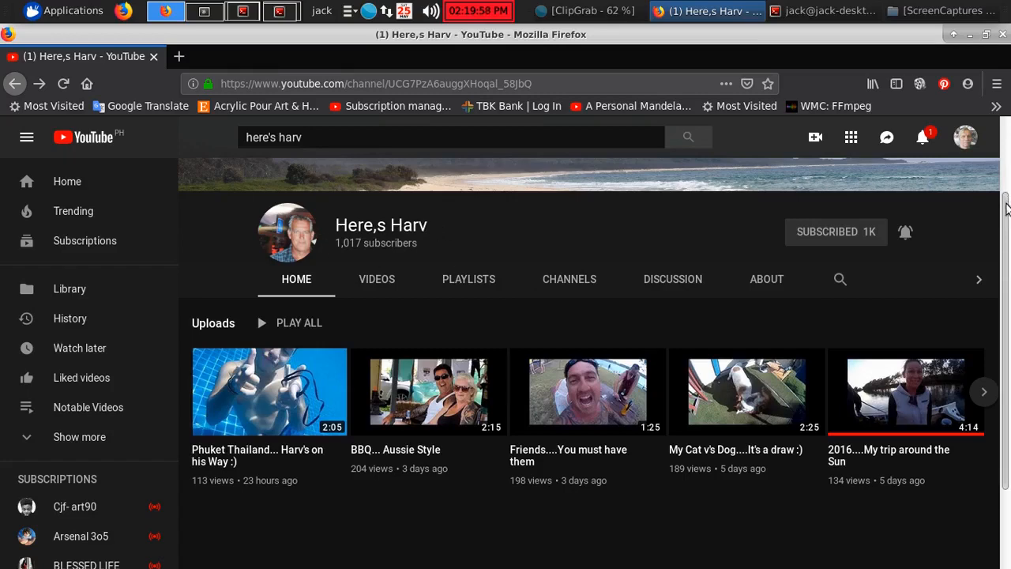
Examine the Here,s Harv channel's full list of uploaded videos, from the newest to the oldest
mouse_move(1006, 212)
left_mouse_down()
mouse_move(1006, 300)
mouse_move(1006, 204)
left_mouse_up()
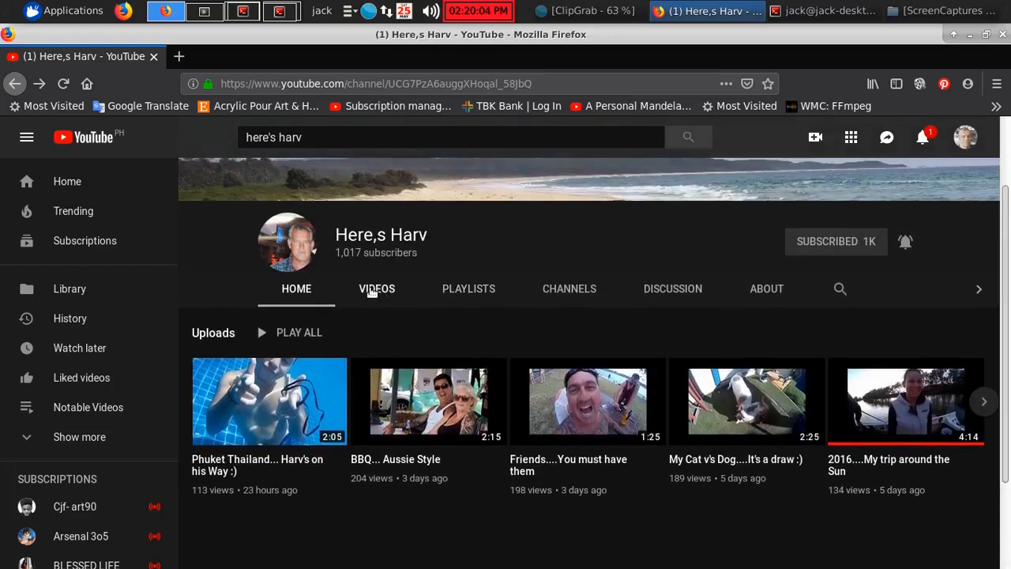
left_click(371, 289)
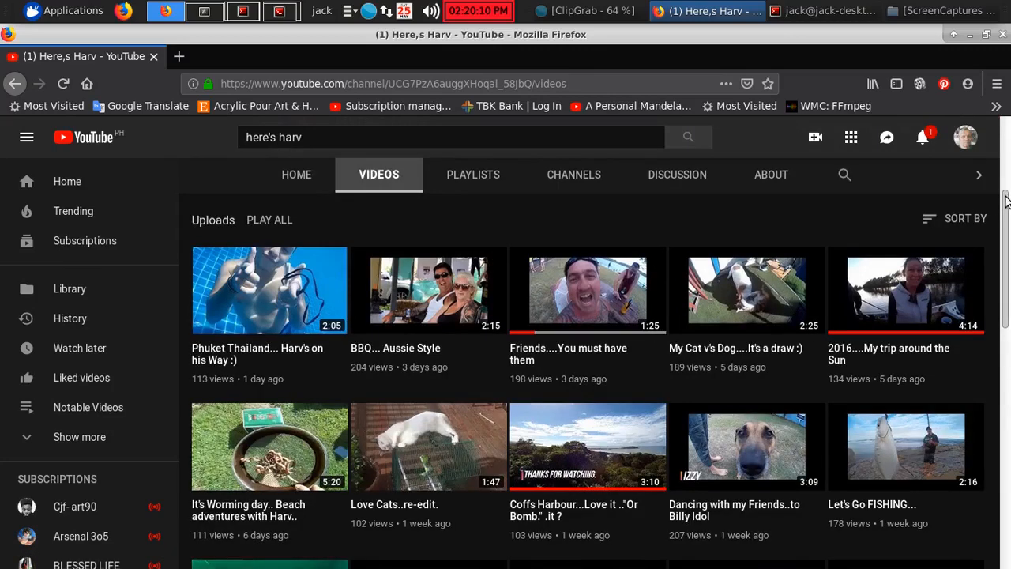
left_click_drag(1005, 201, 1008, 483)
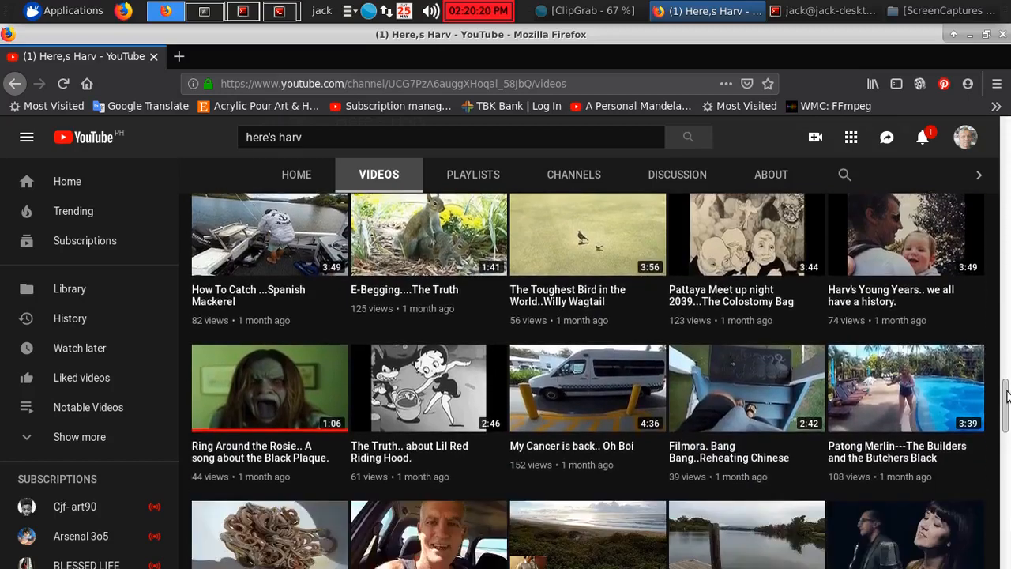
left_click_drag(1006, 386, 1006, 457)
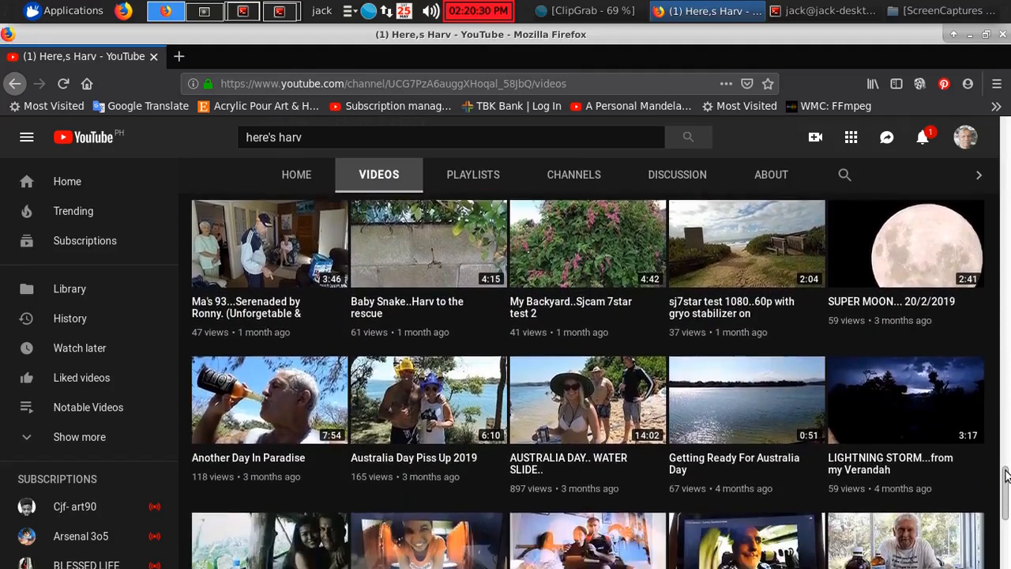
left_click_drag(1006, 474, 1006, 530)
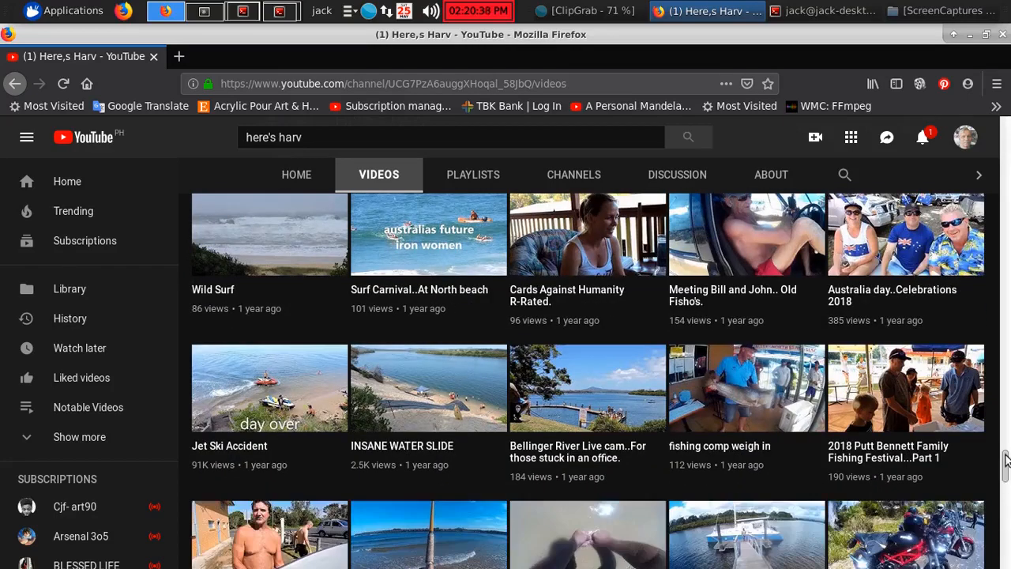
left_click_drag(1006, 461, 1006, 490)
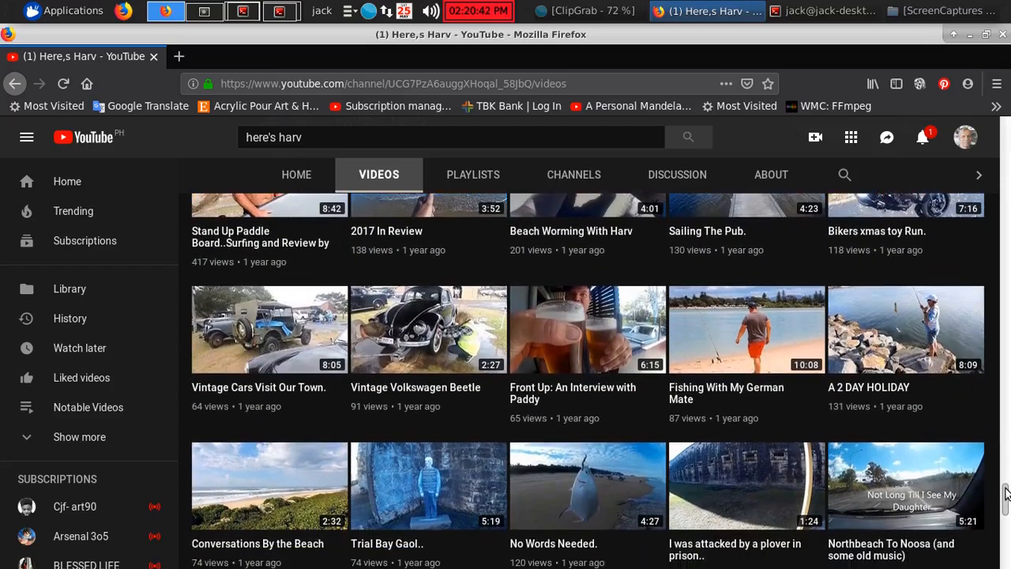
left_click_drag(1006, 489, 1006, 545)
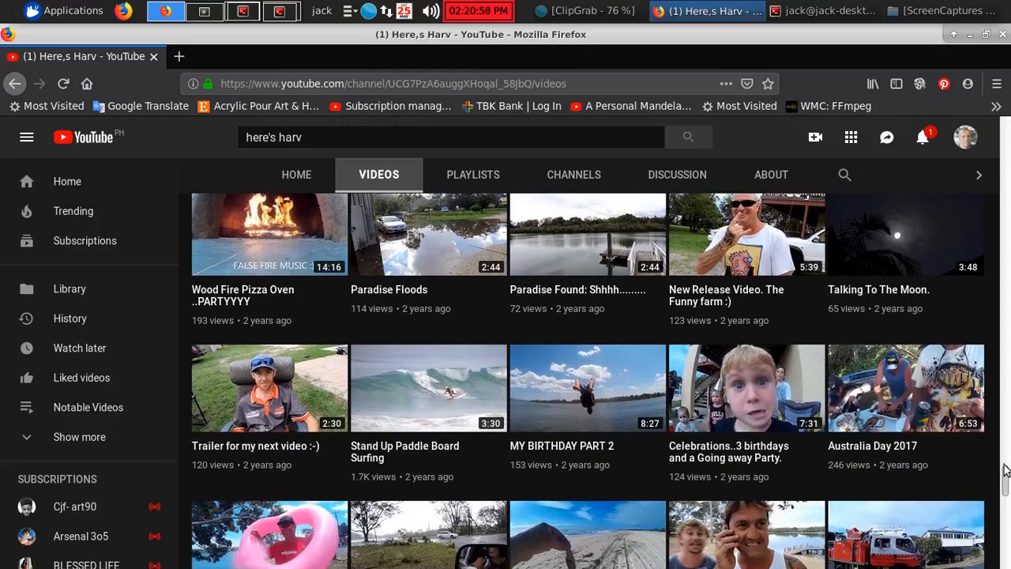
left_click_drag(1006, 472, 1006, 548)
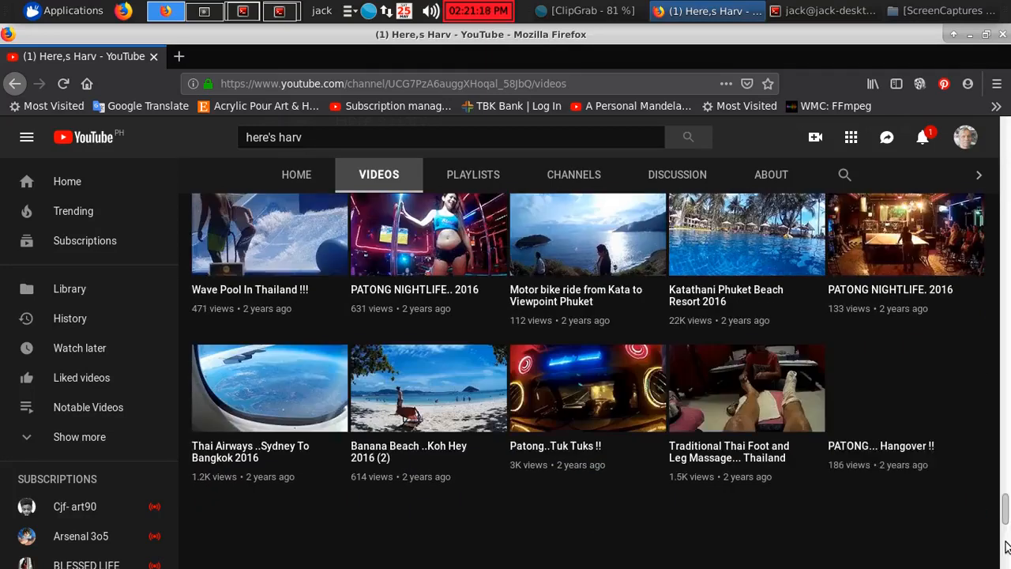
left_click_drag(1006, 546, 1007, 551)
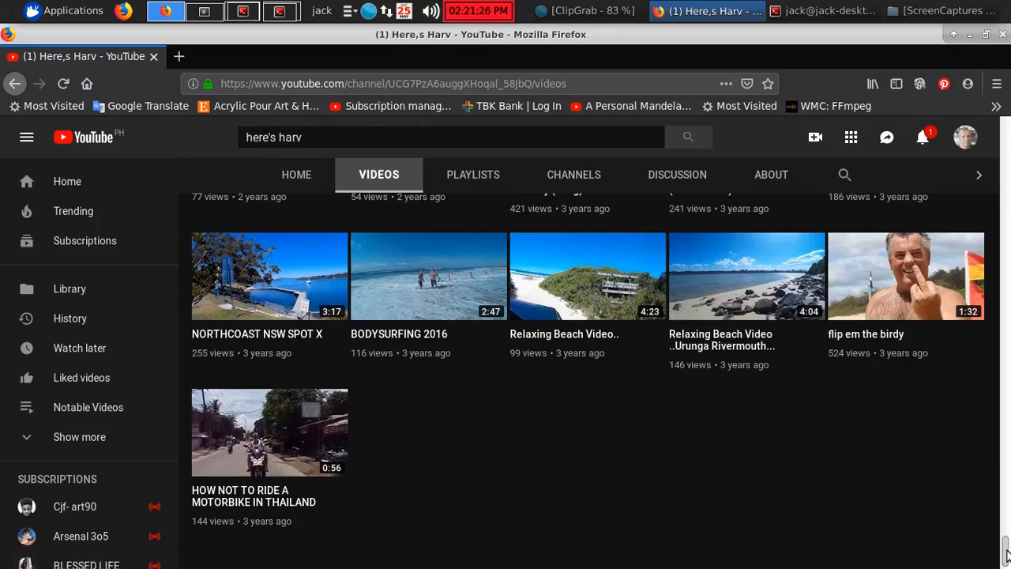
Play the channel's "Friends....You must have them" video and return to the list of uploads
left_click_drag(1006, 557, 1007, 153)
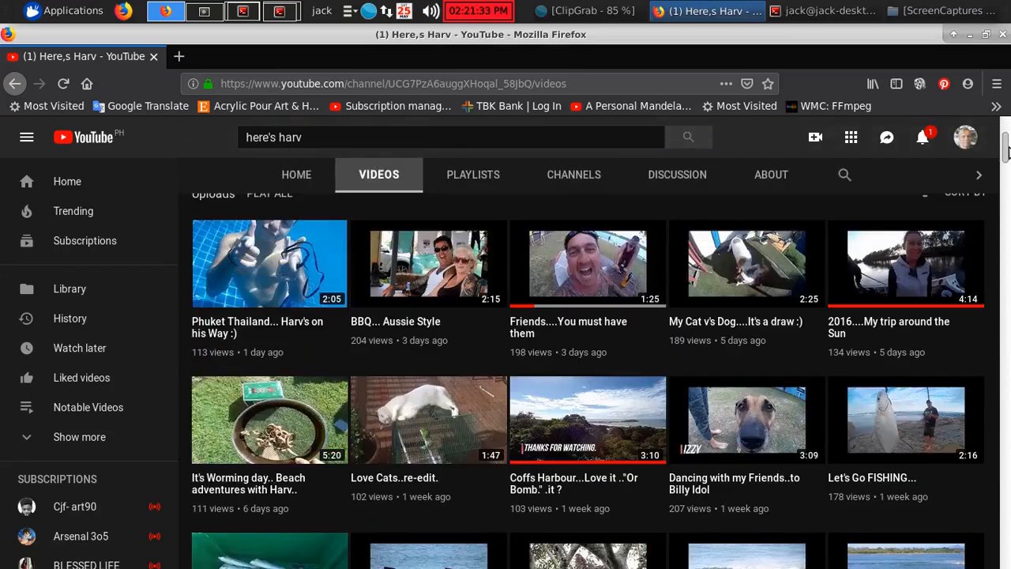
left_click(587, 266)
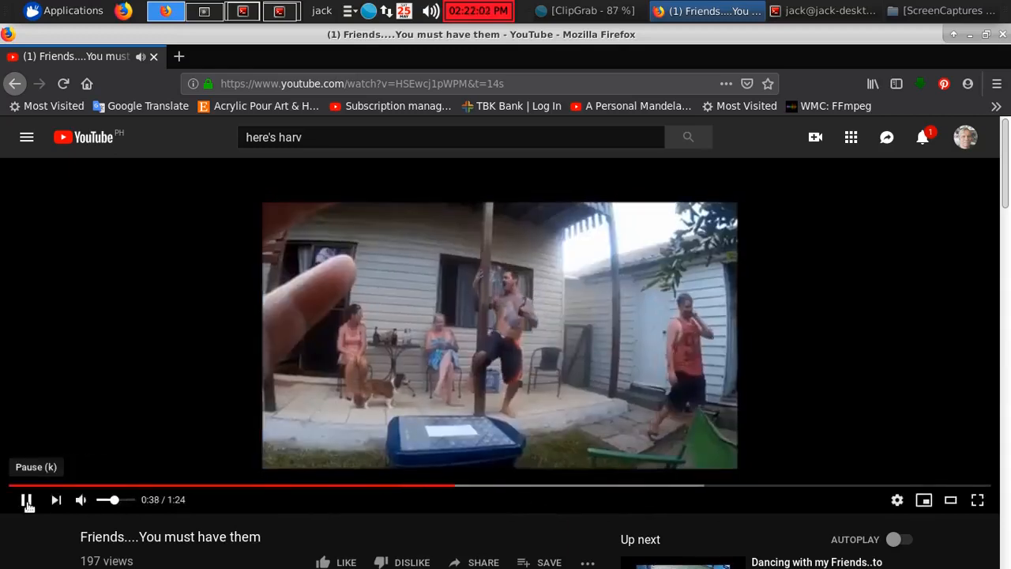
left_click(14, 84)
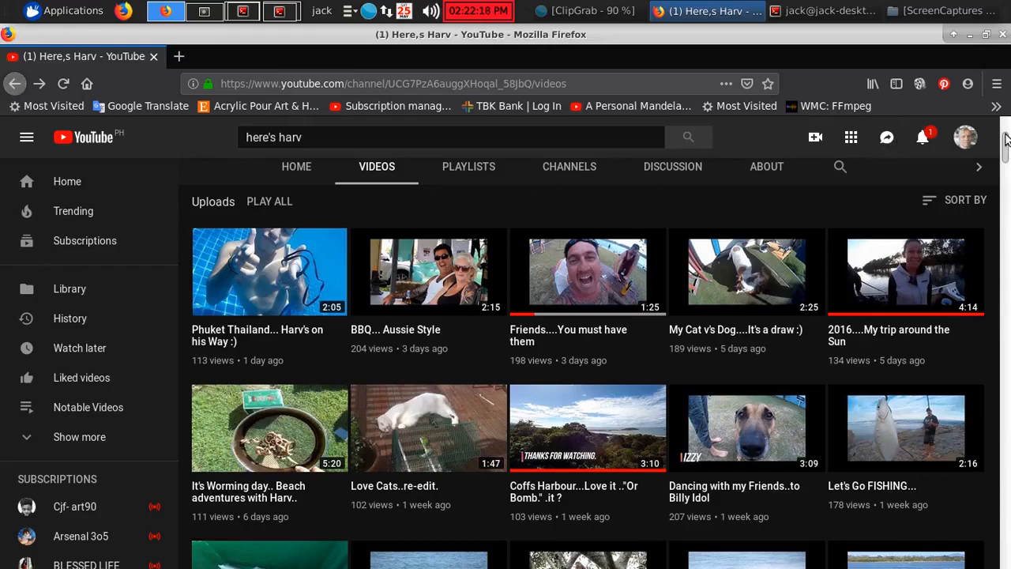
Watch the channel's "Oysters and Beer...with Harv" video and return to the list of uploads
left_click_drag(1007, 140, 1006, 176)
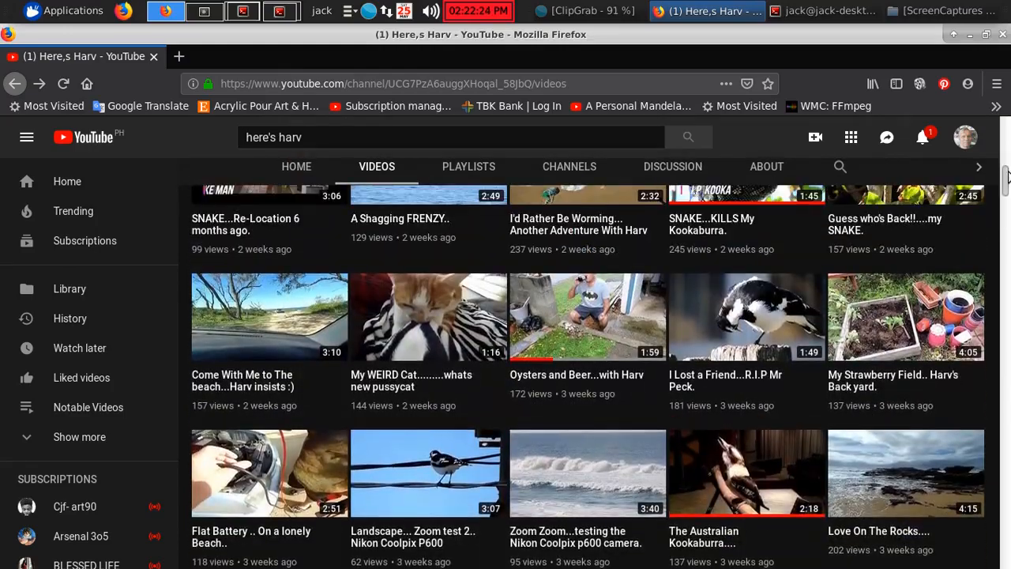
left_click(600, 317)
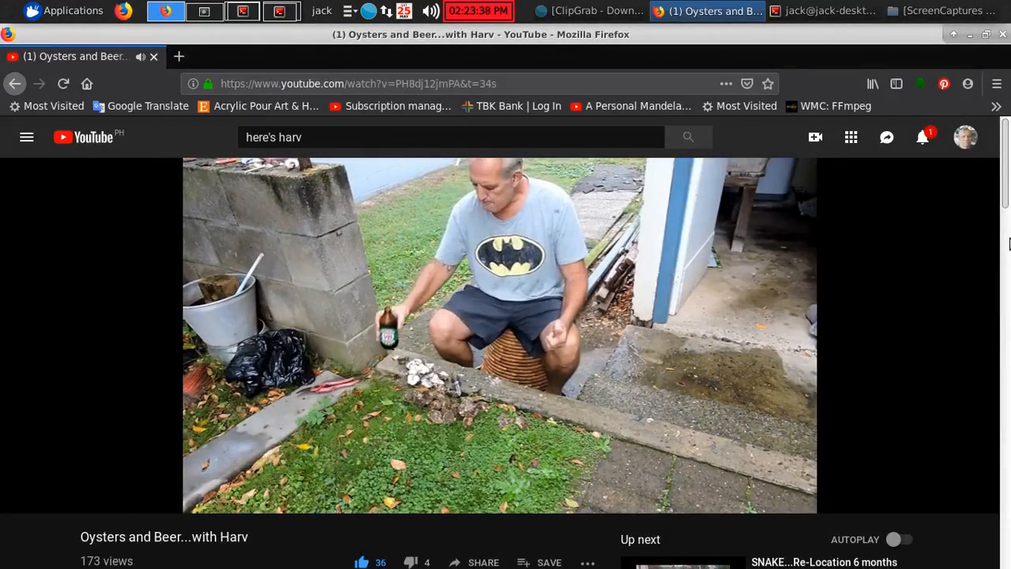
mouse_move(727, 297)
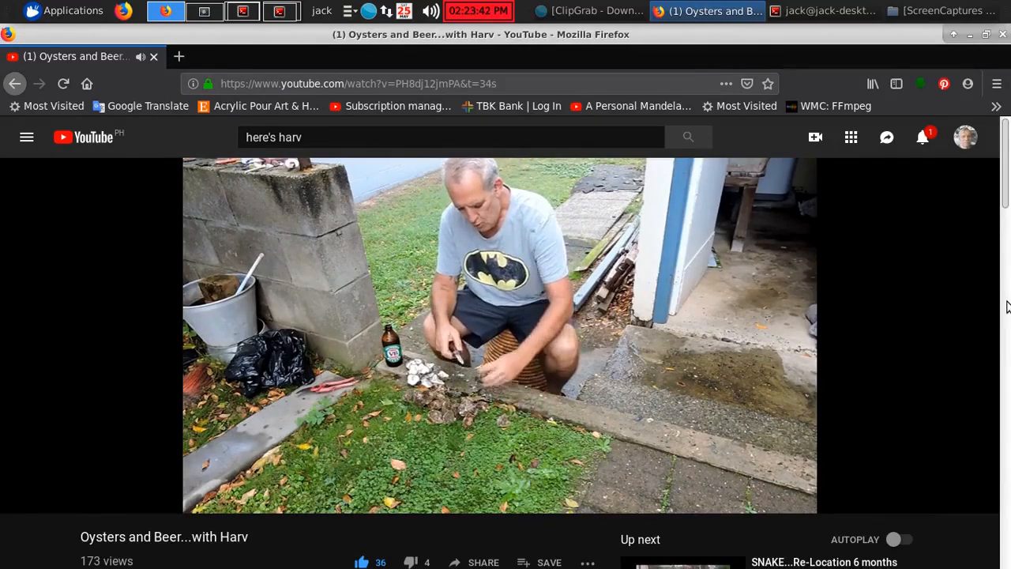
mouse_move(975, 315)
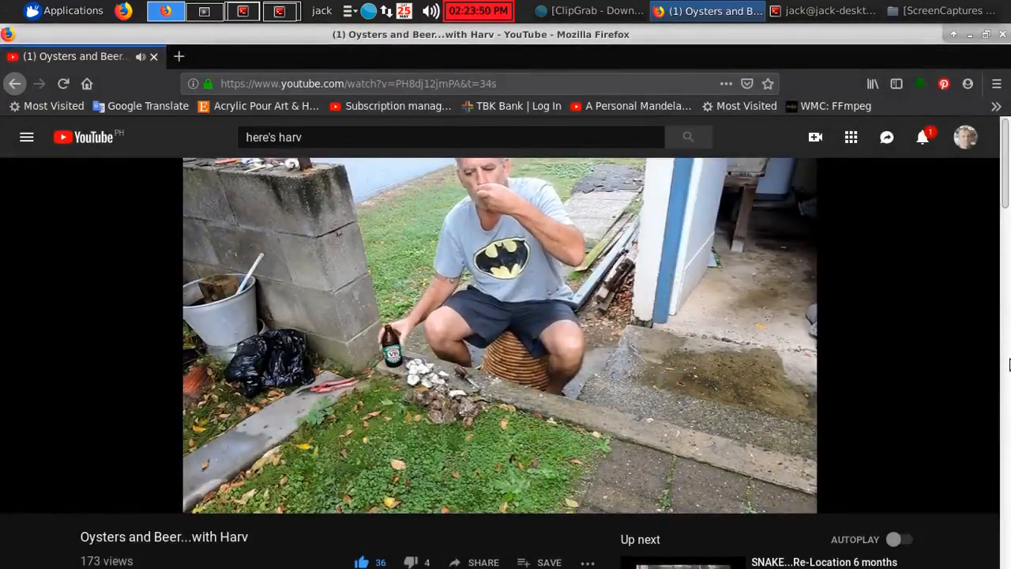
left_click(14, 83)
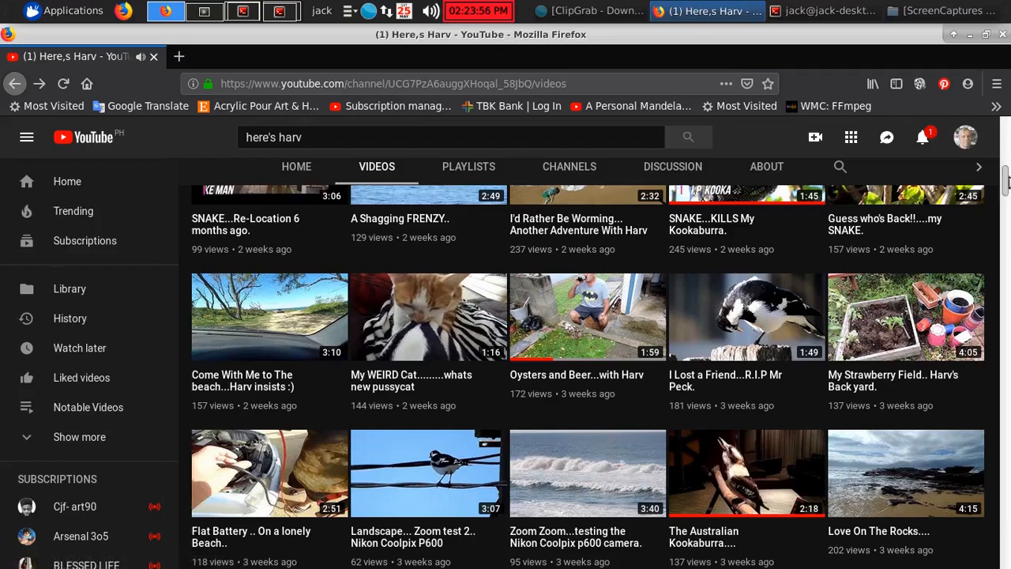
Reopen the "Friends....You must have them" video from the uploads and watch its scenes in the maximized browser window
left_click_drag(1005, 180, 1004, 148)
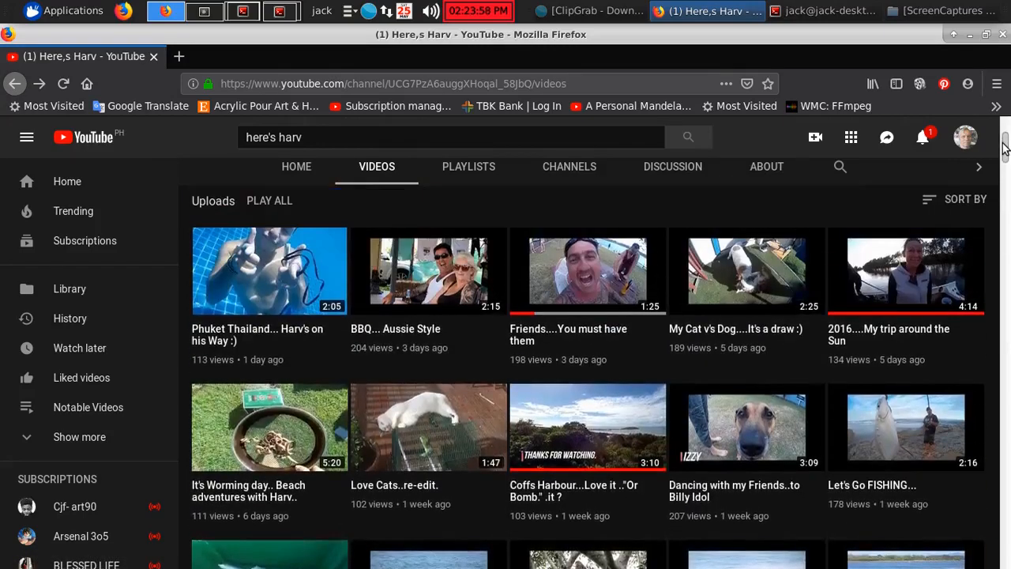
left_click(583, 278)
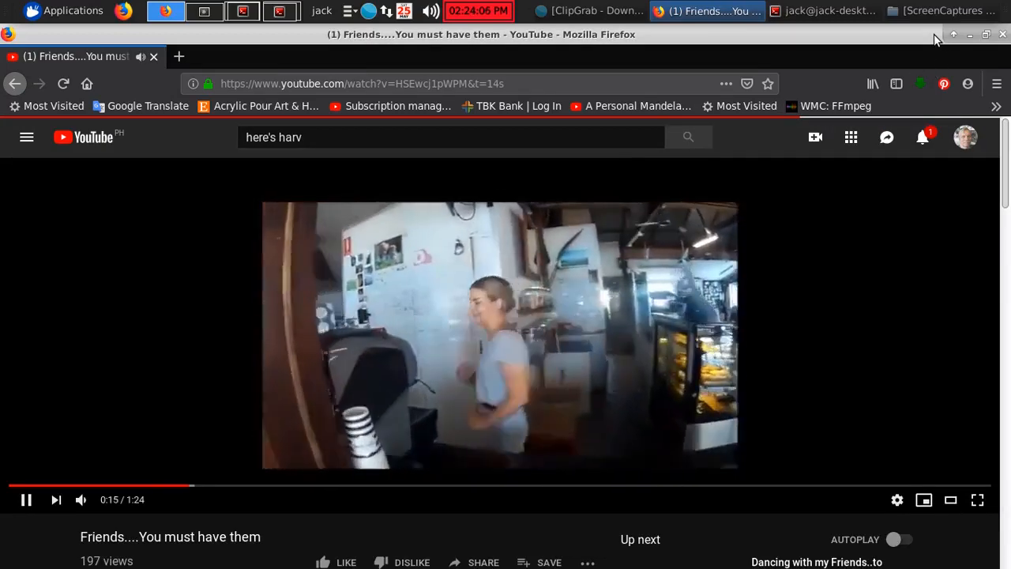
mouse_move(933, 34)
left_mouse_down()
mouse_move(886, 31)
mouse_move(946, 34)
left_mouse_up()
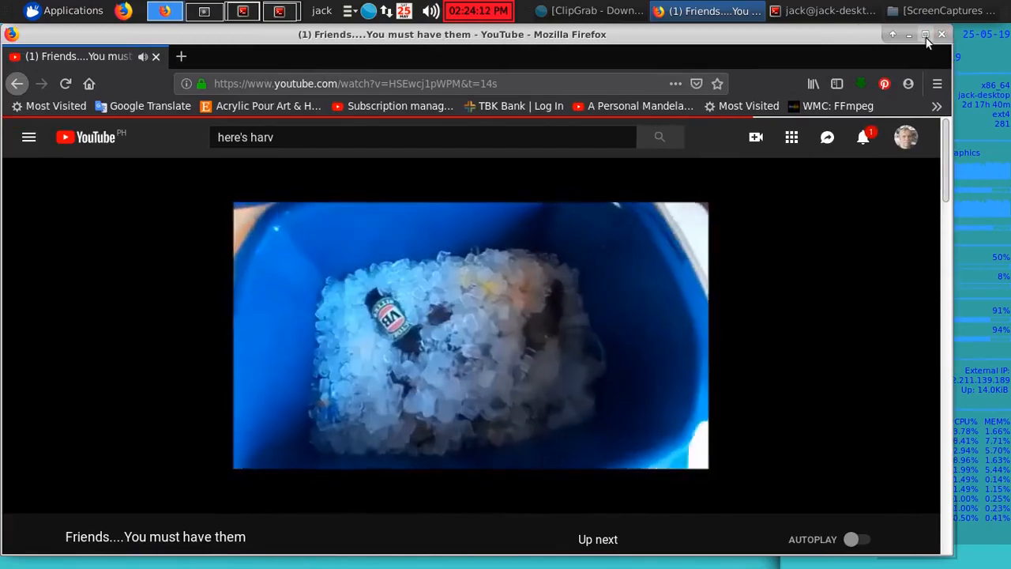
left_click(926, 36)
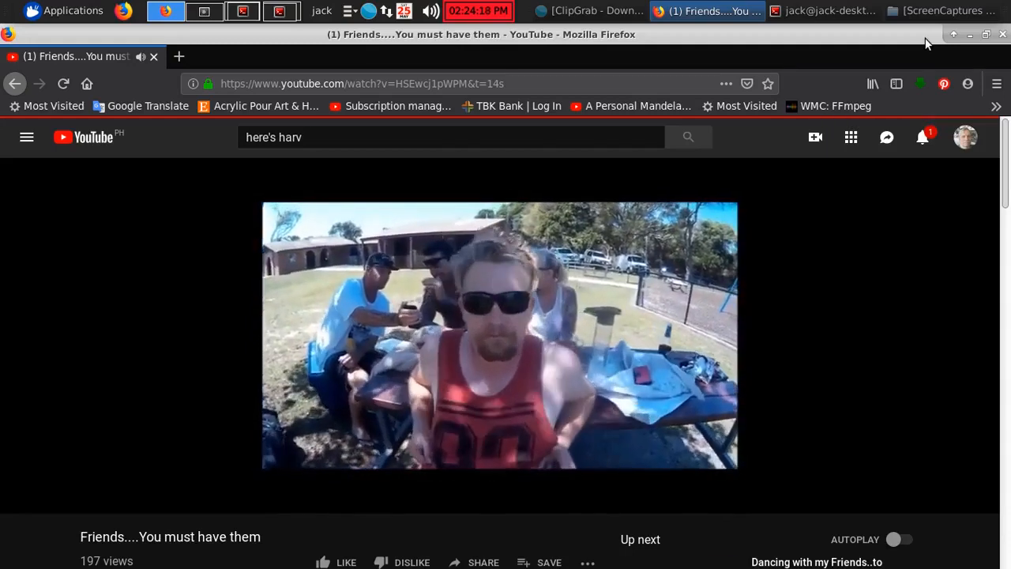
mouse_move(885, 254)
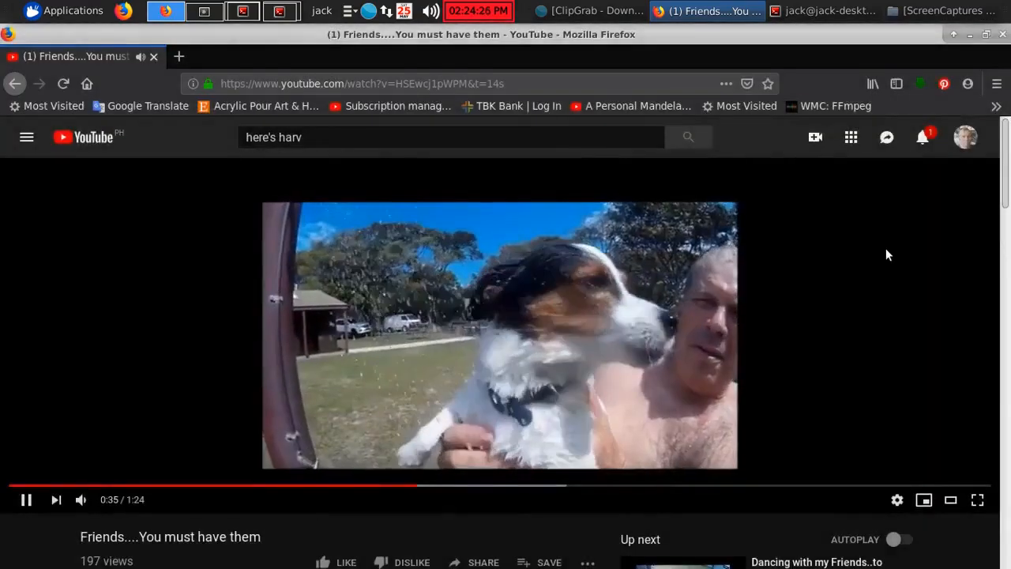
double_click(885, 250)
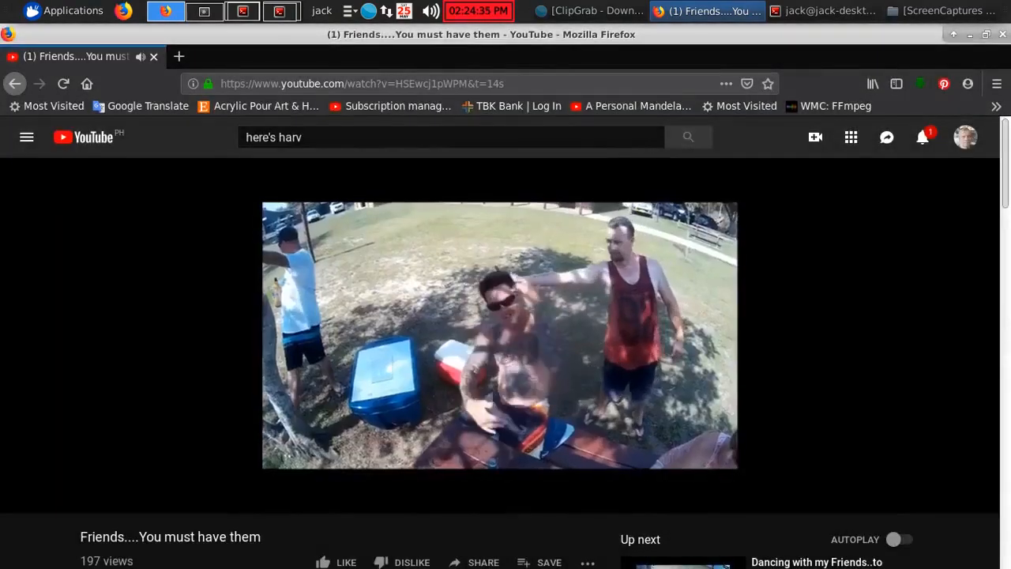
mouse_move(386, 457)
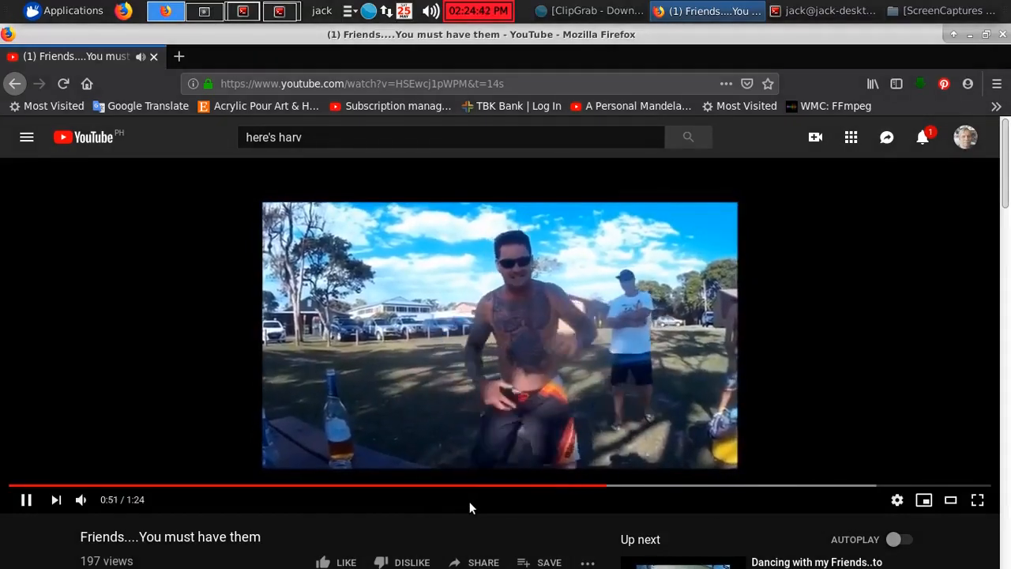
left_click(494, 489)
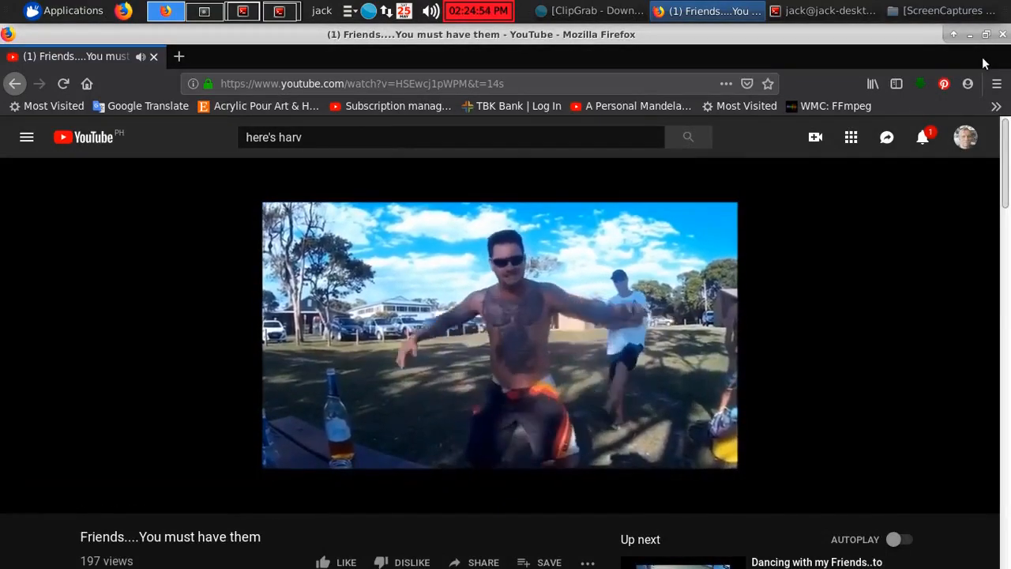
left_click(8, 90)
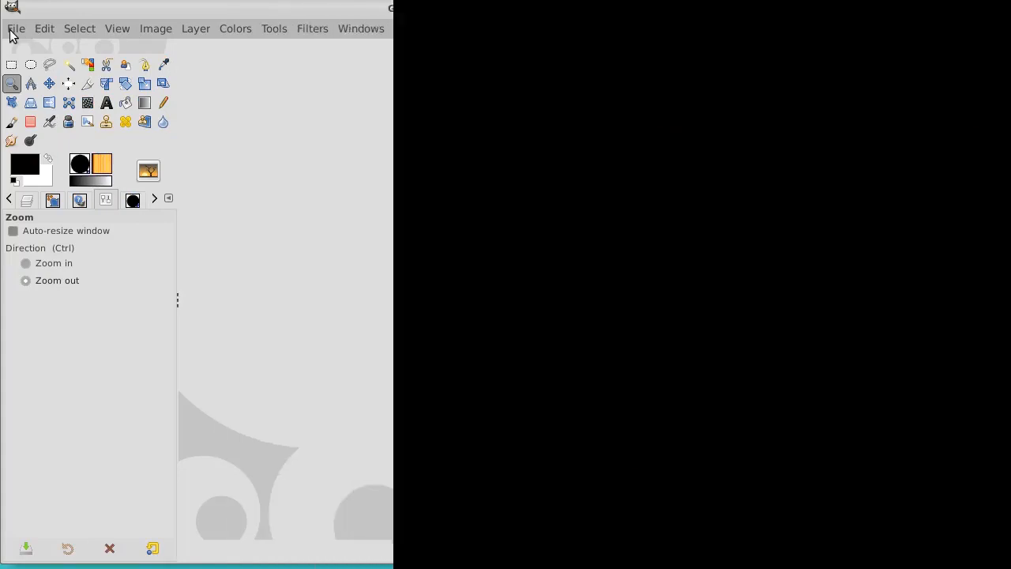
Switch to GIMP and open the images 01-harv.png through 28-harv.png together from the Pictures folder
left_click(10, 32)
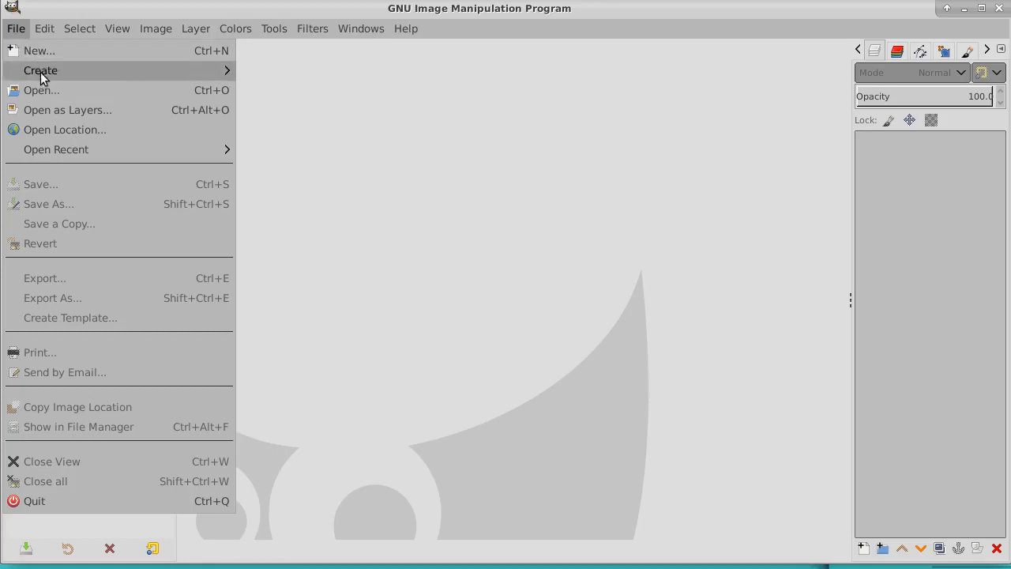
left_click(45, 93)
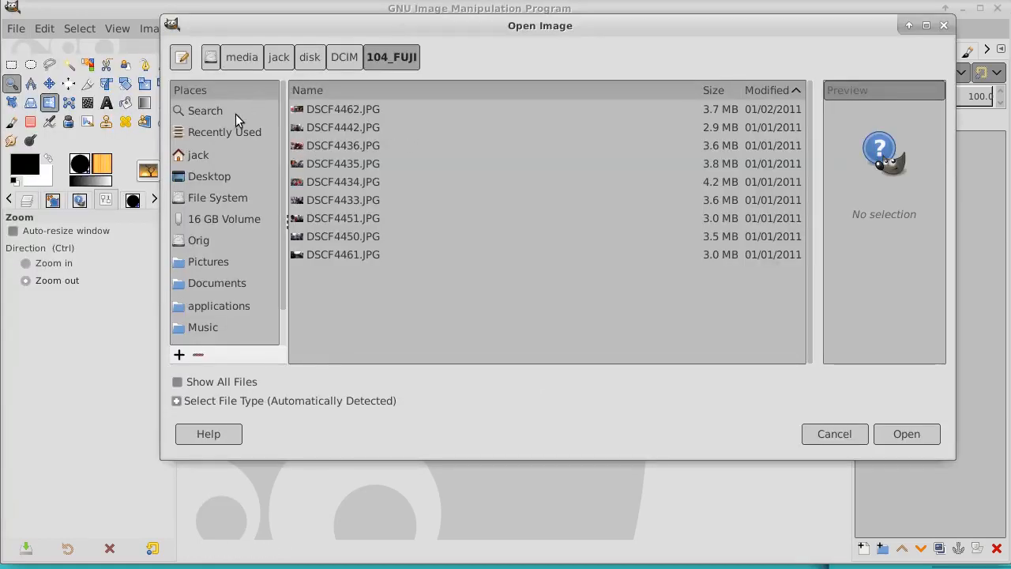
left_click(207, 261)
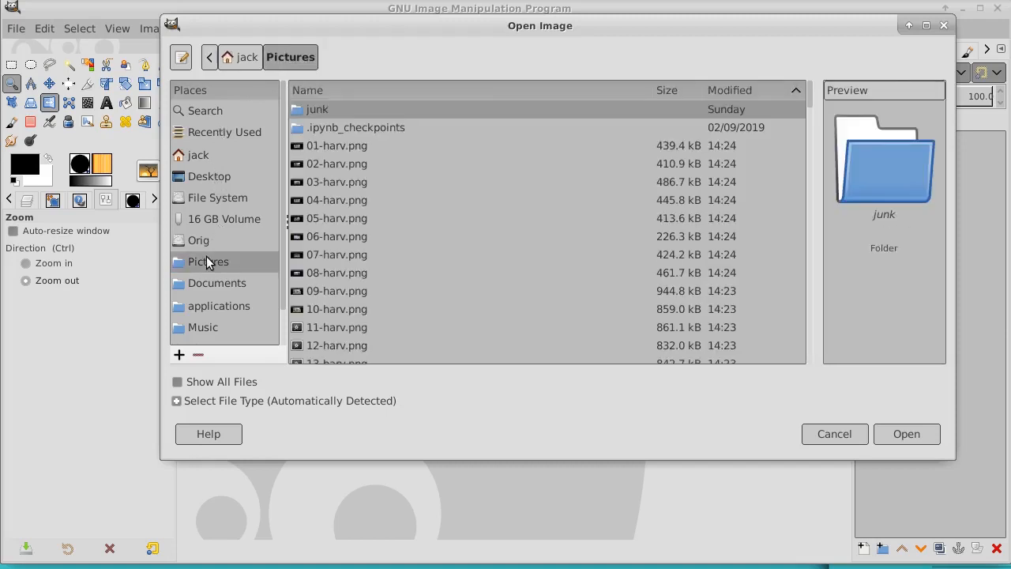
left_click(343, 146)
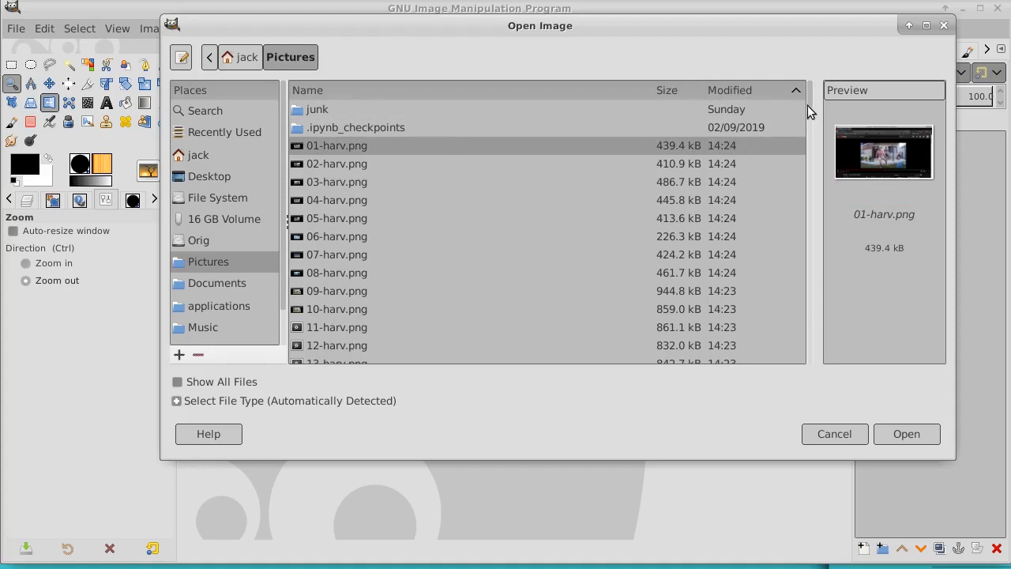
scroll(810, 100, "down", 5)
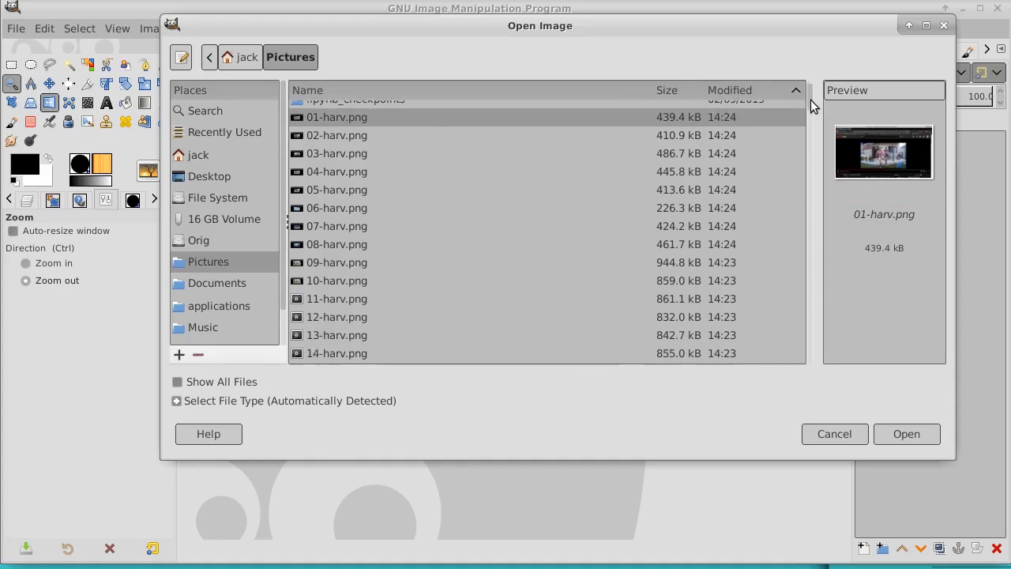
scroll(810, 131, "down", 3)
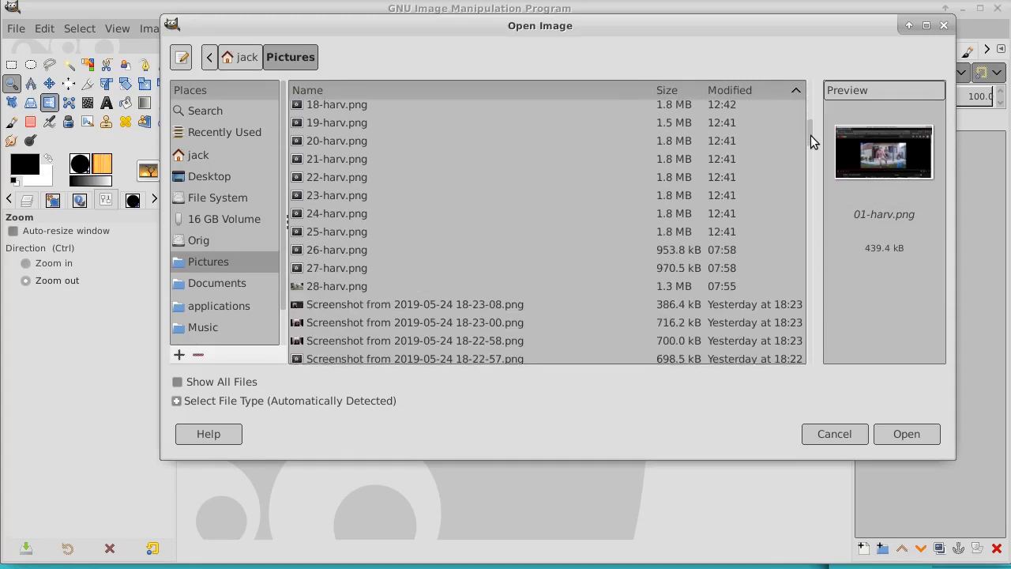
left_click(335, 285, "shift")
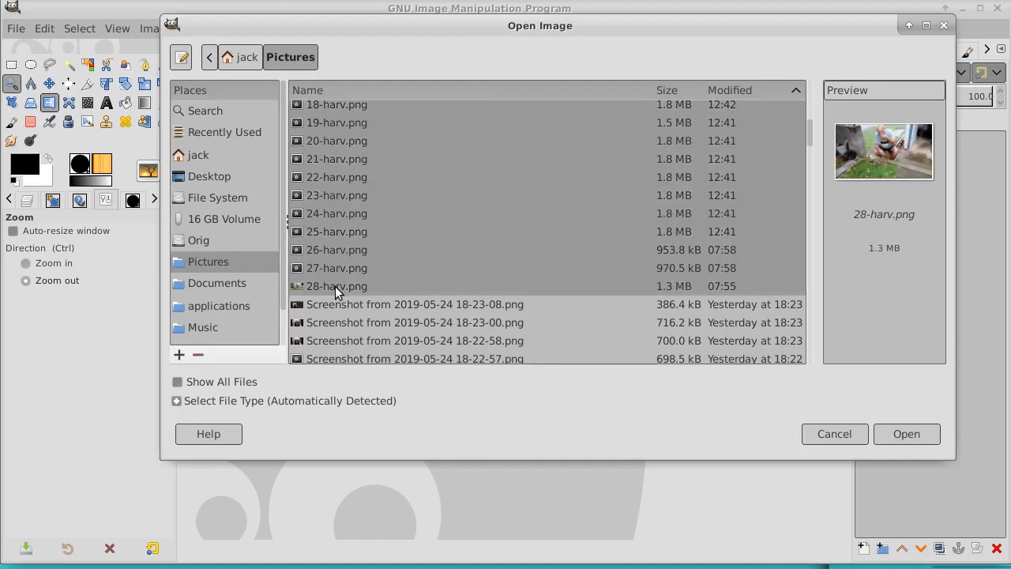
left_click(907, 433)
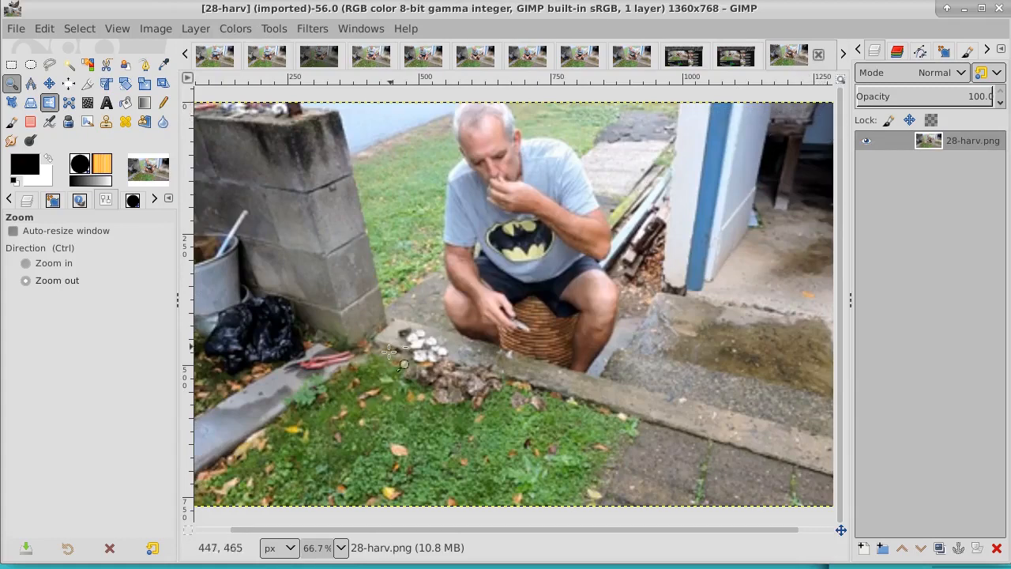
Look through the 27-harv.png and 26-harv.png screenshots and fit 26-harv.png in the window
left_click(741, 62)
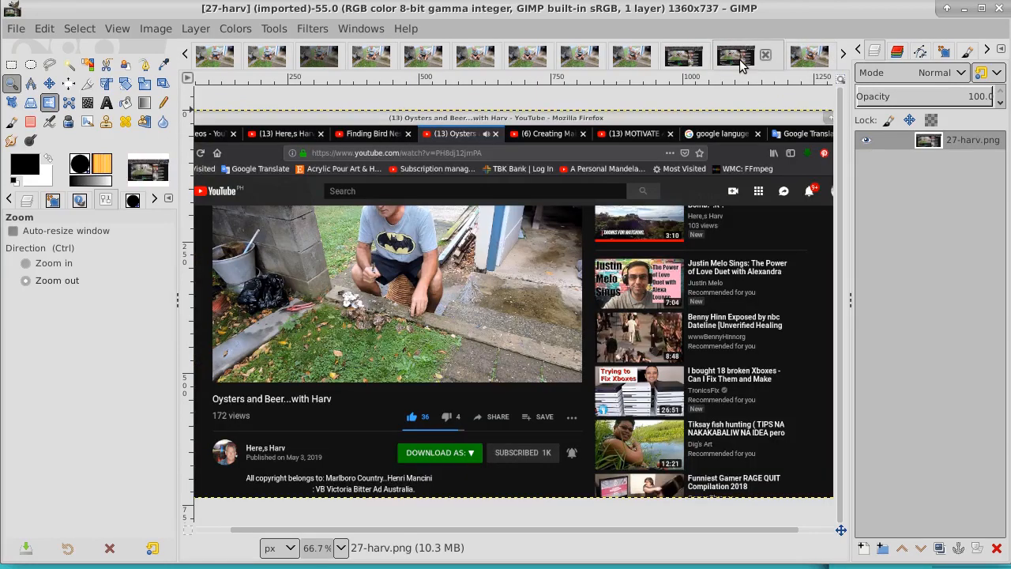
left_click(693, 63)
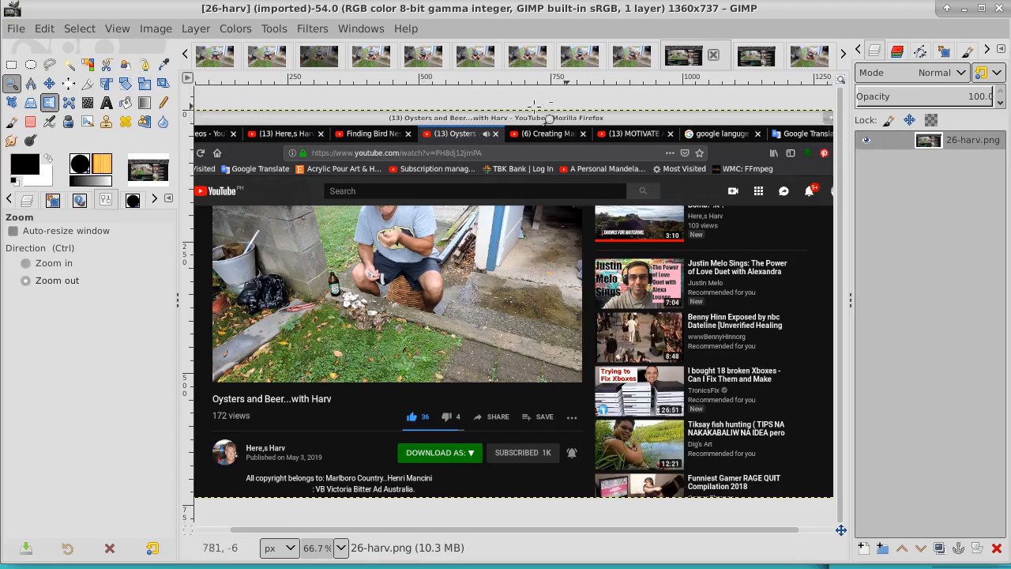
left_click(124, 29)
mouse_move(220, 105)
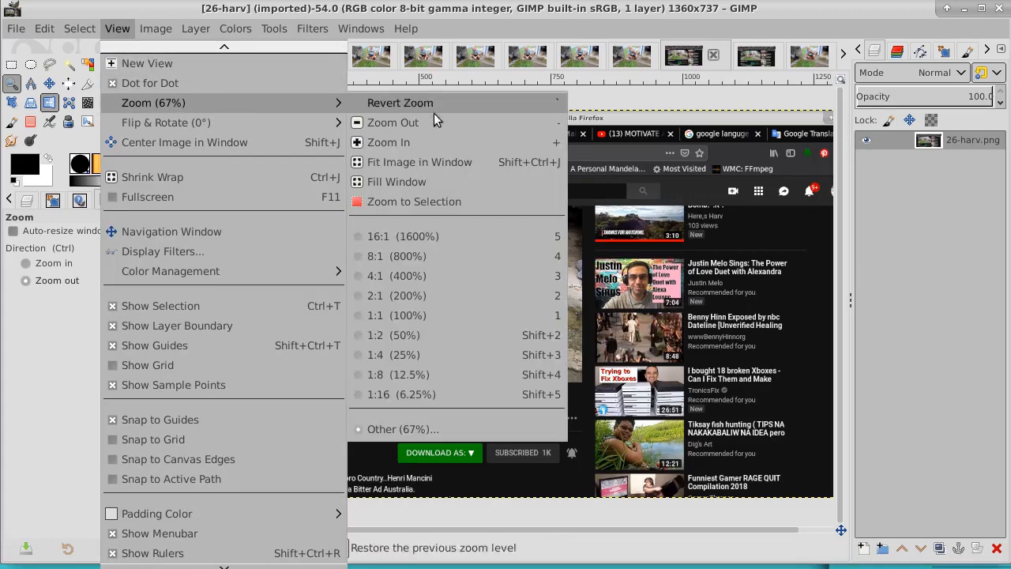
left_click(431, 162)
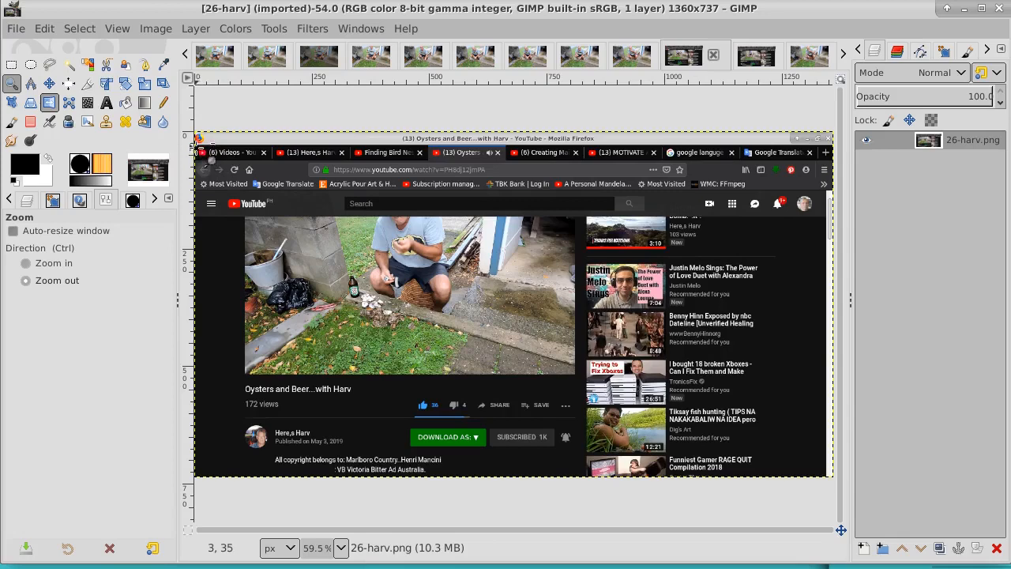
left_click_drag(197, 146, 840, 421)
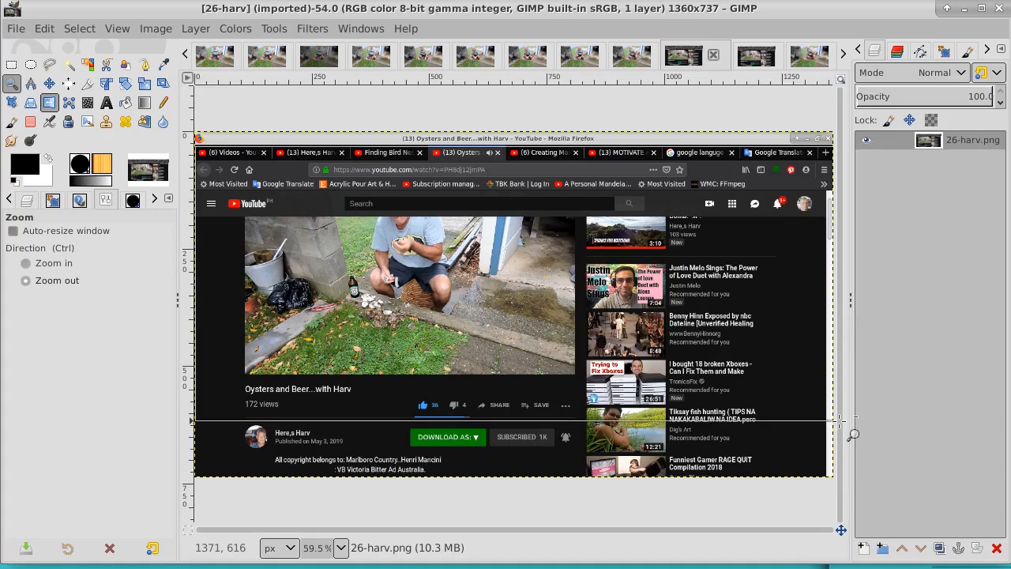
left_click_drag(841, 421, 838, 420)
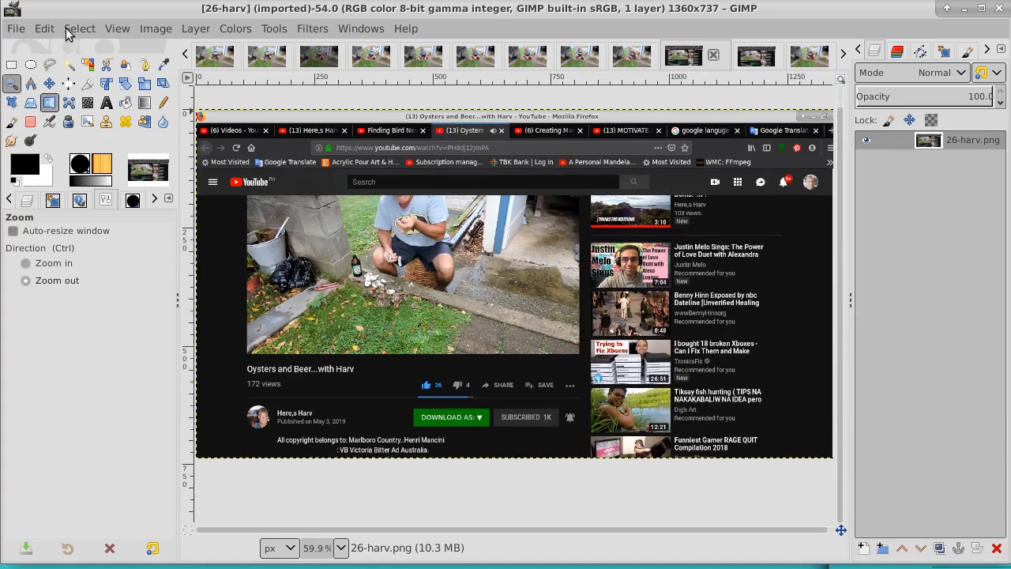
Create a new blank image 1280 px wide and 720 px high
left_click(16, 28)
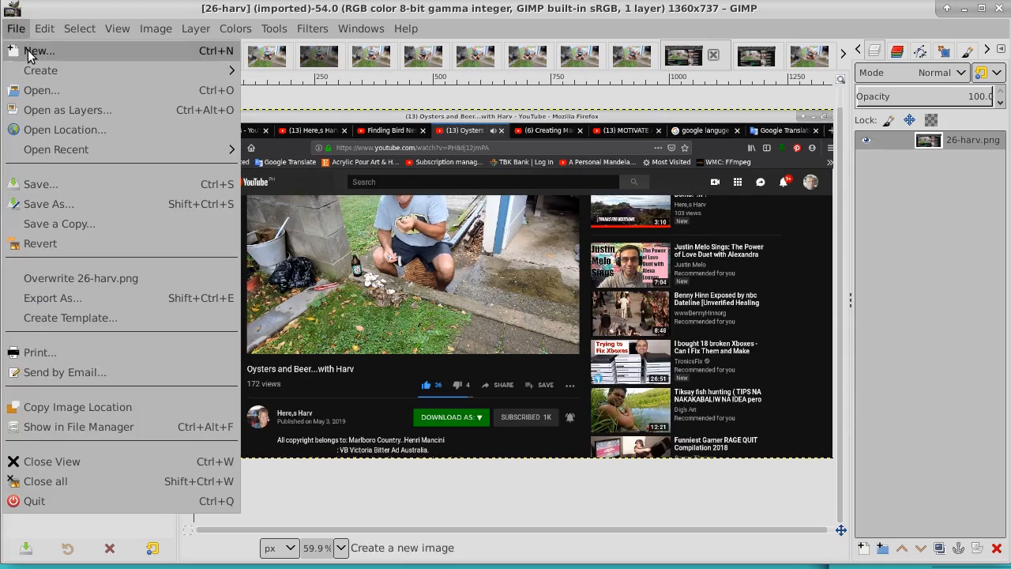
left_click(31, 53)
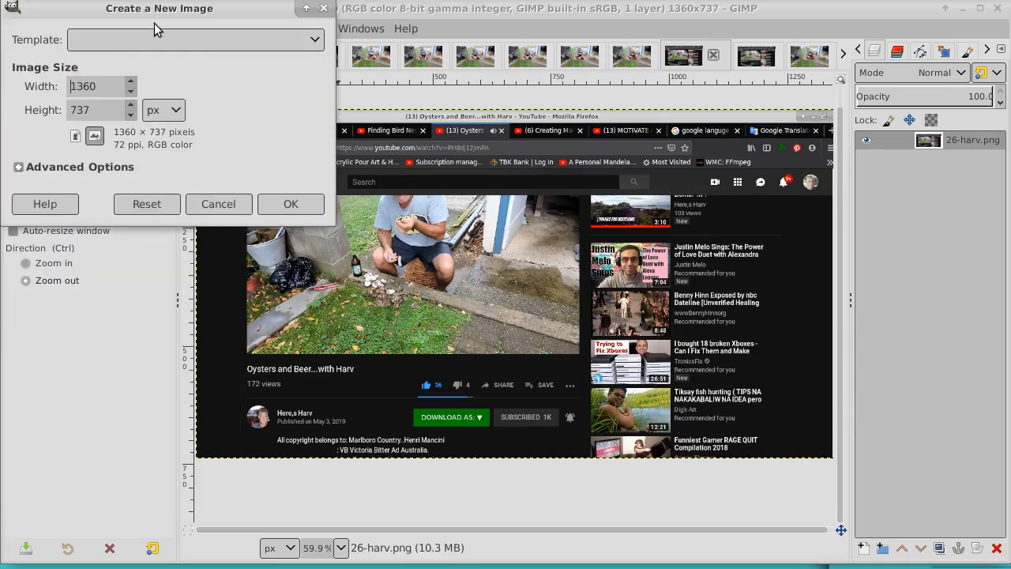
type("1280")
key("Delete")
key("Delete")
key("Delete")
key("Delete")
left_click_drag(98, 110, 29, 115)
type("720")
left_click(291, 204)
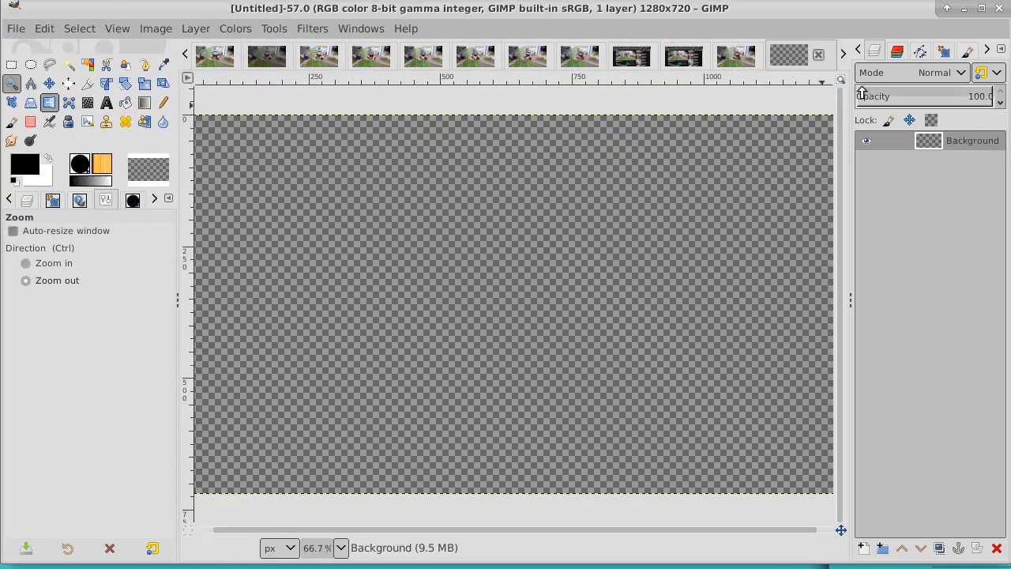
In 26-harv.png, copy a rectangular area of about 270 × 152 px around the video title, view count and channel details
left_click(747, 61)
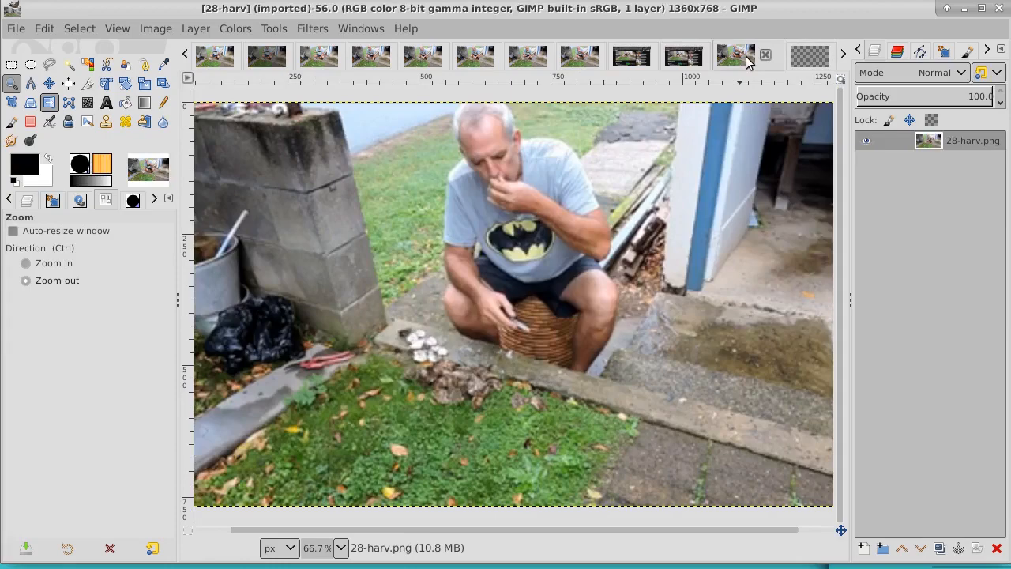
left_click(683, 57)
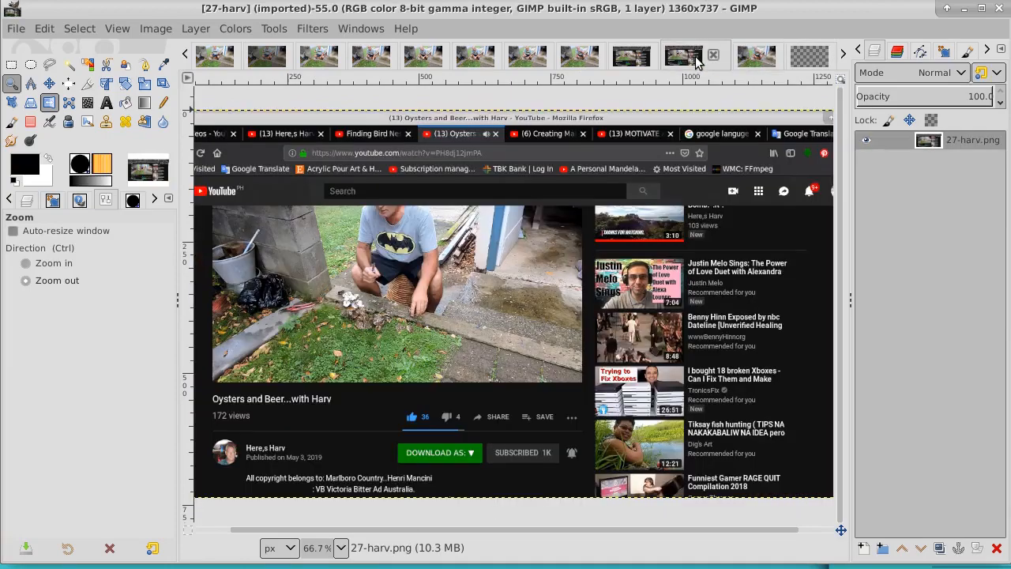
left_click(641, 62)
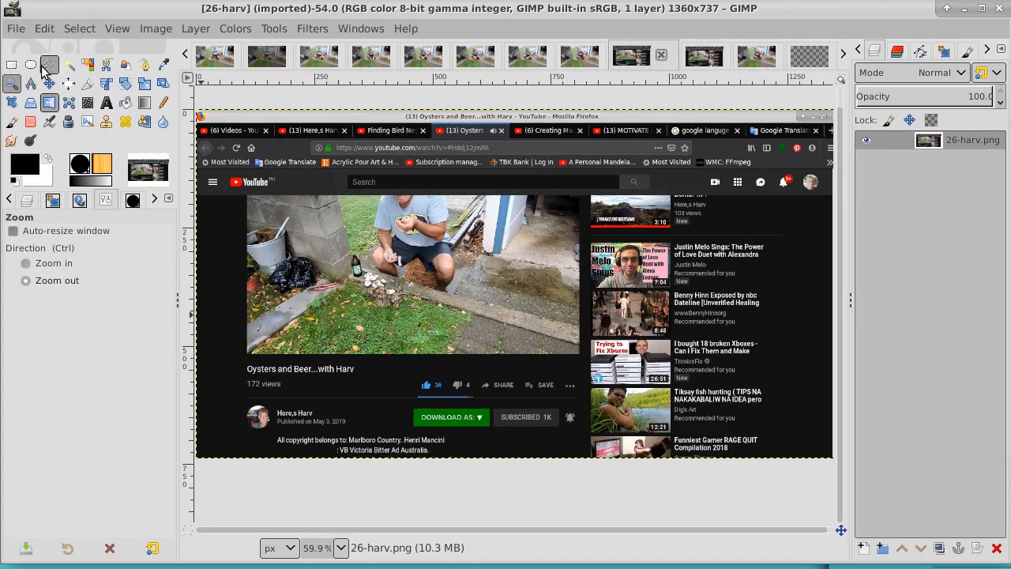
left_click(11, 64)
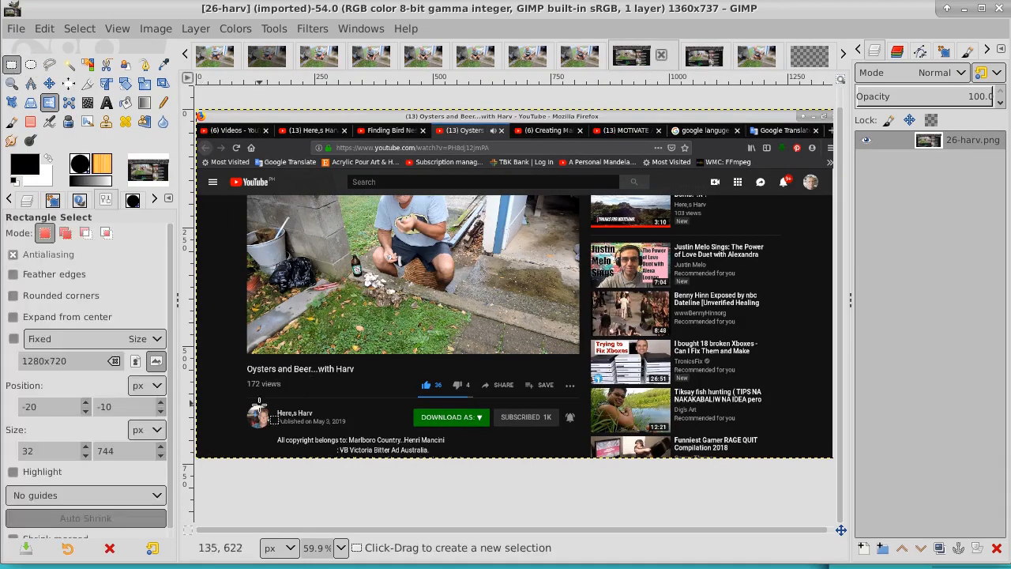
left_click_drag(244, 399, 350, 431)
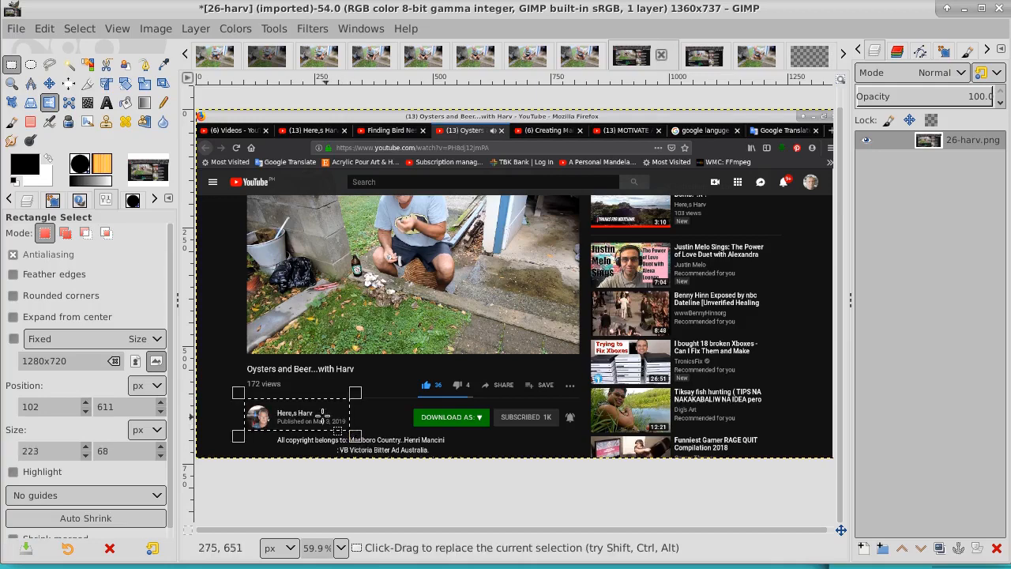
left_click_drag(234, 361, 362, 433)
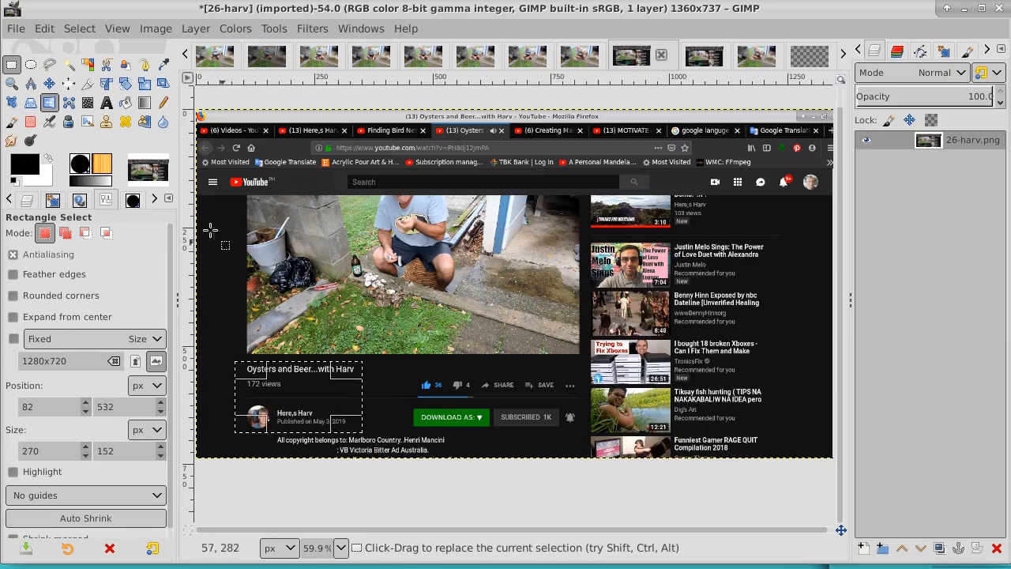
left_click(44, 30)
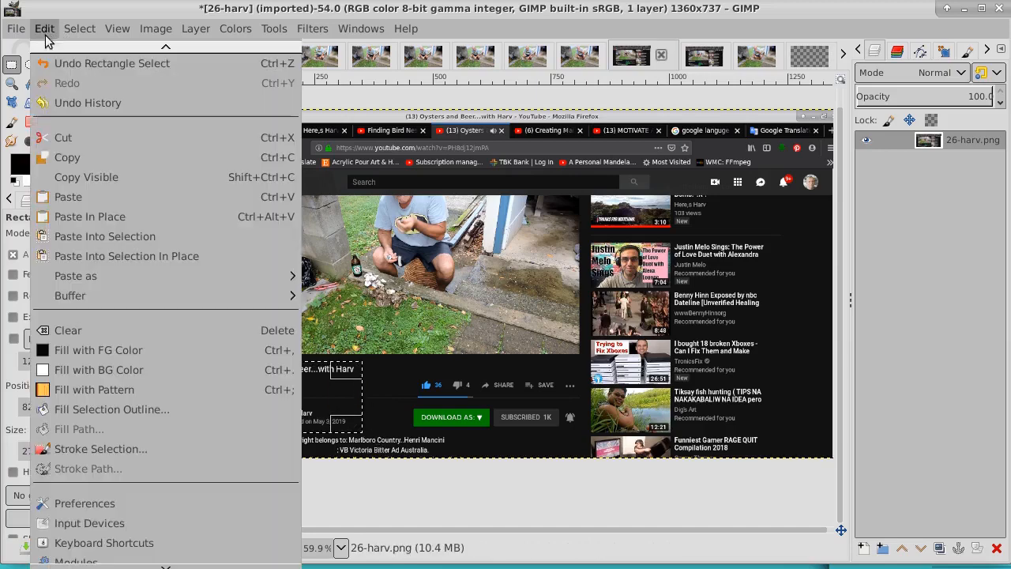
left_click(66, 157)
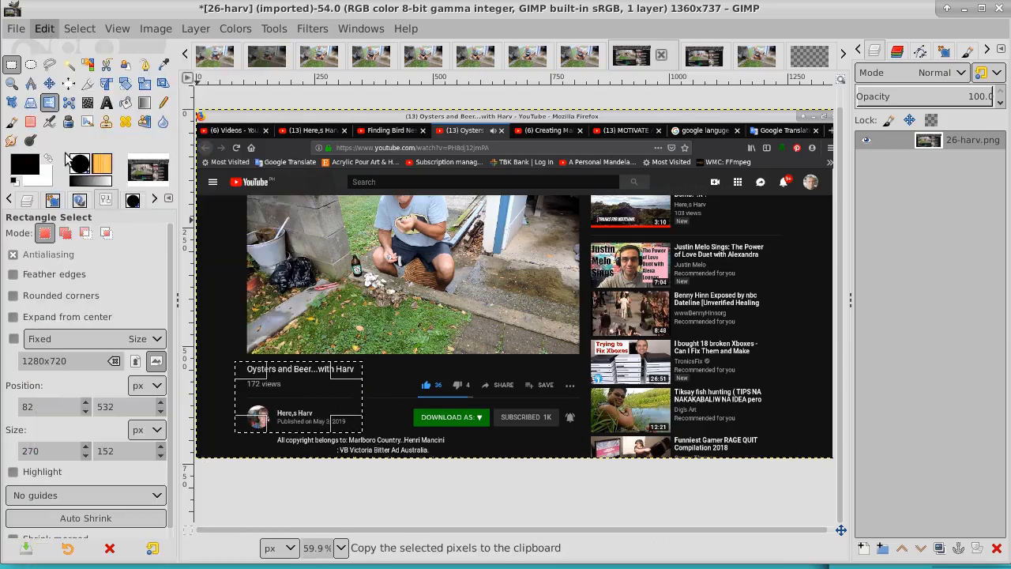
Paste the copied title and channel block as a new layer in the blank 1280x720 image
left_click(814, 58)
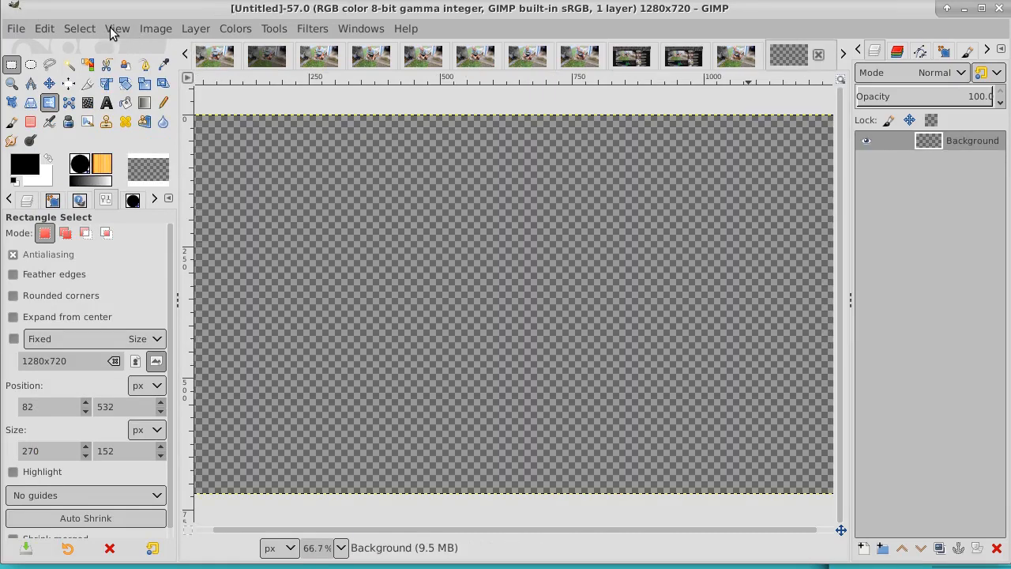
left_click(47, 30)
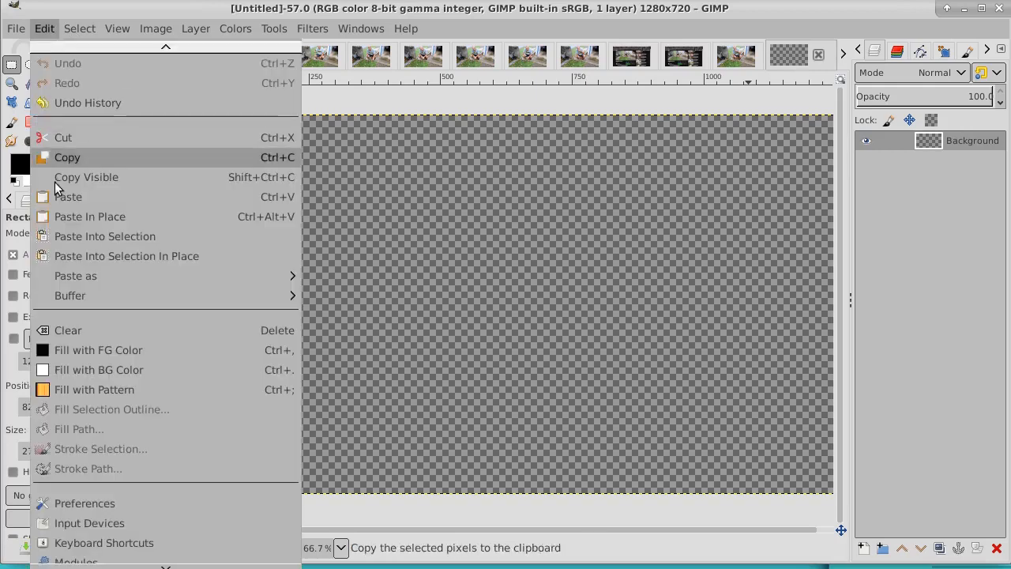
mouse_move(84, 275)
left_click(399, 276)
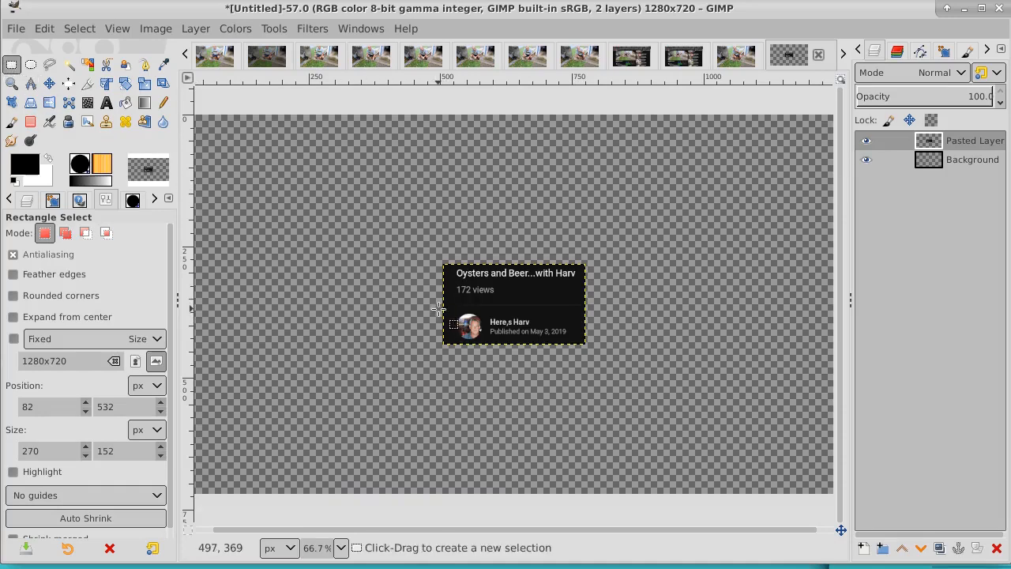
Cut the channel avatar and publish-date strip onto its own new layer and move it to the canvas's upper-right corner
left_click_drag(438, 308, 600, 350)
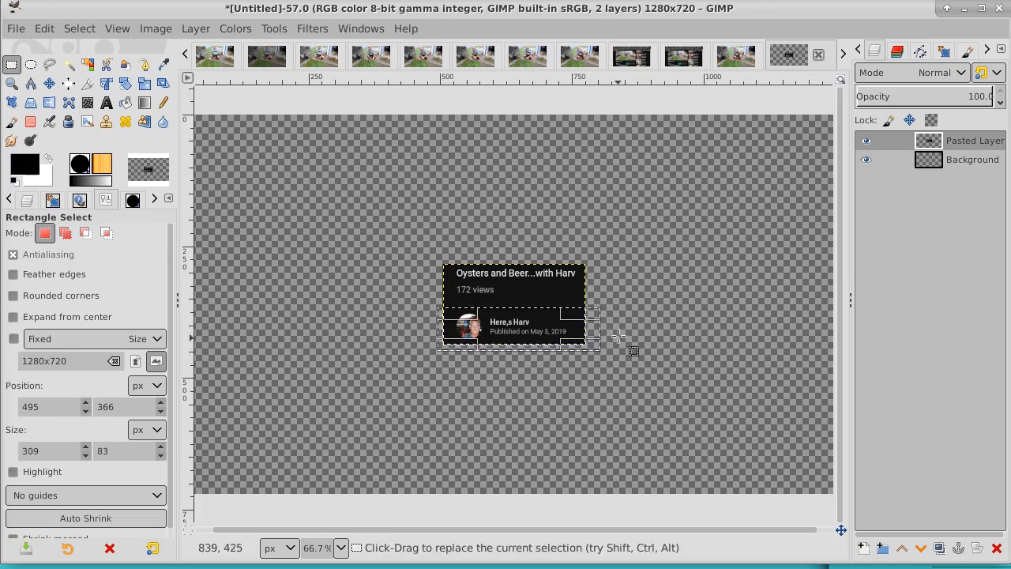
left_click(44, 28)
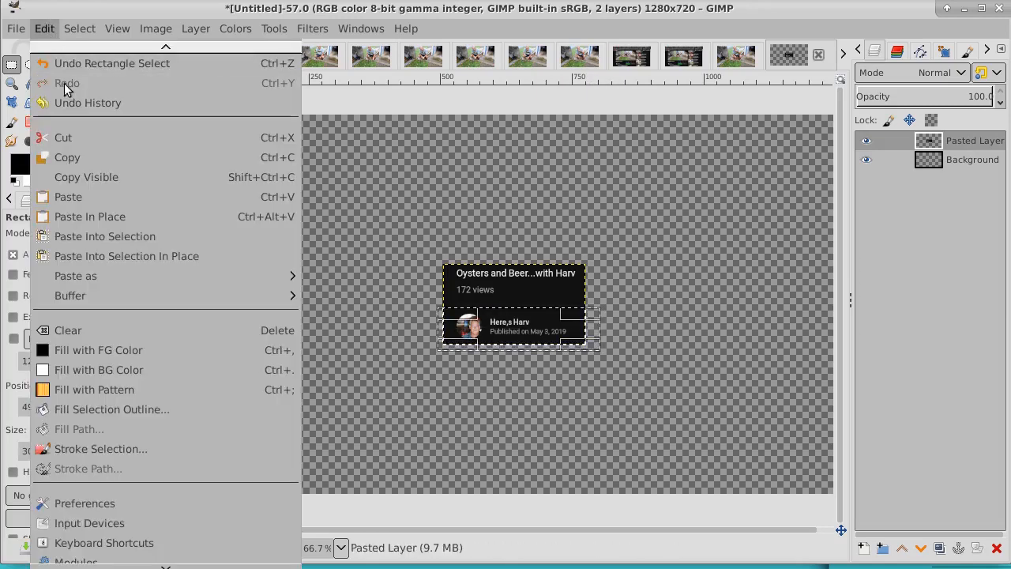
left_click(70, 139)
left_click(44, 28)
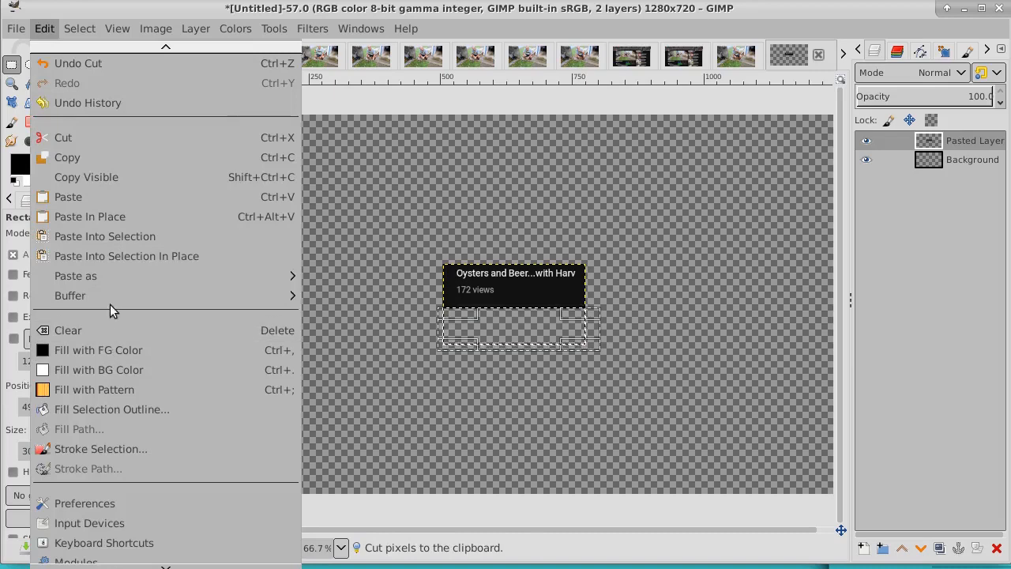
mouse_move(142, 274)
left_click(332, 275)
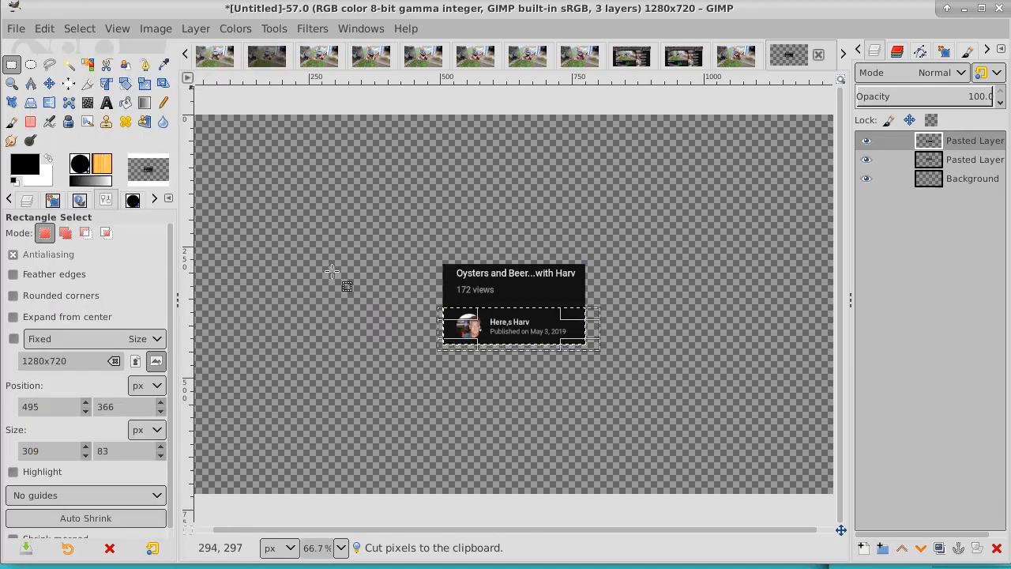
left_click(49, 83)
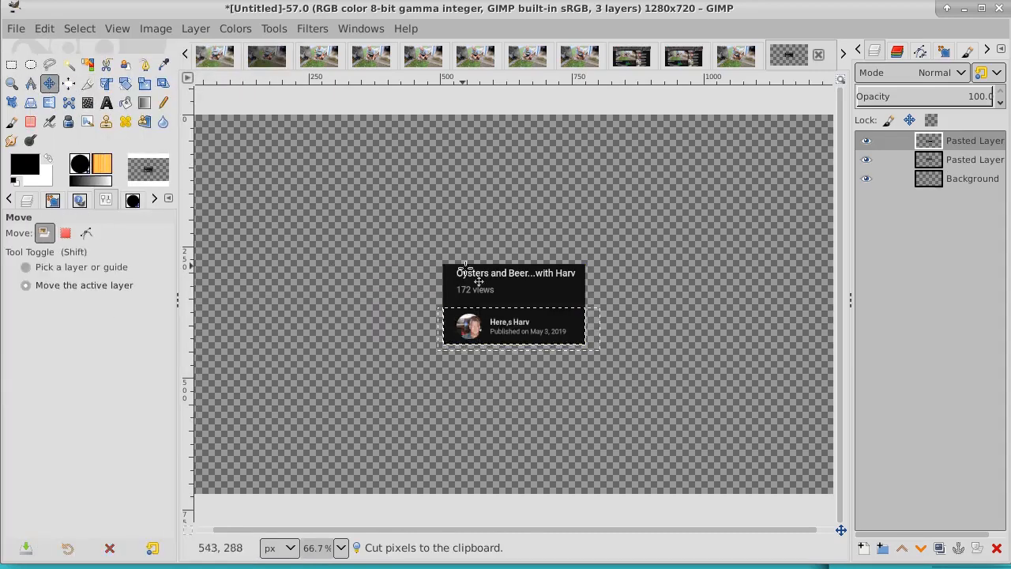
left_click_drag(556, 323, 777, 152)
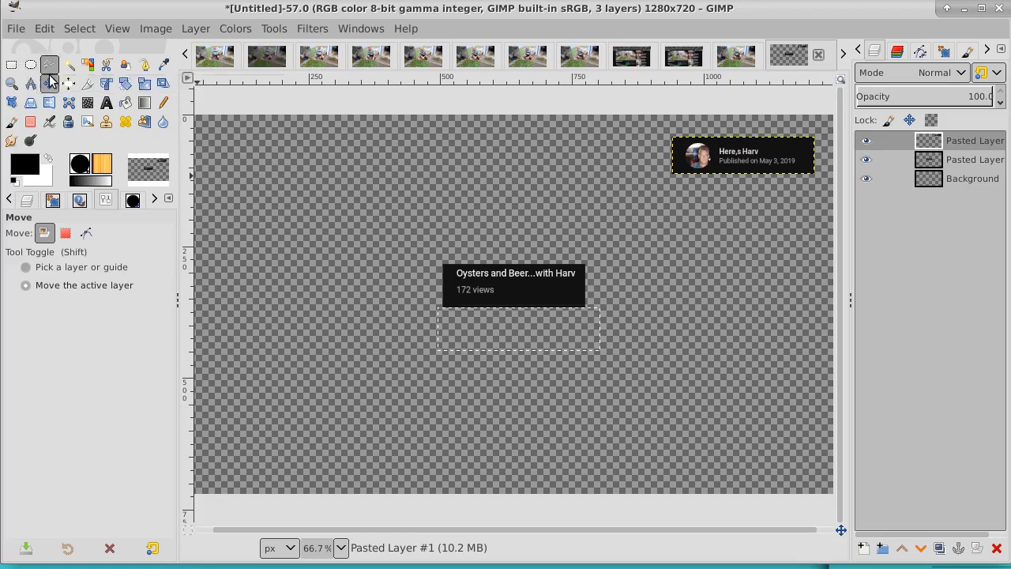
Clear the selection and enlarge the video-title layer's boundary to the image size
left_click(991, 160)
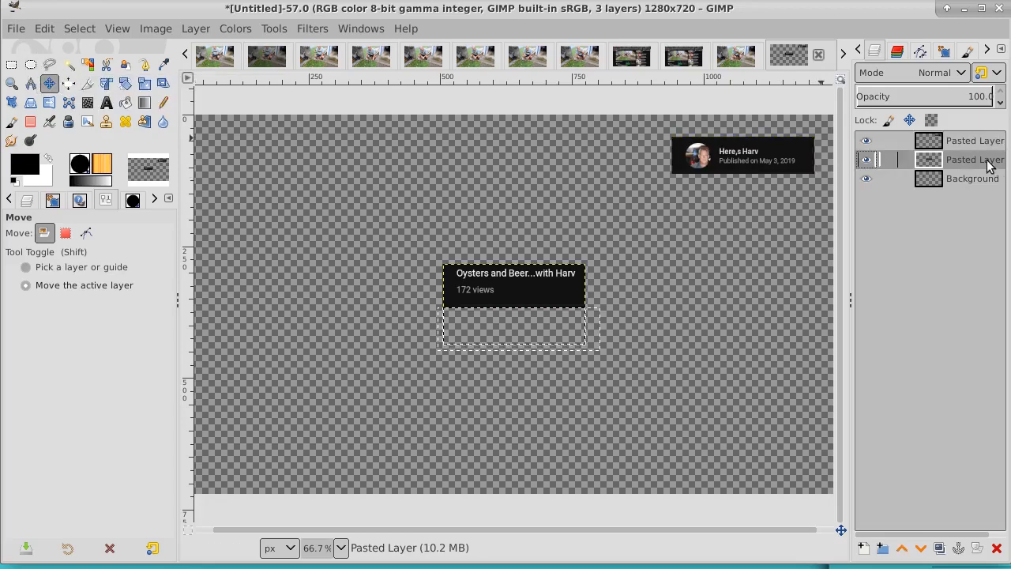
left_click(82, 29)
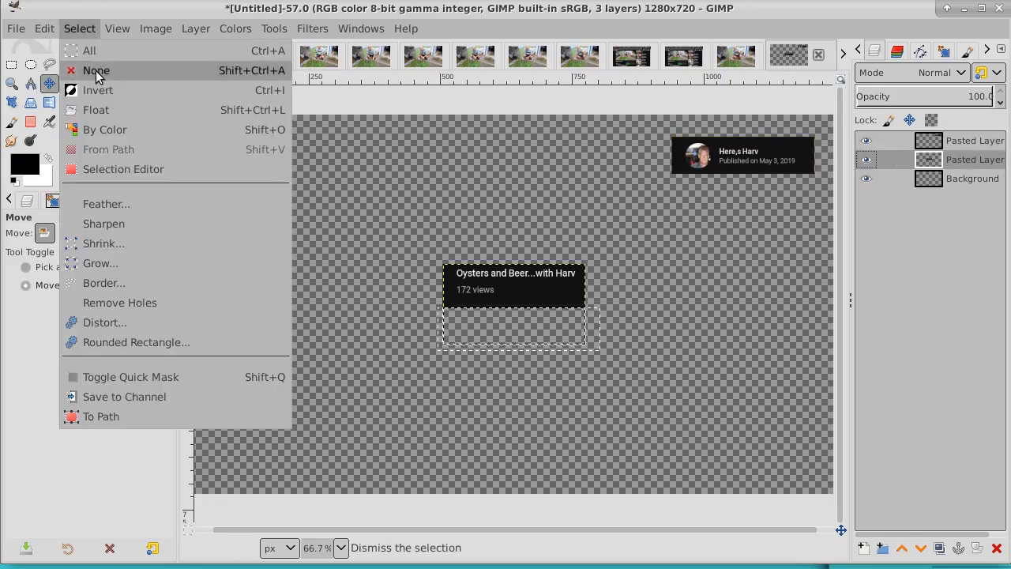
left_click(96, 71)
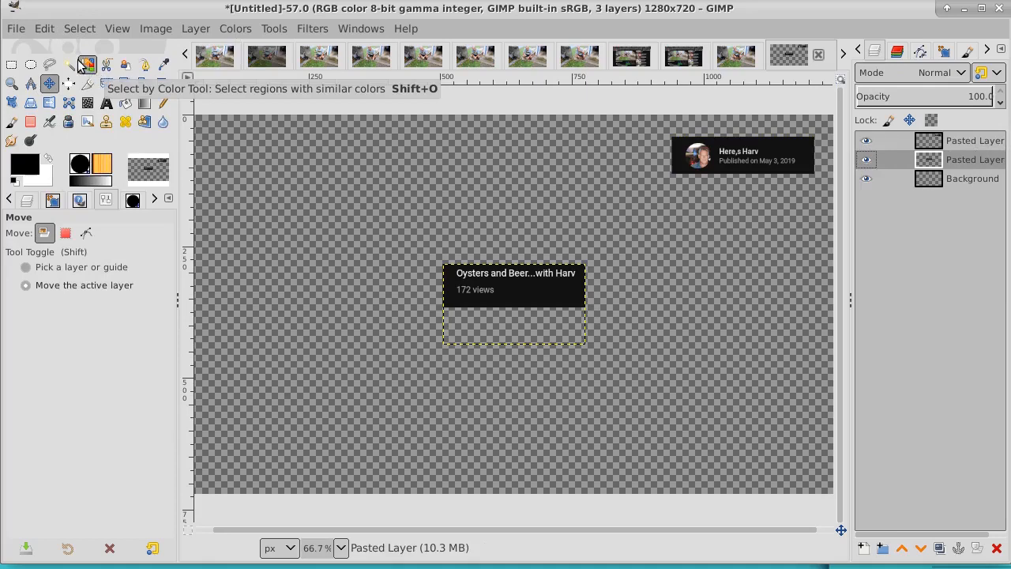
left_click(12, 64)
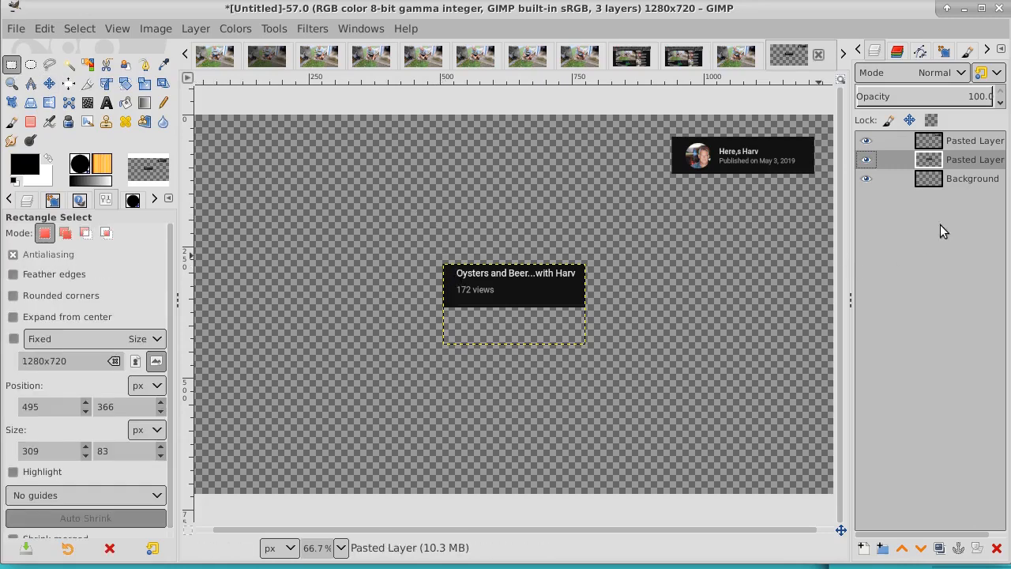
right_click(970, 162)
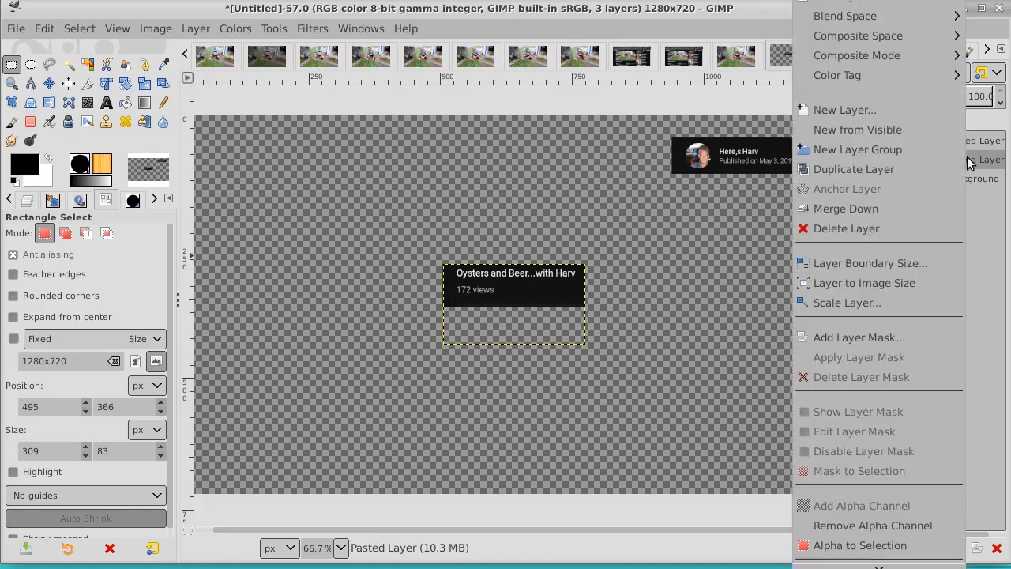
left_click(902, 283)
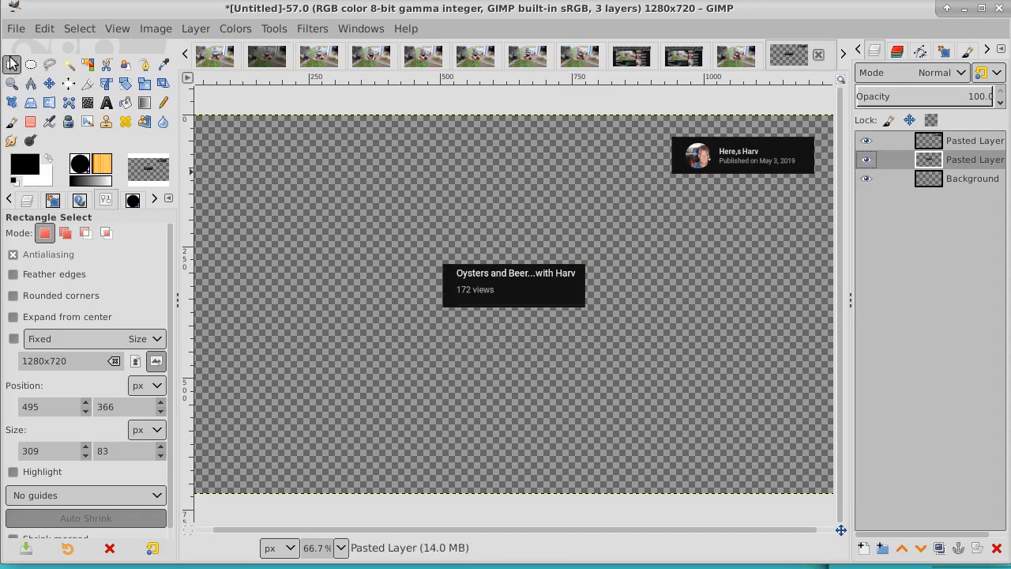
Copy a strip of about 345 × 61 px around the video title and paste it in place as a new layer
left_click_drag(430, 254, 611, 285)
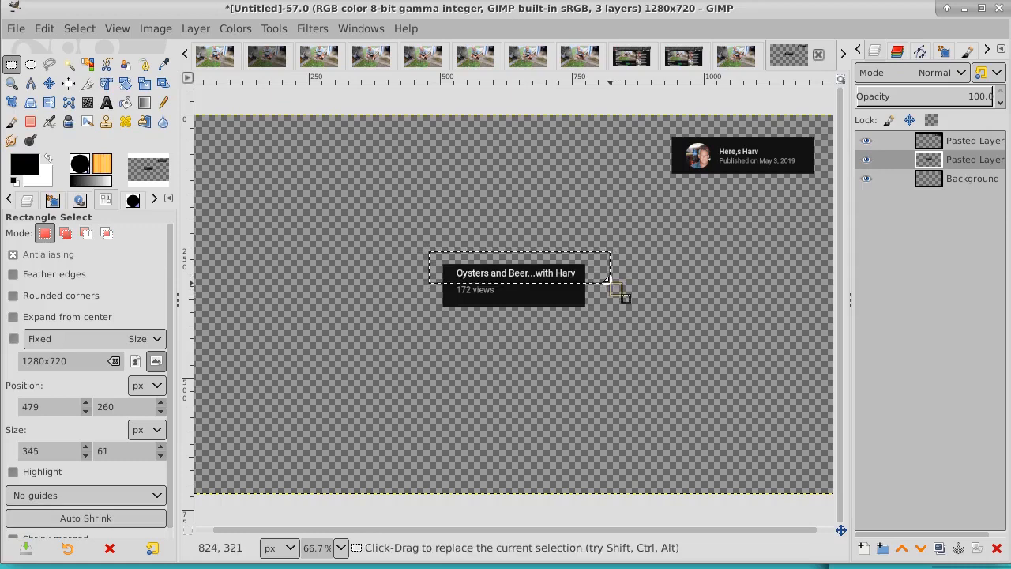
left_click(156, 29)
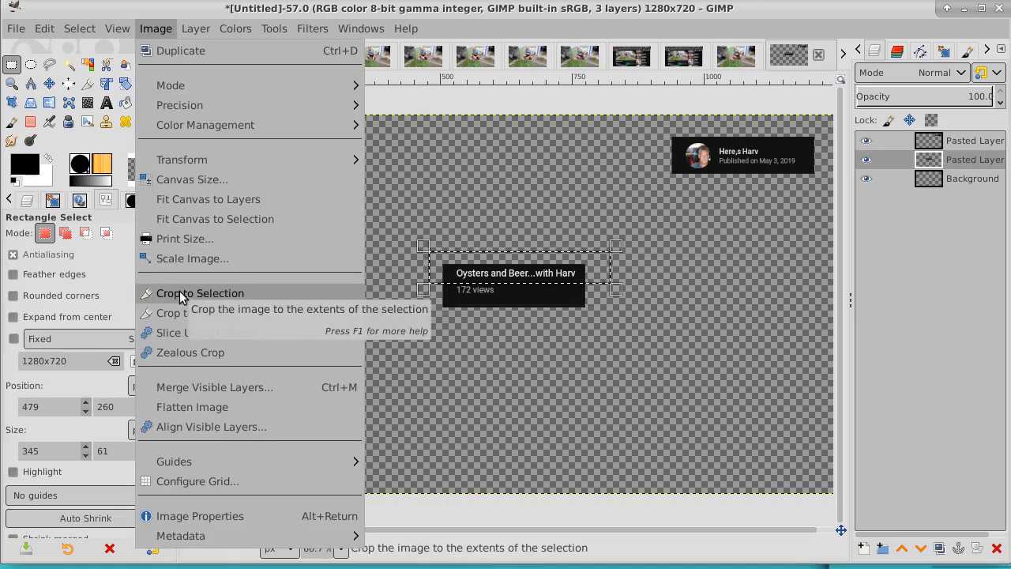
mouse_move(38, 25)
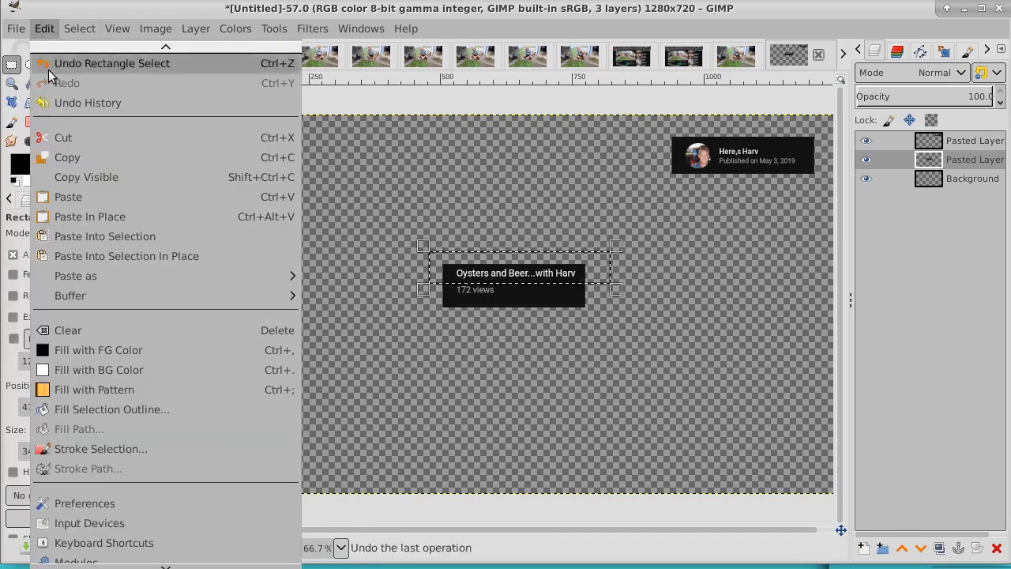
left_click(68, 157)
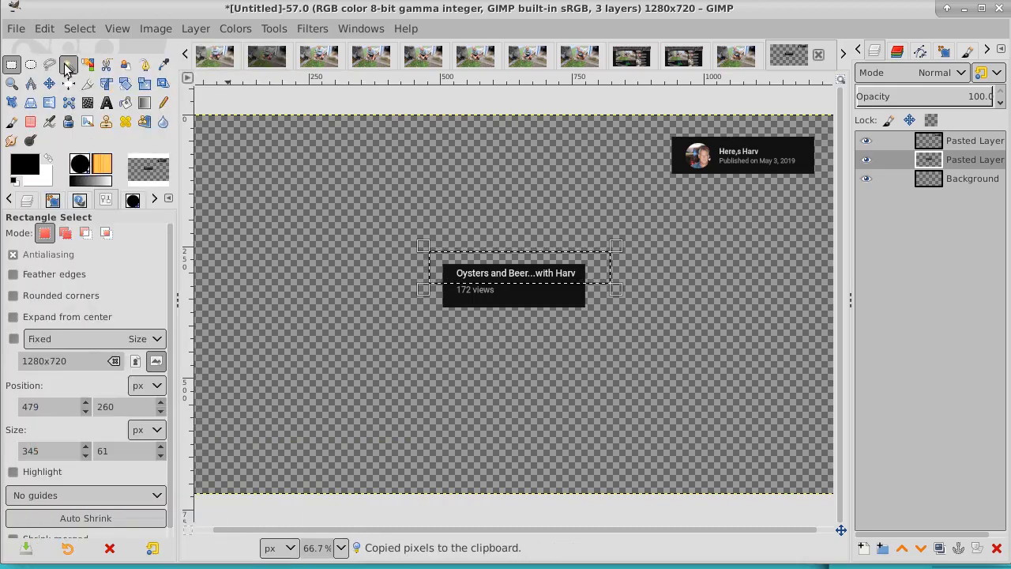
left_click(43, 29)
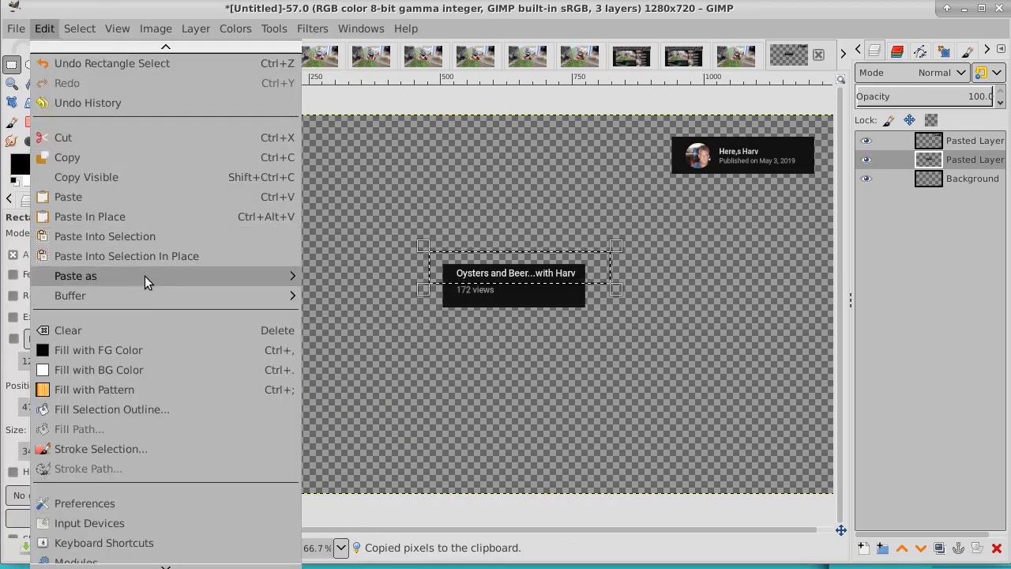
mouse_move(288, 277)
left_click(348, 276)
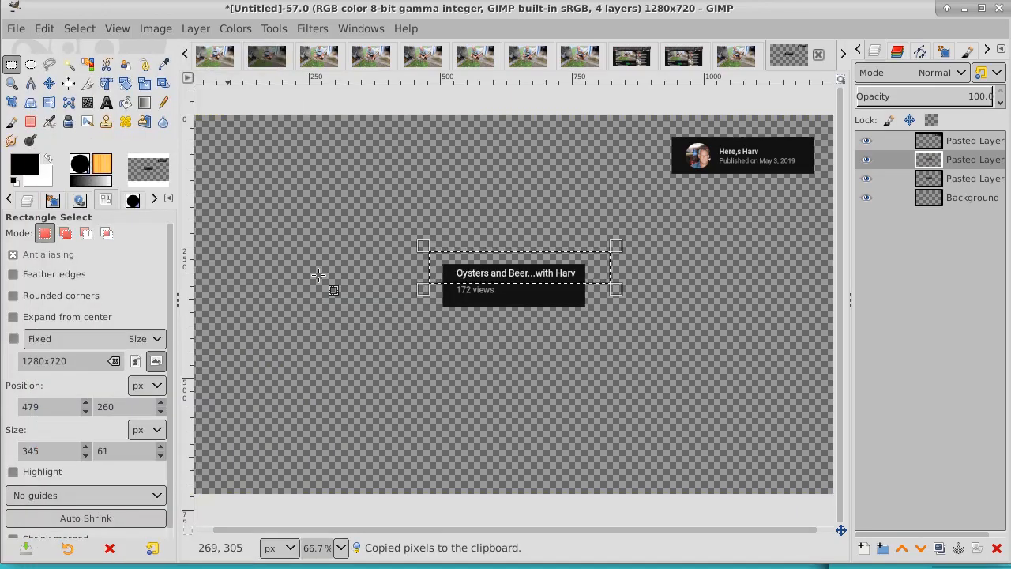
Hide the original layer holding the title and view count, and clear the selection
left_click(866, 179)
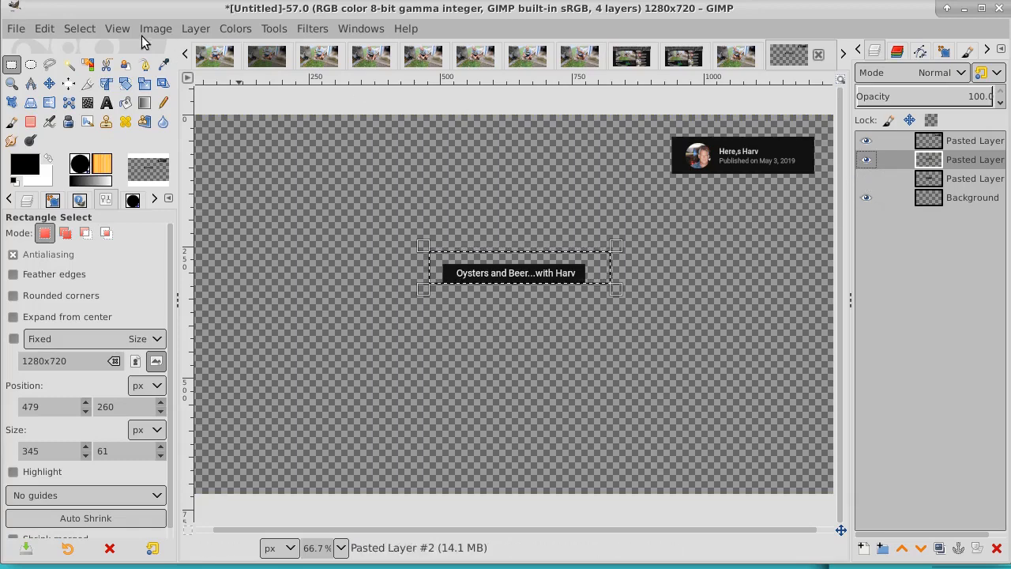
left_click(79, 28)
left_click(86, 71)
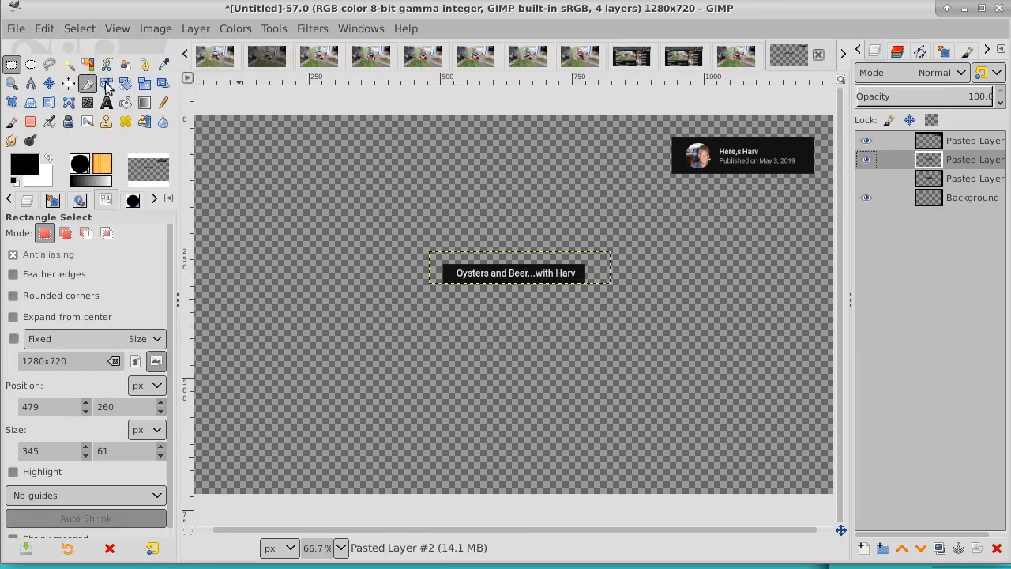
right_click(971, 162)
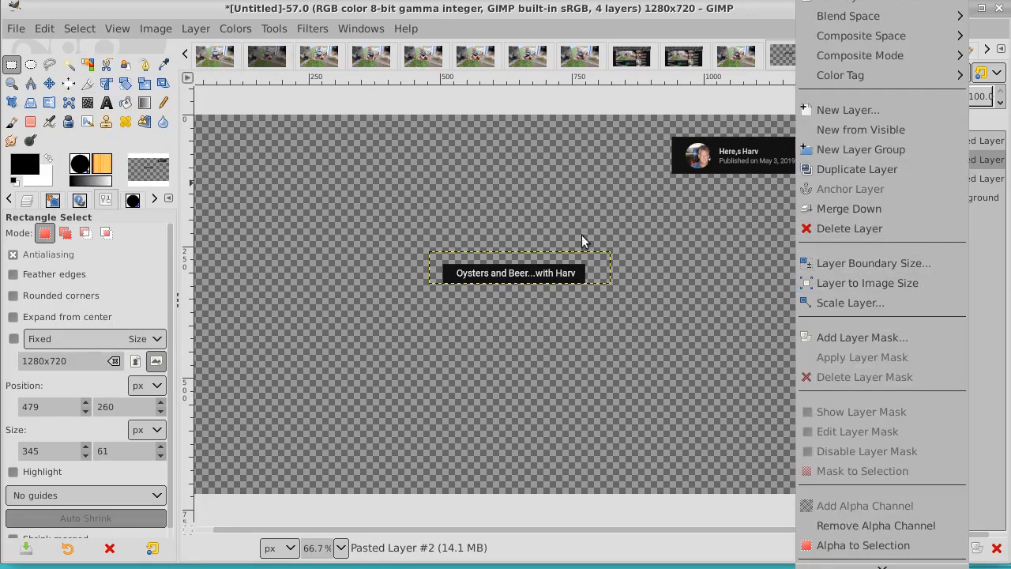
left_click(447, 159)
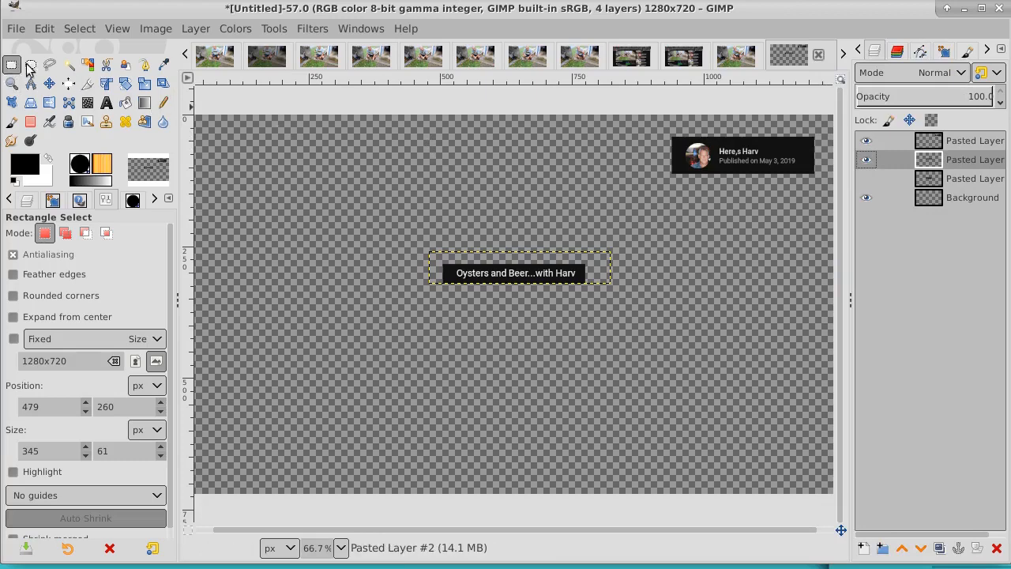
Scale the new video-title layer to about 638 × 103 px
left_click(144, 84)
left_click(513, 271)
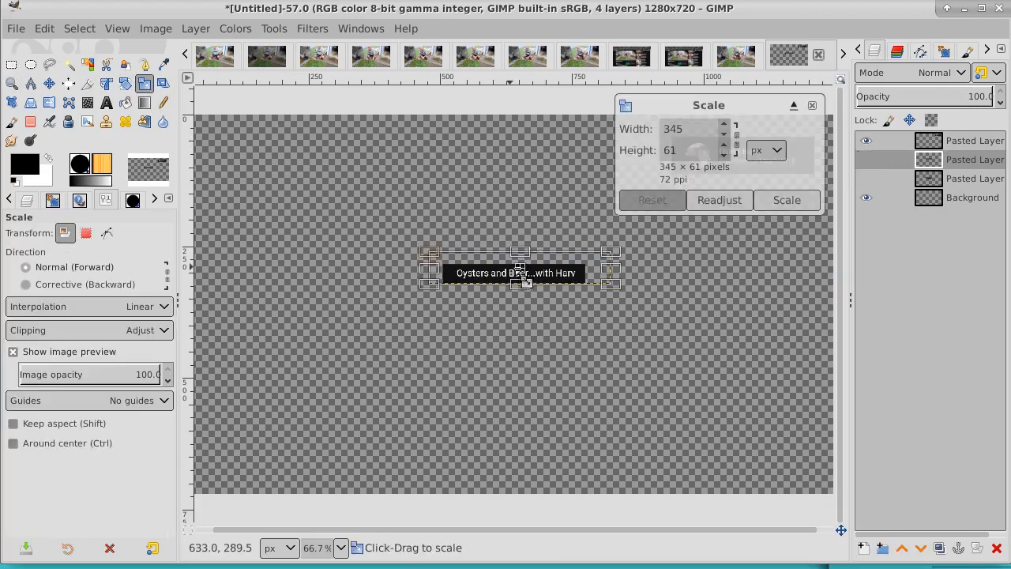
left_click_drag(610, 269, 720, 269)
left_click_drag(607, 253, 612, 231)
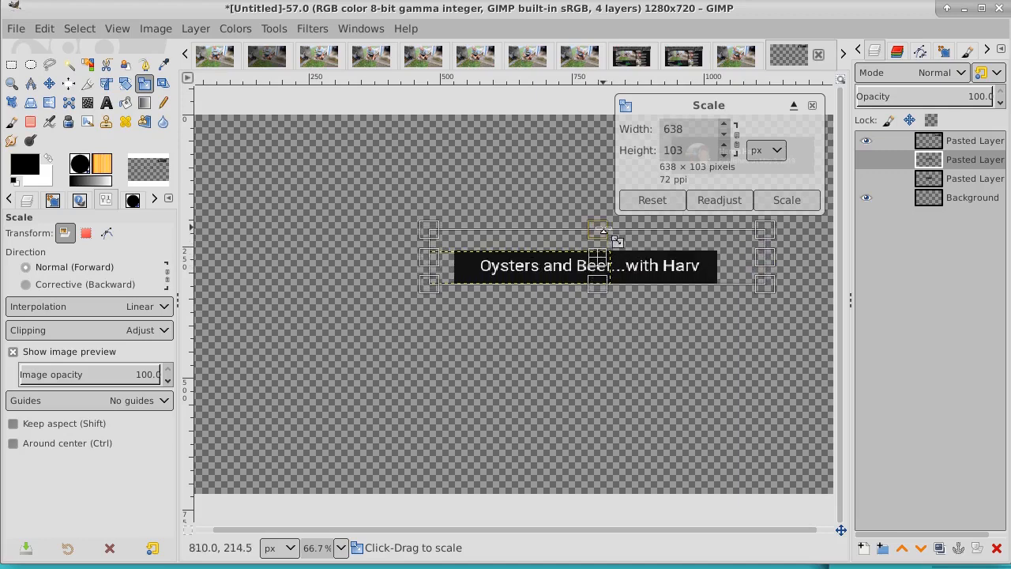
left_click(786, 199)
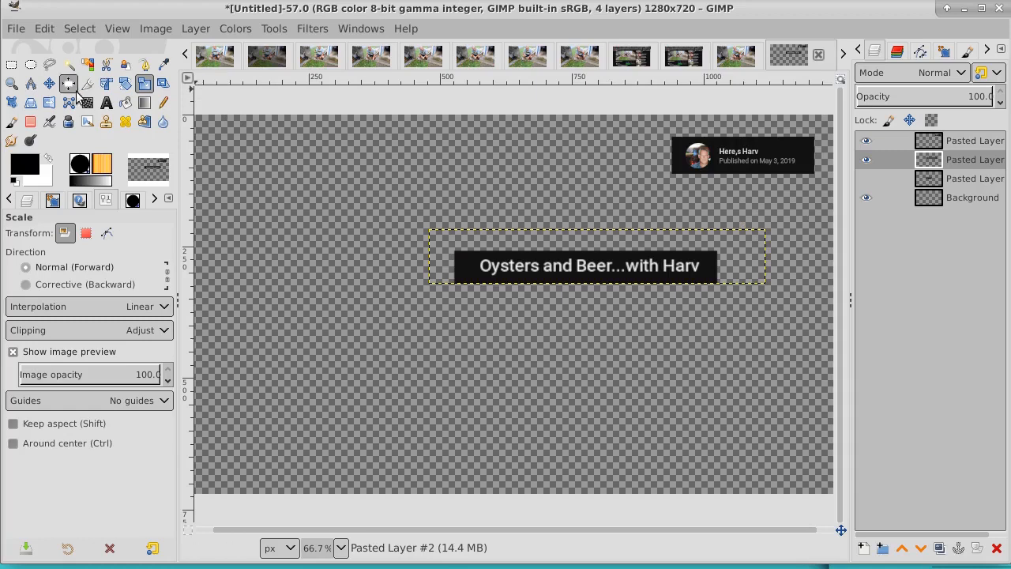
Move the enlarged video title to the bottom centre of the canvas and expand its layer to the image size
left_click(49, 83)
left_click_drag(601, 248, 527, 449)
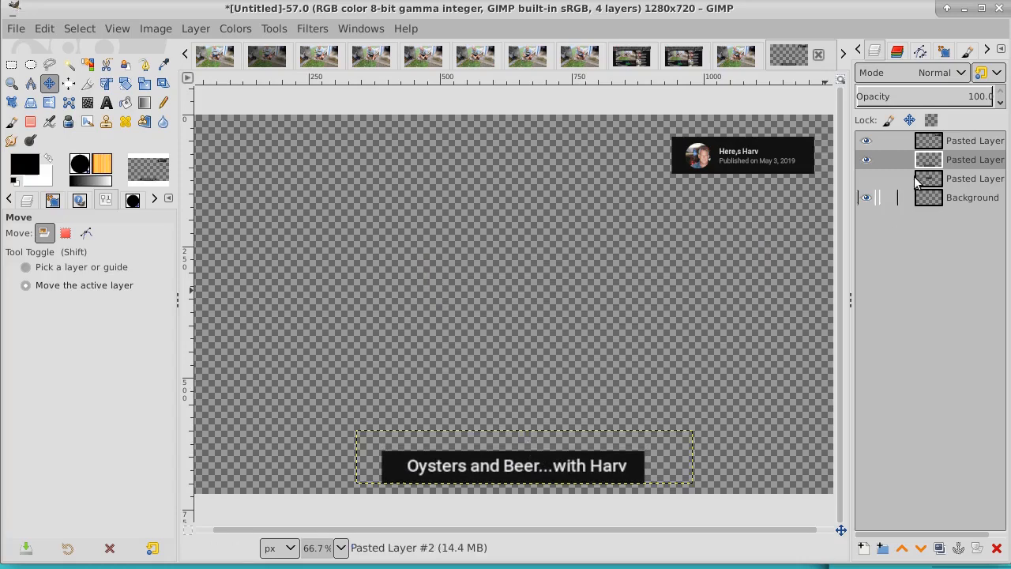
right_click(989, 161)
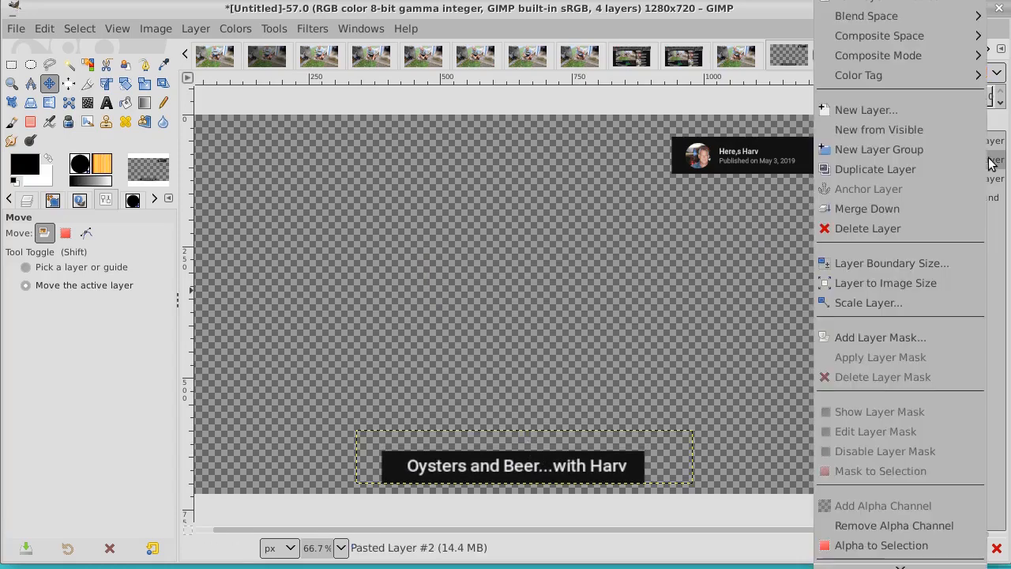
left_click(932, 281)
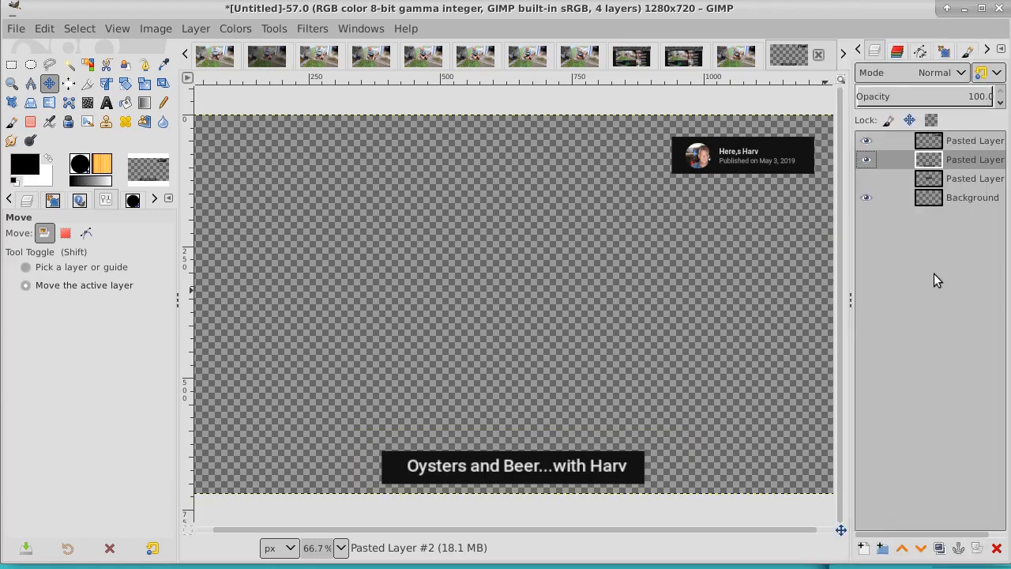
Nudge the channel avatar and publish-date strip slightly upward and expand its layer to the image size
left_click(964, 140)
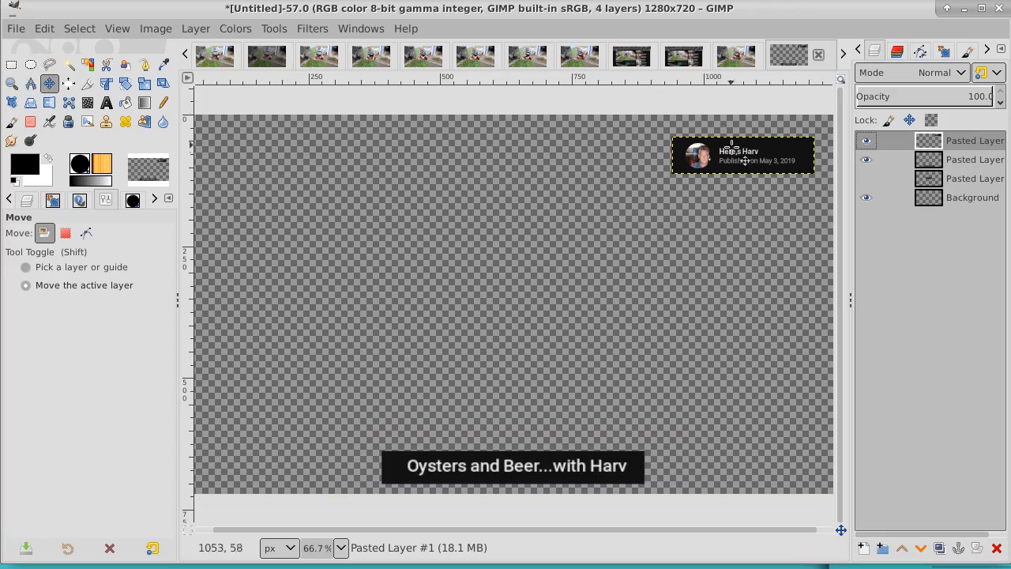
left_click_drag(744, 165, 744, 158)
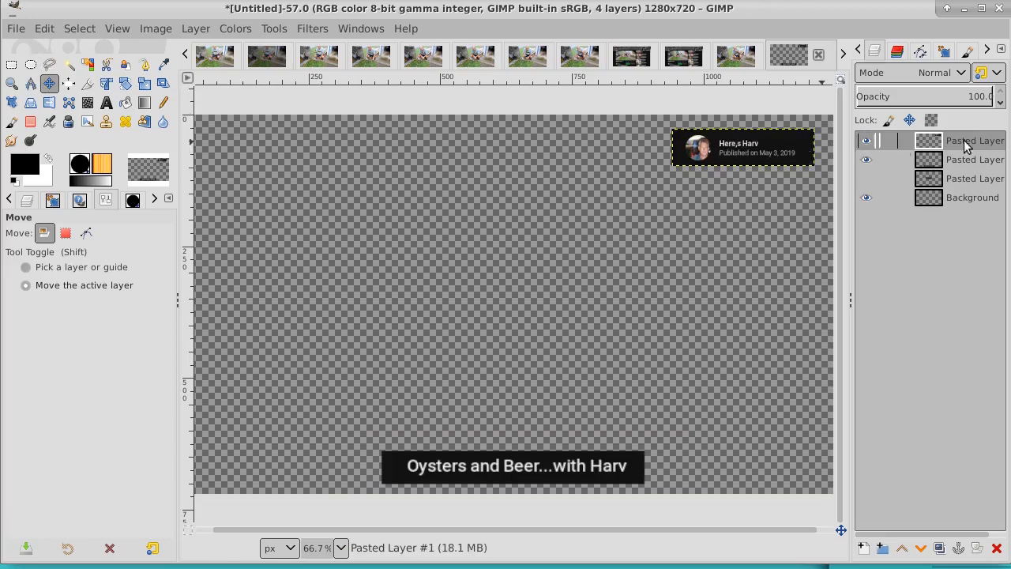
right_click(976, 140)
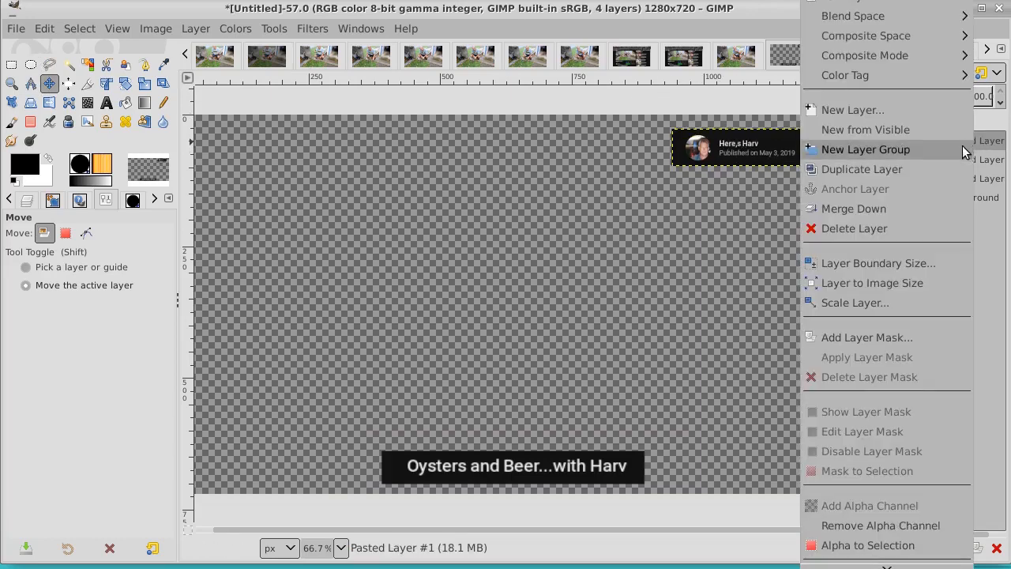
left_click(890, 282)
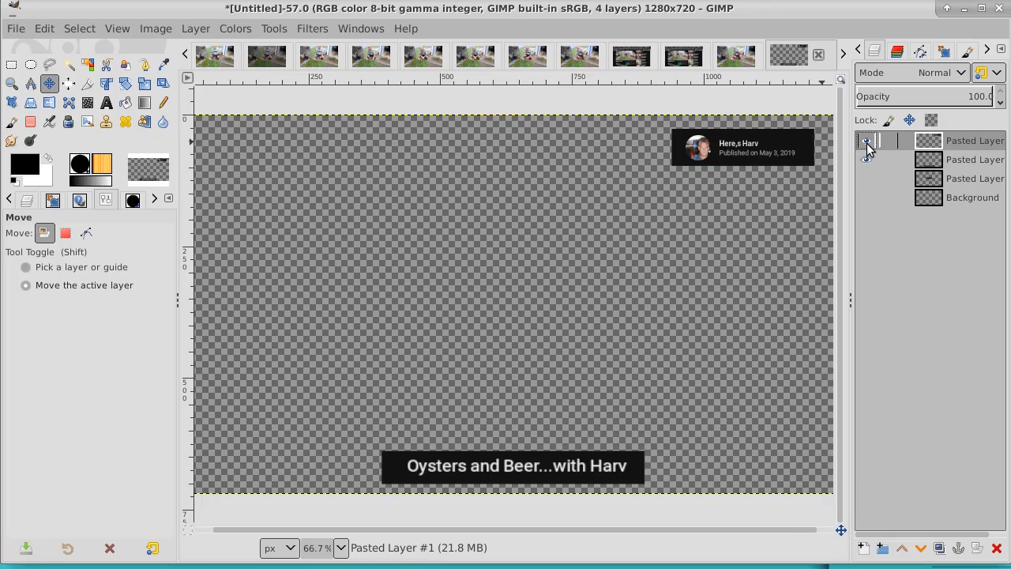
Delete the hidden original title-and-views layer and the Background layer
left_click(984, 183)
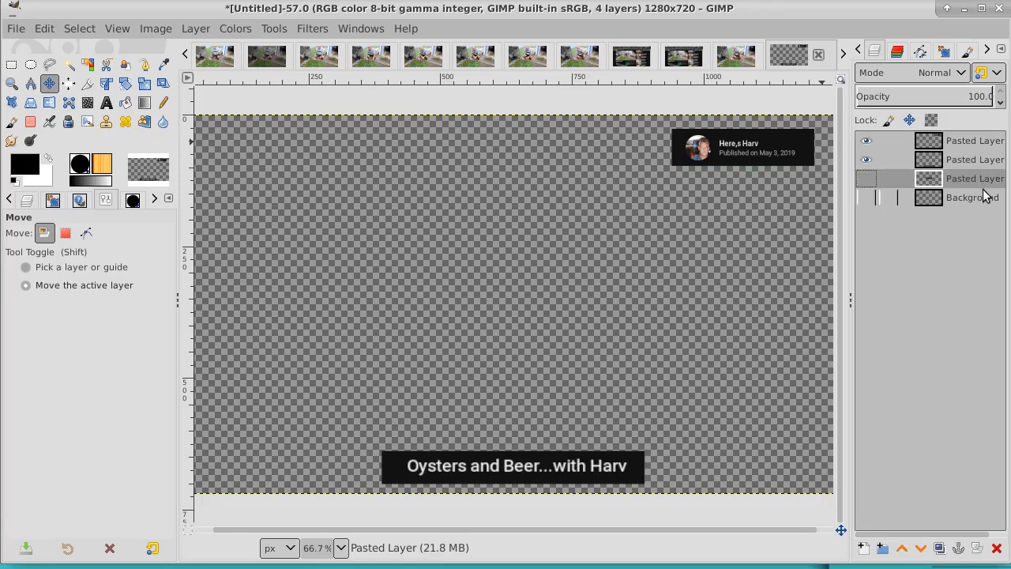
left_click(996, 547)
left_click(997, 547)
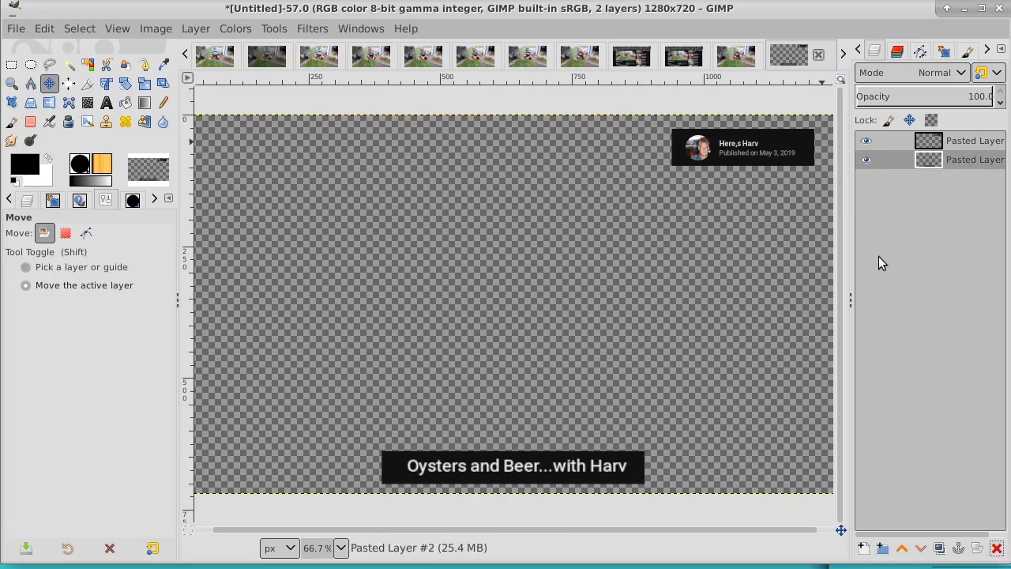
Compare the man's poses across the open screenshots from 28-harv.png back to 21-harv.png, and end on 24-harv.png
left_click(734, 61)
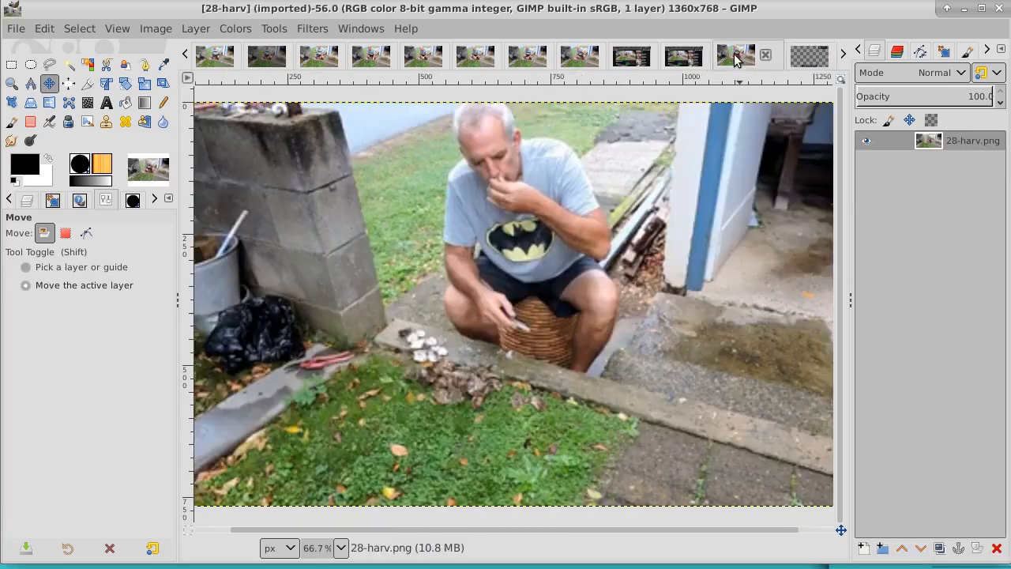
left_click(683, 58)
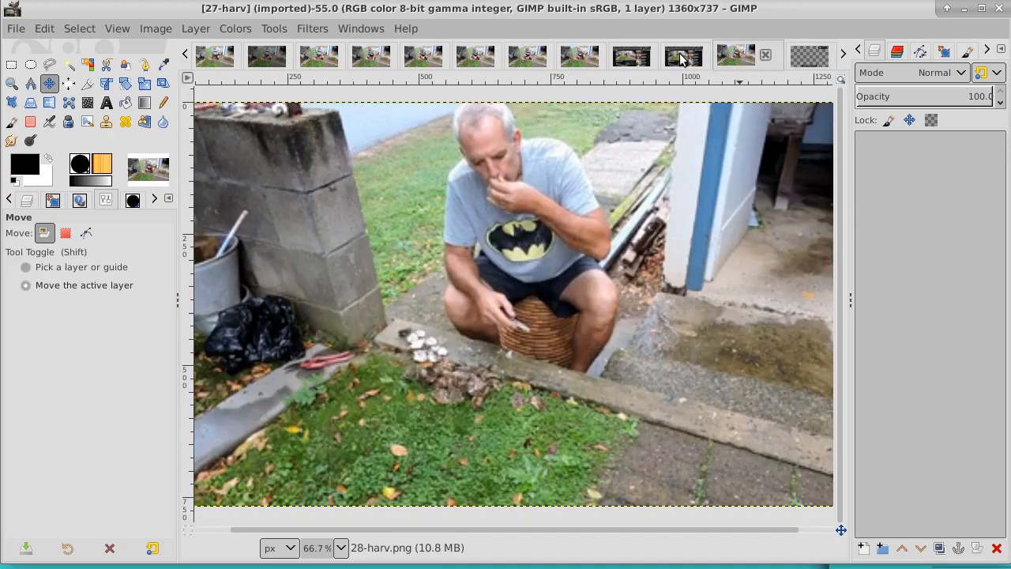
left_click(632, 57)
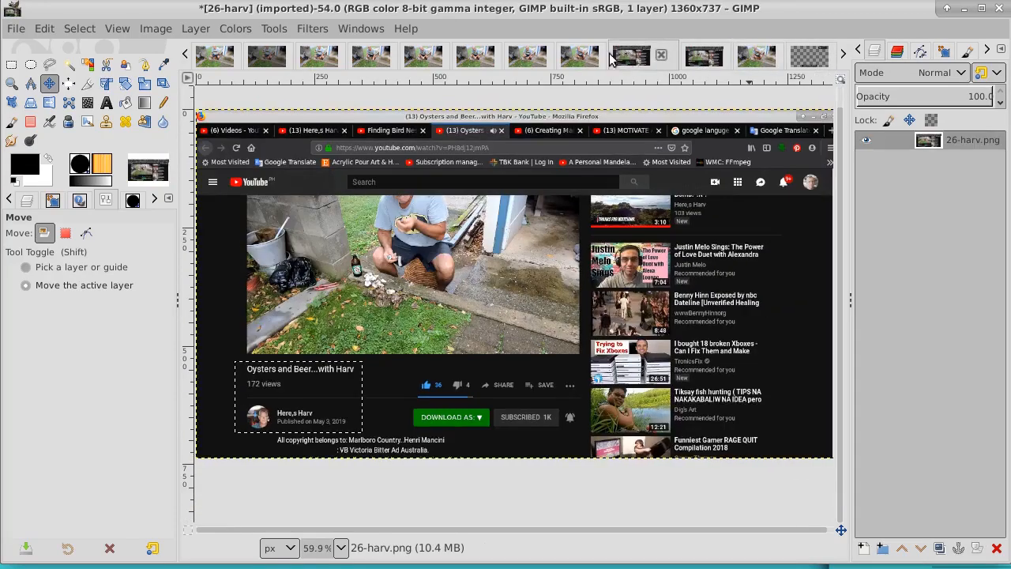
left_click(580, 57)
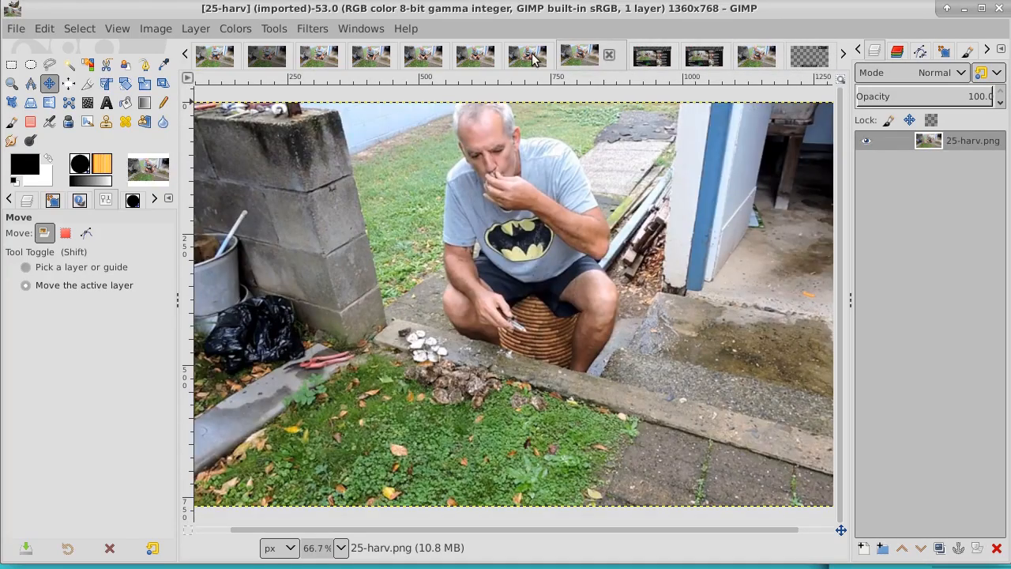
left_click(529, 57)
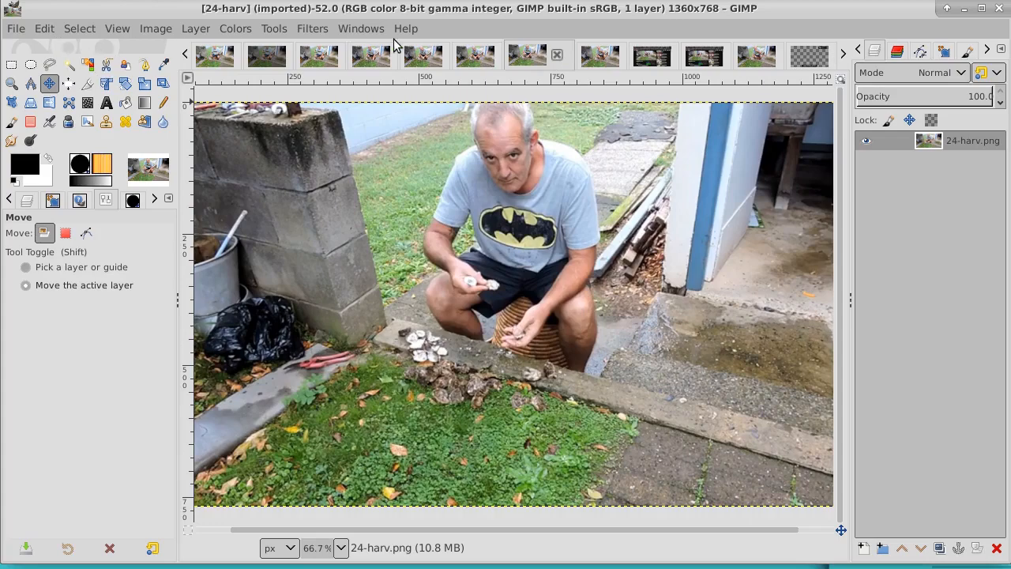
left_click(477, 55)
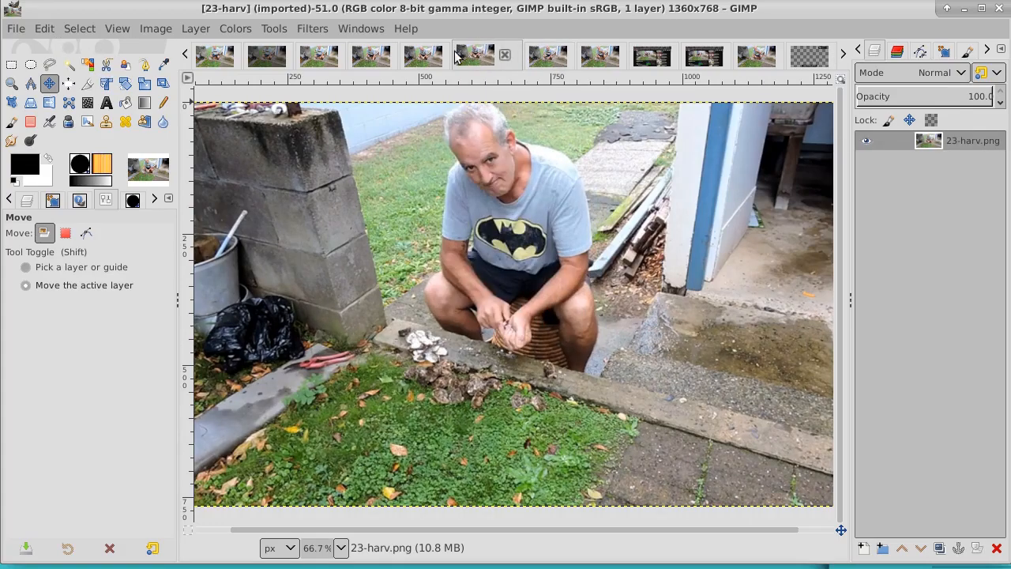
left_click(426, 55)
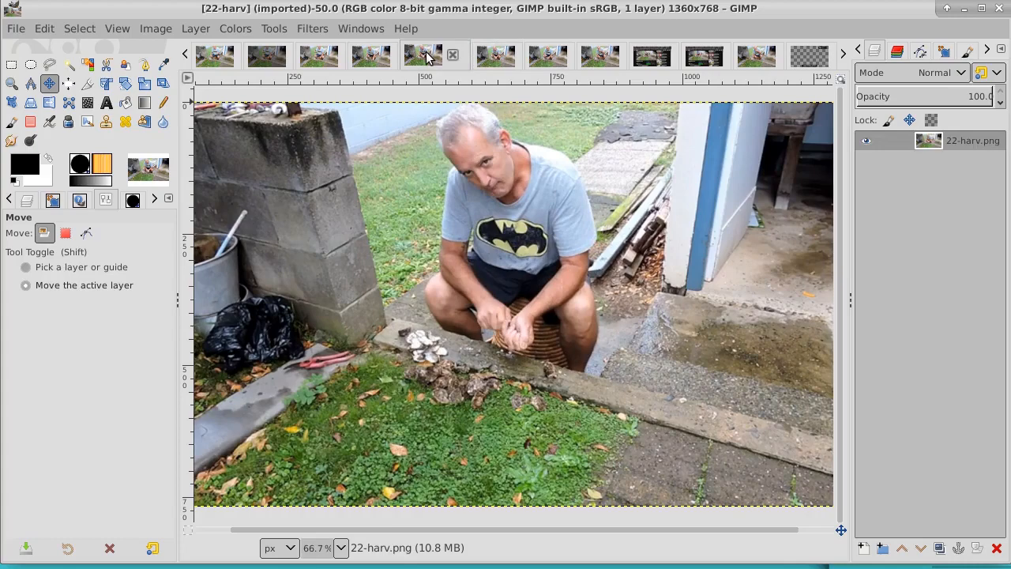
left_click(488, 57)
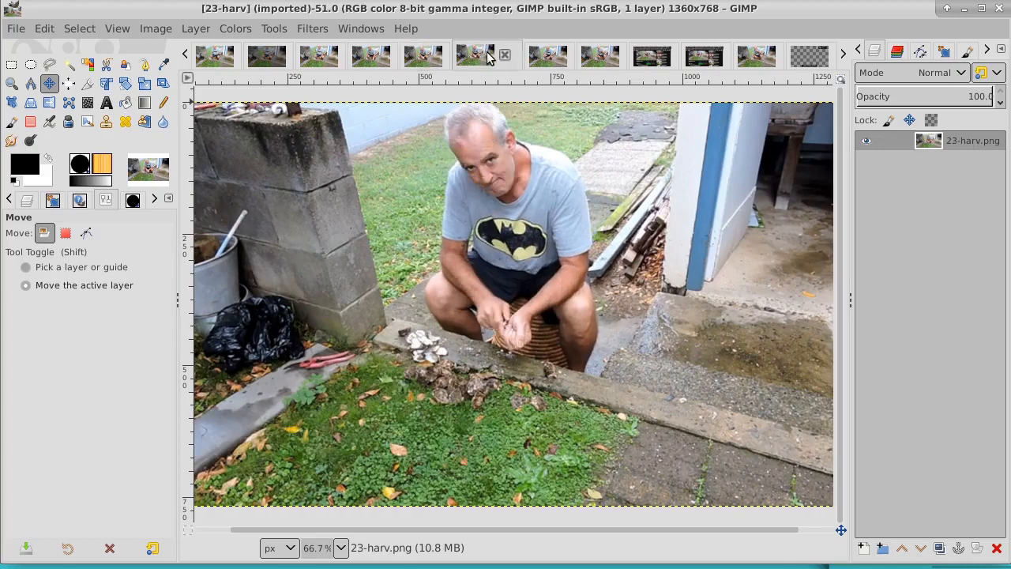
left_click(417, 63)
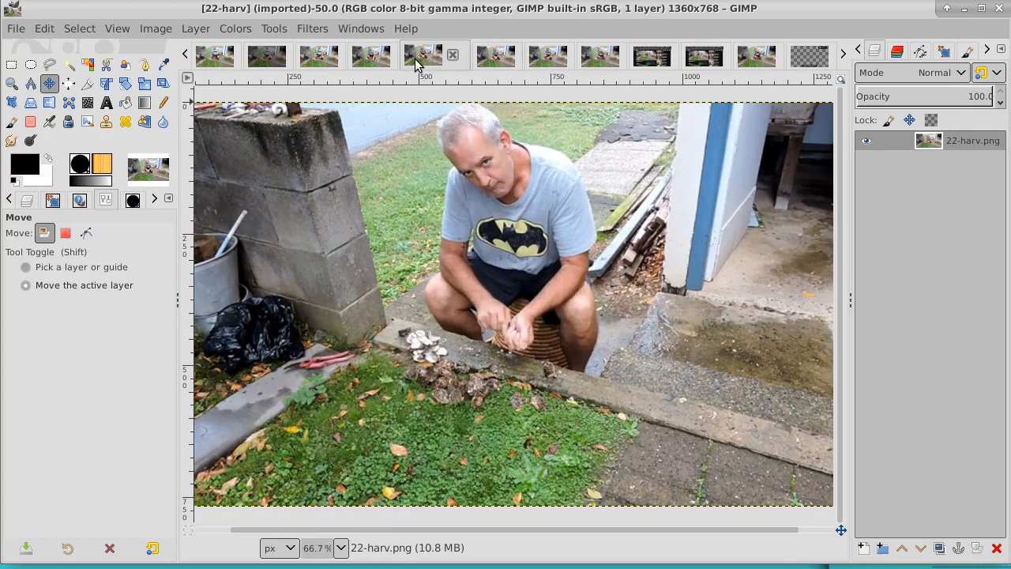
left_click(489, 60)
left_click(421, 63)
left_click(379, 53)
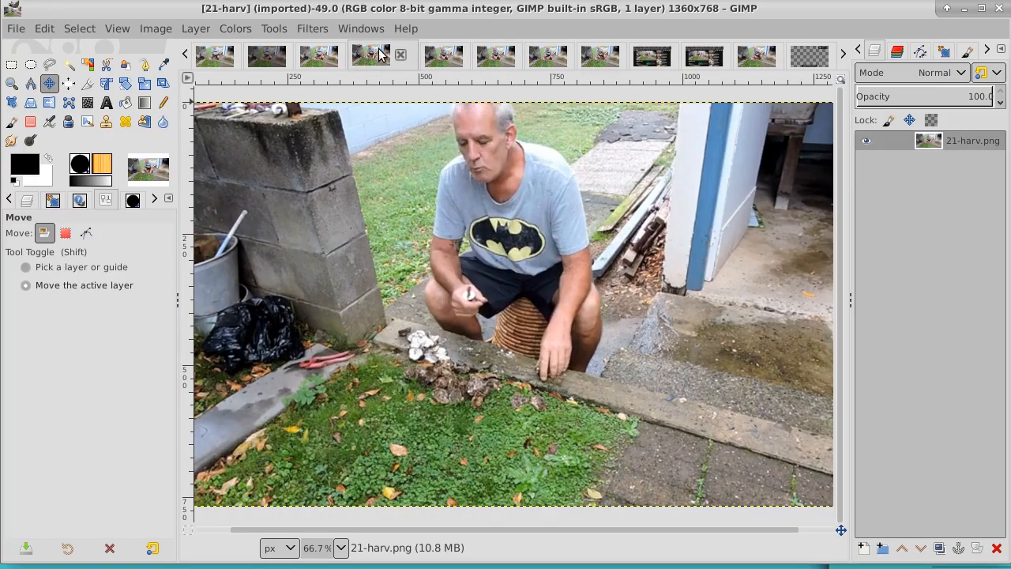
left_click(453, 56)
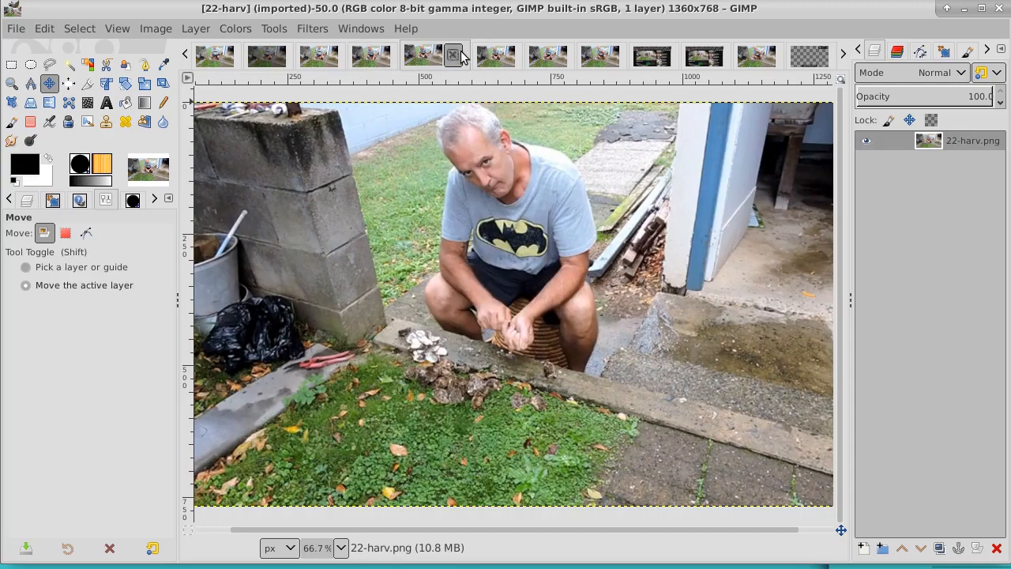
left_click(505, 56)
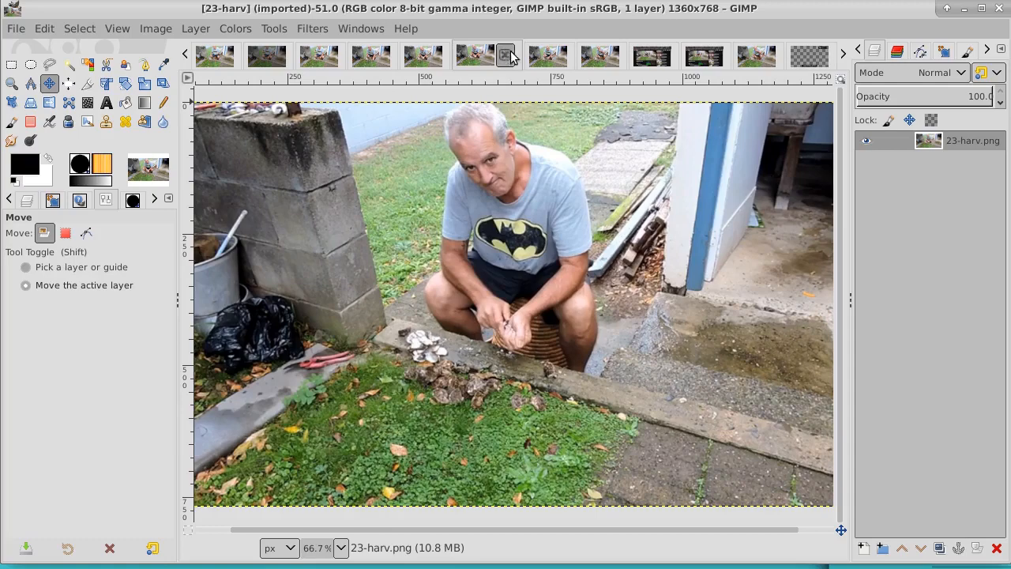
left_click(553, 56)
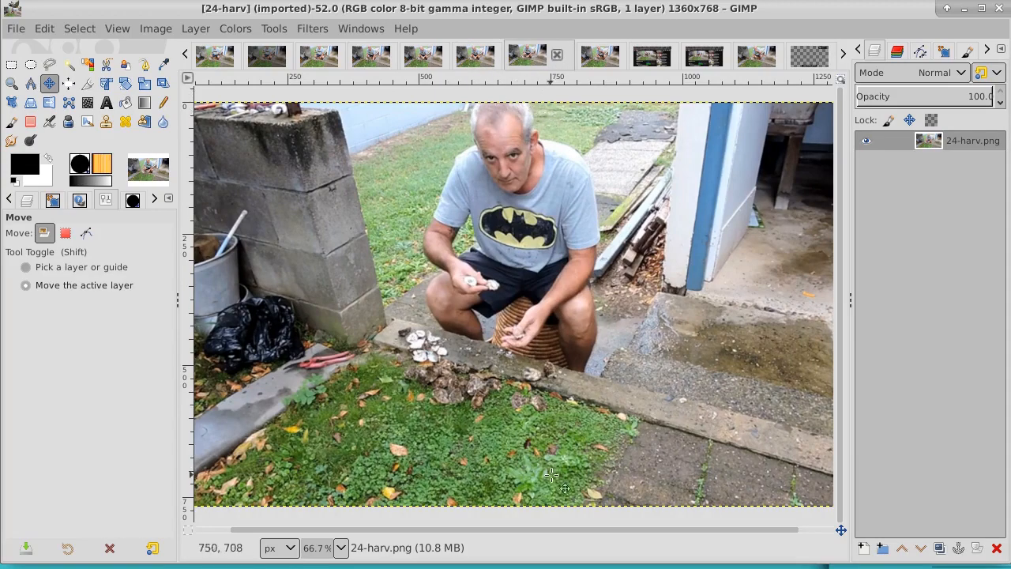
In 23-harv.png, select a rectangle of about 516 x 585 px around the seated man and cut it
left_click(477, 56)
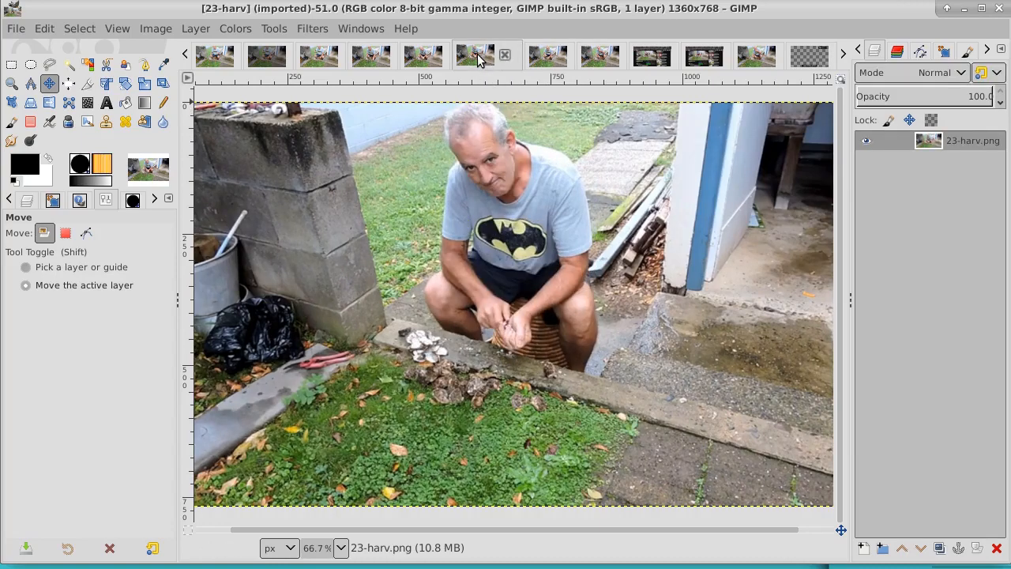
left_click(11, 64)
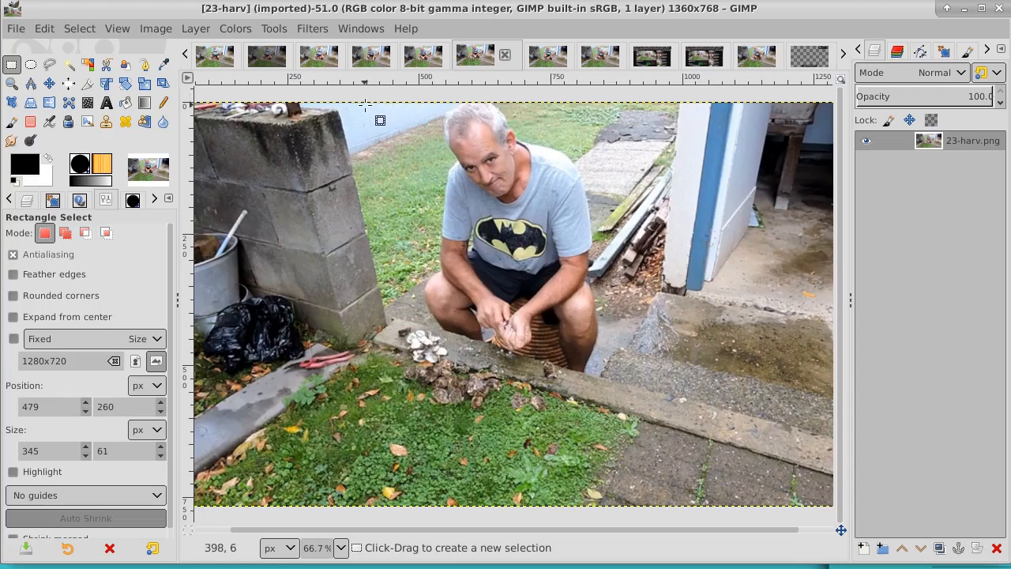
left_click_drag(365, 102, 636, 411)
left_click(45, 29)
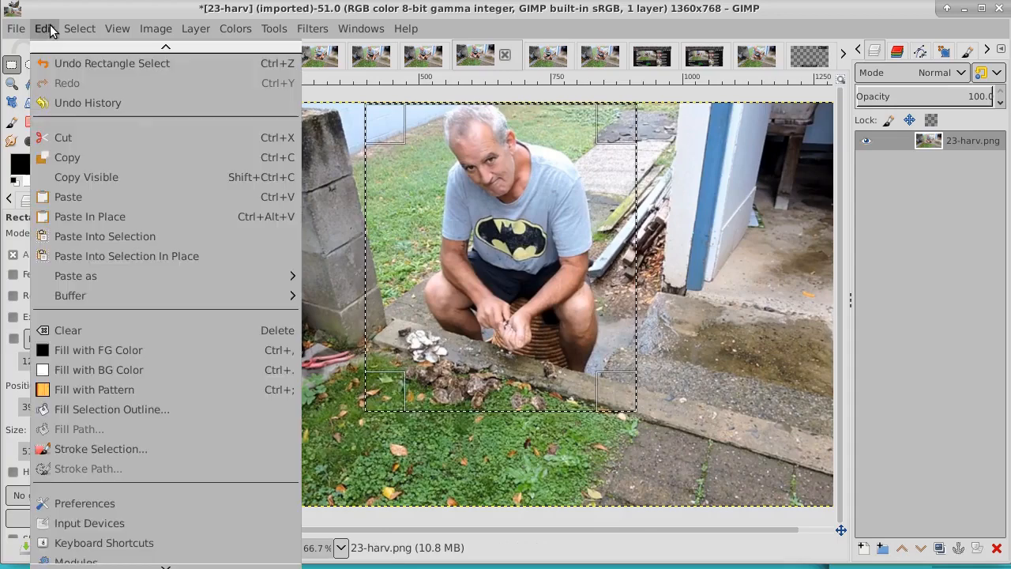
left_click(73, 140)
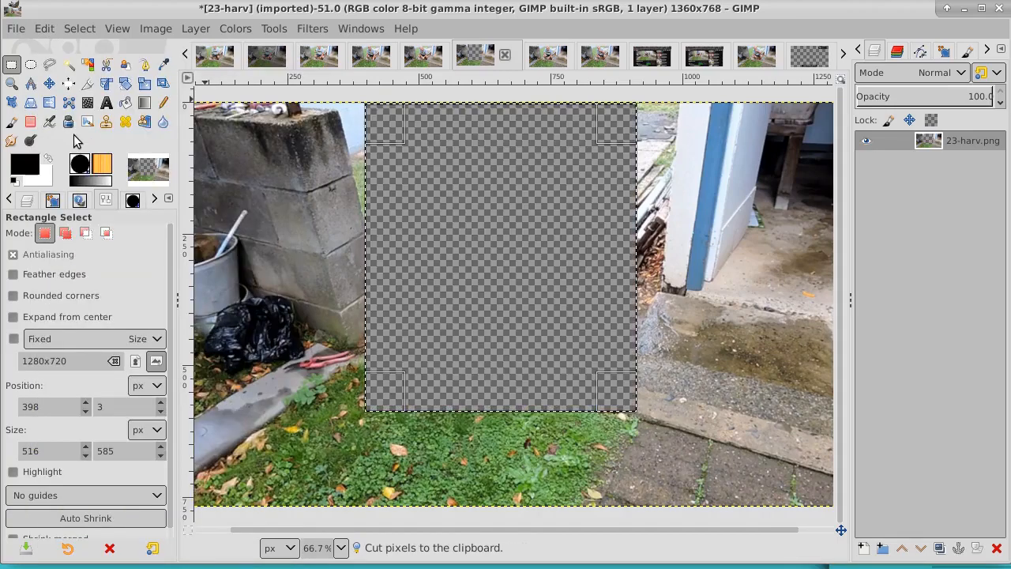
Paste the cut-out of the man as a new layer in the 1280x720 image and lower it beneath the two strip layers
left_click(812, 58)
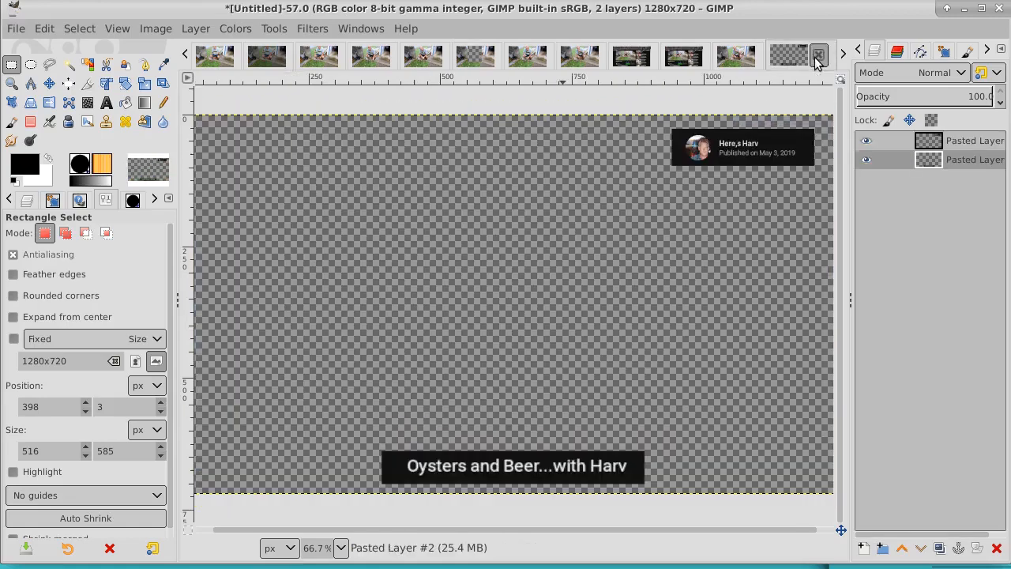
left_click(49, 30)
mouse_move(136, 277)
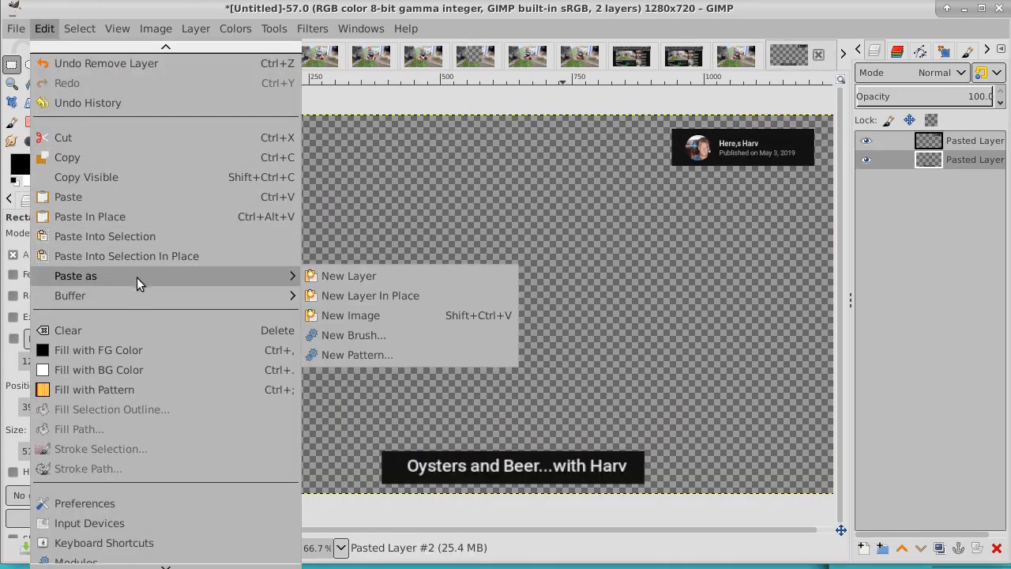
left_click(398, 274)
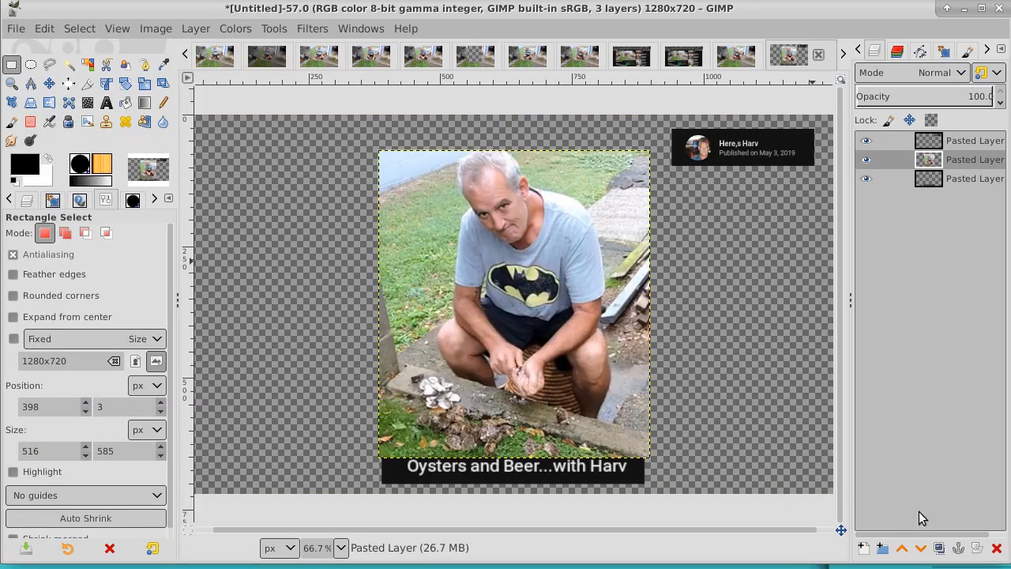
left_click(919, 547)
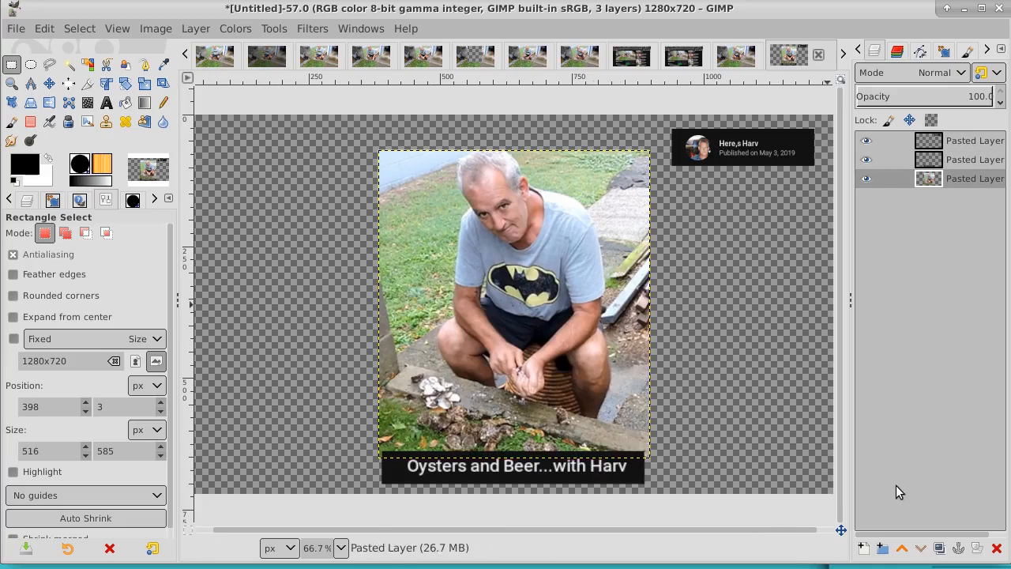
Add two empty layers, lower the second one below the pasted photo, and make the one above the photo active
left_click(863, 550)
left_click(1009, 555)
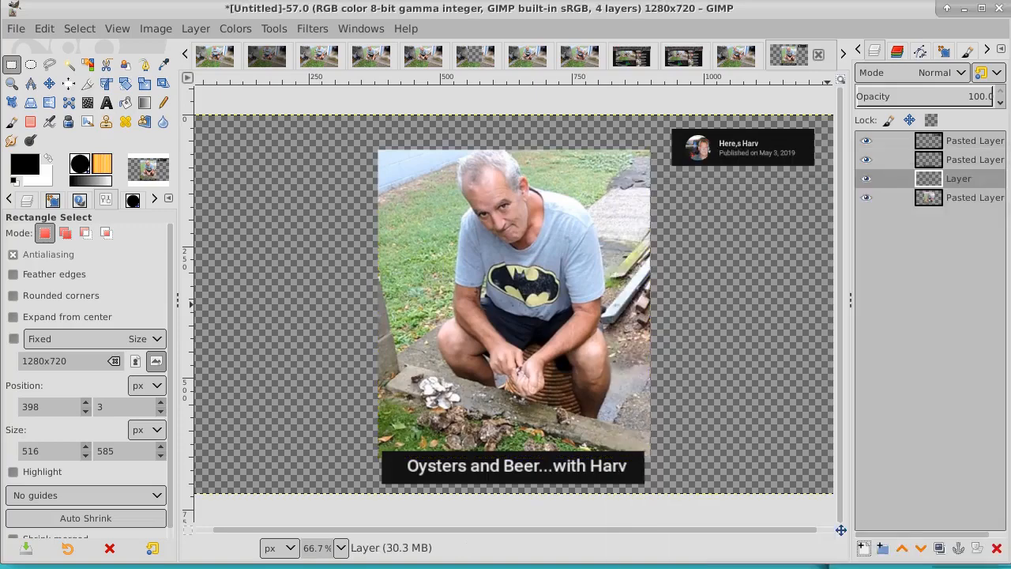
left_click(862, 550)
key("Return")
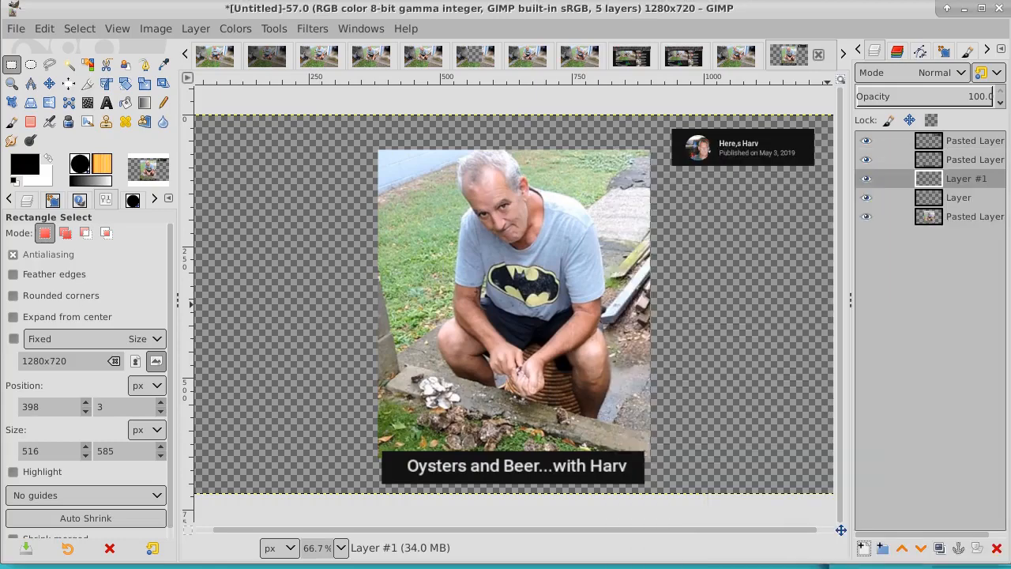
left_click(920, 548)
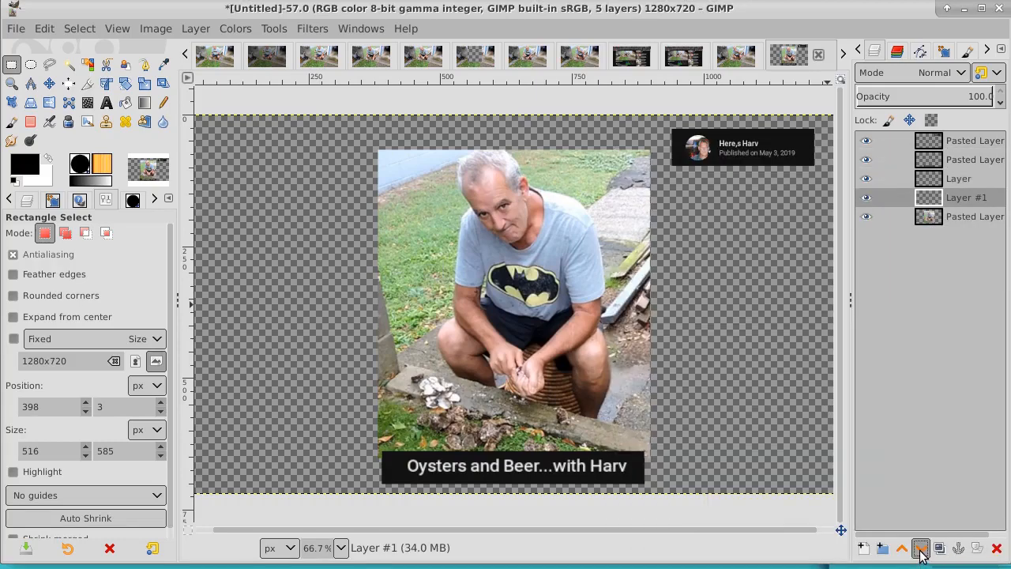
left_click(920, 548)
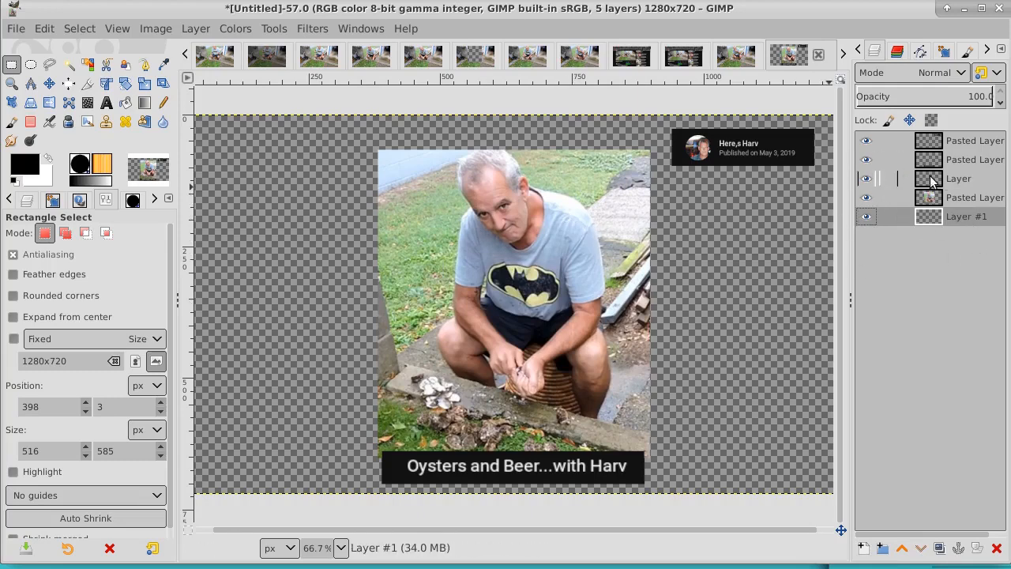
left_click(956, 180)
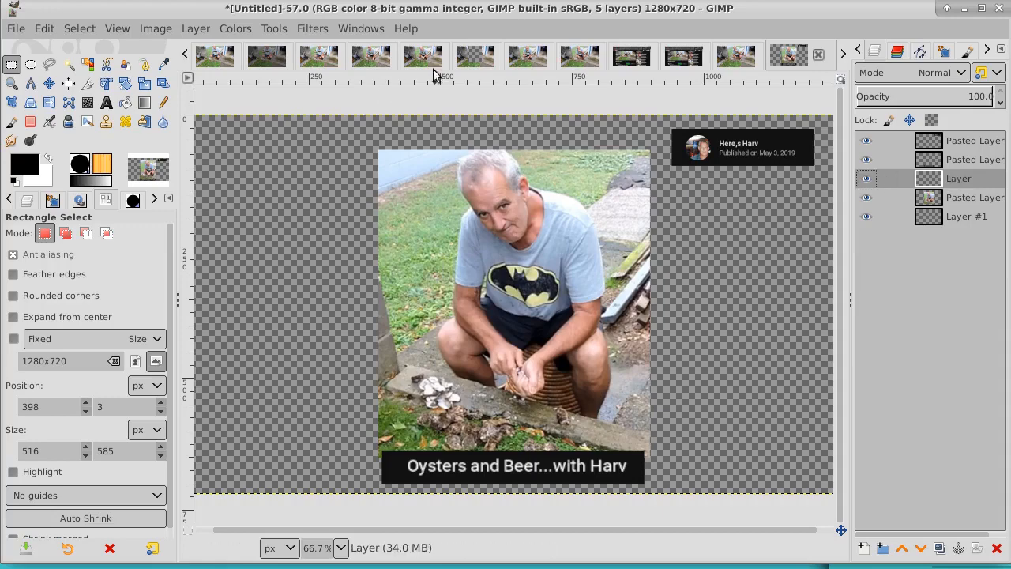
Close the 23-harv image and discard its changes
left_click(479, 59)
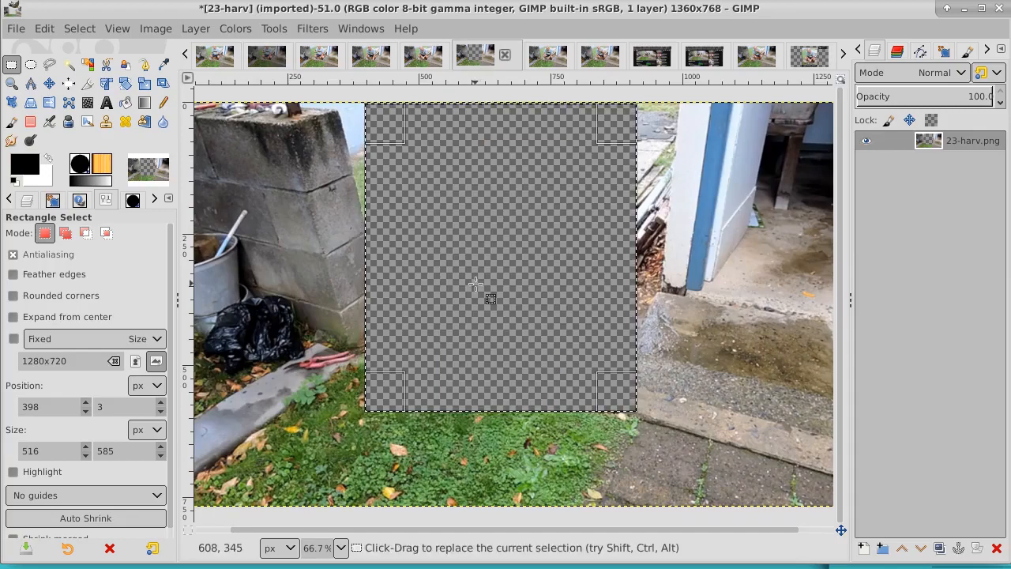
left_click(507, 61)
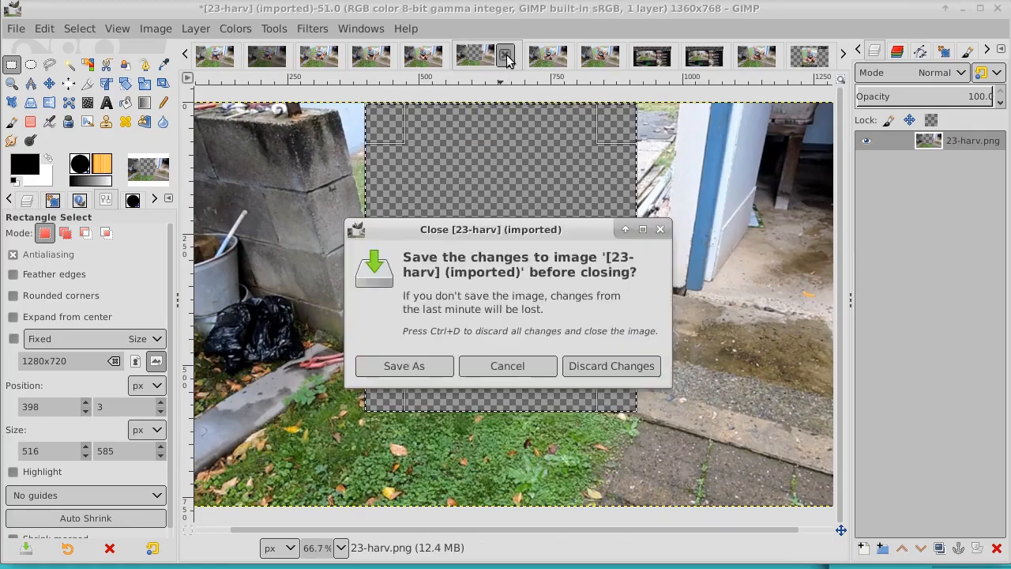
left_click(585, 368)
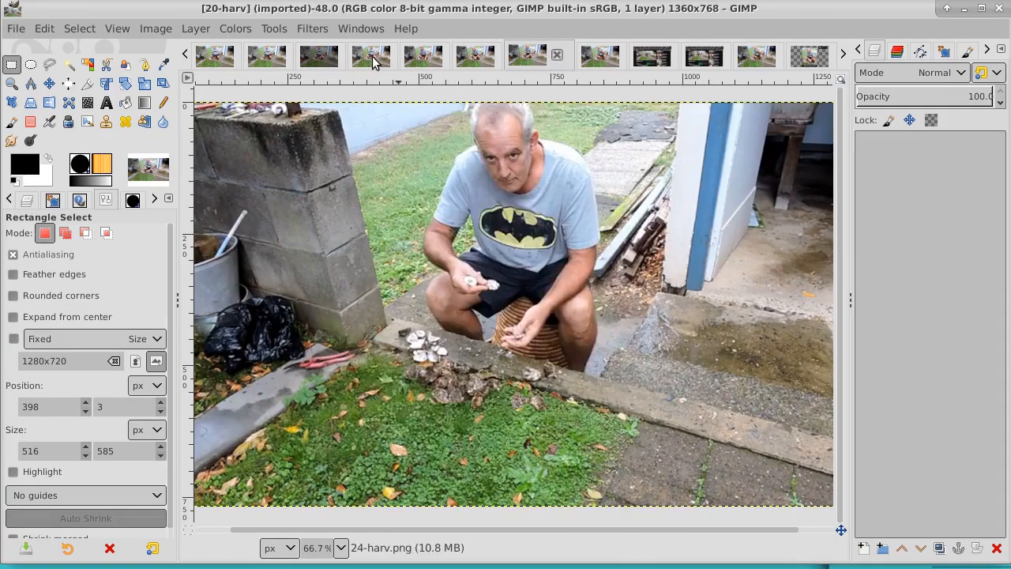
In 18-harv.png, start a path at the wrist of the thumbs-up hand, curving it down to the forearm's lower edge
left_click(372, 60)
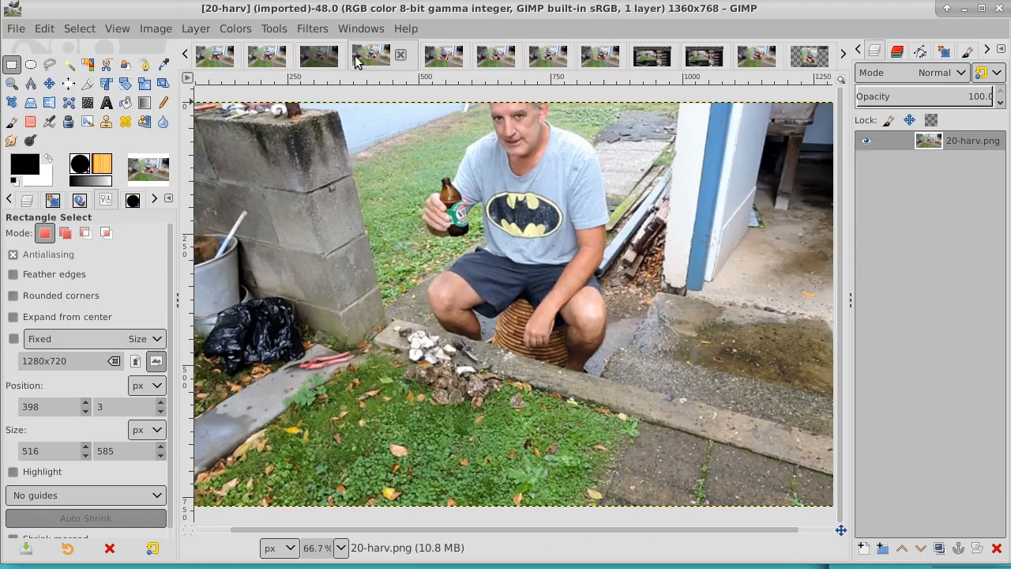
left_click(315, 59)
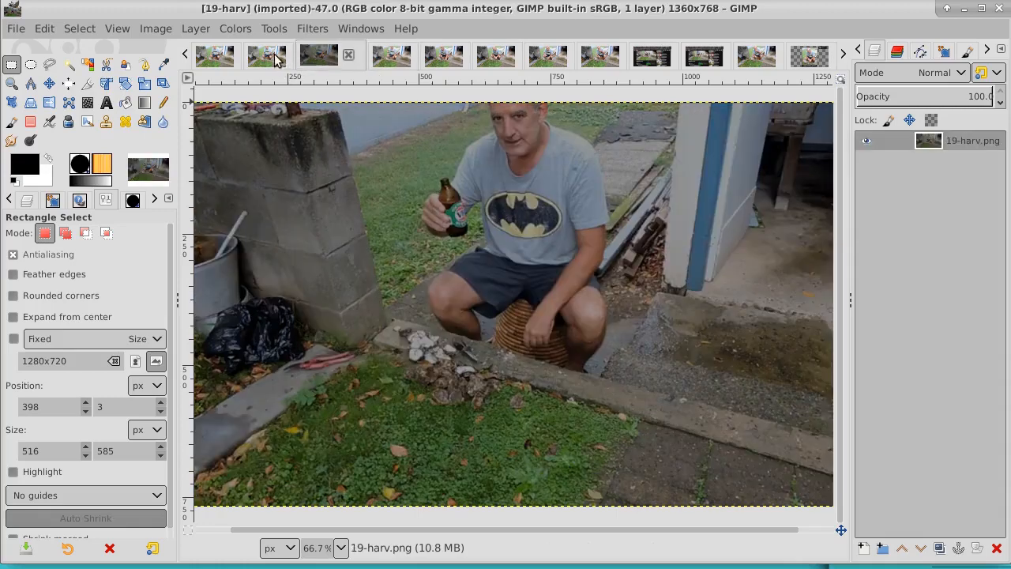
left_click(268, 57)
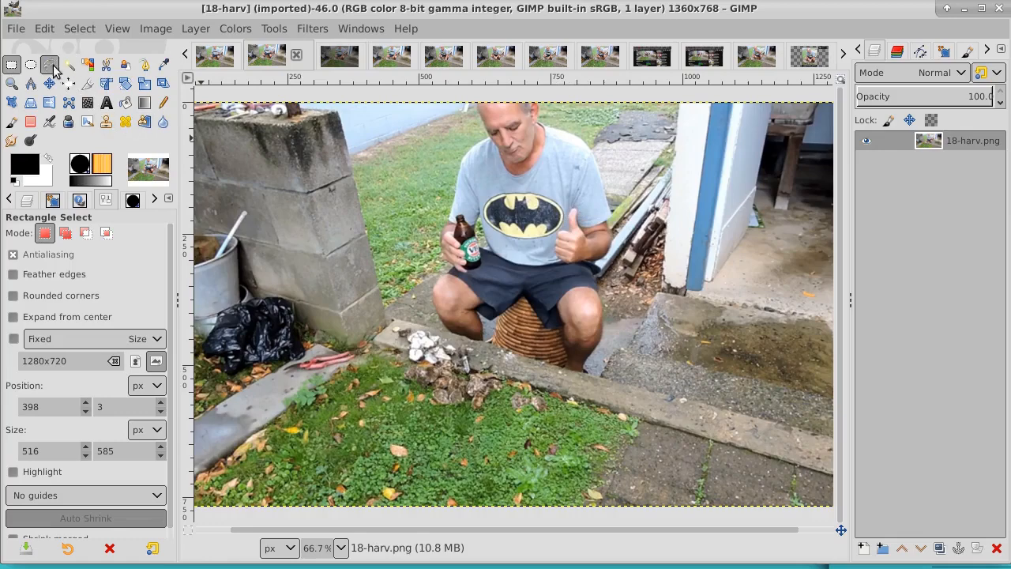
left_click(12, 83)
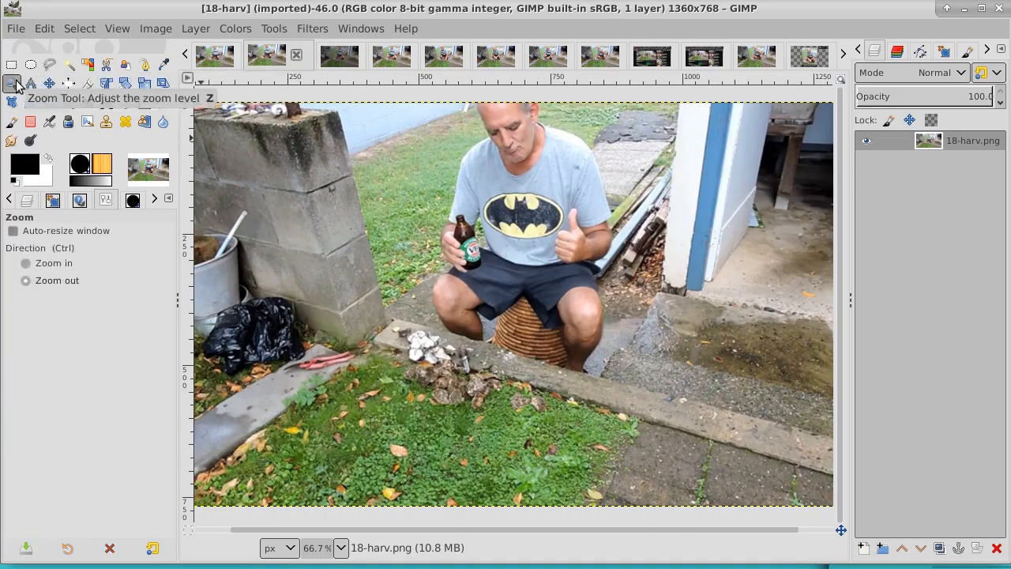
left_click(585, 254)
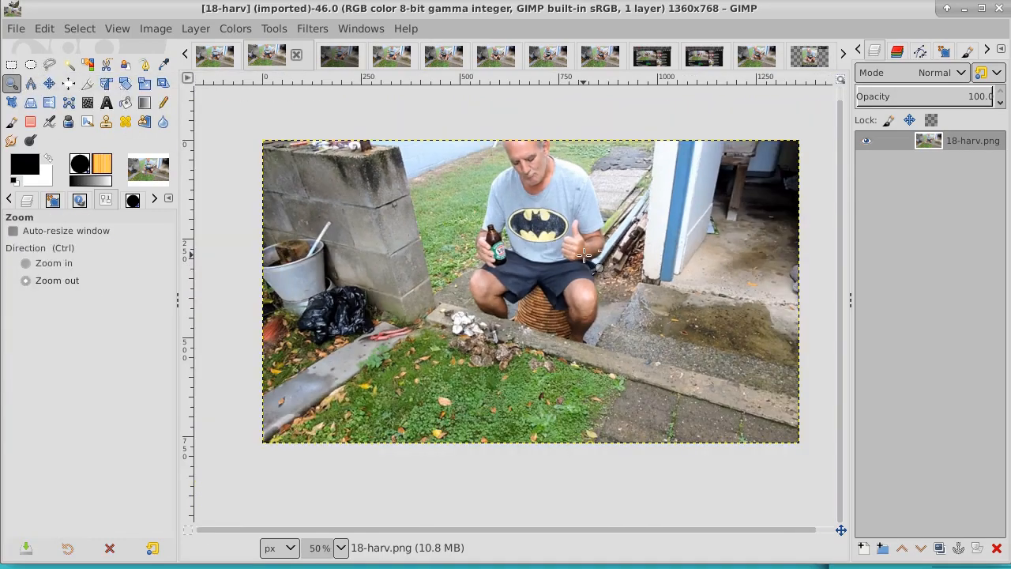
scroll(585, 254, "up", 5)
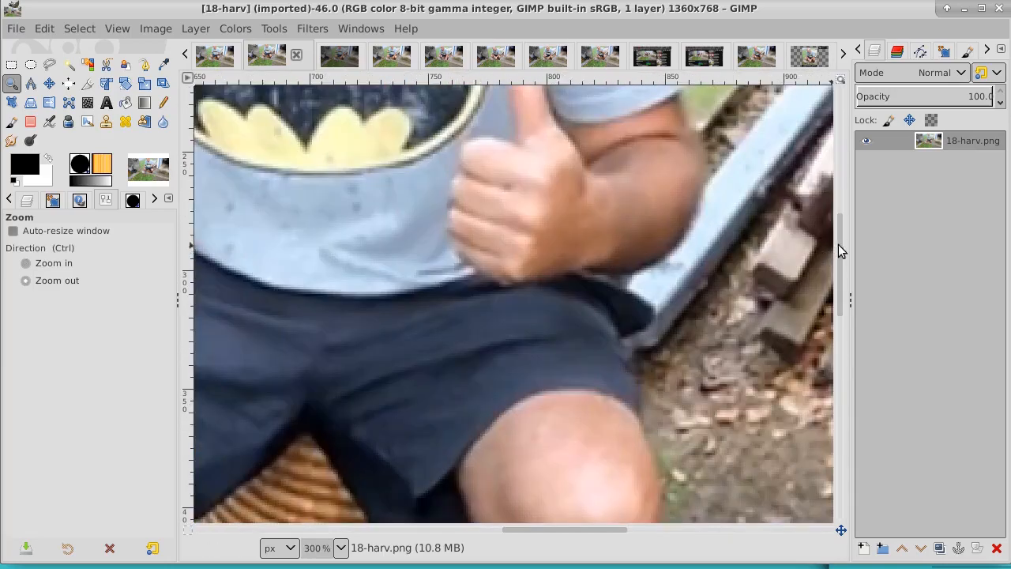
left_click_drag(841, 251, 835, 205)
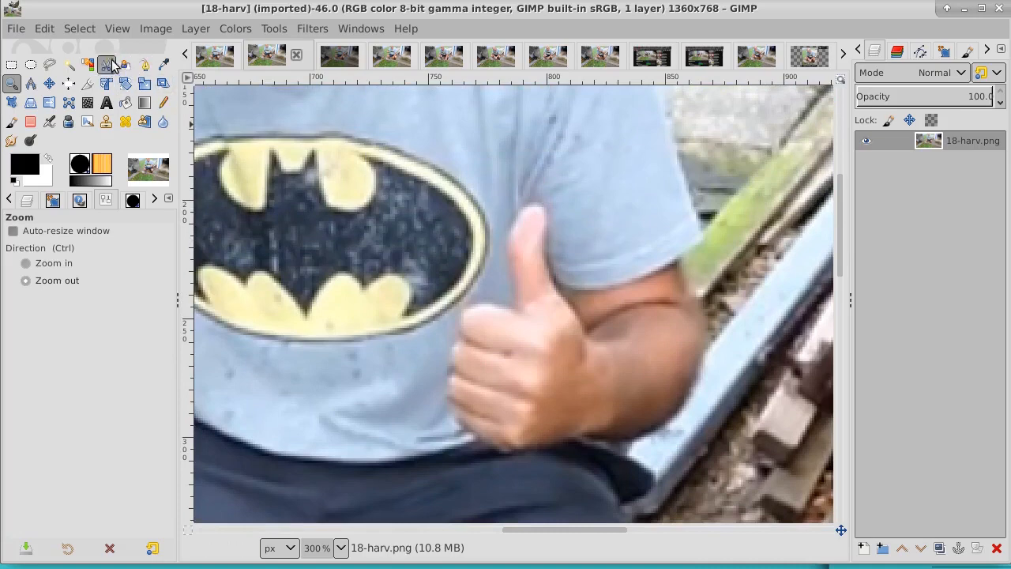
left_click(146, 65)
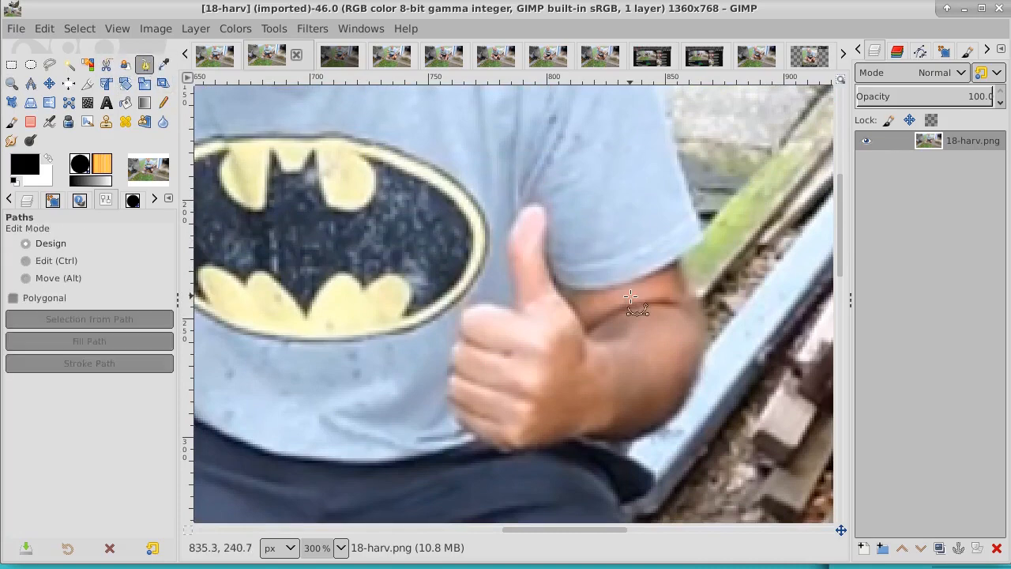
left_click(597, 326)
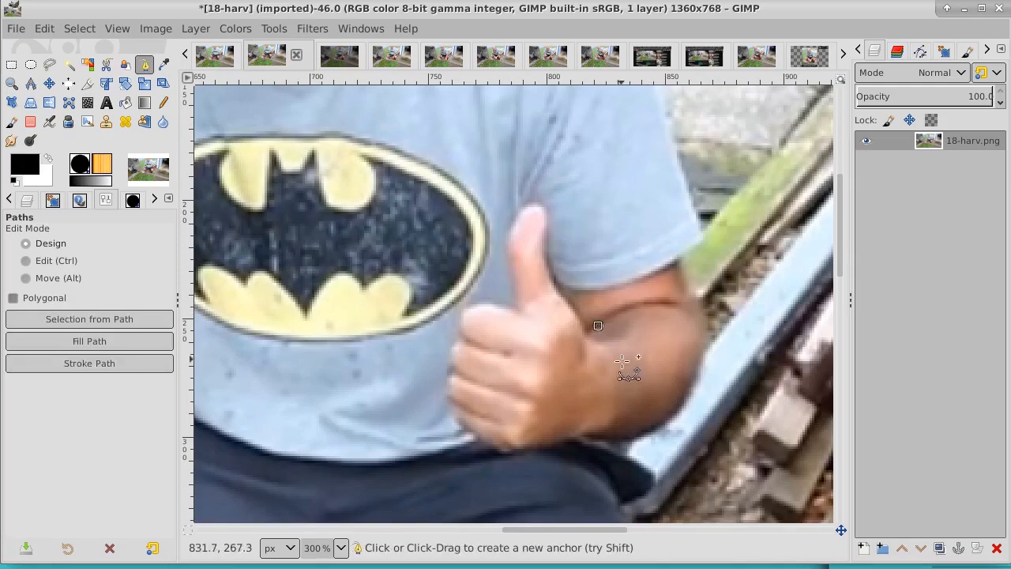
left_click(601, 439)
left_click_drag(598, 442, 576, 437)
left_click(576, 438)
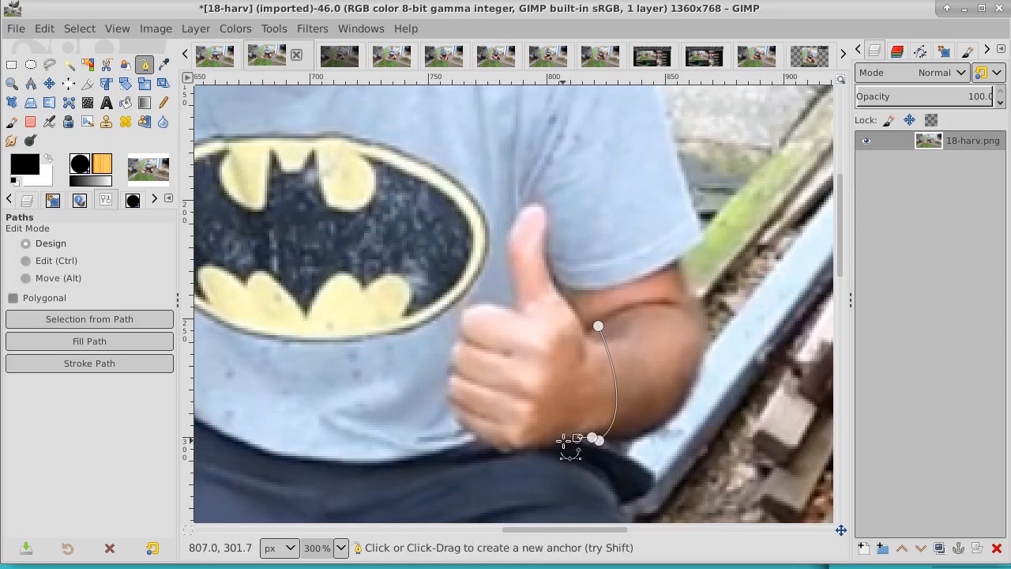
Extend the path along the underside of the fist and around to the little finger
left_click(560, 442)
left_click(540, 447)
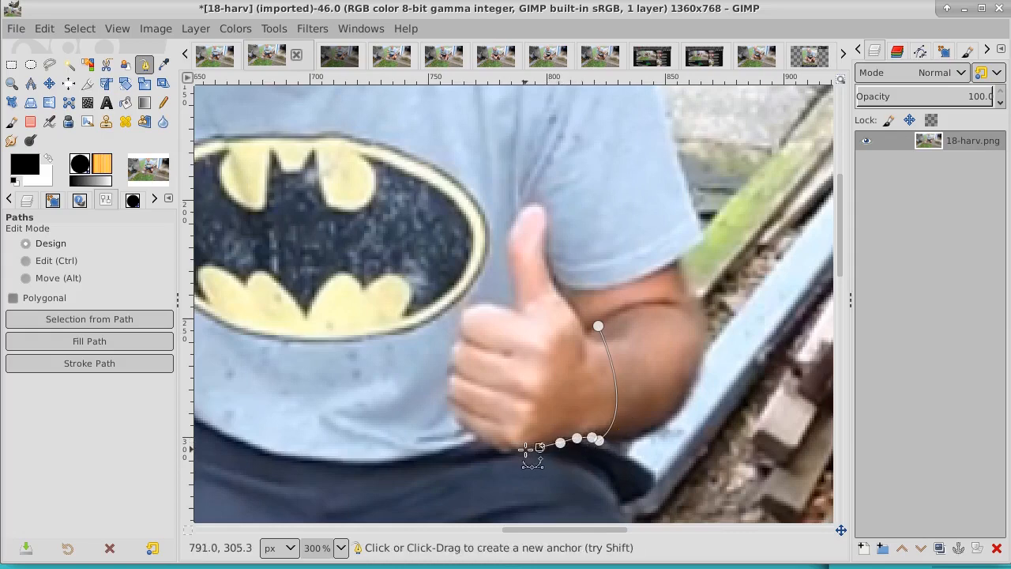
left_click(517, 450)
left_click(507, 456)
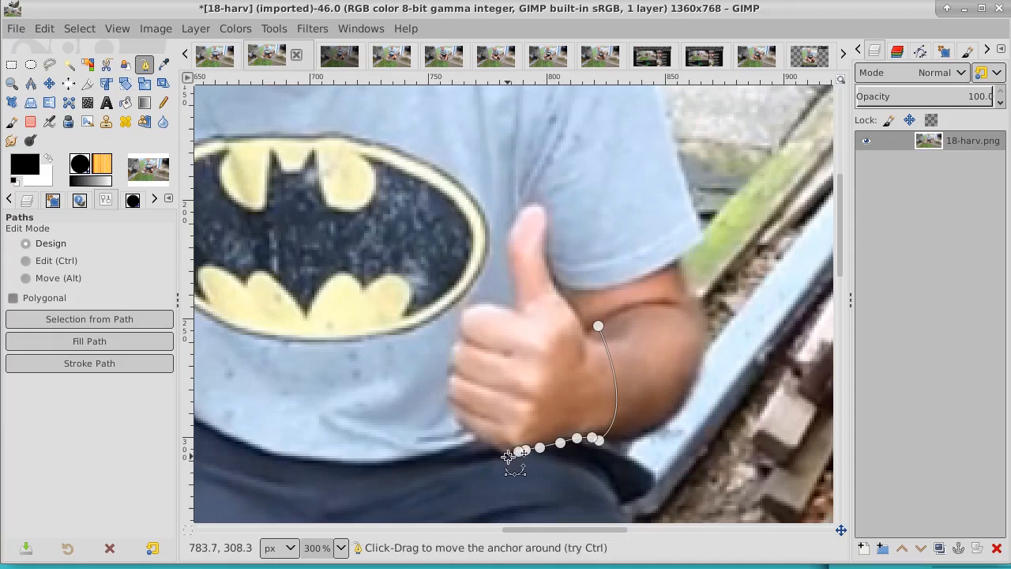
left_click(457, 421)
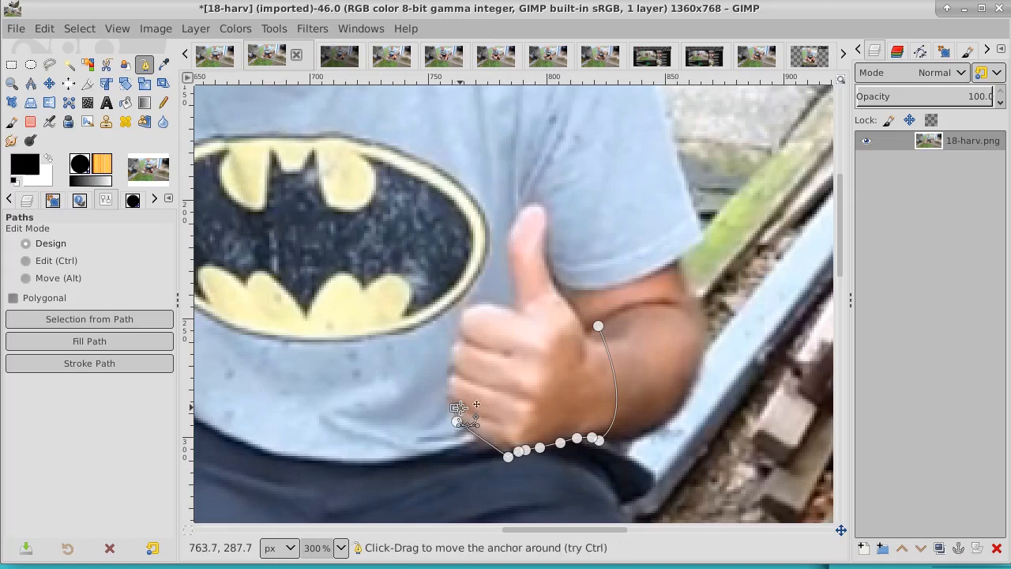
Continue the path up the folded fingers and over the index finger to the base of the thumb
left_click(456, 408)
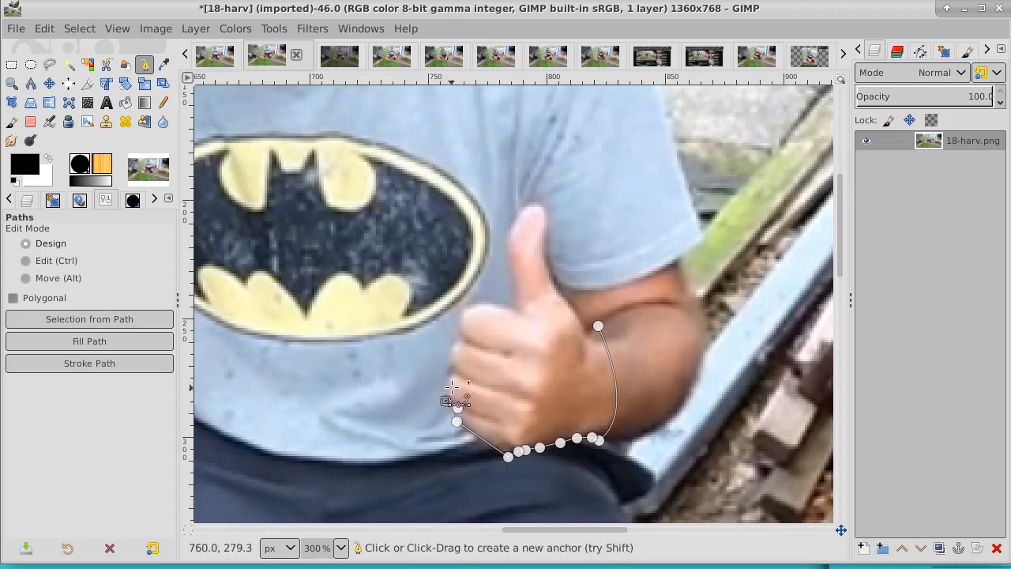
left_click(452, 374)
left_click(452, 339)
left_click(462, 308)
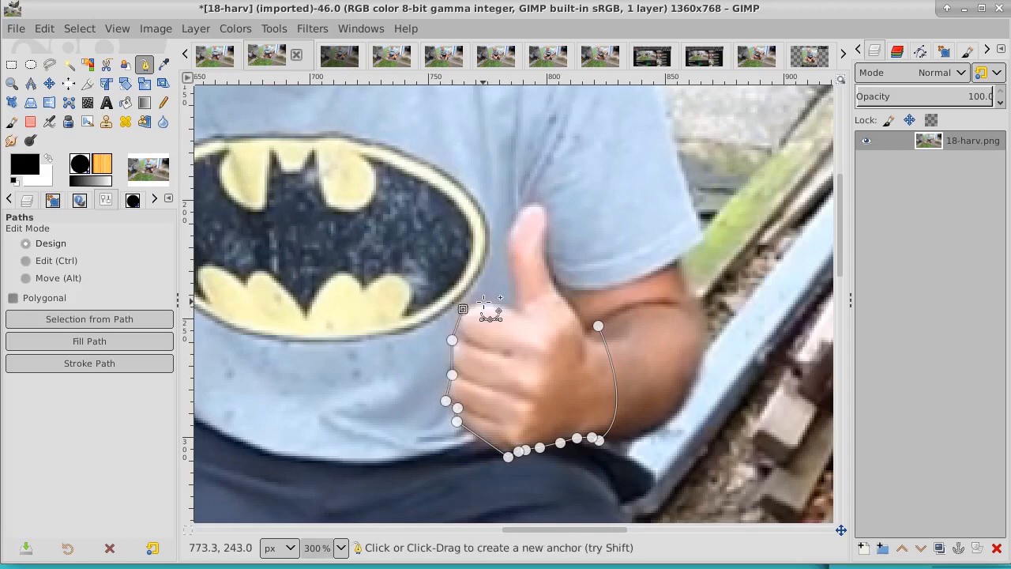
left_click(484, 302)
left_click(509, 307)
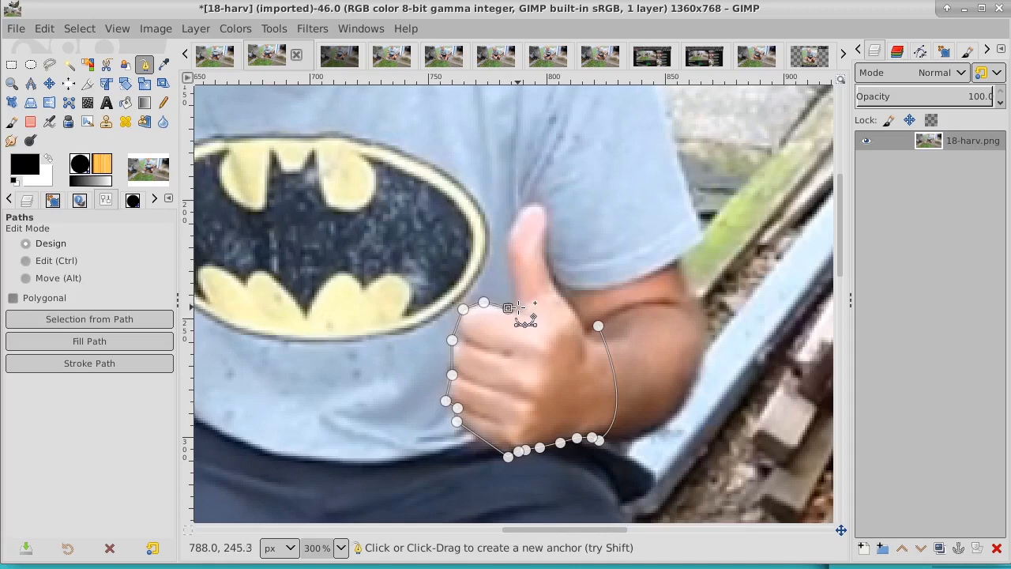
Continue the path from the thumb's base up its inner edge and around the fingertip
left_click(514, 289)
left_click(506, 251)
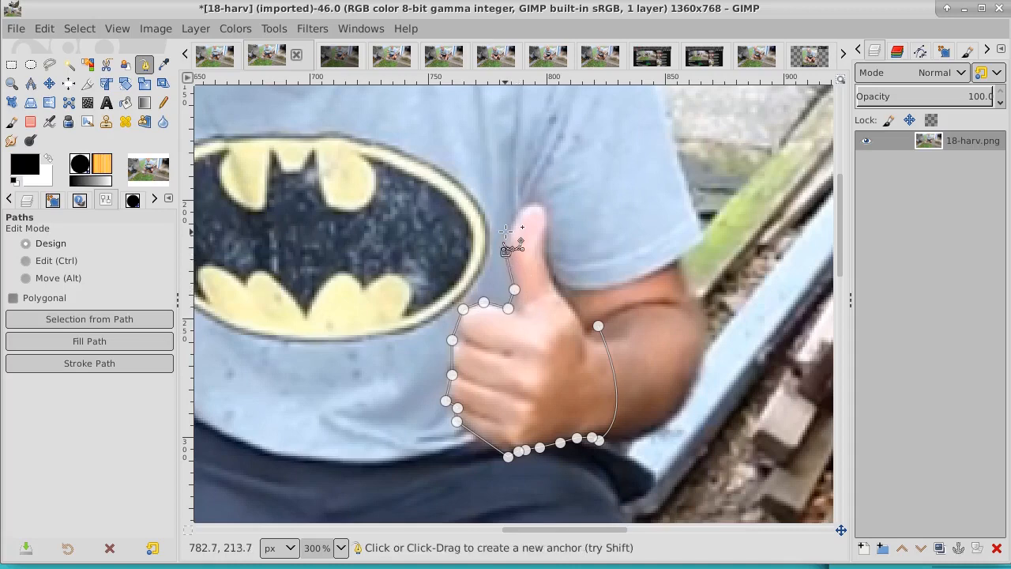
left_click(511, 225)
left_click_drag(523, 207, 541, 205)
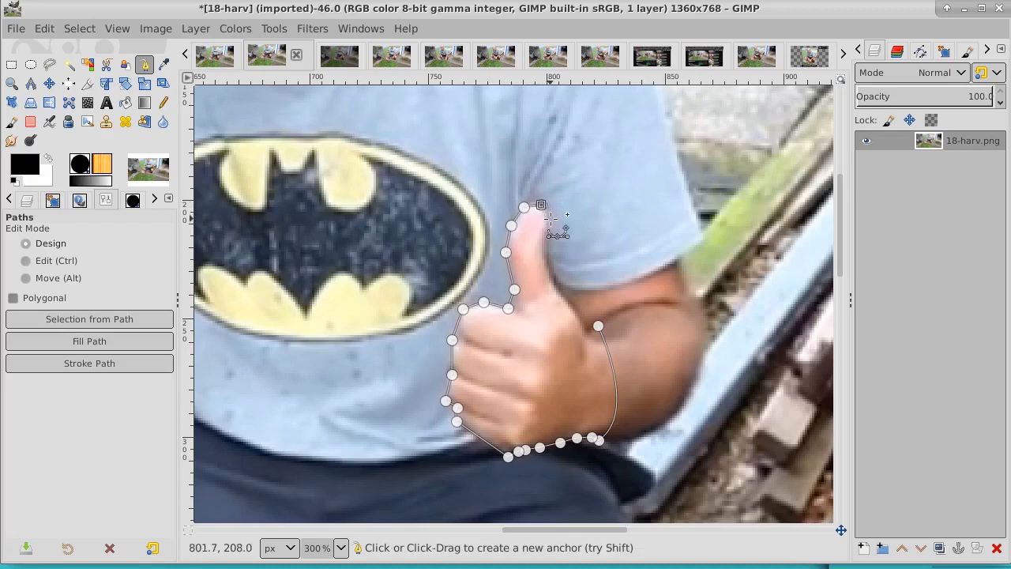
left_click(550, 219)
Extend the path down the outer edge of the thumb to the wrist, ending near the starting anchor
left_click(548, 242)
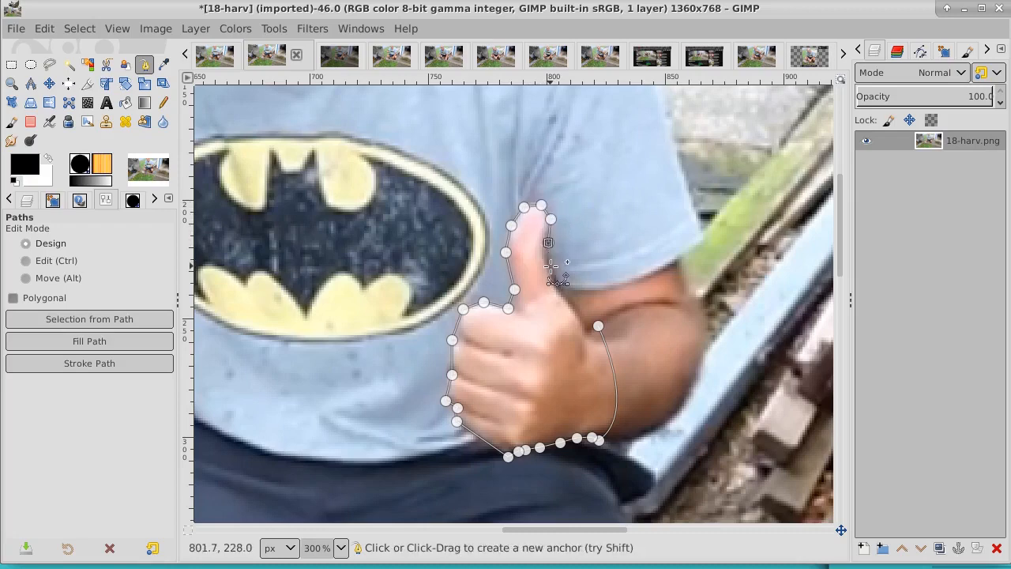
left_click(550, 266)
left_click(555, 285)
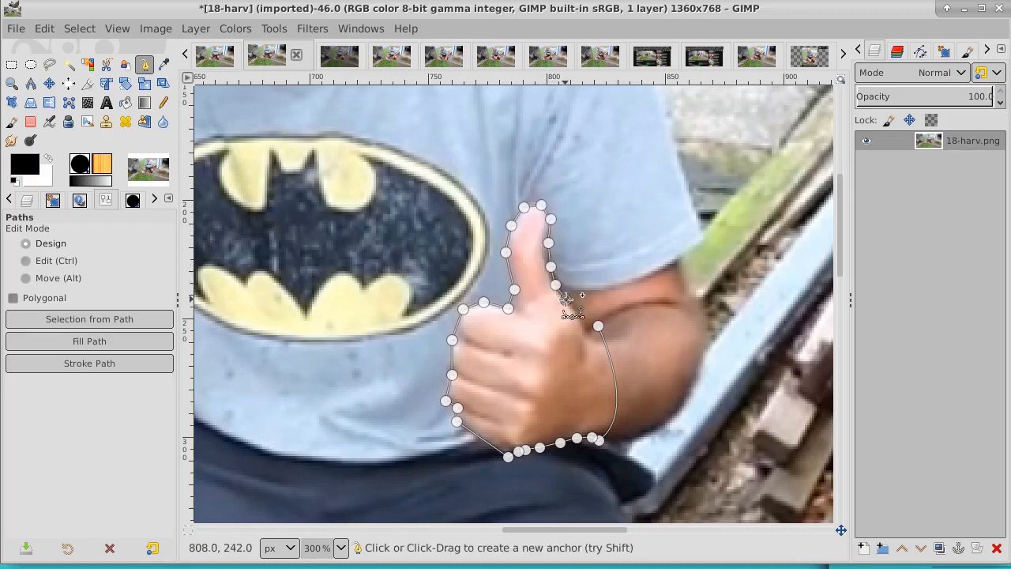
left_click(566, 299)
left_click(576, 312)
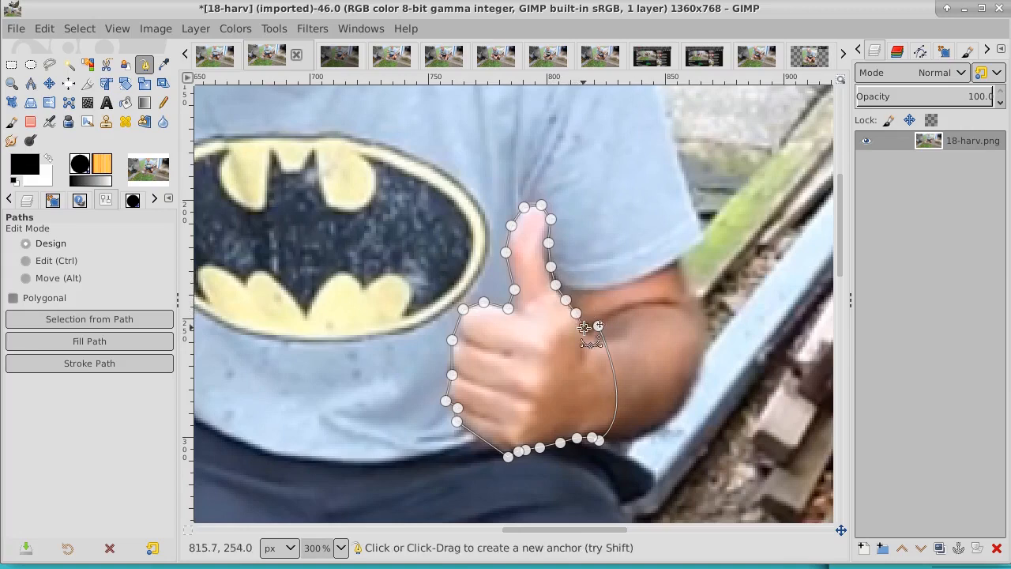
left_click(584, 327)
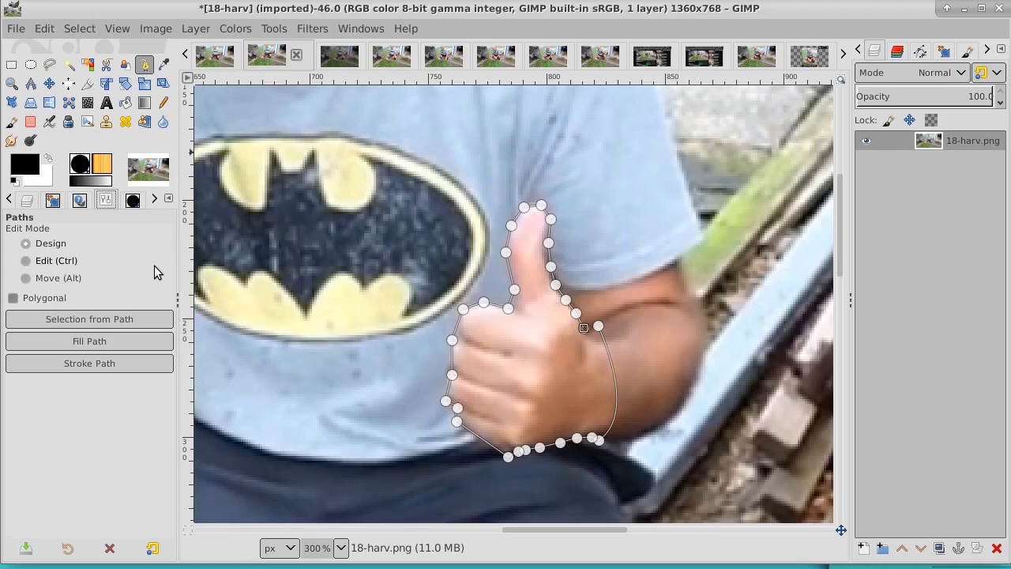
Convert the hand path to a selection and copy the selected hand
left_click(45, 28)
mouse_move(83, 30)
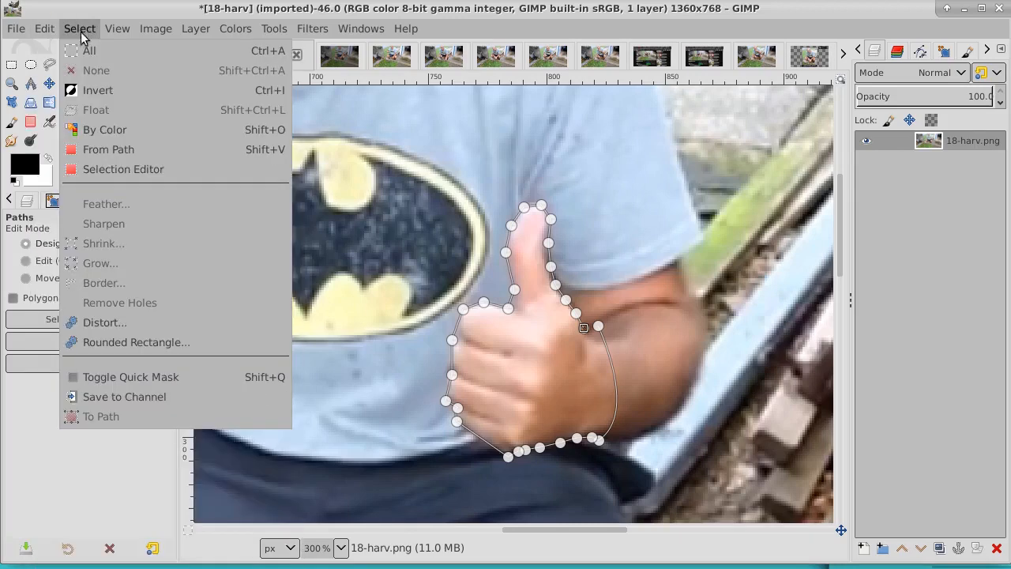
left_click(103, 150)
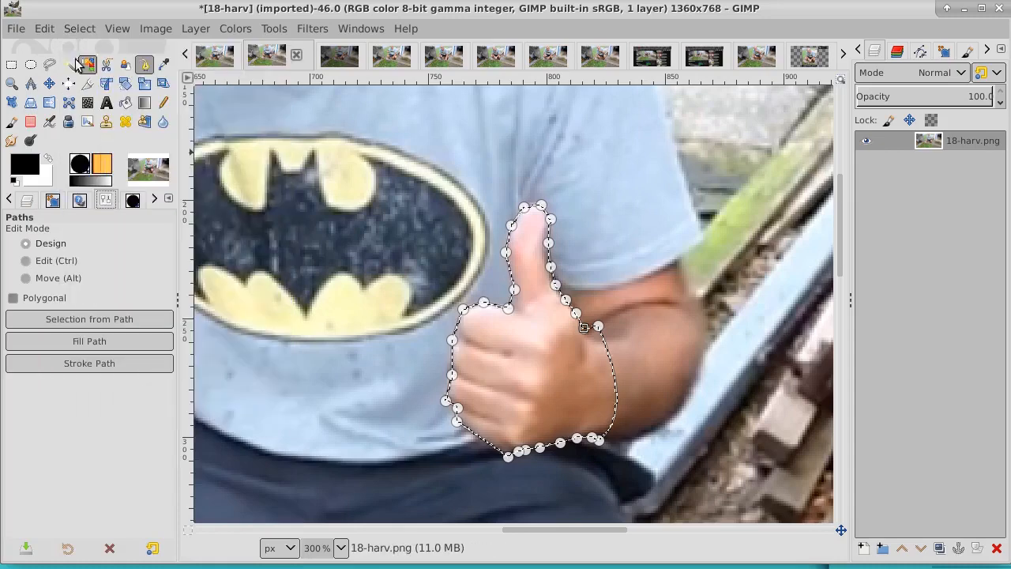
left_click(45, 28)
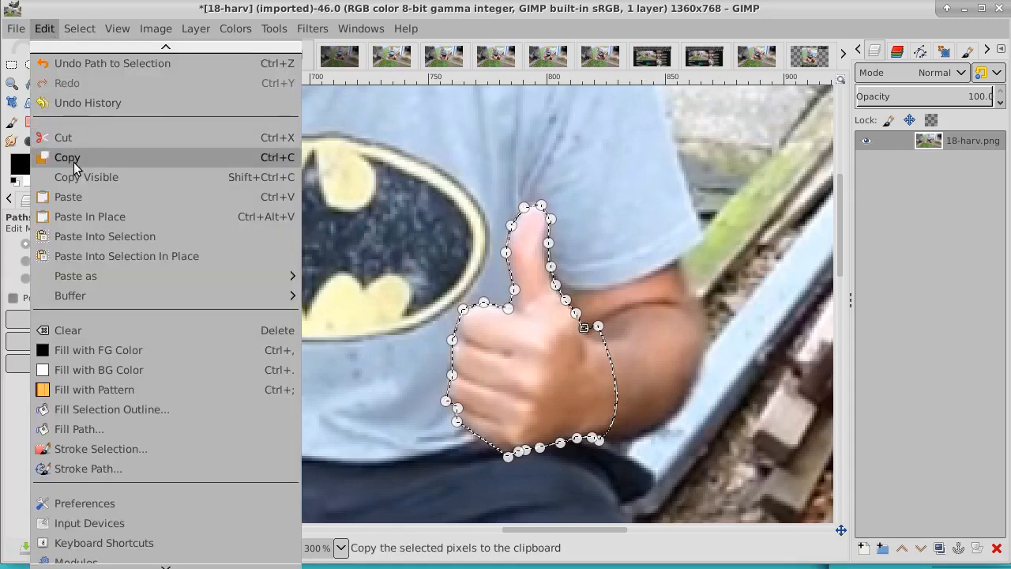
left_click(78, 157)
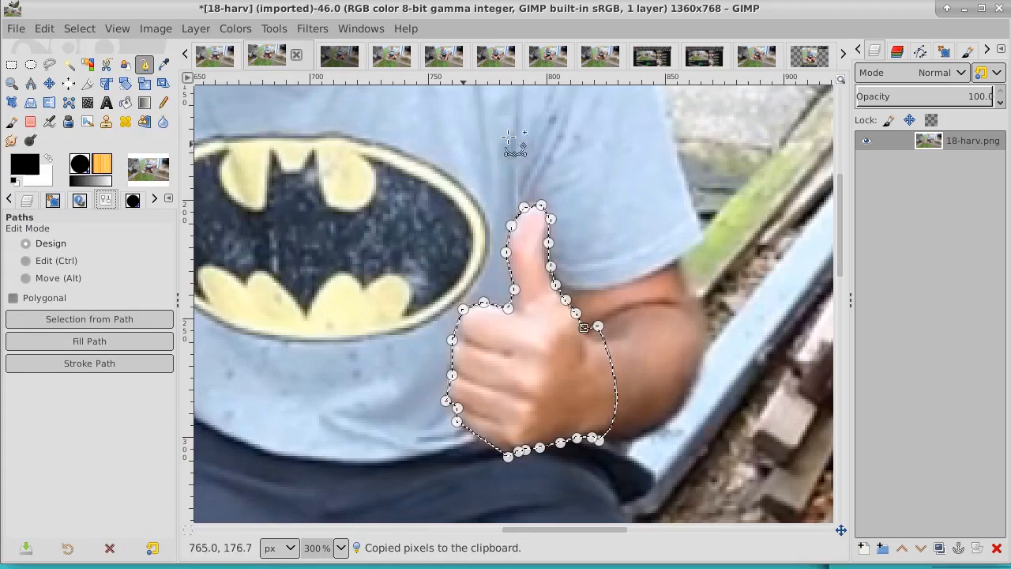
Paste the hand as a new layer in the untitled 1280x720 image and move it to the empty area right of the photo
left_click(810, 55)
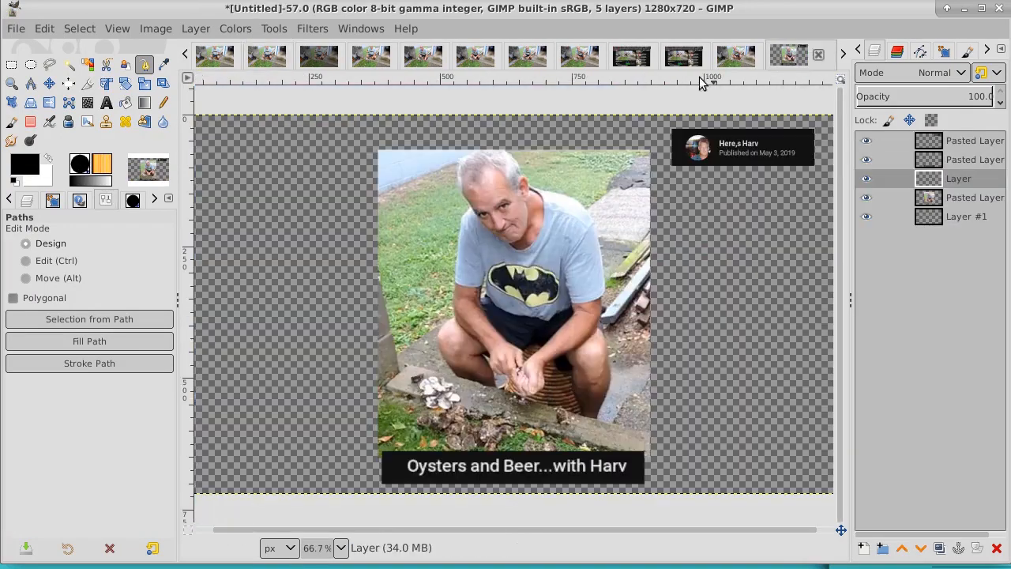
left_click(45, 28)
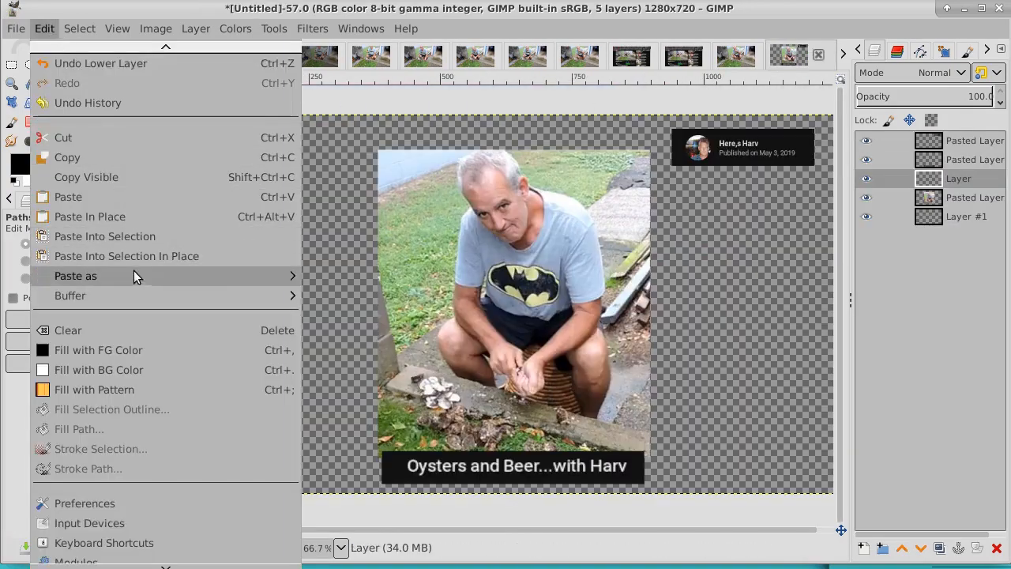
mouse_move(133, 274)
left_click(368, 276)
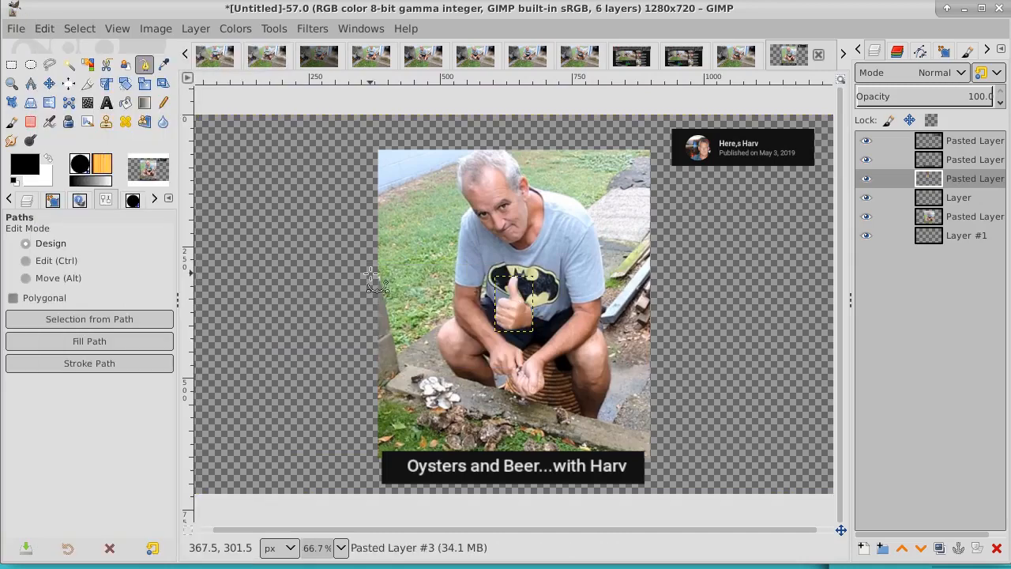
left_click(48, 83)
left_click_drag(528, 307, 761, 332)
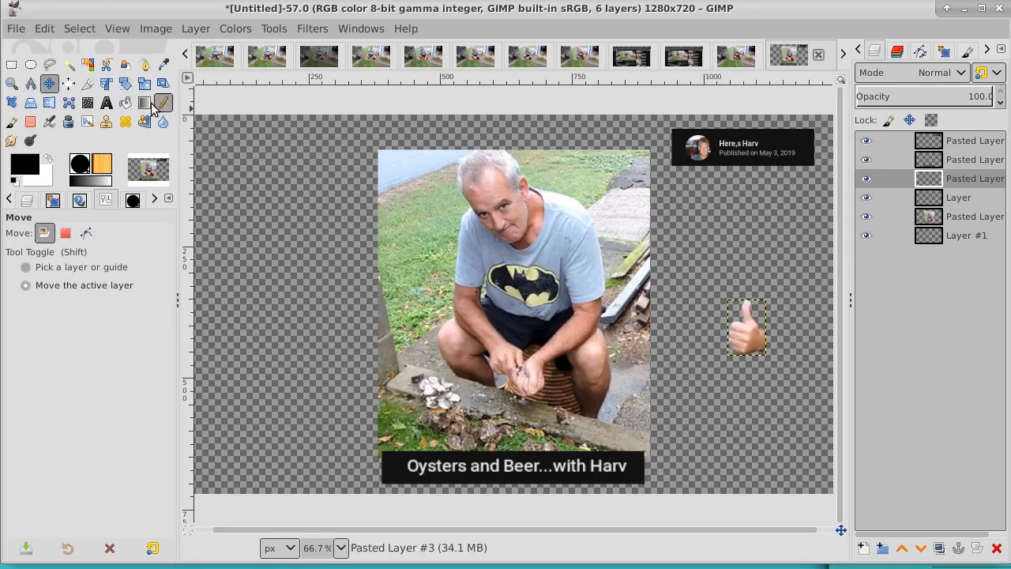
Scale the hand layer up to 171 × 251 px with its proportions linked
left_click(143, 84)
left_click(731, 342)
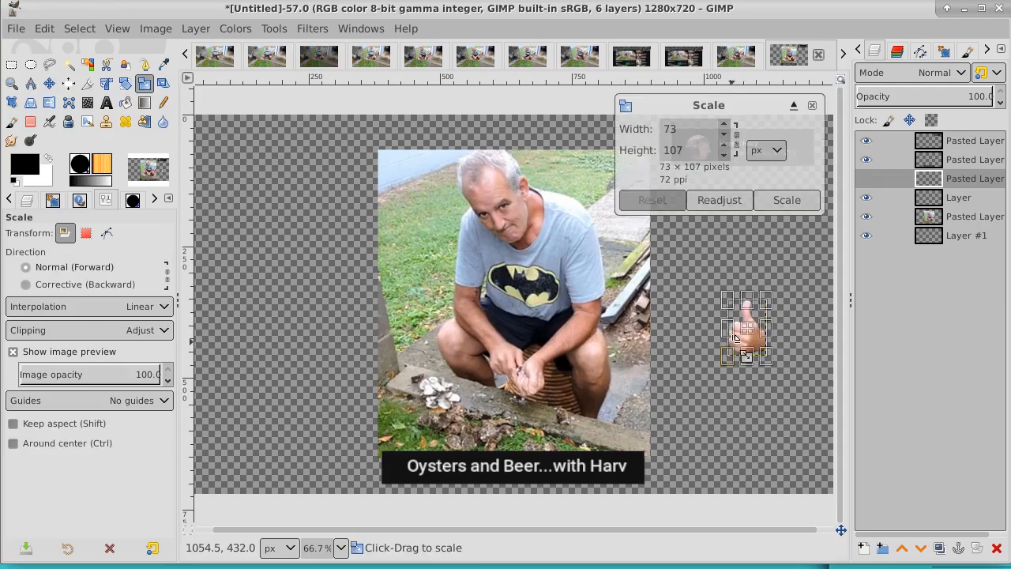
left_click_drag(761, 305, 804, 233)
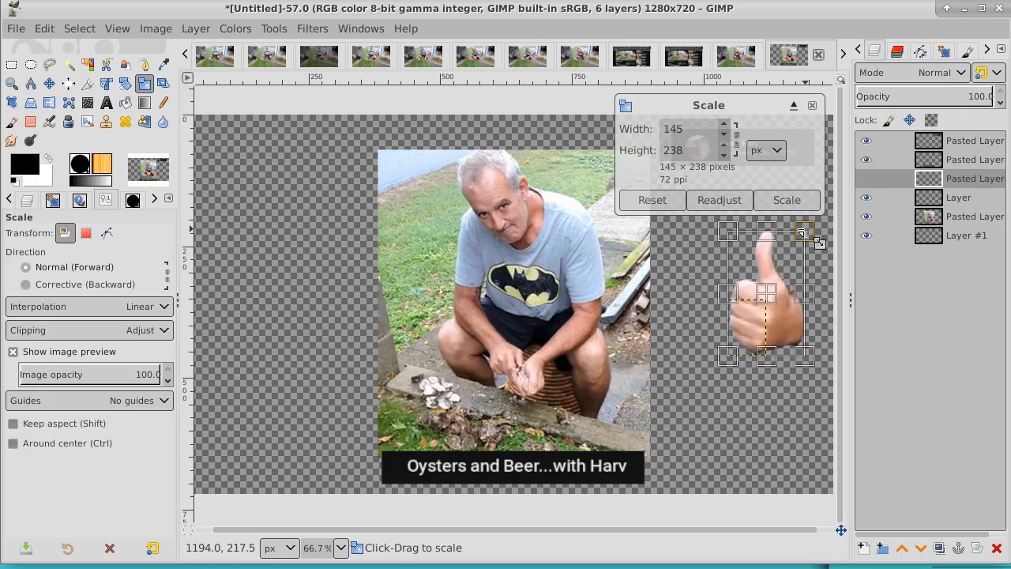
left_click(657, 203)
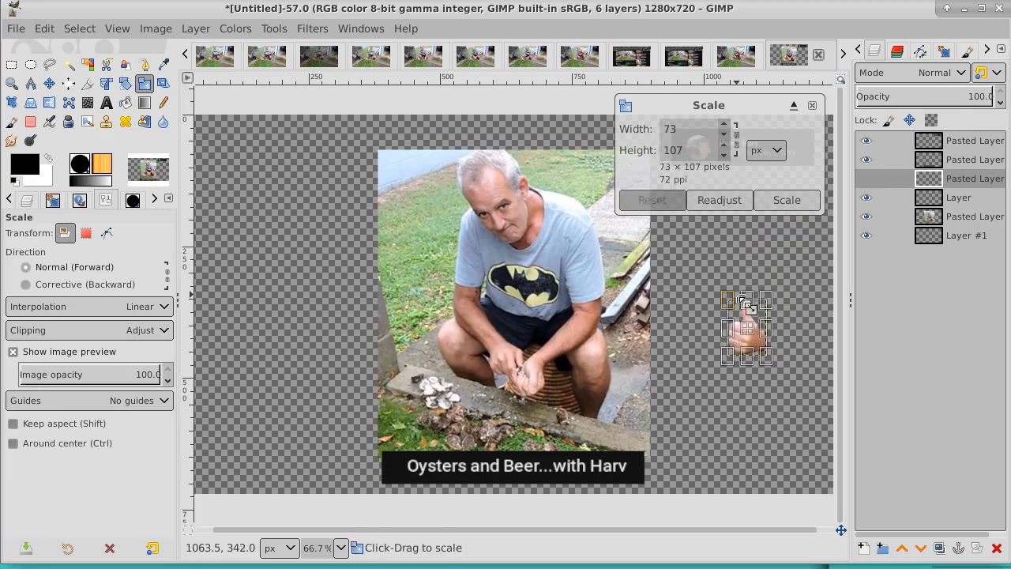
left_click(736, 141)
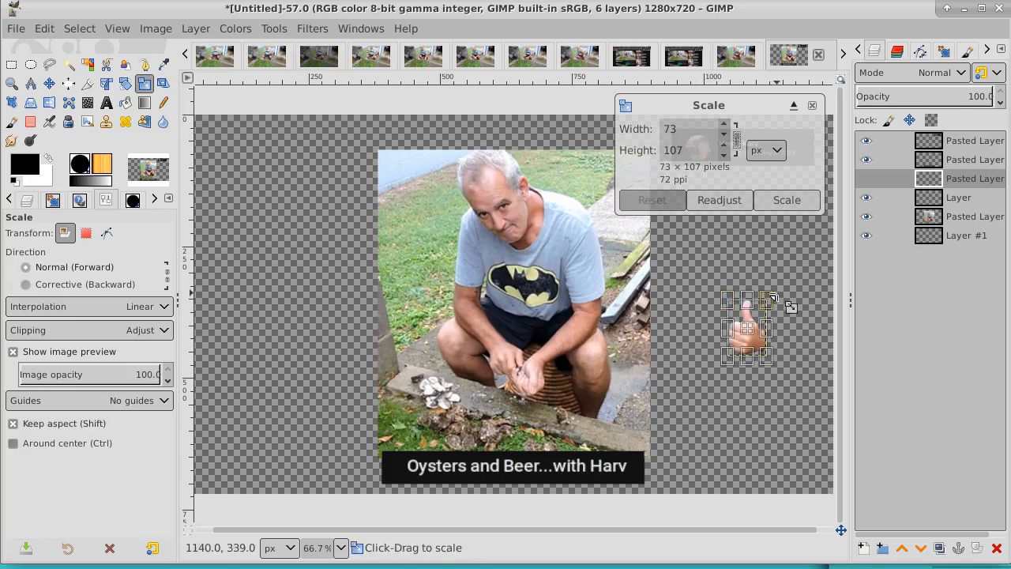
left_click_drag(765, 298, 814, 222)
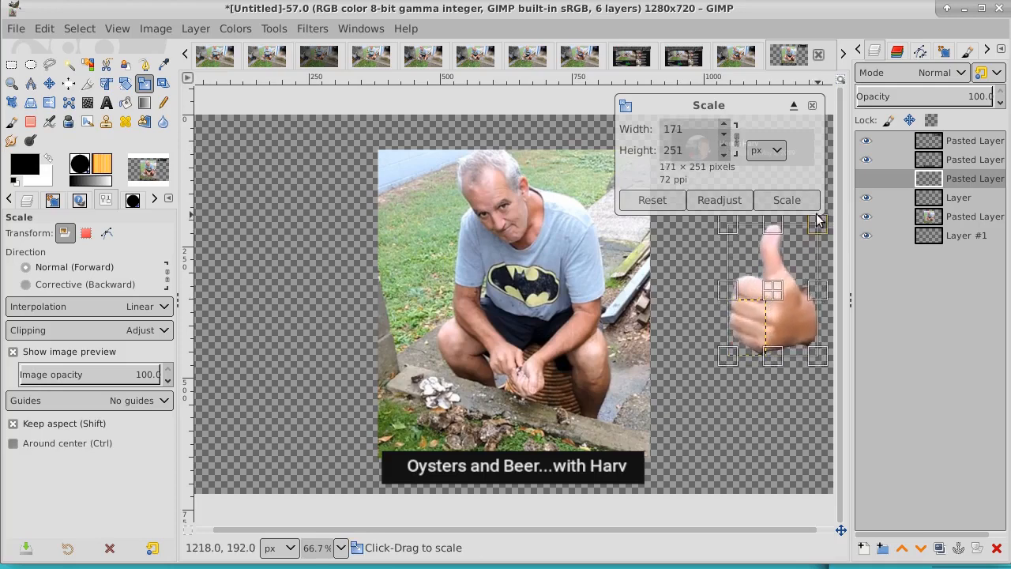
left_click(786, 200)
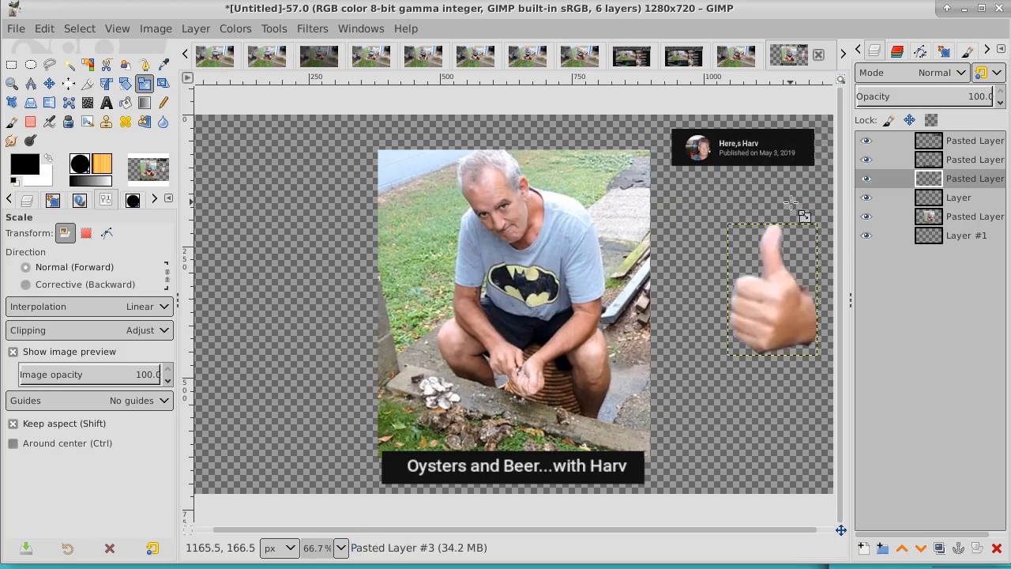
Expand the hand layer to the image size and fuzzy-select the transparent area around the hand
right_click(959, 180)
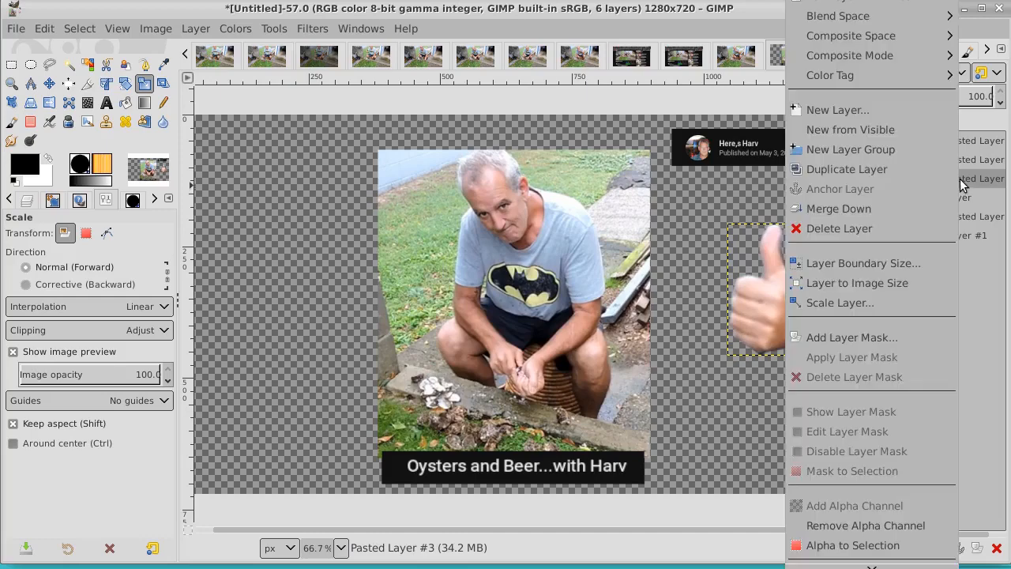
left_click(903, 282)
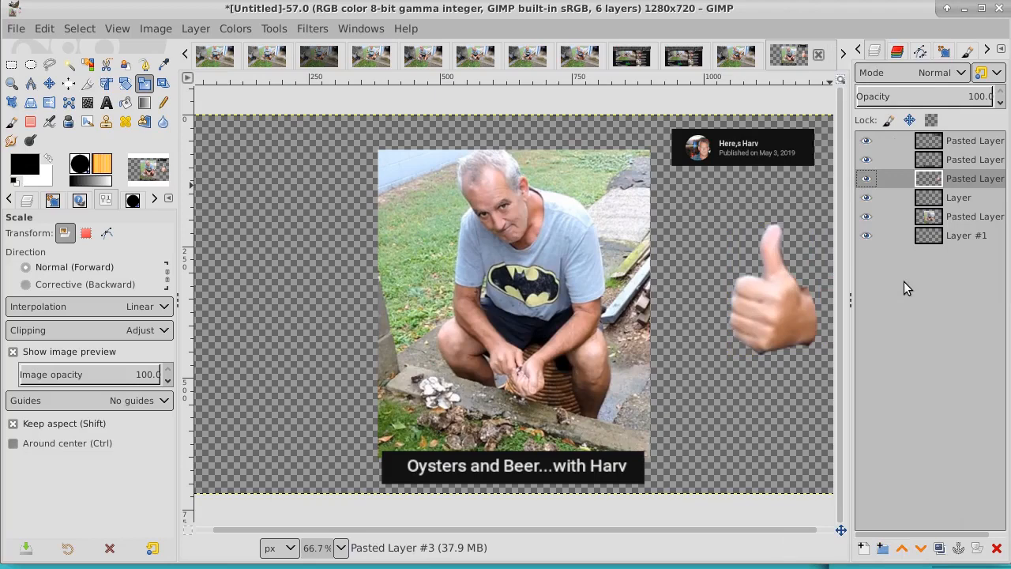
left_click(68, 65)
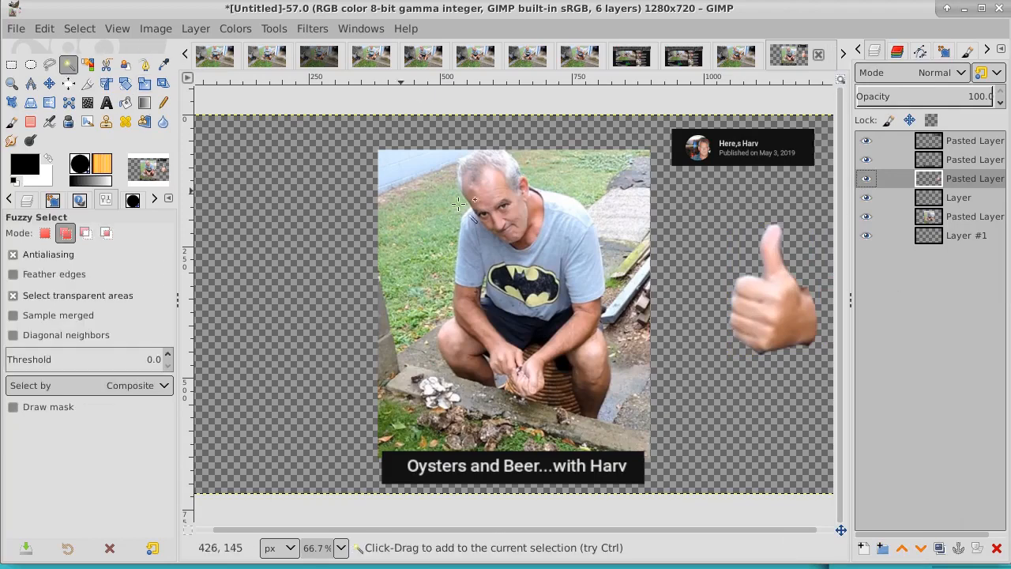
left_click(679, 235)
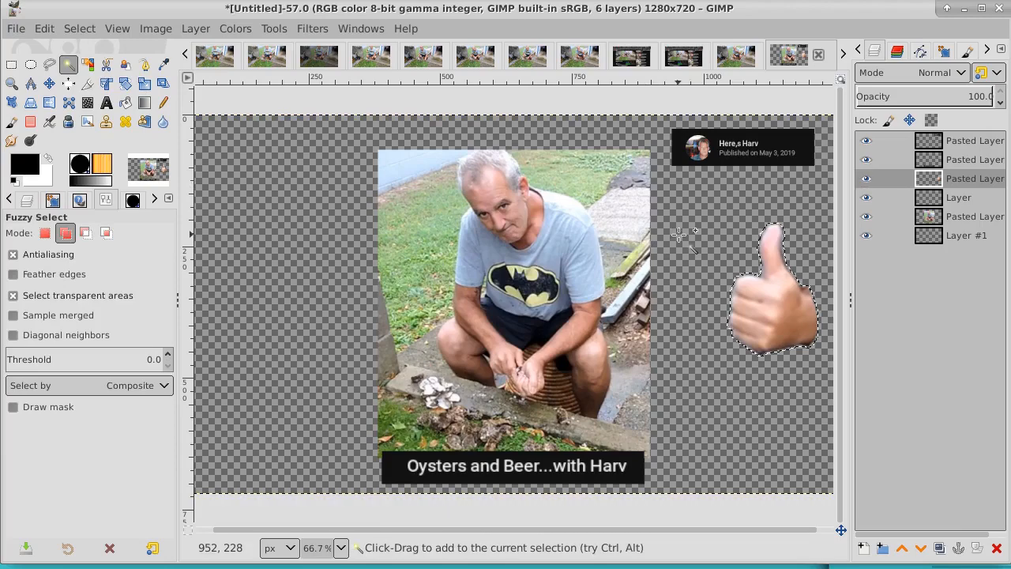
Grow the selection by 2 px, delete the fringe around the hand, and deselect everything
left_click(79, 28)
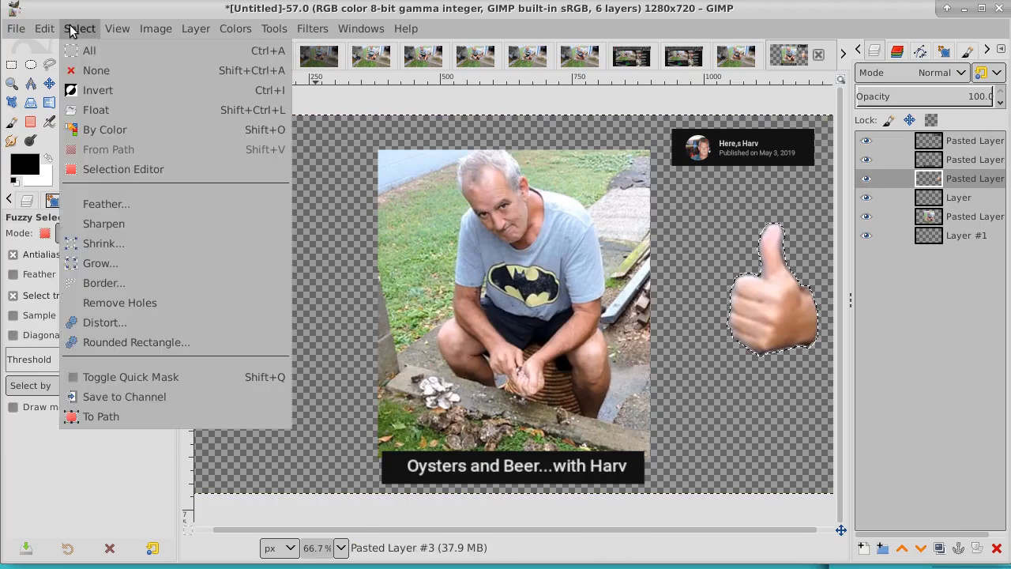
left_click(120, 257)
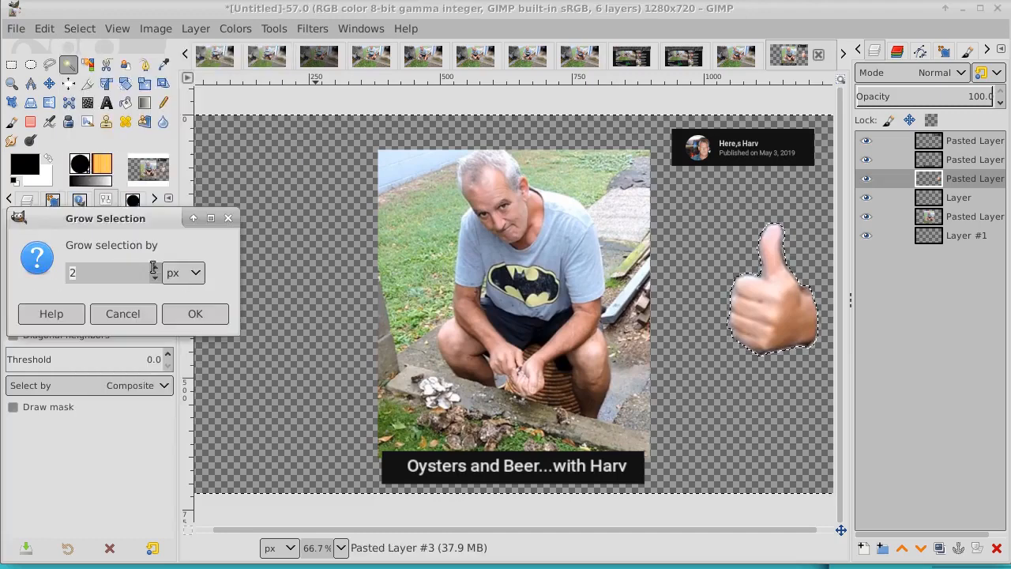
left_click(198, 313)
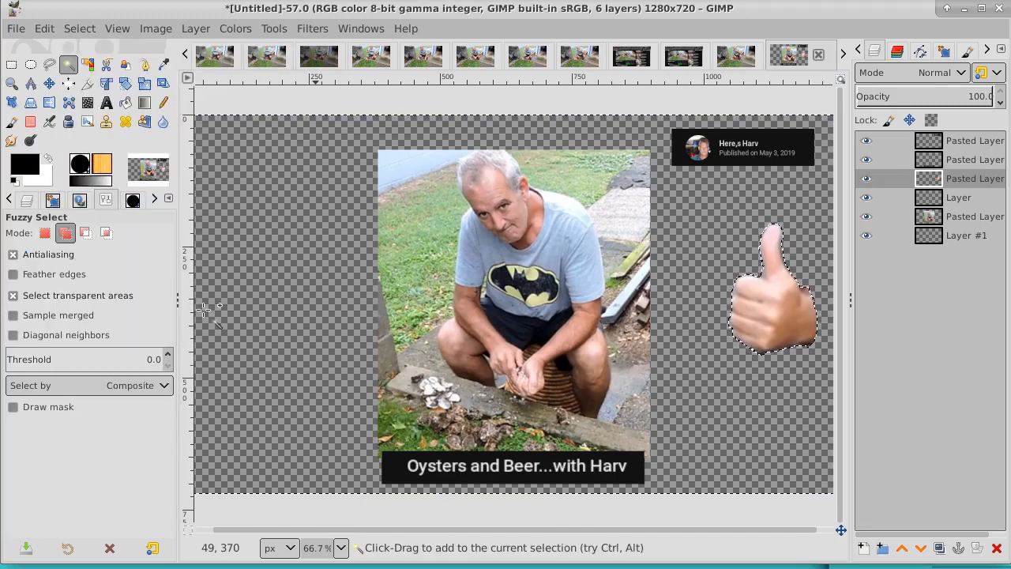
left_click(86, 31)
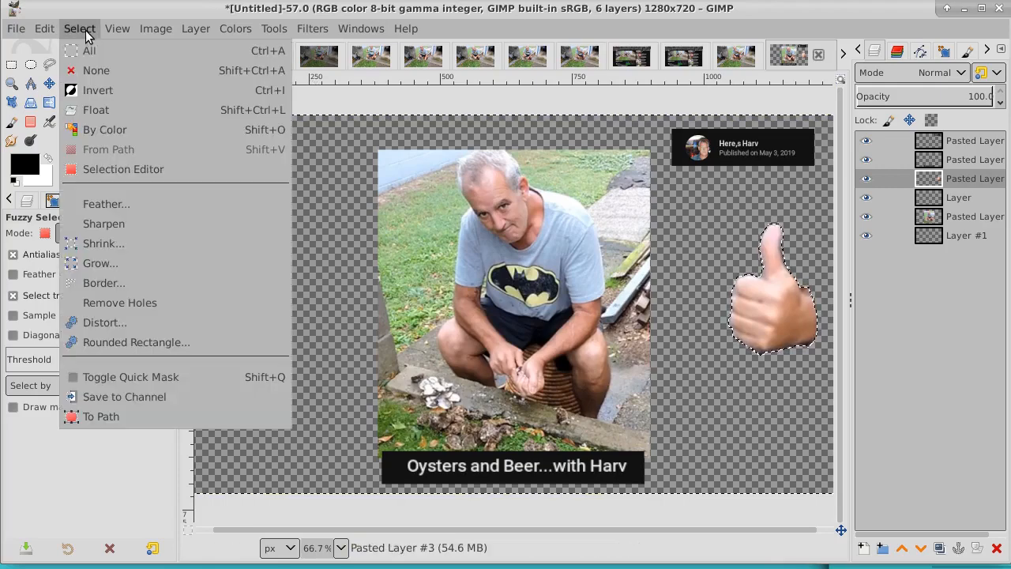
left_click(102, 76)
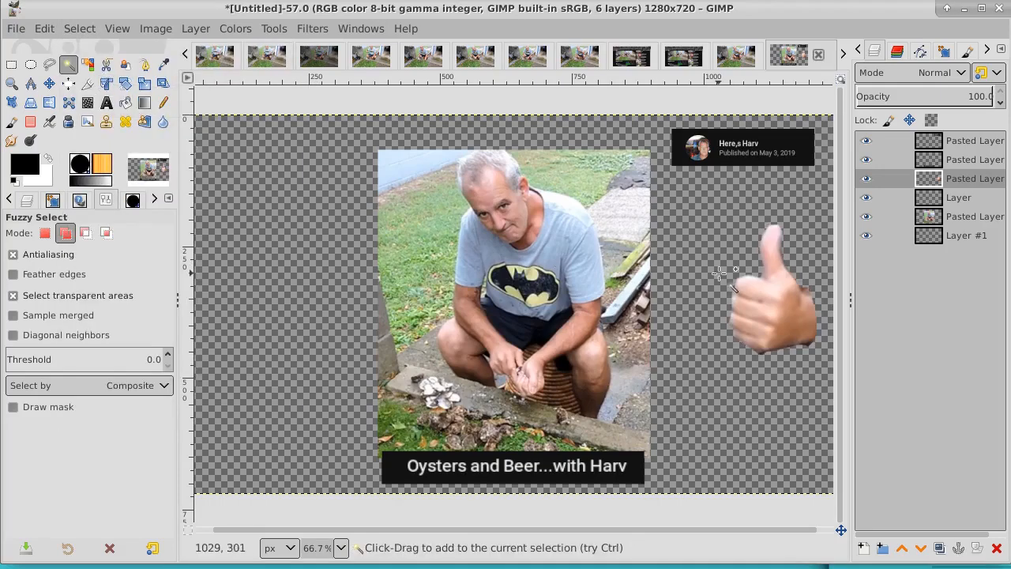
Fill the bottom layer, Layer #1, with white using Bucket Fill
left_click(973, 239)
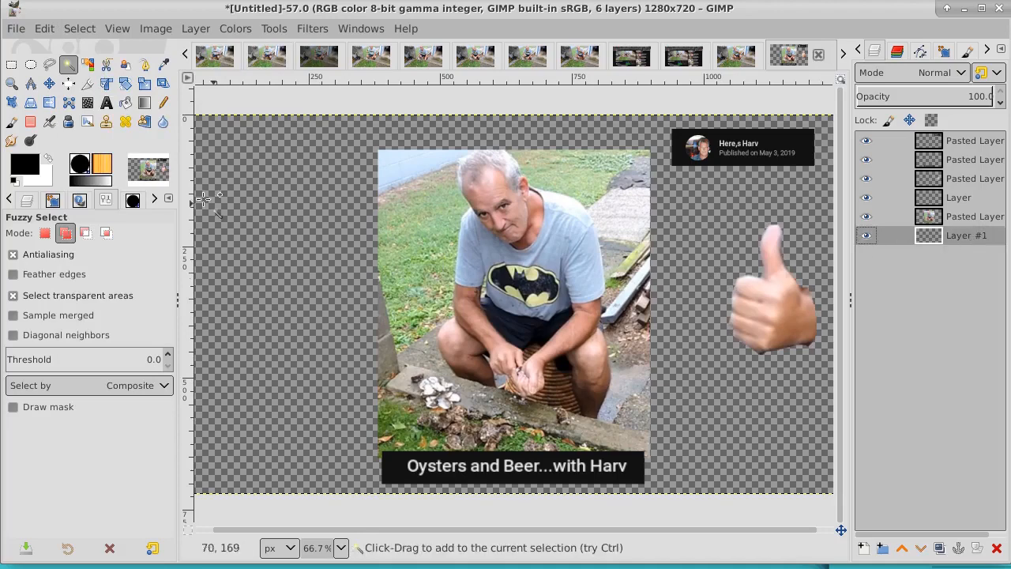
left_click(50, 158)
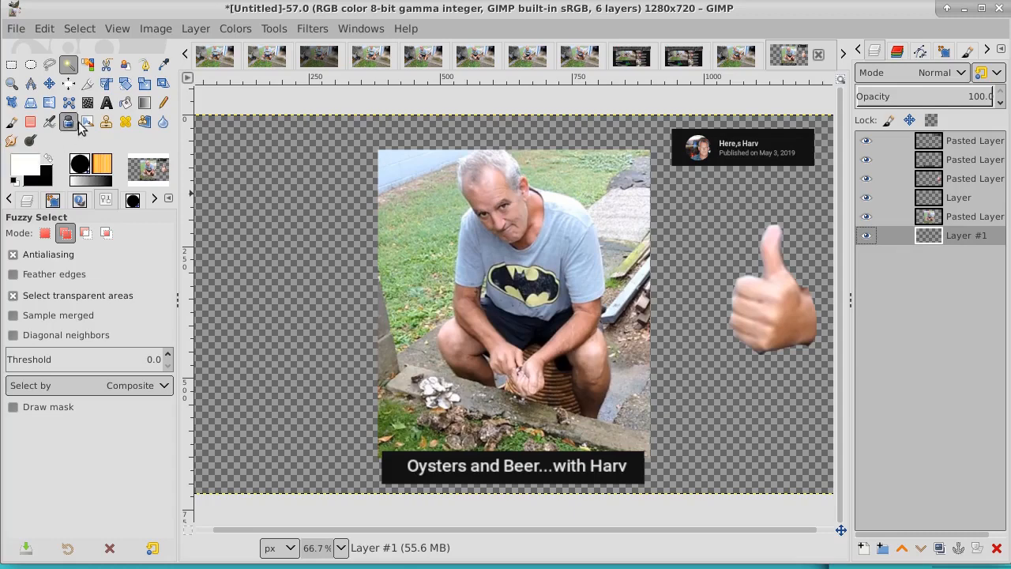
left_click(126, 103)
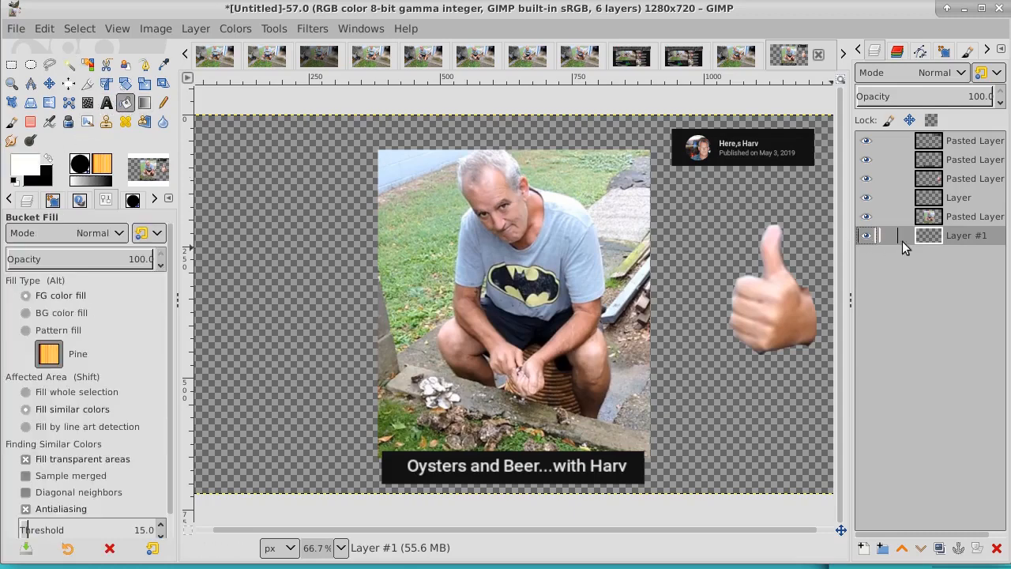
left_click(739, 444)
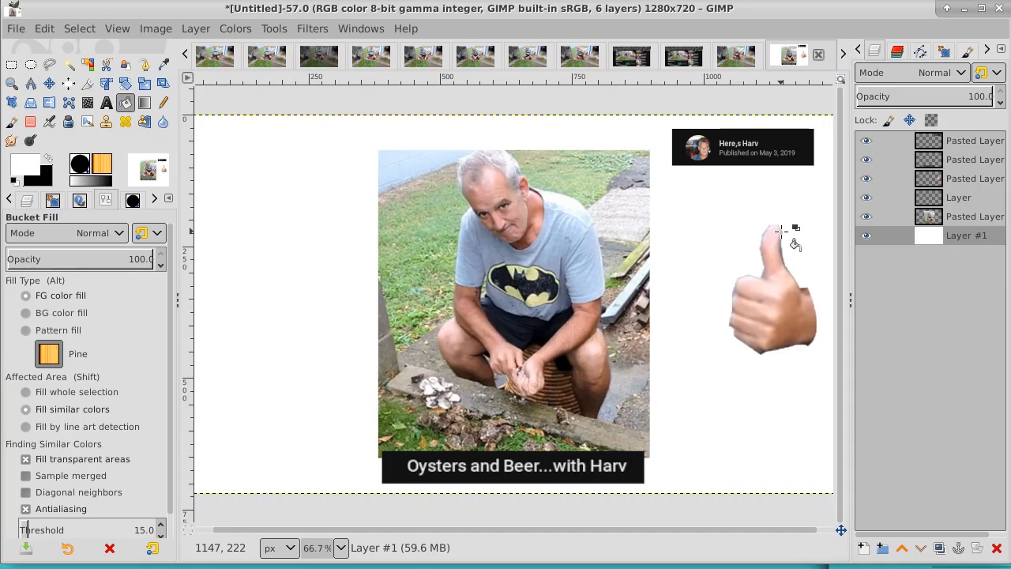
Copy the thumbs-up hand from its layer with a rectangular selection of about 240 × 298 px and paste it as a new image
left_click(963, 180)
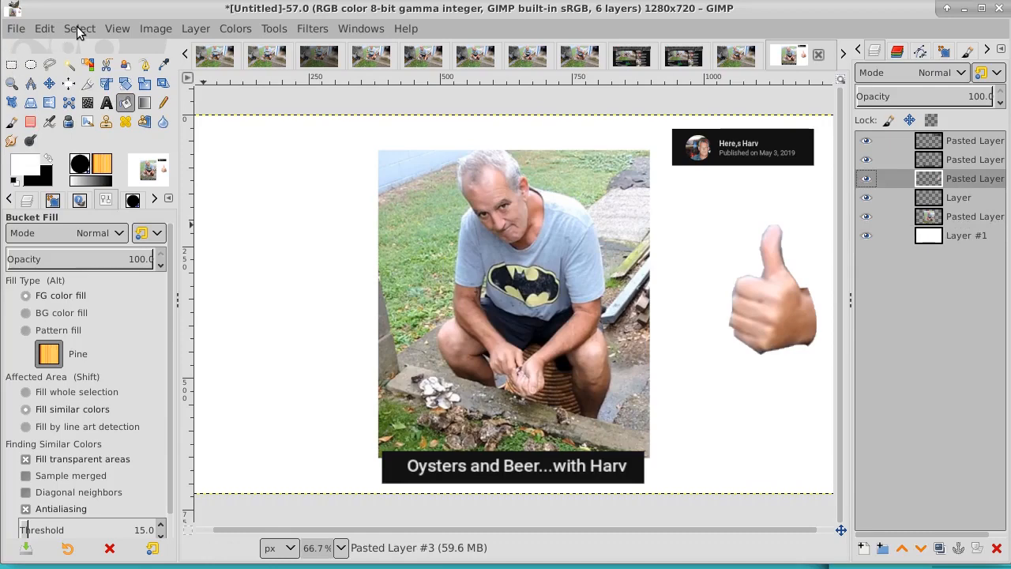
left_click(11, 64)
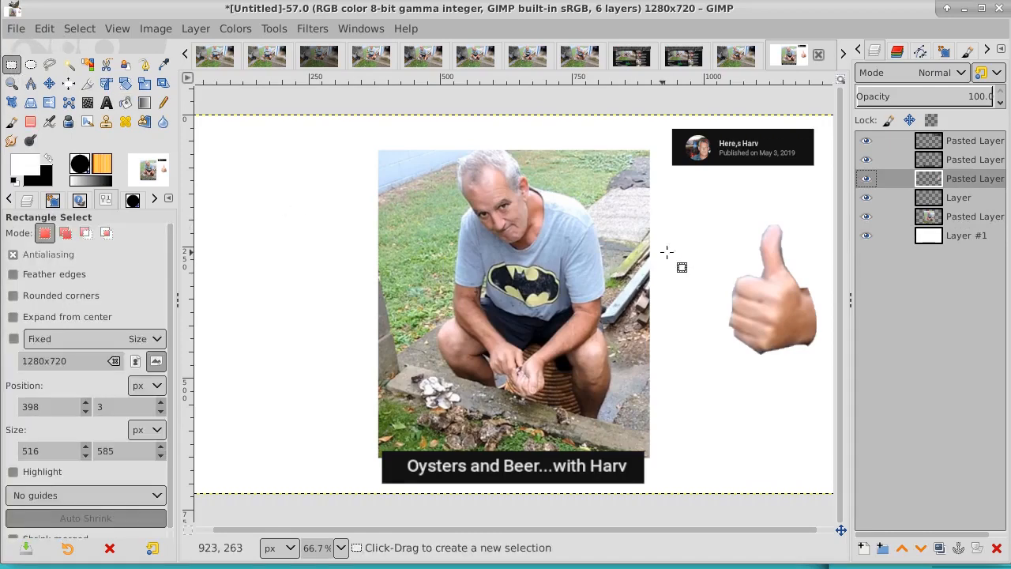
left_click_drag(704, 210, 830, 367)
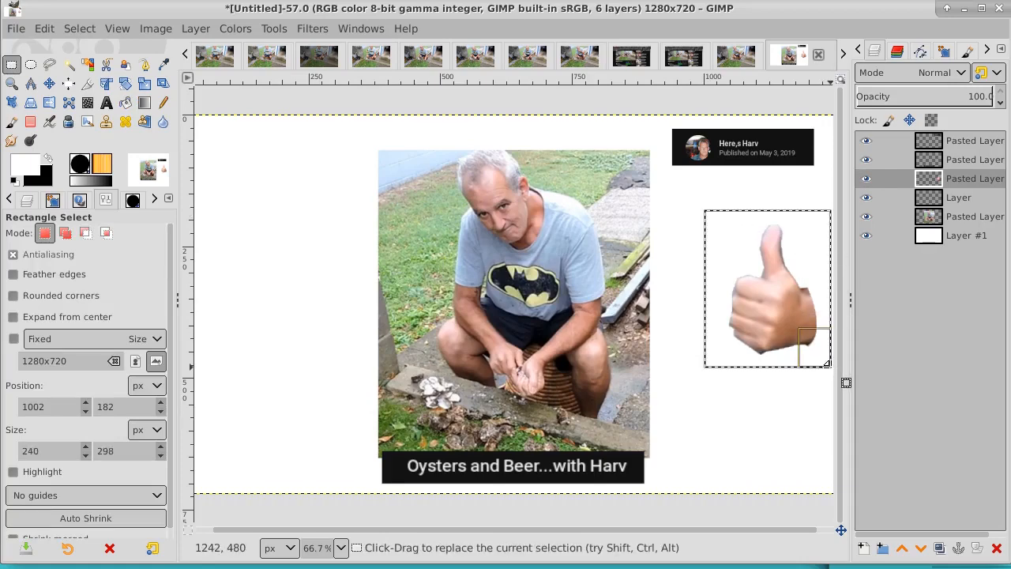
left_click(44, 29)
left_click(67, 157)
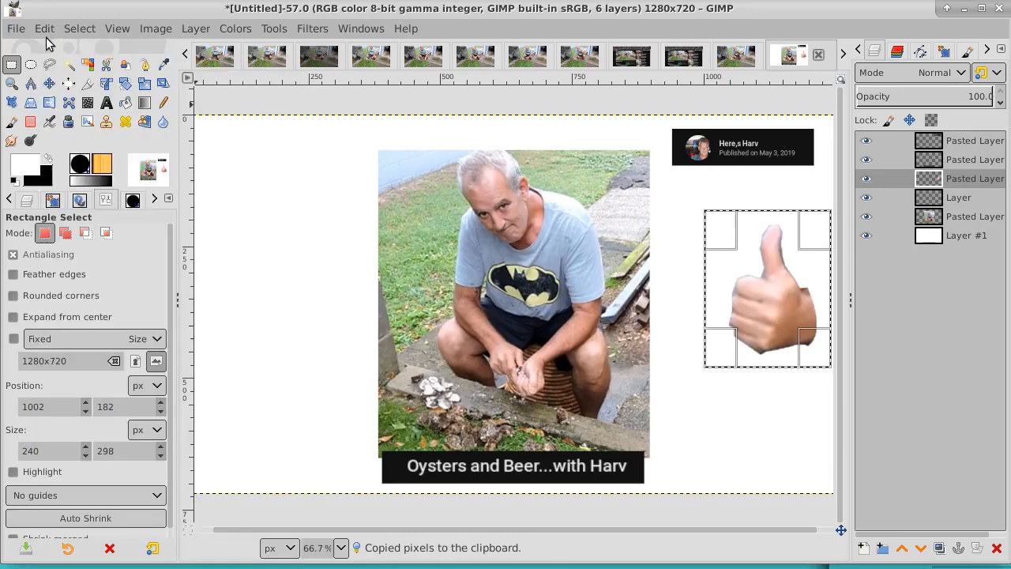
left_click(44, 30)
mouse_move(135, 277)
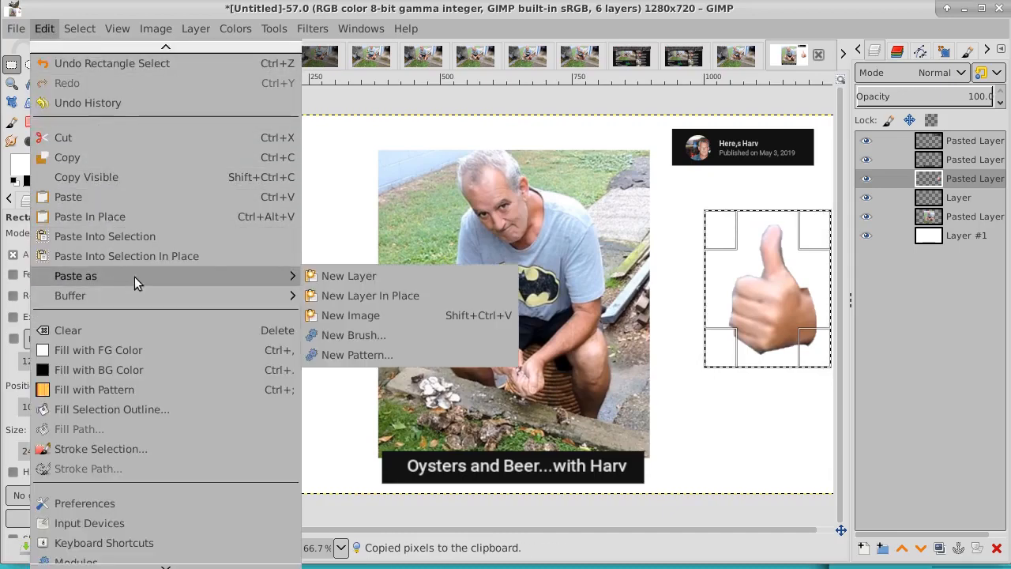
left_click(365, 315)
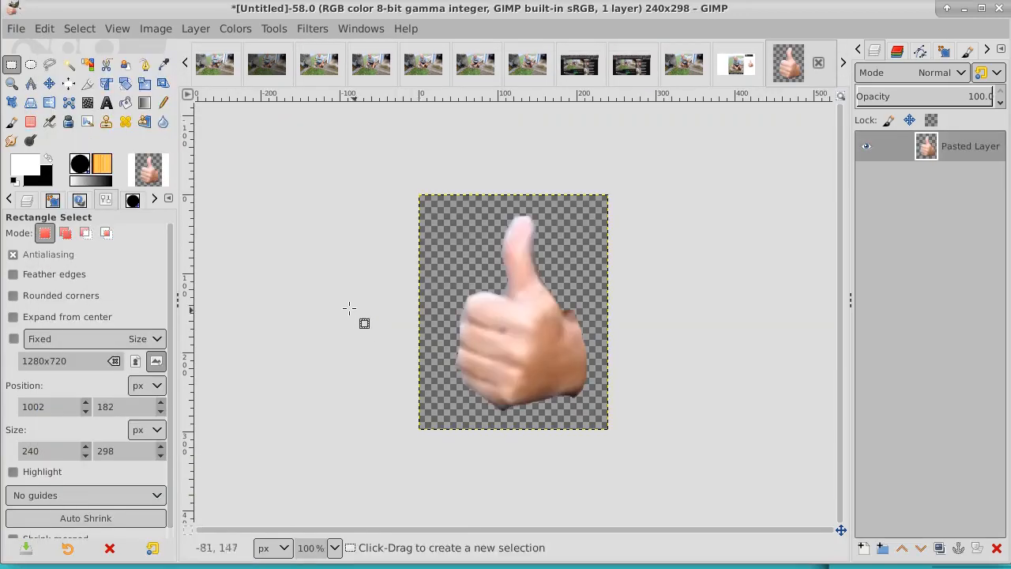
Erase along the lower edge of the hand with the 2. Hardness 100 brush at size 91
left_click(30, 121)
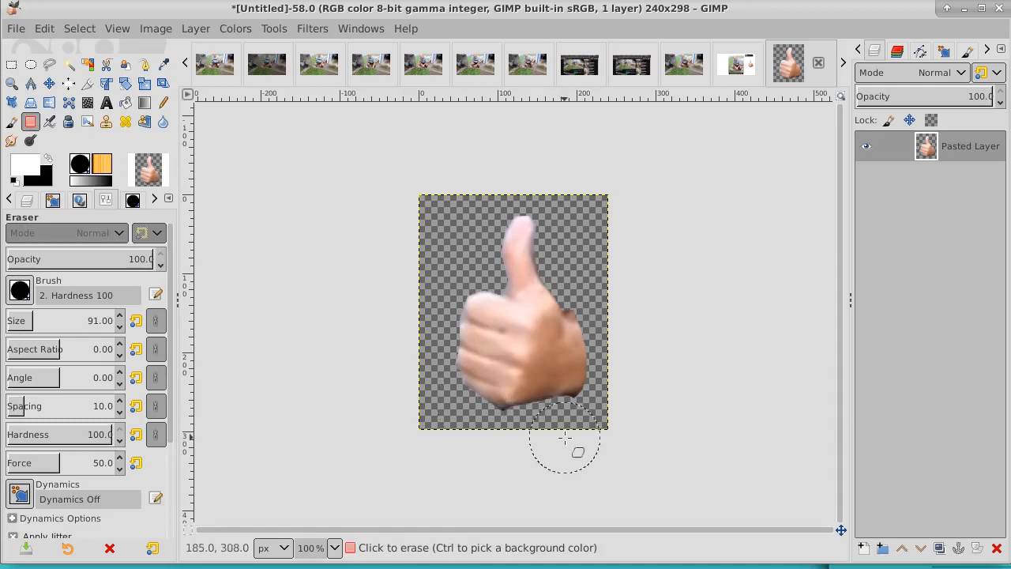
left_click_drag(577, 429, 509, 442)
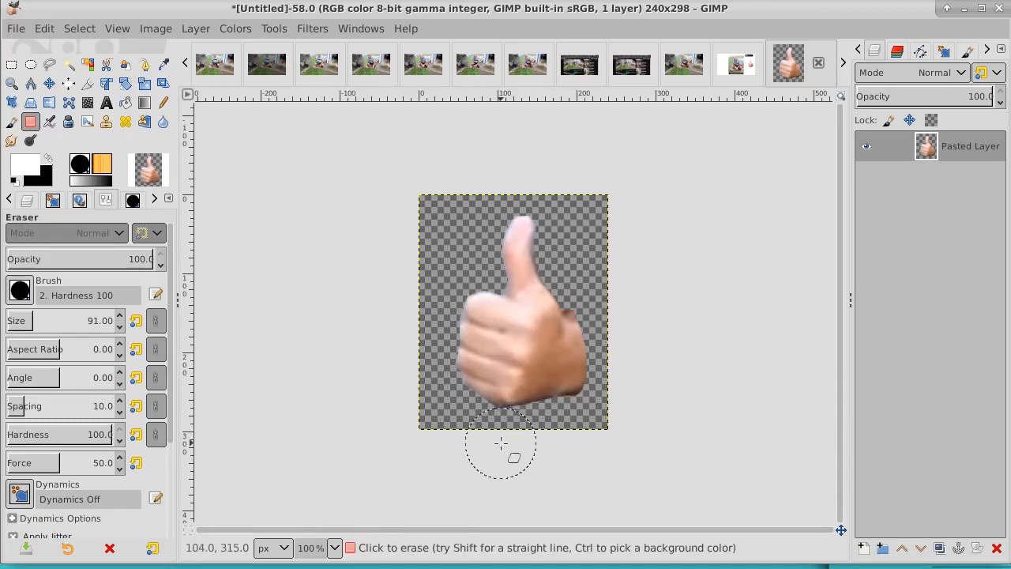
left_click(144, 64)
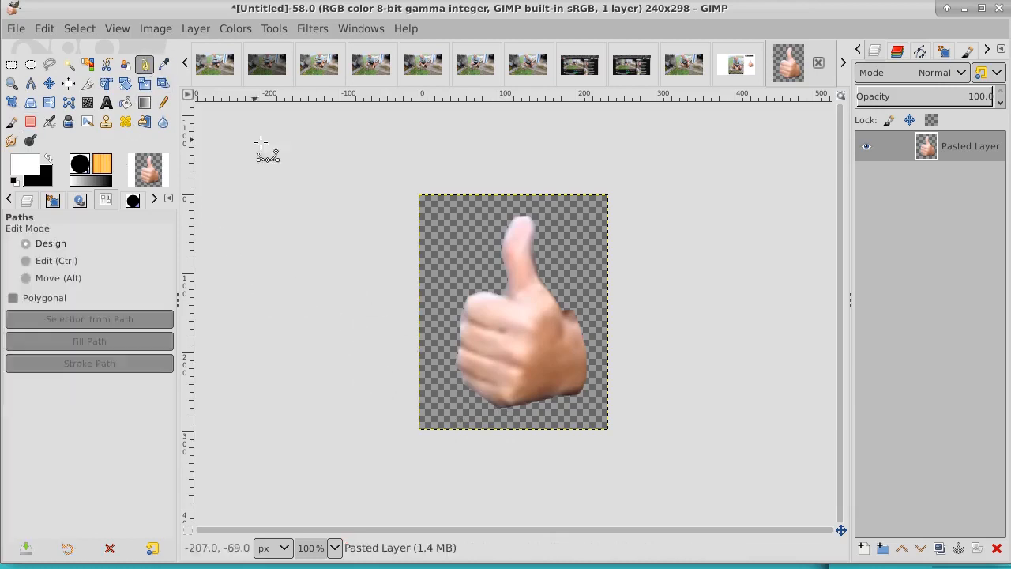
left_click(459, 292)
left_click(464, 312)
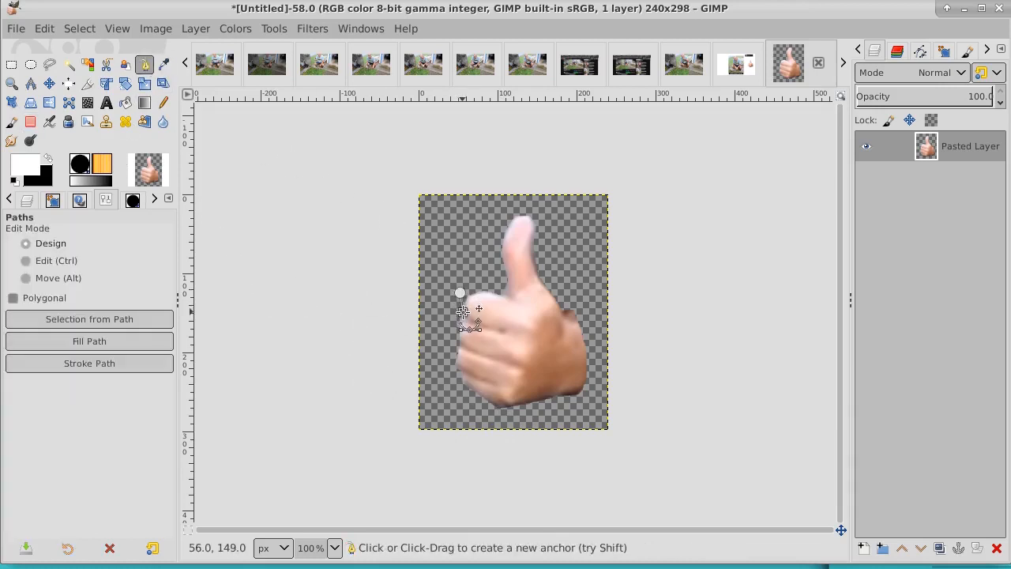
left_click(444, 328)
left_click(445, 304)
left_click(80, 29)
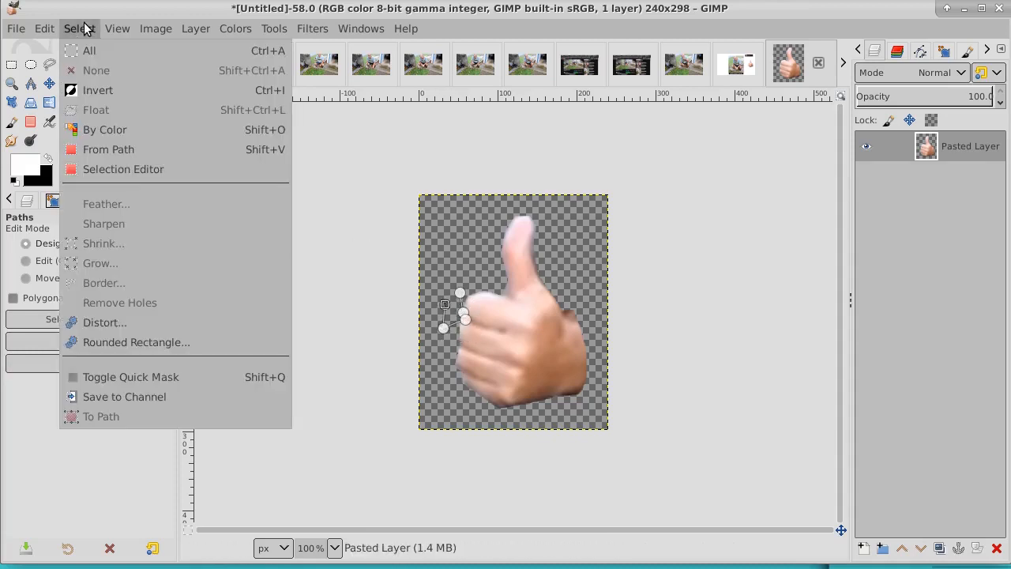
left_click(106, 148)
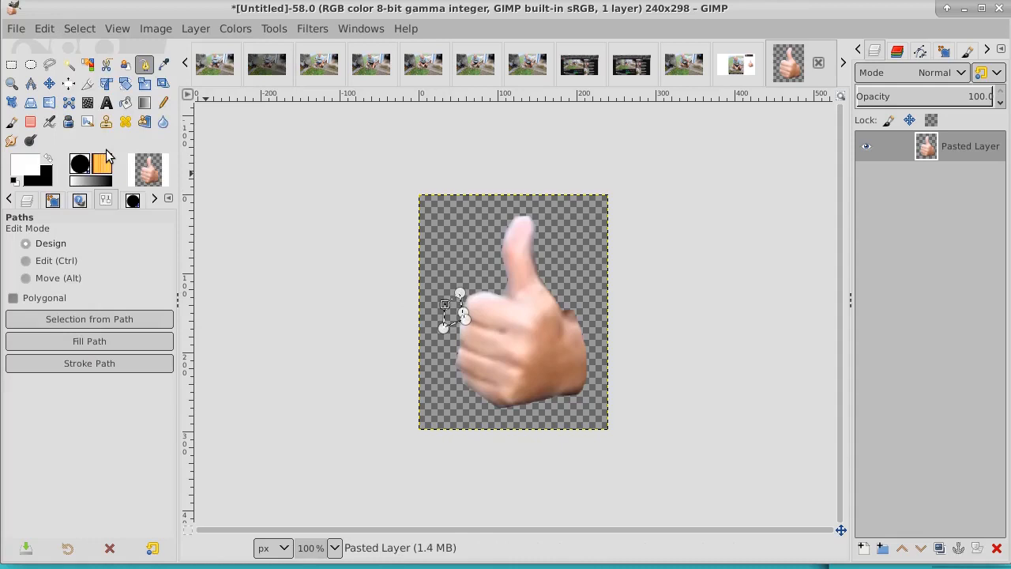
left_click(80, 29)
left_click(48, 84)
left_click(84, 29)
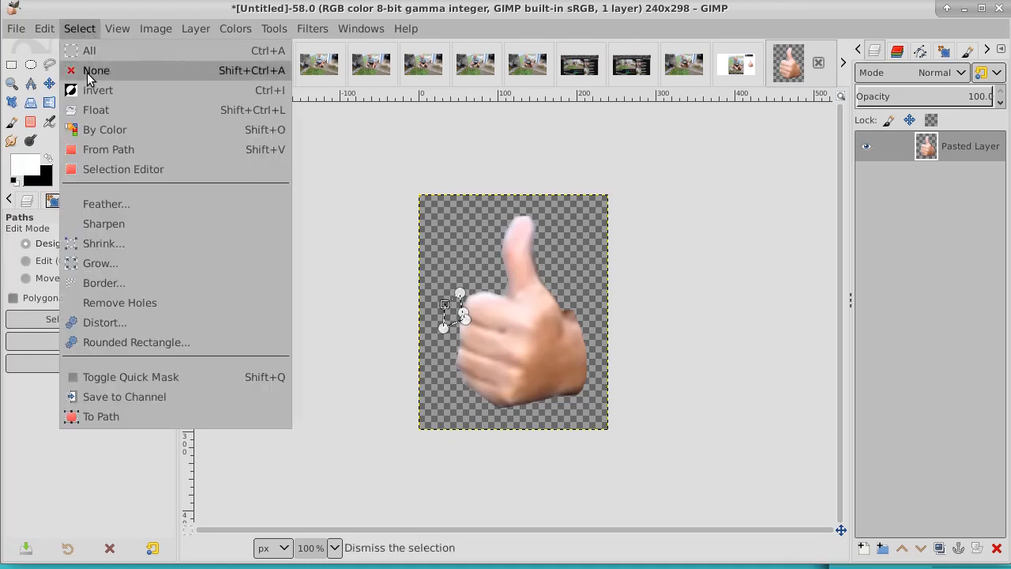
left_click(89, 76)
left_click(49, 83)
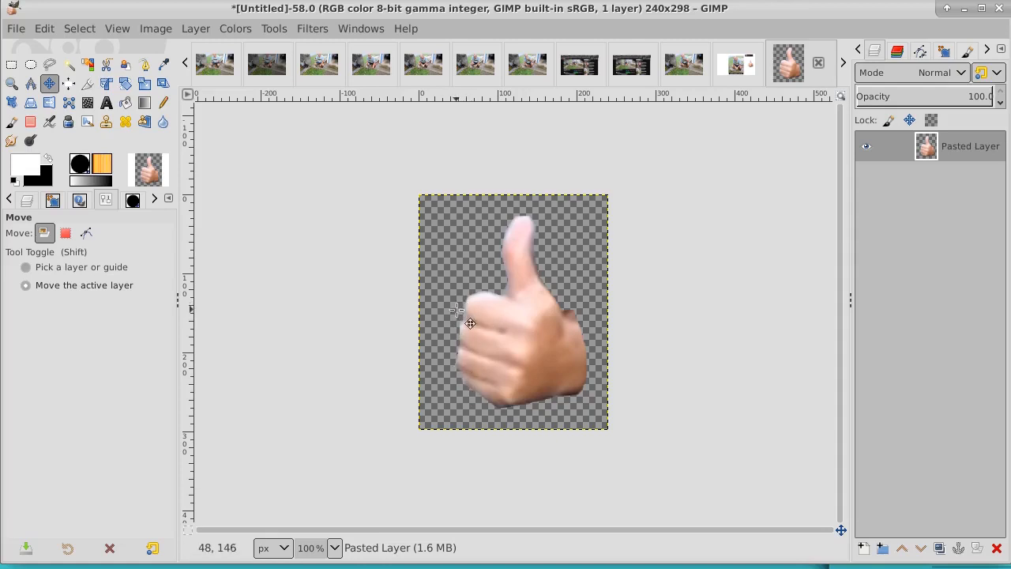
Draw a small three-point triangular path in the transparent area beside the fist and turn it into a selection
left_click(11, 84)
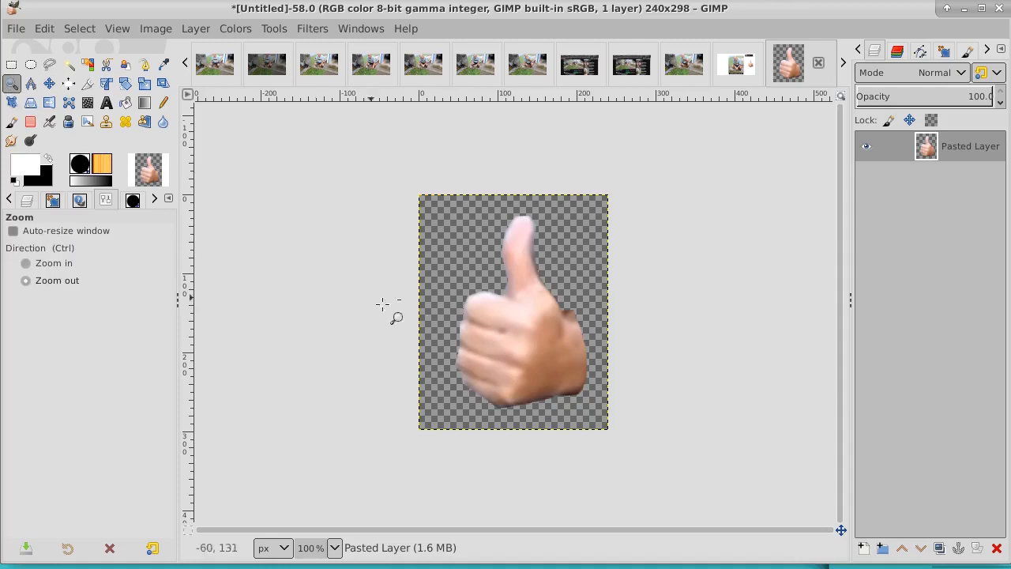
left_click(492, 357)
left_click(492, 357)
left_click(493, 357)
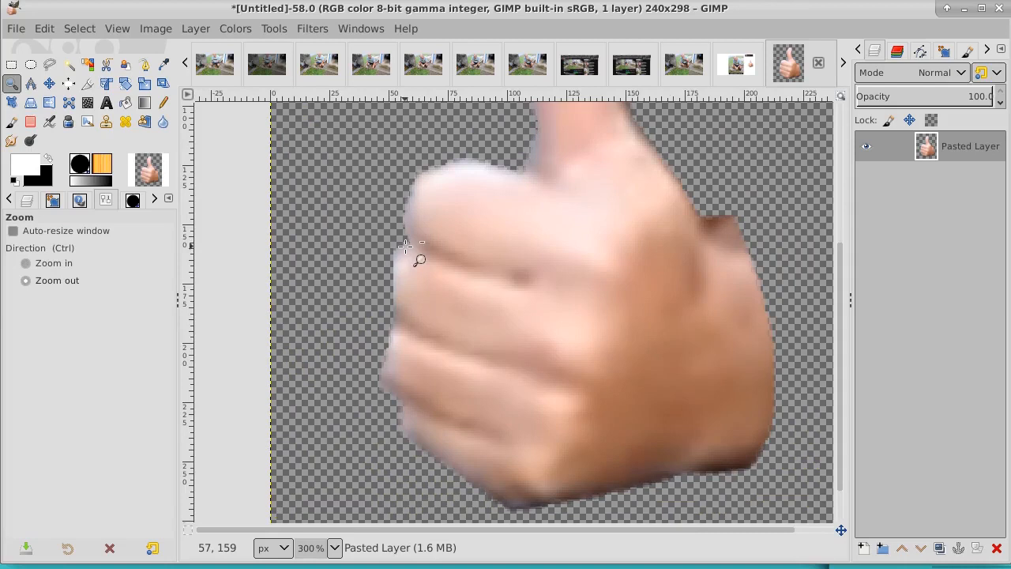
left_click(145, 64)
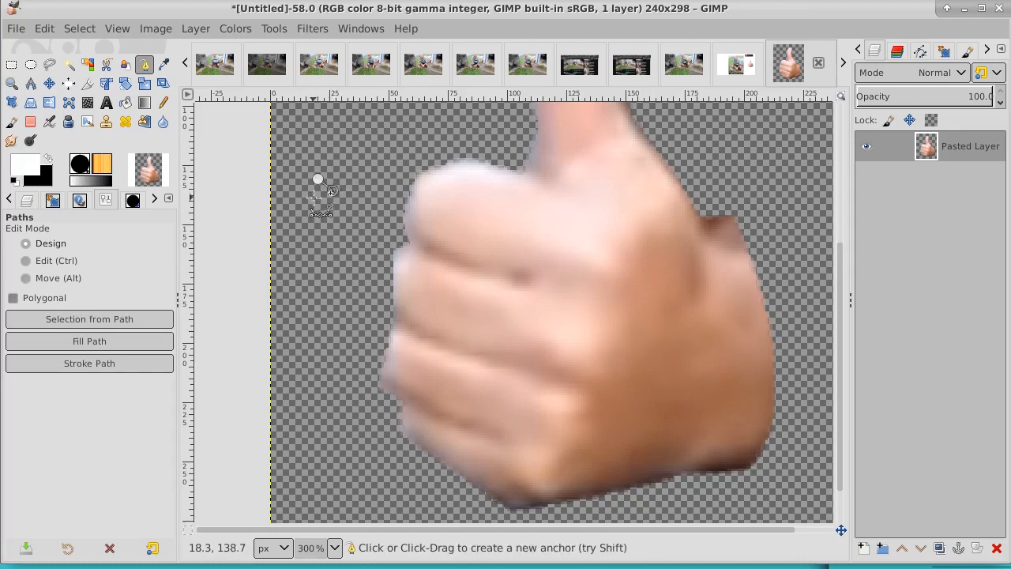
left_click(310, 197)
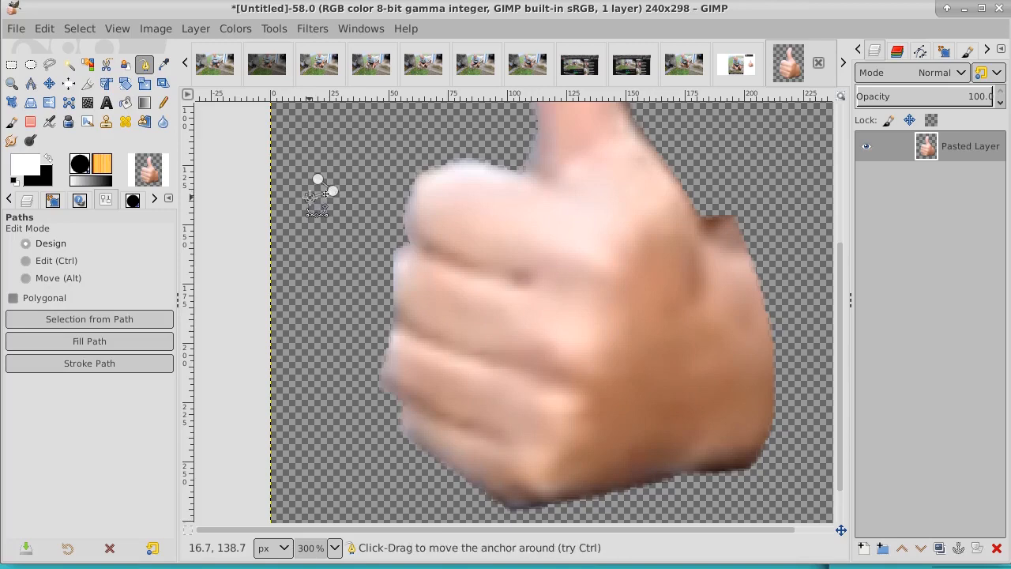
left_click(80, 28)
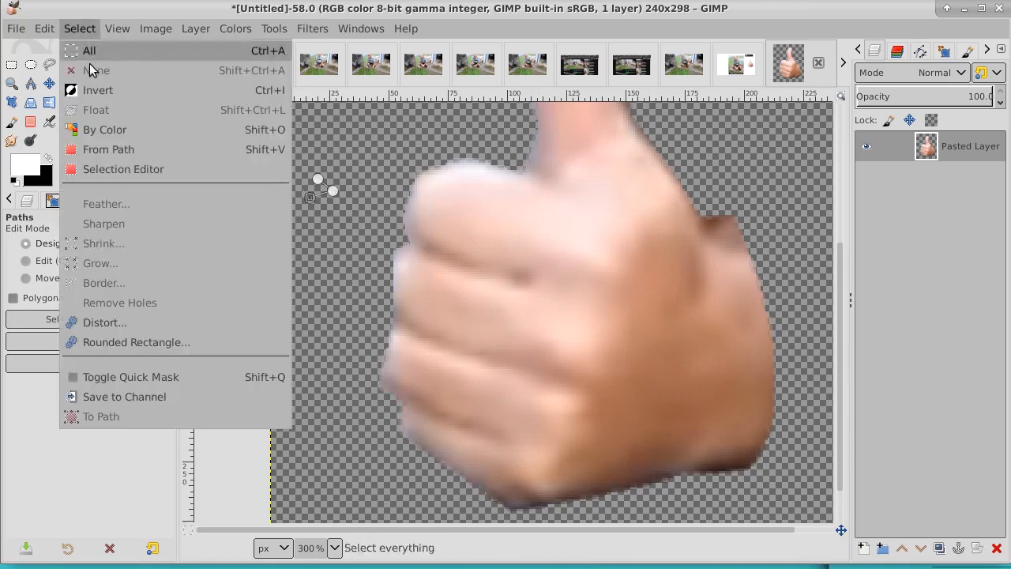
left_click(98, 149)
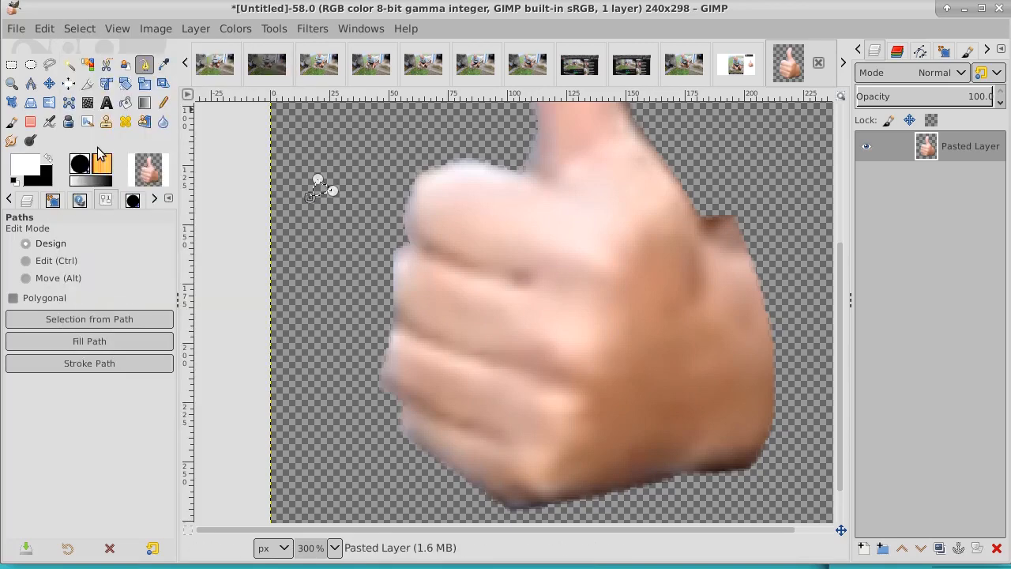
Make black (000000) the foreground color and fill the triangular selection using the Pencil tool
left_click(49, 161)
left_click(27, 166)
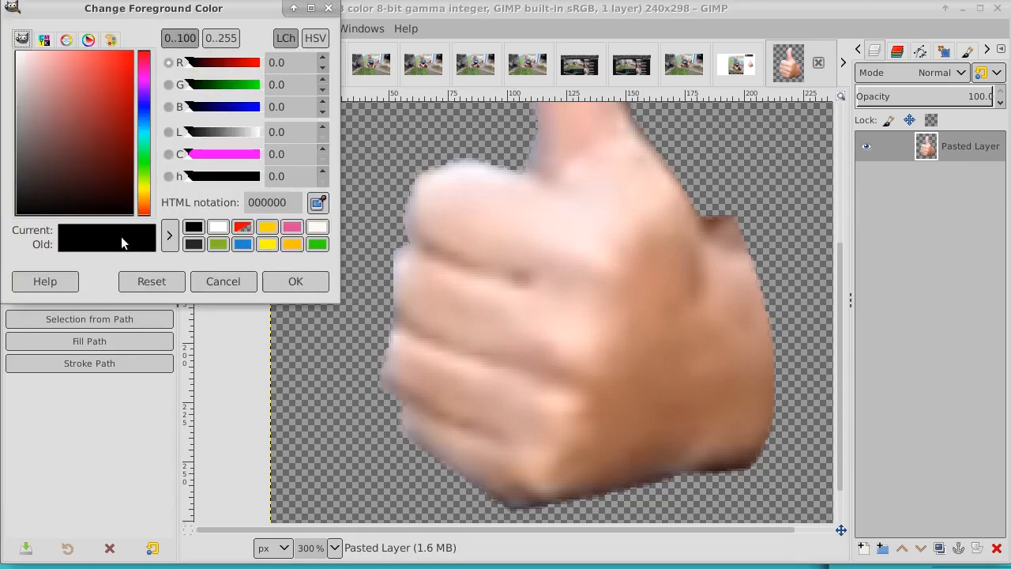
left_click(308, 284)
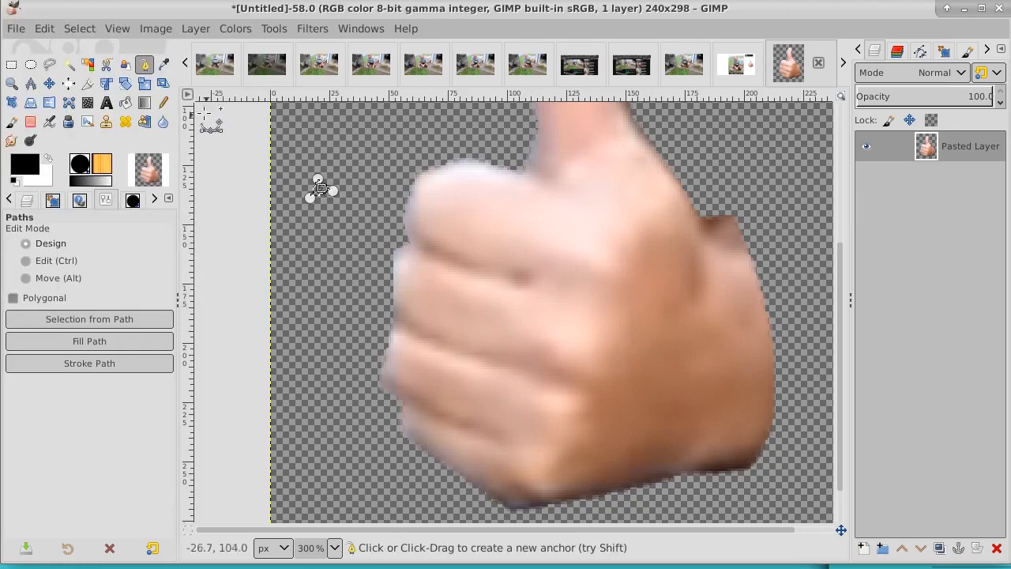
key("n")
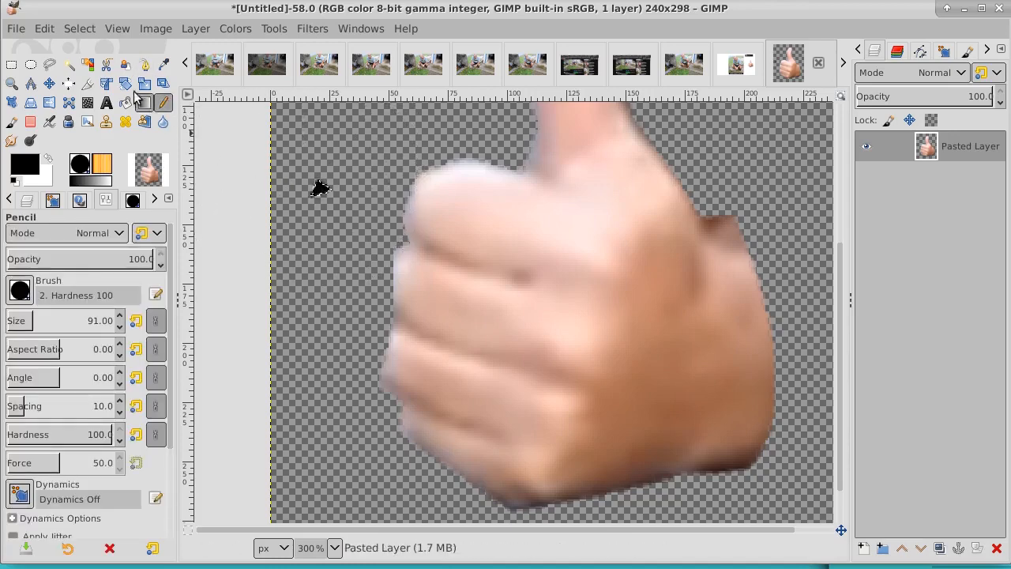
Copy the small black triangle to the clipboard and clear the selection
left_click(79, 30)
mouse_move(48, 31)
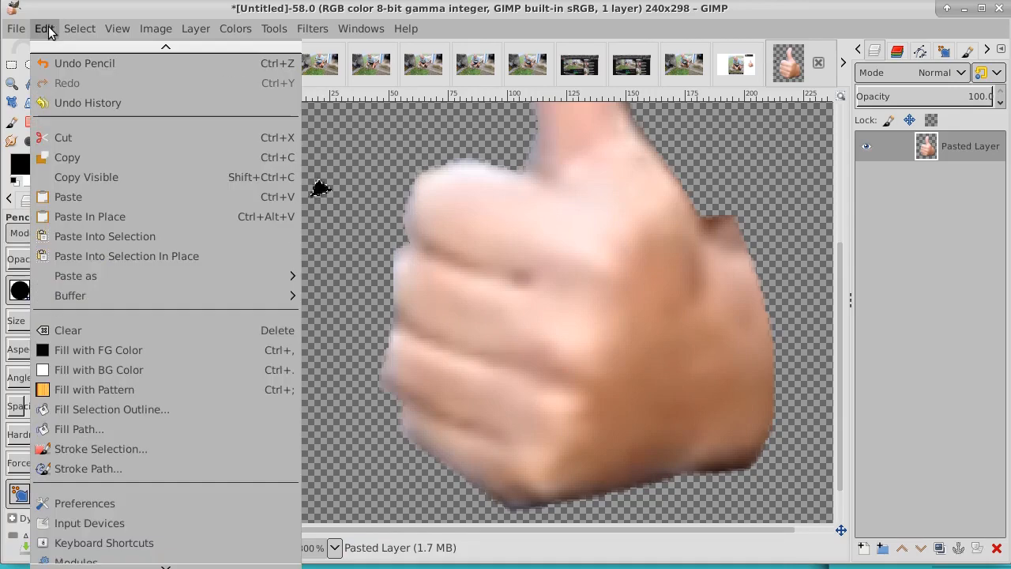
left_click(67, 159)
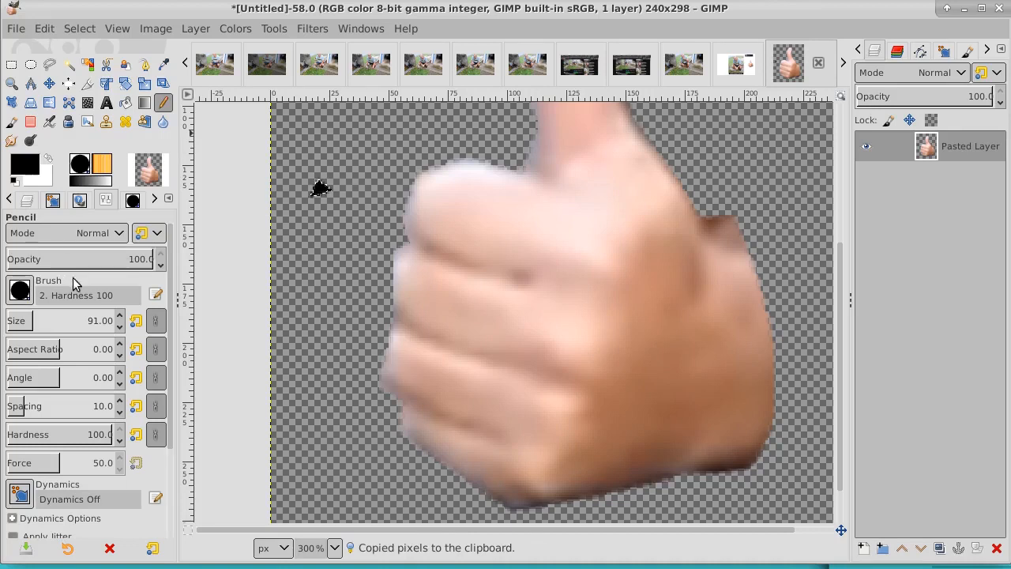
left_click(19, 289)
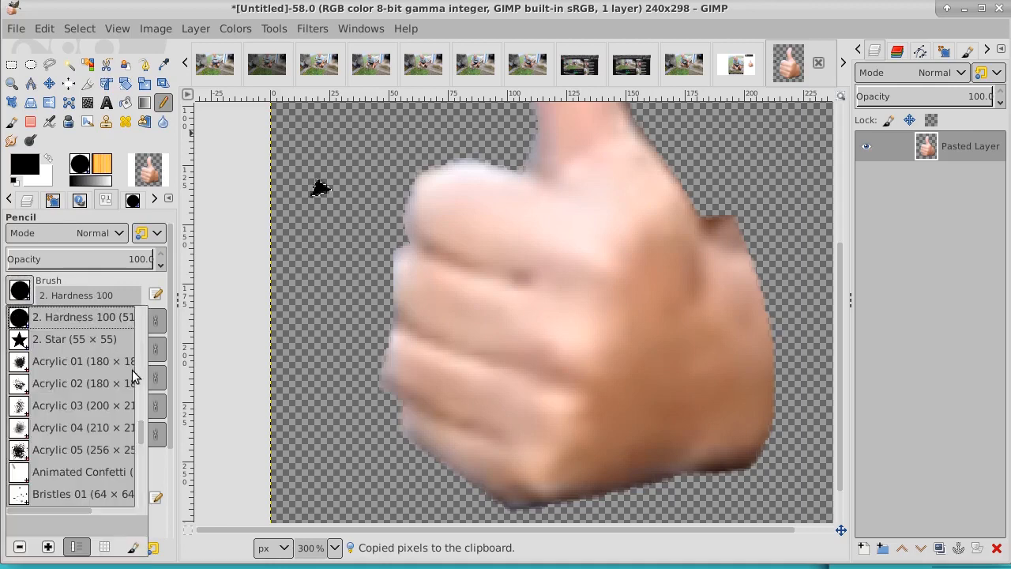
mouse_move(143, 430)
left_mouse_down()
mouse_move(148, 289)
mouse_move(144, 312)
left_mouse_up()
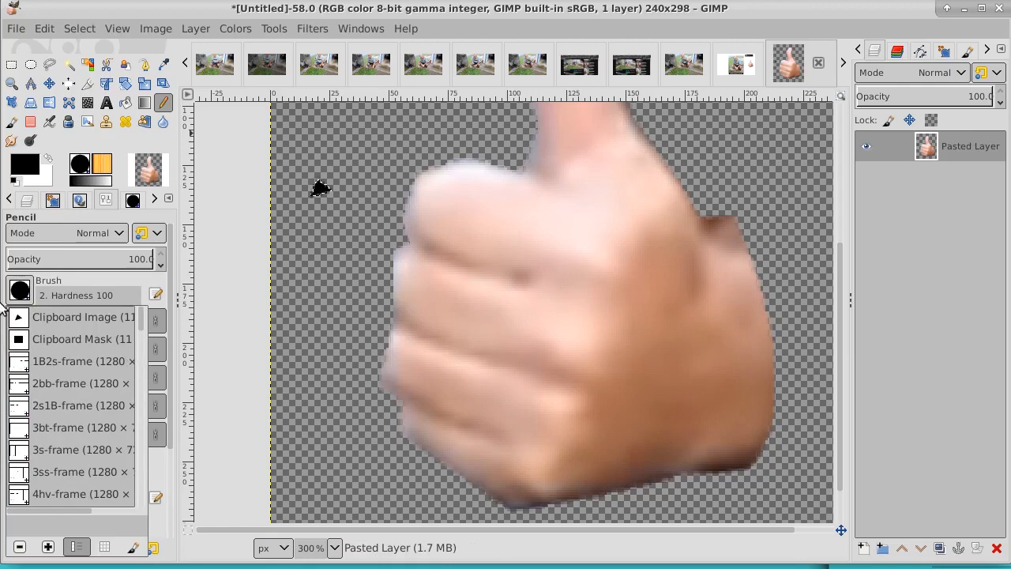
left_click(23, 164)
left_click(80, 28)
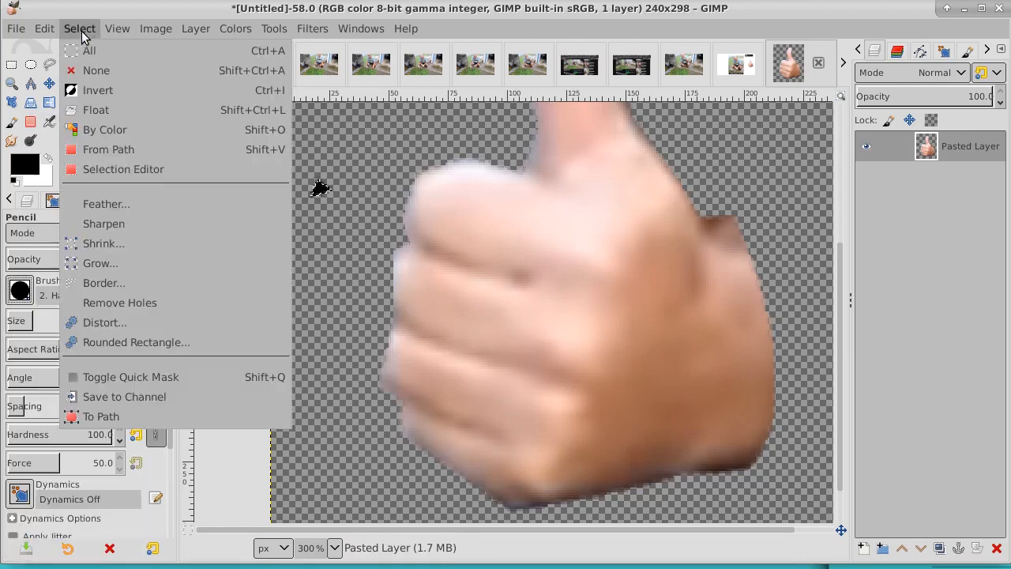
left_click(90, 70)
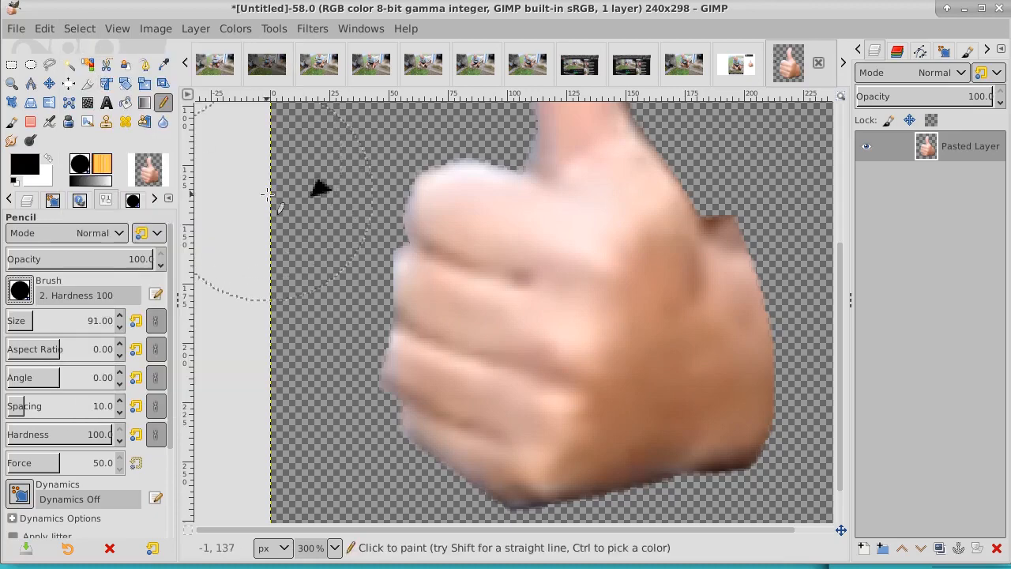
Choose the Clipboard Image brush at size 11 and stamp three black triangles with the Pencil below the original one
left_click(30, 289)
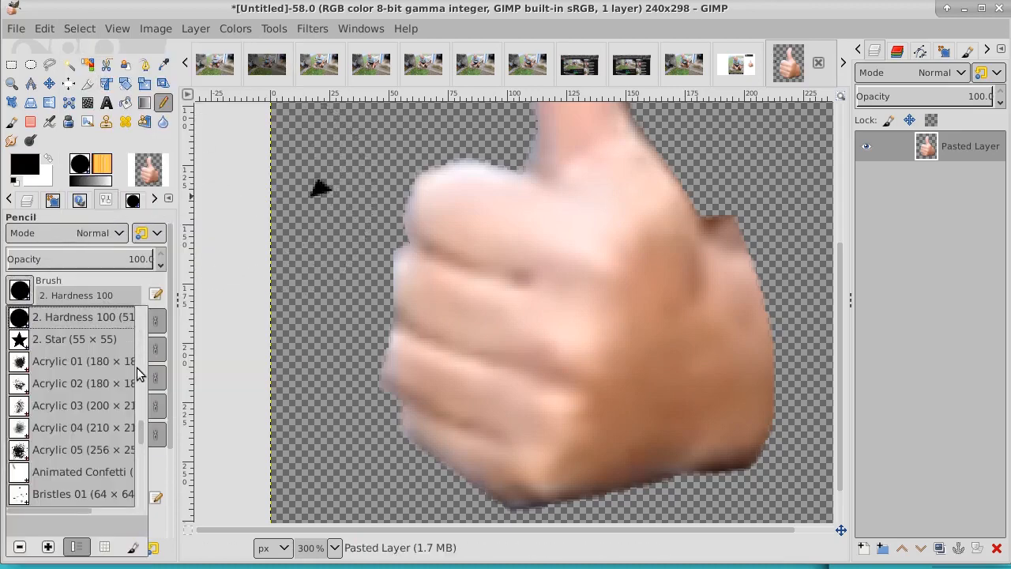
mouse_move(139, 427)
left_mouse_down()
mouse_move(147, 292)
mouse_move(141, 315)
left_mouse_up()
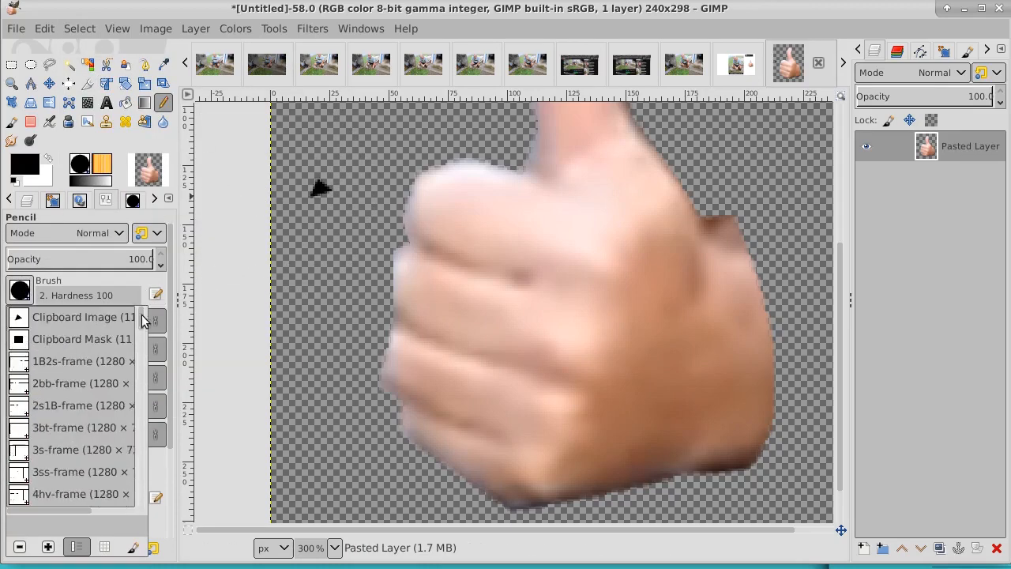
left_click(22, 317)
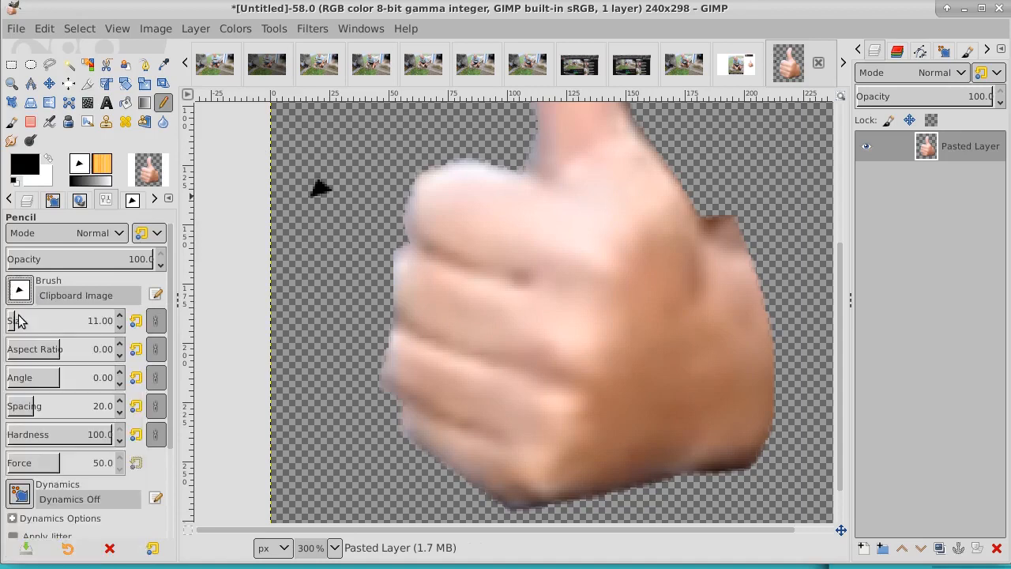
left_click(307, 230)
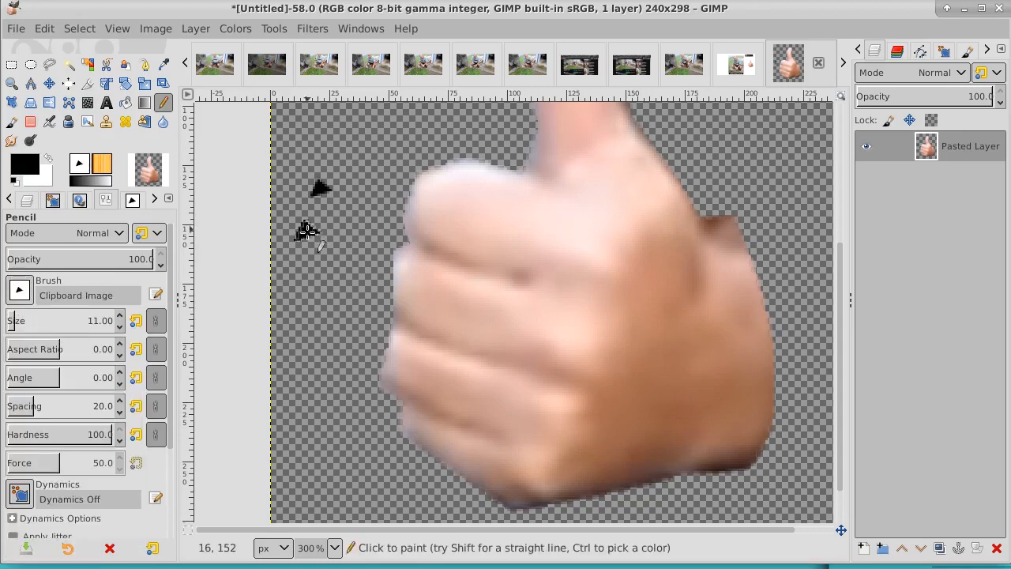
left_click(304, 271)
left_click(304, 296)
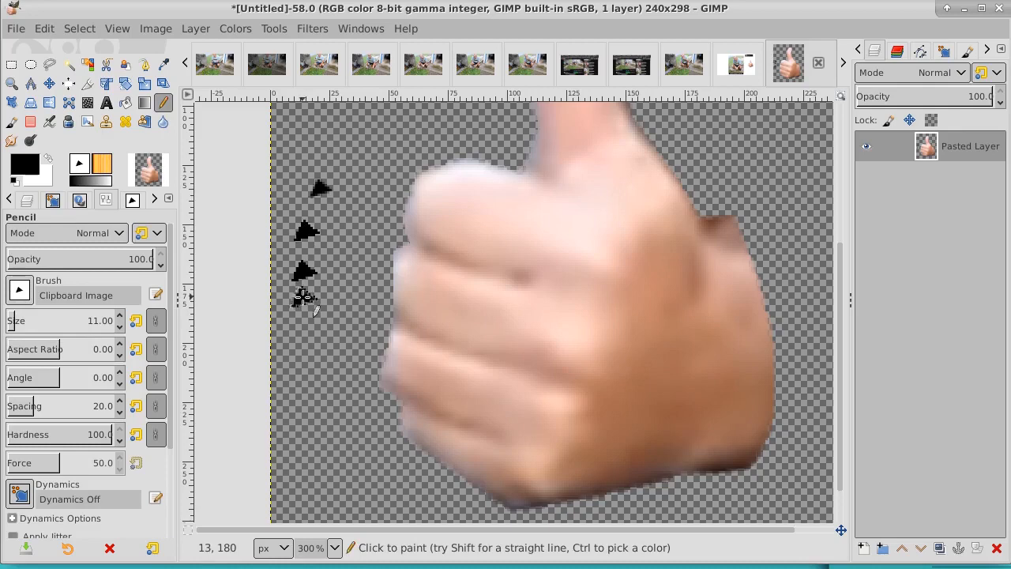
Select the area around the black test triangles beside the fist with a rectangle, delete them and clear the selection
left_click(30, 123)
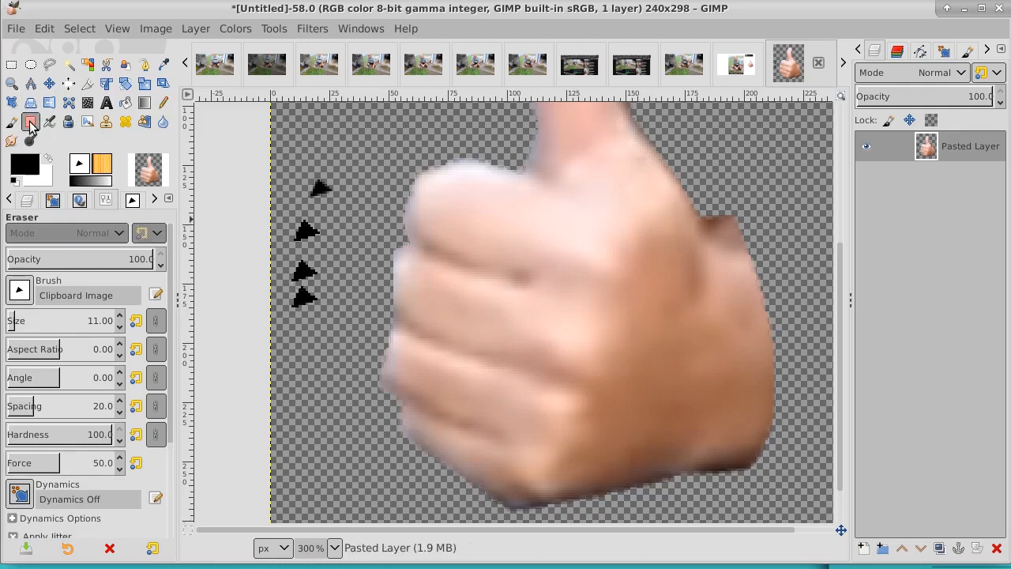
left_click(309, 225)
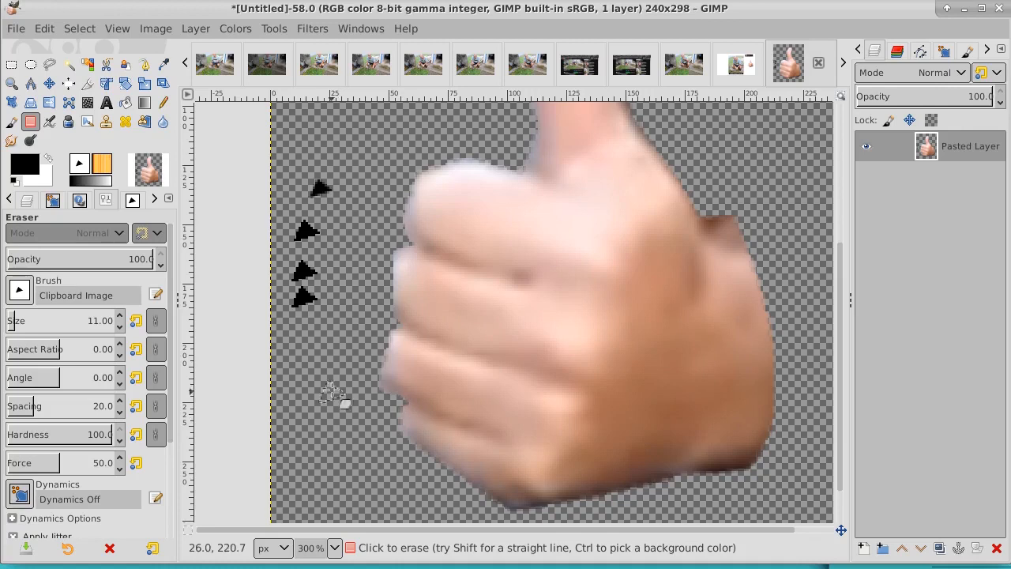
left_click(11, 65)
left_click_drag(287, 163, 334, 330)
key("Delete")
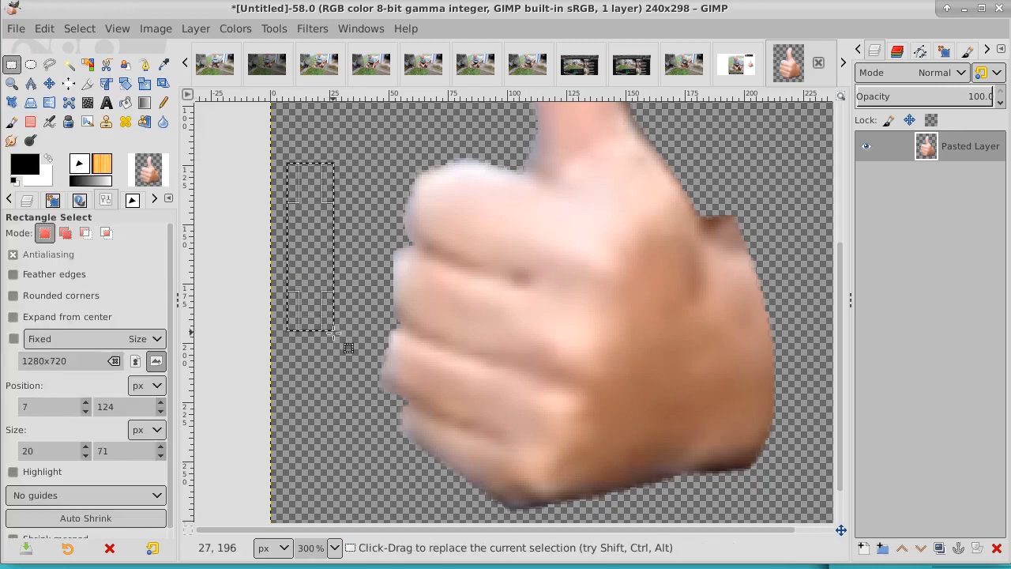
left_click(351, 187)
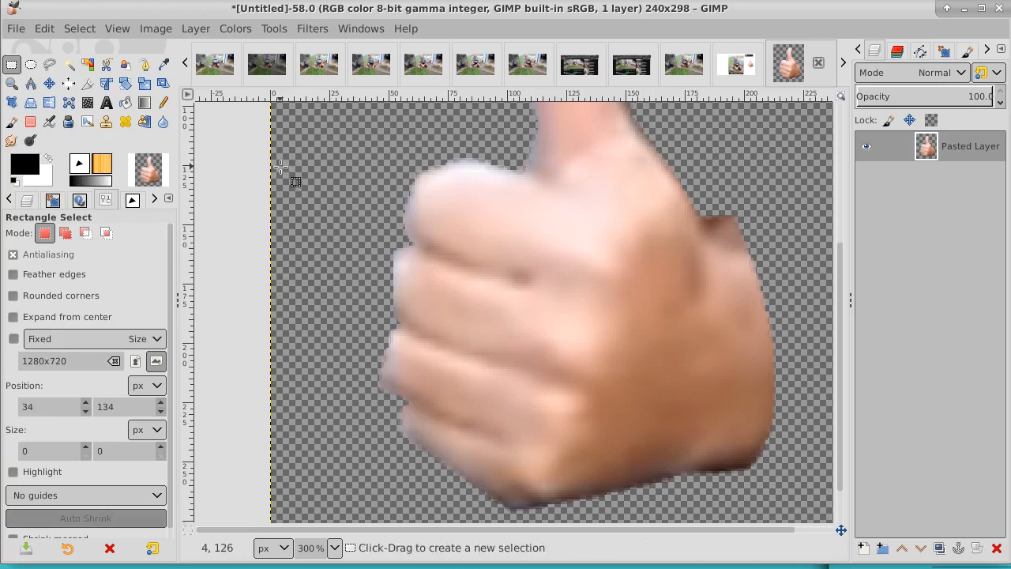
Draw a closed three-point path with one inward-curved side in the transparent area beside the fist and turn it into a selection
left_click(145, 66)
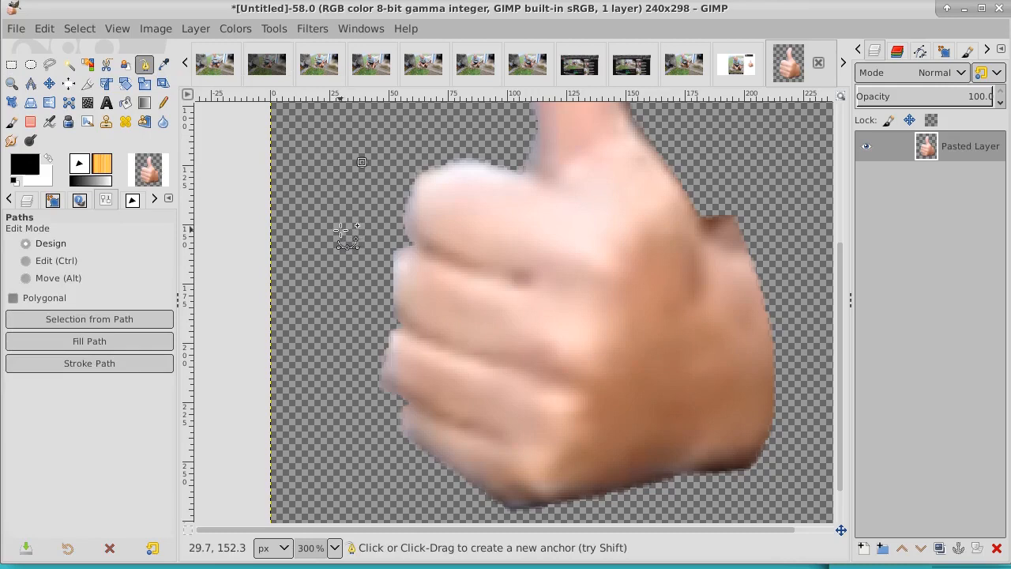
mouse_move(340, 230)
left_mouse_down()
mouse_move(357, 241)
mouse_move(364, 276)
mouse_move(340, 229)
left_mouse_up()
left_click_drag(316, 184, 283, 169)
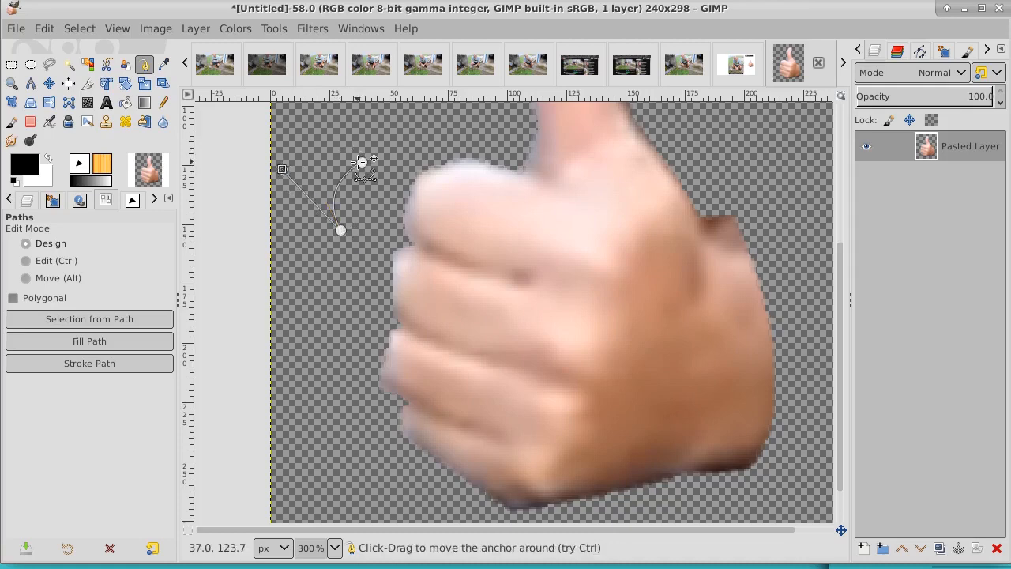
key("ctrl")
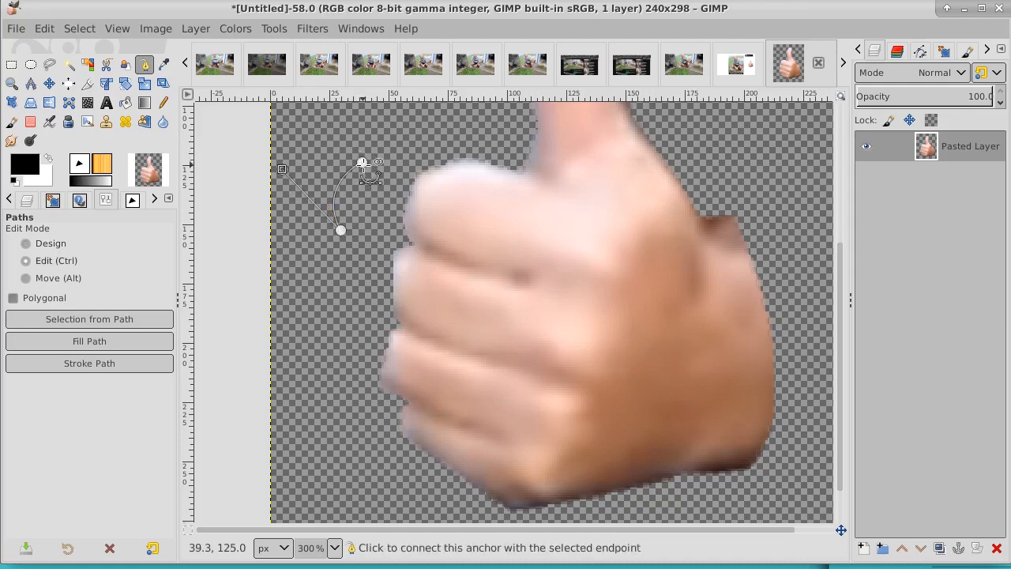
left_click(359, 162, "ctrl")
left_click(80, 29)
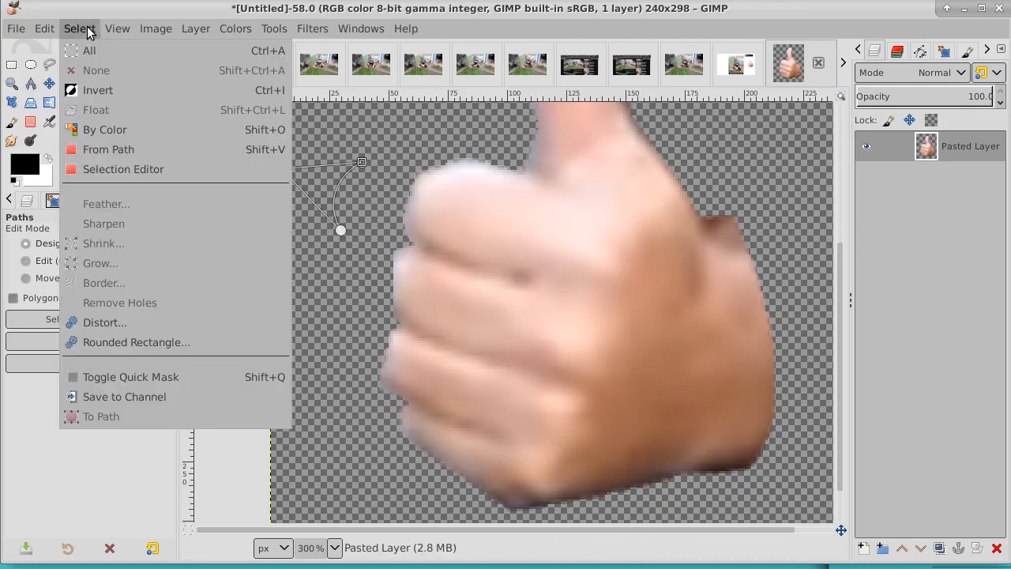
left_click(91, 150)
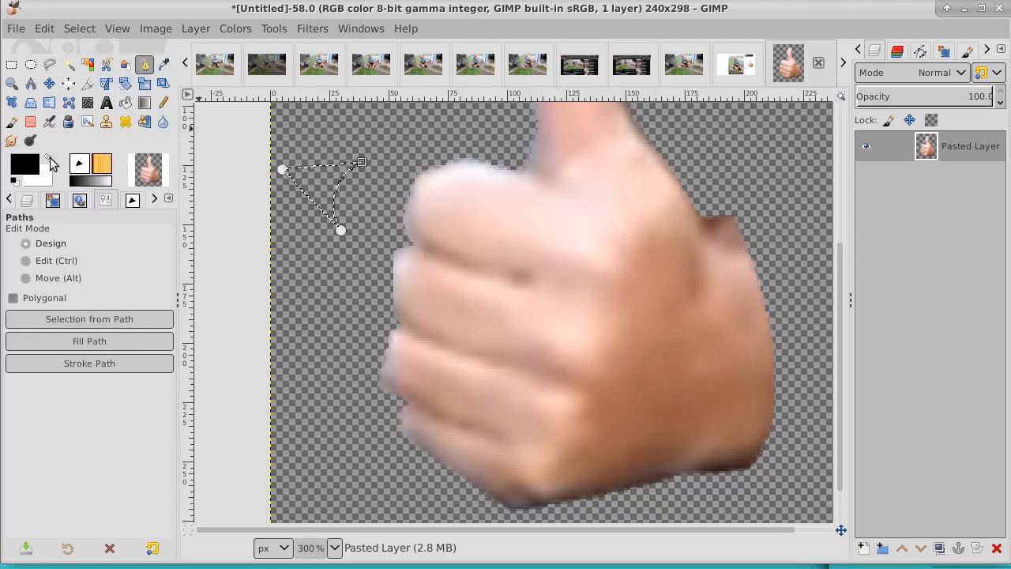
Bucket-fill the curved triangular selection with the black foreground color and clear the selection
left_click(125, 103)
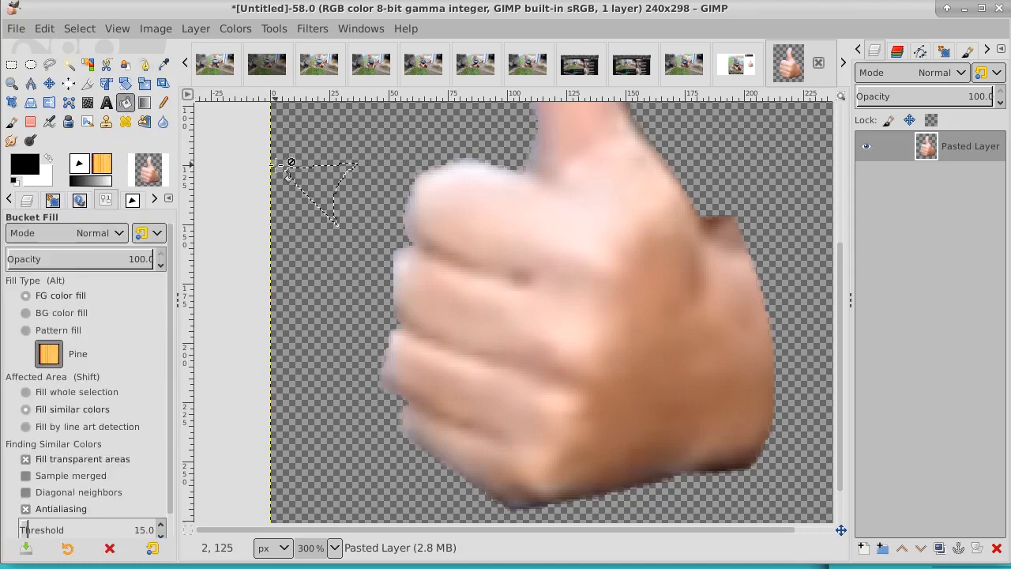
left_click(309, 182)
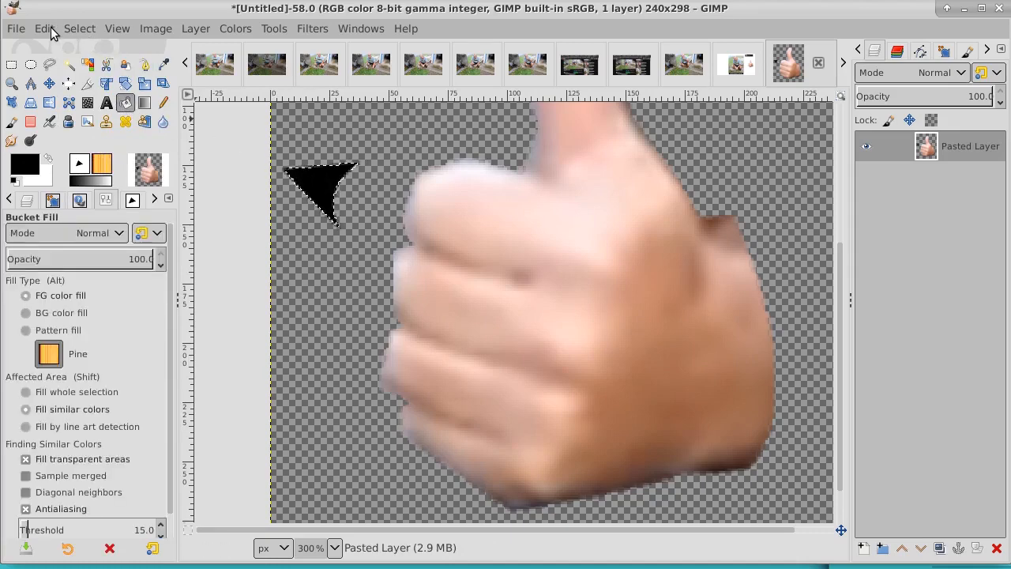
left_click(79, 28)
left_click(79, 68)
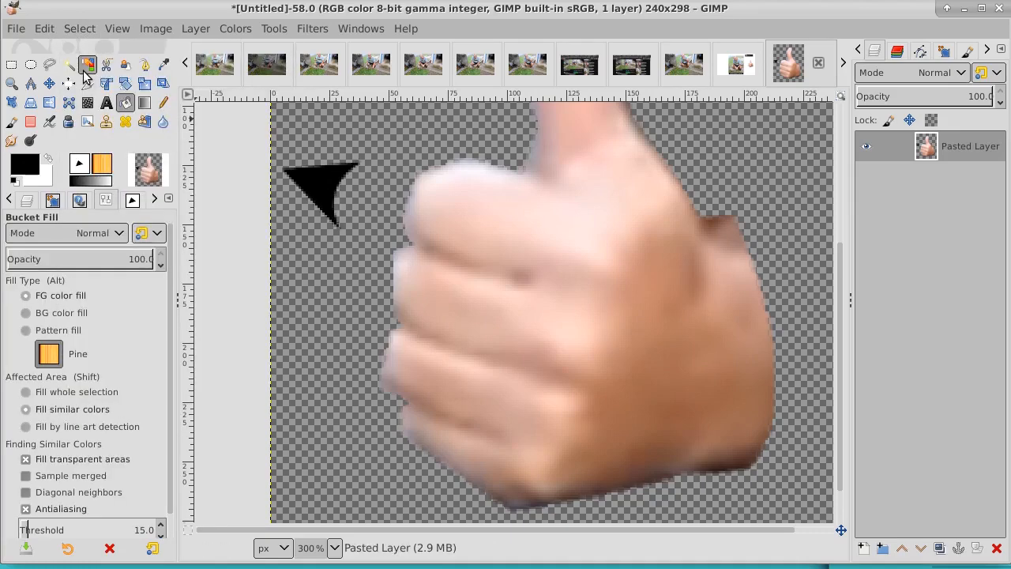
Select the black curved triangle with Fuzzy Select and copy it to the clipboard
left_click(69, 64)
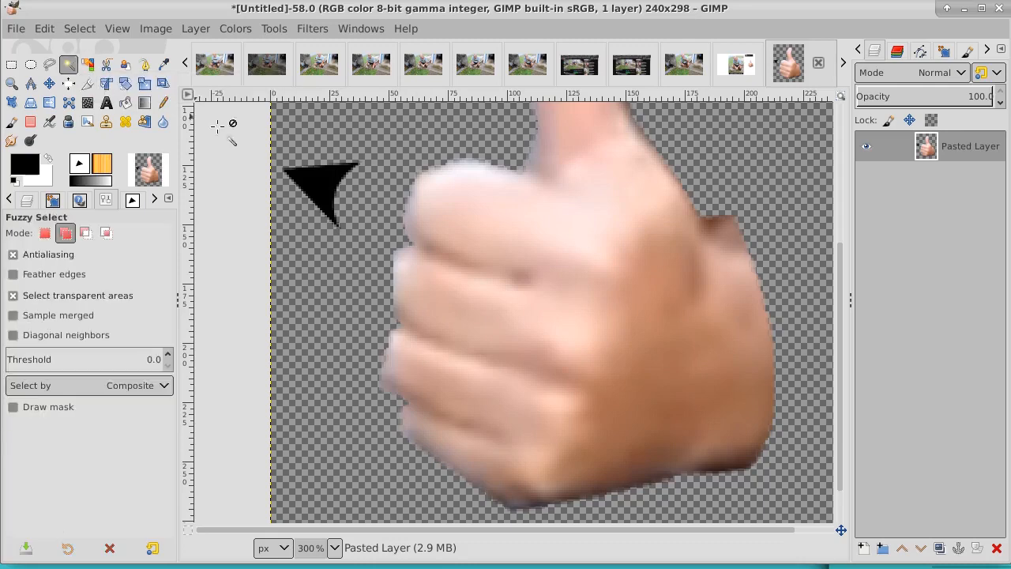
left_click(326, 181)
left_click(45, 29)
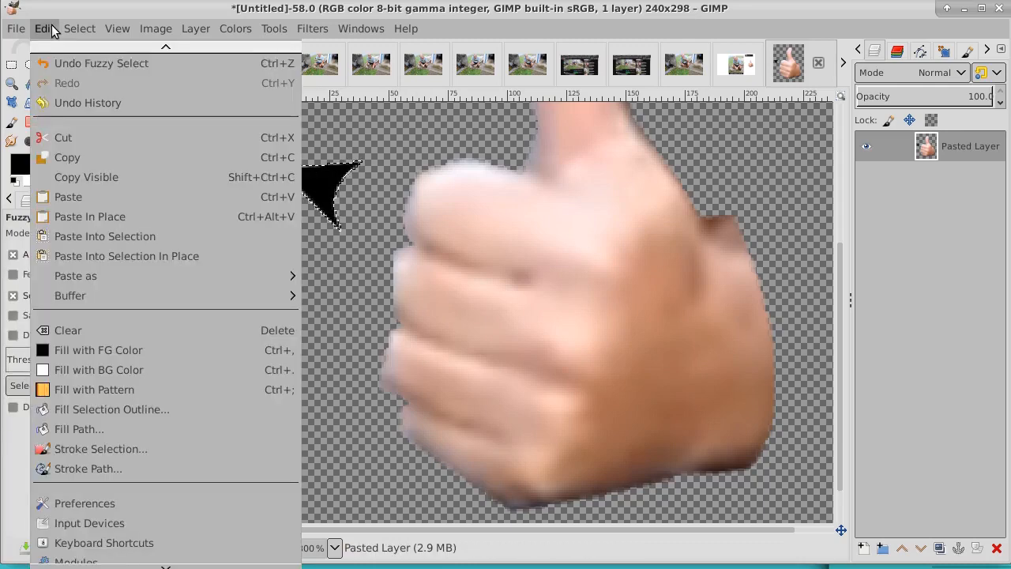
left_click(76, 157)
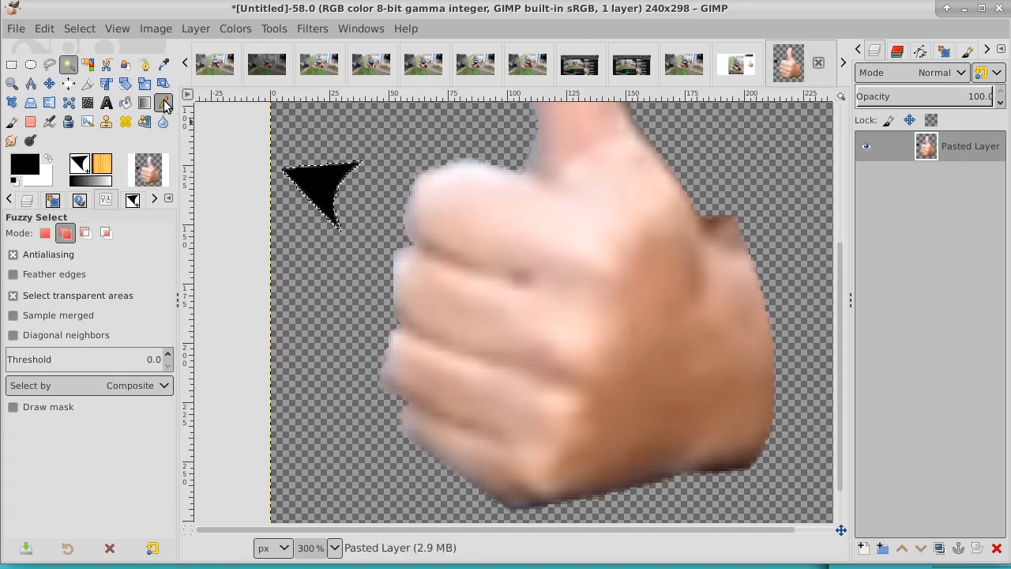
Set the Paintbrush's Clipboard Image brush to size 32, clear the selection and stamp one copy below the original shape
left_click(11, 124)
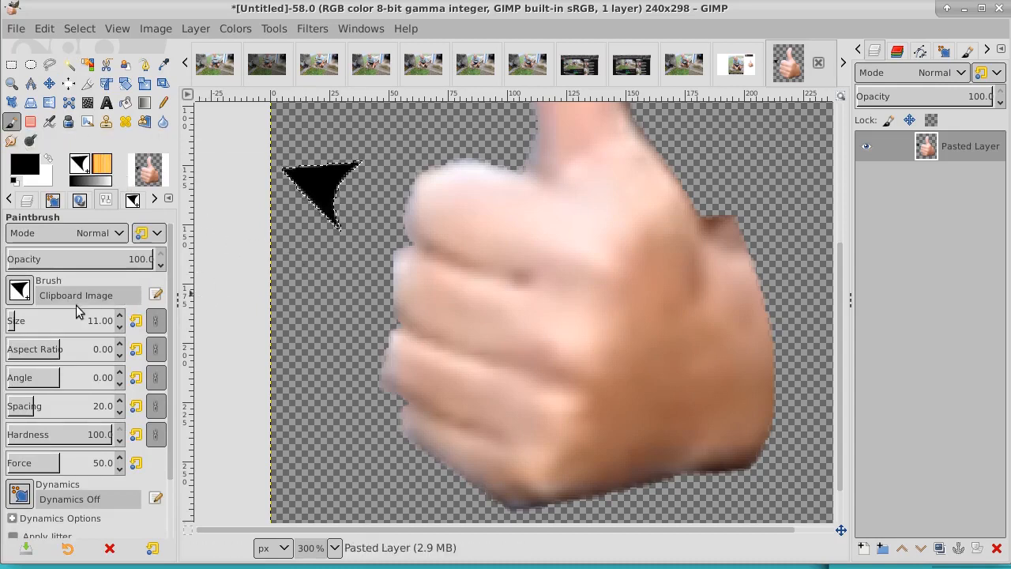
left_click(31, 320)
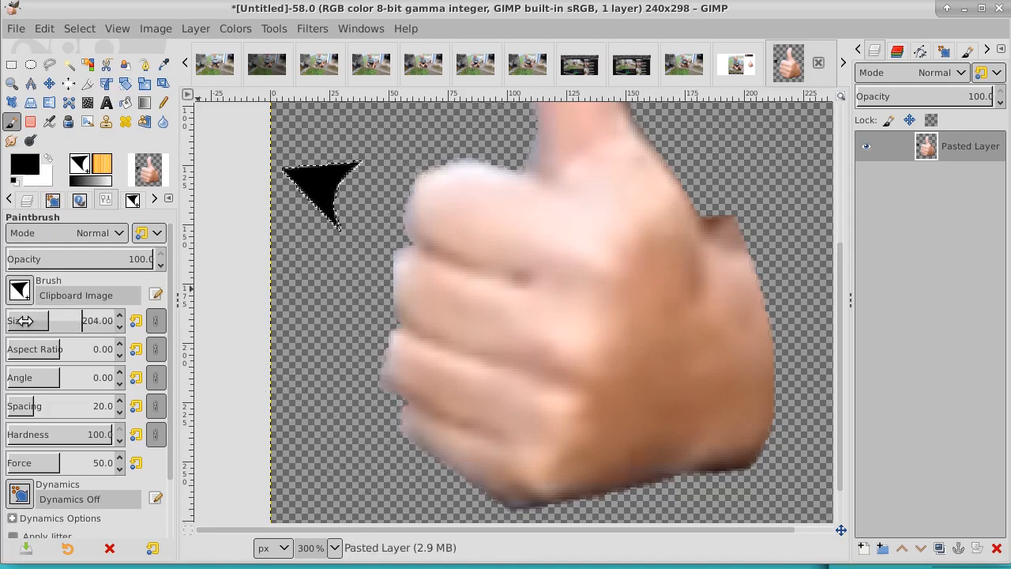
left_click_drag(33, 320, 20, 319)
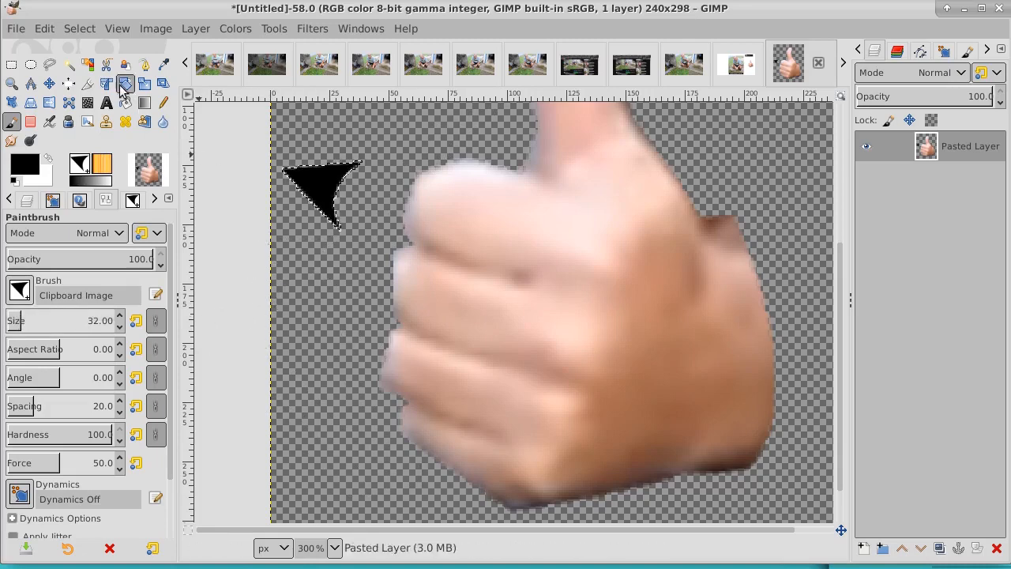
left_click(71, 29)
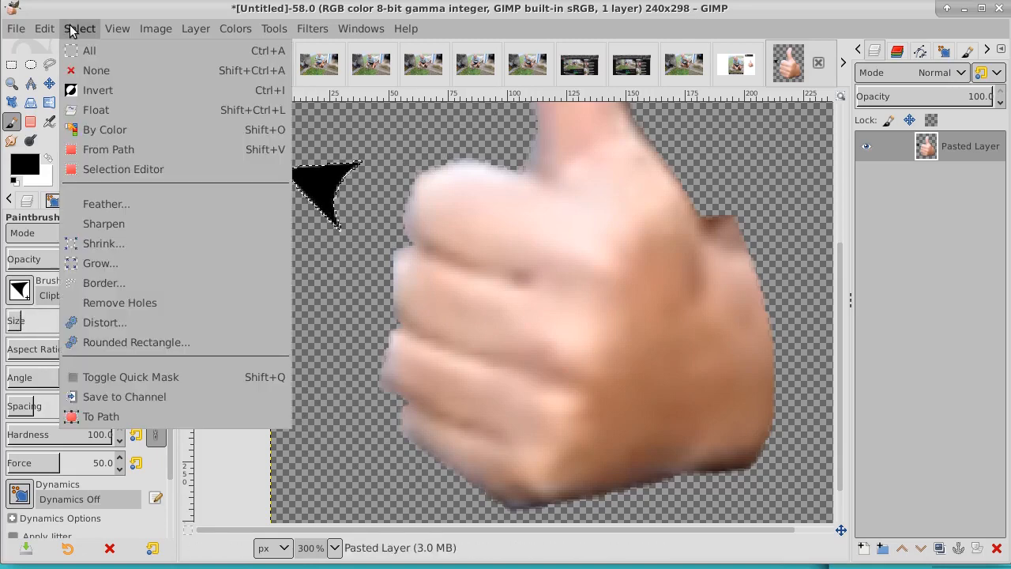
left_click(82, 70)
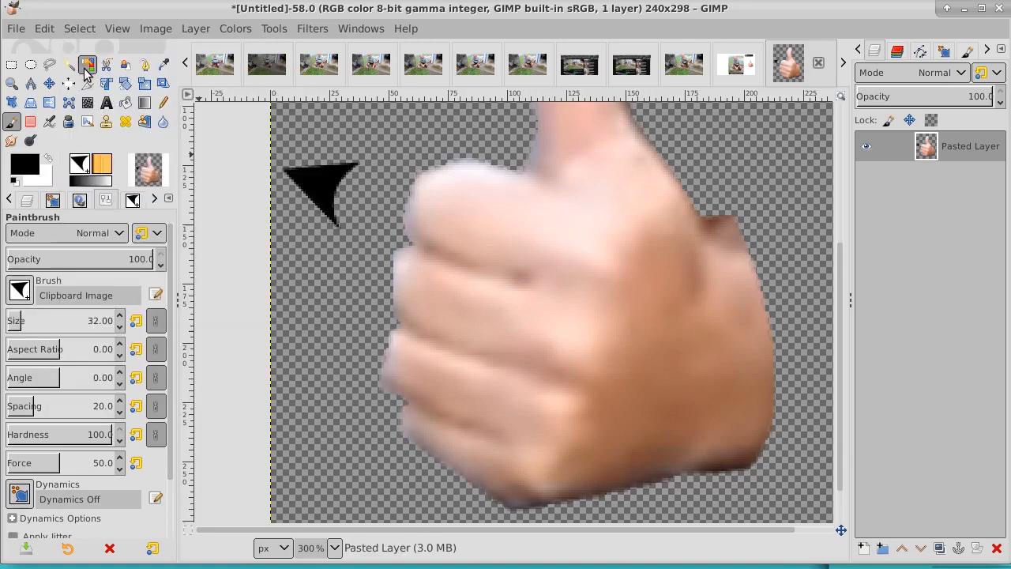
left_click(322, 293)
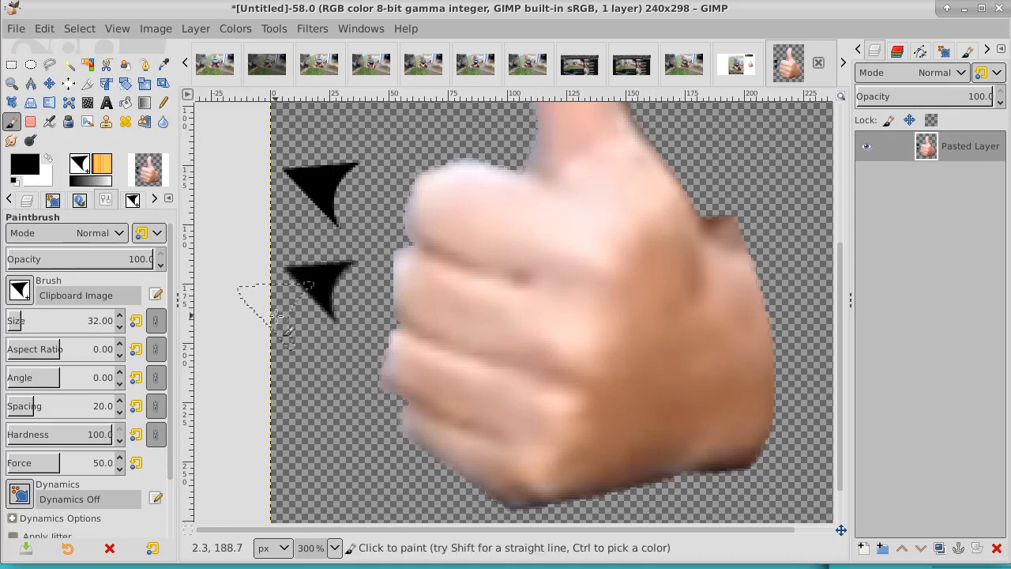
Set the Eraser's Clipboard Image brush to size 42 and erase most of the original black shape, leaving its curved edge
left_click(30, 123)
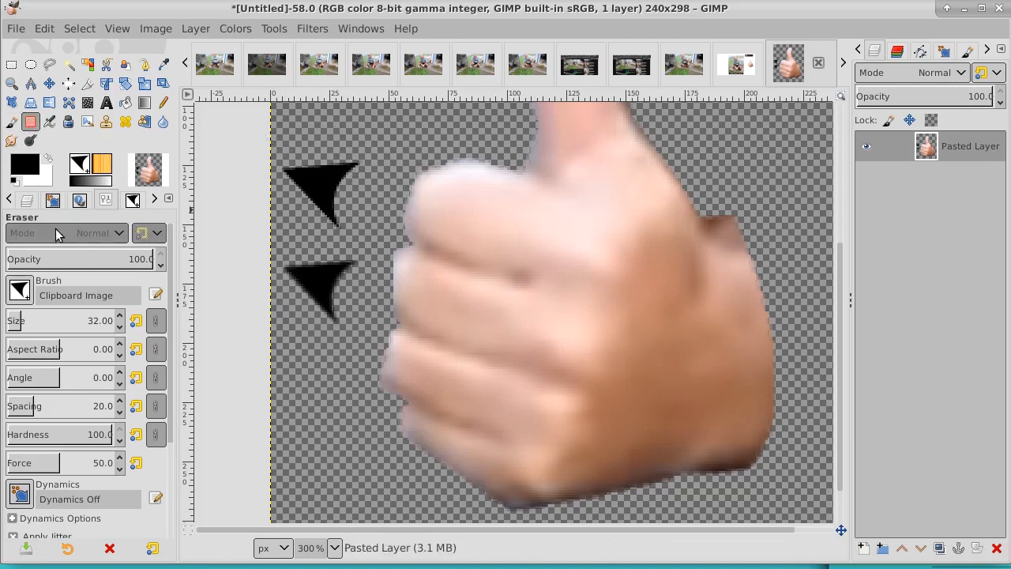
scroll(20, 319, "up", 3)
left_click_drag(20, 320, 34, 318)
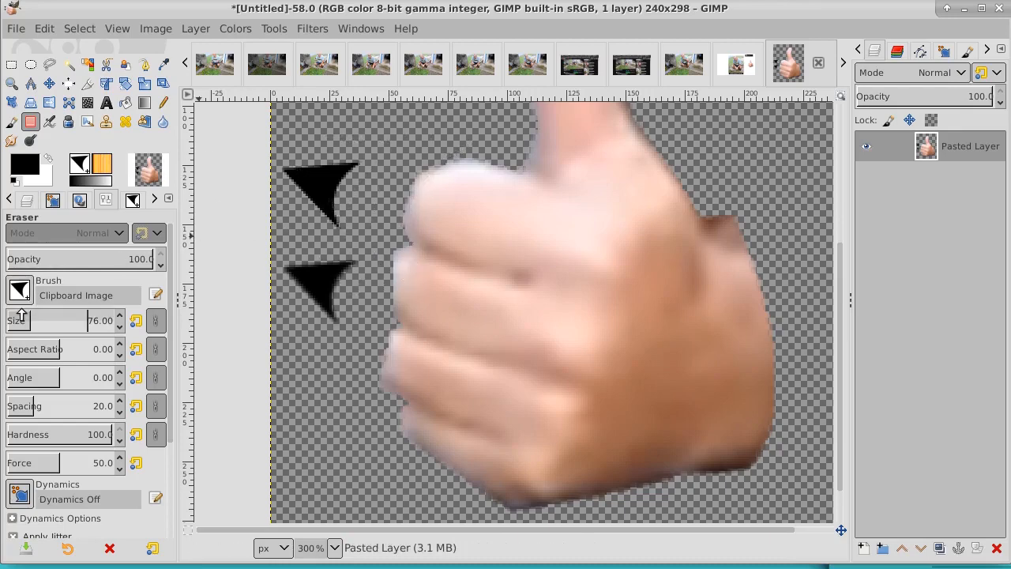
left_click_drag(21, 322, 53, 320)
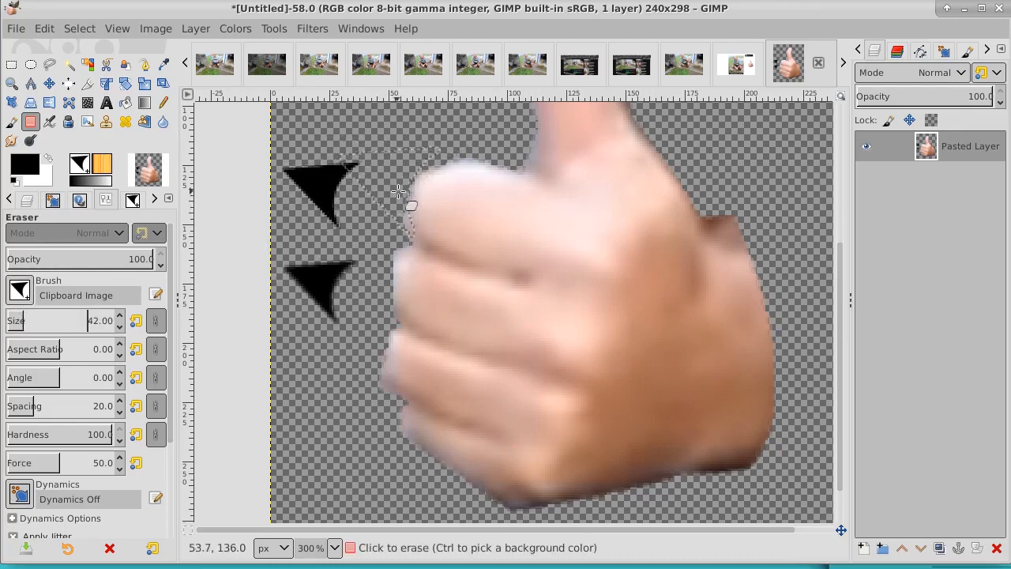
left_click(316, 188)
Reduce the Eraser's brush size to 28 beside the upper finger
key("bracketleft")
key("bracketleft")
key("shift+bracketleft")
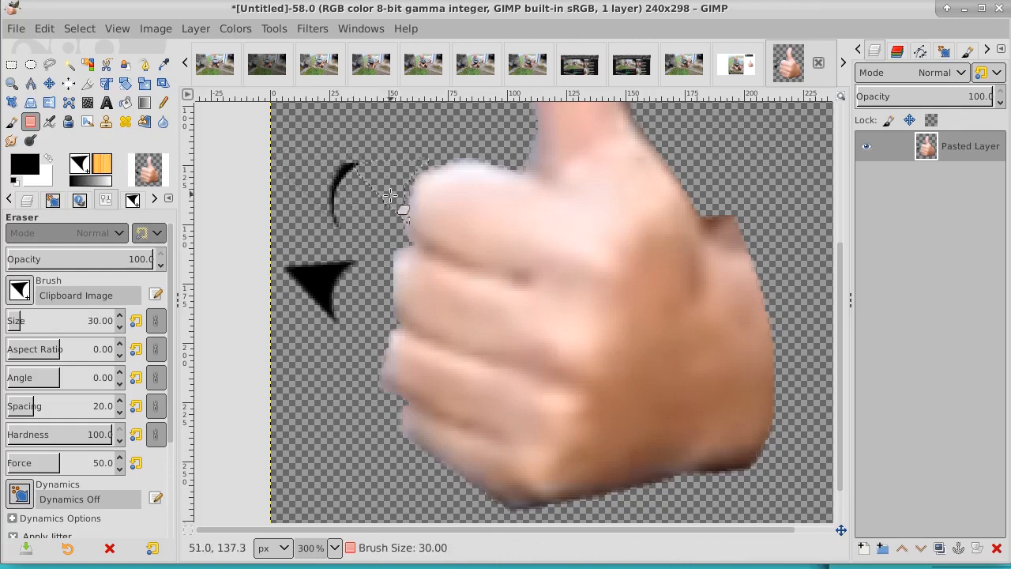
key("bracketleft")
key("bracketleft")
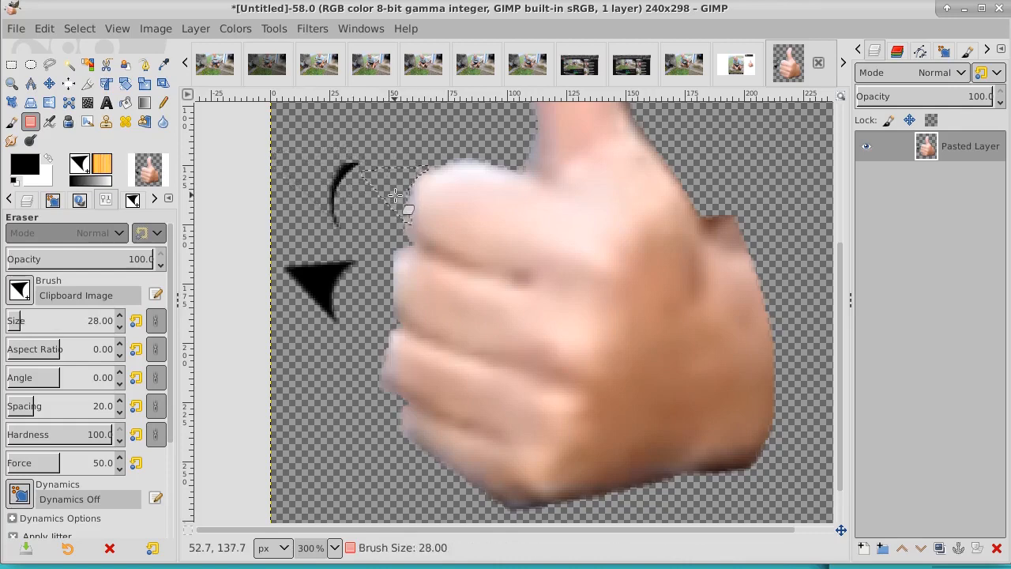
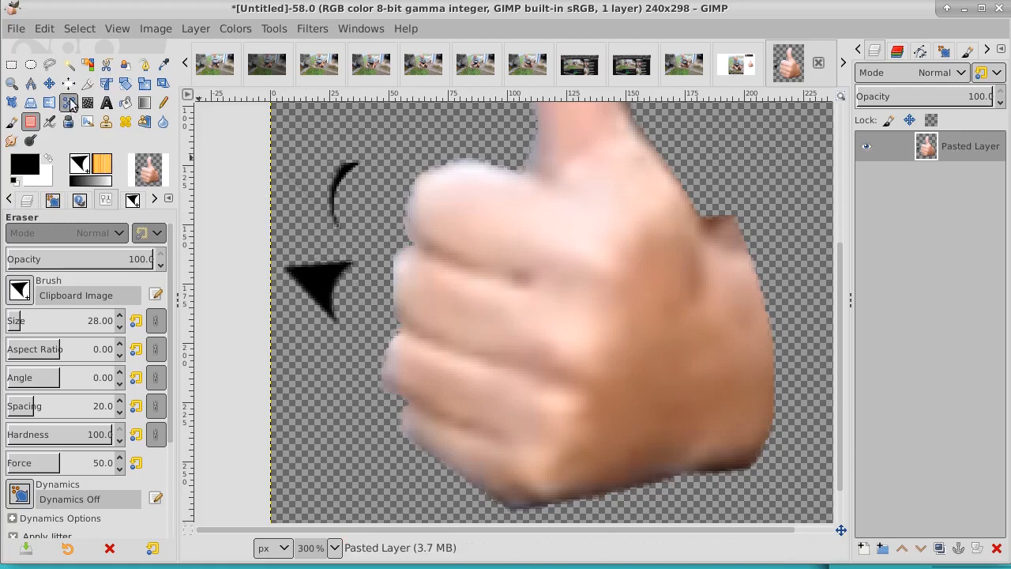
Select the area containing the remaining black shapes with a rectangle, delete its contents and clear the selection
left_click(12, 64)
left_click_drag(271, 132, 357, 317)
key("Delete")
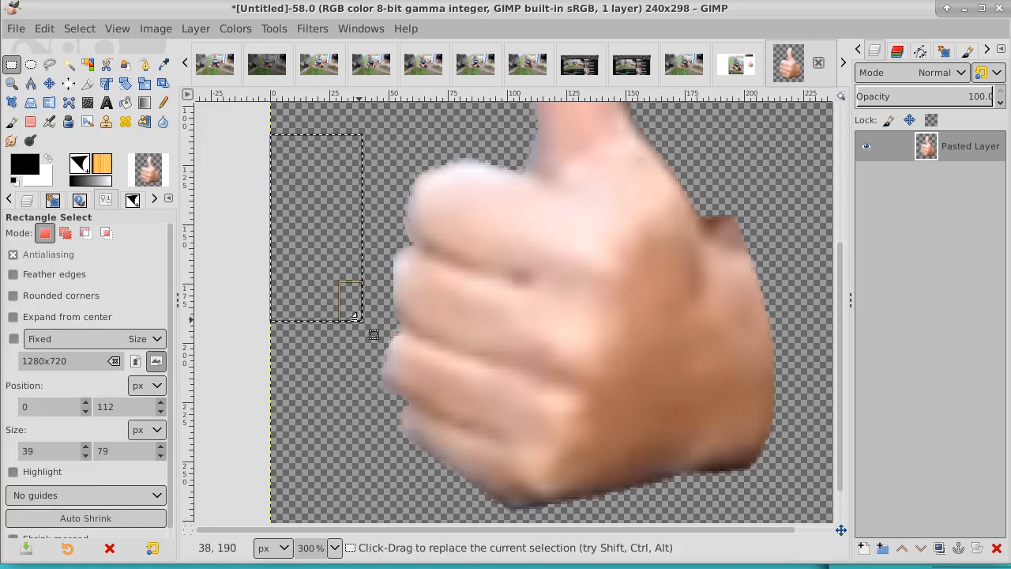
left_click(82, 29)
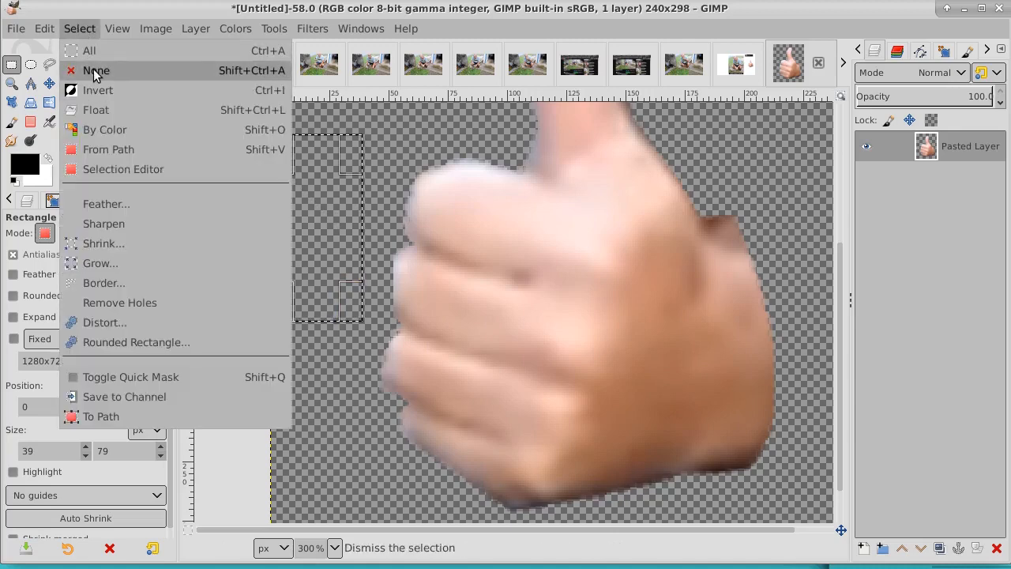
left_click(91, 70)
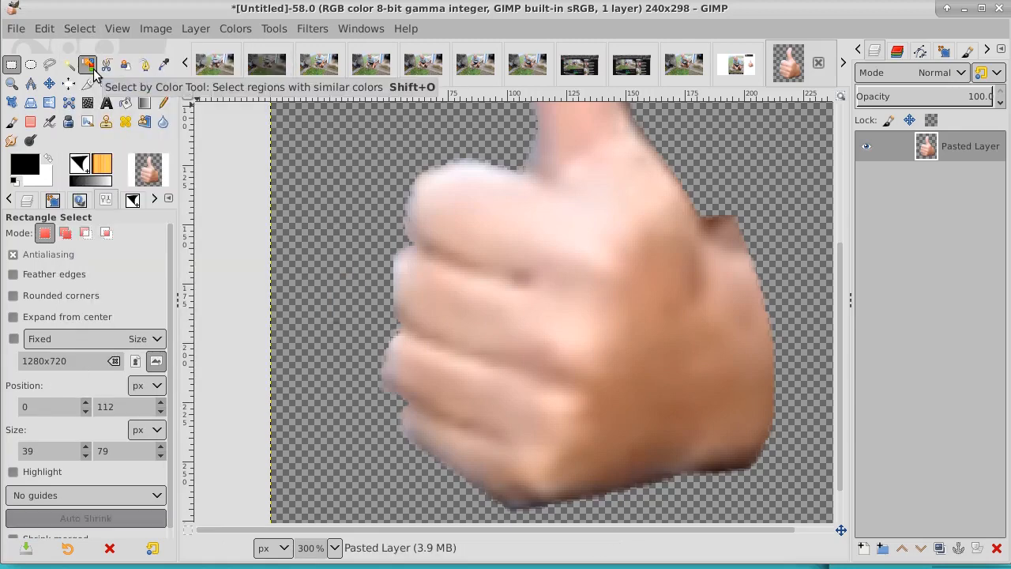
Smudge the second finger's edge outward, and trim it to a rounded tip with the Eraser's Clipboard Image brush at size 28
left_click(11, 141)
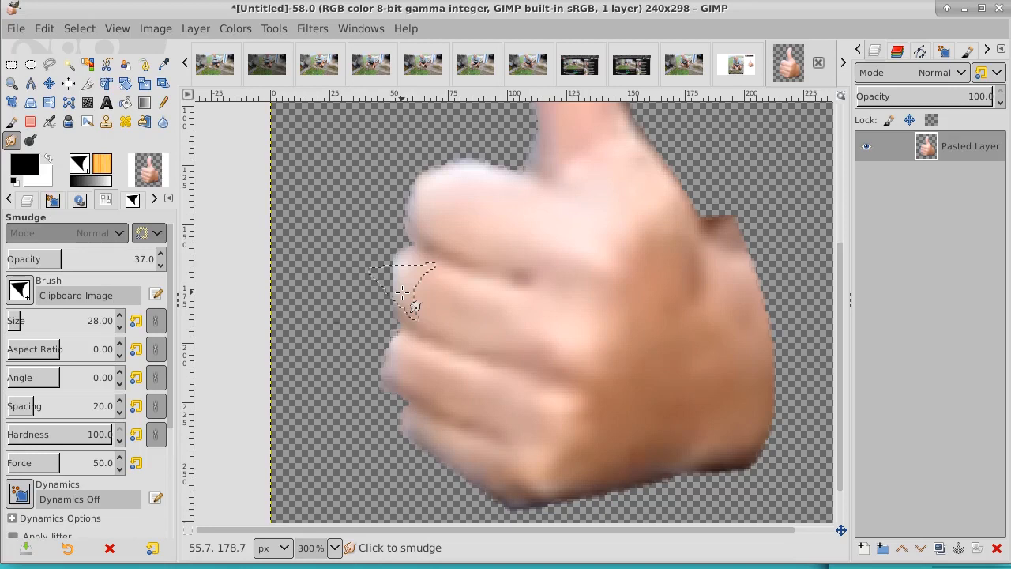
left_click_drag(368, 293, 403, 293)
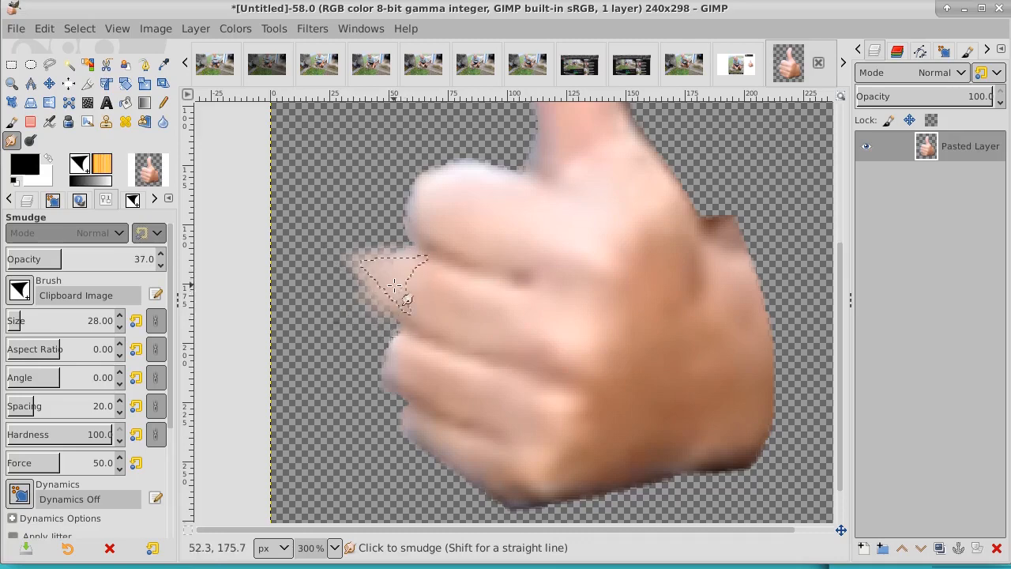
left_click(30, 124)
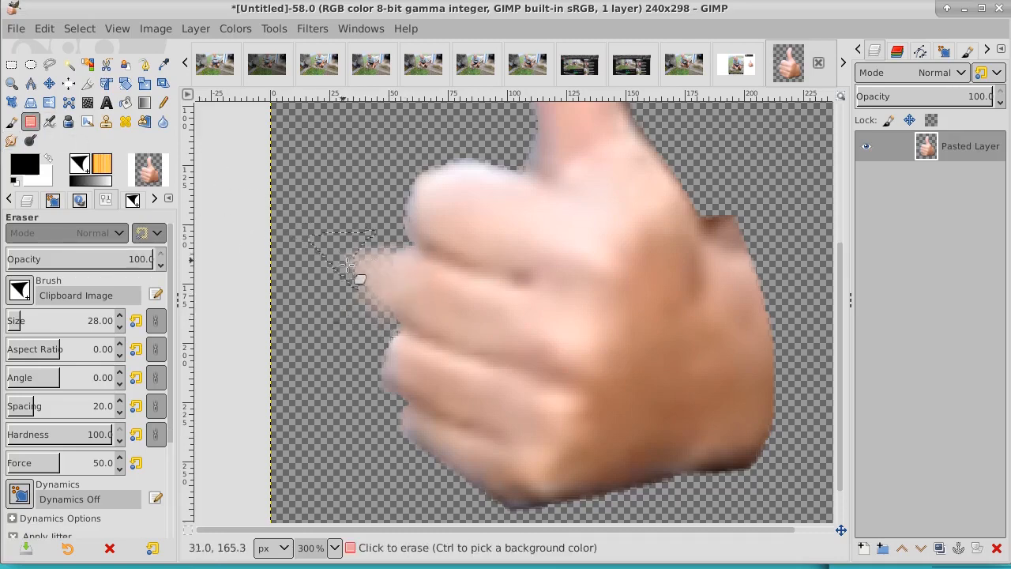
left_click(374, 273)
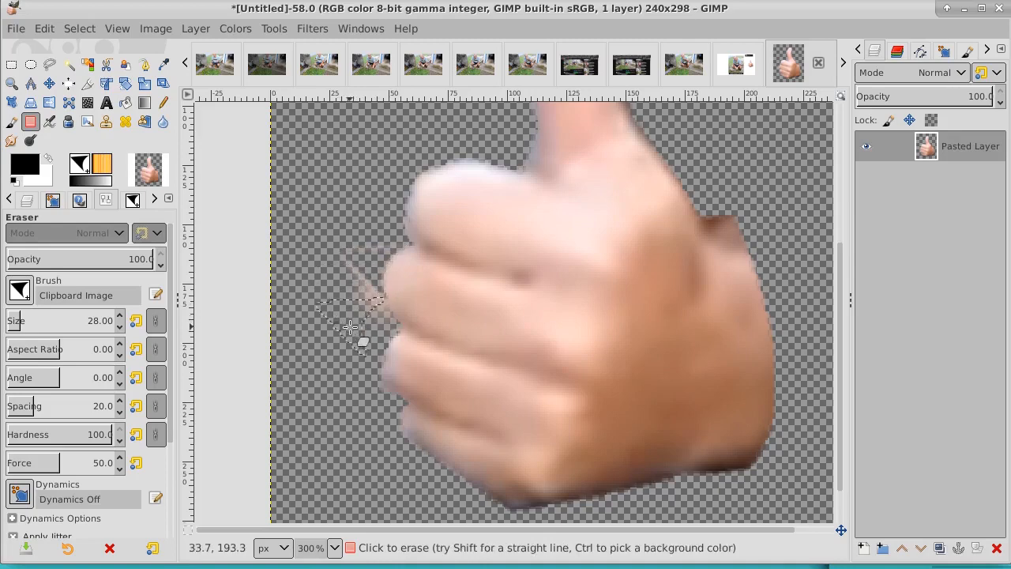
left_click(362, 259)
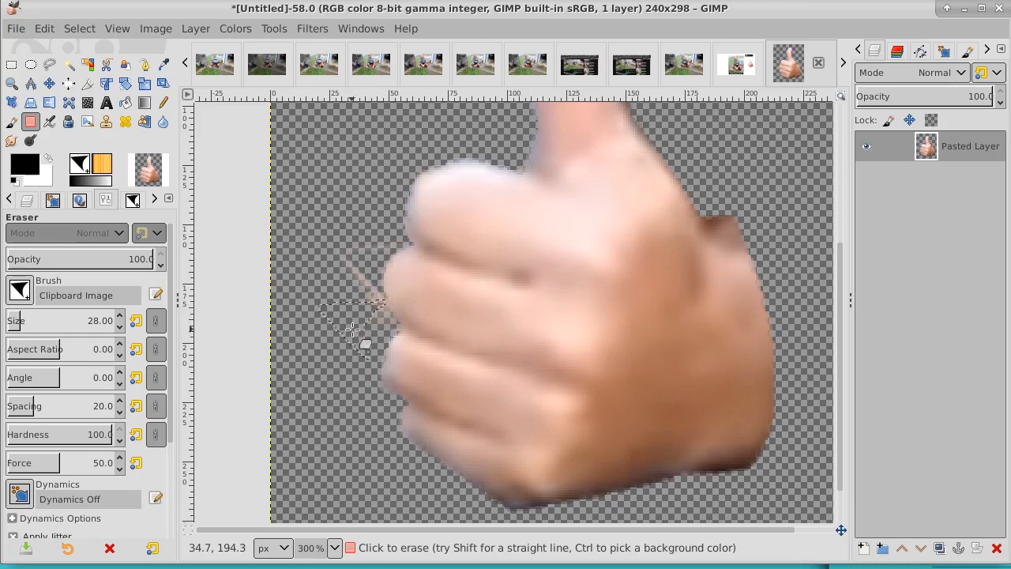
Switch the Eraser to the 2. Hardness 100 brush at size 51 and erase the smudge remnants beside the second finger
left_click(20, 290)
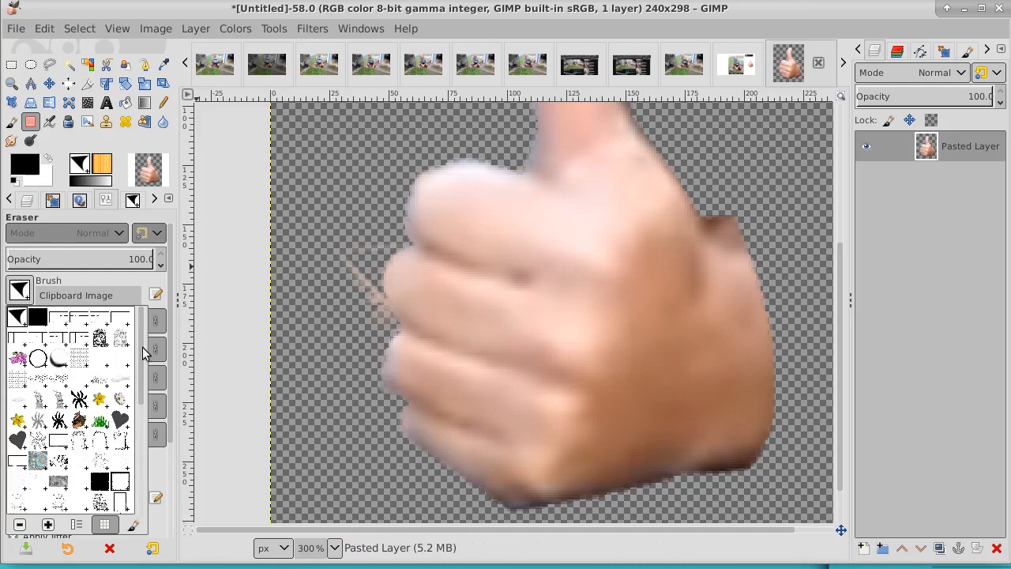
scroll(145, 397, "down", 1)
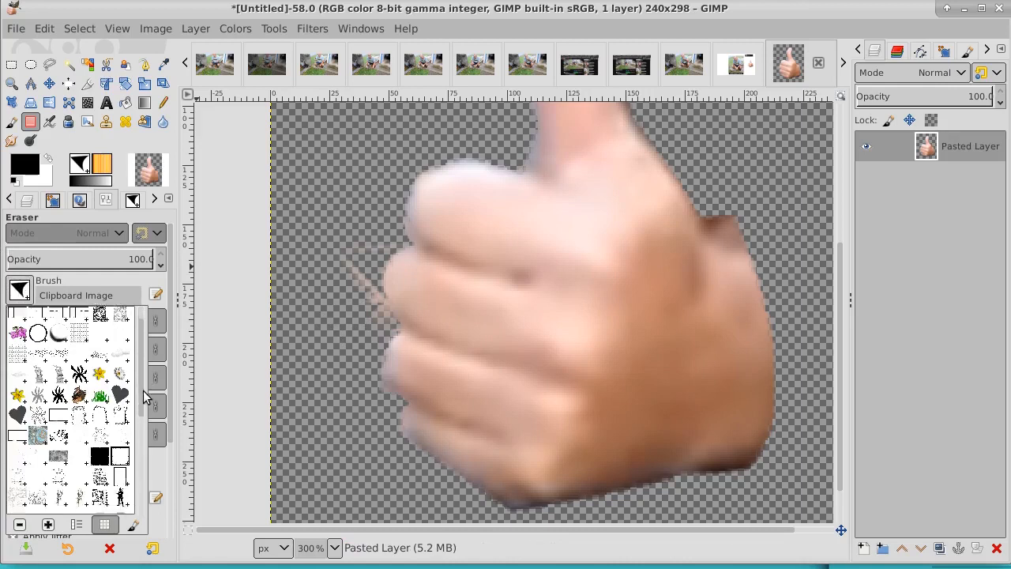
scroll(145, 397, "up", 5)
left_click(43, 397)
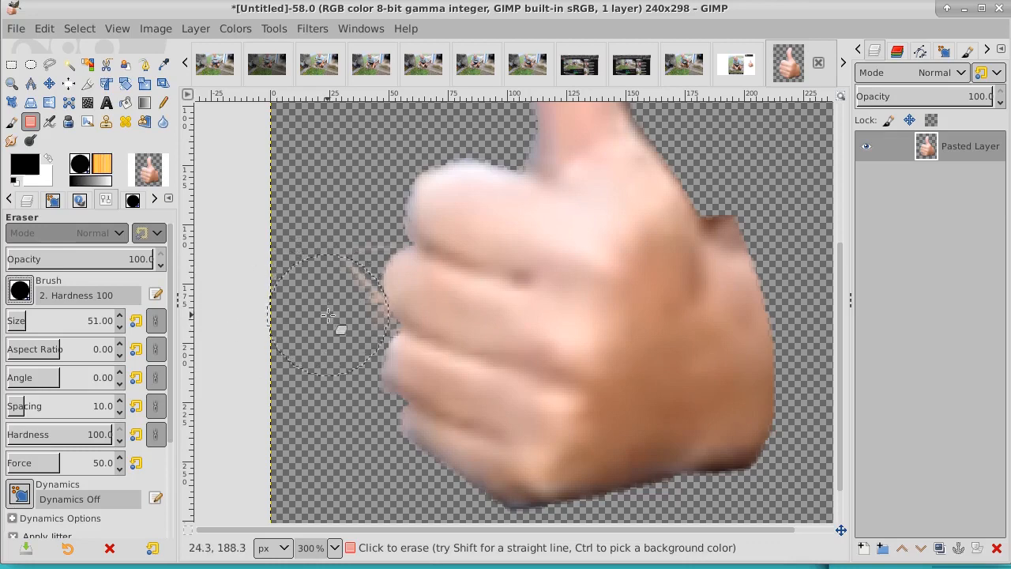
mouse_move(328, 315)
left_mouse_down()
mouse_move(339, 332)
mouse_move(336, 229)
left_mouse_up()
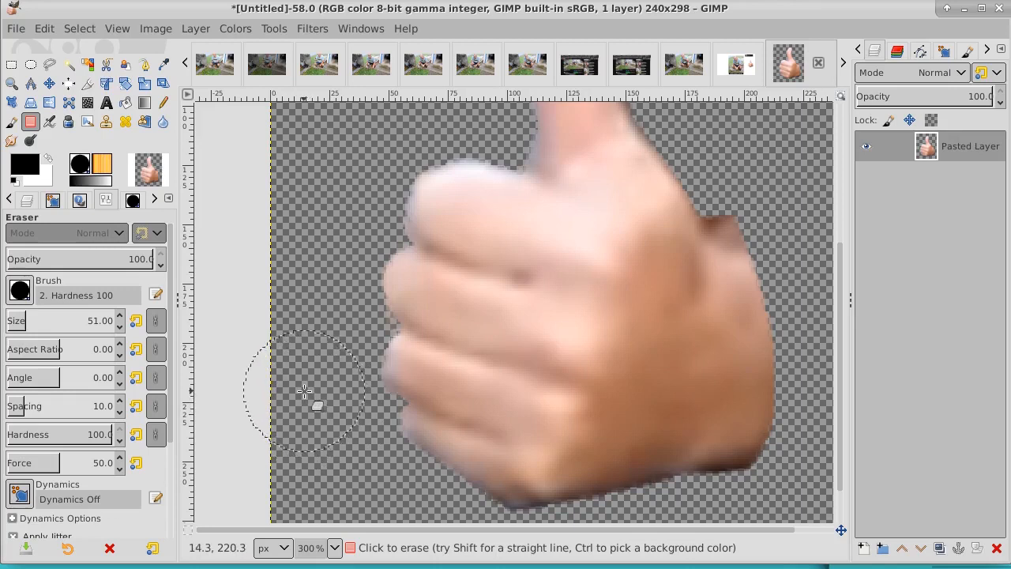
Apply Sharpen (Unsharp Mask) to the hand layer with a slightly increased radius and an amount of 0.500
left_click(12, 83)
left_click(355, 254)
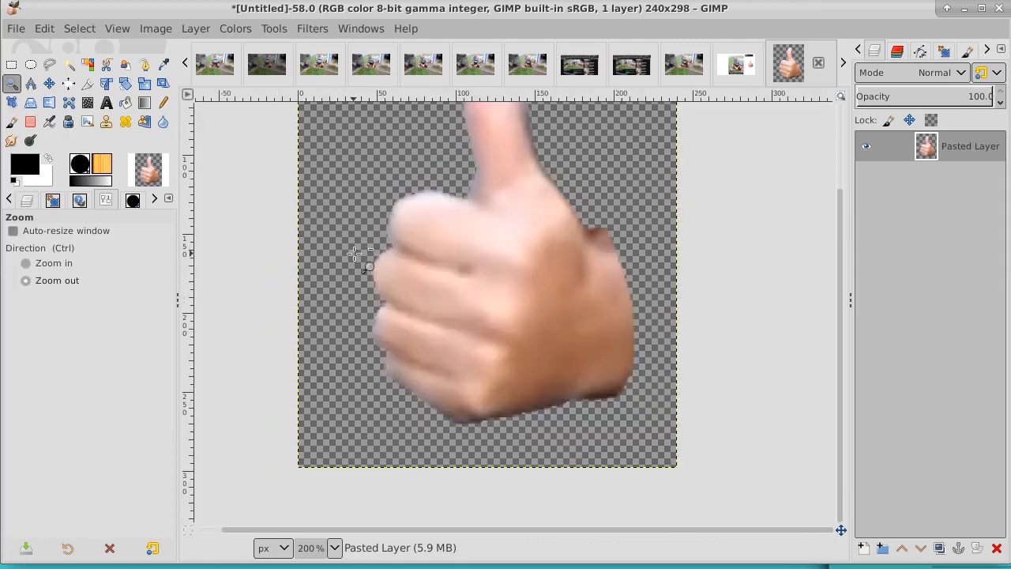
left_click(353, 255)
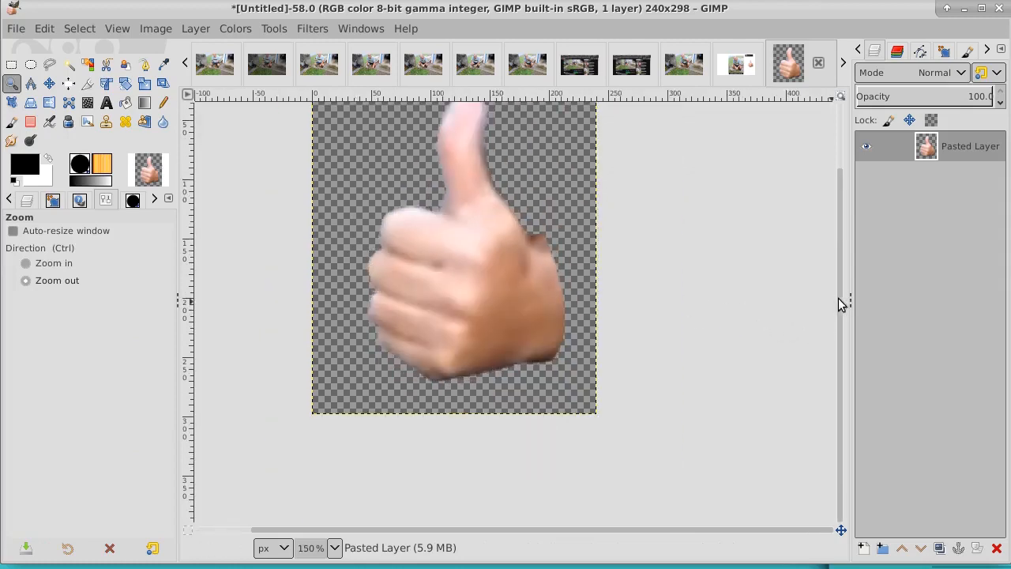
scroll(840, 269, "up", 3)
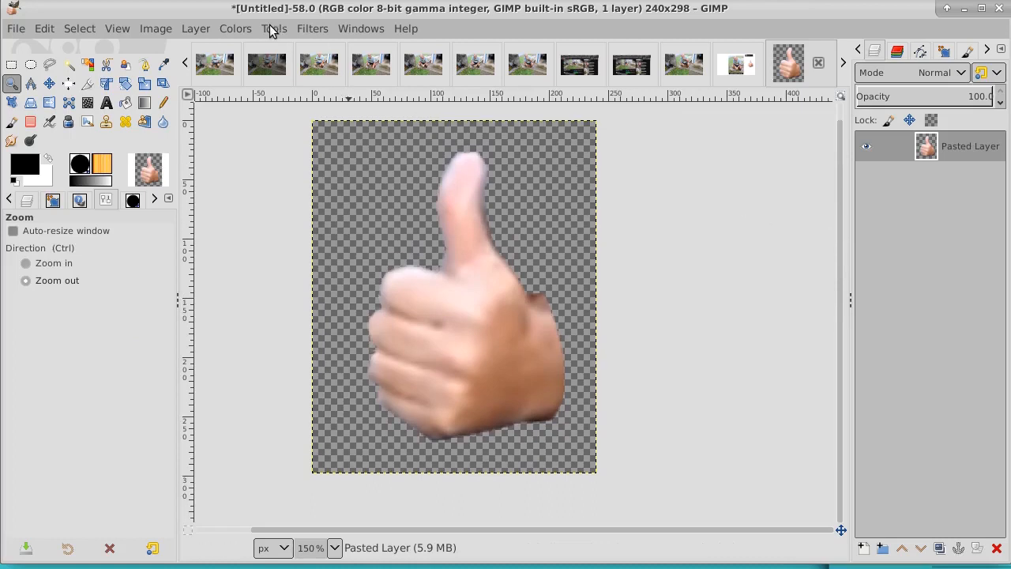
left_click(307, 28)
mouse_move(347, 163)
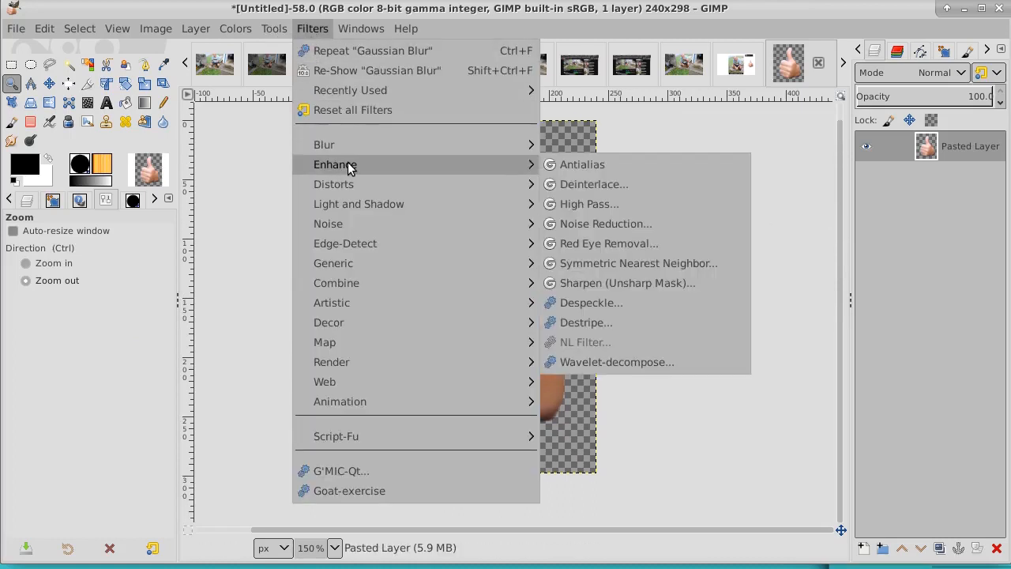
left_click(590, 284)
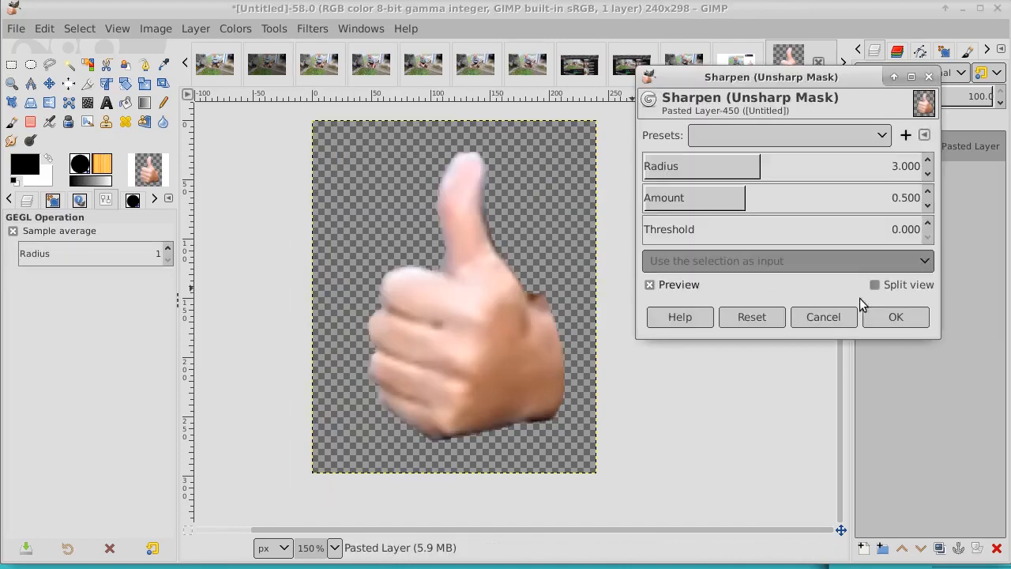
left_click(928, 160)
left_click(898, 316)
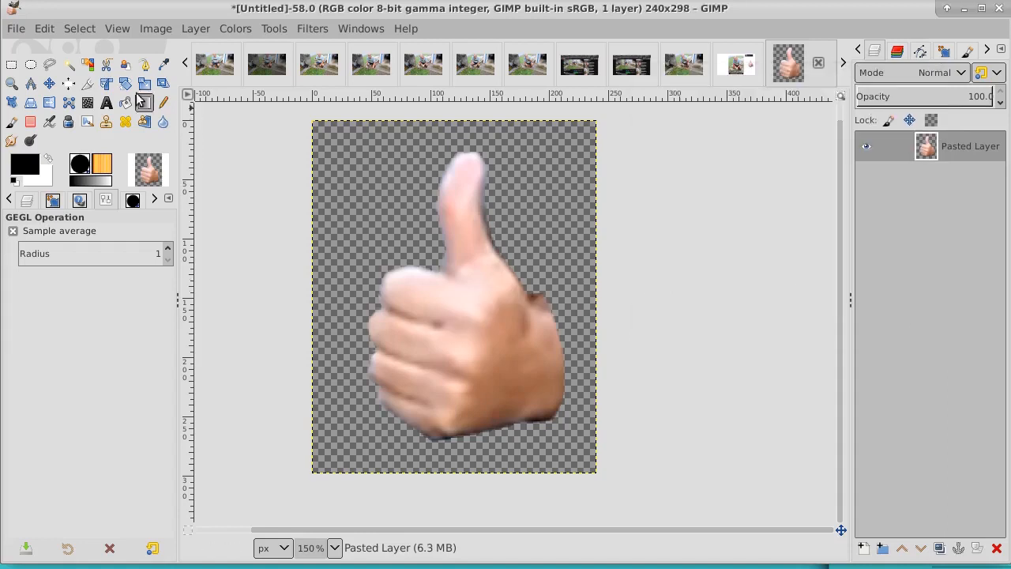
Copy the sharpened layer and convert the image to indexed colors using an optimum palette of 9 colors without dithering
left_click(45, 28)
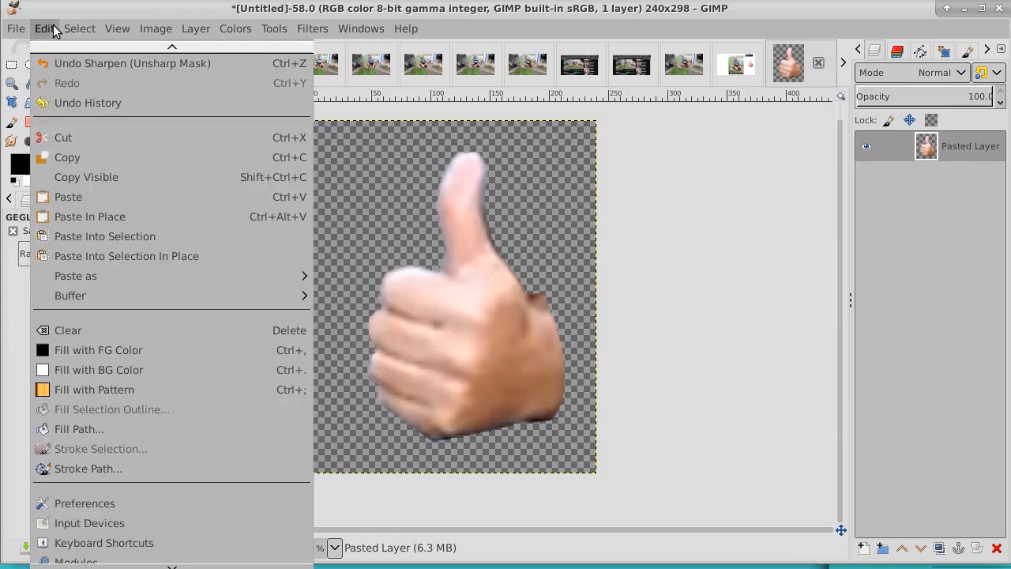
left_click(72, 158)
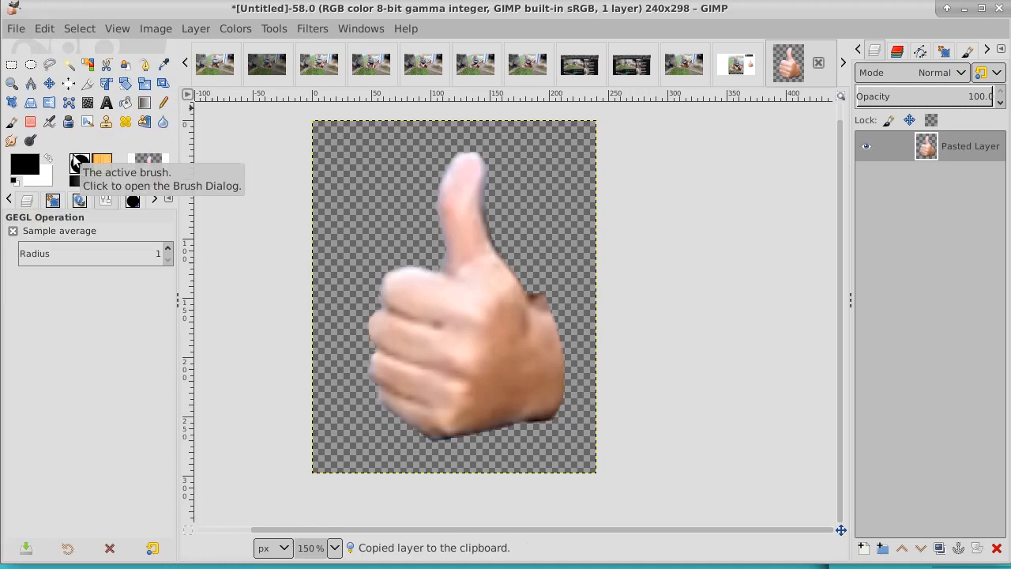
left_click(195, 29)
mouse_move(155, 28)
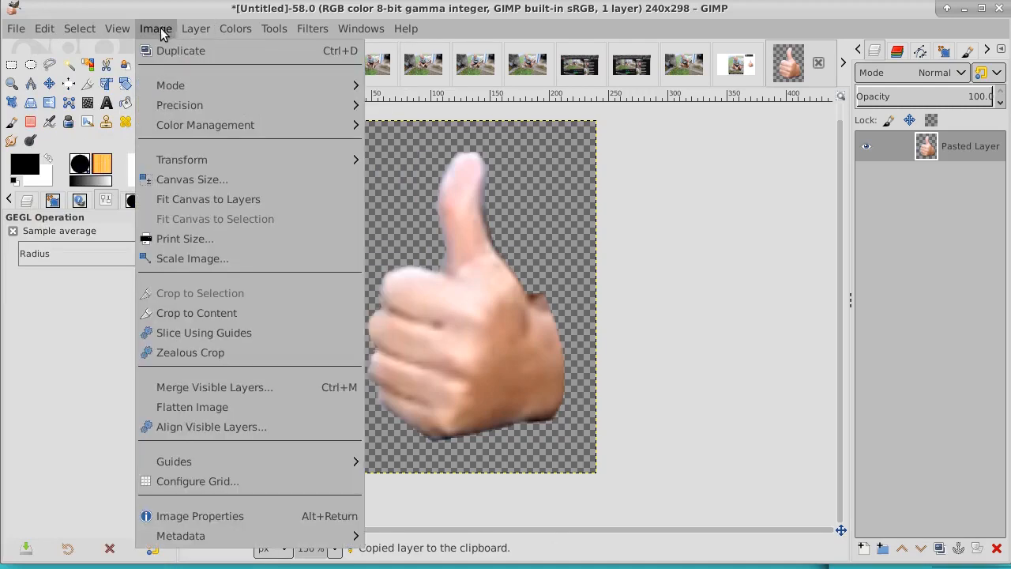
mouse_move(151, 85)
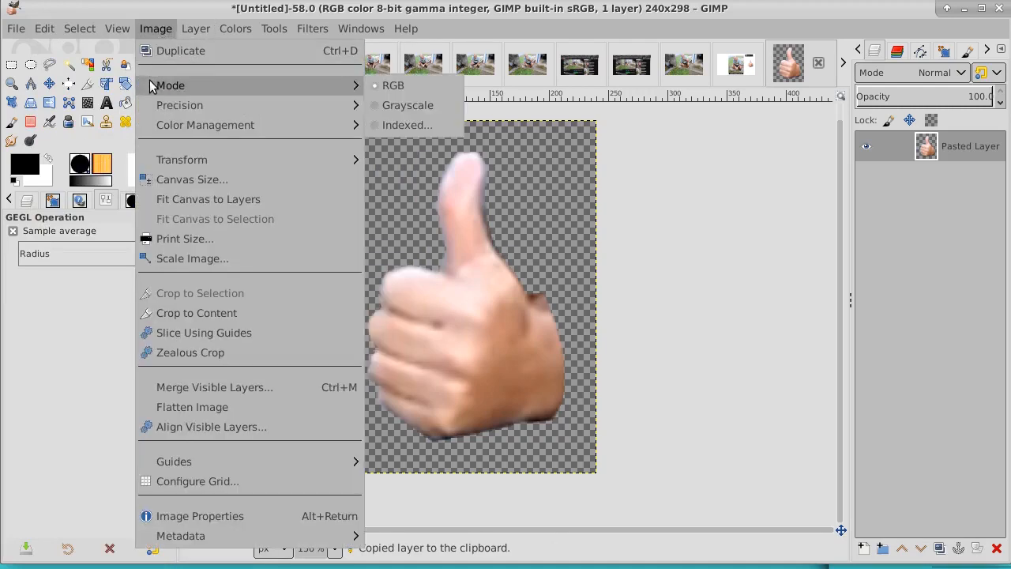
left_click(410, 124)
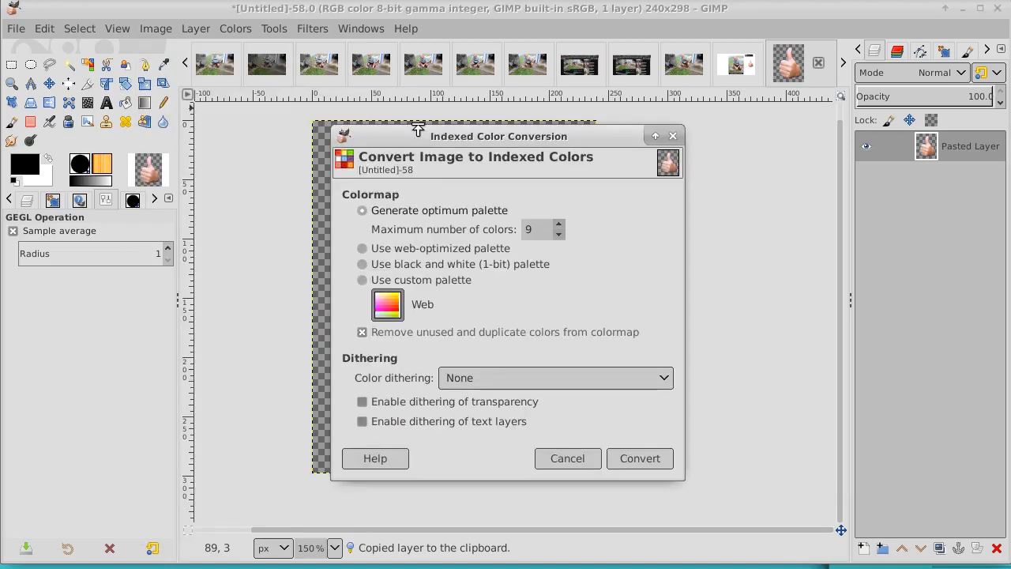
left_click(641, 458)
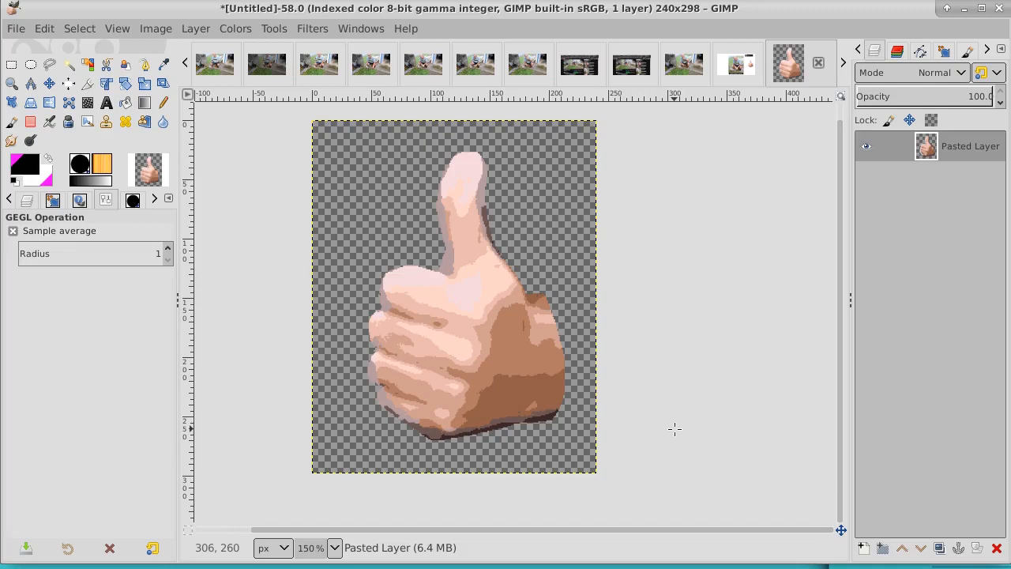
Fuzzy-select the transparent background, invert the selection to the hand and copy it
left_click(69, 64)
left_click(352, 163)
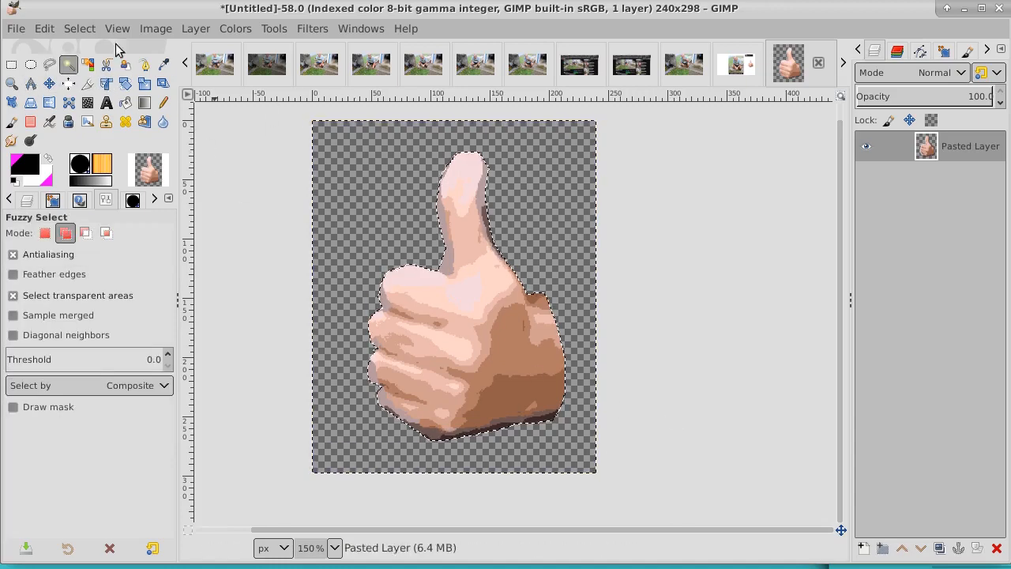
left_click(69, 30)
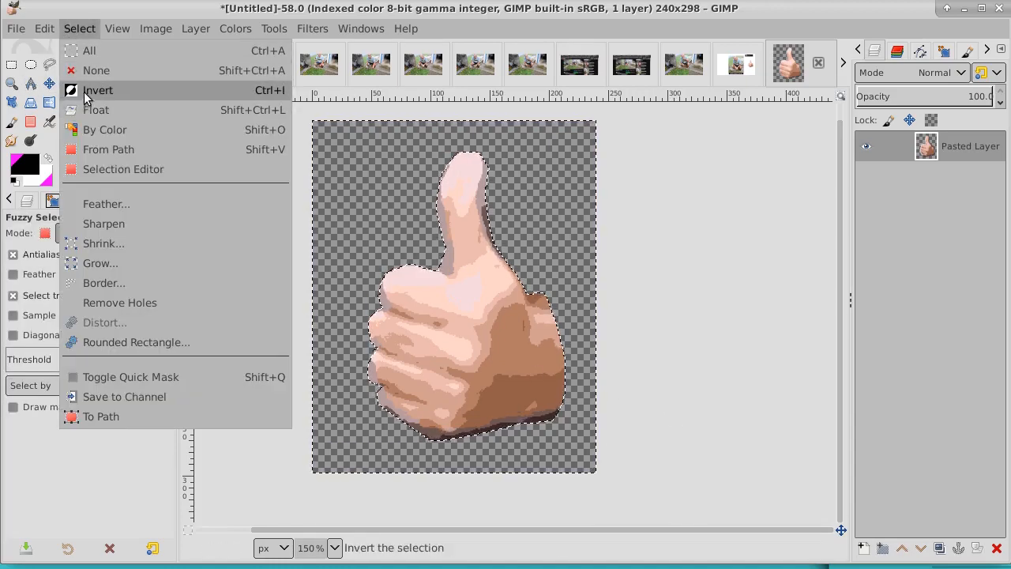
left_click(86, 94)
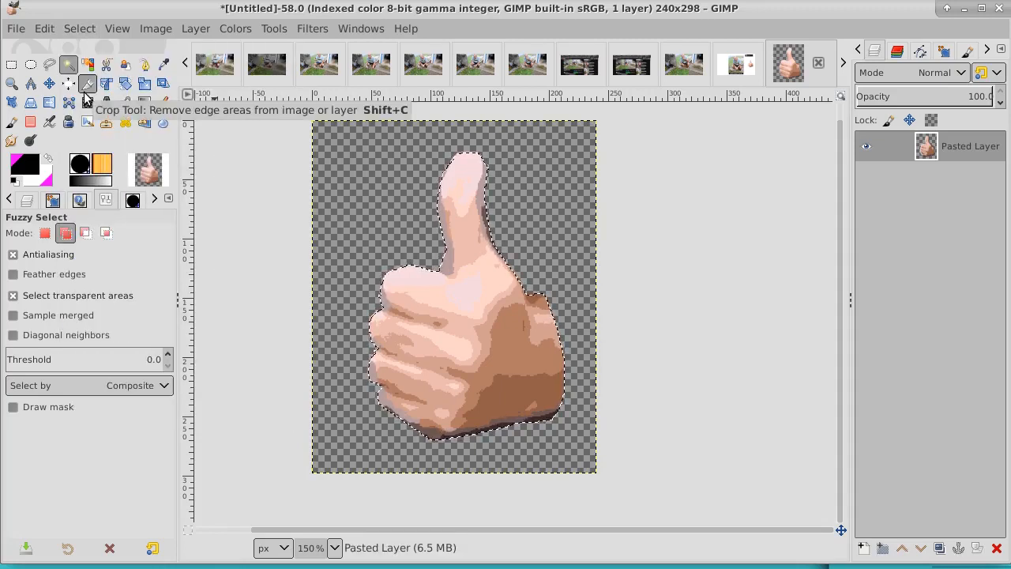
left_click(45, 30)
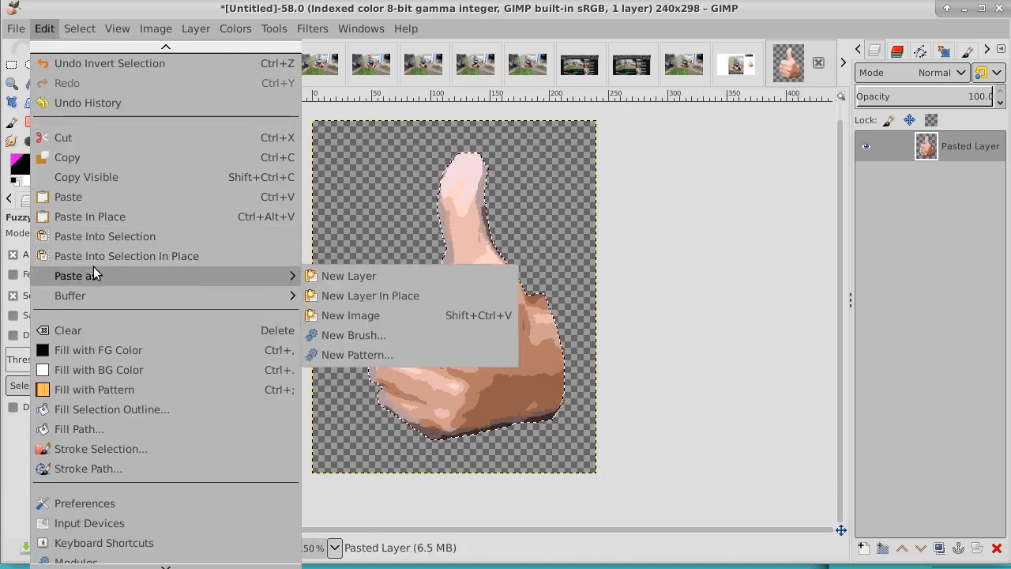
left_click(69, 157)
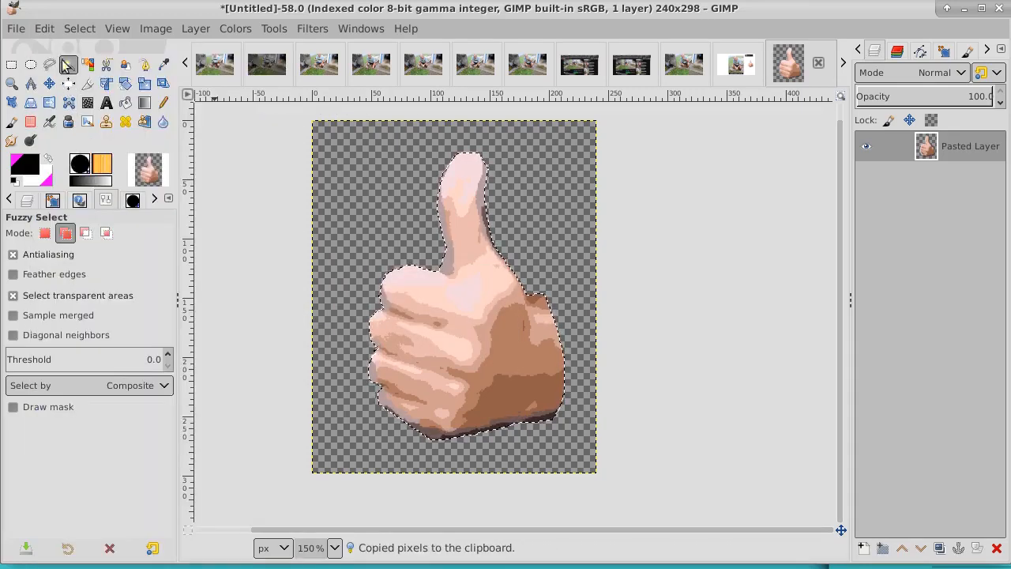
Paste the copied hand as a new brush and name the brush thumbsup
left_click(45, 29)
mouse_move(60, 274)
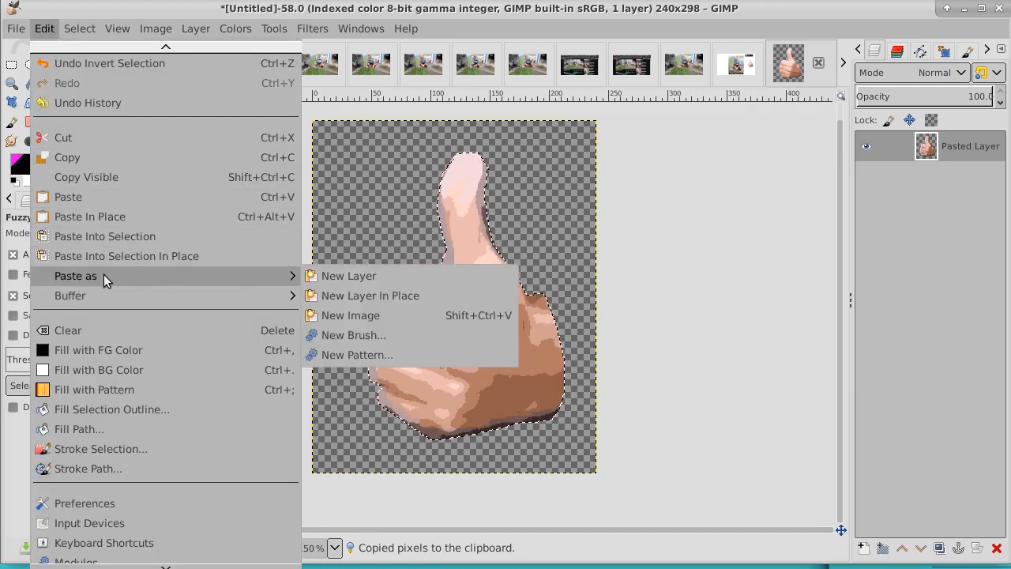
mouse_move(80, 28)
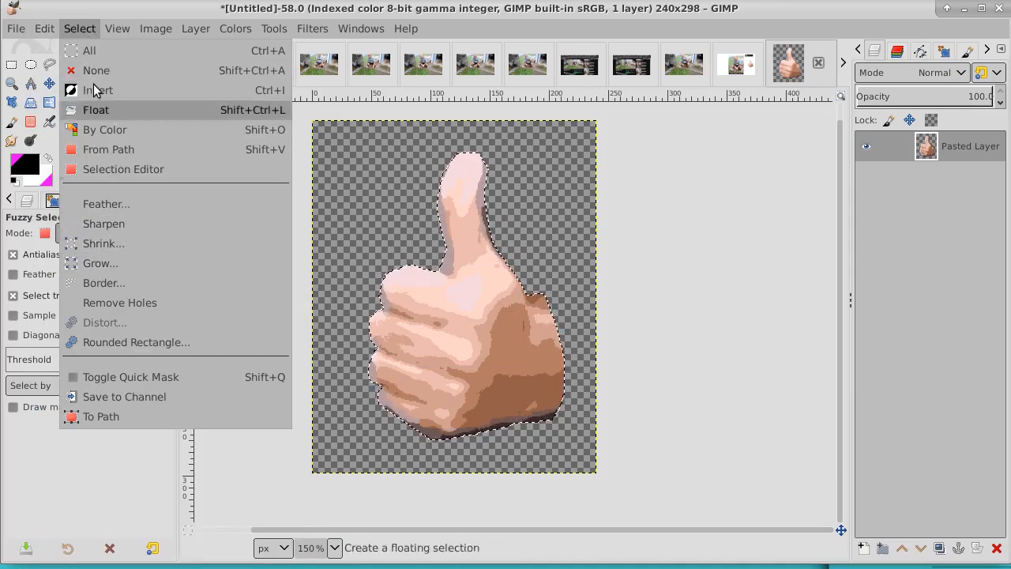
mouse_move(45, 29)
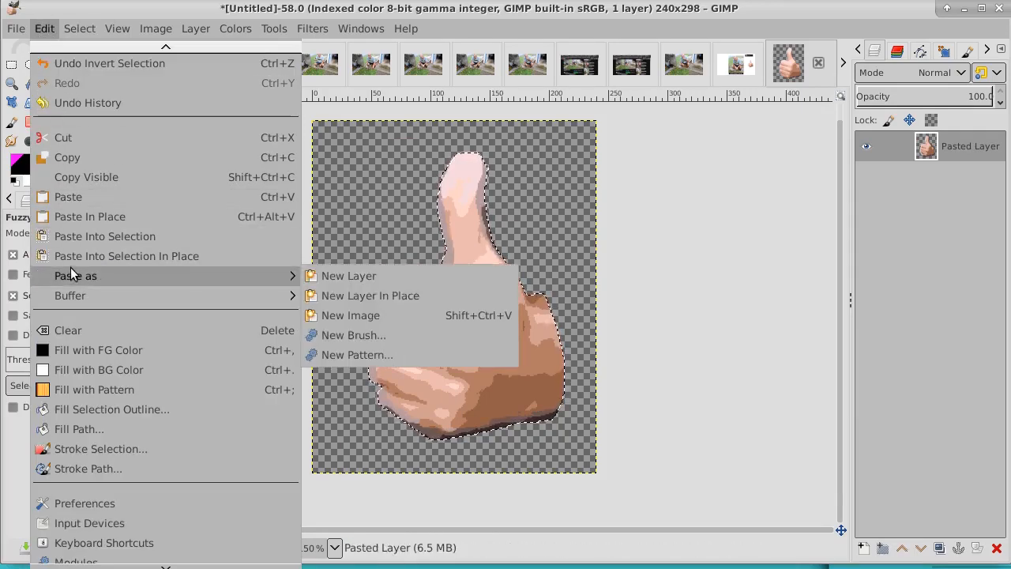
mouse_move(95, 276)
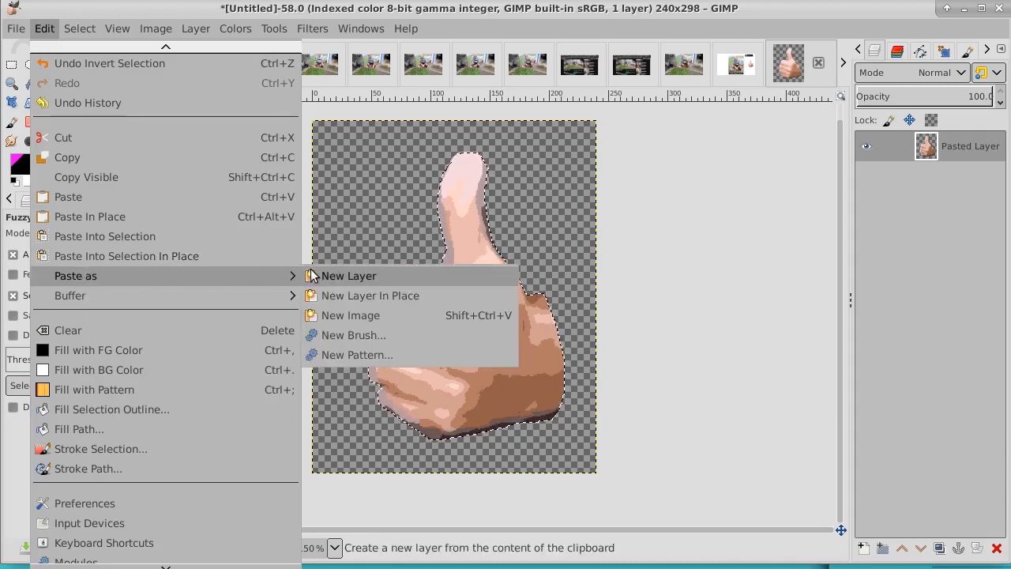
left_click(349, 332)
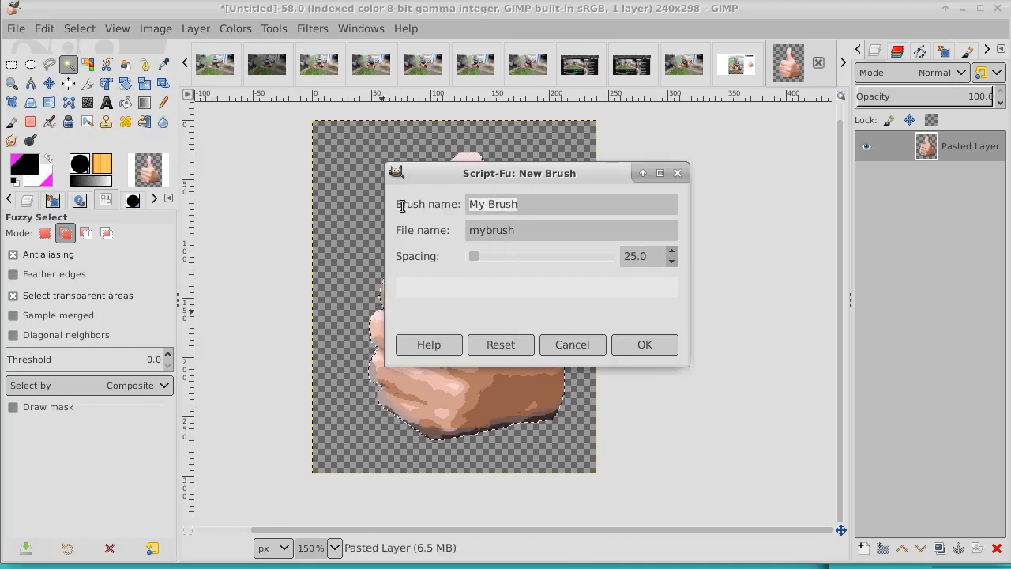
type("t")
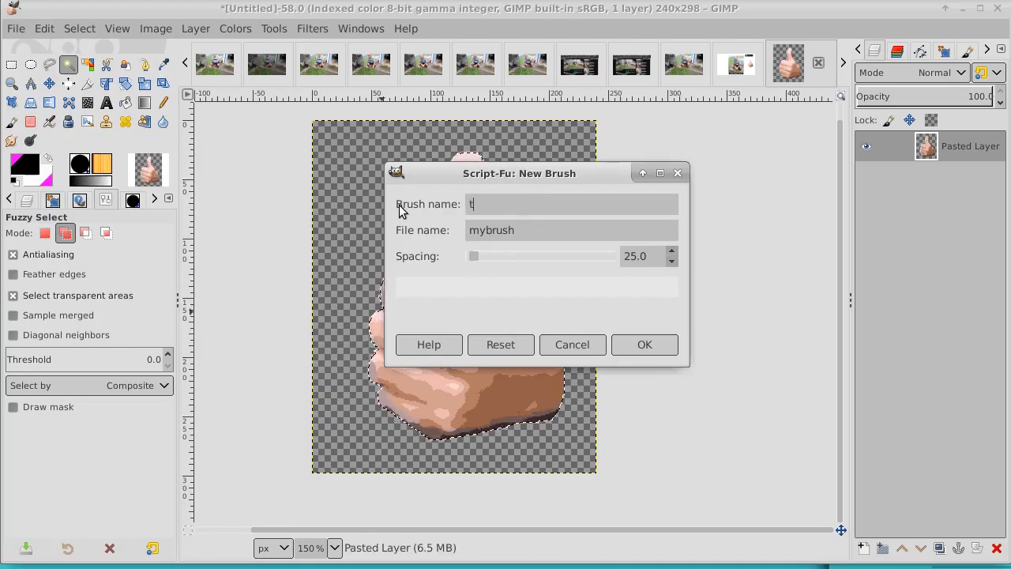
type("humsup")
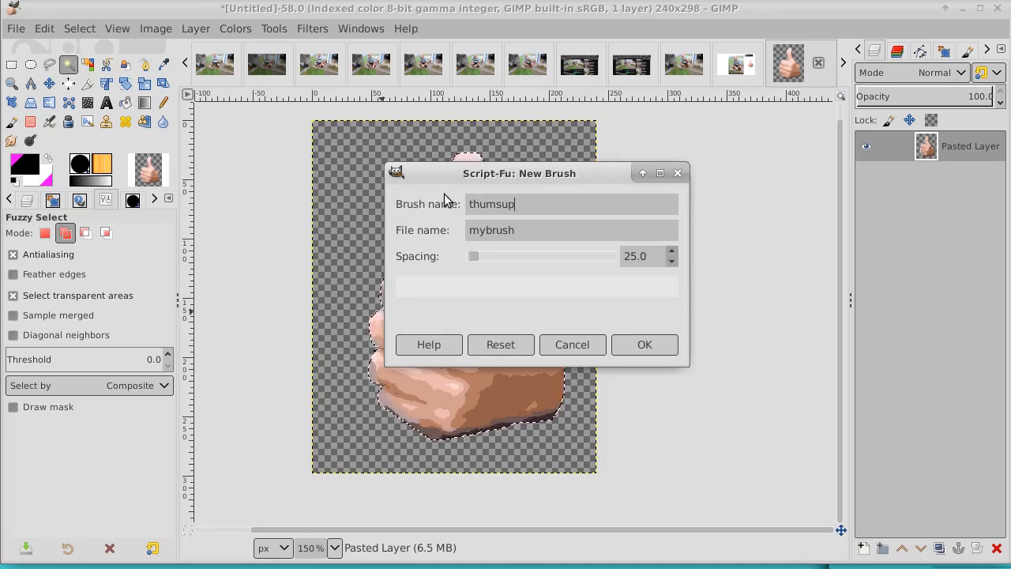
left_click(496, 205)
type("b")
Set the new brush's file name to thumbsup and create the brush with 25.0 spacing
left_click(535, 234)
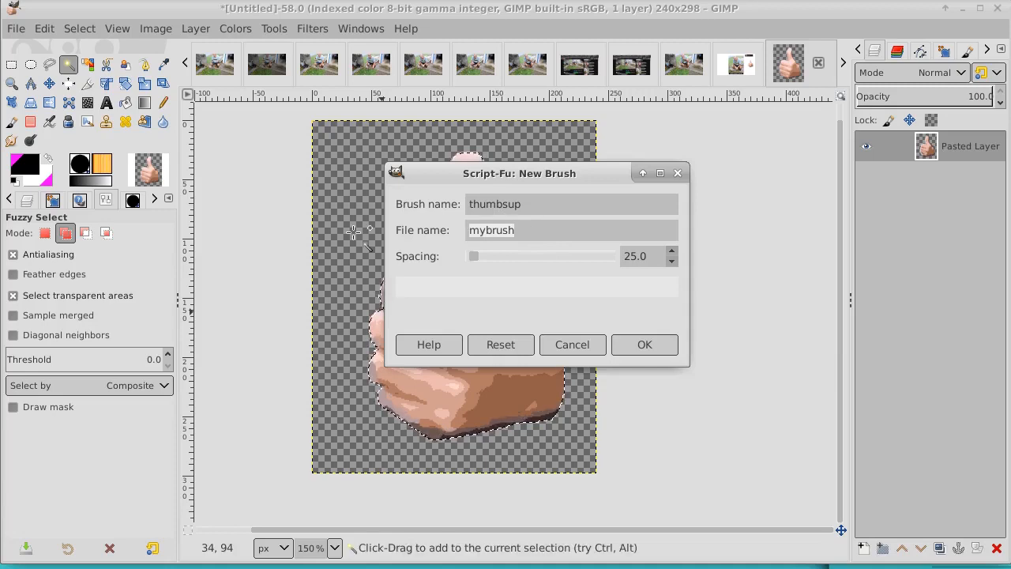
type("thum")
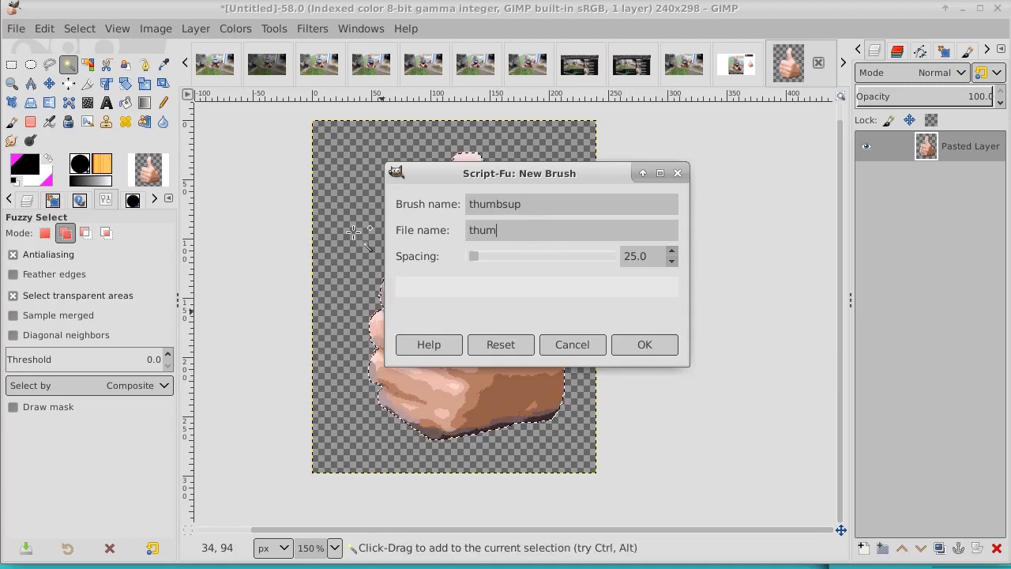
type("bn")
type("sup")
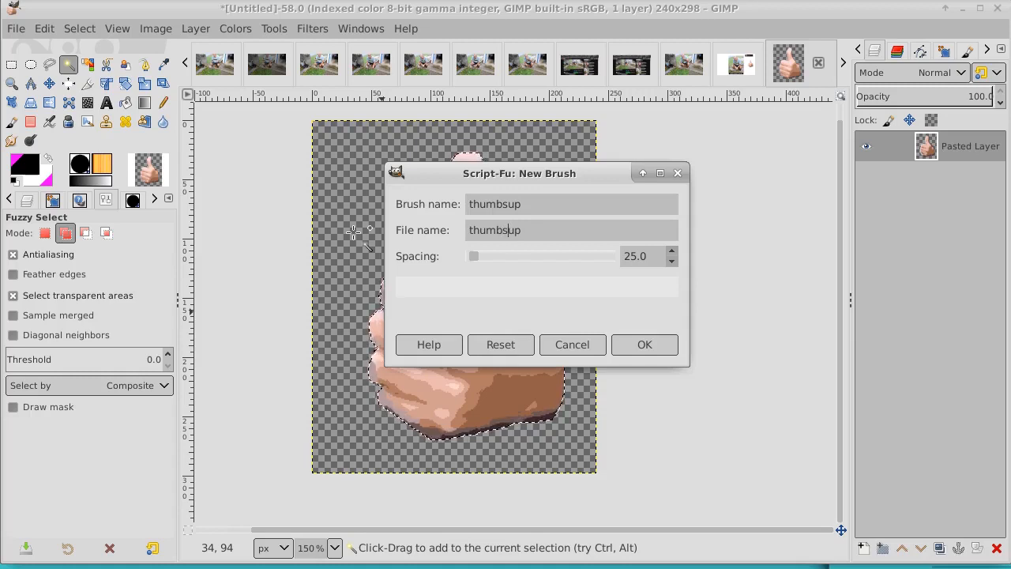
left_click(644, 346)
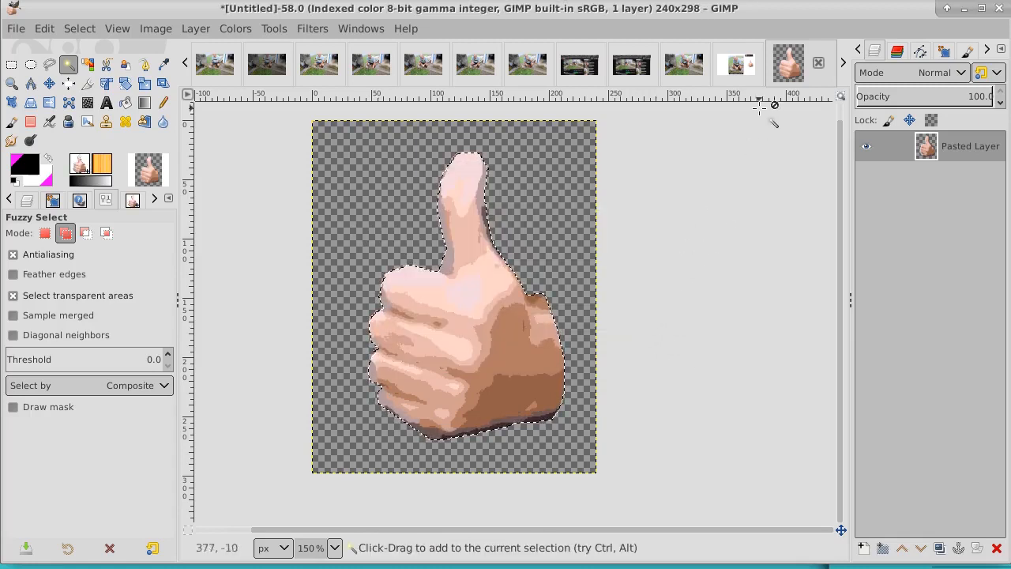
Switch to the 1280x720 Oysters and Beer composition and clear its selection
left_click(735, 66)
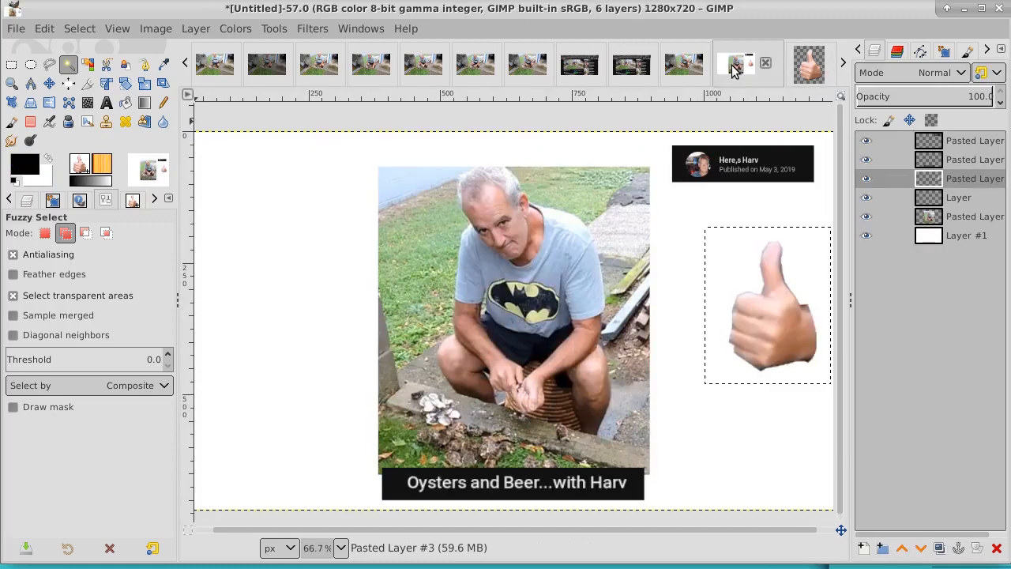
left_click(79, 30)
left_click(94, 71)
Stamp the thumbsup brush beside the photo on the empty side, once with the Paintbrush and once below it with the Pencil
left_click(12, 122)
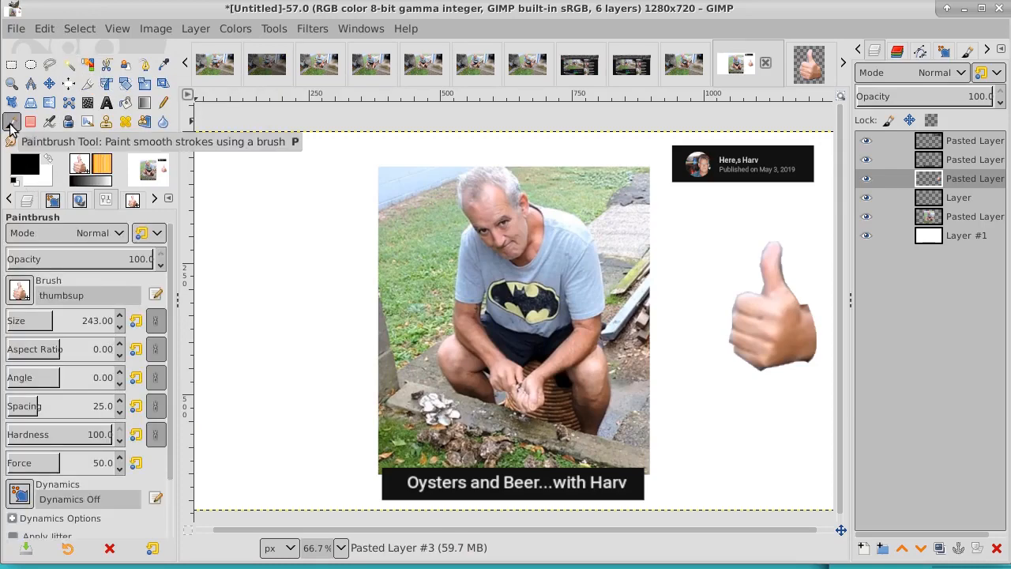
left_click(262, 261)
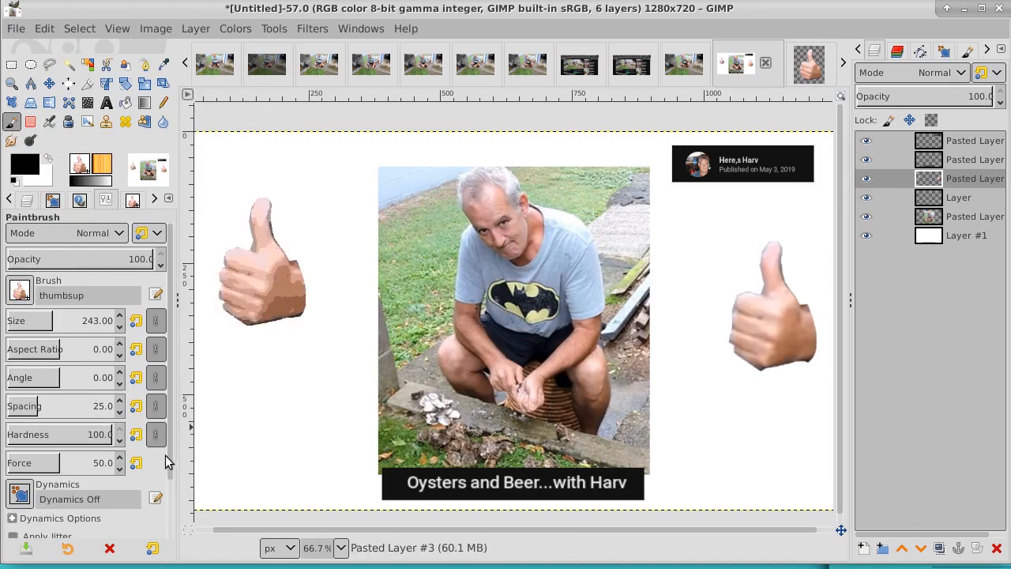
left_click(164, 103)
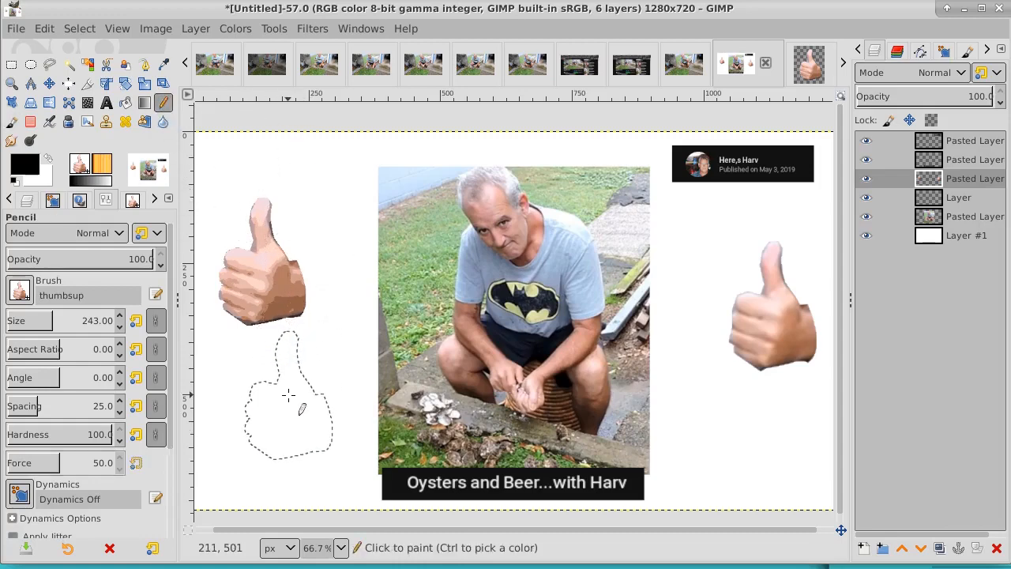
left_click(289, 395)
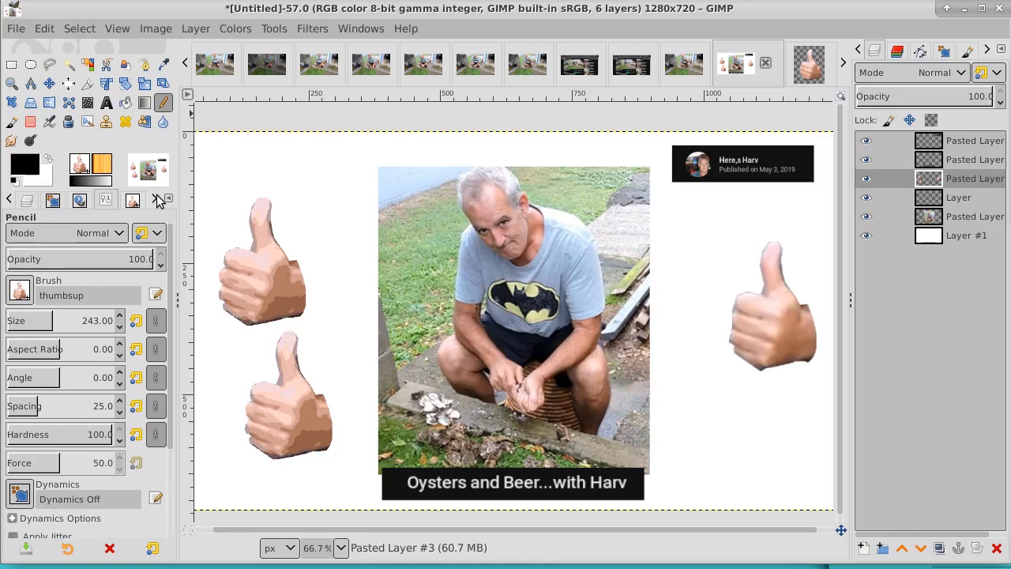
Clear all the hands from the selected layer and stamp a single thumbsup brush with the Pencil below the Here,s Harv label
left_click(865, 179)
left_click(865, 179)
left_click(865, 179)
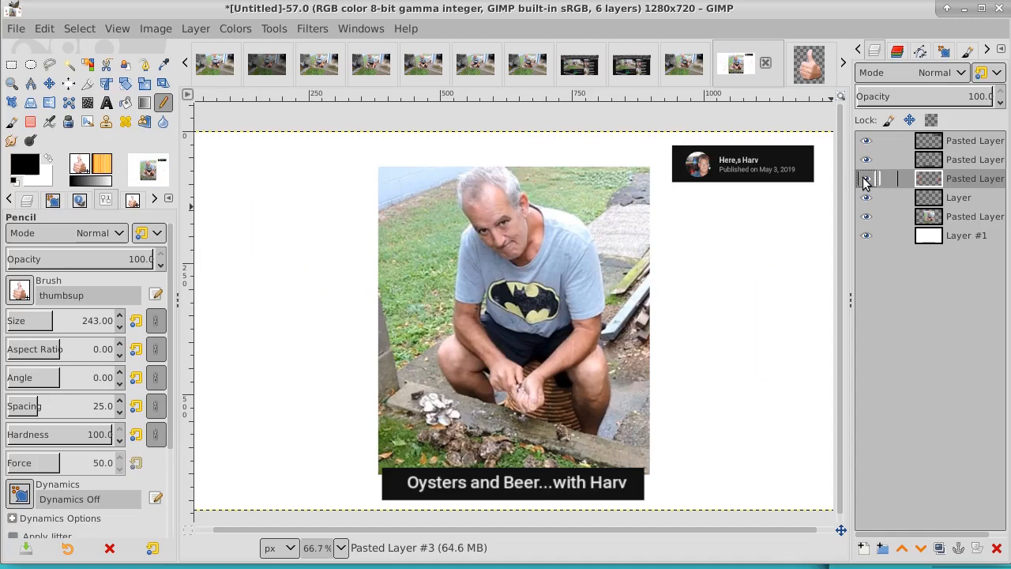
left_click(758, 296)
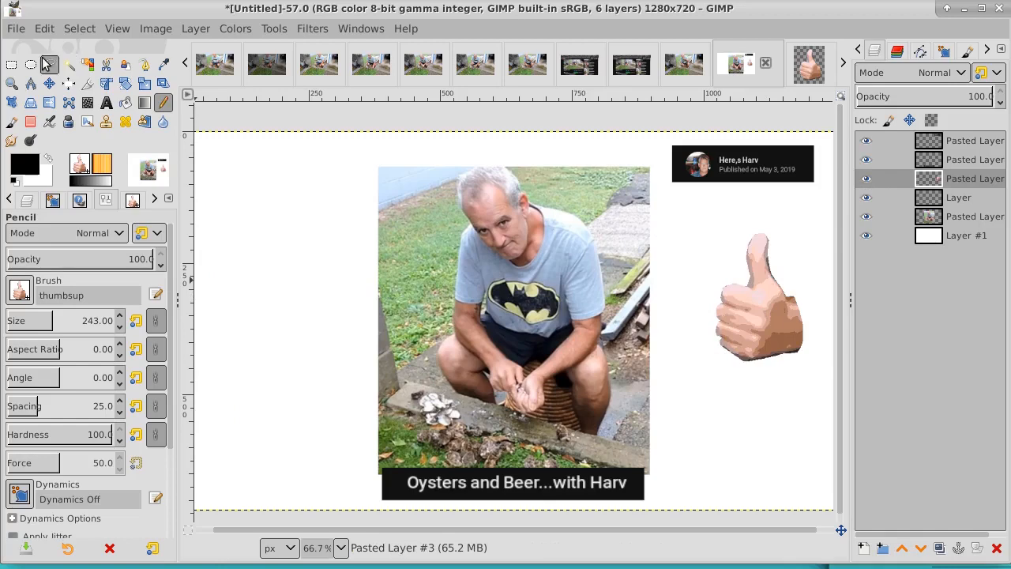
Fuzzy-select the transparent area around the stamped hand and invert the selection to the hand
left_click(68, 64)
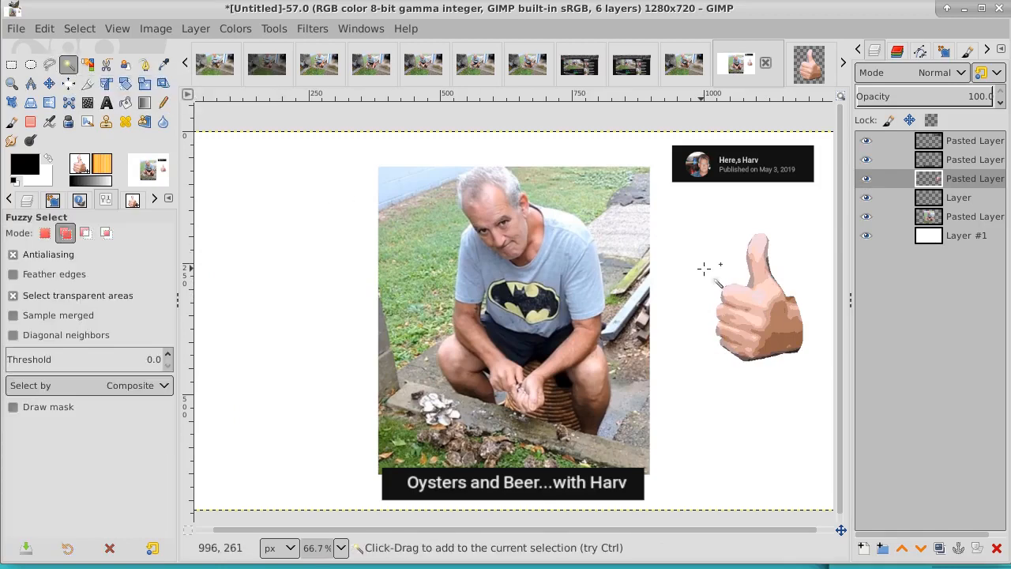
left_click(707, 266)
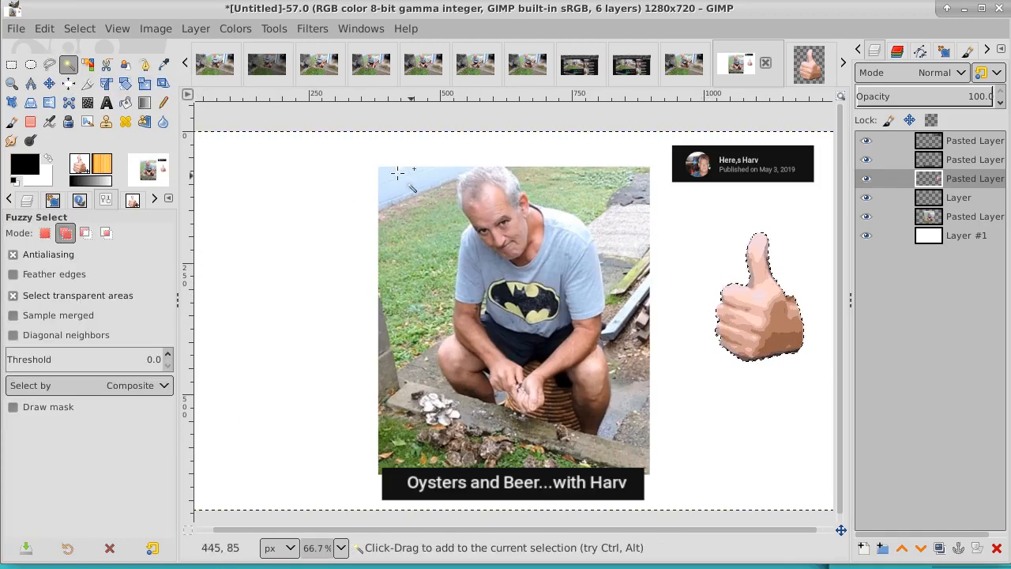
left_click(82, 29)
left_click(92, 90)
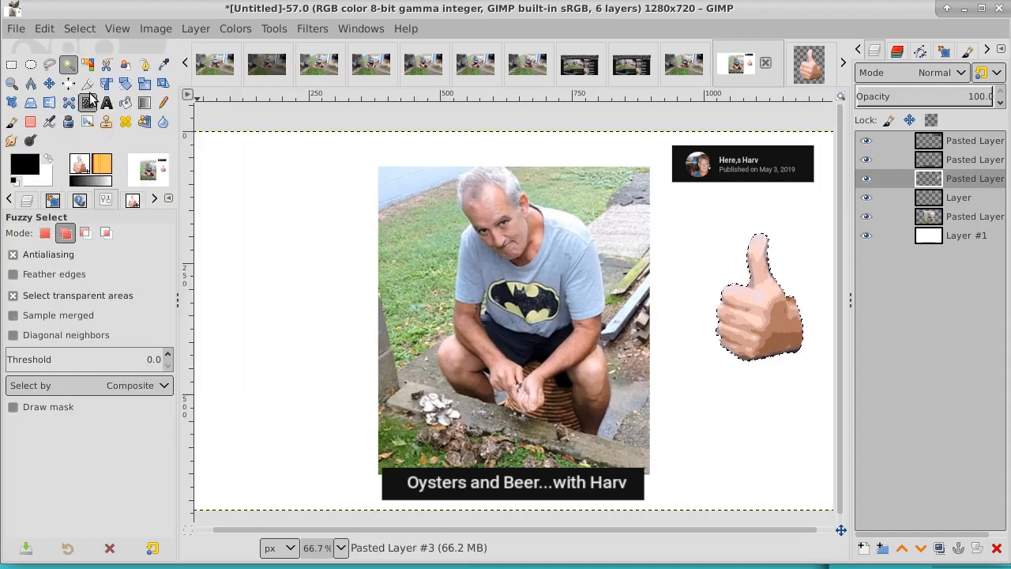
Bucket-fill the hand-shaped selection with black on the empty layer beneath the hand and remove the selection
left_click(970, 201)
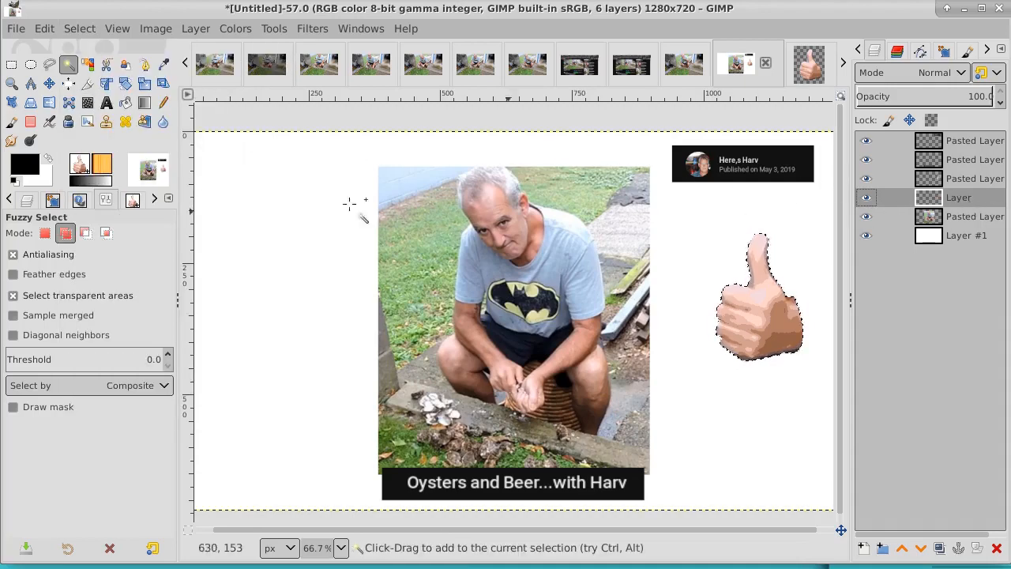
left_click(125, 102)
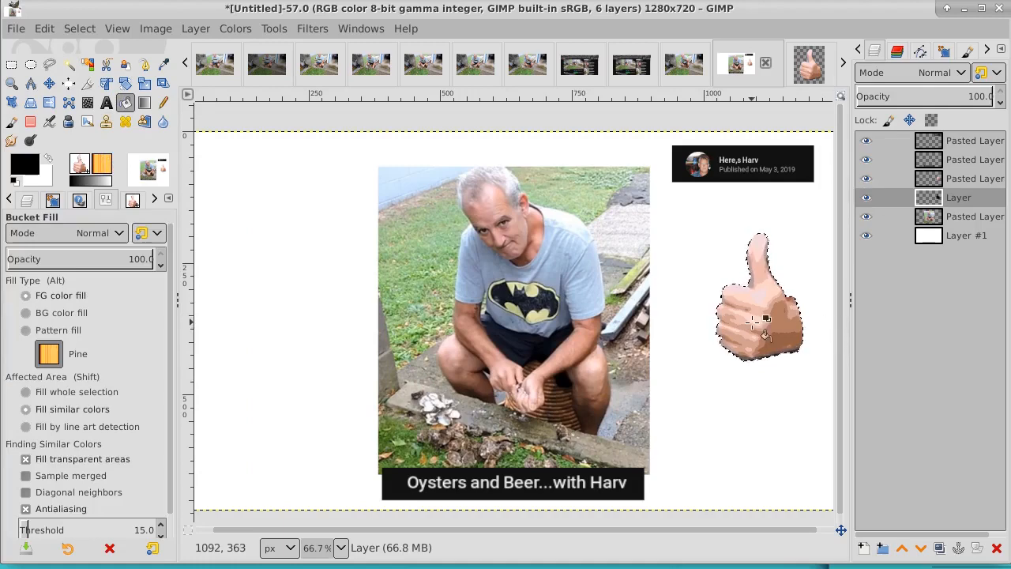
left_click(78, 30)
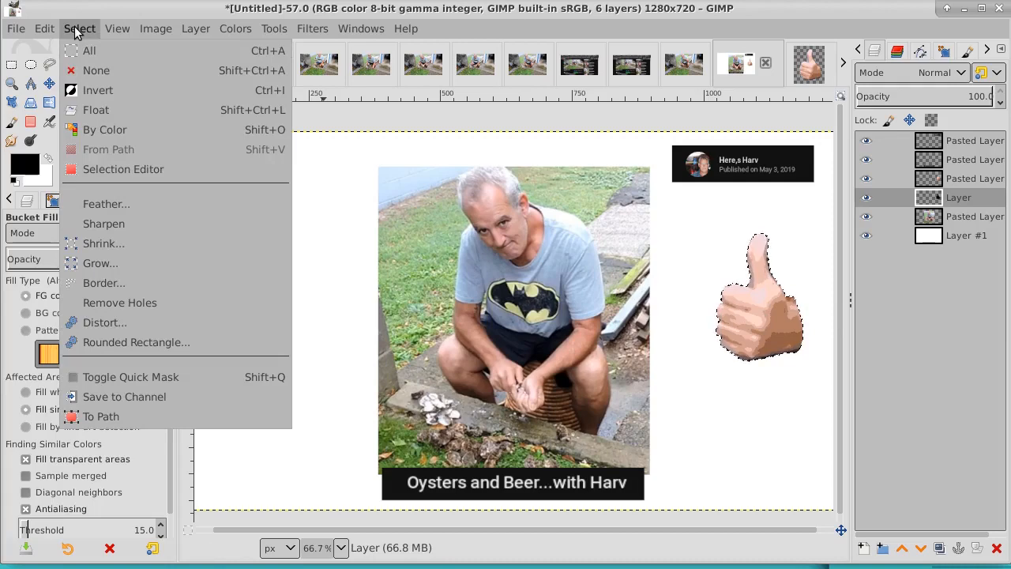
left_click(90, 71)
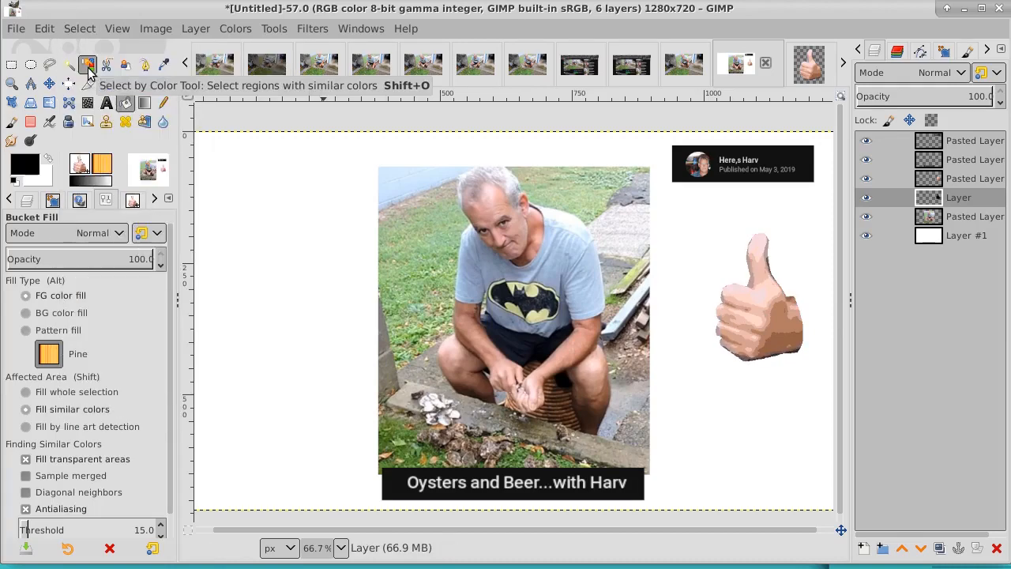
Hide the stamped hand layer to expose the black silhouette beneath it
left_click(308, 30)
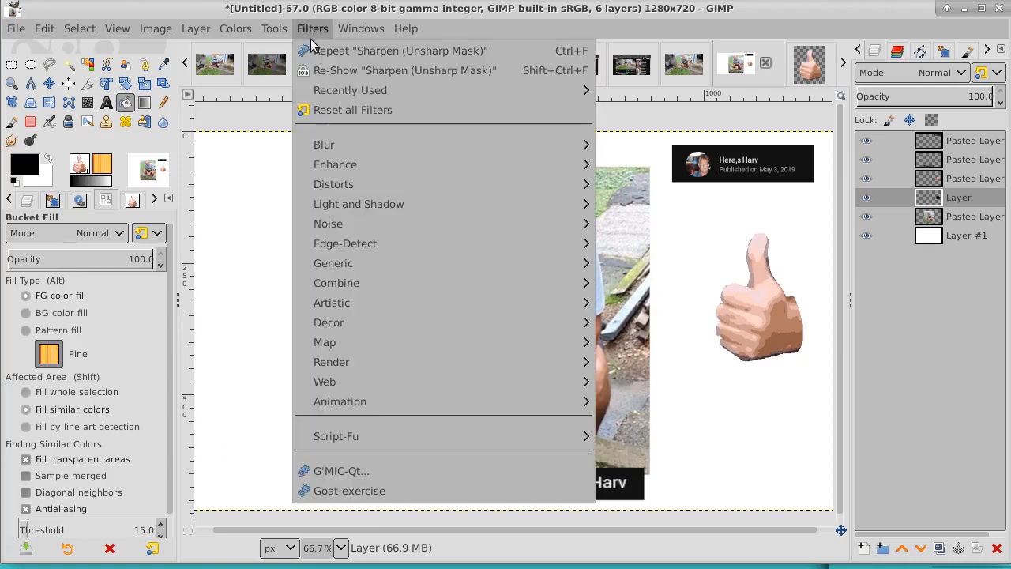
mouse_move(419, 147)
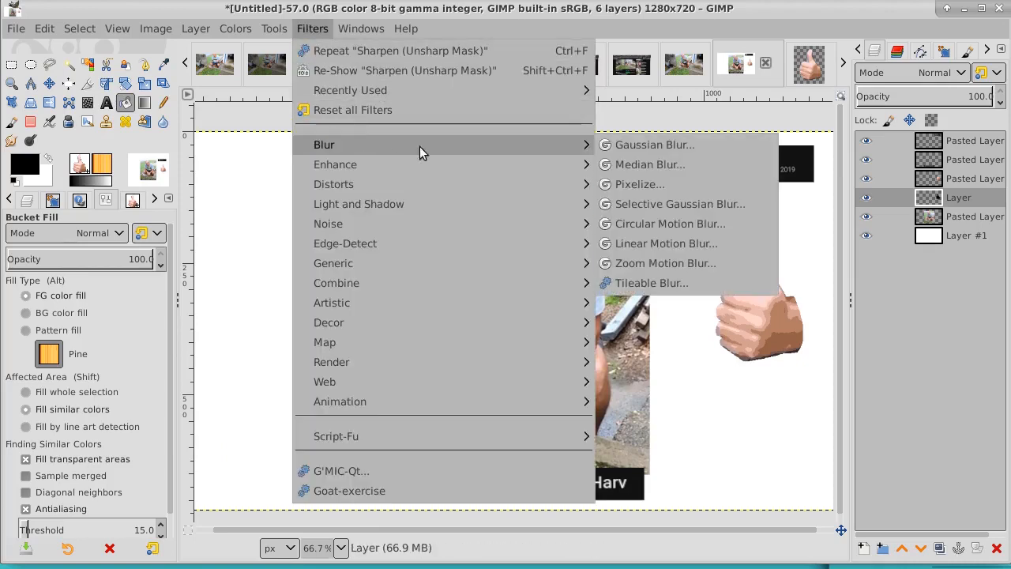
left_click(865, 198)
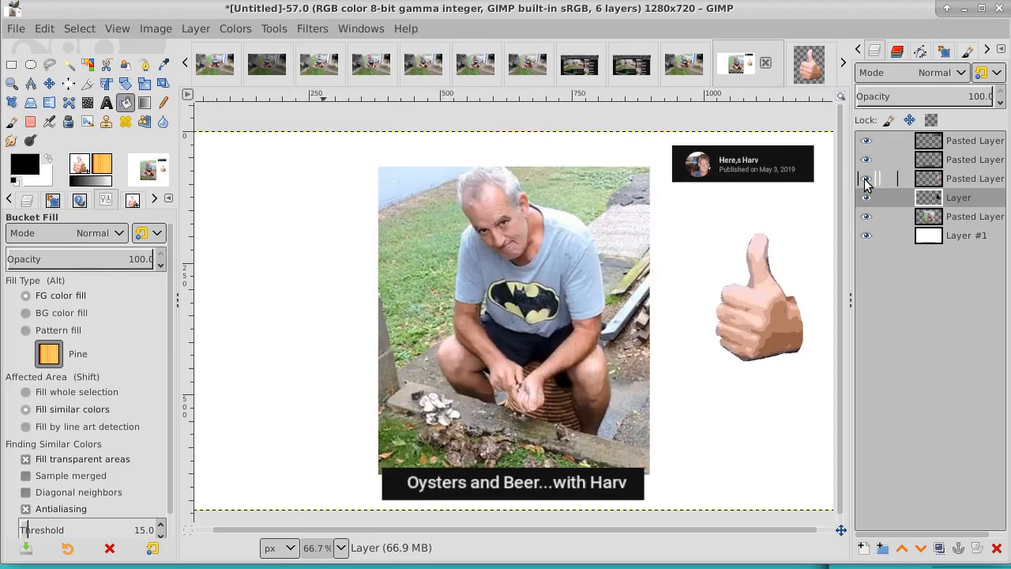
left_click(866, 180)
left_click(865, 179)
left_click(866, 179)
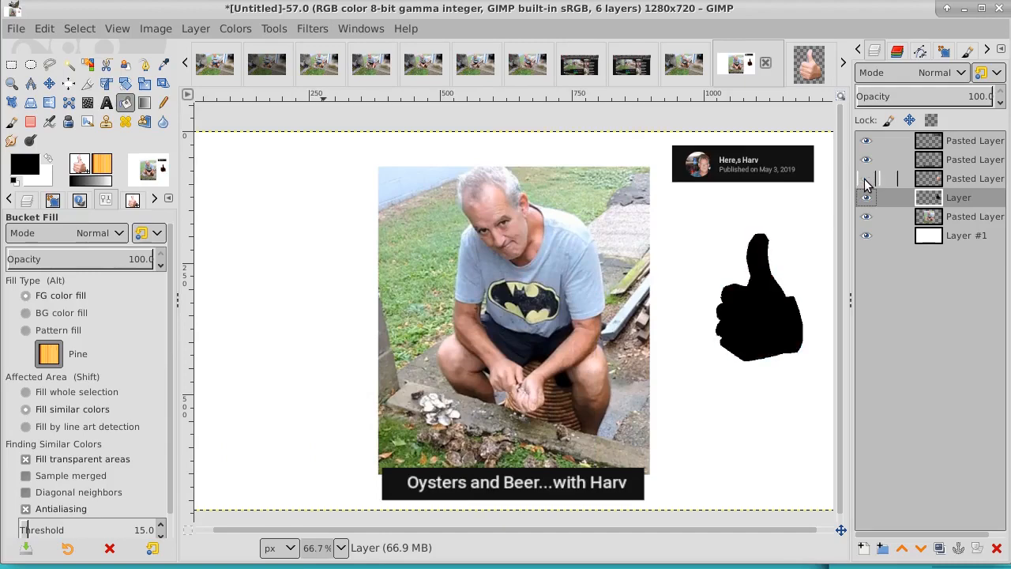
Apply a Gaussian Blur with Size X and Size Y of 2.50 to the black silhouette layer
left_click(321, 31)
mouse_move(339, 142)
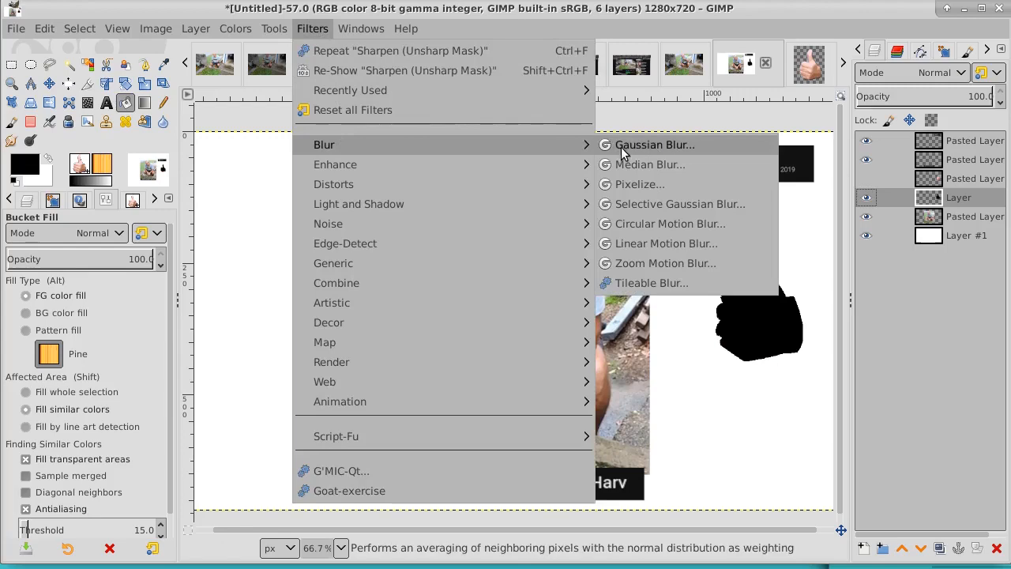
left_click(670, 144)
left_click_drag(842, 84, 339, 91)
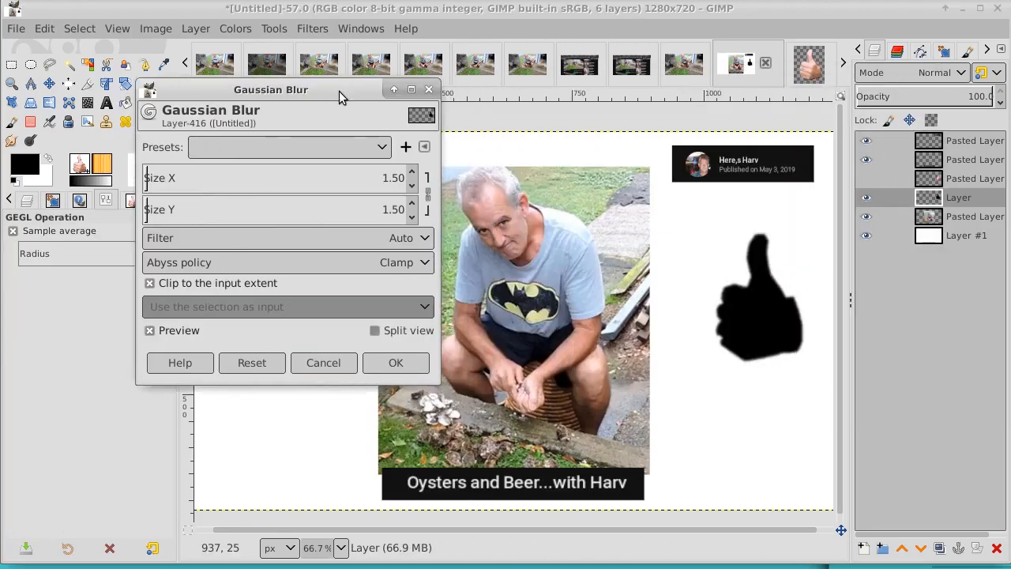
left_click(411, 173)
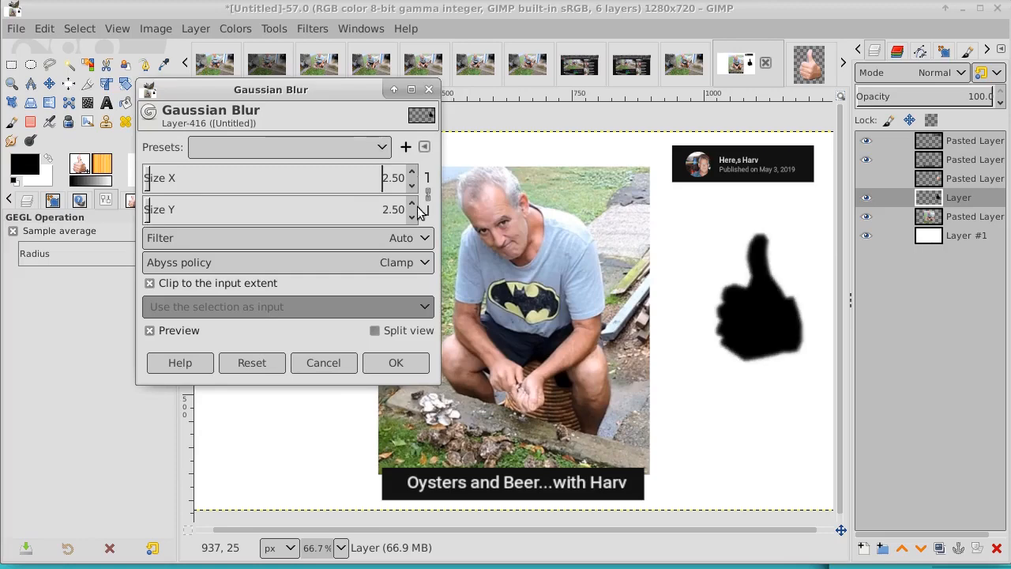
left_click(406, 361)
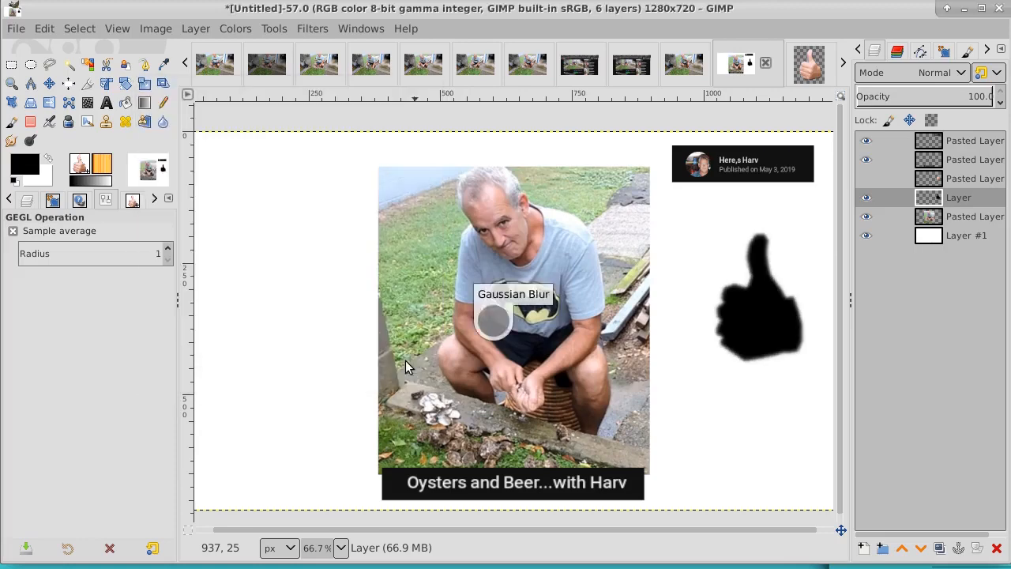
Show the stamped hand layer again and duplicate the blurred silhouette layer
left_click(868, 179)
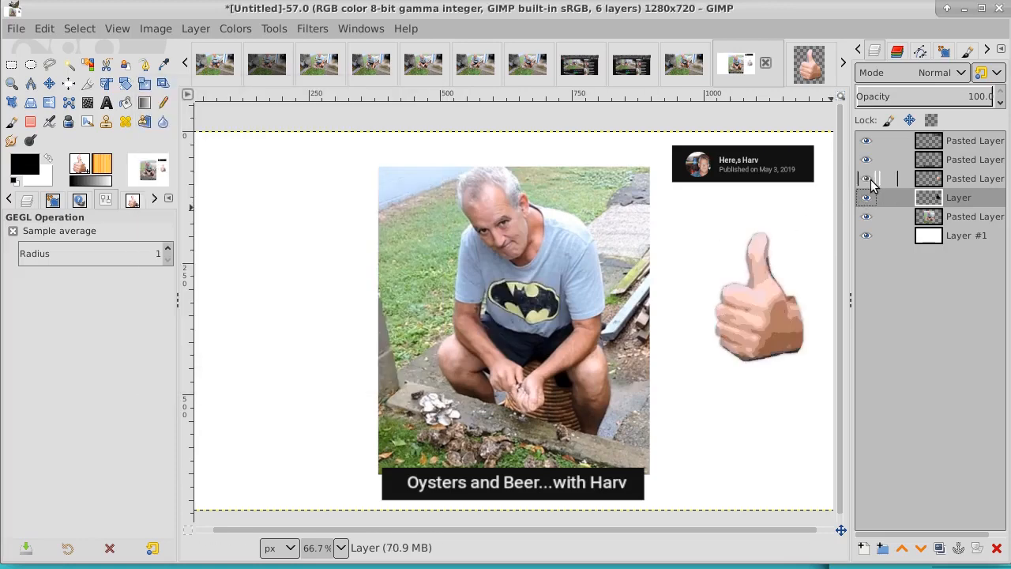
left_click(939, 548)
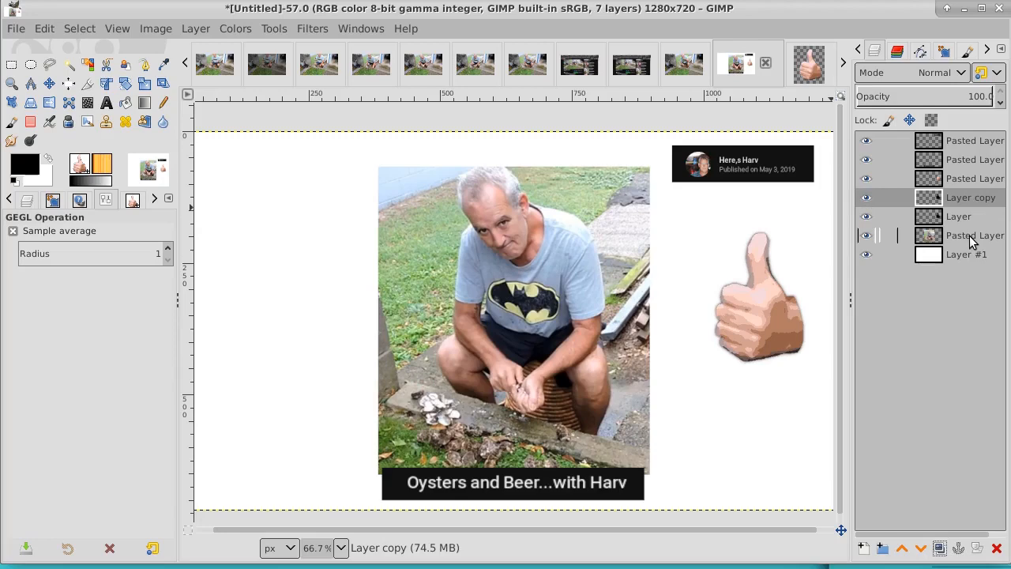
Merge the stamped hand layer down onto the copied black silhouette layer
left_click(960, 180)
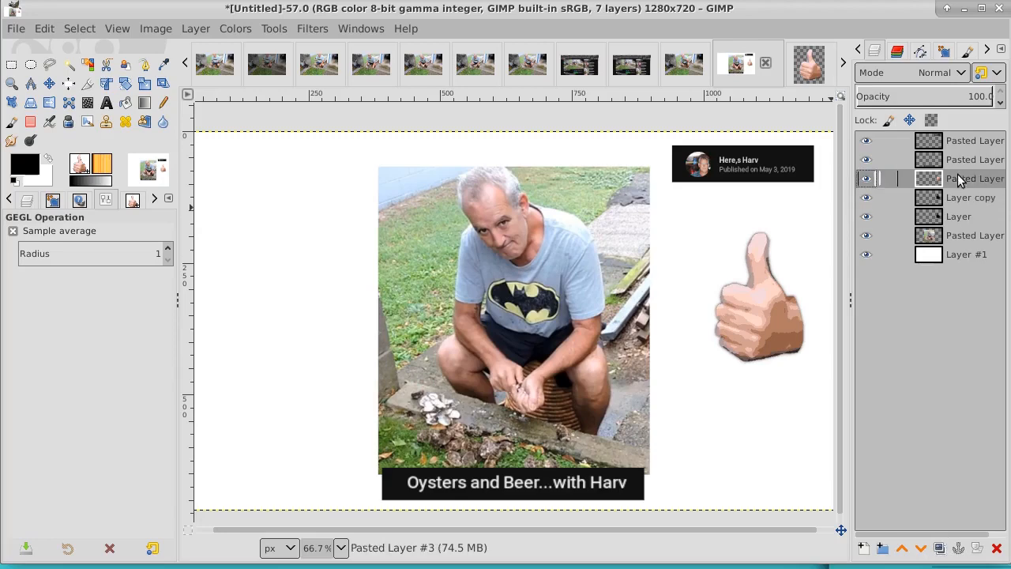
right_click(957, 177)
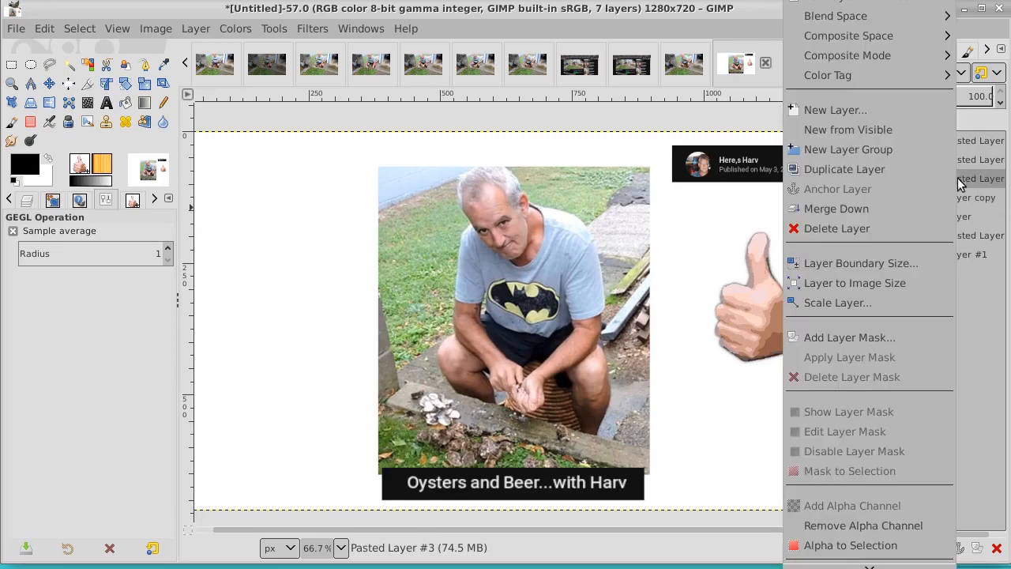
left_click(918, 208)
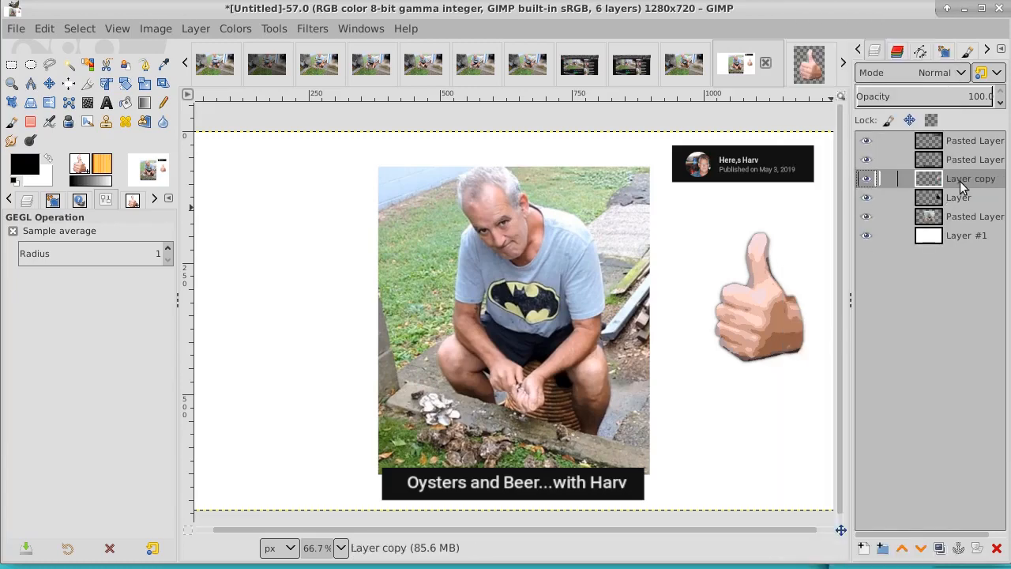
Try merging the combined hand layer down onto the remaining silhouette layer, and undo that merge
right_click(960, 180)
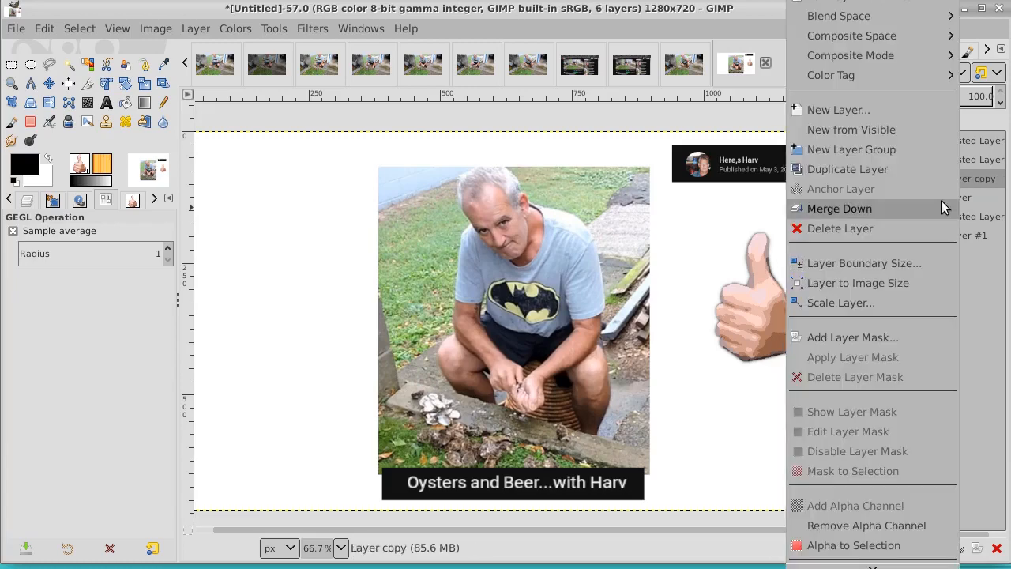
left_click(941, 203)
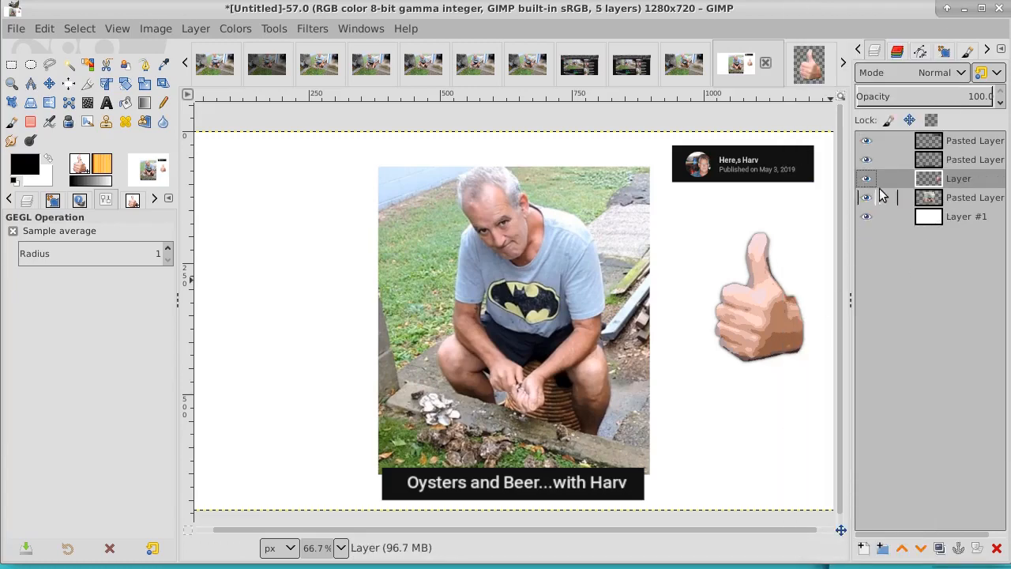
left_click(45, 29)
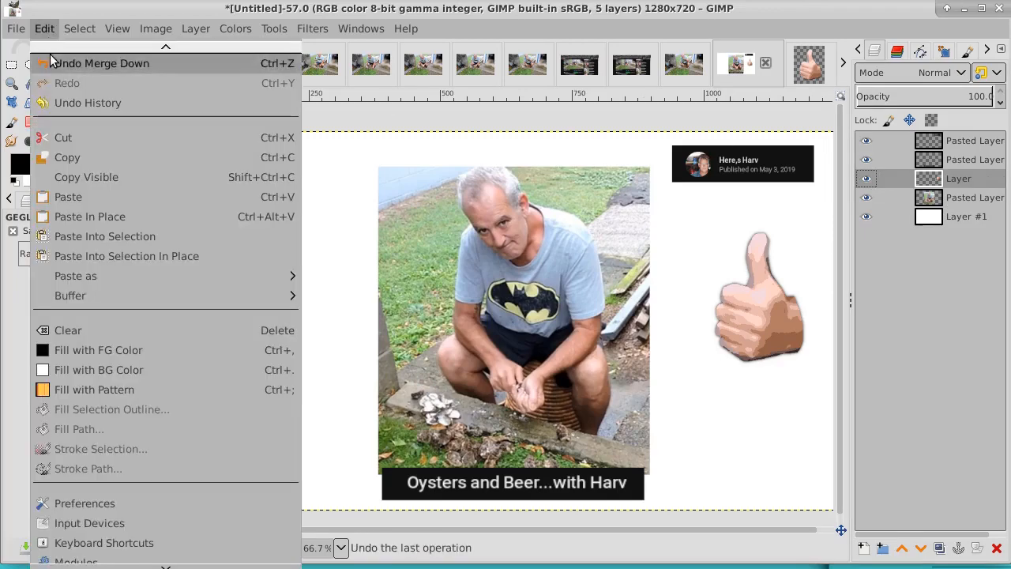
left_click(50, 61)
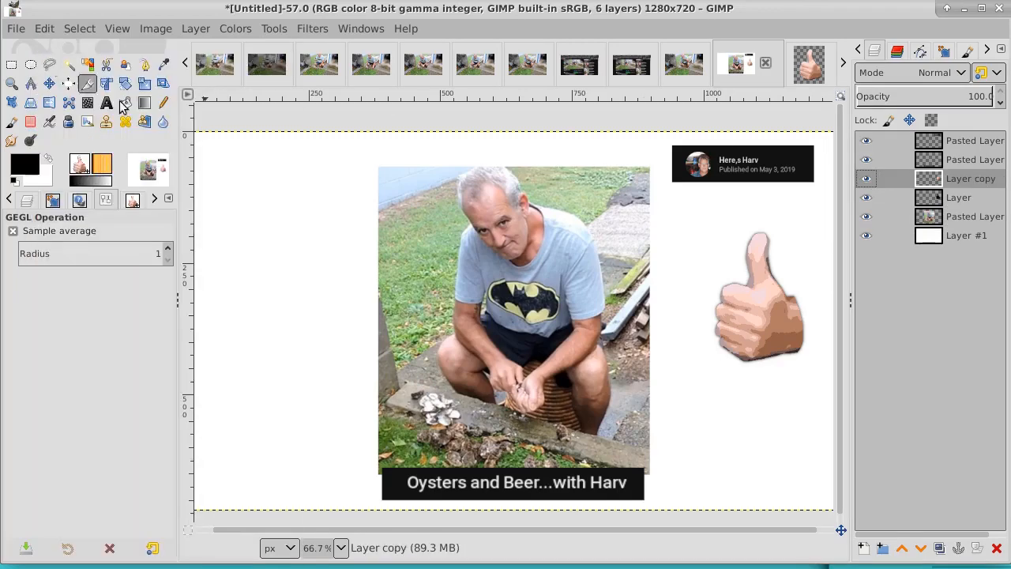
Offset the lower silhouette layer slightly down and left of the hand and resize the layer to the image size
left_click(970, 198)
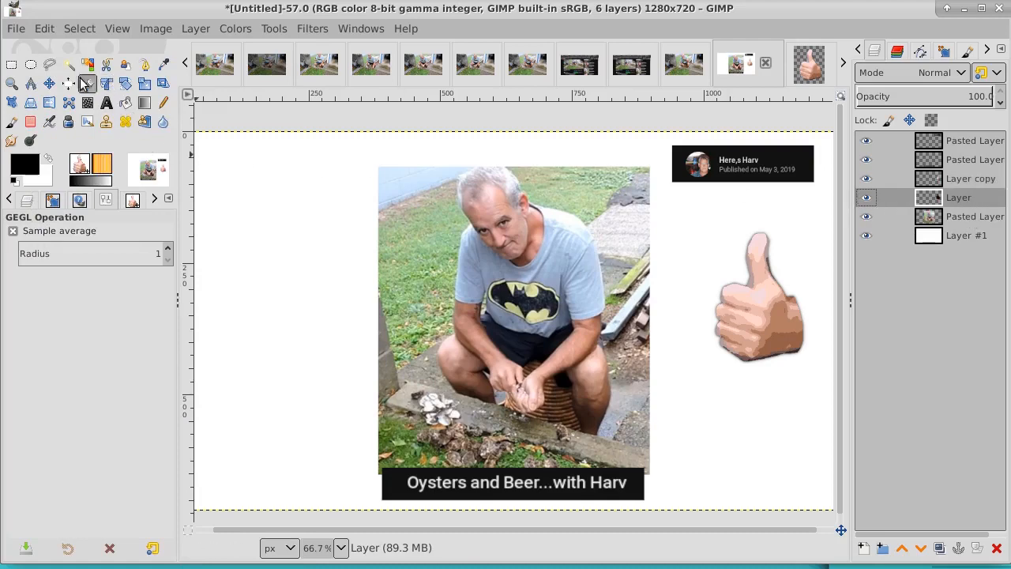
left_click(49, 83)
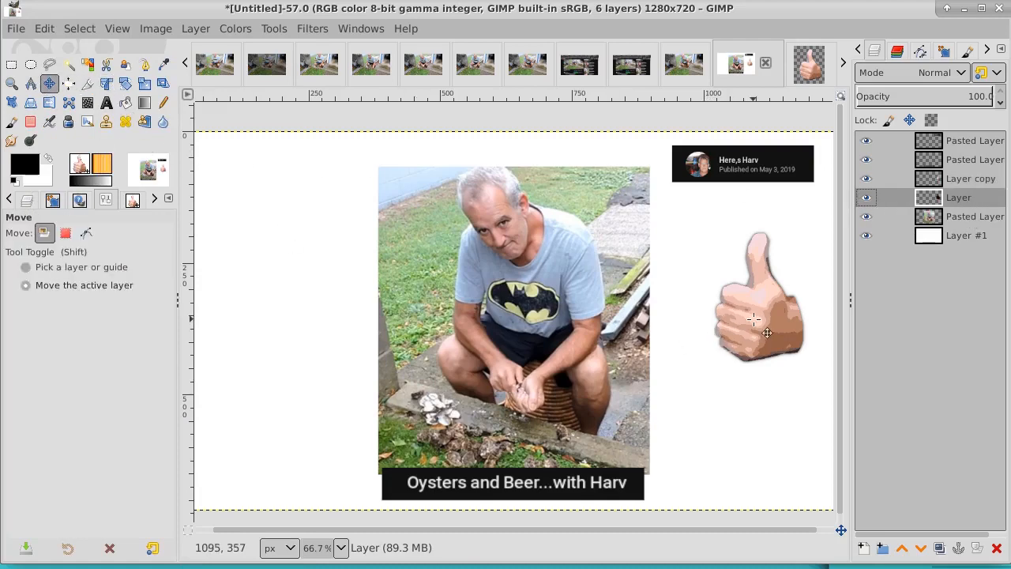
left_click_drag(755, 319, 741, 329)
right_click(963, 196)
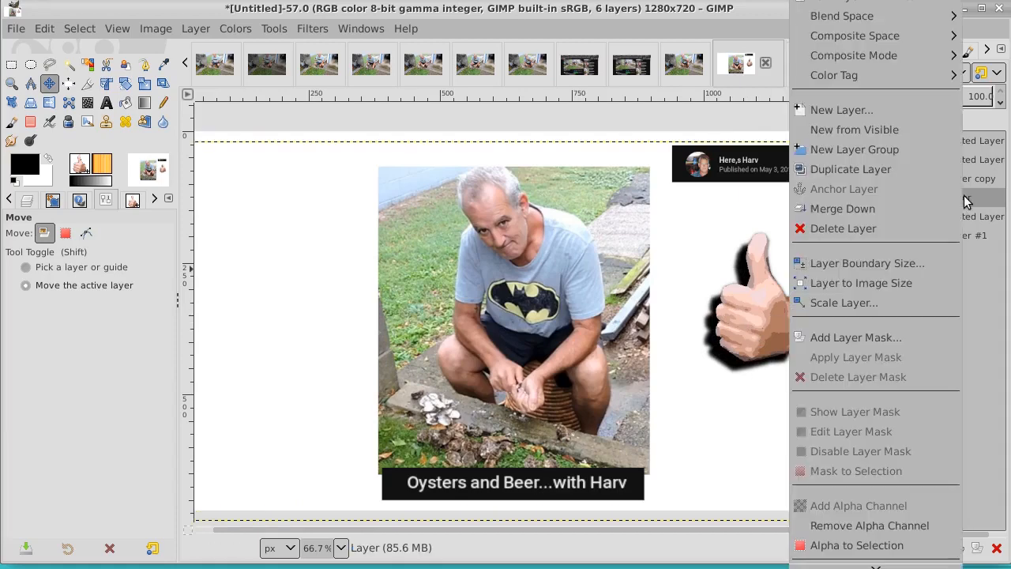
left_click(897, 284)
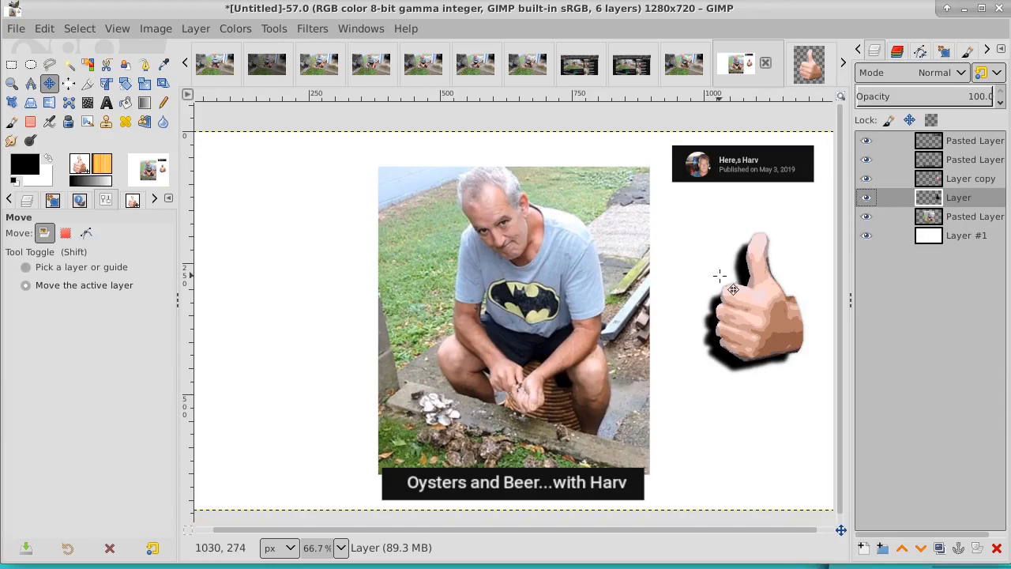
Reduce the offset shadow layer's opacity to 32 and merge the hand layer down onto it
left_click(939, 97)
left_click_drag(939, 96, 900, 118)
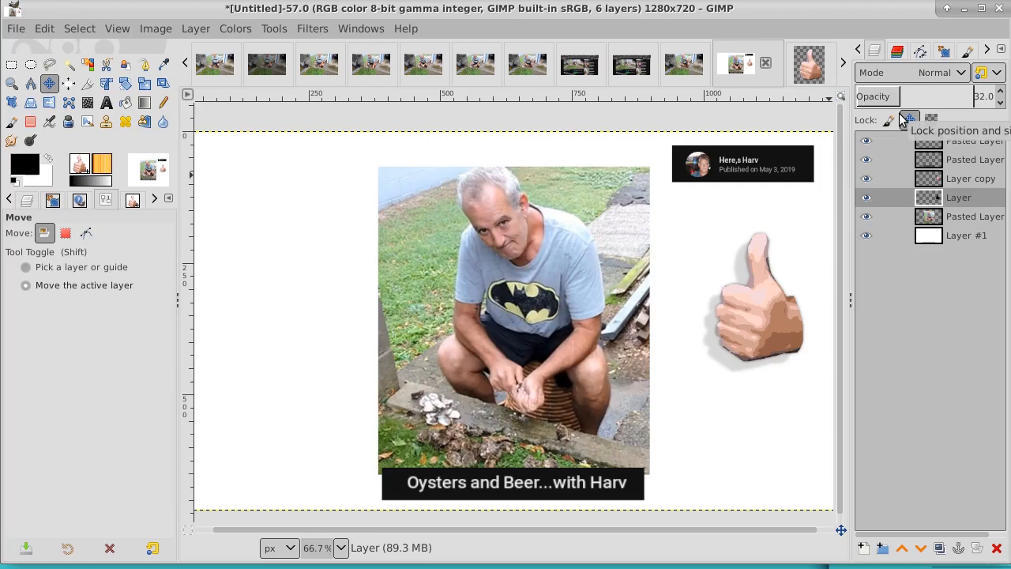
left_click(972, 180)
right_click(972, 183)
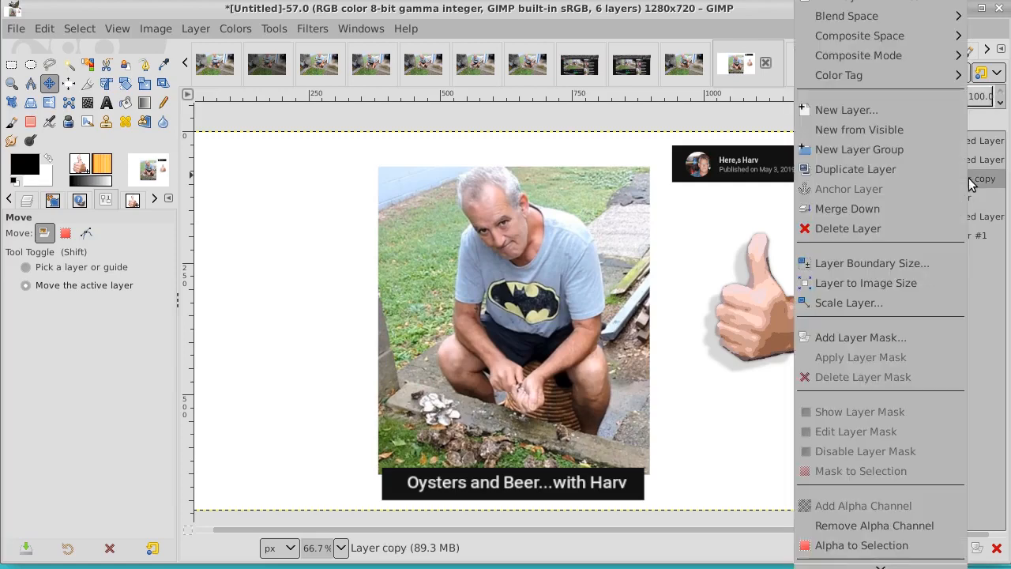
left_click(933, 210)
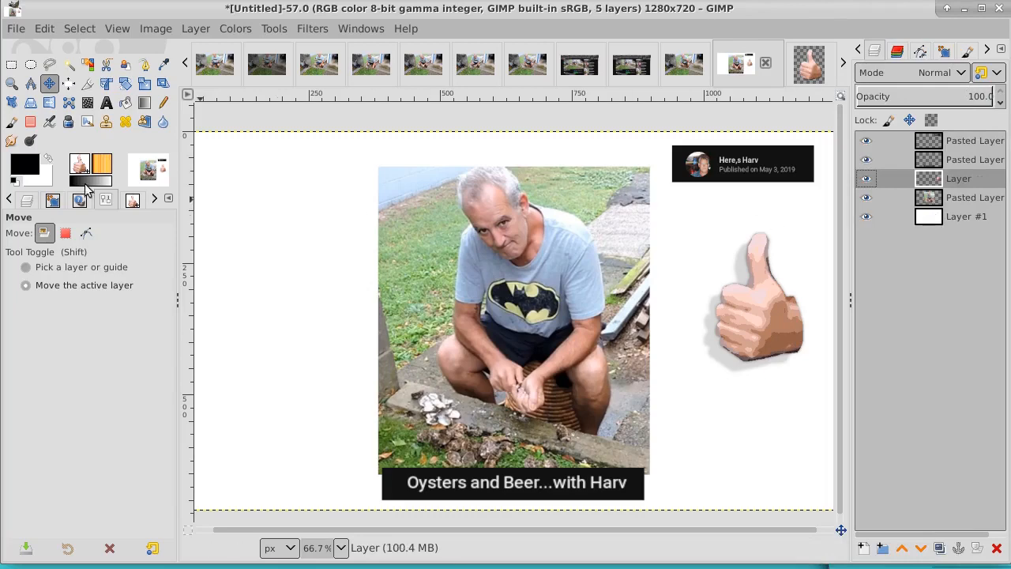
Fuzzy-select the transparent area around the hand and invert the selection to enclose the hand and its shadow
left_click(12, 64)
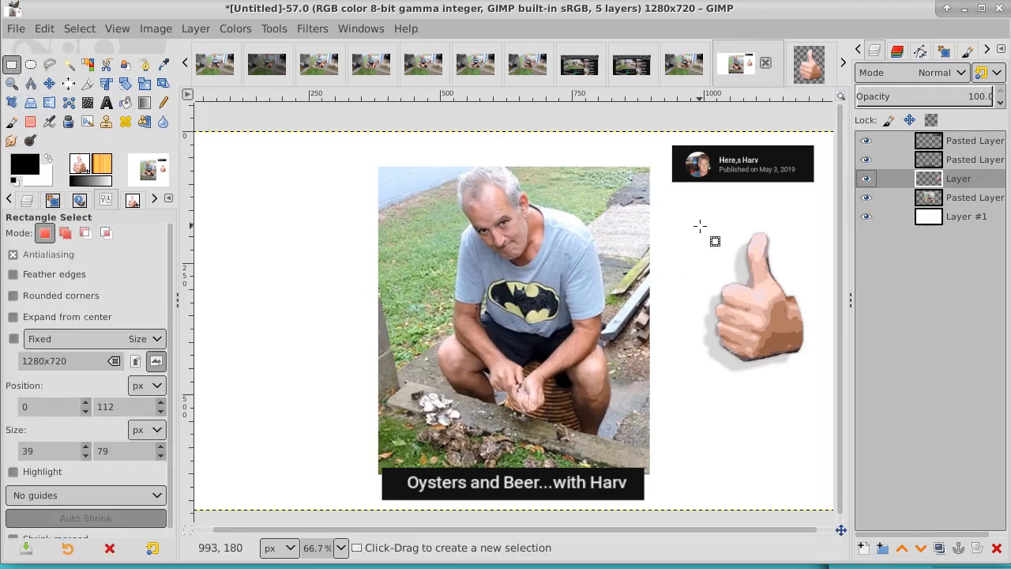
left_click(68, 64)
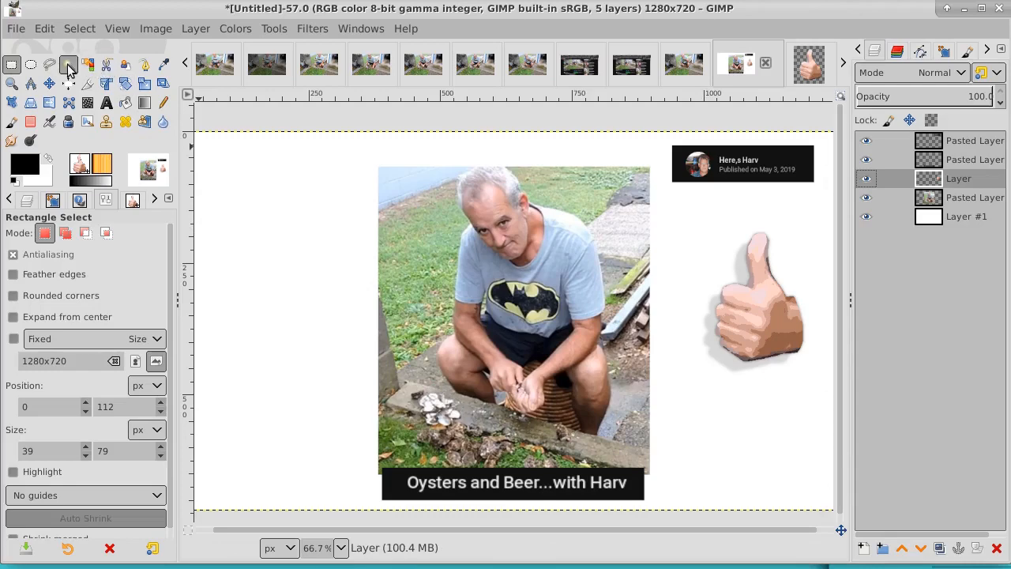
left_click(306, 191)
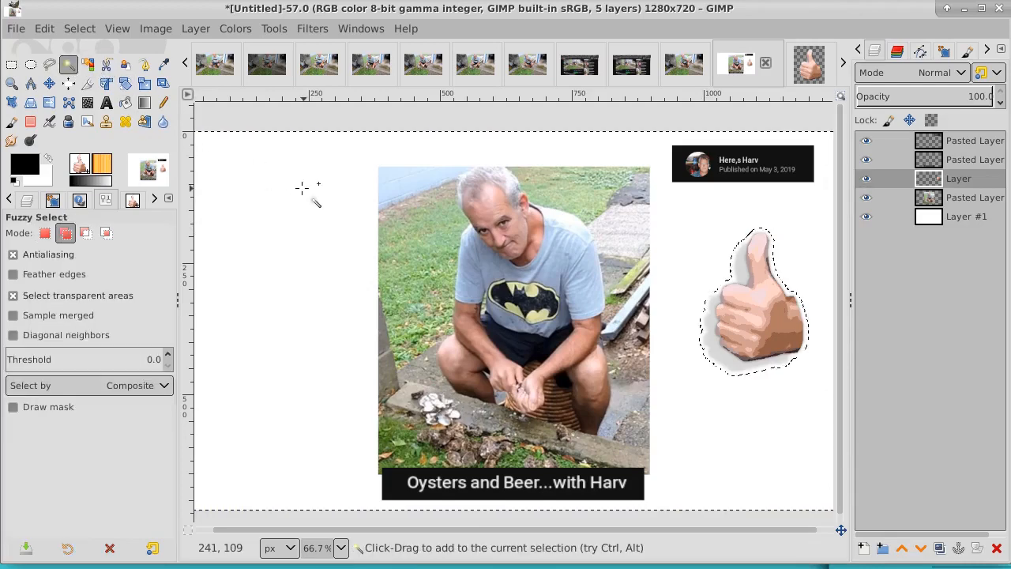
left_click(79, 29)
left_click(91, 91)
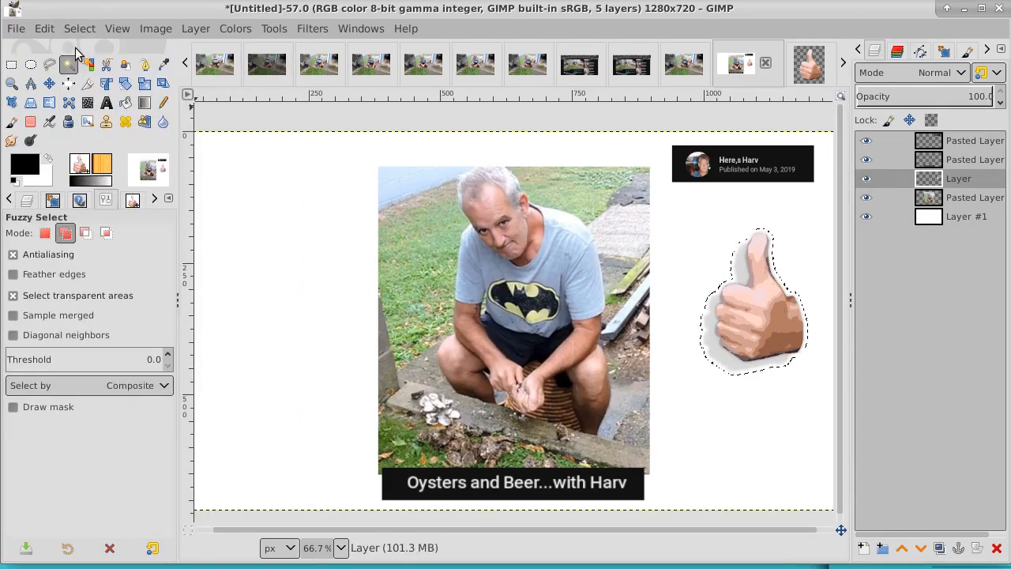
Copy the selected hand with its shadow into a new brush named thumbsupS with 25.0 spacing, and remove the selection
left_click(44, 32)
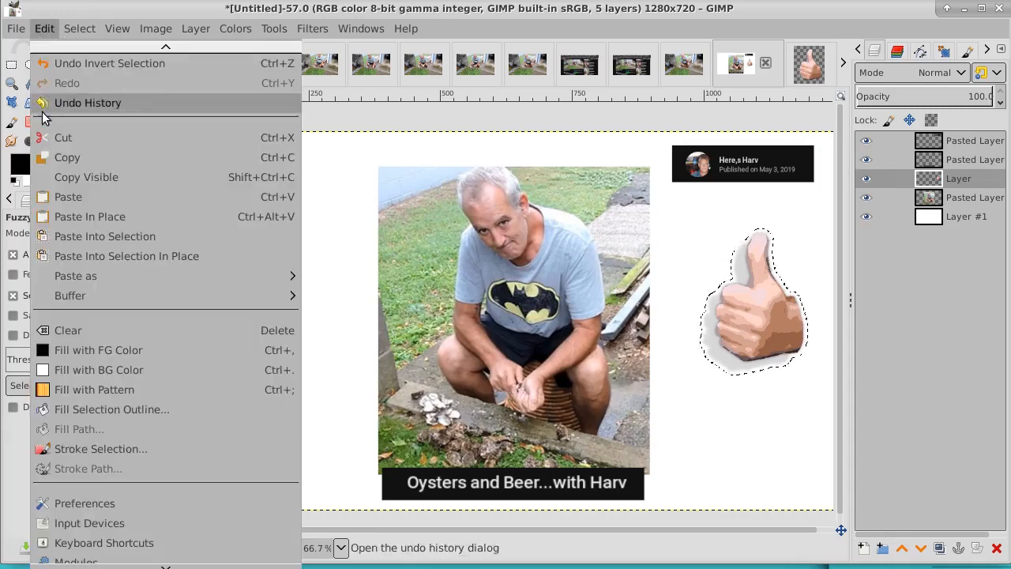
left_click(63, 158)
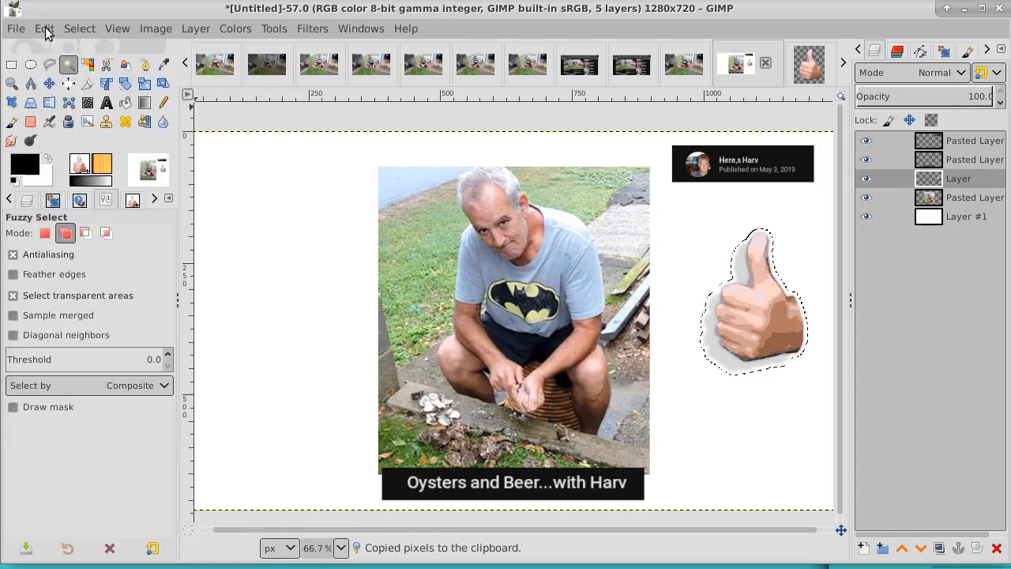
left_click(45, 30)
mouse_move(223, 275)
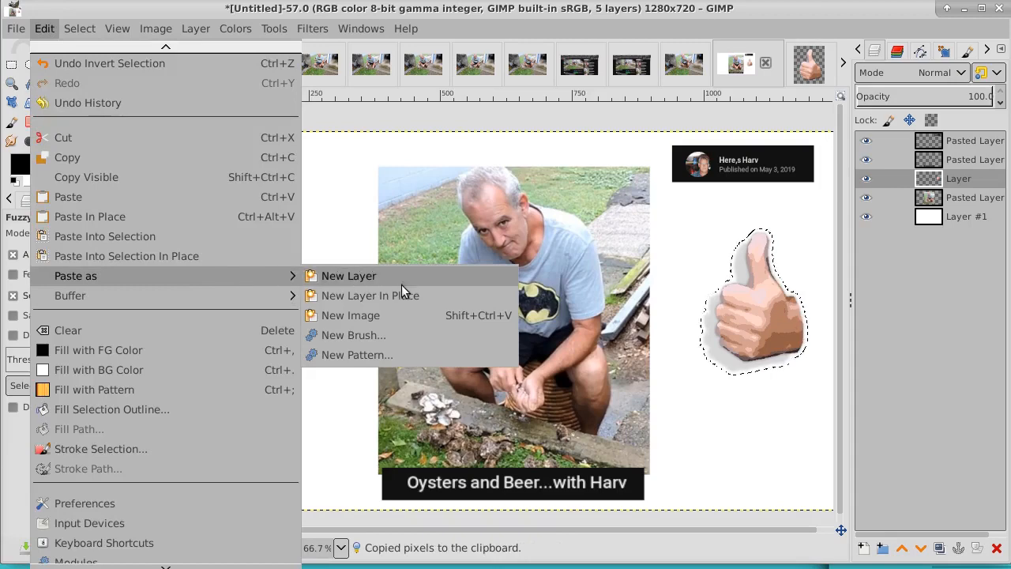
left_click(376, 336)
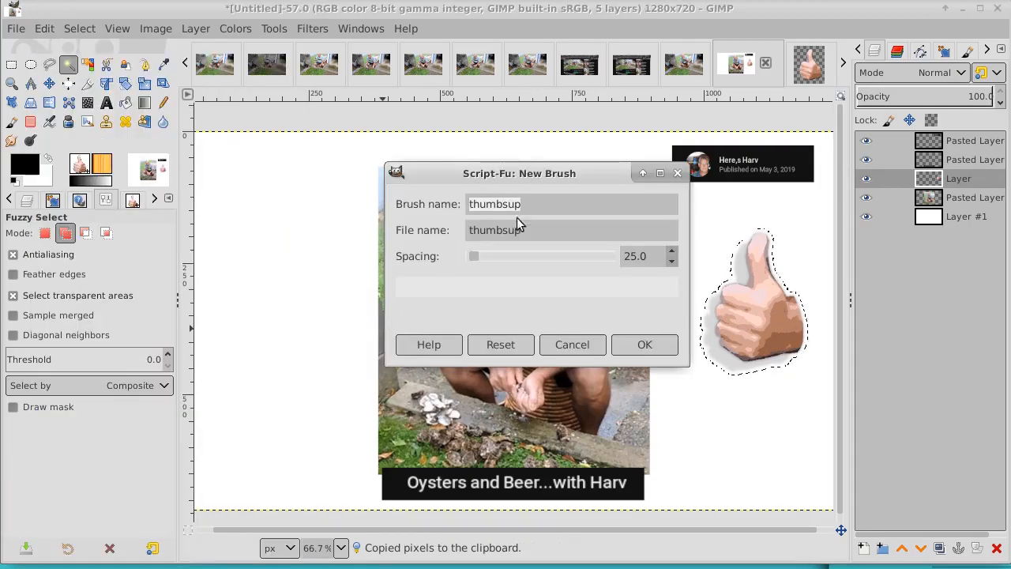
left_click(536, 205)
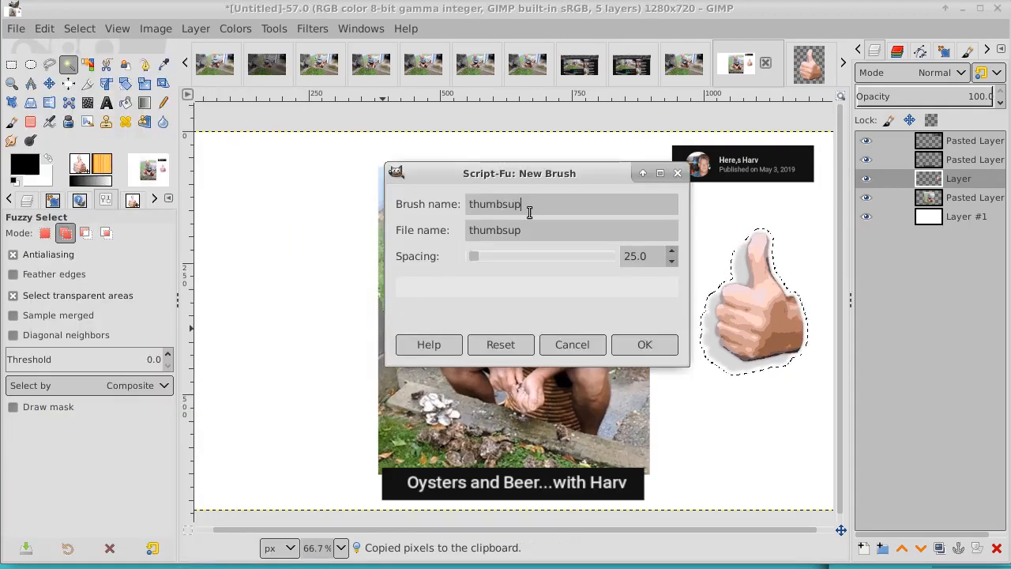
type("S")
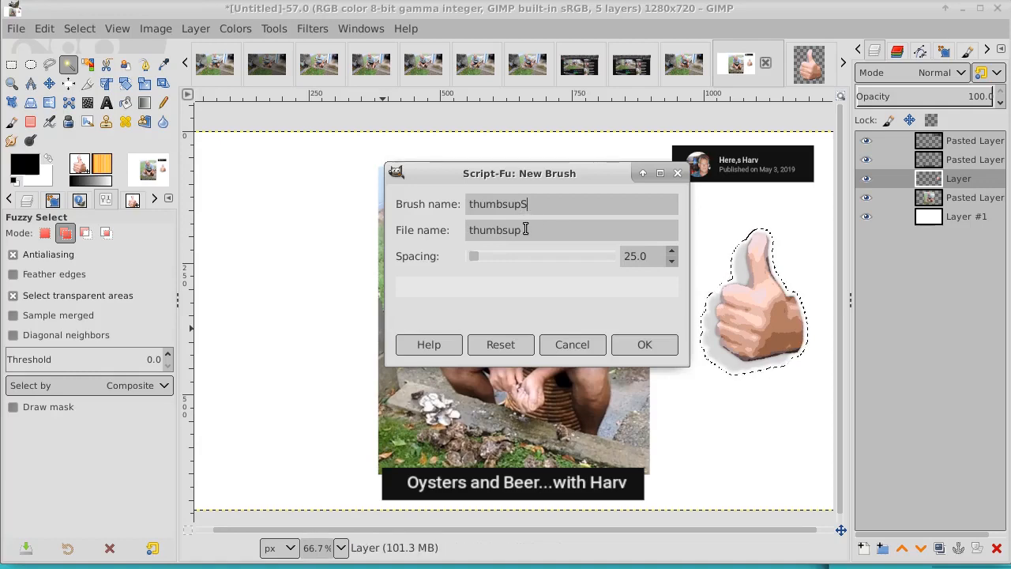
left_click(644, 344)
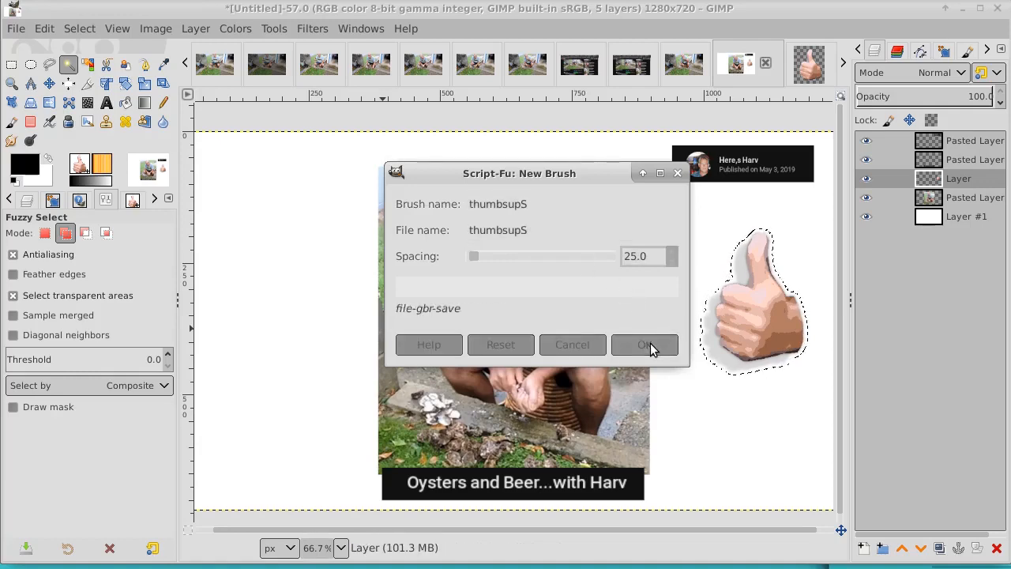
left_click(79, 28)
left_click(86, 70)
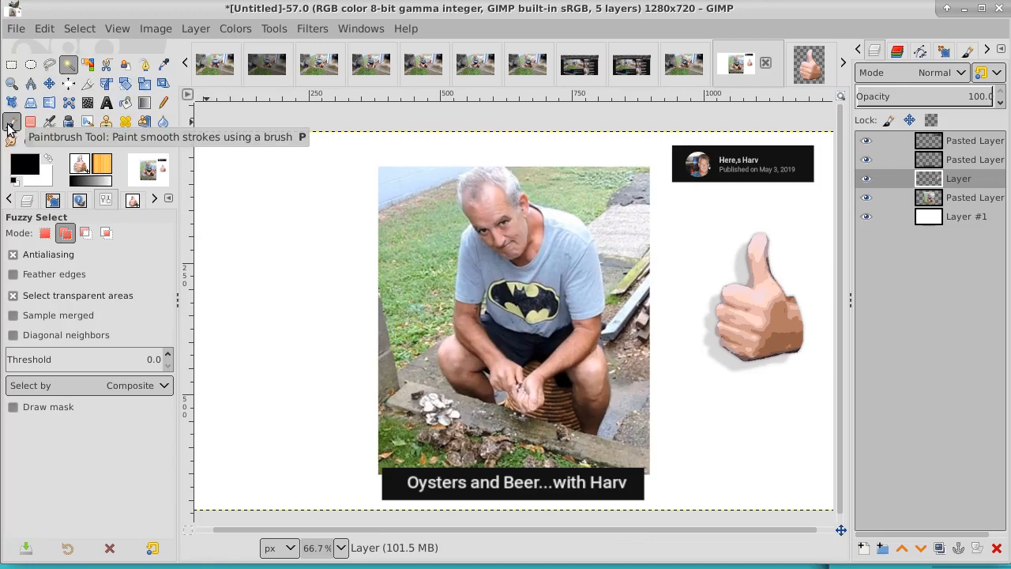
Try stamping the thumbsupS brush with the Paintbrush on the blank area beside the photo, and undo the test stamps
left_click(10, 123)
left_click(278, 259)
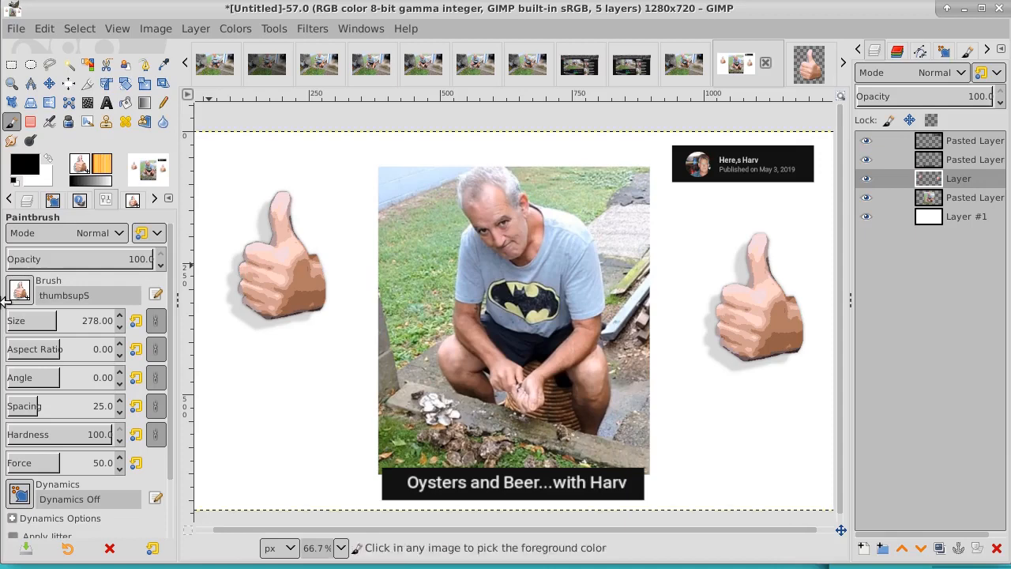
key("ctrl+z")
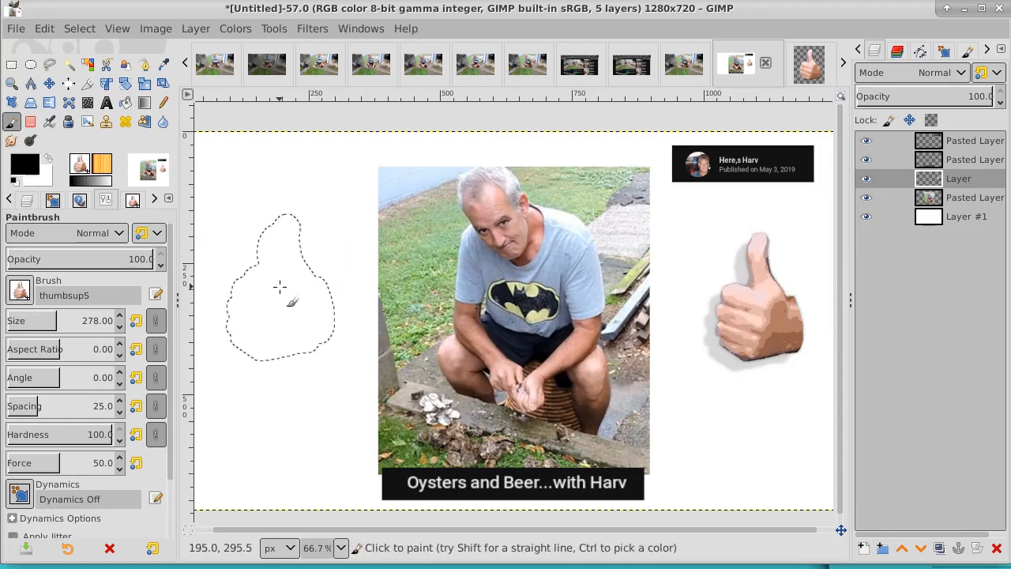
left_click(280, 288)
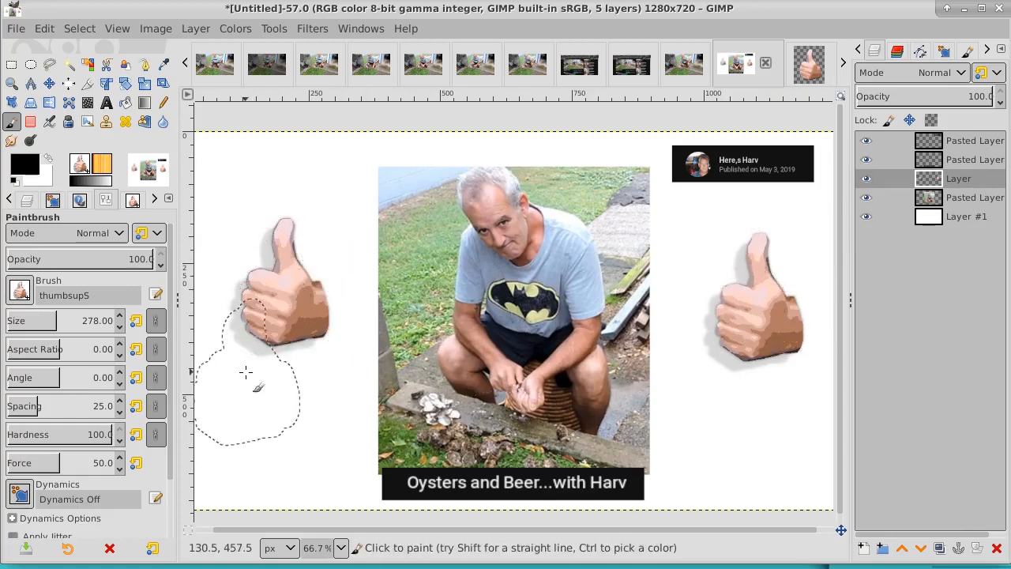
key("ctrl")
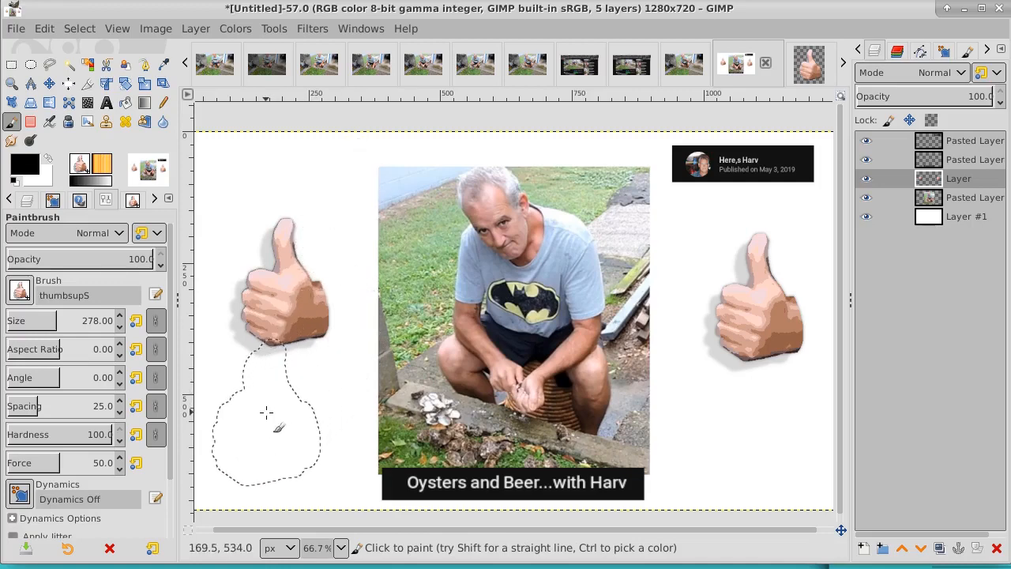
key("ctrl")
key("ctrl+z")
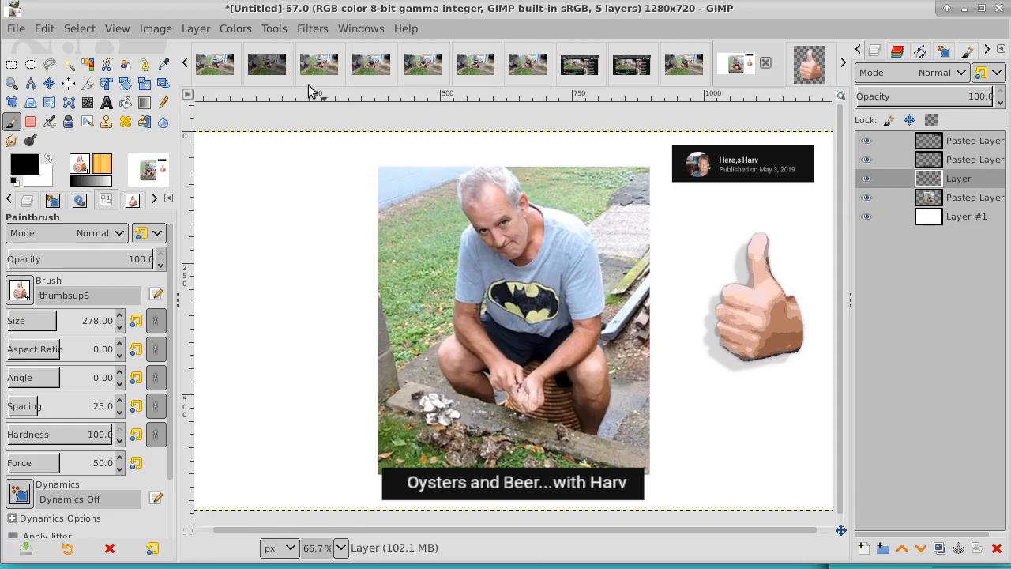
Switch to the 27-harv screenshot image, activate Rectangle Select and fit the whole image in the window
left_click(737, 71)
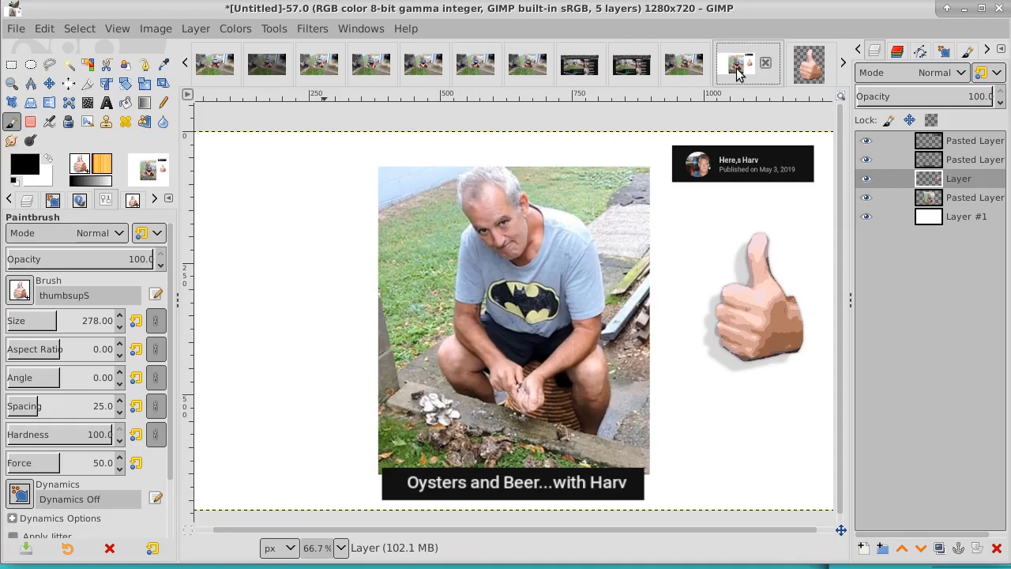
left_click(684, 72)
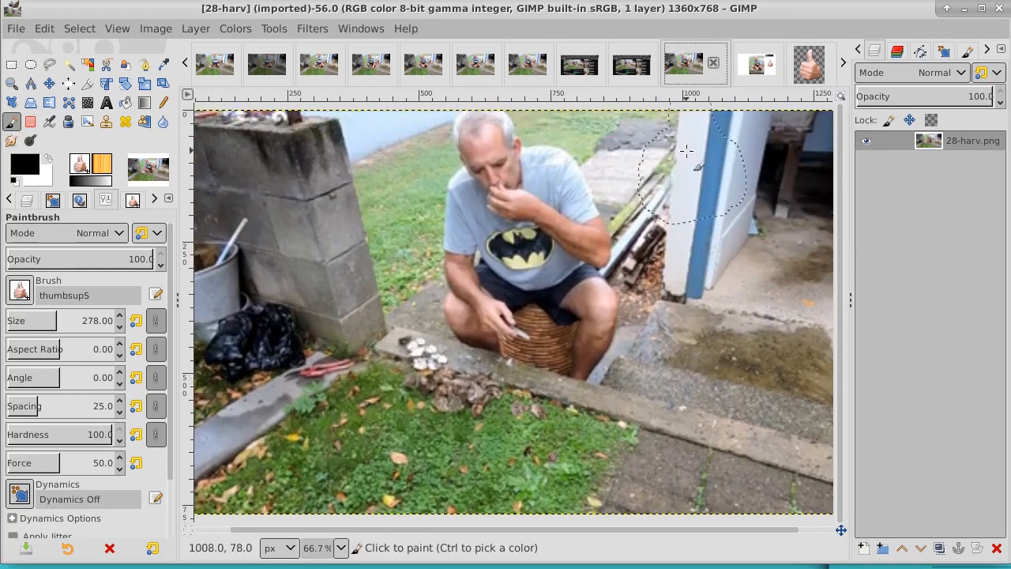
left_click(632, 66)
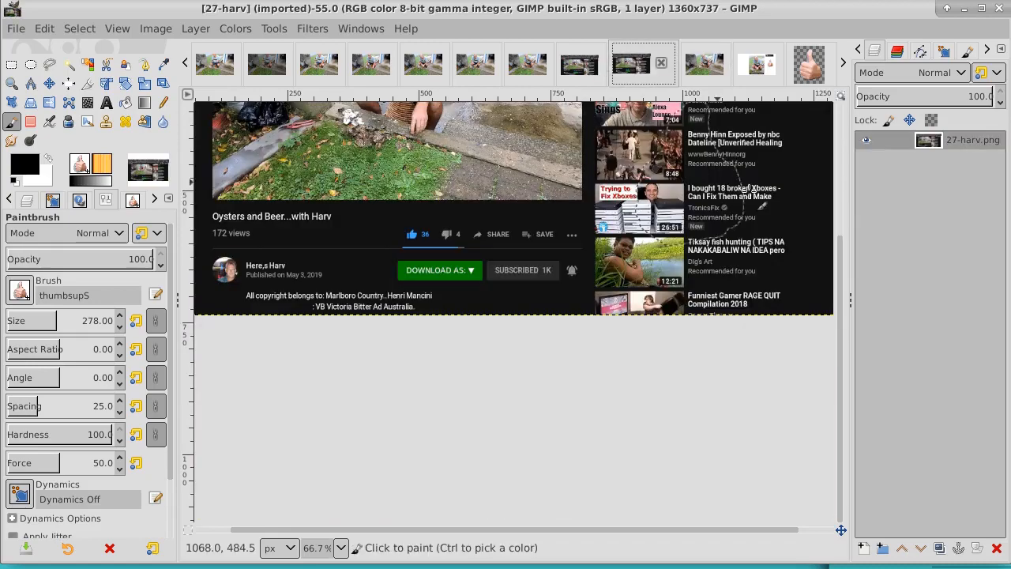
left_click_drag(835, 255, 839, 142)
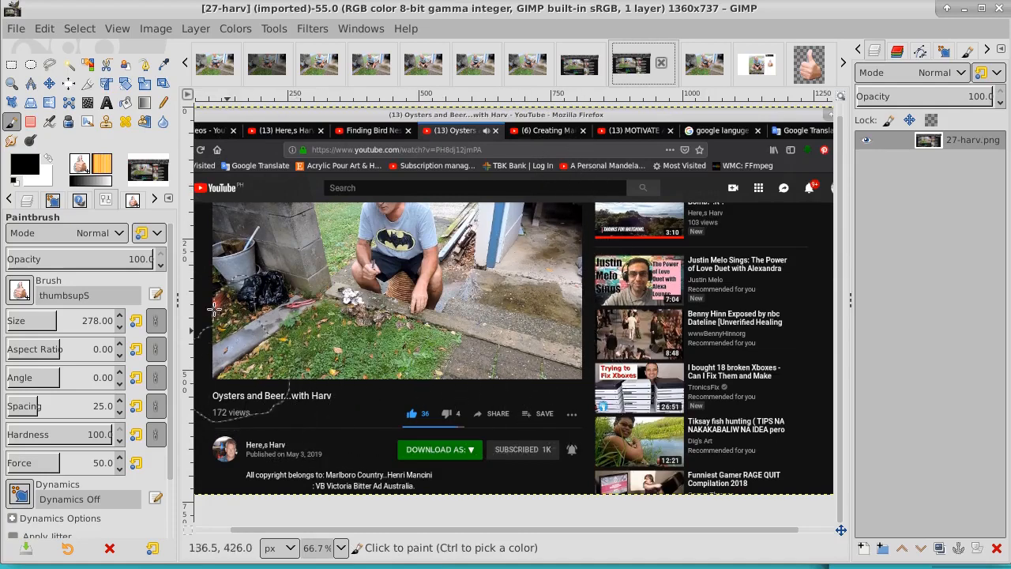
left_click(11, 64)
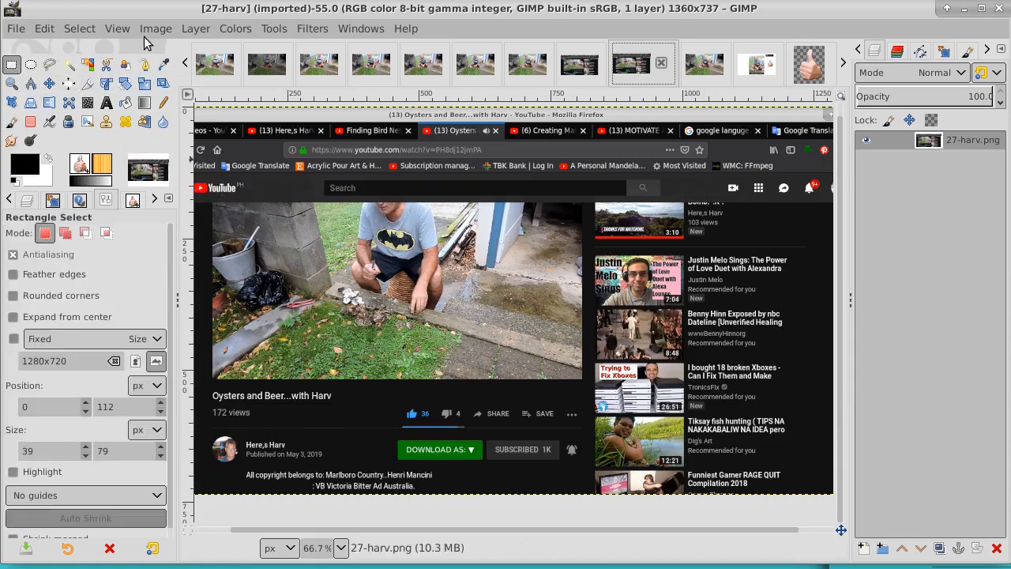
left_click(120, 30)
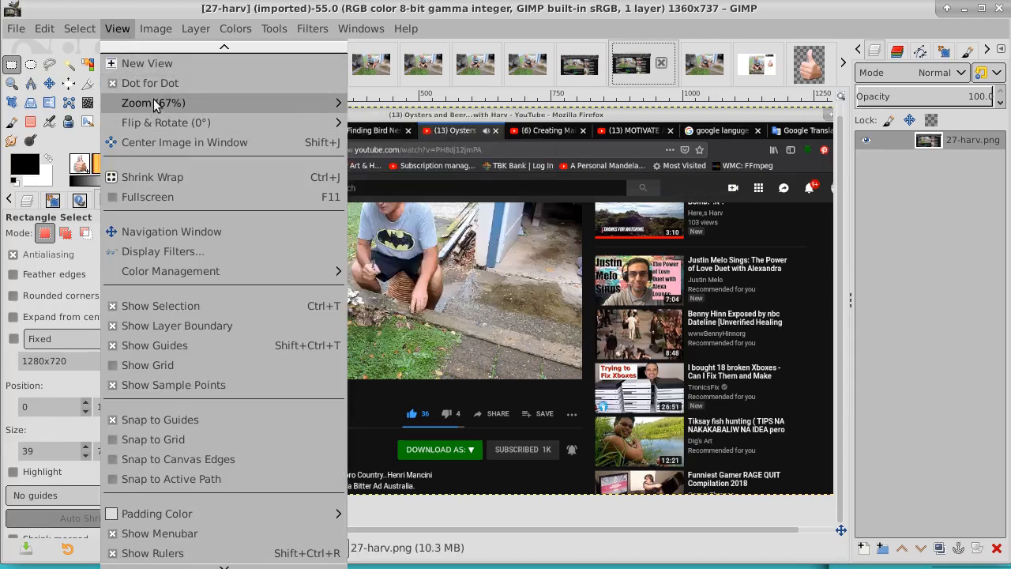
mouse_move(154, 103)
left_click(438, 162)
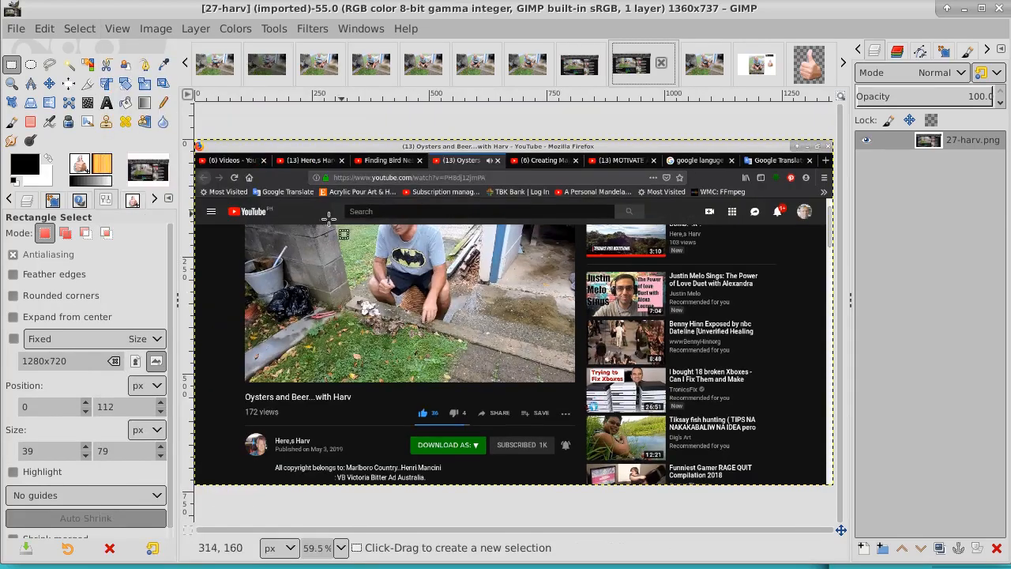
Crop the 27-harv screenshot to a 781 × 433 px area at position 56, 134 around the video player and title
left_click(196, 204)
left_click_drag(198, 204, 587, 405)
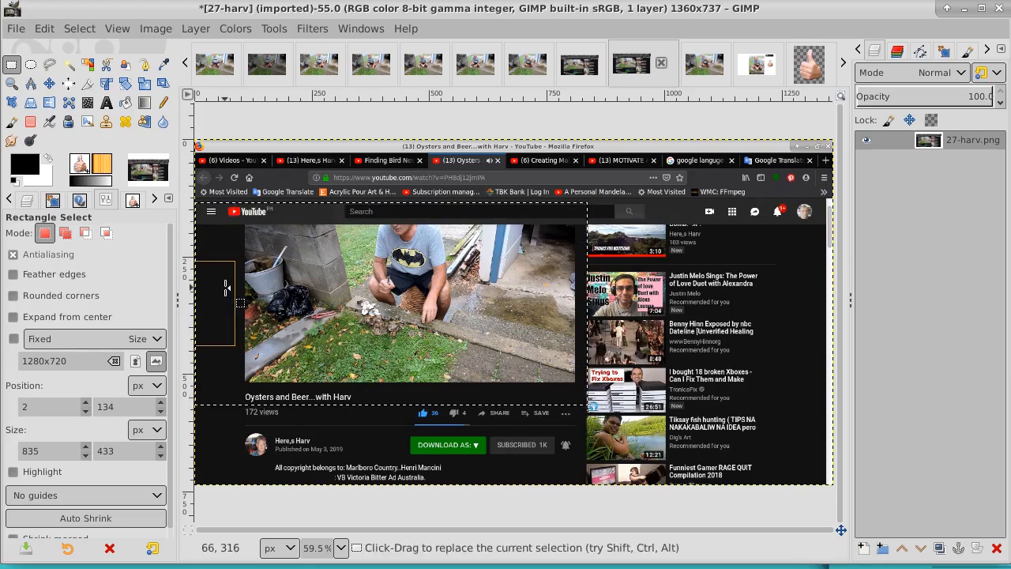
left_click_drag(198, 286, 225, 286)
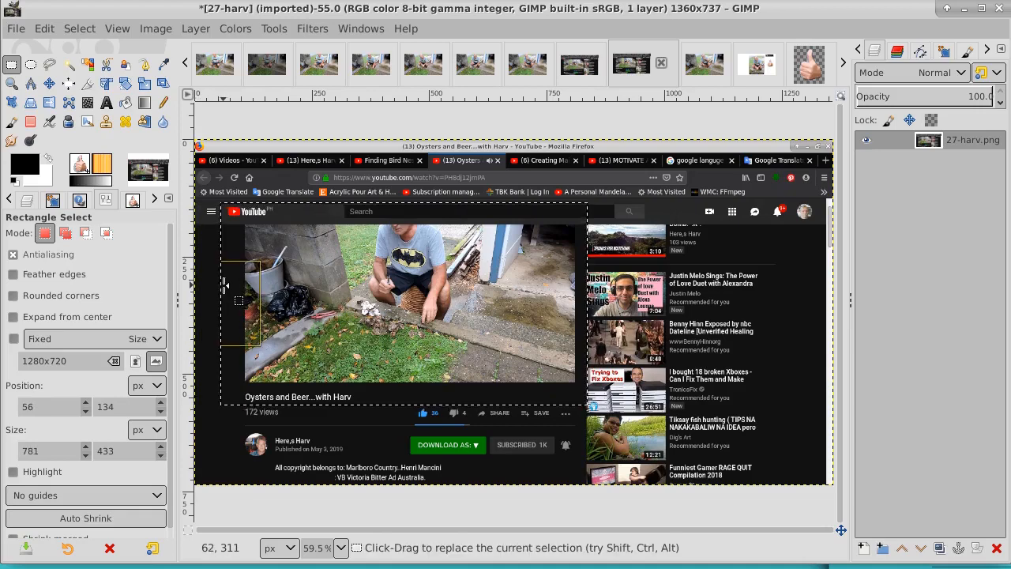
left_click(156, 29)
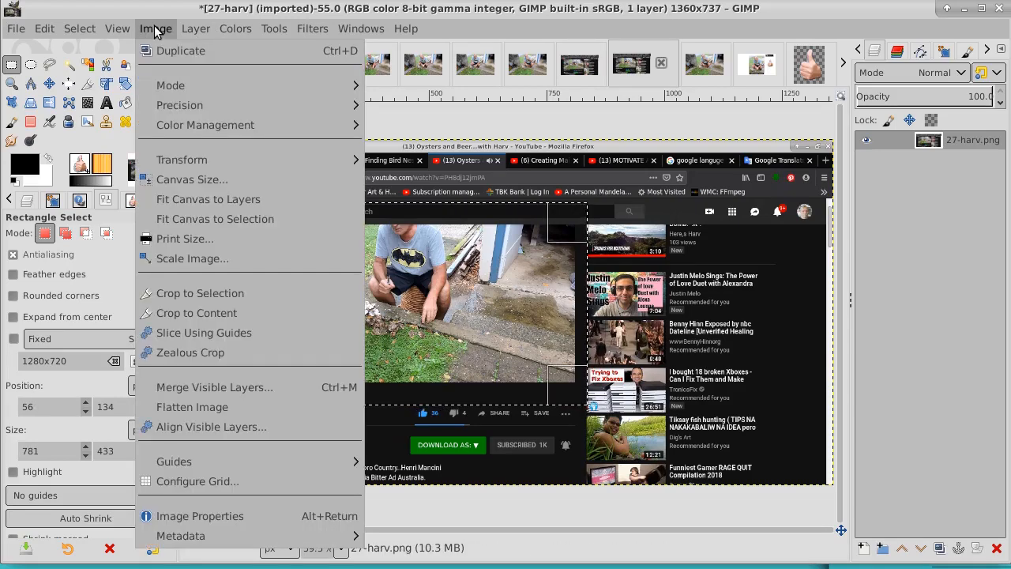
left_click(179, 295)
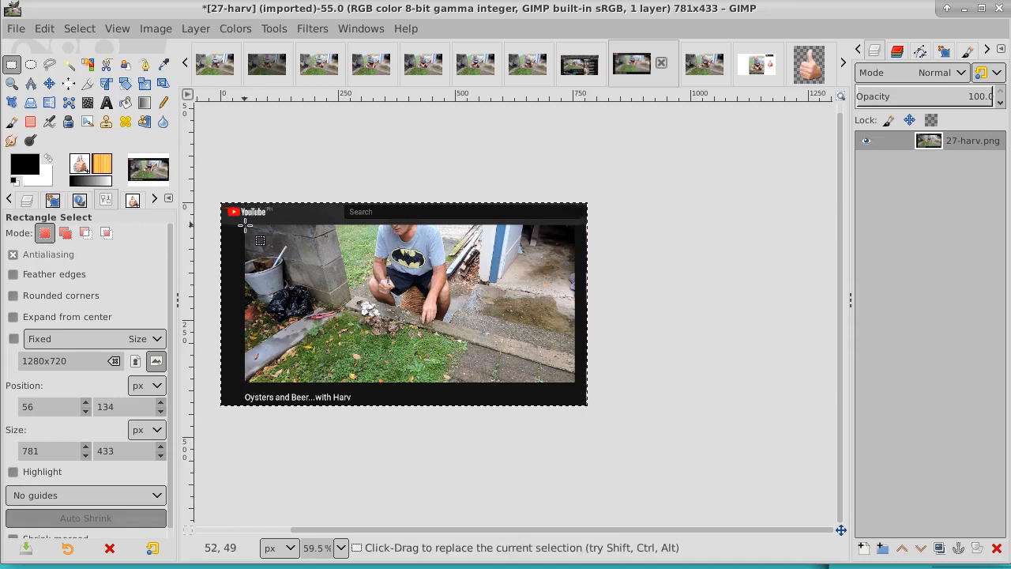
Cut the 706 × 336 px video picture at 52, 49 out of the player frame, and select the whole image
left_click_drag(245, 225, 578, 385)
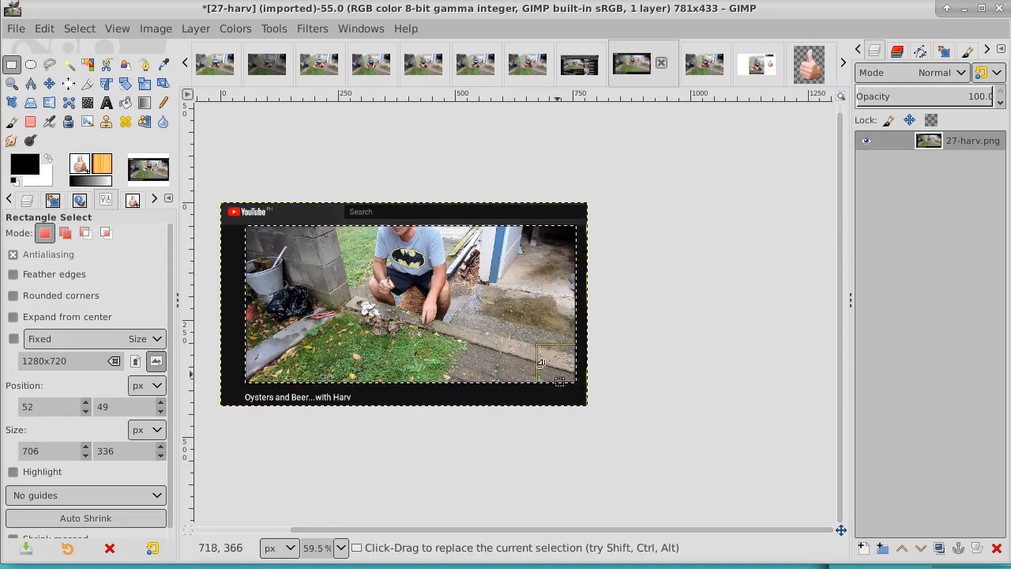
left_click(44, 29)
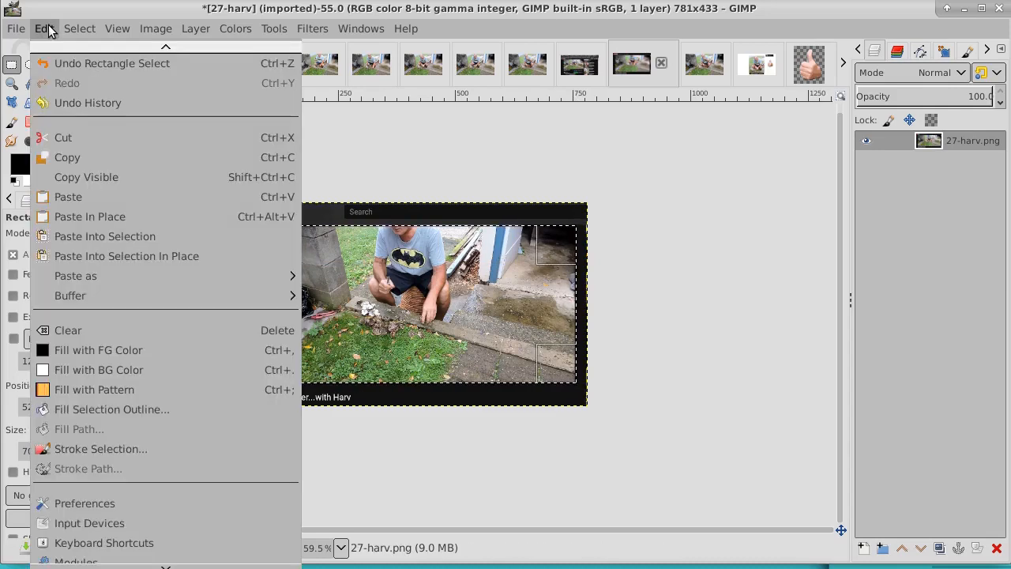
left_click(67, 138)
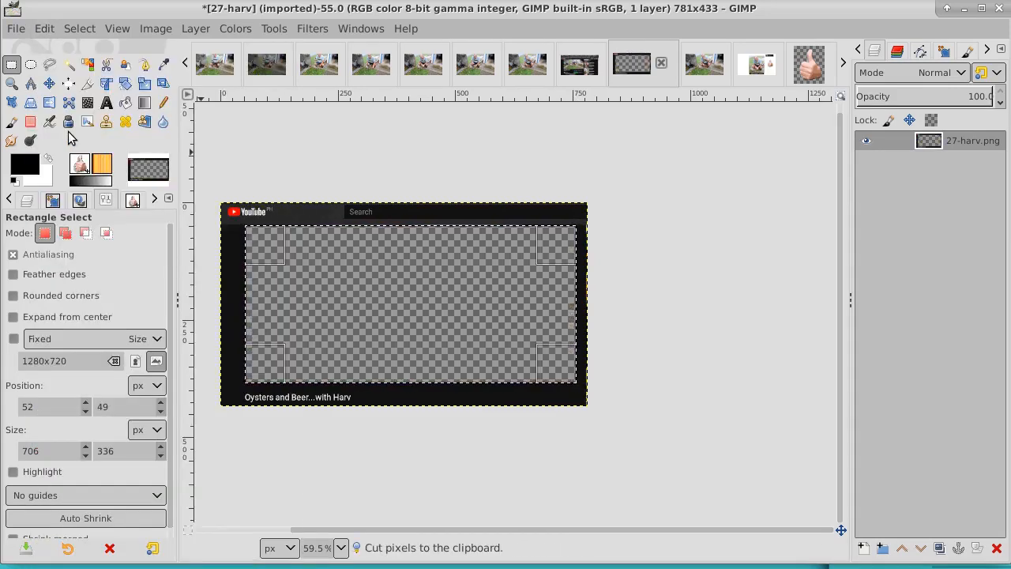
left_click(85, 30)
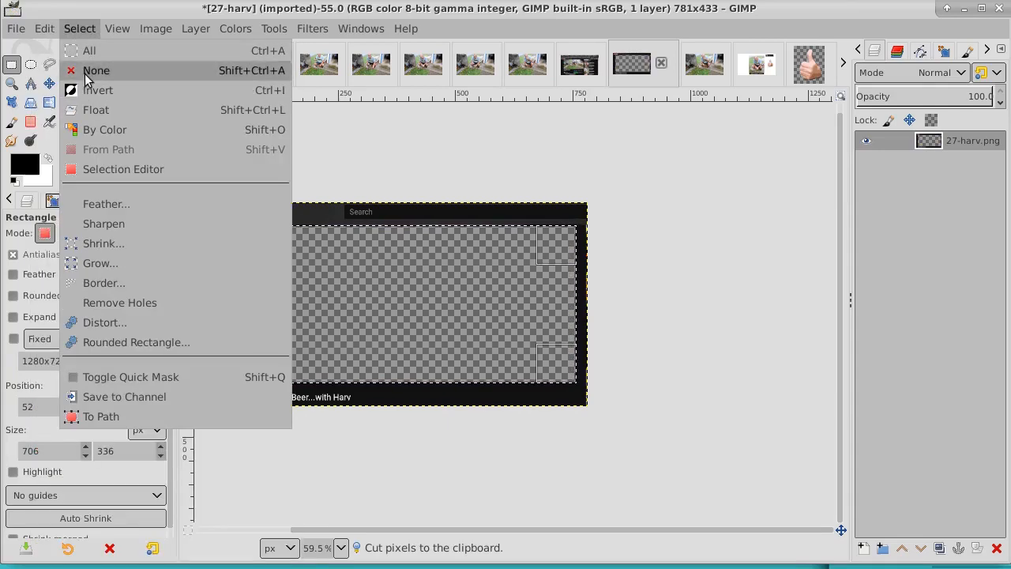
left_click(85, 72)
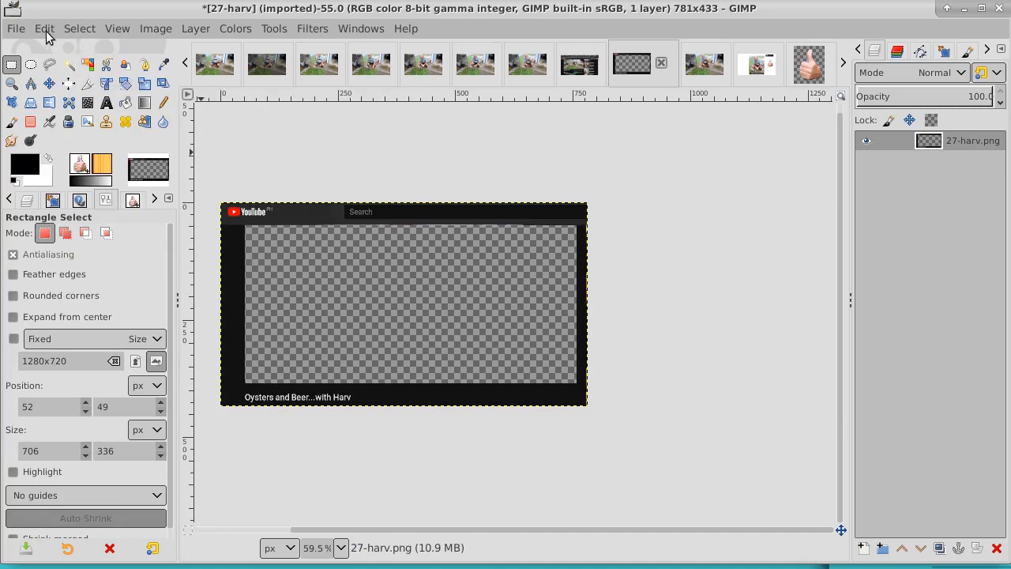
left_click(89, 31)
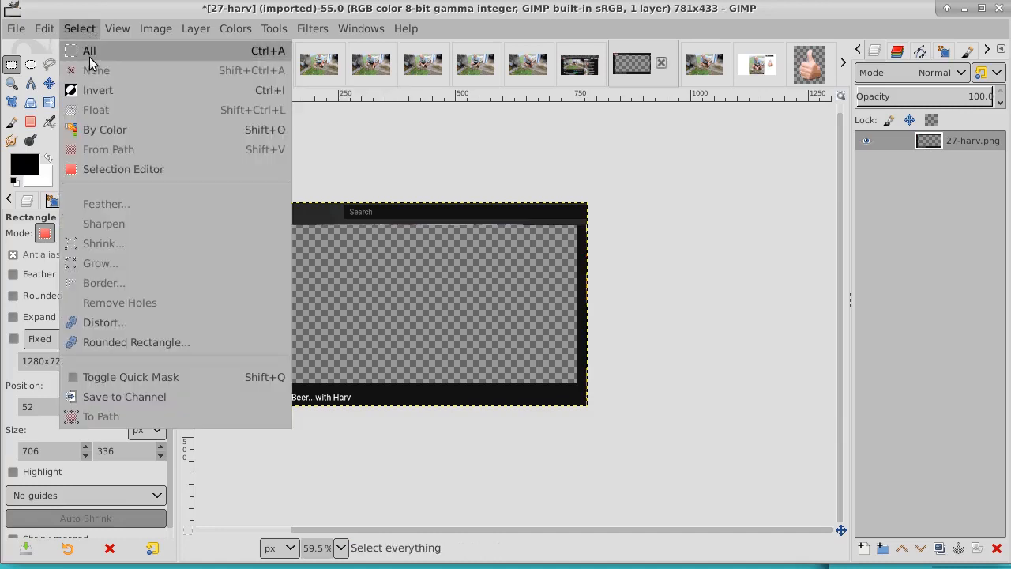
left_click(89, 52)
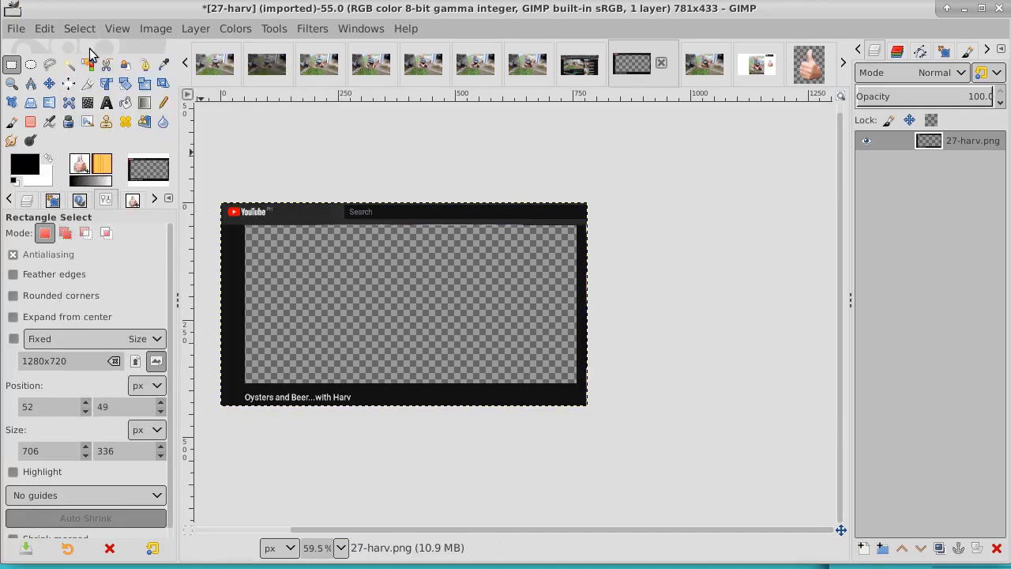
Try to paste the cut video picture as a new layer above the top layer of the 1280x720 image
left_click(767, 75)
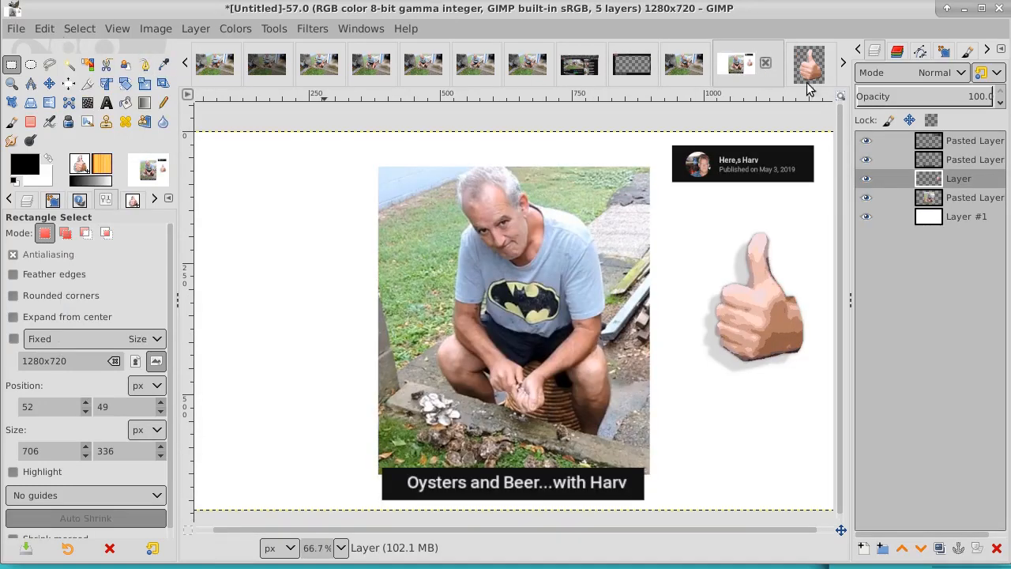
left_click(965, 145)
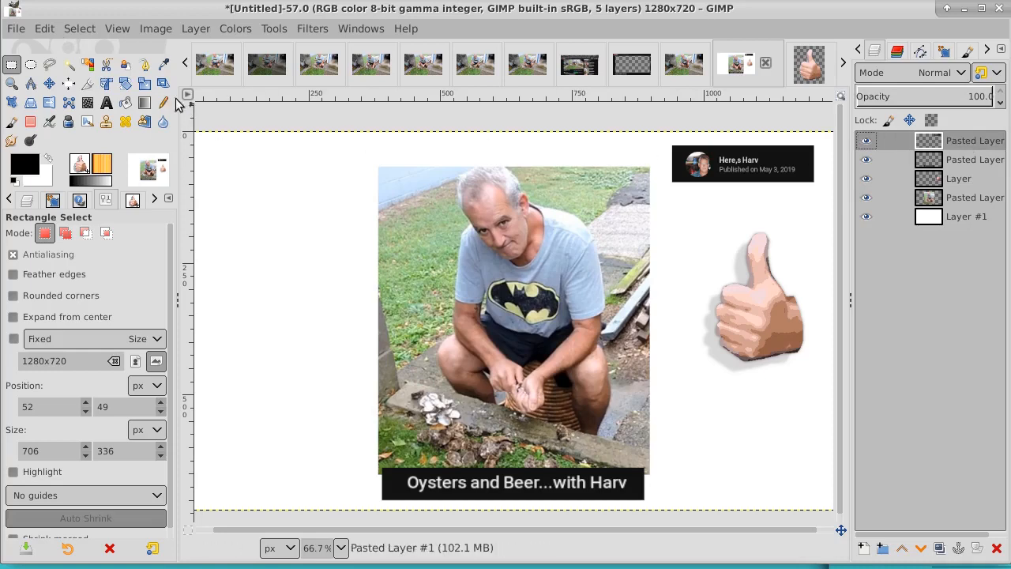
left_click(47, 28)
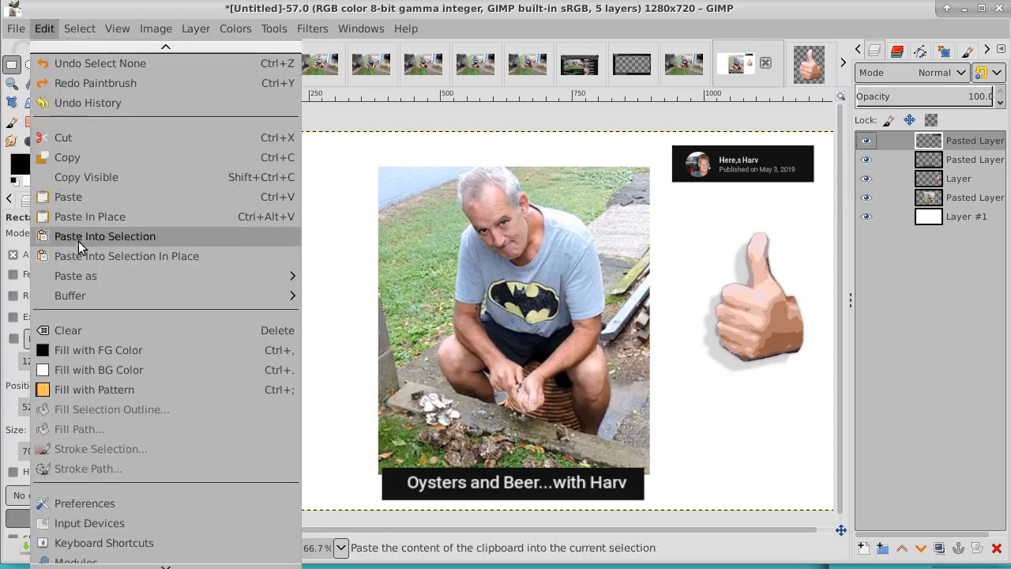
mouse_move(72, 276)
left_click(337, 276)
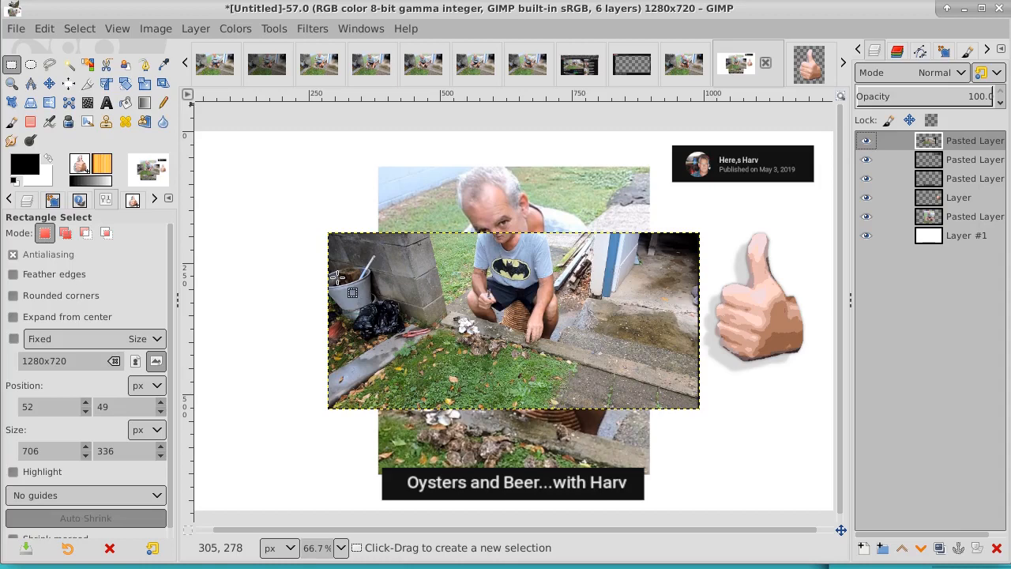
key("ctrl+z")
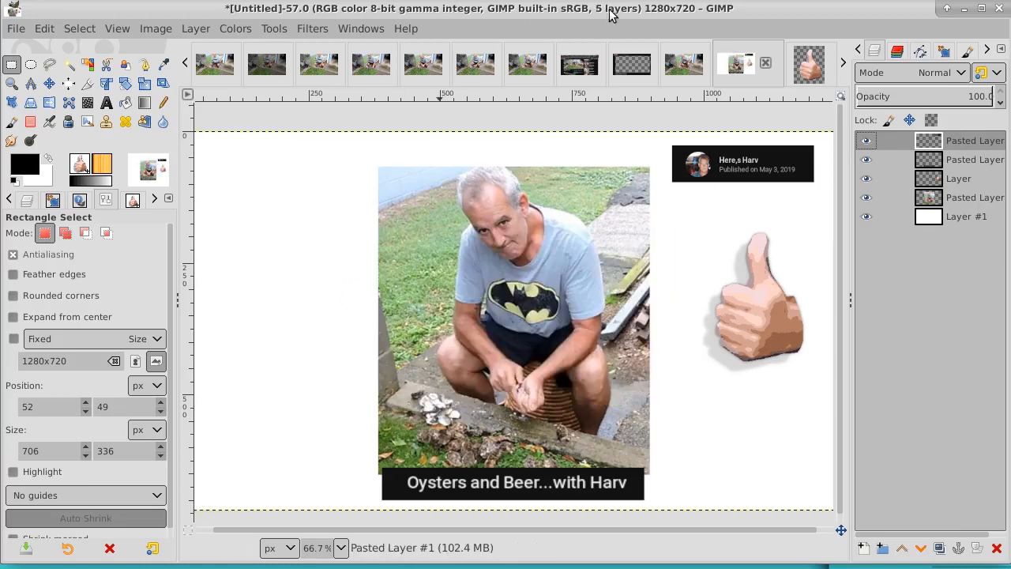
Copy the emptied player frame from the 27-harv image and paste it as a new layer into the 1280x720 image
left_click(630, 66)
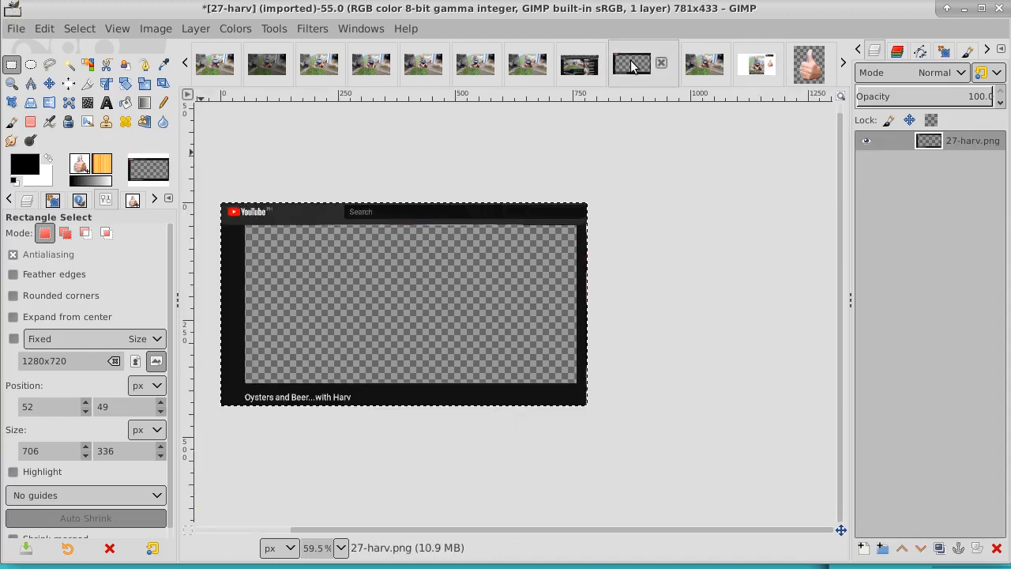
left_click(49, 28)
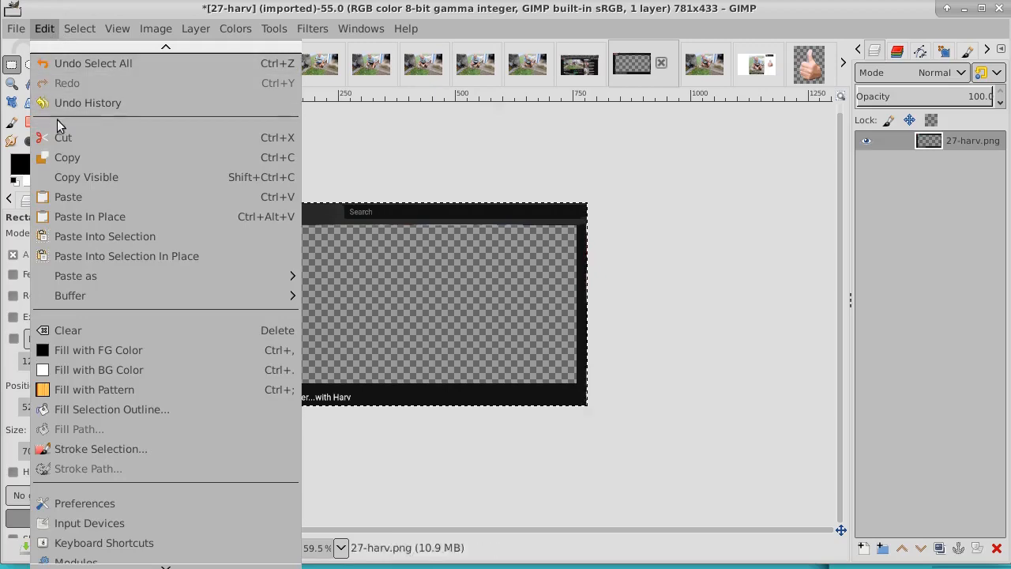
left_click(67, 158)
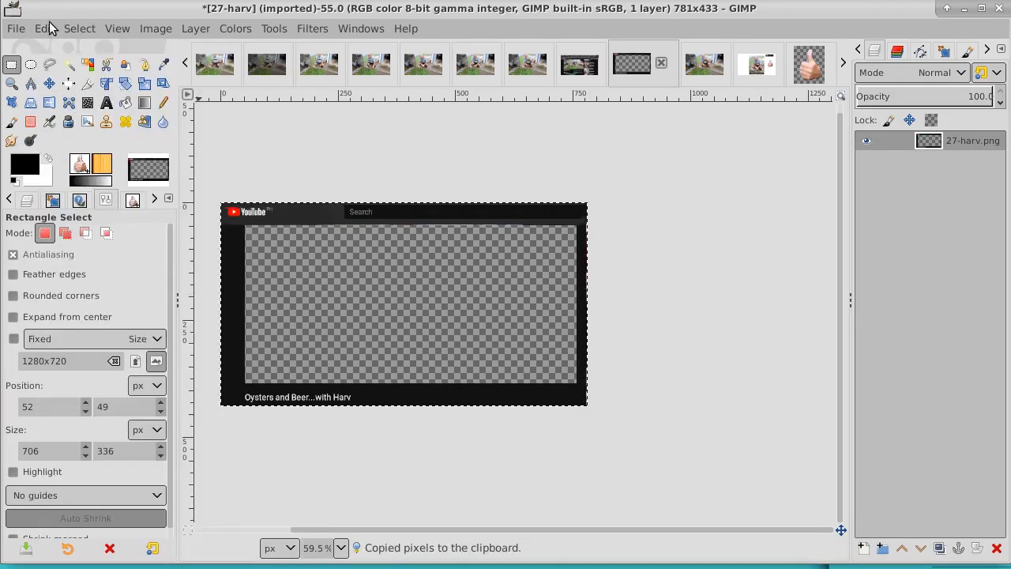
left_click(758, 66)
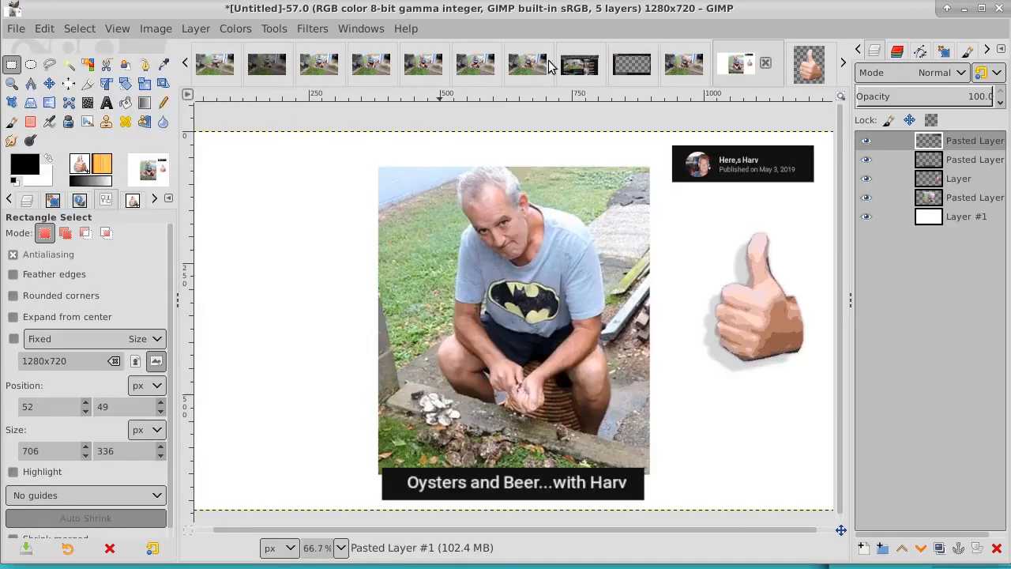
left_click(44, 33)
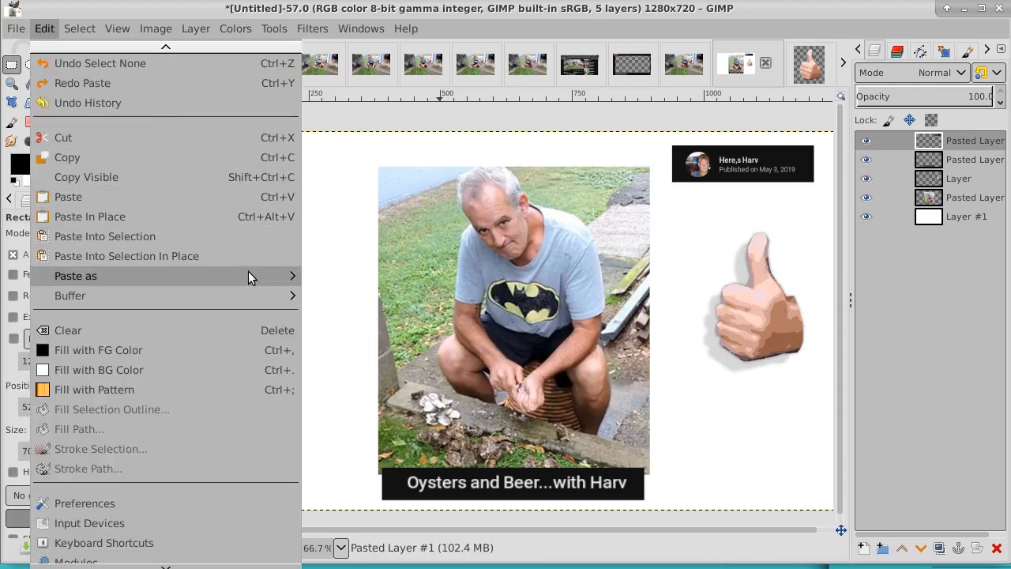
mouse_move(248, 276)
left_click(390, 273)
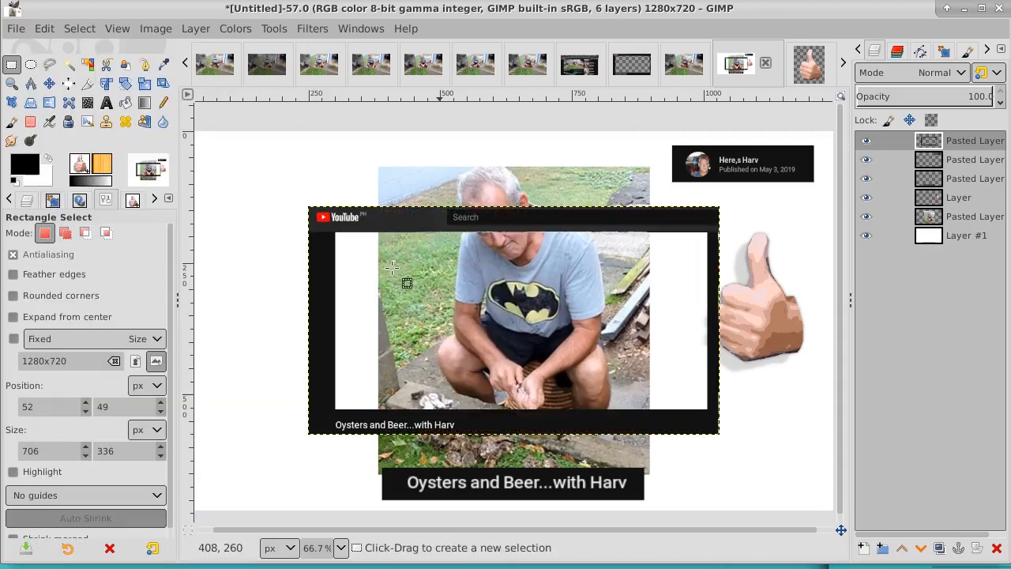
Scale the pasted player frame layer to 1294 × 727 px so that it covers the whole canvas
left_click(145, 28)
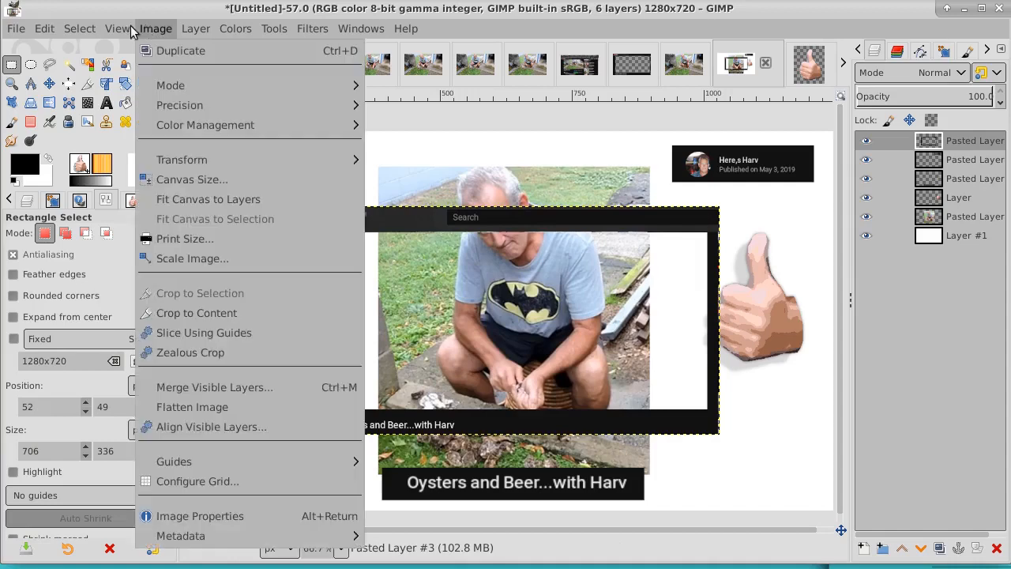
mouse_move(120, 31)
mouse_move(122, 94)
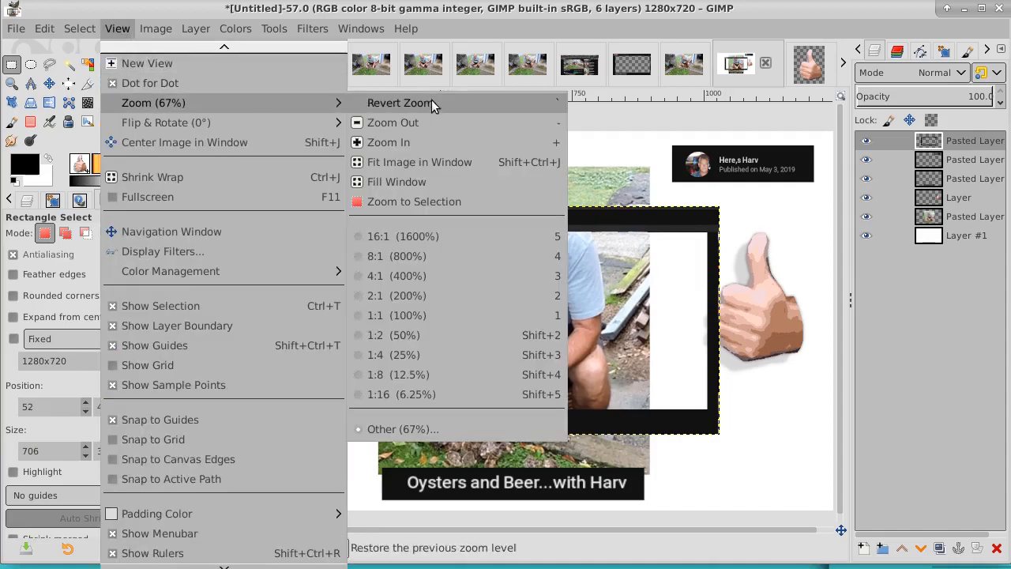
left_click(426, 162)
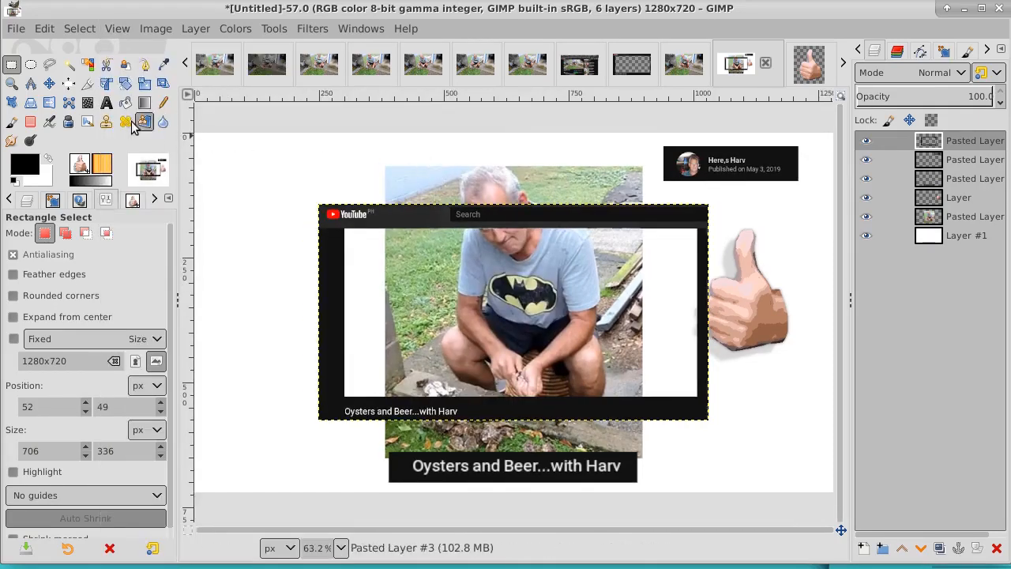
left_click(146, 86)
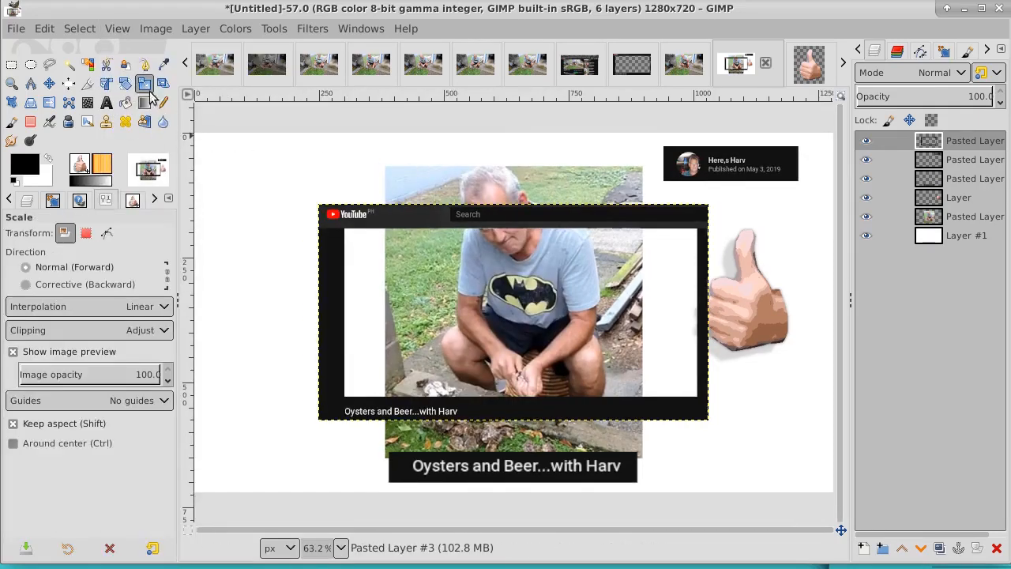
left_click(318, 207)
left_click_drag(317, 207, 195, 137)
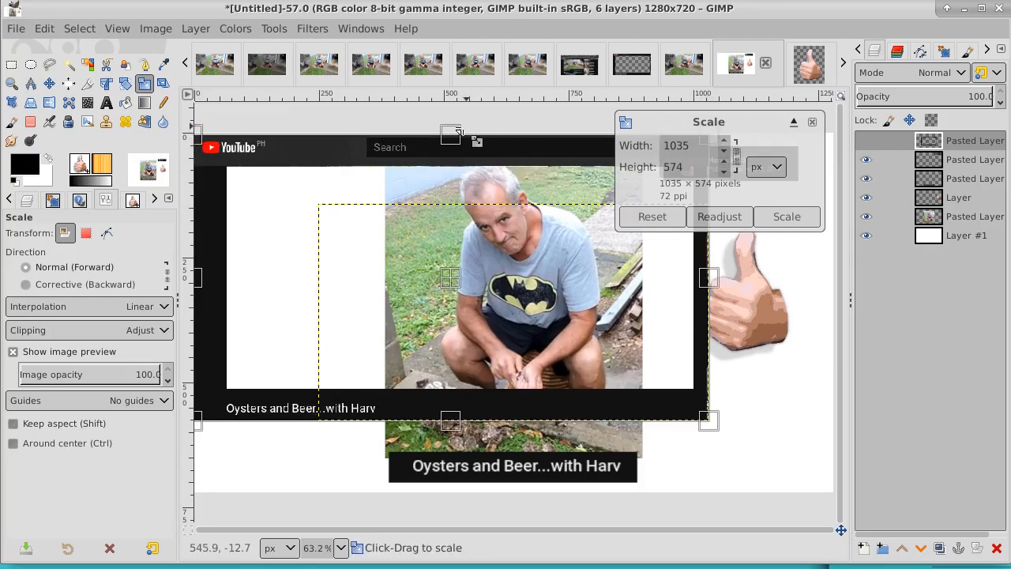
left_click_drag(450, 132, 451, 130)
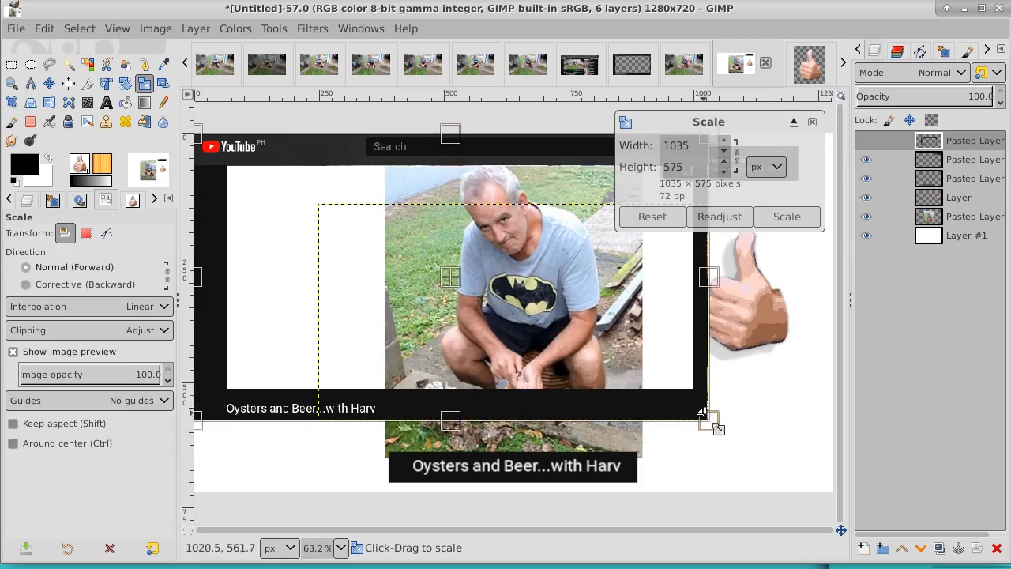
left_click_drag(705, 417, 832, 491)
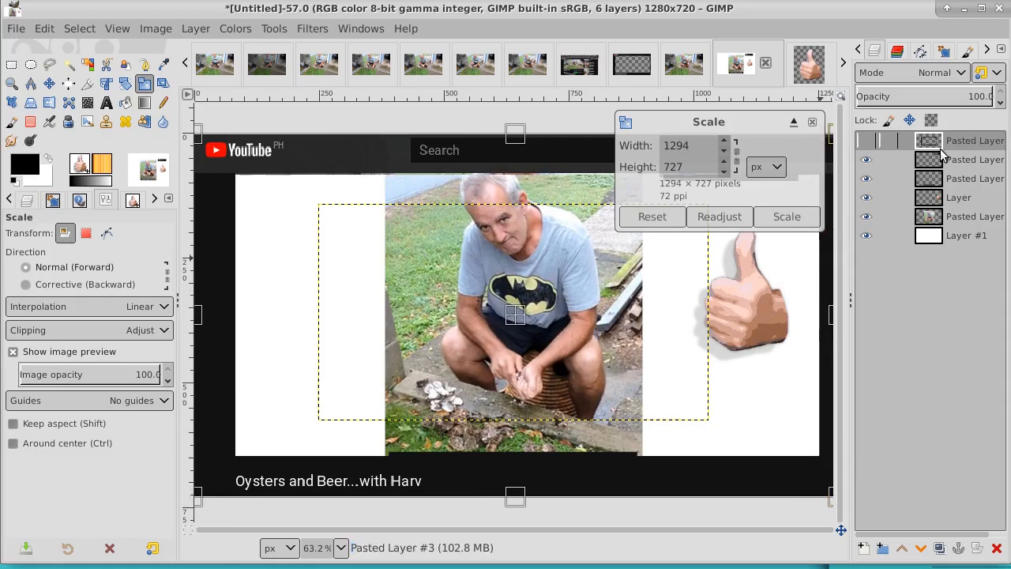
left_click(801, 217)
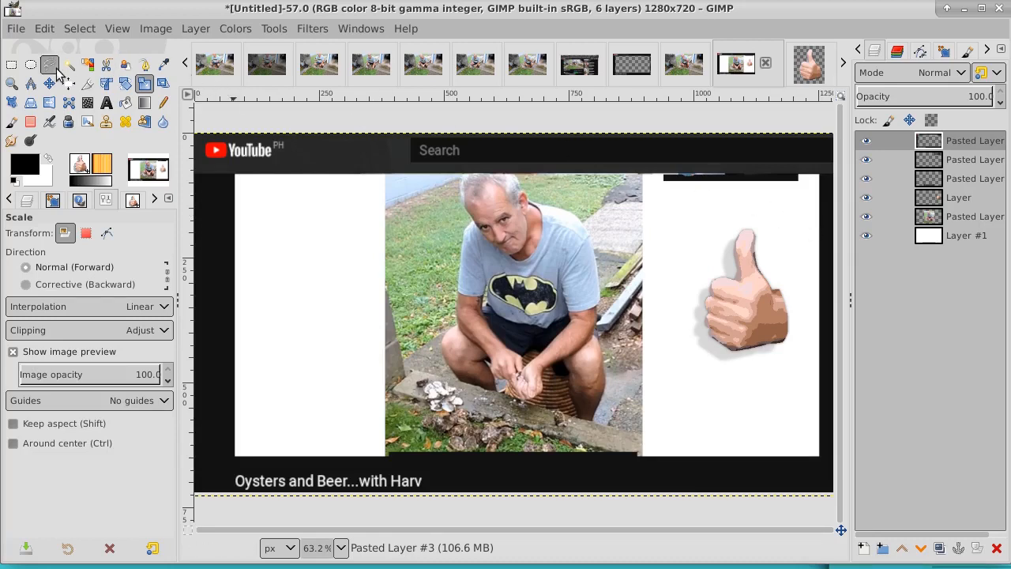
Clear a 1245 × 613 px area at 21, 59 from the frame layer to thin its borders, and hide that layer
left_click(11, 65)
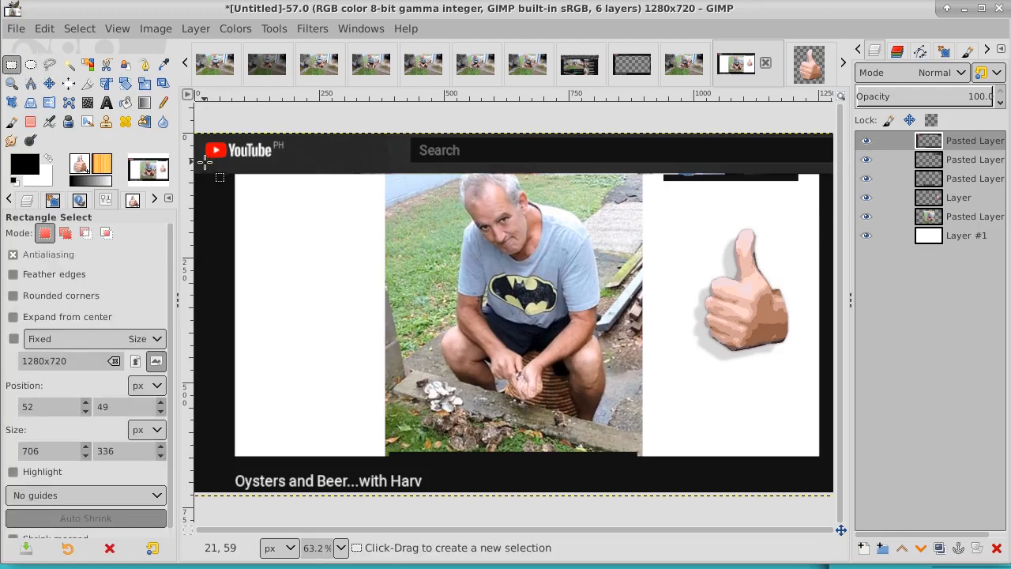
left_click_drag(204, 162, 826, 469)
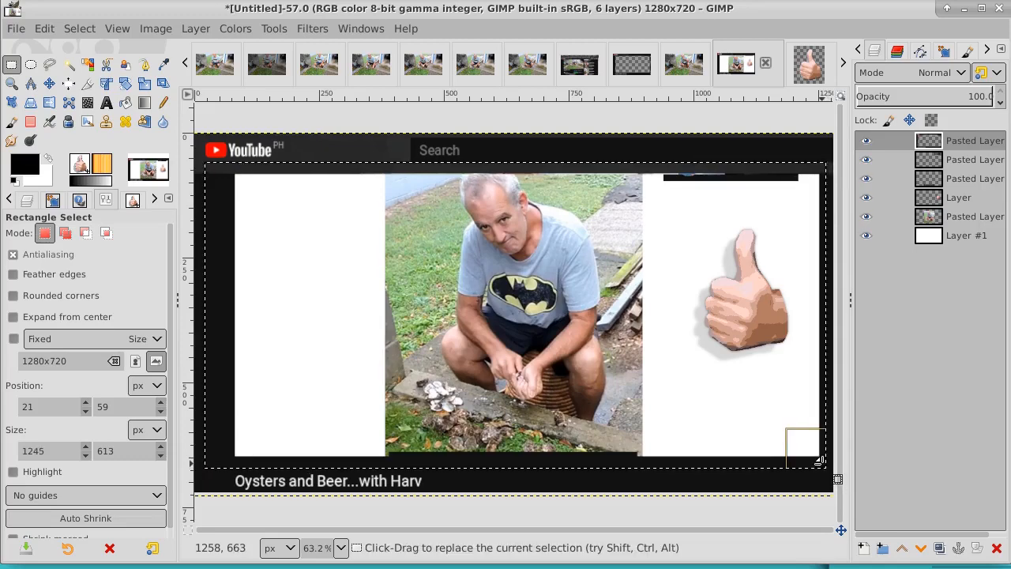
key("Delete")
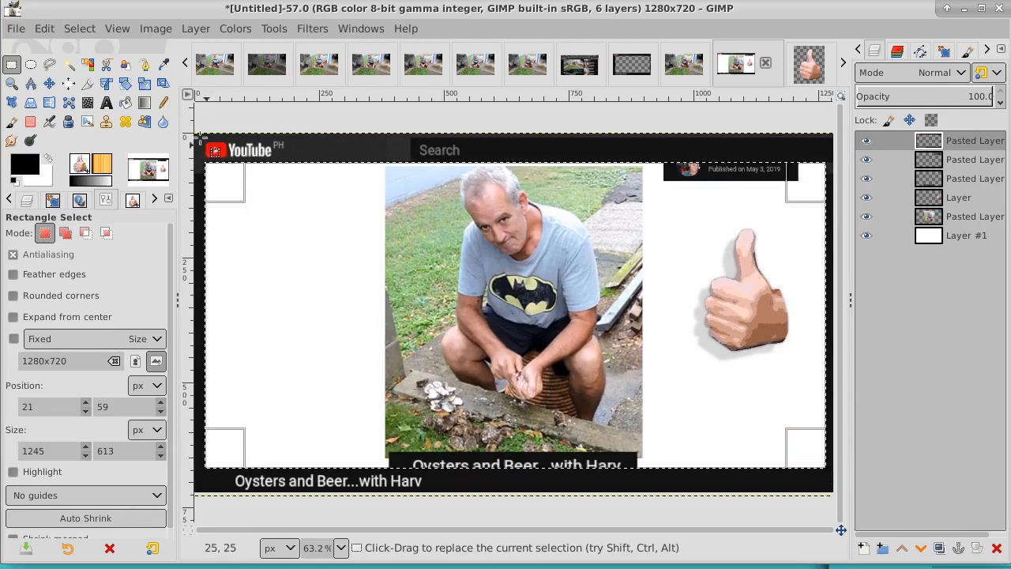
left_click(79, 28)
left_click(87, 68)
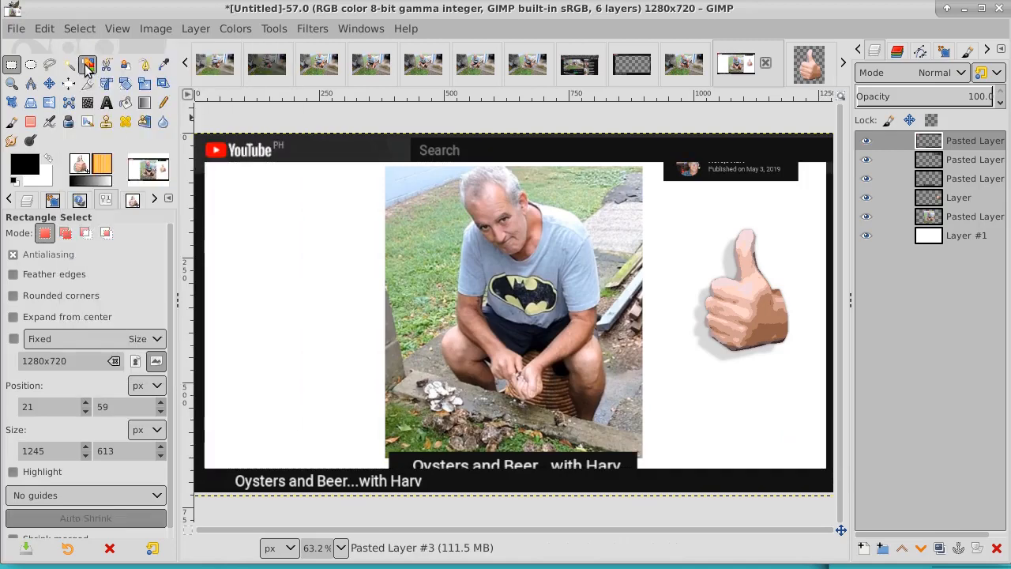
left_click(868, 141)
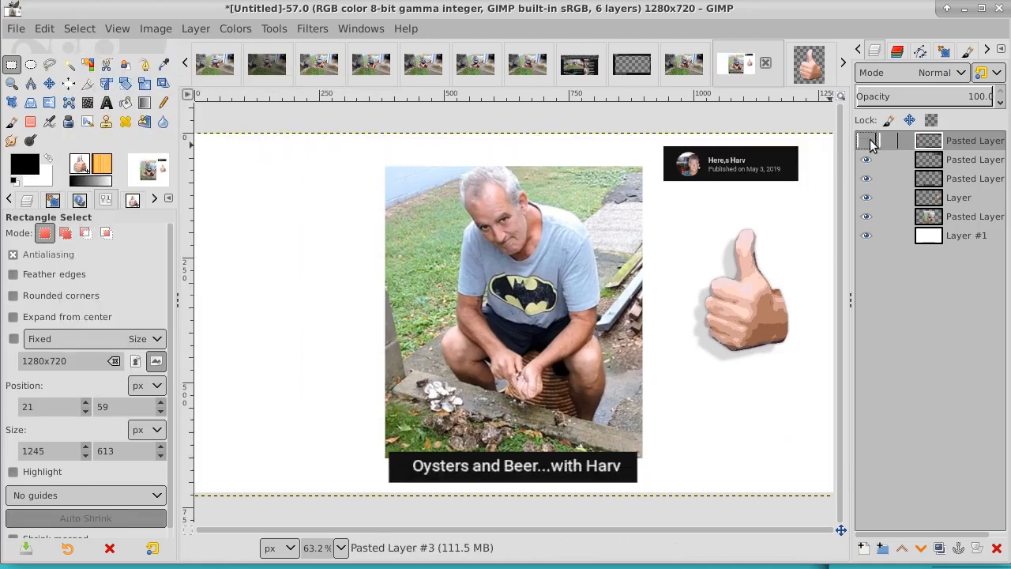
Preview the frame layer over the composition, hide it again and select the layer directly beneath it
left_click(868, 141)
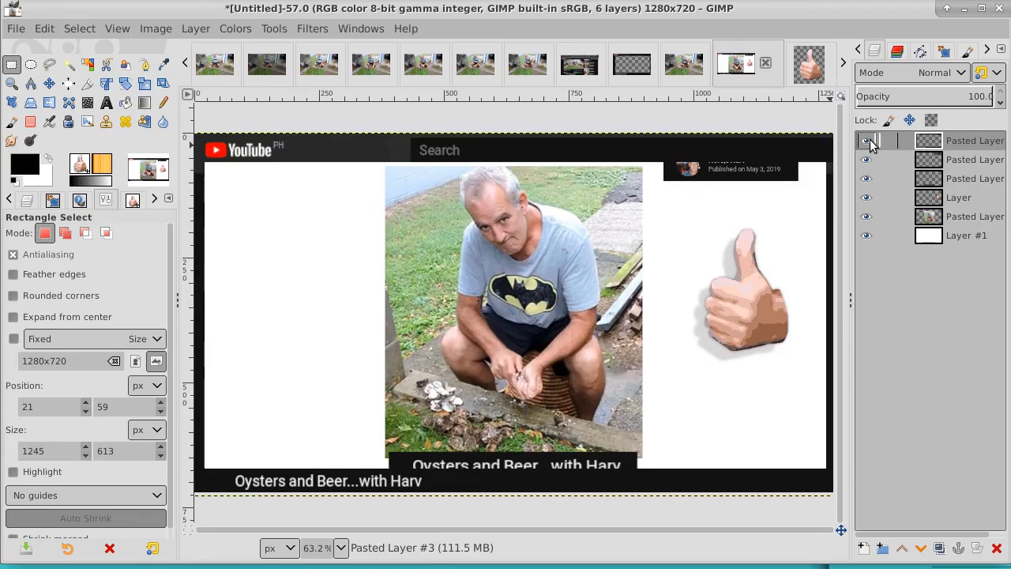
left_click(985, 160)
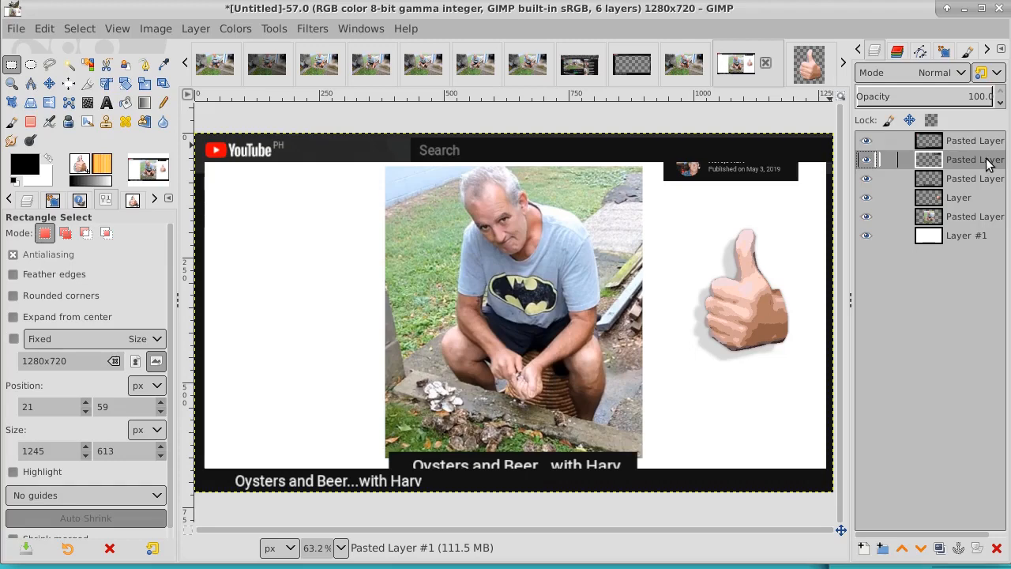
left_click(866, 140)
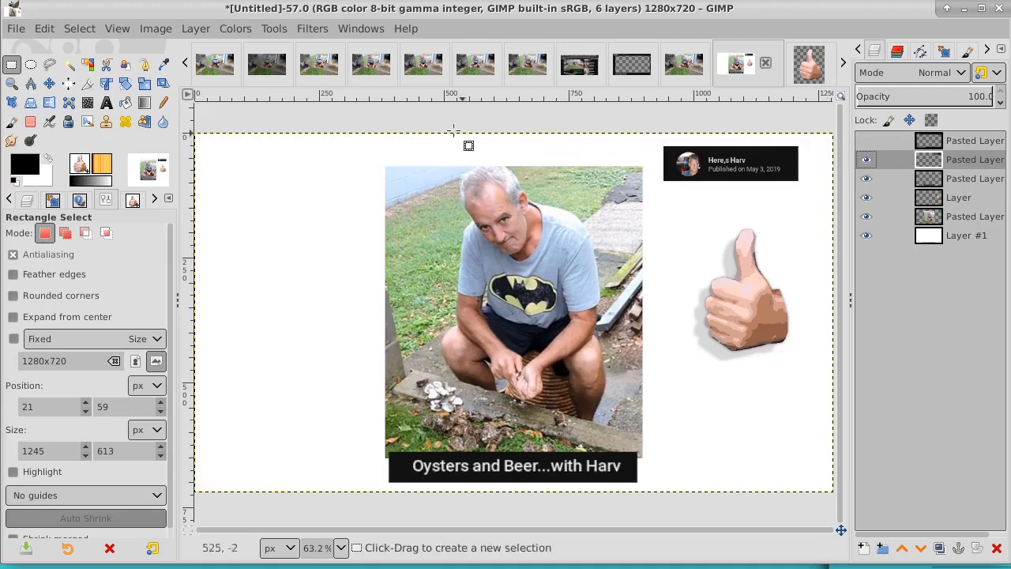
Go to the 18-harv image and remove the selection around the thumbs-up hand
left_click(378, 63)
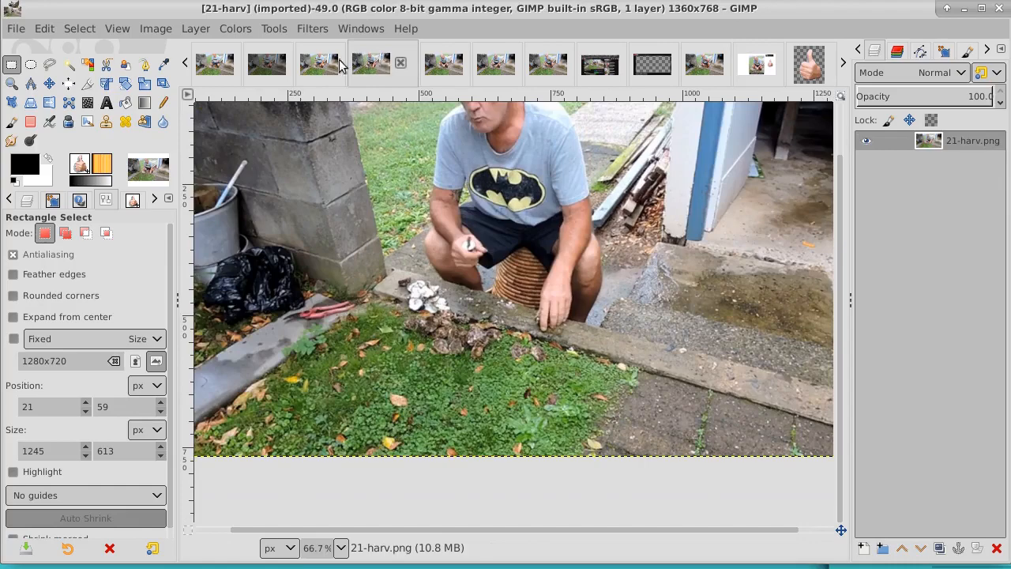
left_click(341, 65)
left_click(268, 65)
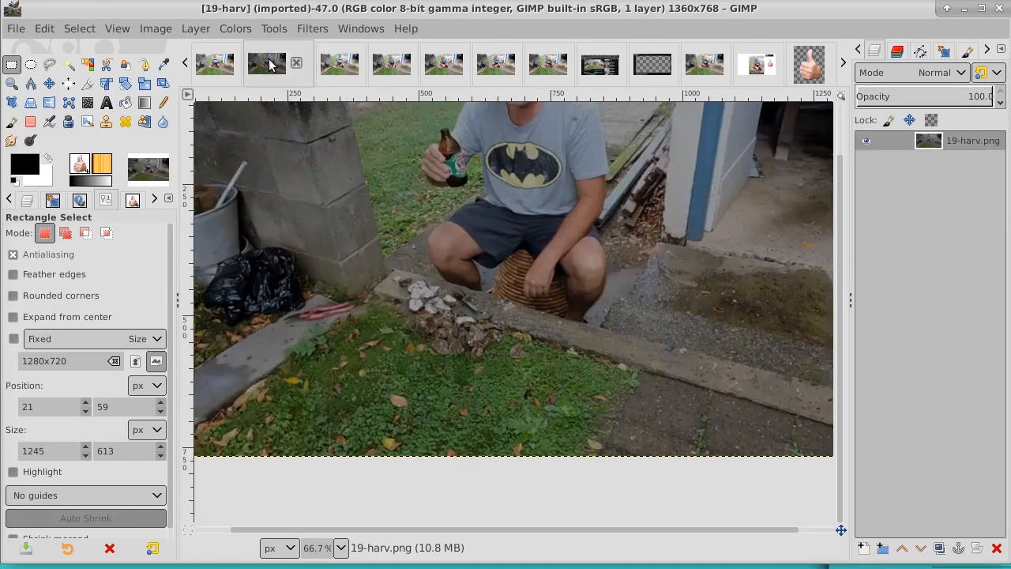
left_click(219, 67)
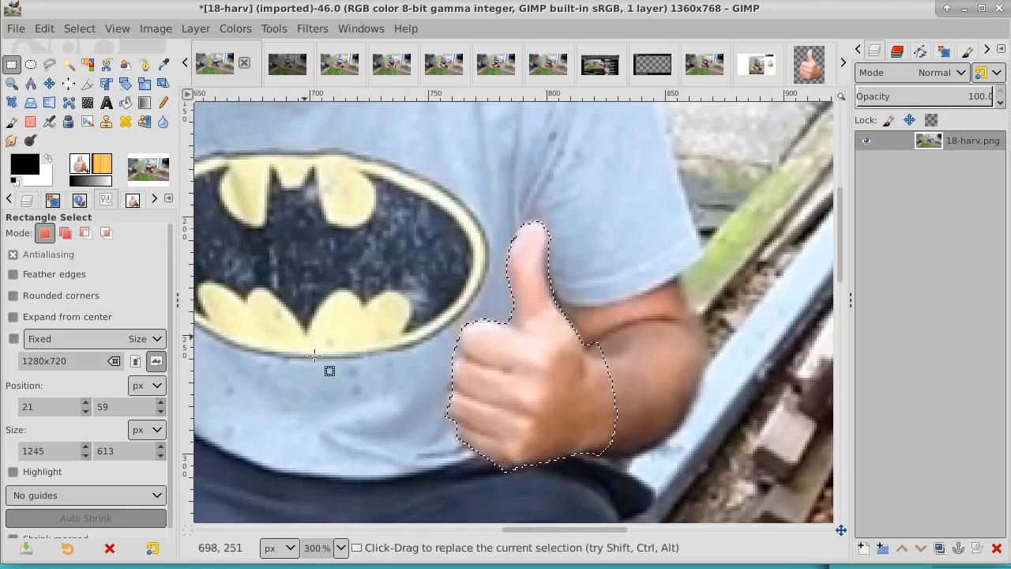
left_click_drag(599, 529, 557, 533)
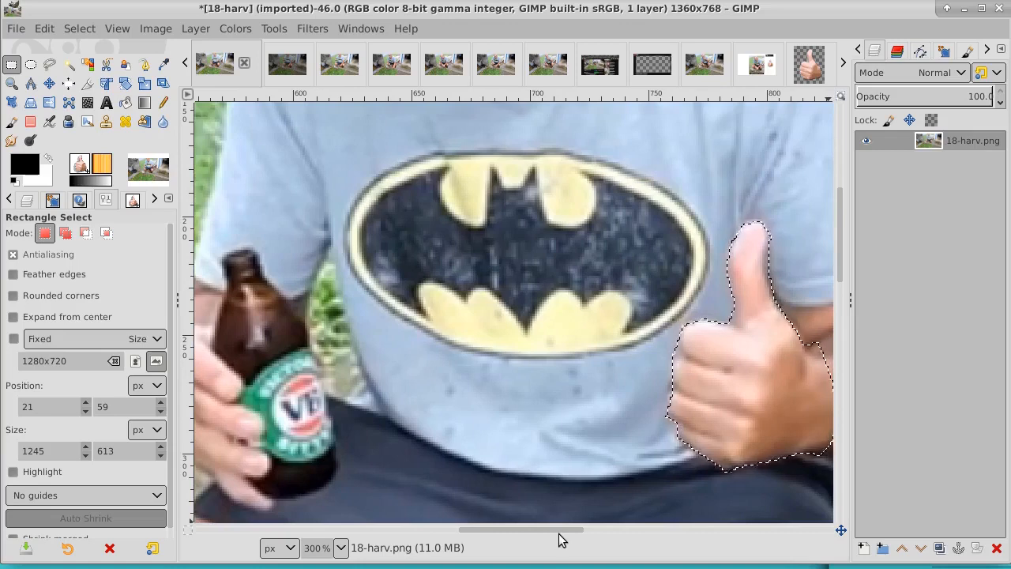
left_click(79, 28)
left_click(91, 67)
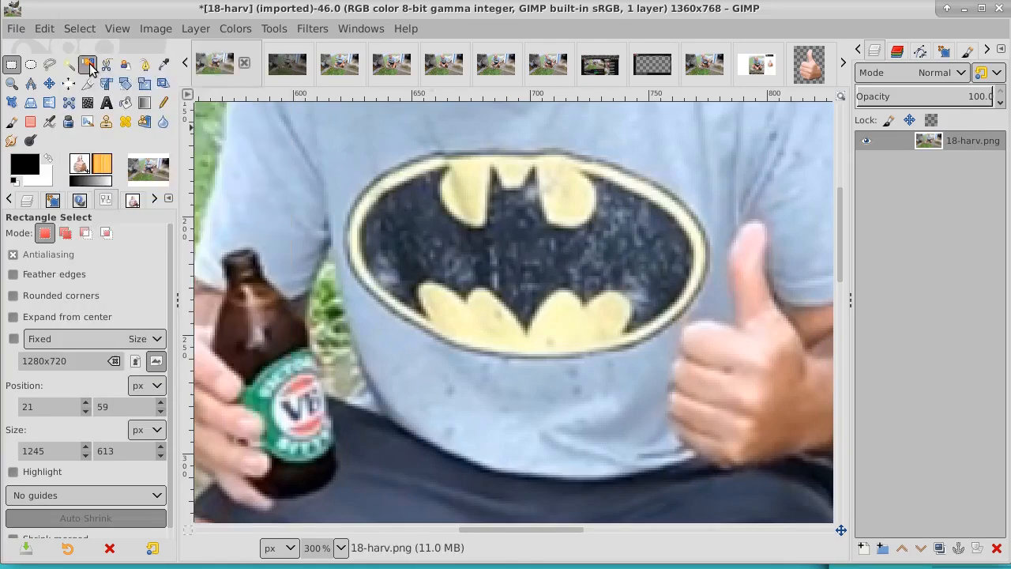
Look through the 20-harv to 26-harv images for more picture material to use in the thumbnail
left_click(348, 62)
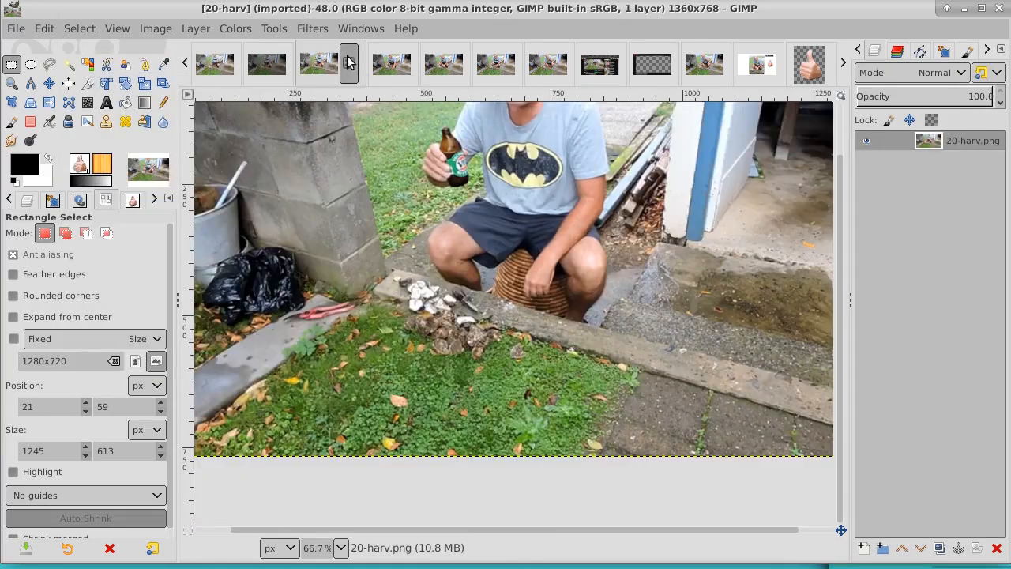
left_click(395, 65)
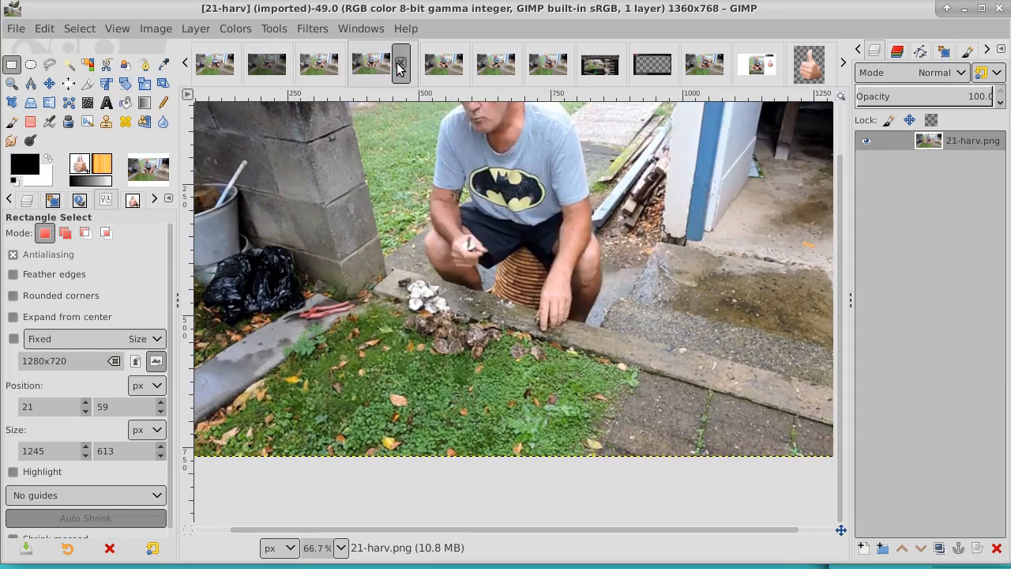
left_click(427, 64)
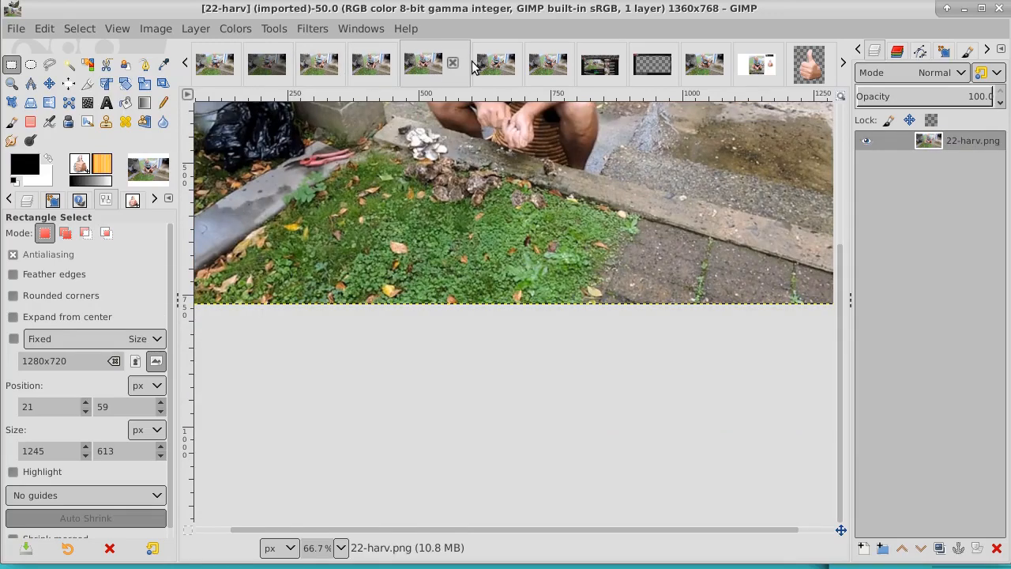
left_click_drag(840, 271, 839, 132)
left_click(528, 65)
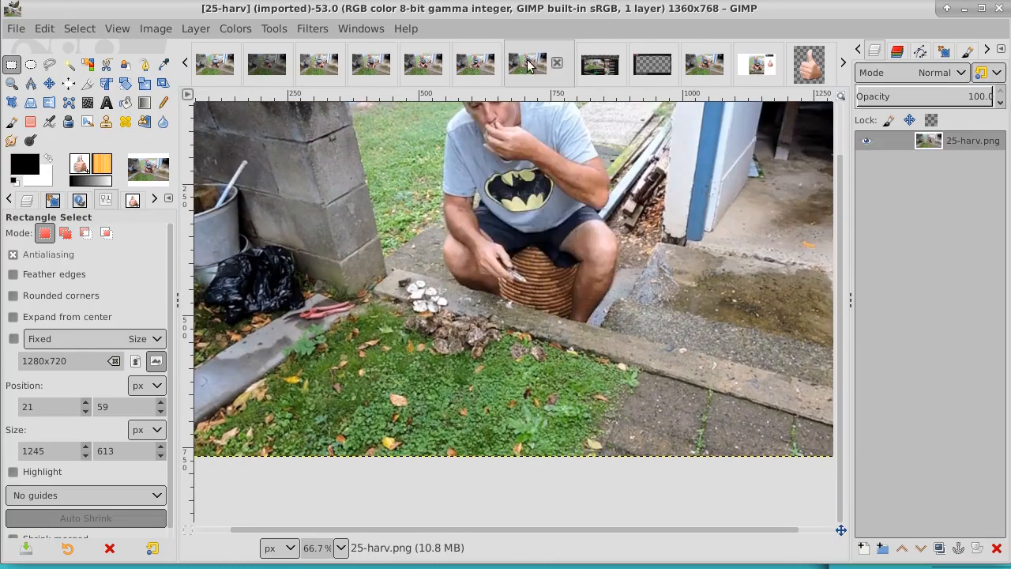
left_click(478, 63)
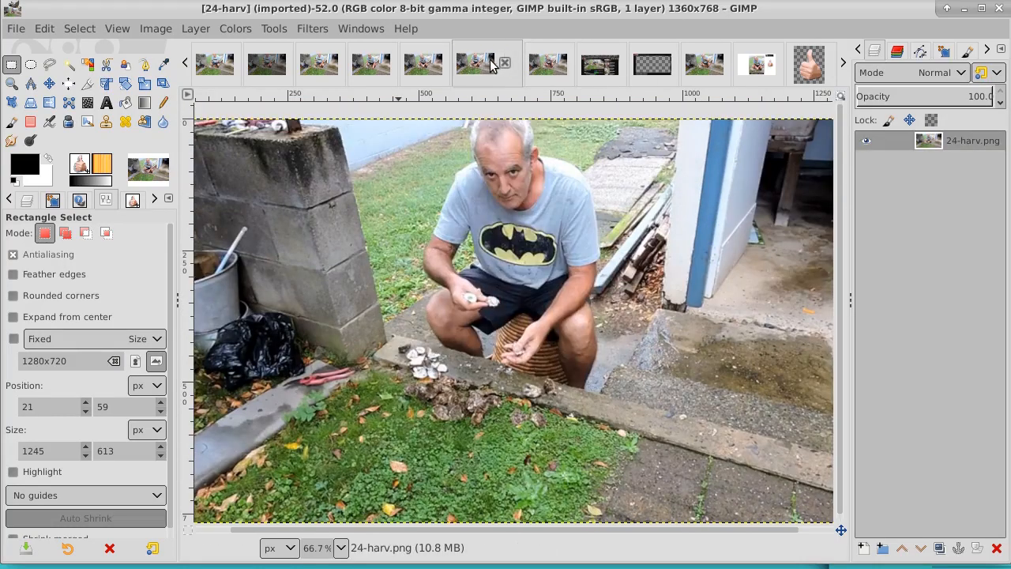
left_click(507, 65)
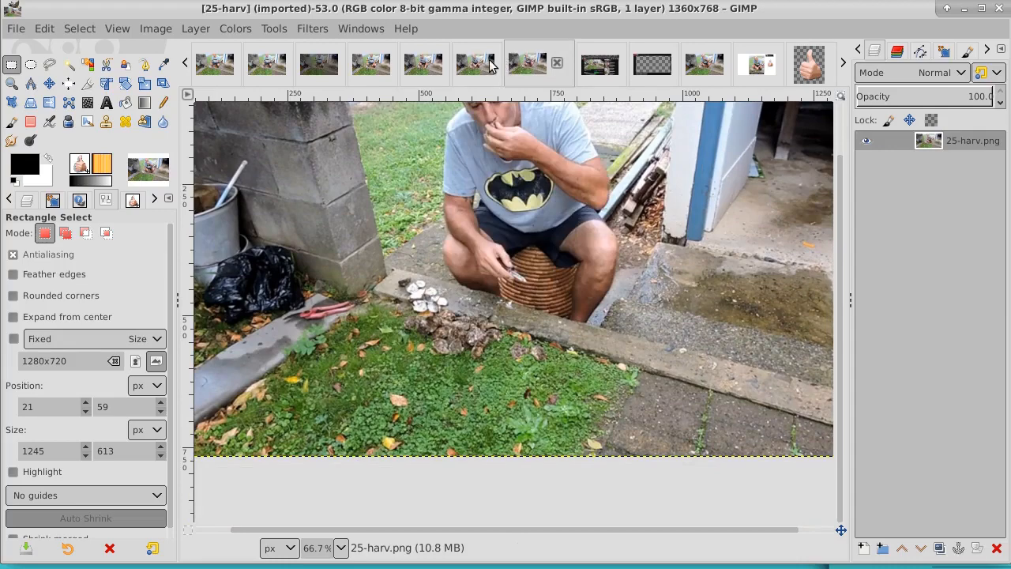
left_click(556, 65)
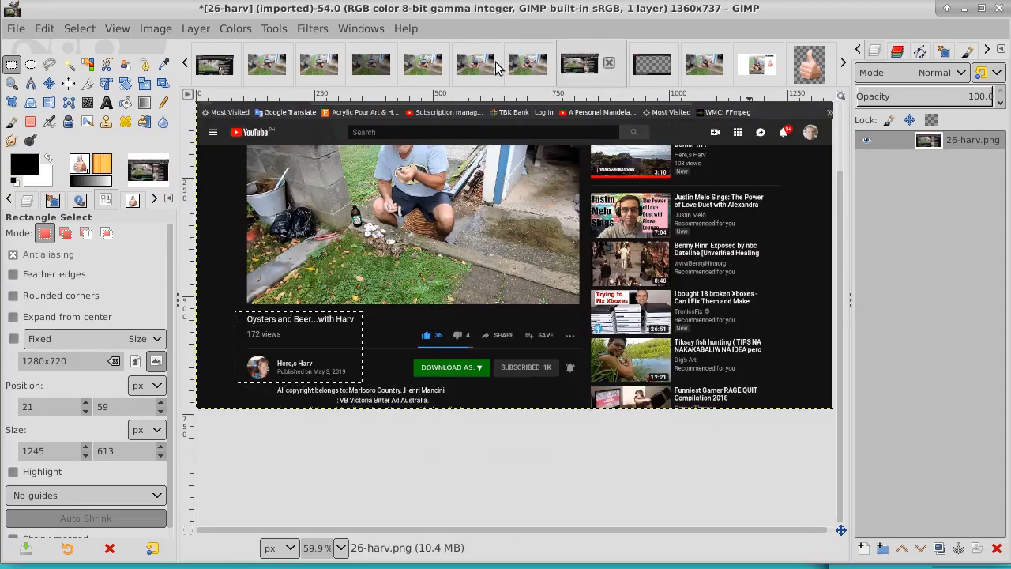
left_click(477, 66)
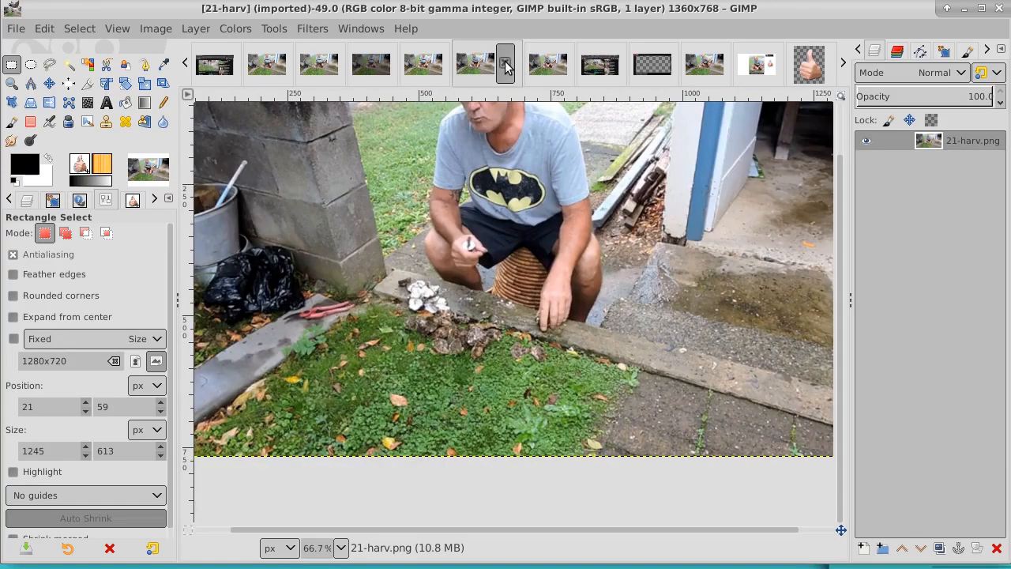
left_click(505, 66)
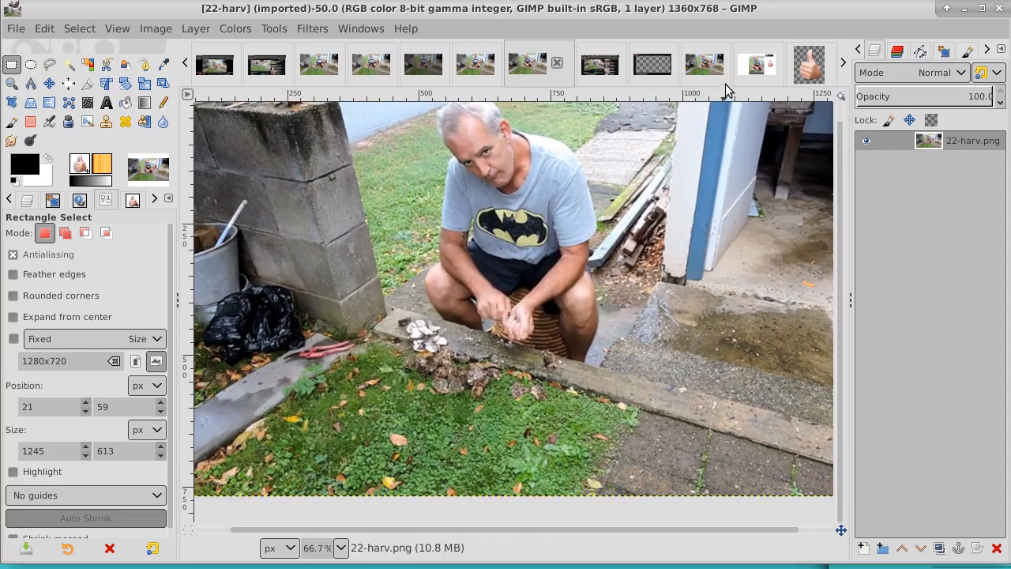
left_click(751, 70)
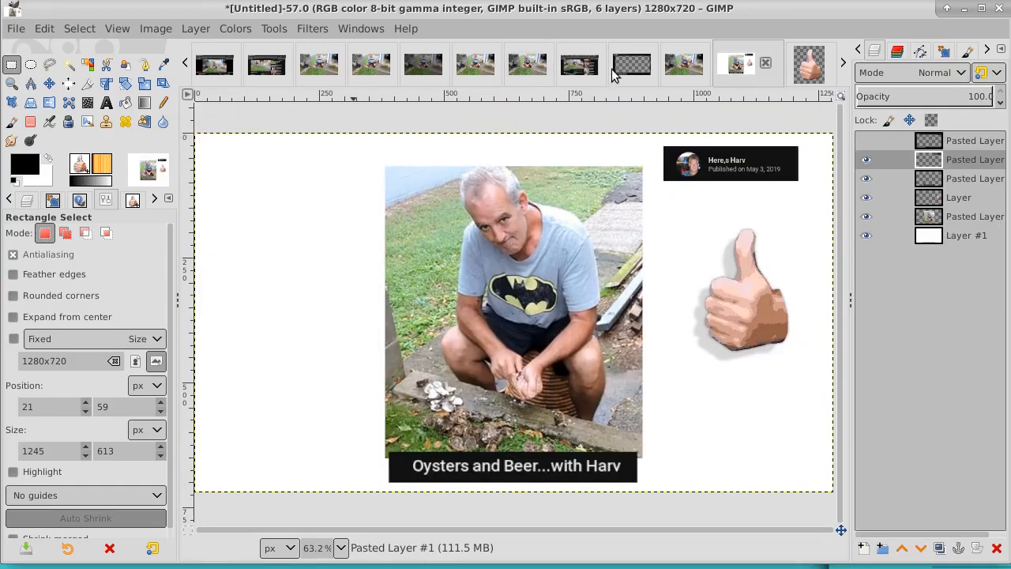
left_click(481, 65)
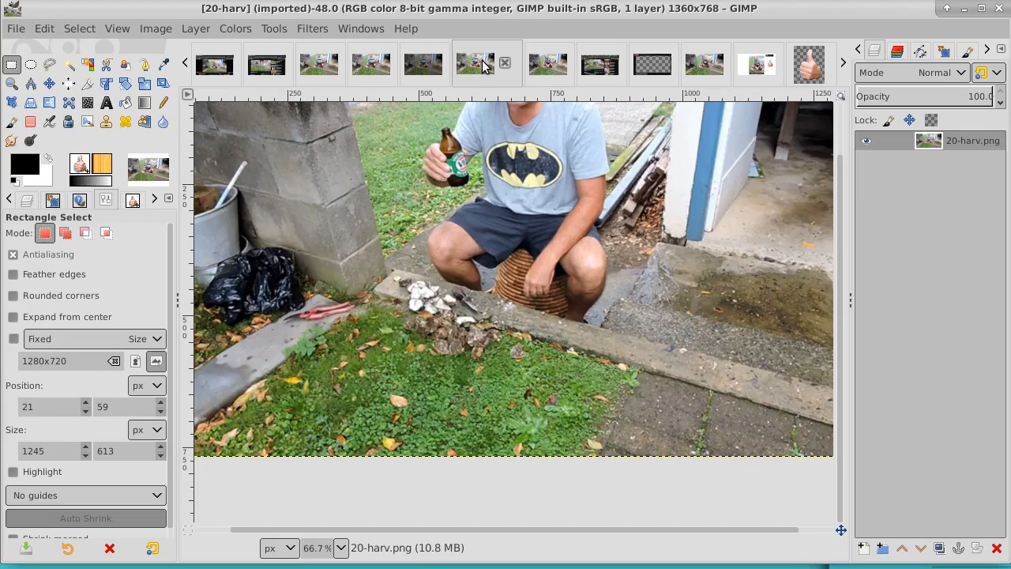
left_click(502, 63)
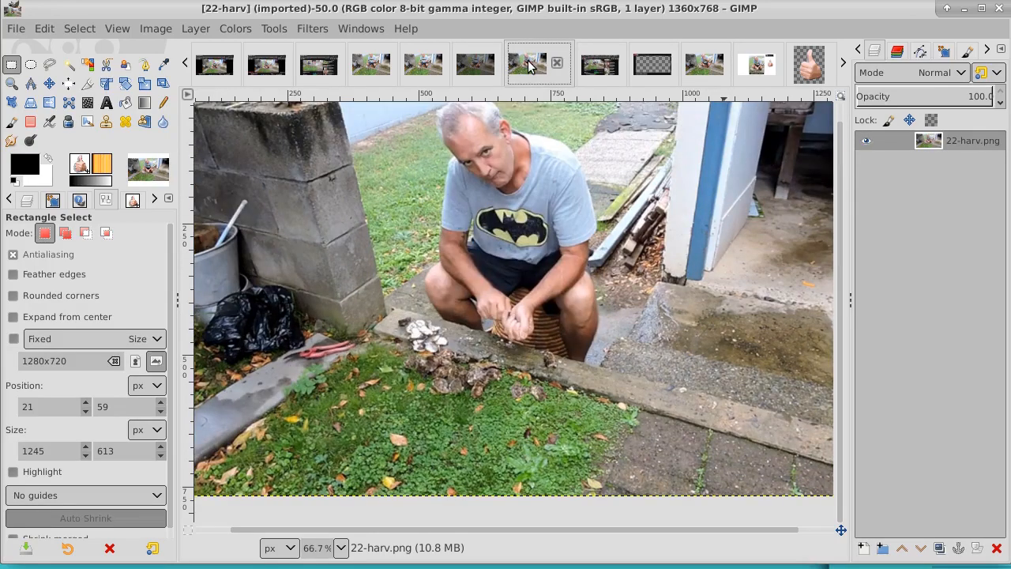
Copy an 82 × 121 px area at 543, 203 around the hand holding the bottle in 18-harv and paste it as a new image
left_click(424, 64)
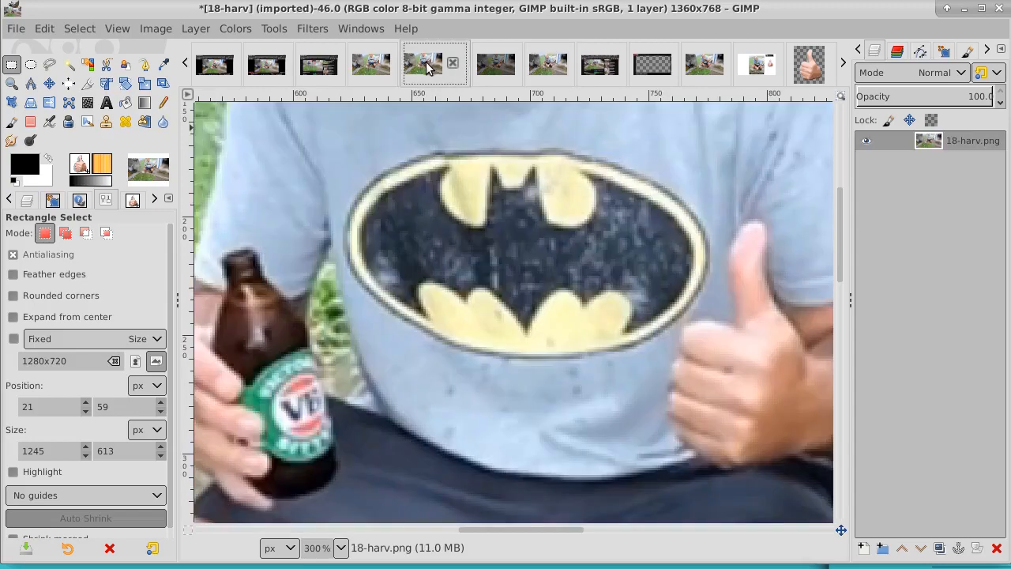
left_click_drag(503, 529, 452, 533)
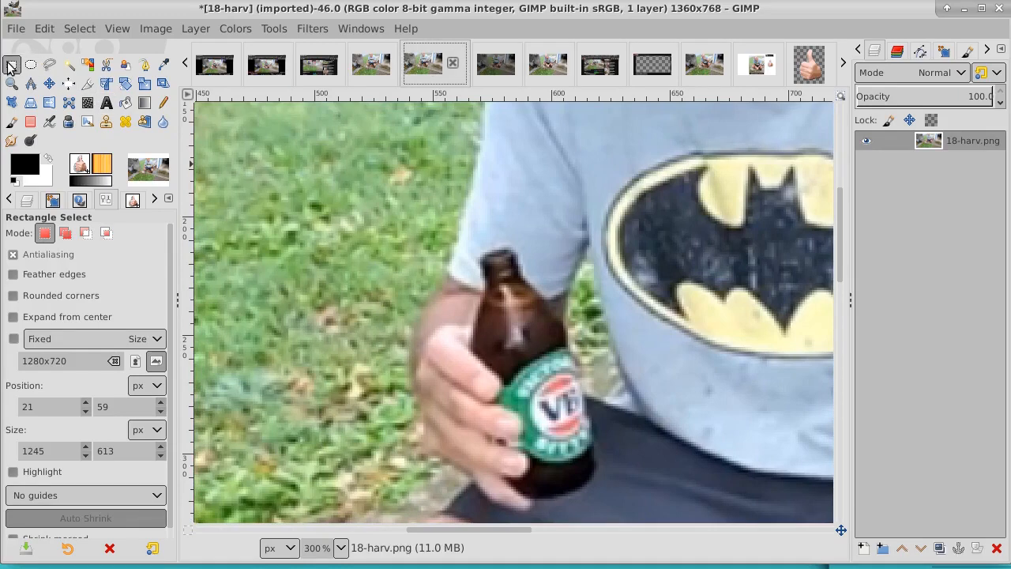
left_click_drag(416, 224, 610, 511)
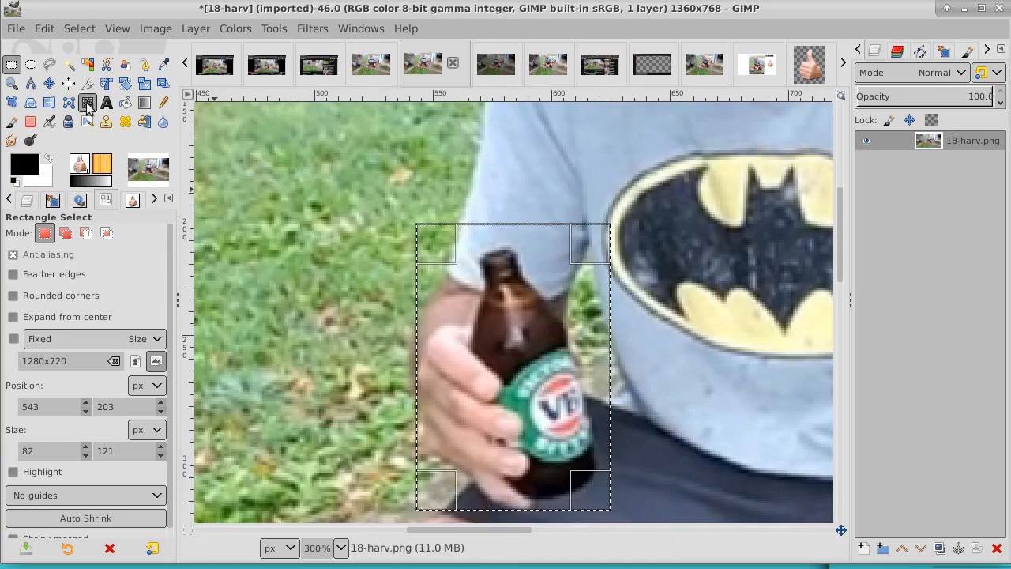
left_click(40, 30)
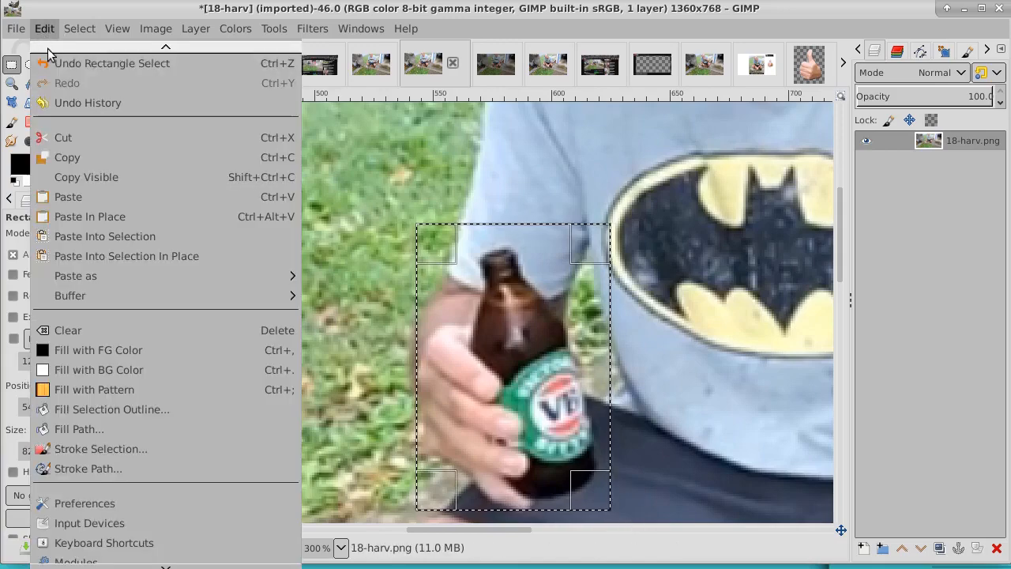
left_click(64, 158)
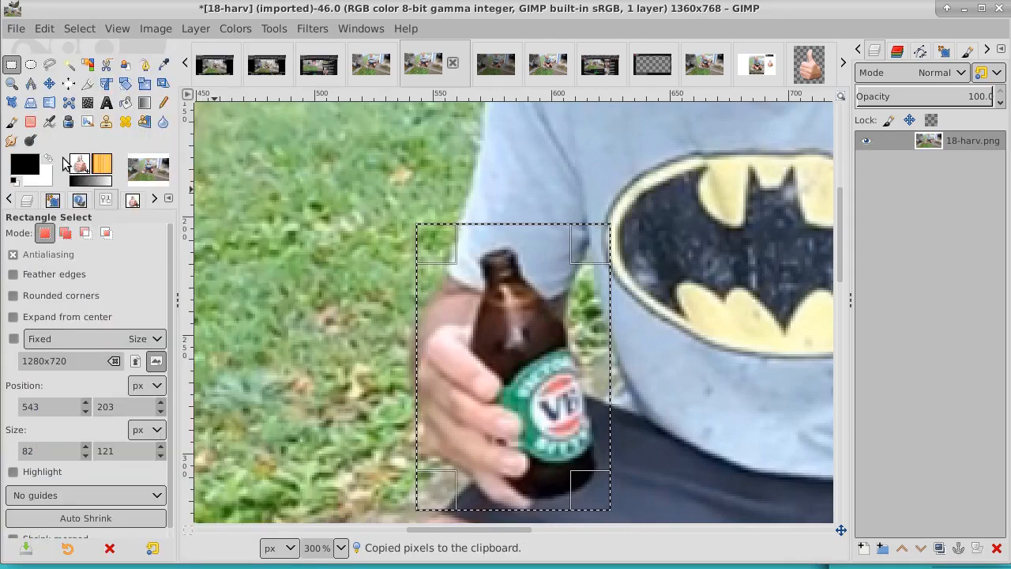
left_click(55, 30)
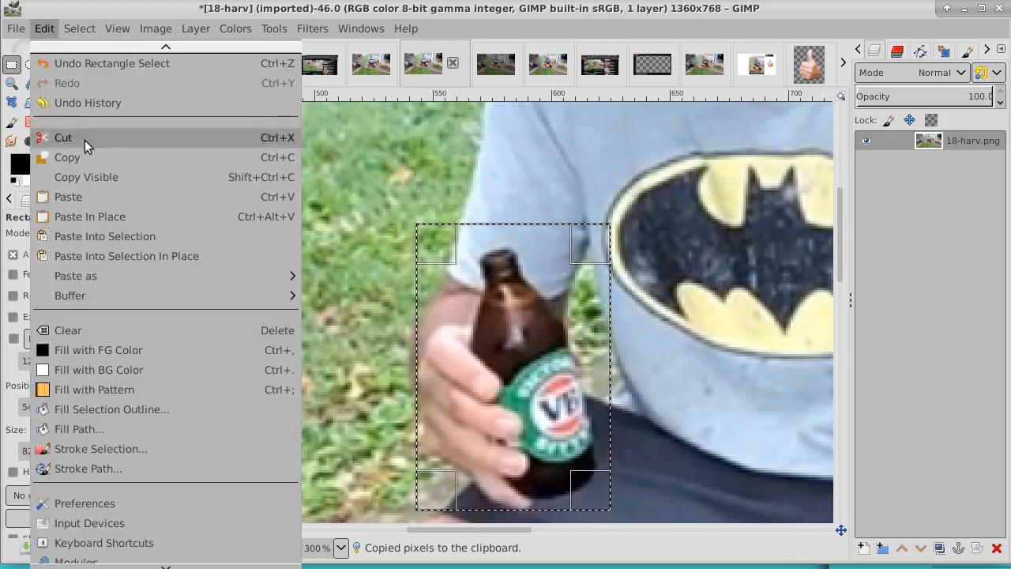
mouse_move(124, 273)
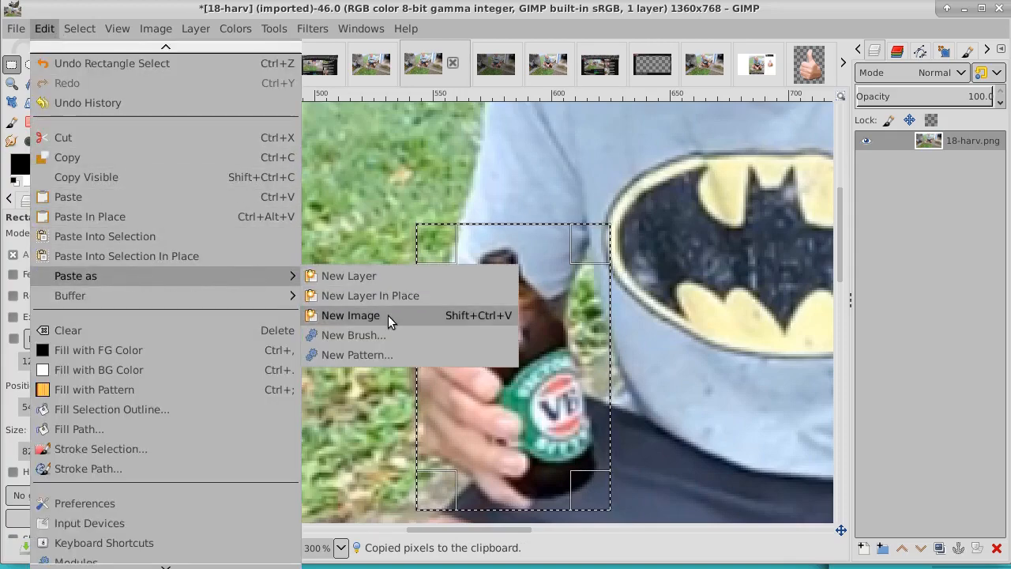
left_click(350, 315)
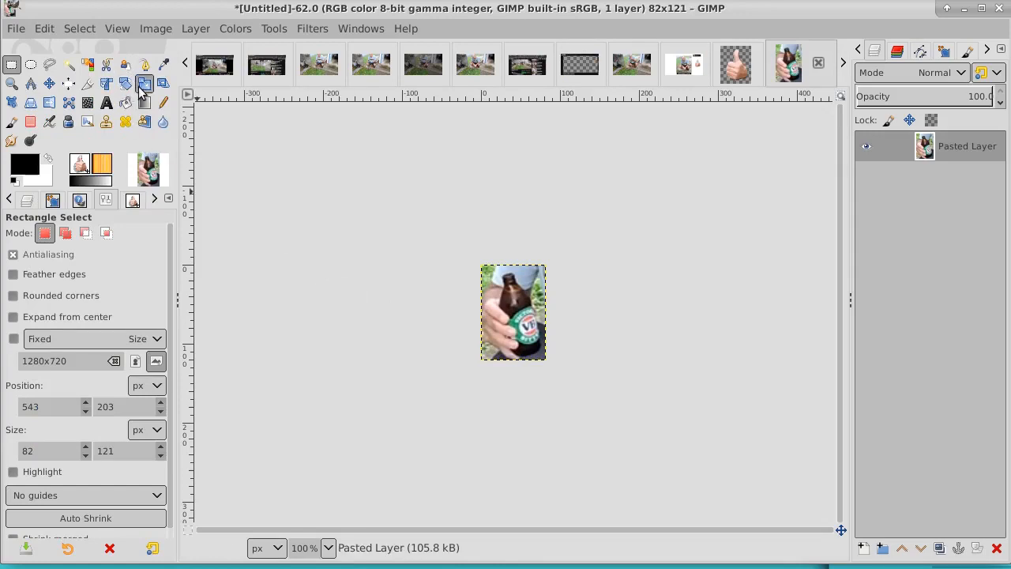
Rotate the pasted hand-and-bottle layer by 13.17 degrees about its center so that the bottle stands more upright
left_click(12, 86)
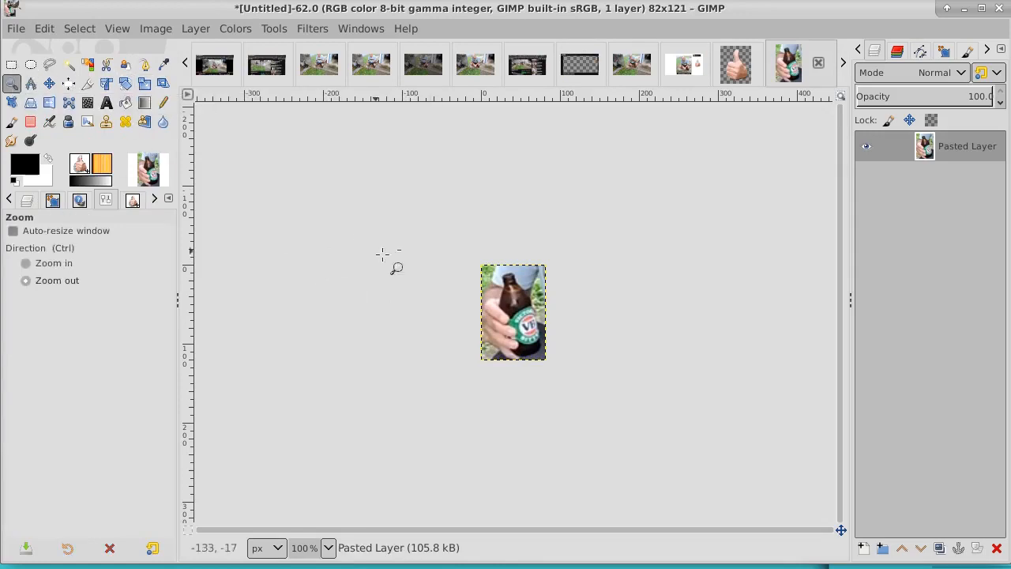
left_click(500, 309)
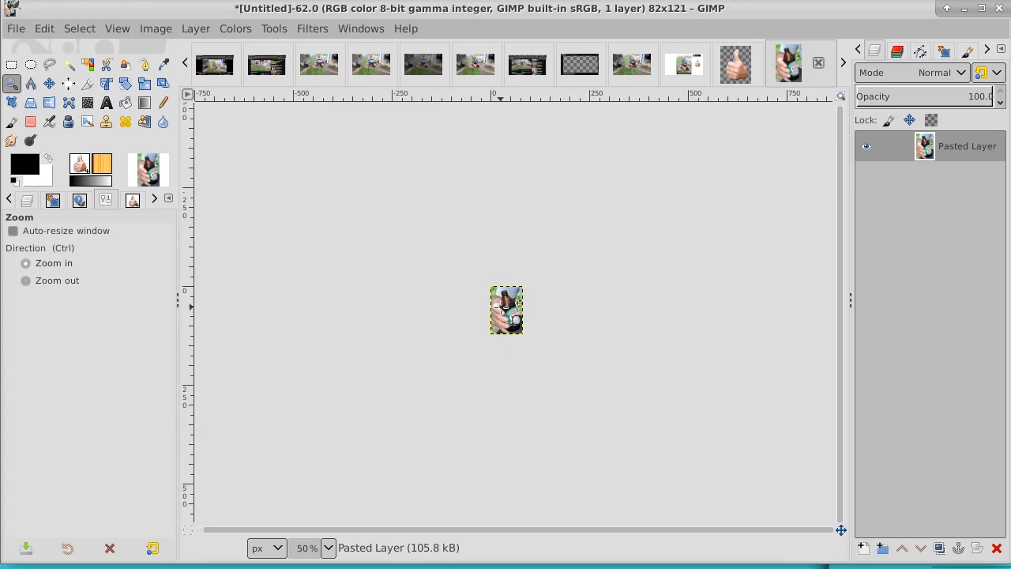
left_click(500, 307)
left_click(501, 307)
left_click(501, 307)
left_click(501, 307)
left_click(501, 307)
left_click(500, 307)
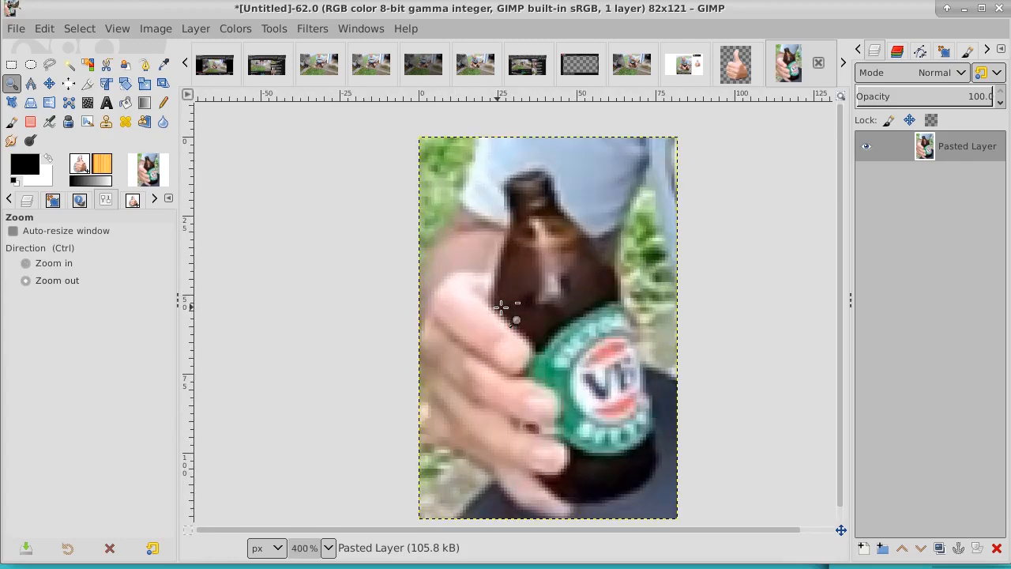
left_click(143, 85)
left_click(125, 84)
left_click(490, 249)
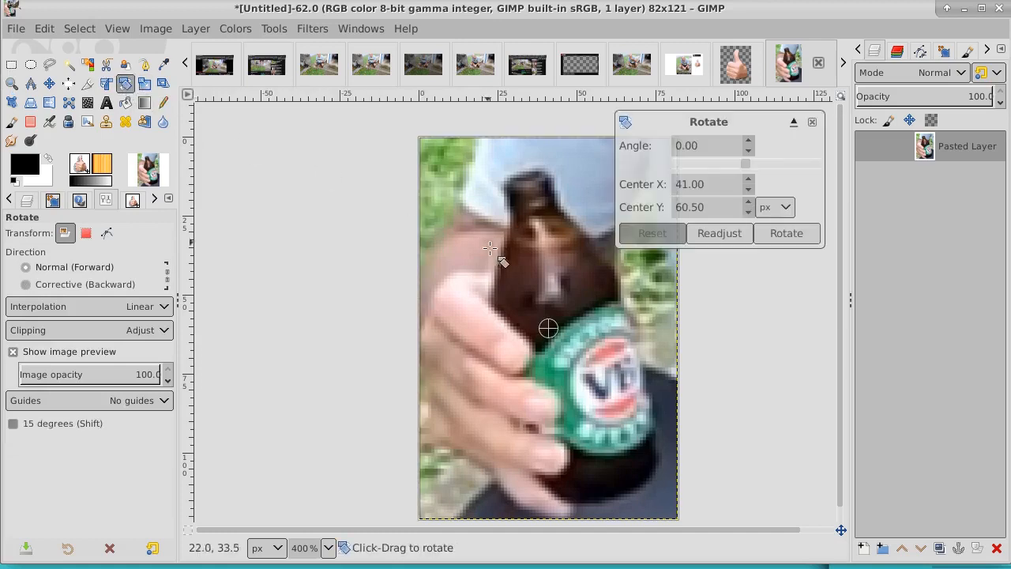
left_click_drag(672, 334, 661, 349)
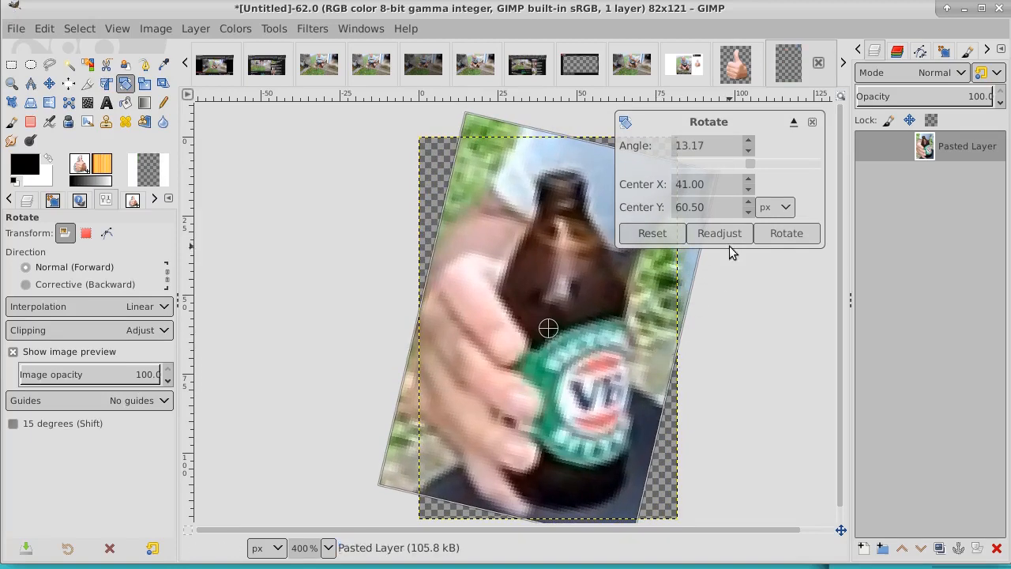
left_click(784, 234)
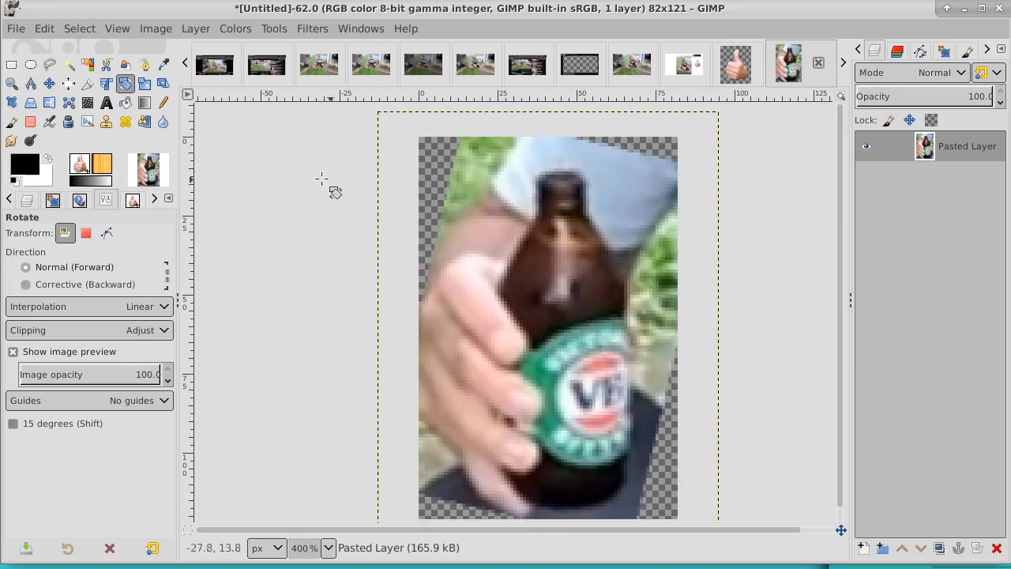
Erase the background beside the bottle, opposite the hand, using the Eraser with the 2. Hardness 100 brush at size 51
left_click(30, 122)
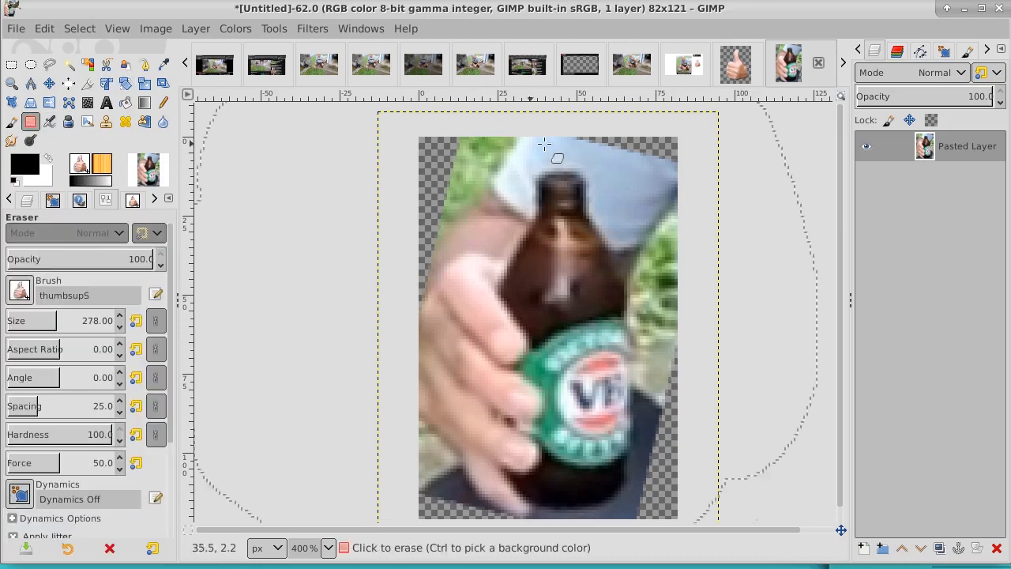
left_click(19, 290)
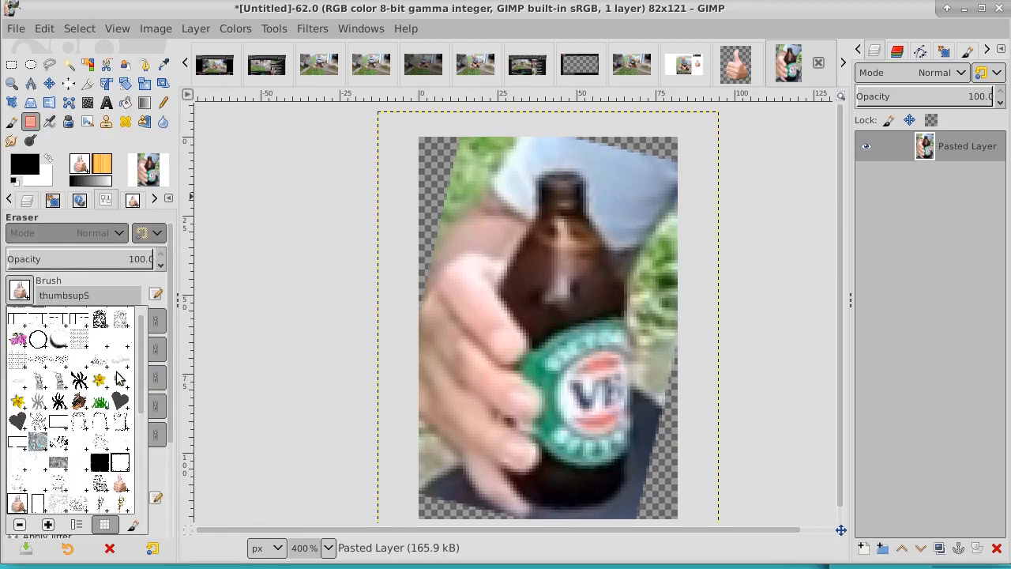
scroll(134, 427, "down", 5)
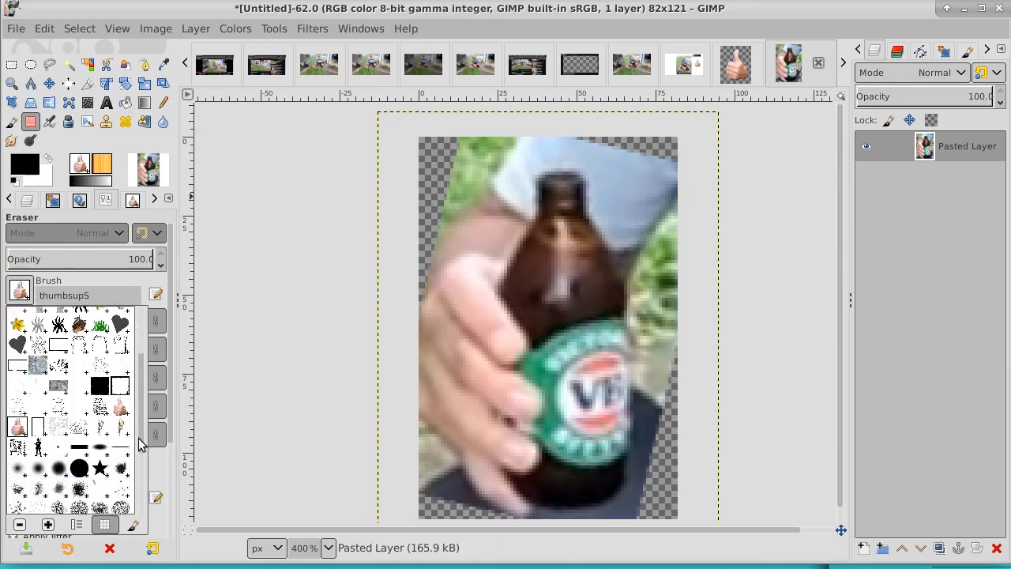
left_click(79, 426)
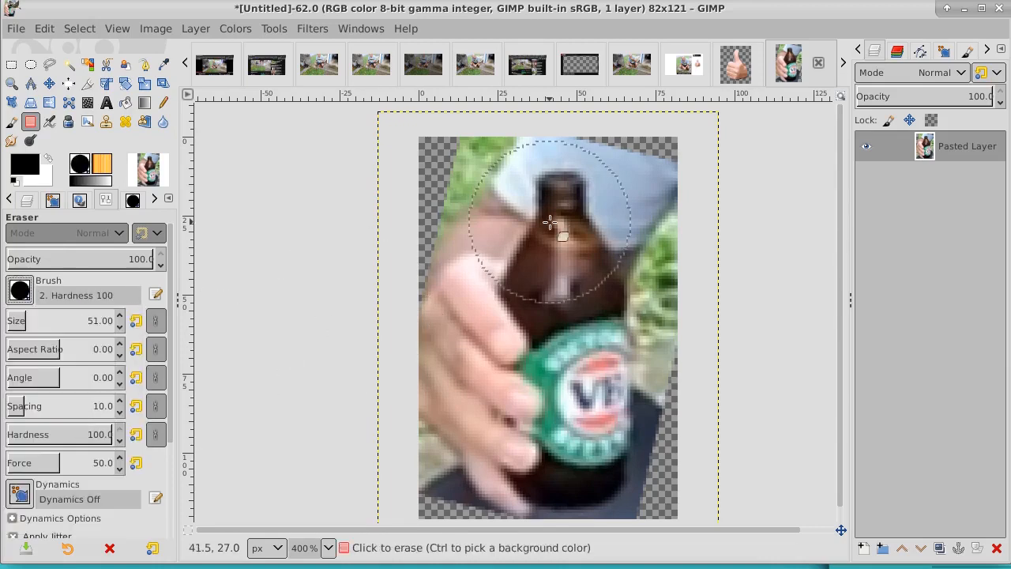
left_click(665, 187)
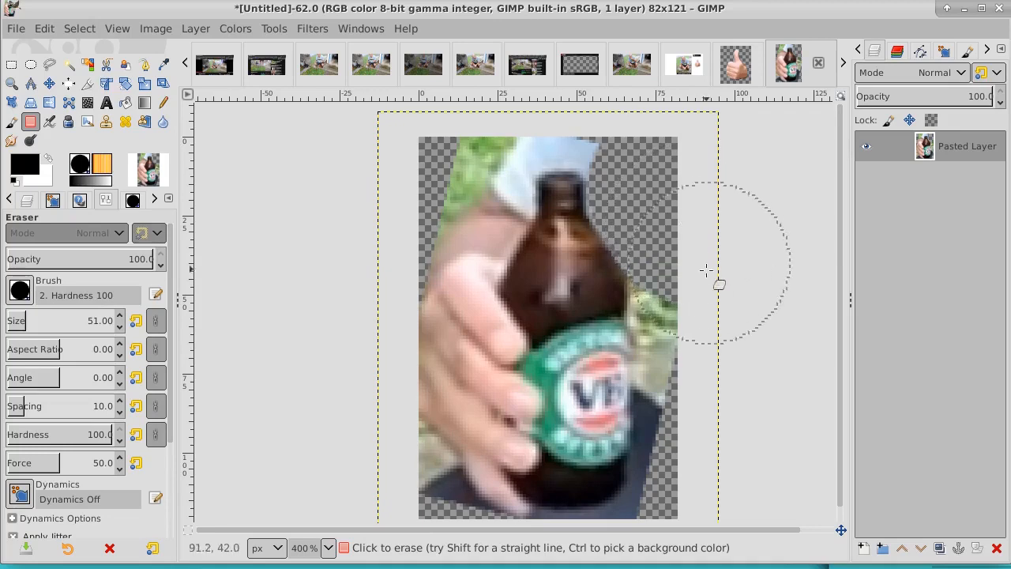
left_click_drag(703, 276, 711, 473)
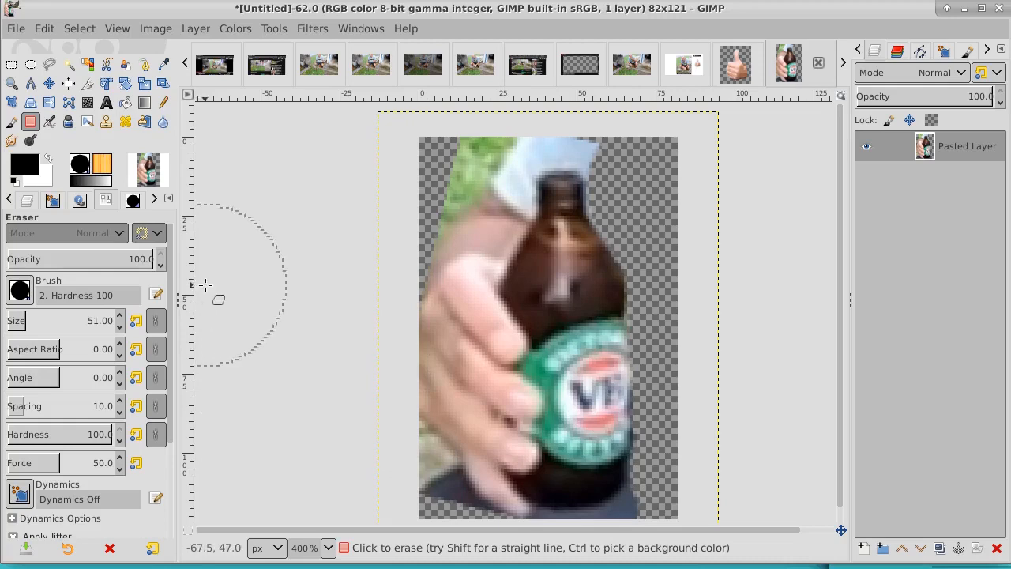
Reduce the eraser size to 8 and erase the dark background beneath the bottle and the hand
key("bracketleft")
key("bracketleft")
key("bracketleft")
key("bracketleft")
key("bracketleft")
key("bracketleft")
key("bracketleft")
key("bracketleft")
key("bracketleft")
key("bracketleft")
key("bracketleft")
key("bracketleft")
key("bracketleft")
key("bracketleft")
key("bracketleft")
key("bracketleft")
key("bracketleft")
key("bracketleft")
key("bracketleft")
key("bracketleft")
key("bracketleft")
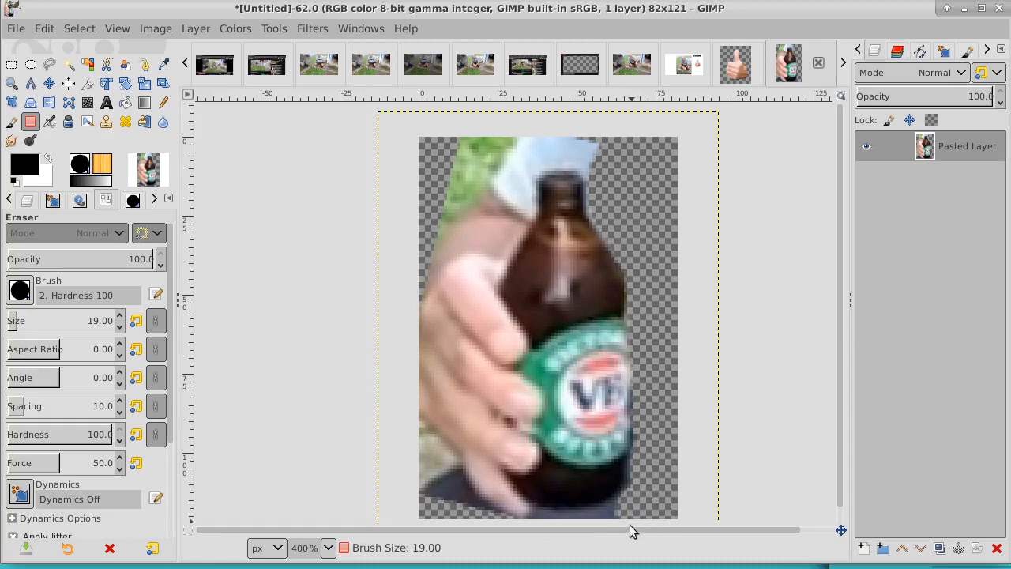
key("bracketleft")
key("bracketleft")
key("bracketleft")
key("bracketleft")
key("bracketleft")
key("bracketleft")
key("bracketleft")
key("bracketleft")
key("bracketleft")
key("bracketleft")
key("bracketleft")
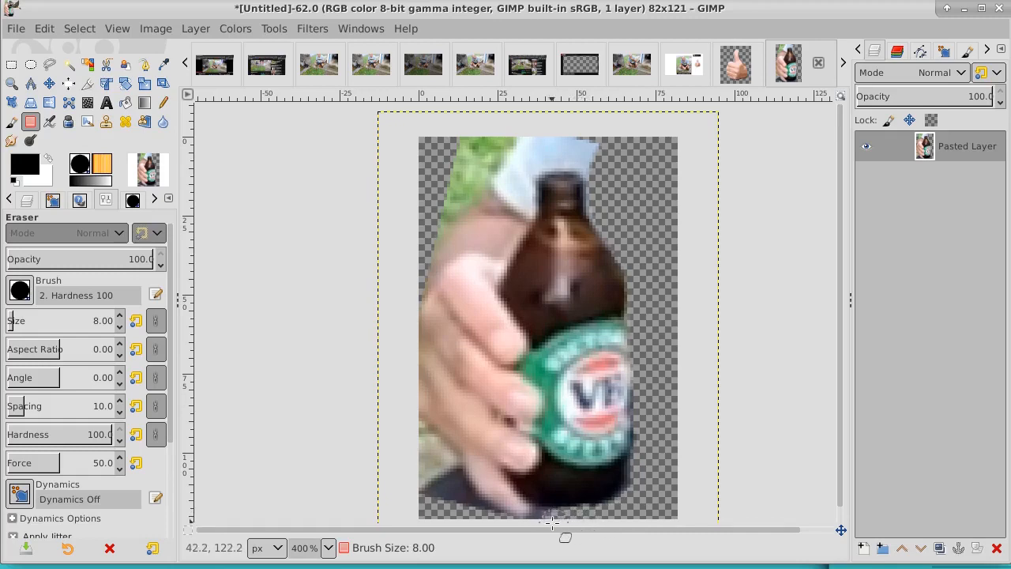
left_click_drag(496, 507, 418, 492)
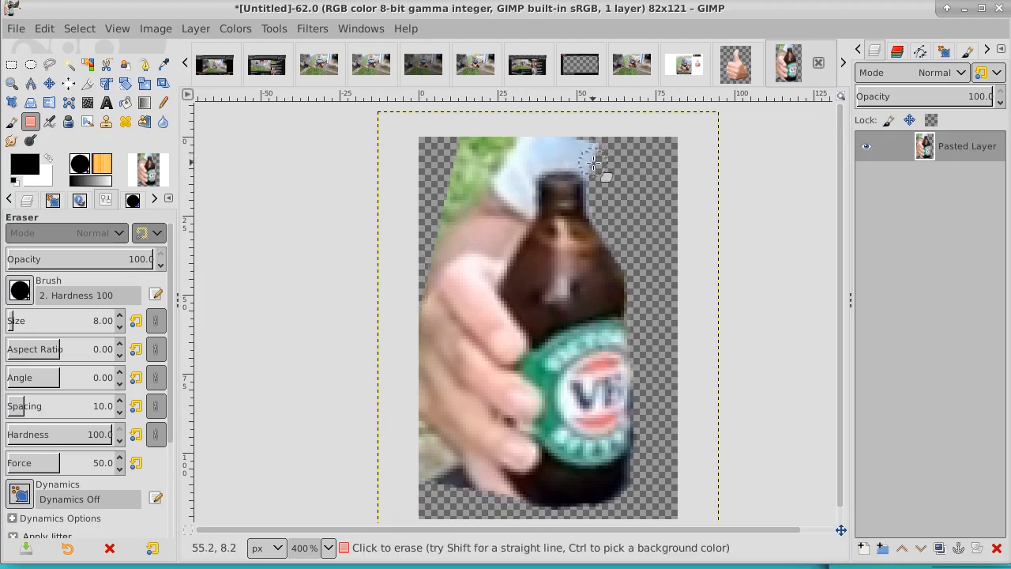
Erase the shirt, grass and forearm around the bottle neck and above the fingers, and fit the layer to the image size
mouse_move(593, 163)
left_mouse_down()
mouse_move(418, 159)
mouse_move(432, 129)
mouse_move(602, 145)
left_mouse_up()
mouse_move(516, 167)
left_mouse_down()
mouse_move(523, 208)
mouse_move(488, 280)
mouse_move(495, 228)
mouse_move(519, 213)
mouse_move(517, 223)
left_mouse_up()
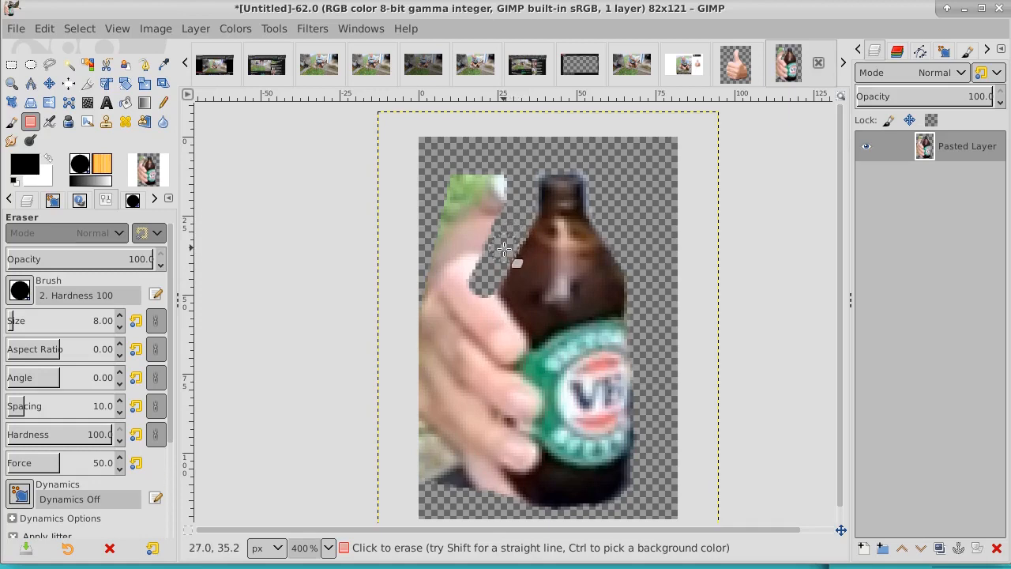
mouse_move(503, 251)
left_mouse_down()
mouse_move(454, 263)
mouse_move(495, 230)
mouse_move(511, 168)
mouse_move(503, 164)
mouse_move(475, 268)
mouse_move(479, 165)
mouse_move(457, 268)
mouse_move(456, 180)
mouse_move(438, 263)
mouse_move(432, 211)
left_mouse_up()
right_click(963, 145)
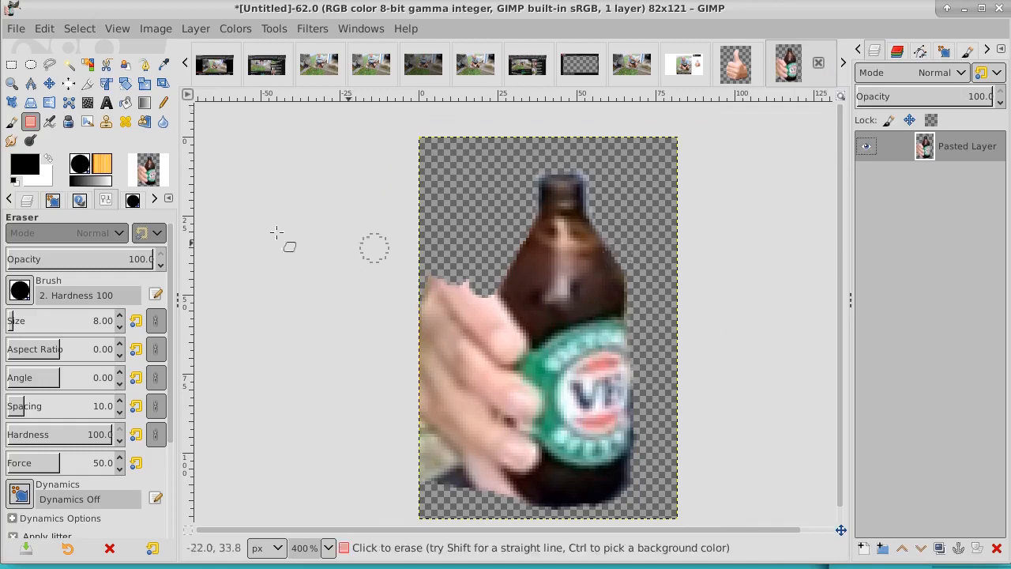
Copy a 26 × 117 px selection at 45, 6 over the bottle half without fingers and paste it in place as a new layer
left_click(11, 65)
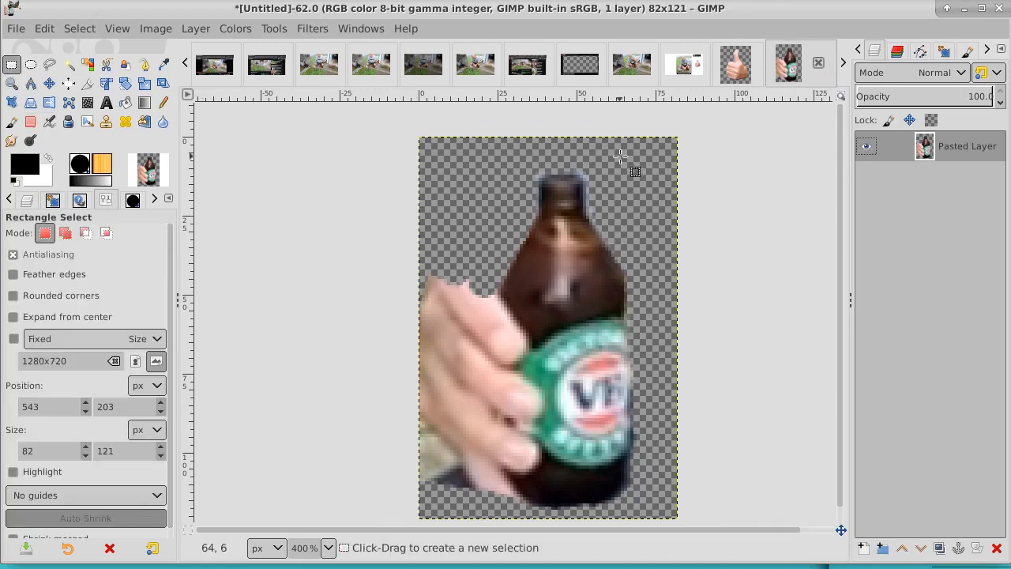
left_click_drag(643, 157, 565, 485)
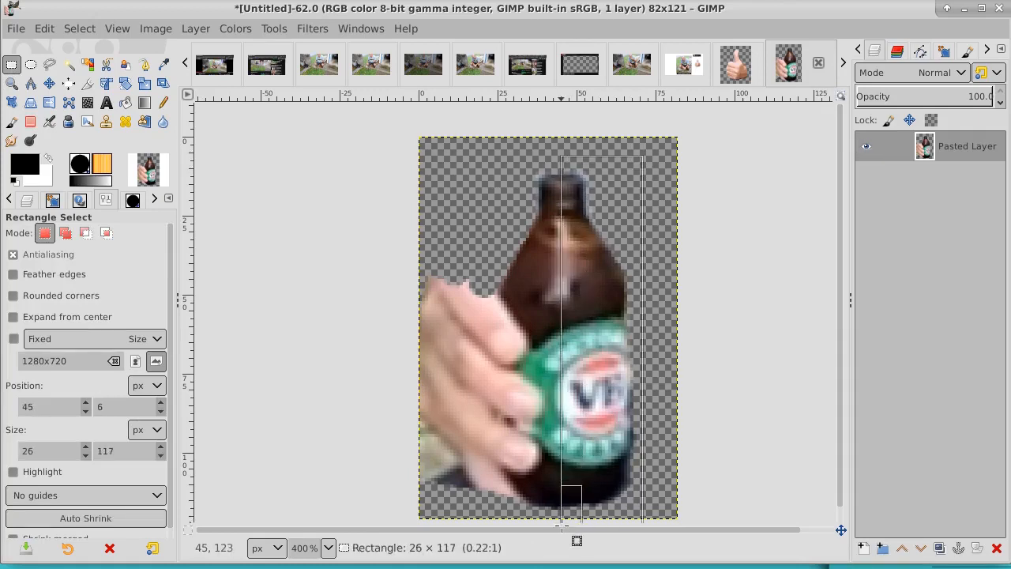
left_click_drag(562, 523, 561, 522)
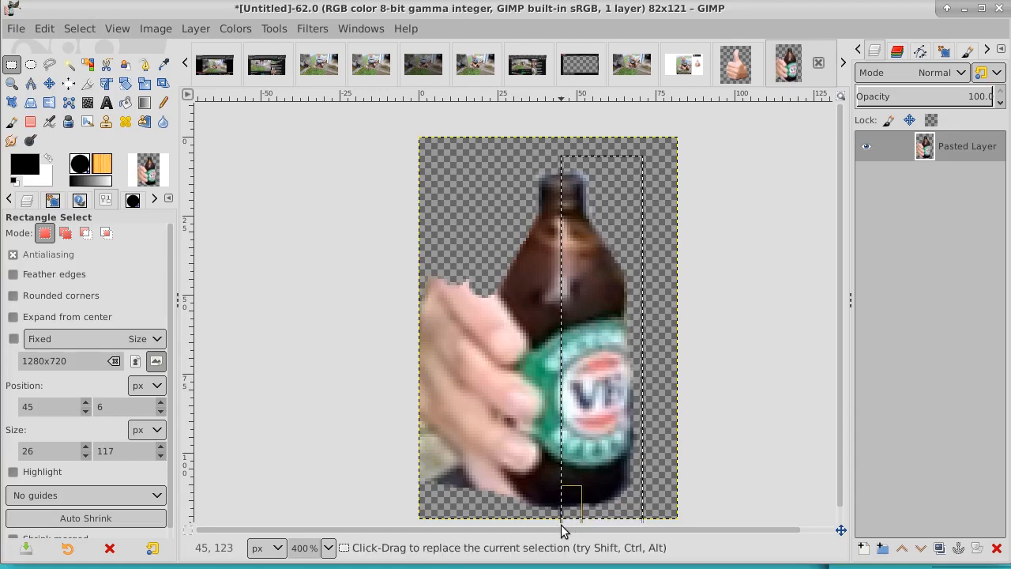
left_click(43, 30)
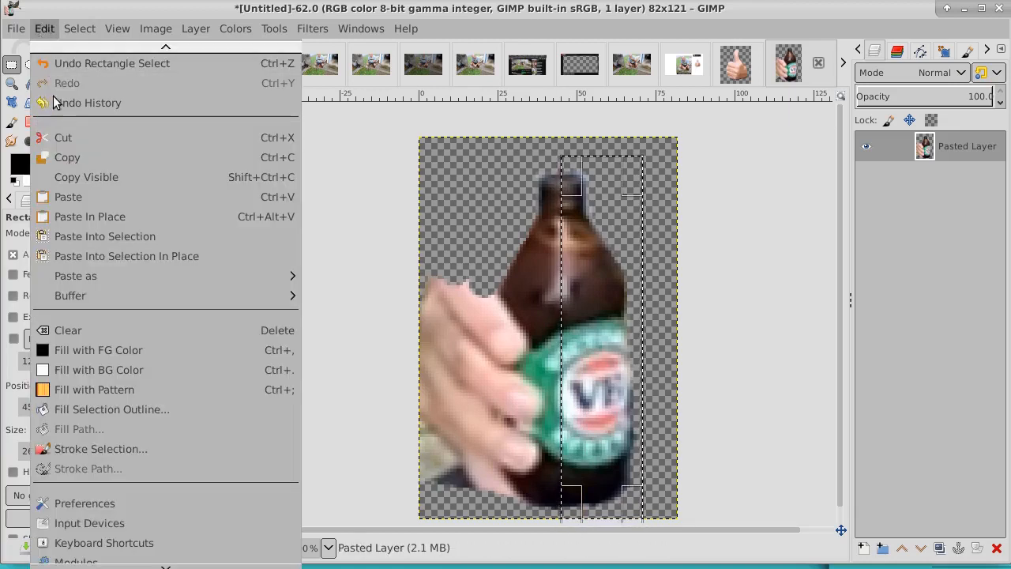
left_click(63, 157)
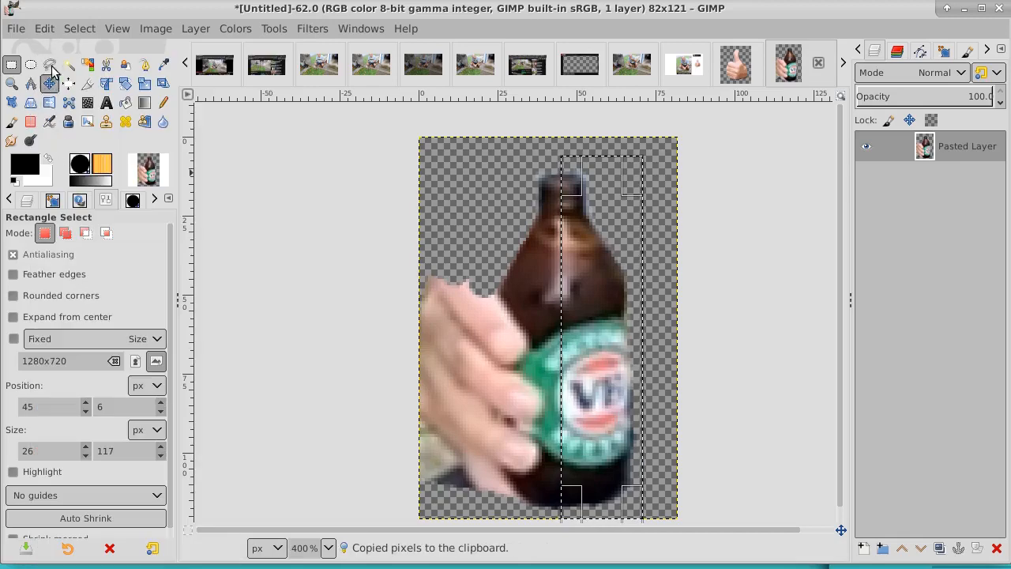
left_click(44, 28)
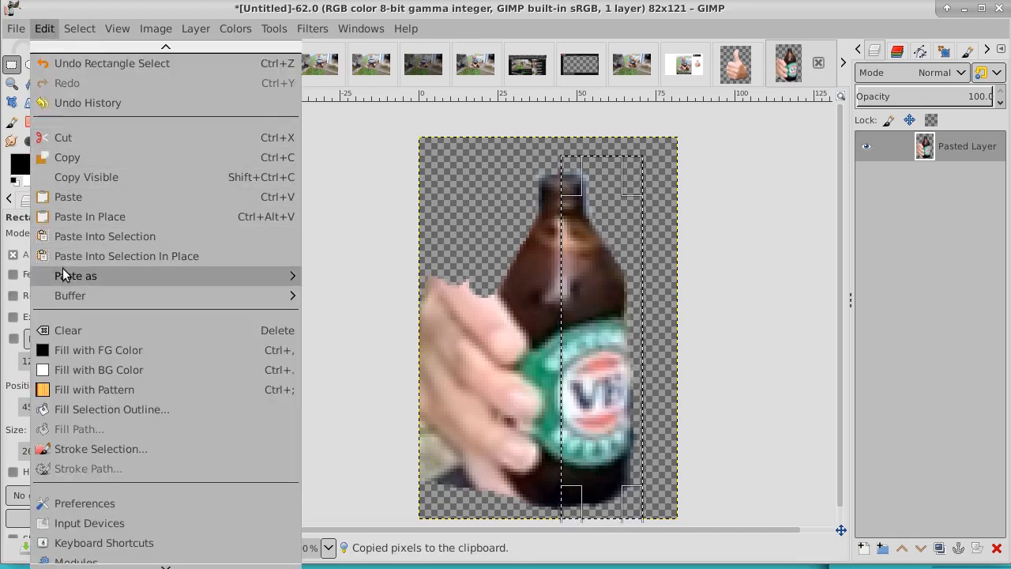
left_click(74, 214)
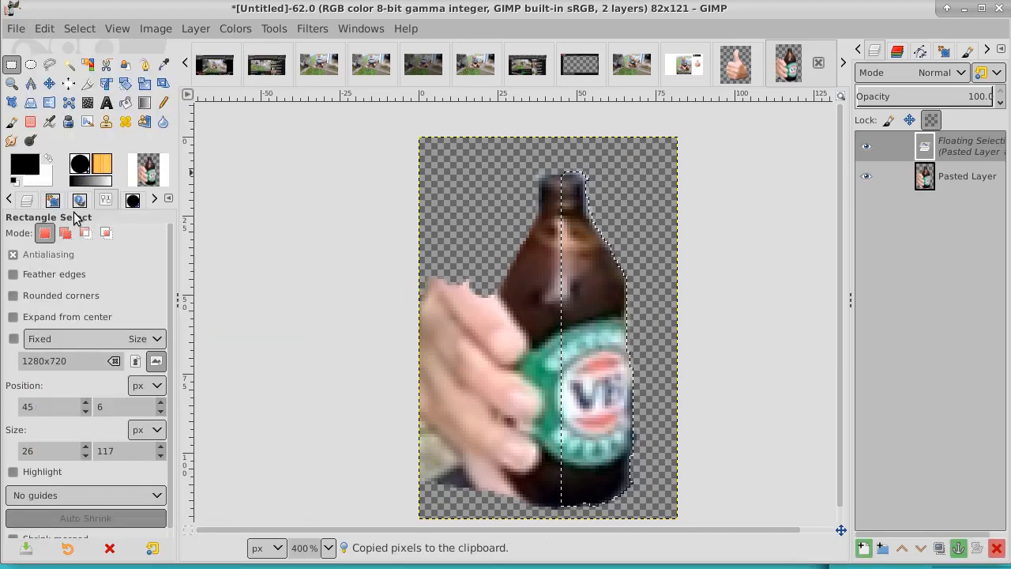
right_click(968, 144)
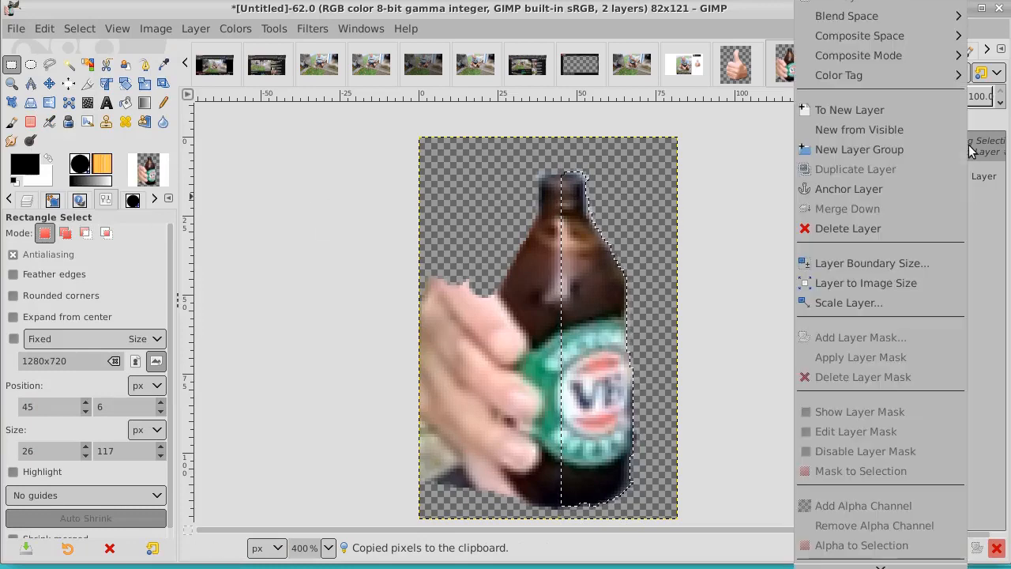
left_click(927, 116)
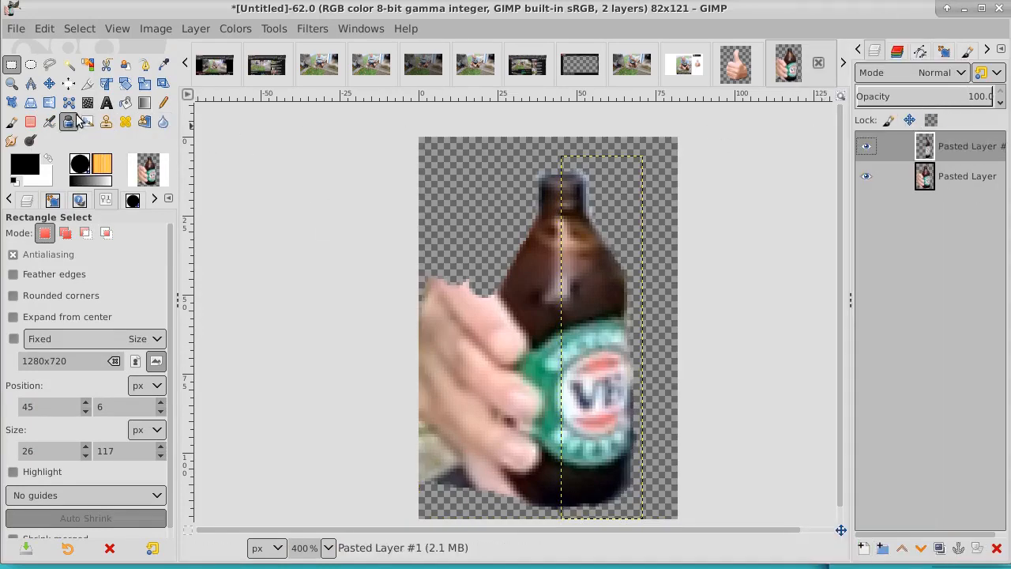
Flip the copied bottle half horizontally, move it by -26, 1 to complete the bottle's other side, and fit its layer to the image size
left_click(49, 103)
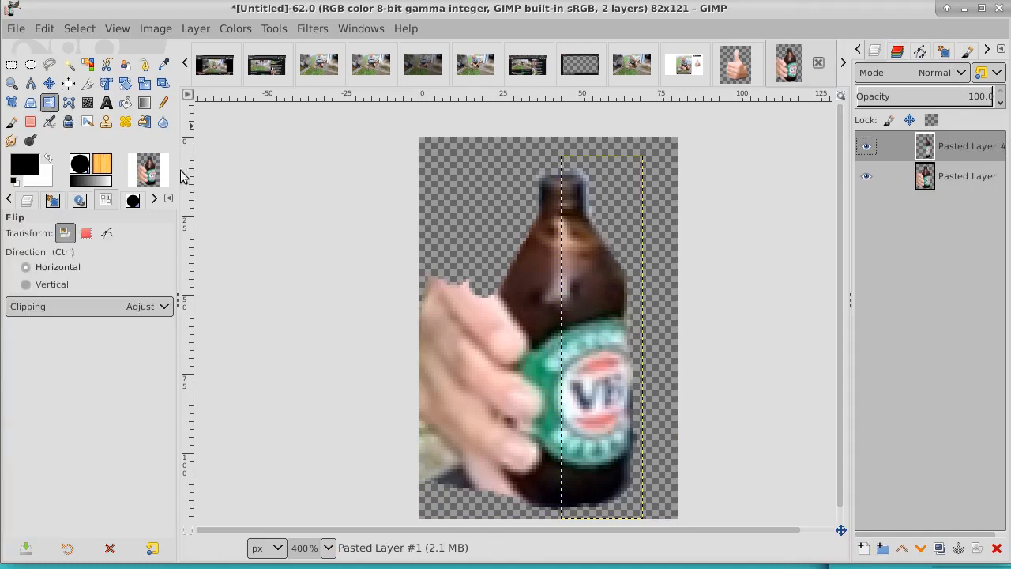
left_click(542, 271)
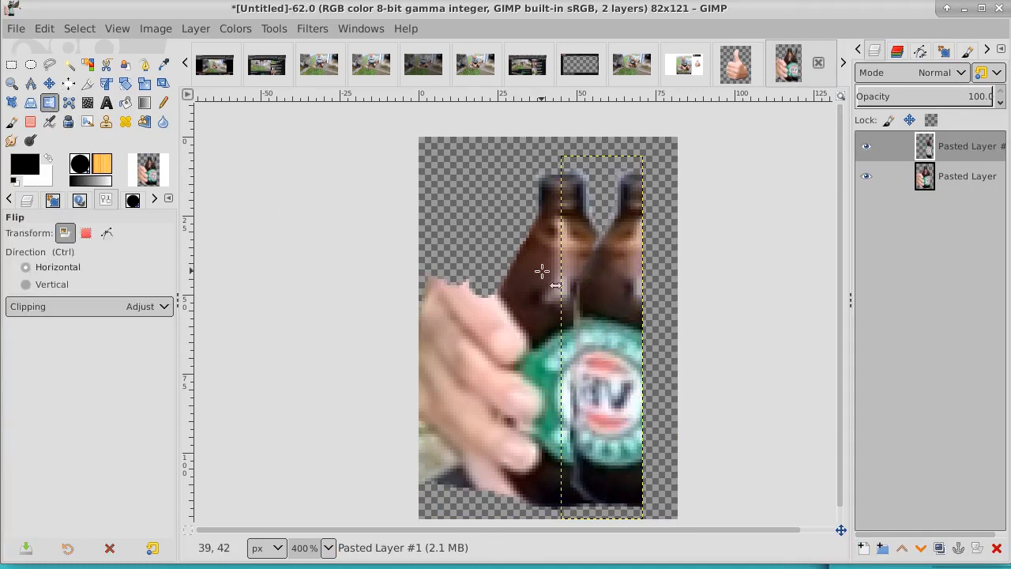
left_click(49, 84)
left_click_drag(618, 293, 537, 296)
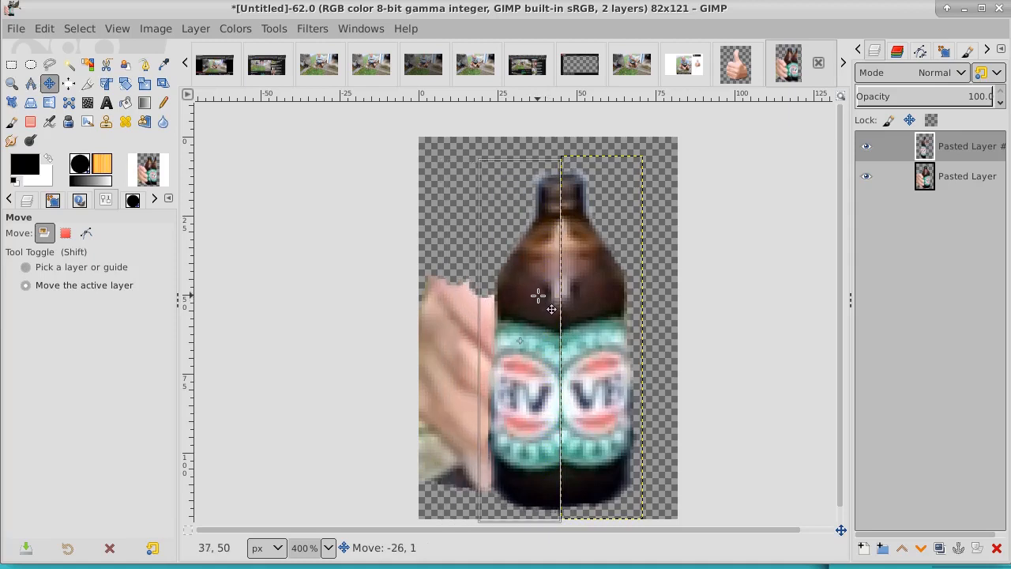
left_click_drag(537, 296, 538, 295)
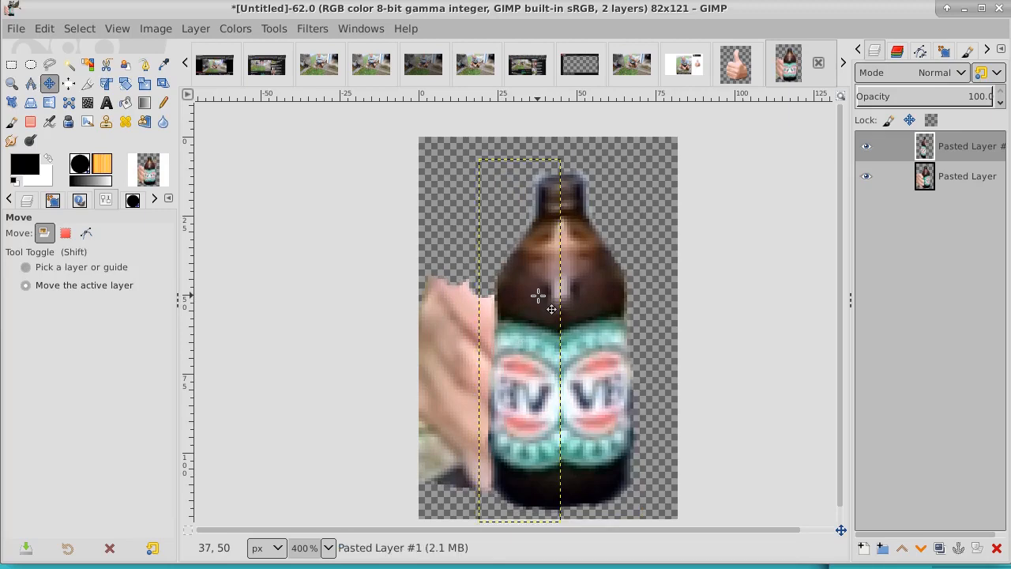
right_click(992, 148)
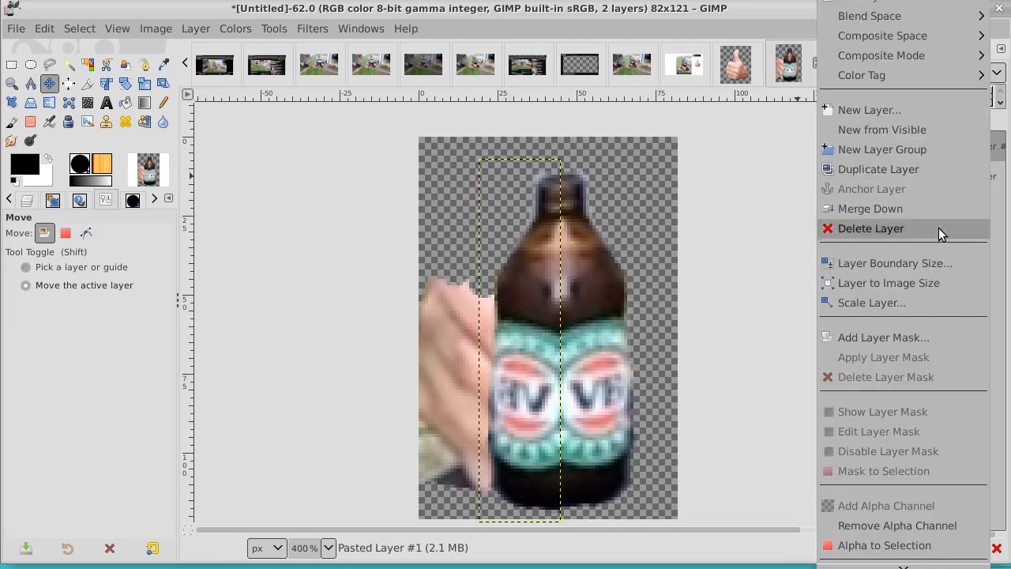
left_click(914, 281)
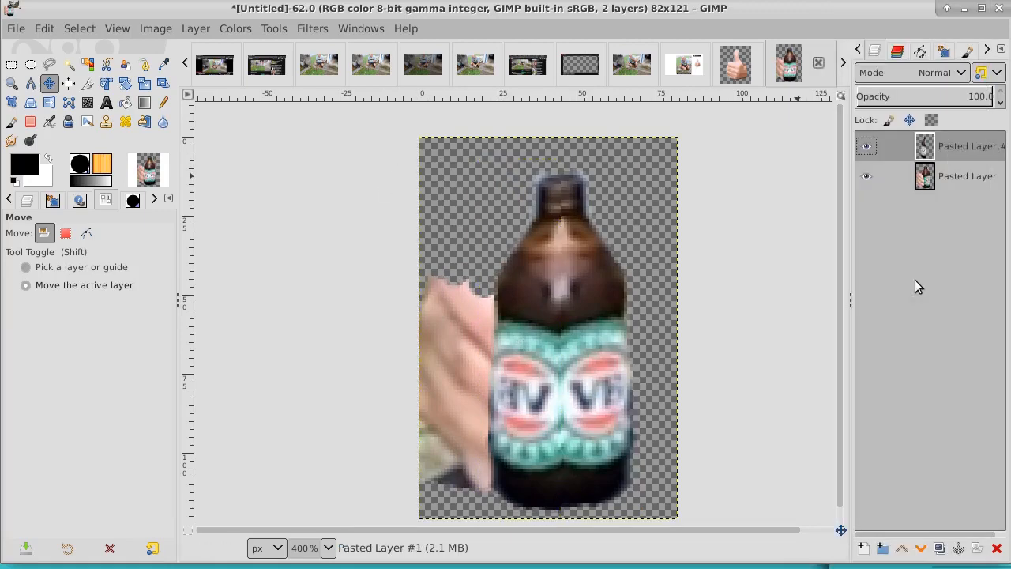
Delete the hand area from the original Pasted Layer within a 50 × 124 px selection at -25, -1
left_click(11, 68)
left_click_drag(340, 134, 498, 525)
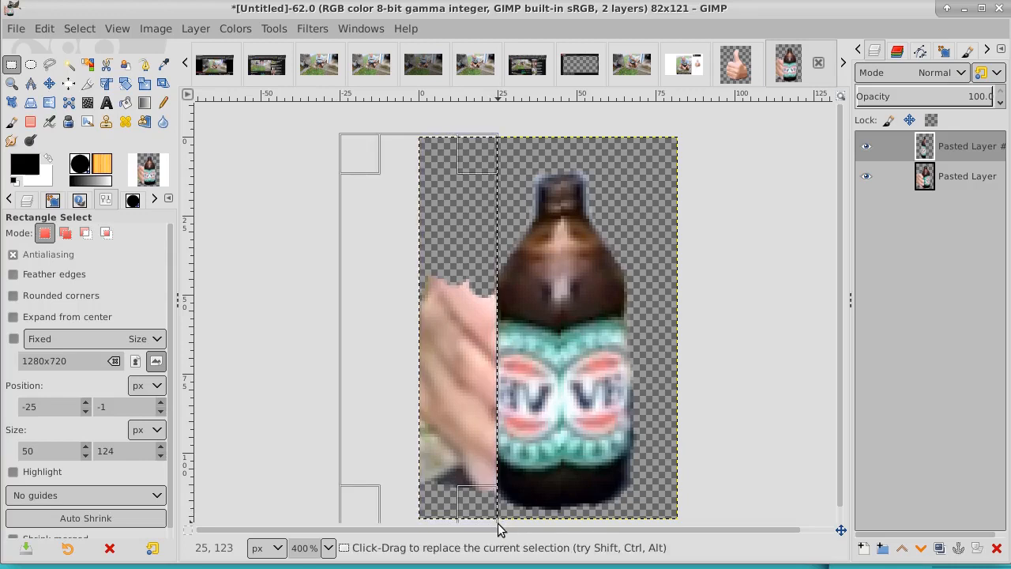
left_click(960, 176)
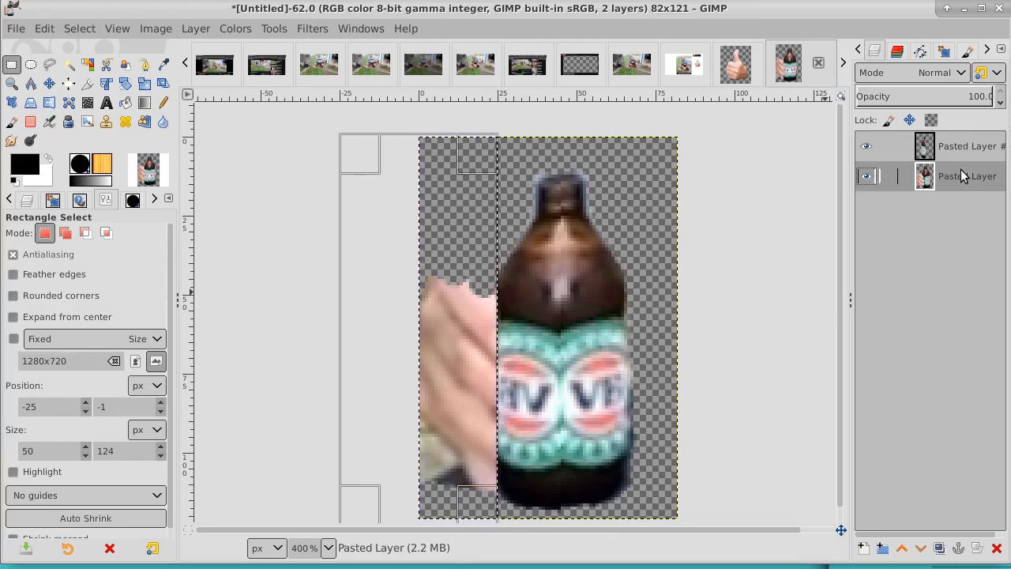
key("Delete")
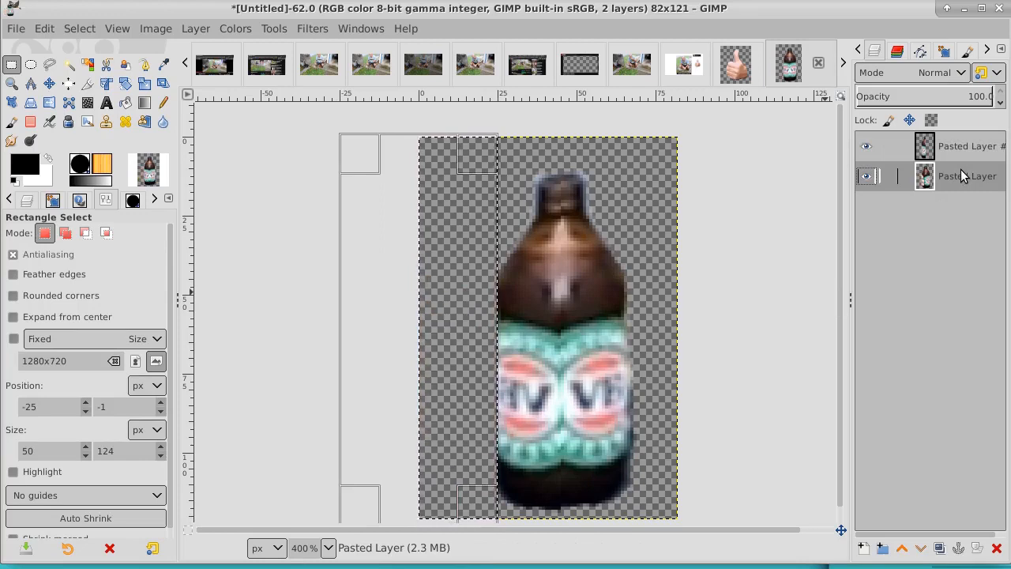
Hide the mirrored bottle-half layer and remove the selection
left_click(969, 148)
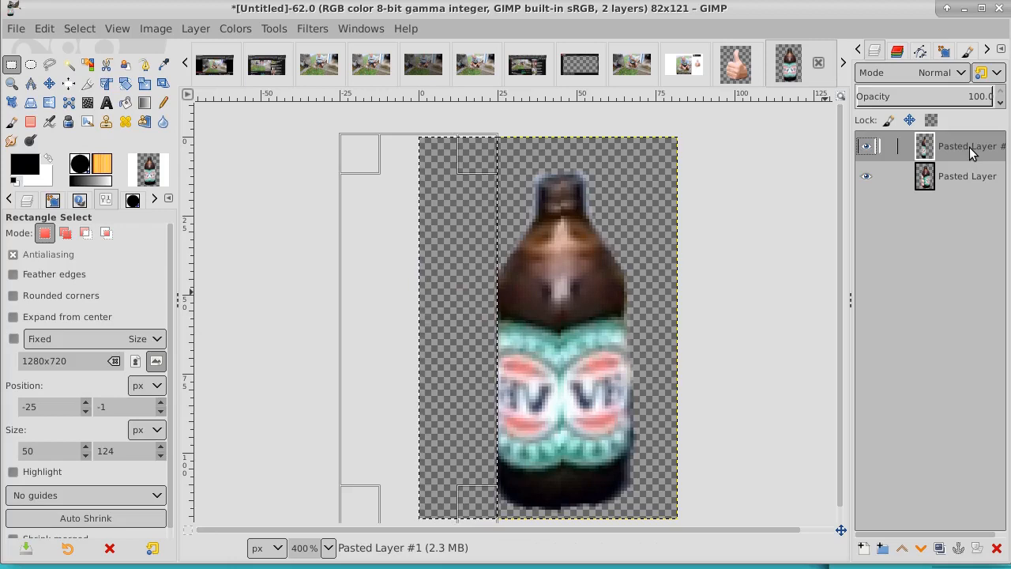
left_click(868, 150)
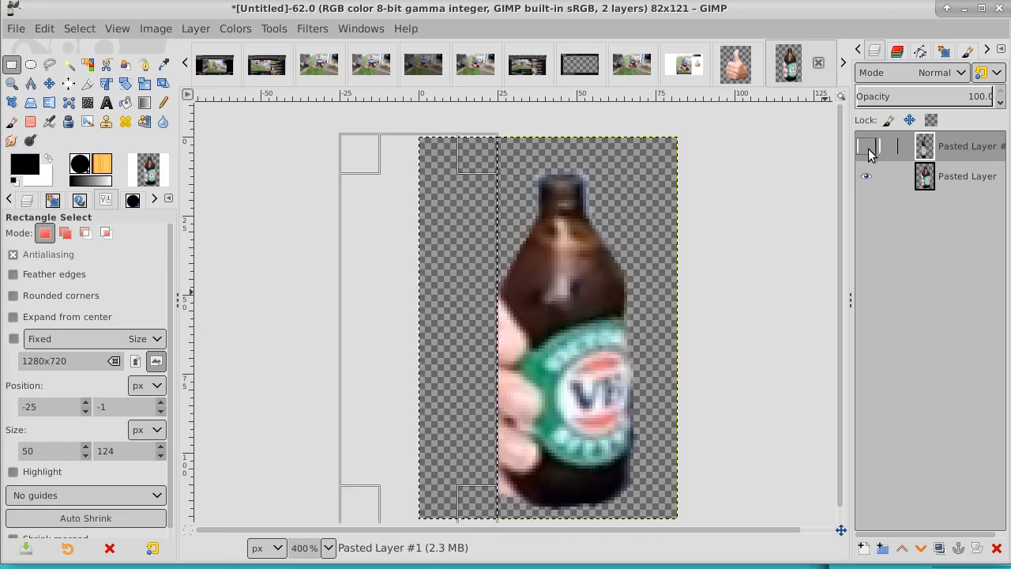
left_click(78, 30)
left_click(87, 69)
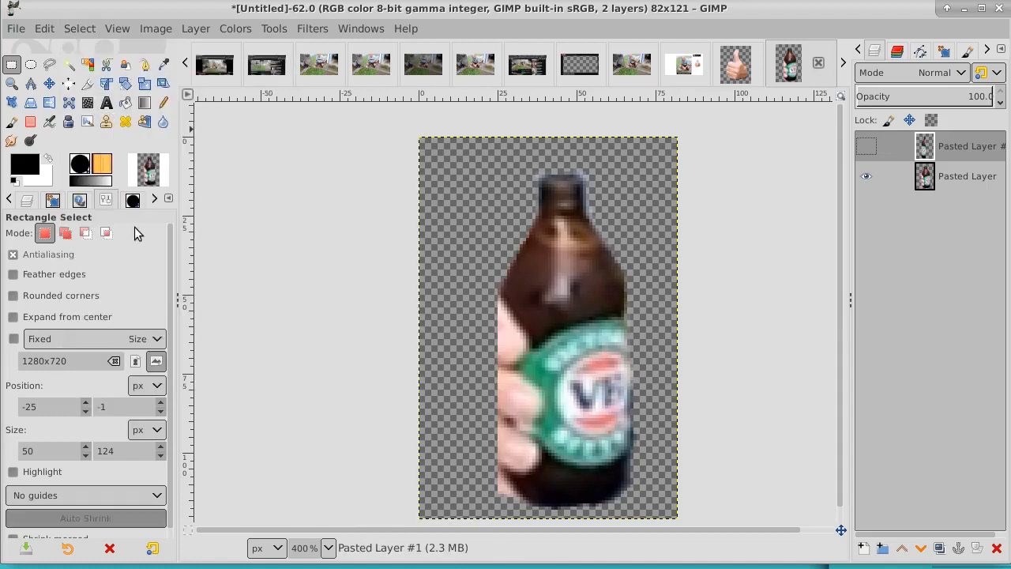
Duplicate the hidden mirrored-half layer, and make the original Pasted Layer active with the Smudge tool chosen
left_click(11, 141)
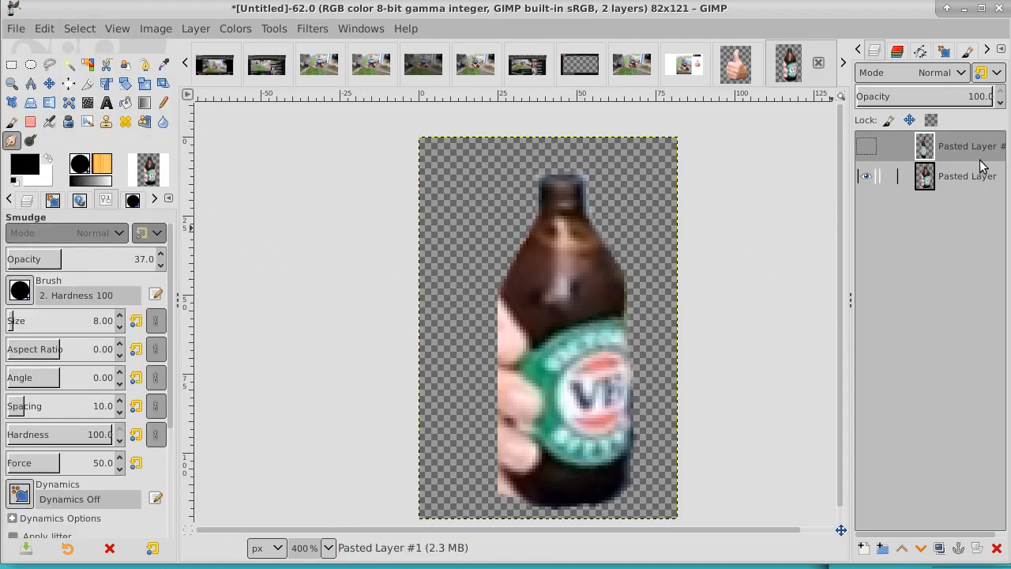
left_click(938, 548)
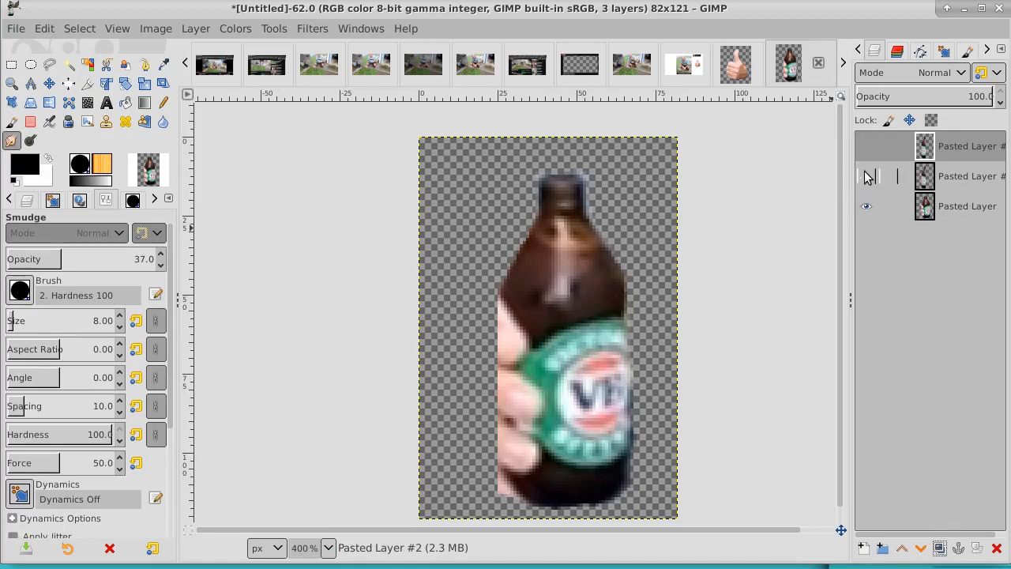
left_click(971, 214)
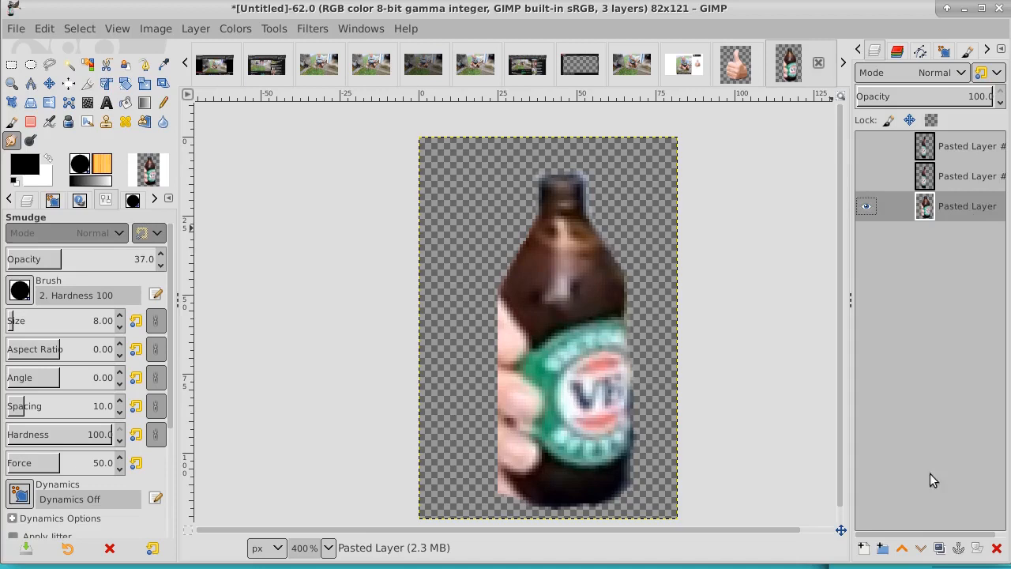
Duplicate Pasted Layer, raise the copy one level, and smudge the bottle's brown over the hand at 100 opacity
left_click(937, 548)
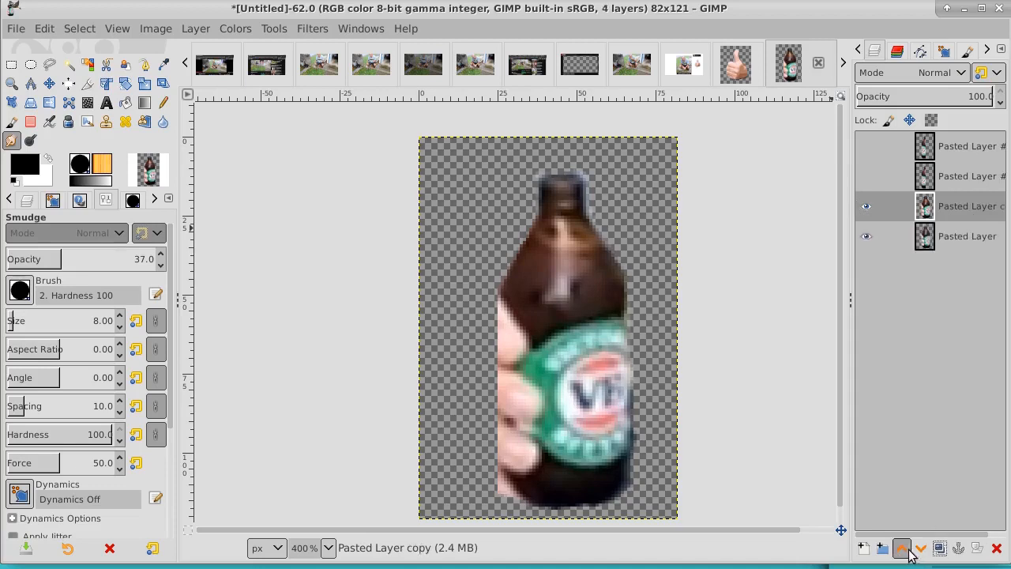
left_click(907, 551)
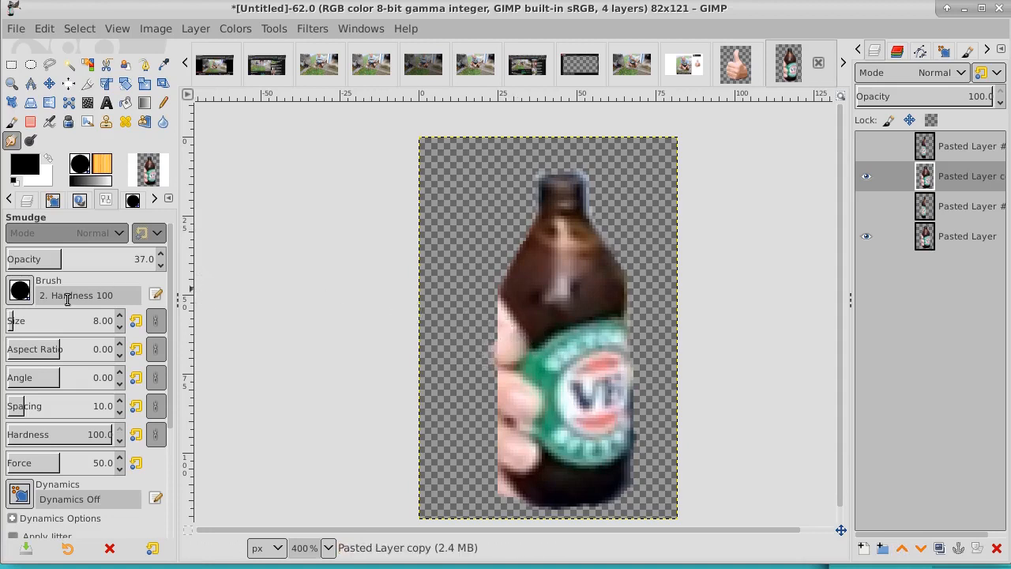
left_click_drag(56, 259, 171, 266)
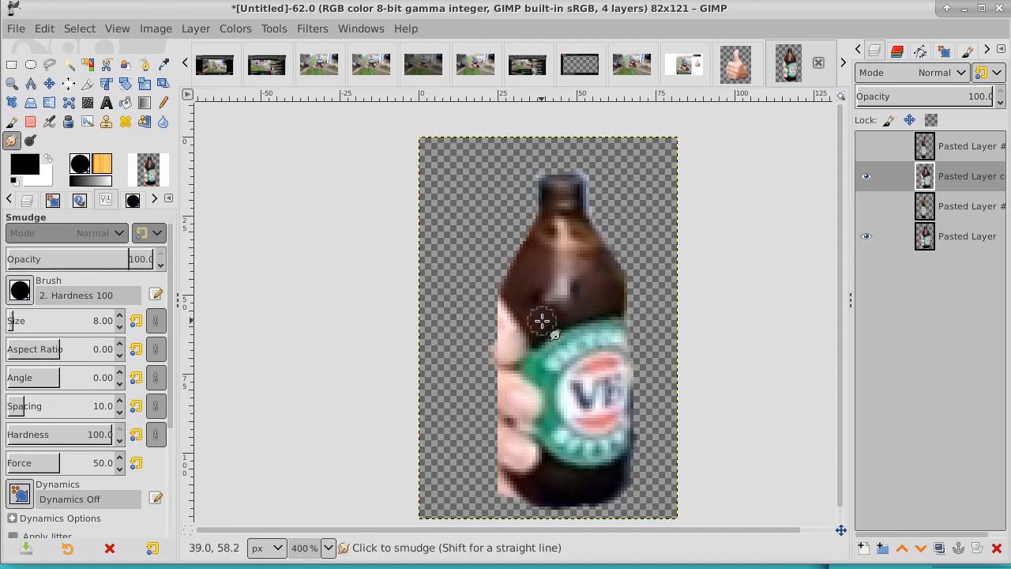
mouse_move(541, 322)
left_mouse_down()
mouse_move(493, 346)
mouse_move(465, 346)
left_mouse_up()
mouse_move(518, 308)
left_mouse_down()
mouse_move(480, 338)
mouse_move(506, 300)
mouse_move(473, 319)
mouse_move(503, 306)
mouse_move(465, 358)
mouse_move(525, 309)
mouse_move(472, 341)
mouse_move(526, 334)
mouse_move(488, 384)
mouse_move(524, 340)
mouse_move(475, 387)
mouse_move(508, 338)
mouse_move(472, 379)
mouse_move(484, 381)
mouse_move(525, 344)
mouse_move(477, 426)
mouse_move(526, 482)
mouse_move(475, 432)
mouse_move(534, 486)
mouse_move(471, 432)
mouse_move(542, 474)
mouse_move(464, 423)
mouse_move(547, 465)
mouse_move(537, 456)
mouse_move(463, 405)
mouse_move(491, 439)
mouse_move(528, 460)
mouse_move(445, 407)
mouse_move(525, 454)
mouse_move(465, 404)
mouse_move(495, 336)
mouse_move(510, 325)
mouse_move(497, 413)
left_mouse_up()
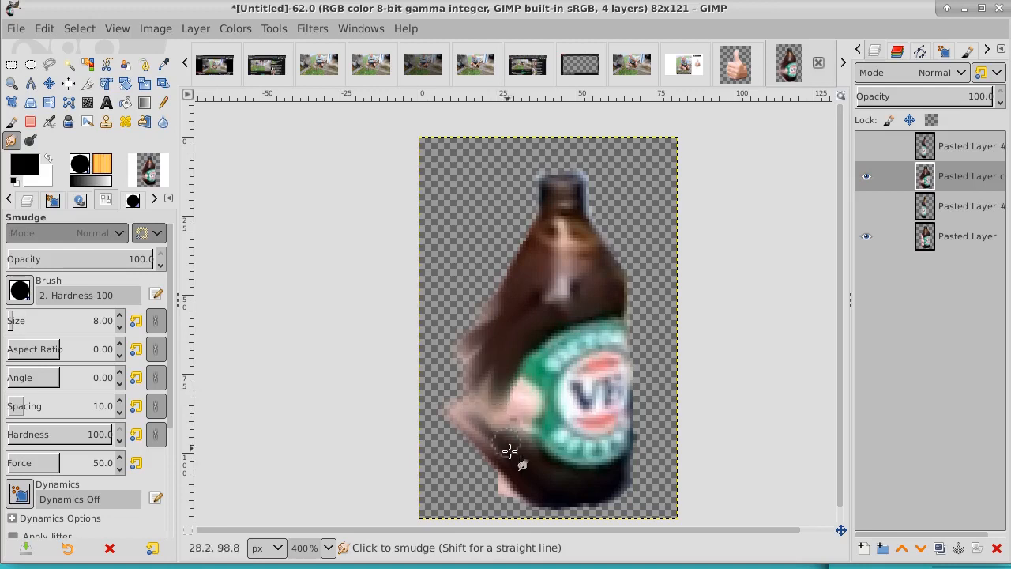
mouse_move(509, 451)
left_mouse_down()
mouse_move(502, 399)
mouse_move(506, 344)
mouse_move(499, 407)
mouse_move(499, 371)
mouse_move(513, 440)
mouse_move(490, 413)
mouse_move(502, 438)
mouse_move(500, 386)
mouse_move(500, 439)
mouse_move(498, 413)
mouse_move(520, 451)
mouse_move(509, 361)
mouse_move(523, 338)
mouse_move(505, 411)
mouse_move(542, 468)
mouse_move(515, 434)
mouse_move(473, 415)
mouse_move(507, 434)
mouse_move(502, 398)
mouse_move(512, 454)
left_mouse_up()
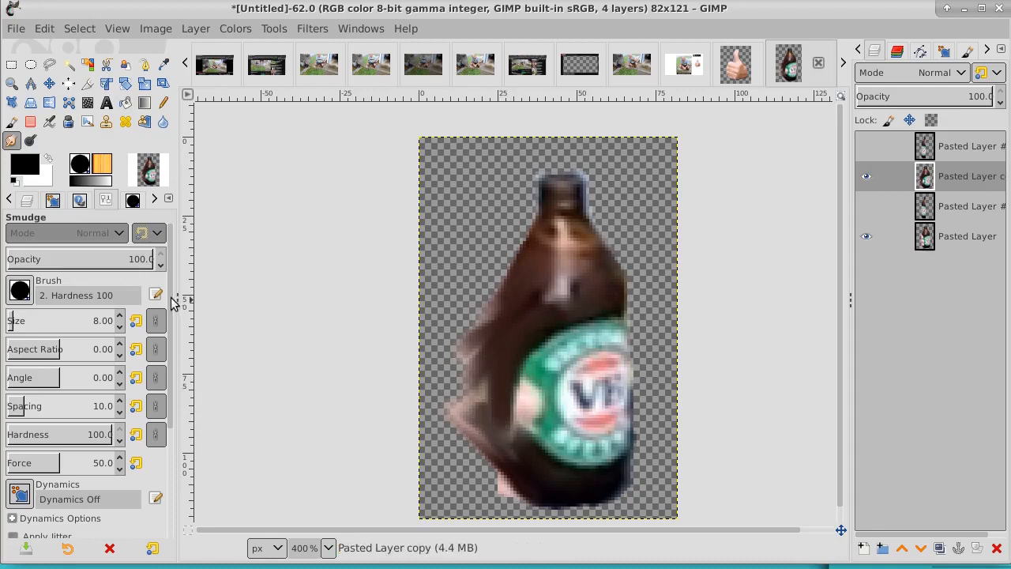
Sample the bottle's dark brown as the foreground color and paint over the smudged hand along the bottle's left side with the Pencil
left_click(163, 65)
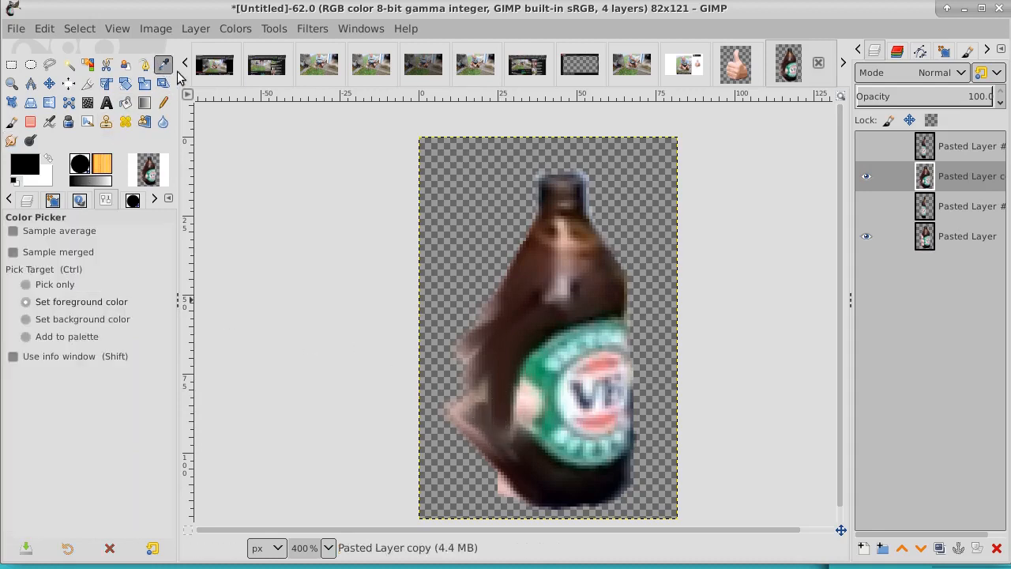
left_click(527, 324)
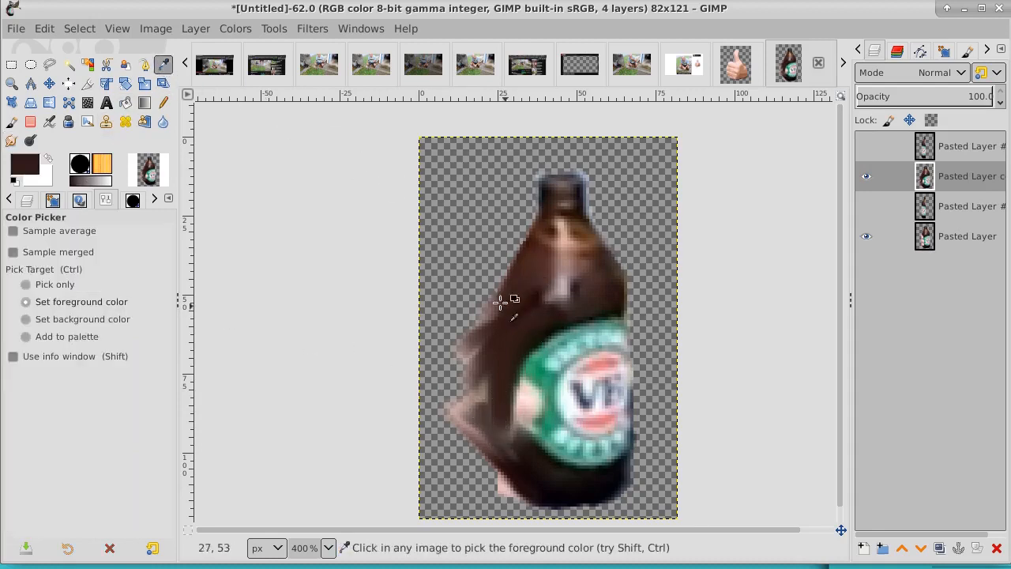
left_click(163, 104)
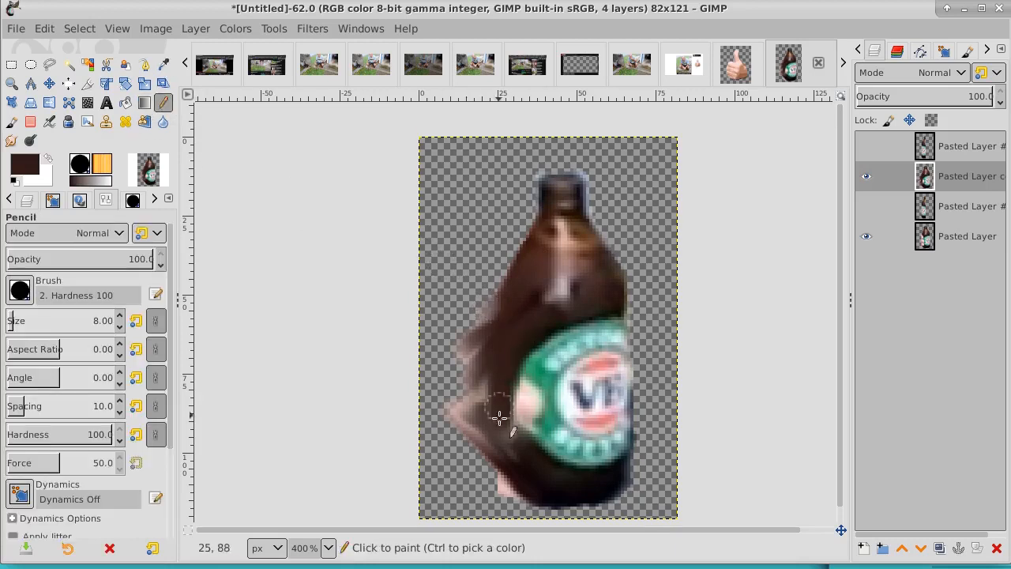
mouse_move(505, 434)
left_mouse_down()
mouse_move(502, 450)
mouse_move(496, 425)
mouse_move(497, 469)
mouse_move(514, 498)
mouse_move(503, 498)
mouse_move(488, 410)
mouse_move(484, 315)
mouse_move(487, 333)
mouse_move(505, 330)
mouse_move(517, 350)
mouse_move(501, 409)
mouse_move(501, 445)
mouse_move(515, 440)
left_mouse_up()
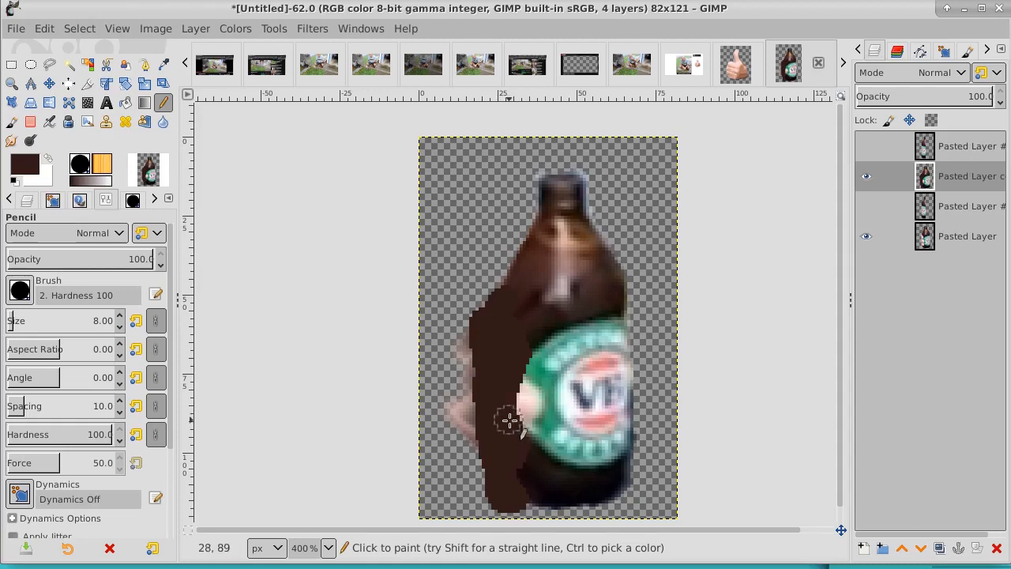
left_click_drag(509, 421, 517, 437)
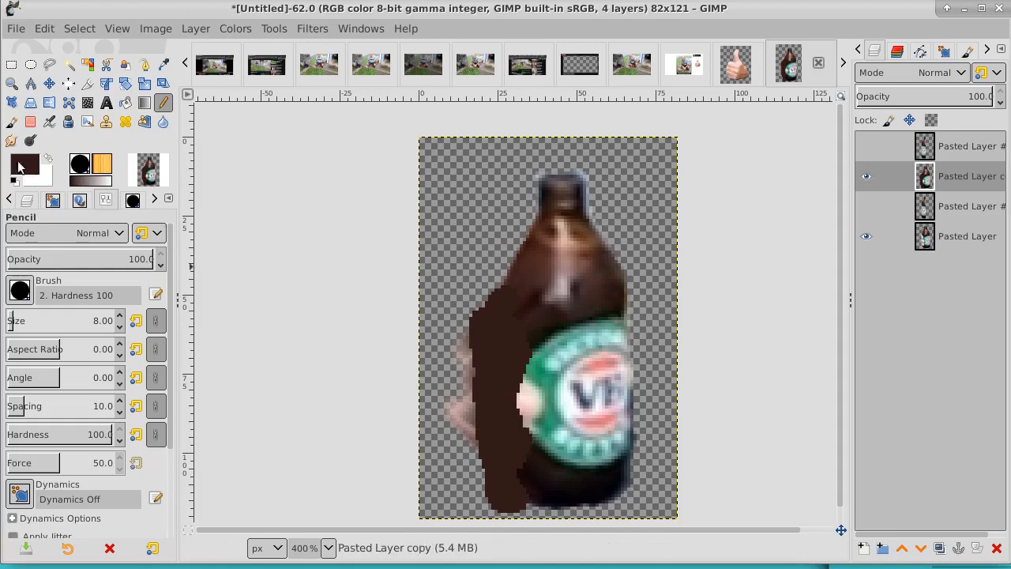
Smudge the label's green over the remaining fingertip, and repaint the brown around the label's left edge and the base with the Pencil
left_click(7, 140)
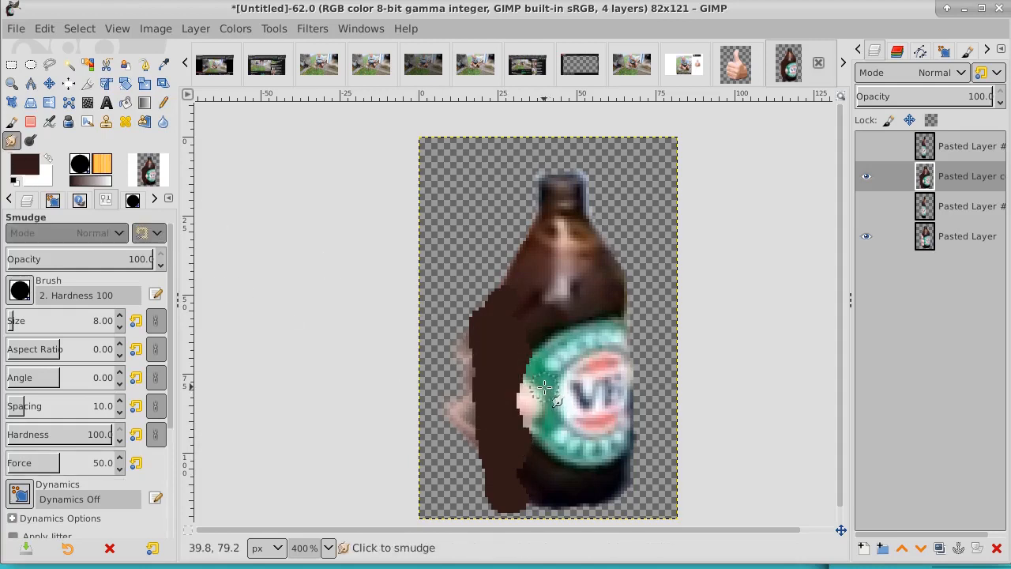
mouse_move(536, 384)
left_mouse_down()
mouse_move(527, 392)
mouse_move(544, 387)
mouse_move(523, 410)
mouse_move(537, 395)
mouse_move(527, 425)
mouse_move(540, 385)
left_mouse_up()
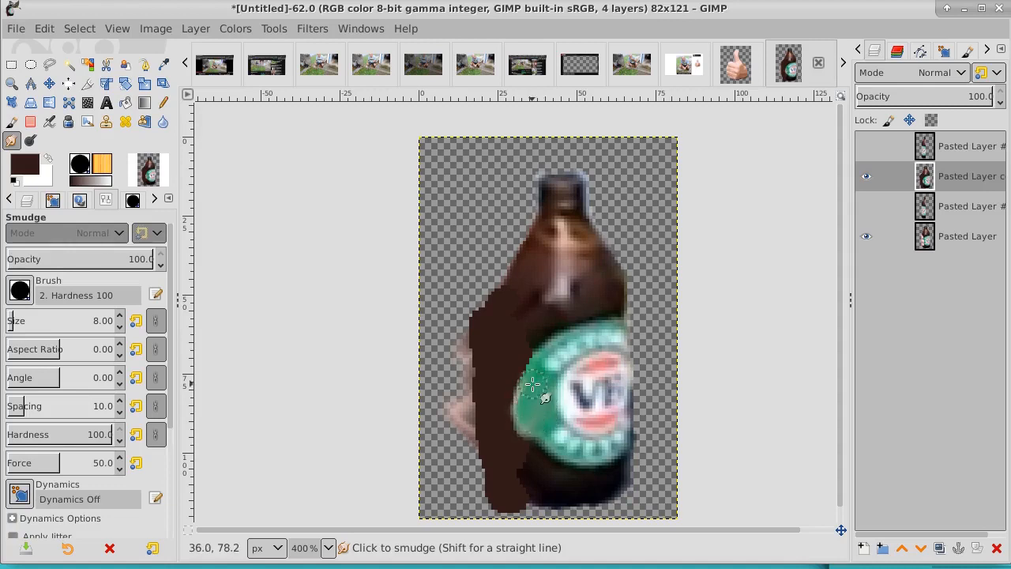
left_click(164, 106)
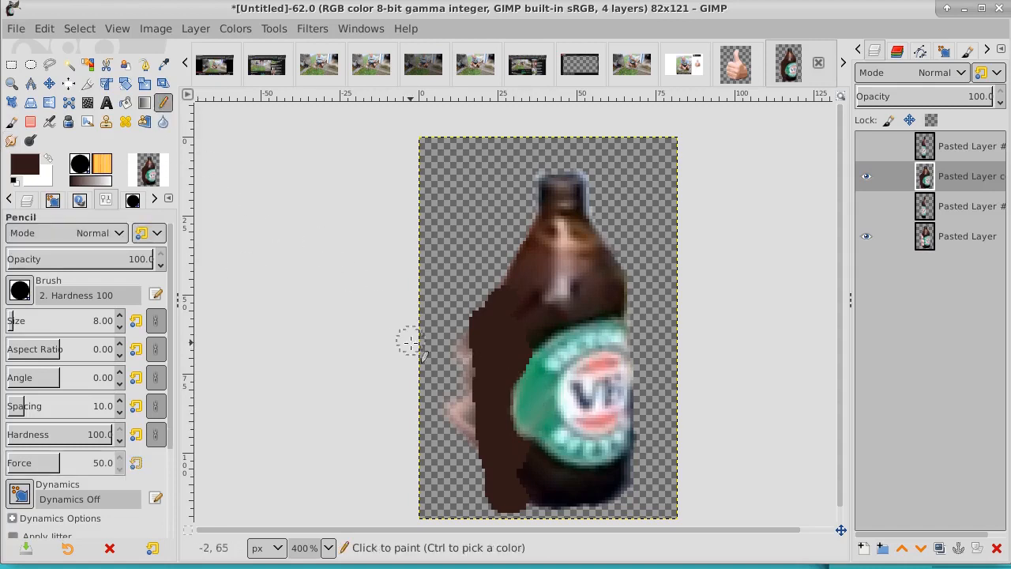
left_click(505, 379)
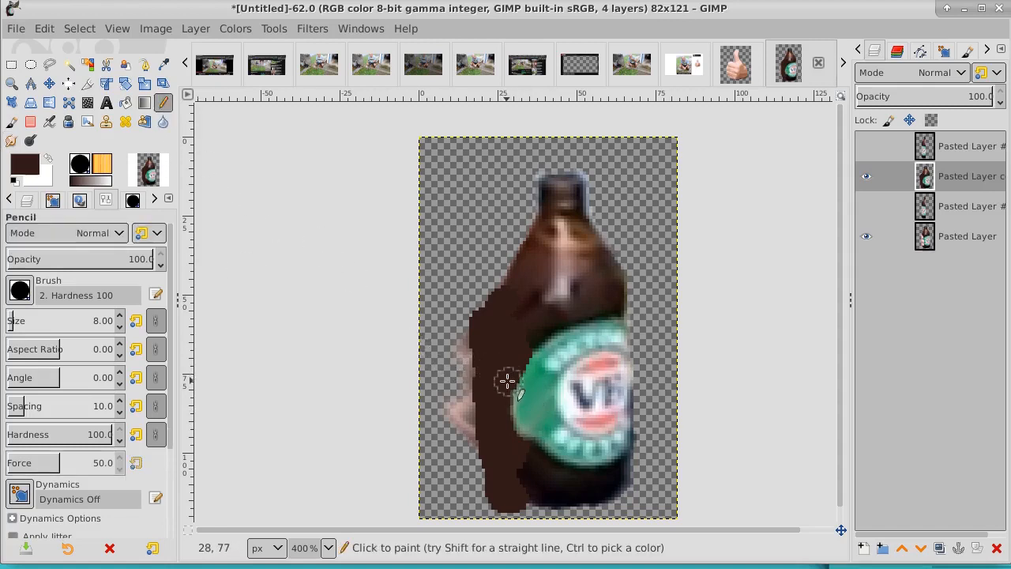
left_click(507, 380)
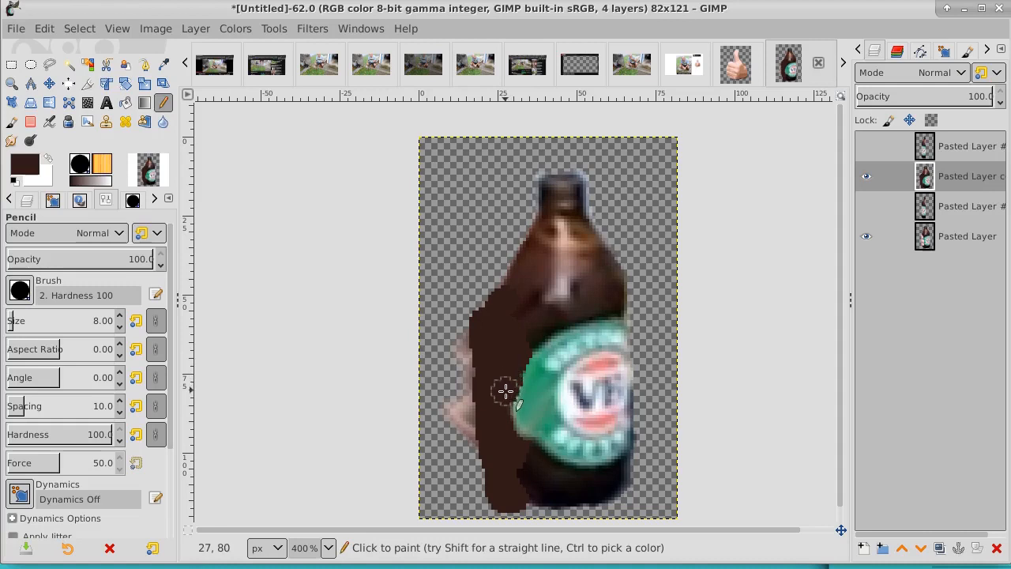
left_click(506, 395)
left_click(508, 404)
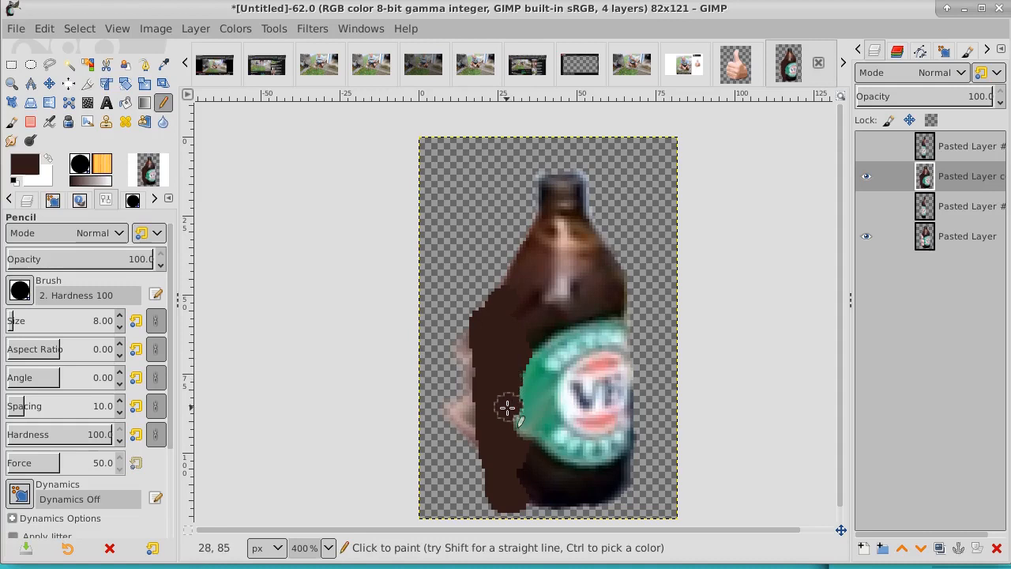
left_click(508, 416)
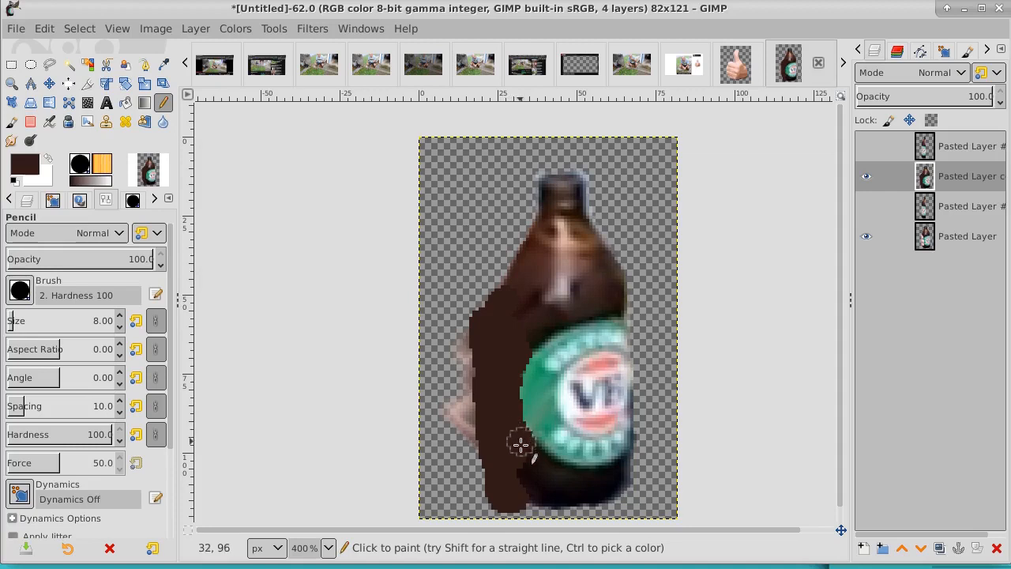
mouse_move(520, 445)
left_mouse_down()
mouse_move(532, 488)
mouse_move(506, 474)
mouse_move(517, 446)
mouse_move(509, 466)
left_mouse_up()
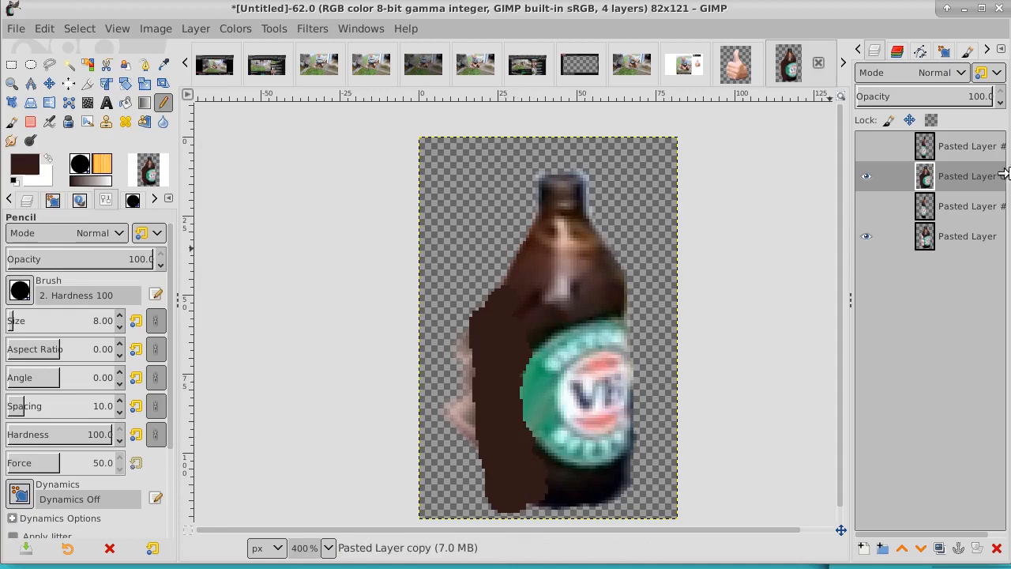
Show the topmost mirrored-half layer and use Fuzzy Select to select its transparent area as the bottle's left outline
left_click(868, 148)
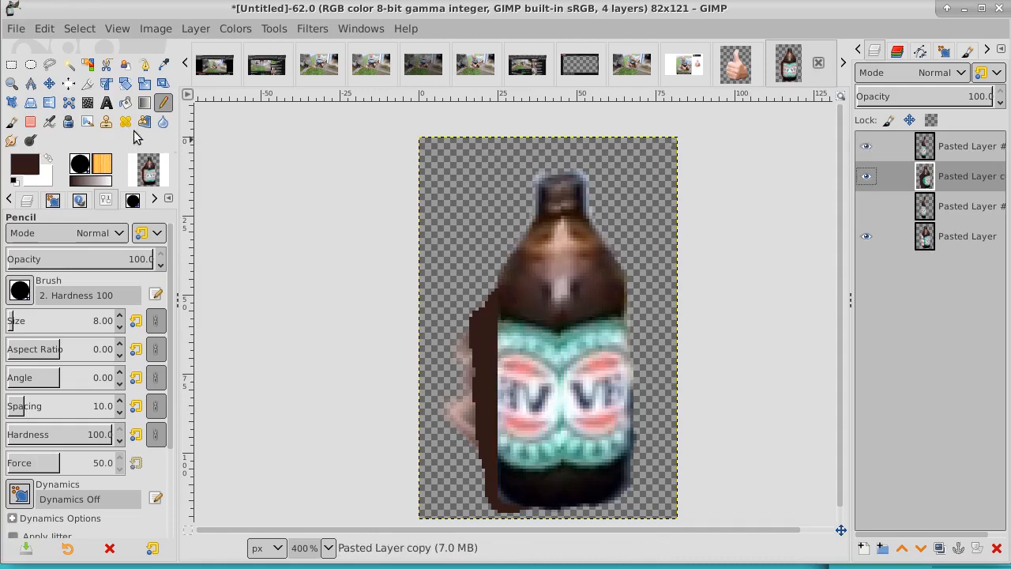
left_click(68, 64)
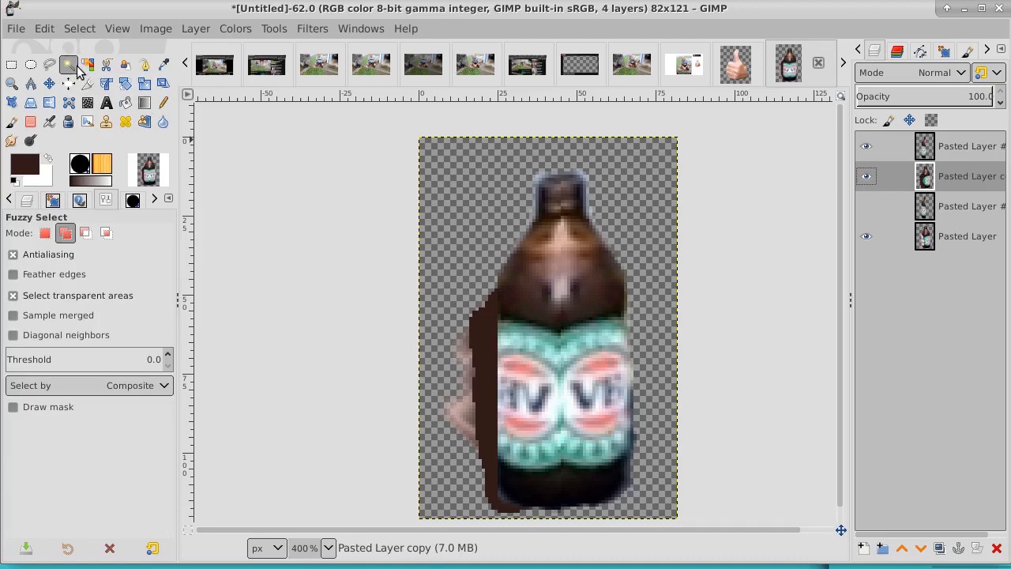
left_click(474, 219)
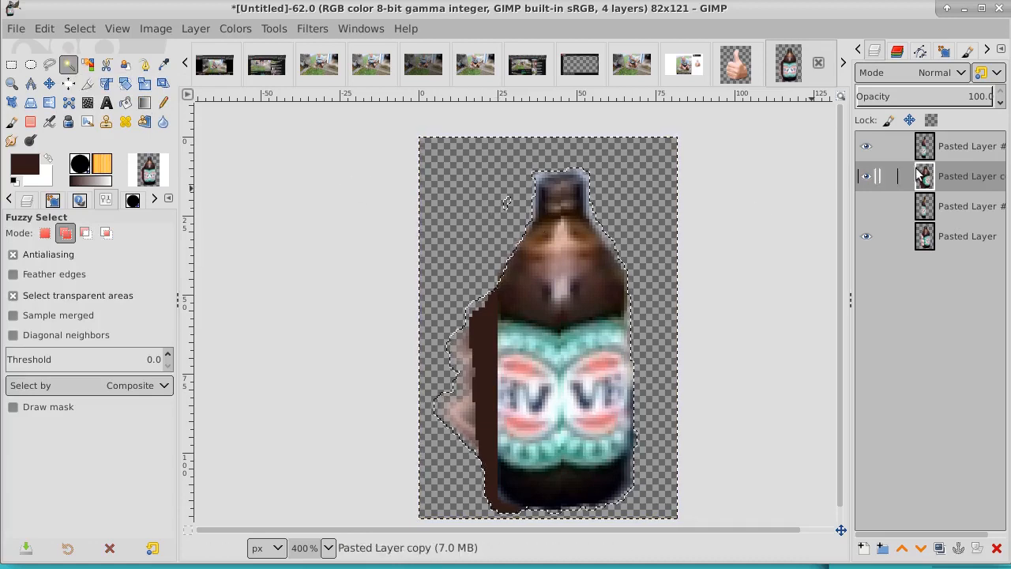
left_click(964, 146)
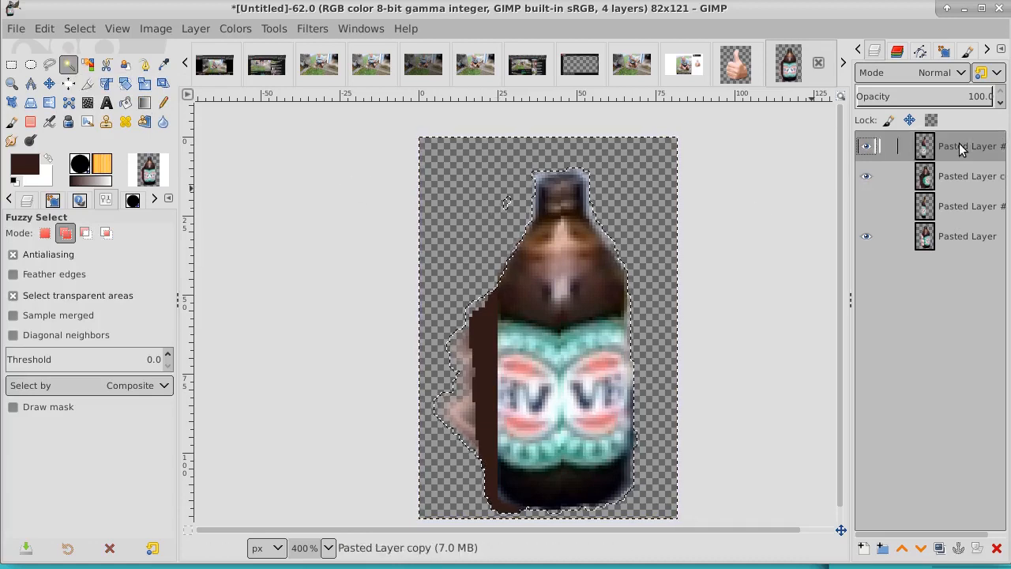
left_click(69, 29)
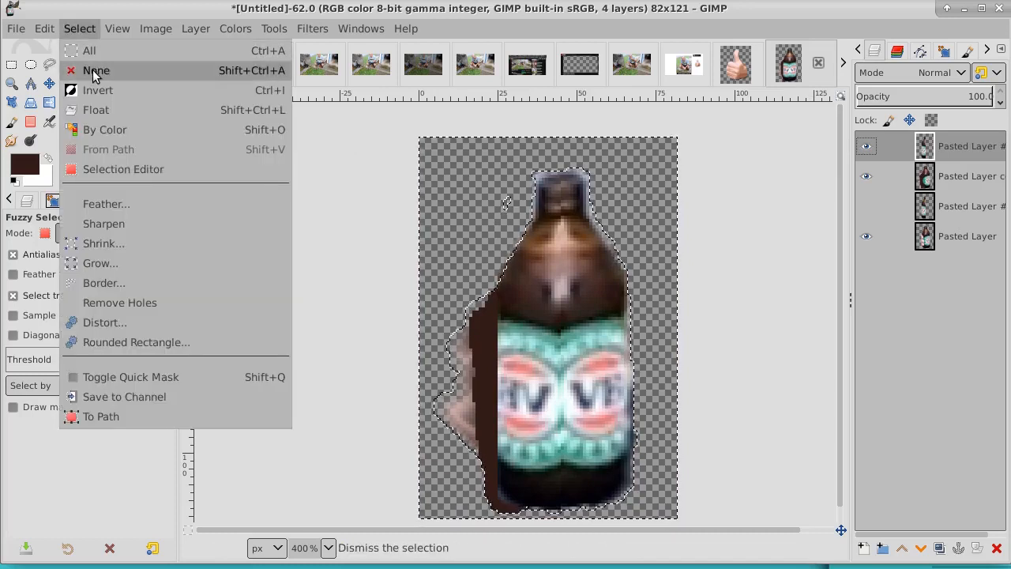
left_click(93, 68)
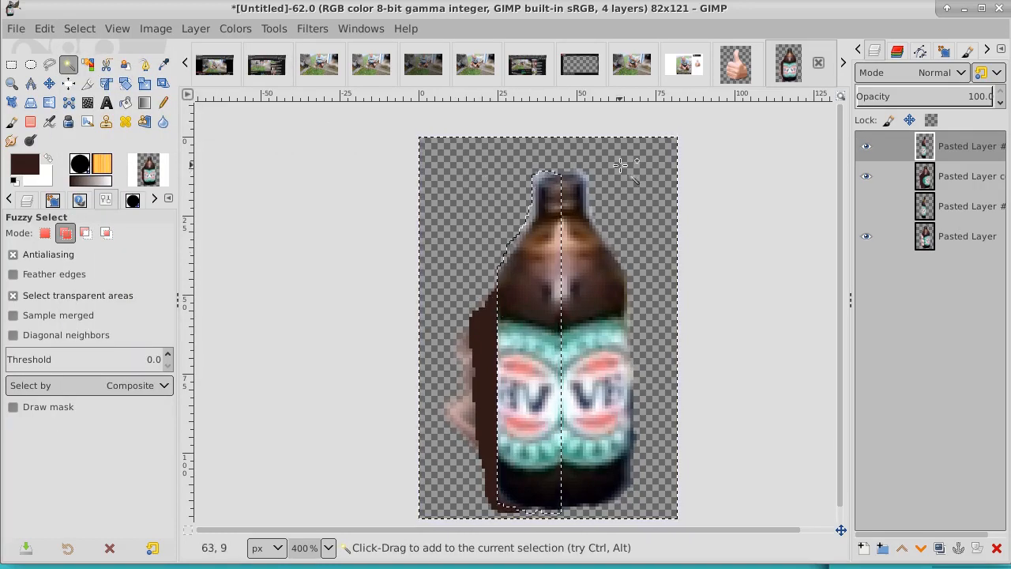
Hide the mirrored-half layer, erase the paint and hand remnants outside the bottle outline on the Pasted Layer copy, and clear the selection
left_click(866, 149)
left_click(954, 178)
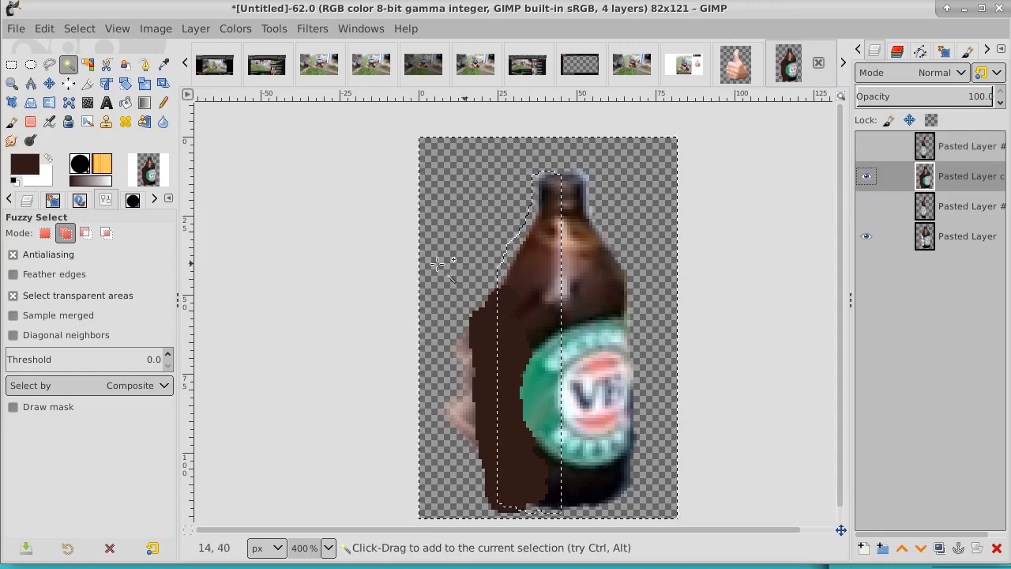
left_click(30, 123)
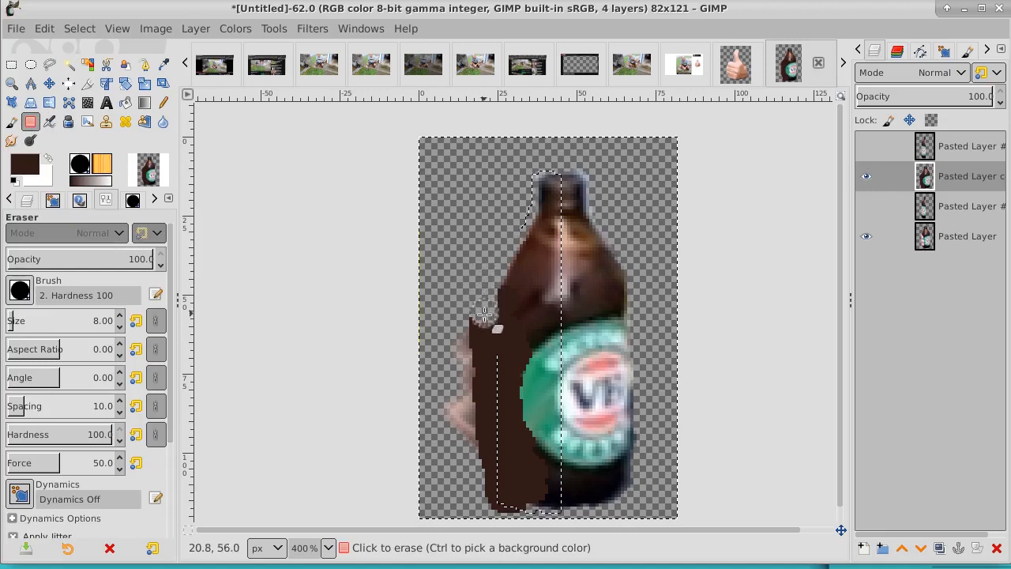
mouse_move(484, 435)
left_mouse_down()
mouse_move(483, 499)
mouse_move(525, 523)
mouse_move(457, 454)
mouse_move(459, 318)
mouse_move(463, 412)
left_mouse_up()
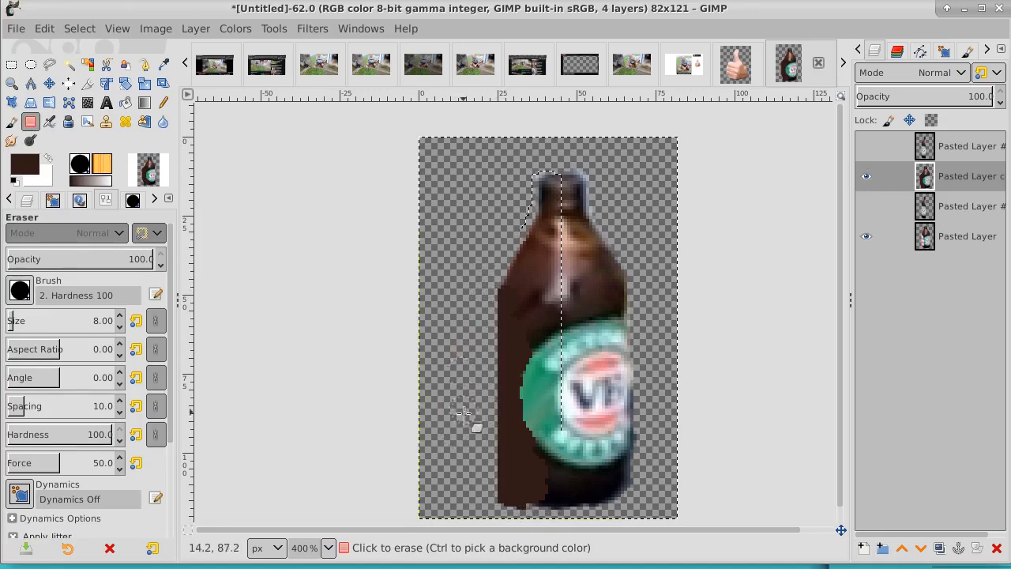
left_click(78, 30)
left_click(85, 68)
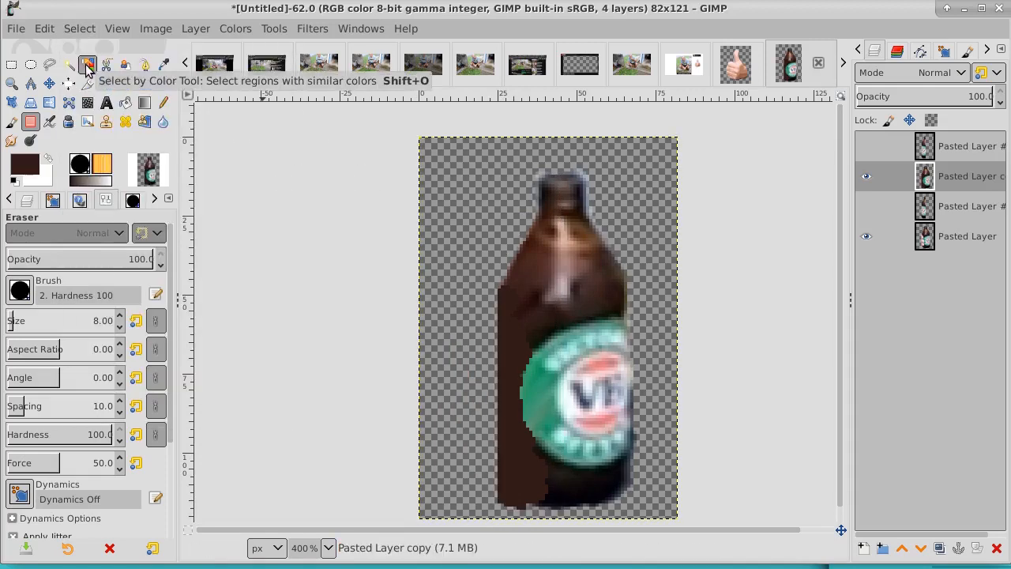
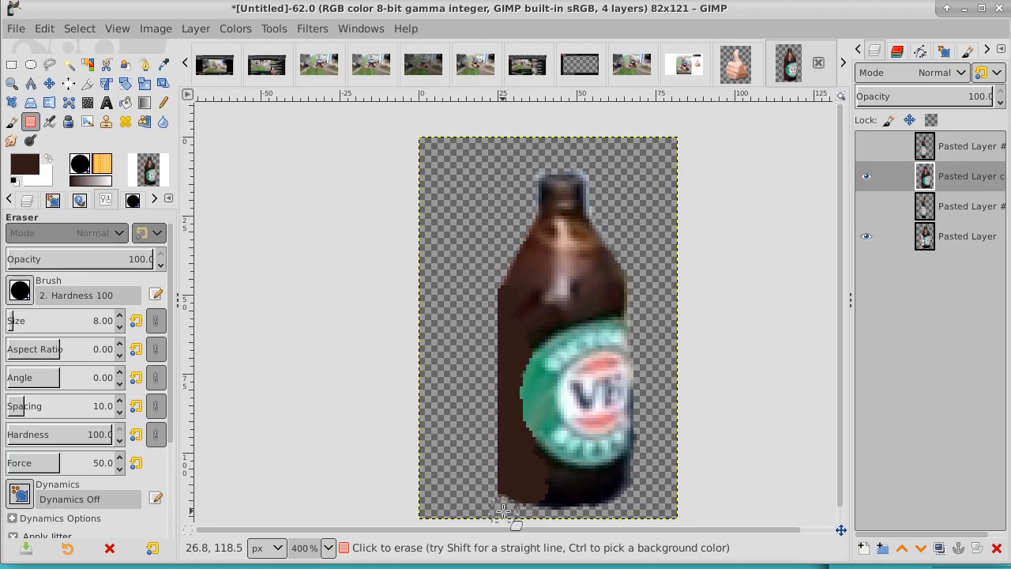
Delete the topmost mirrored-half layer, Pasted Layer #2
left_click(958, 147)
right_click(959, 147)
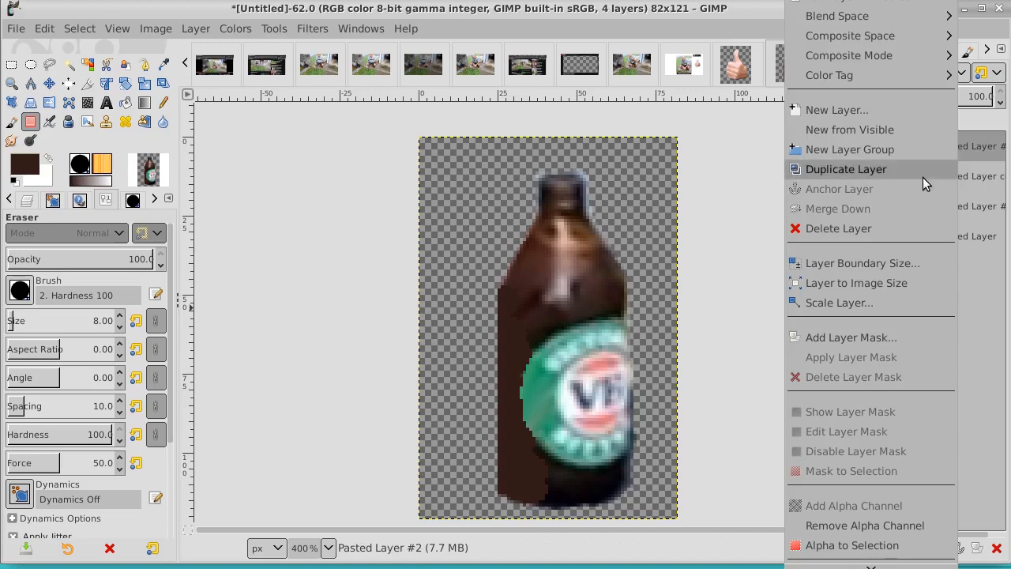
left_click(968, 151)
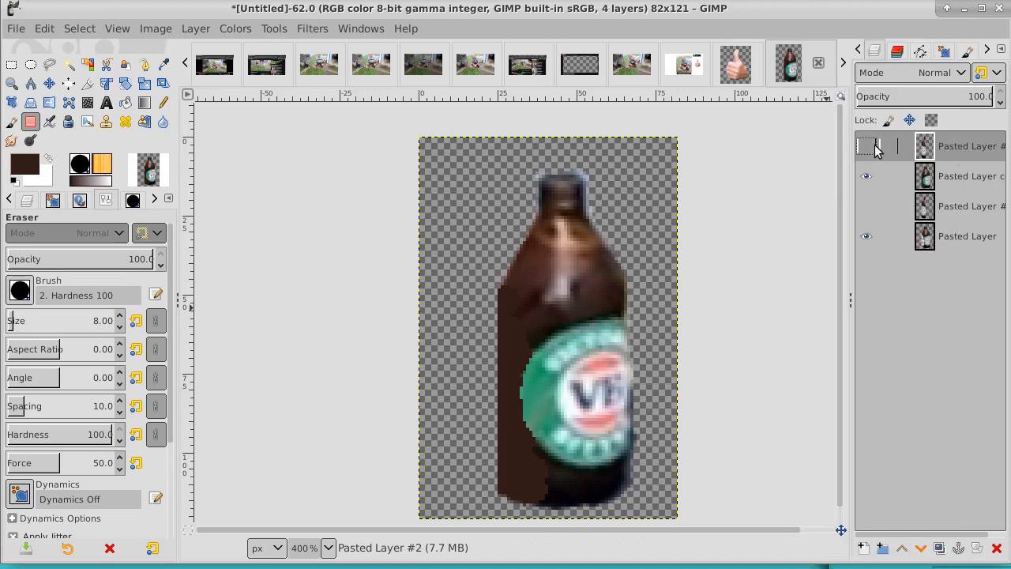
left_click(869, 149)
left_click(869, 149)
left_click(996, 548)
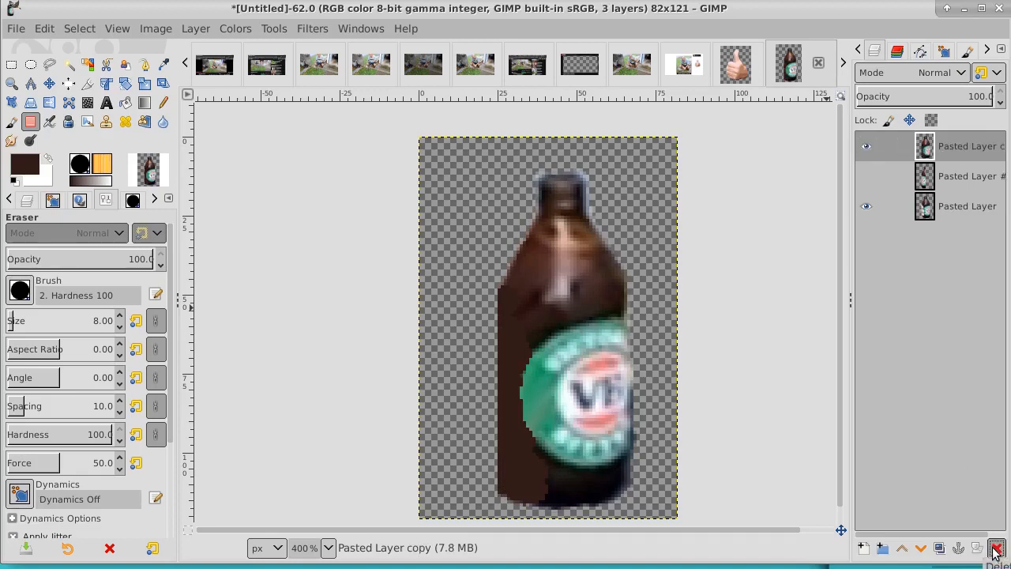
Use Fuzzy Select to select the transparent area around the bottle on the Pasted Layer copy
left_click(68, 65)
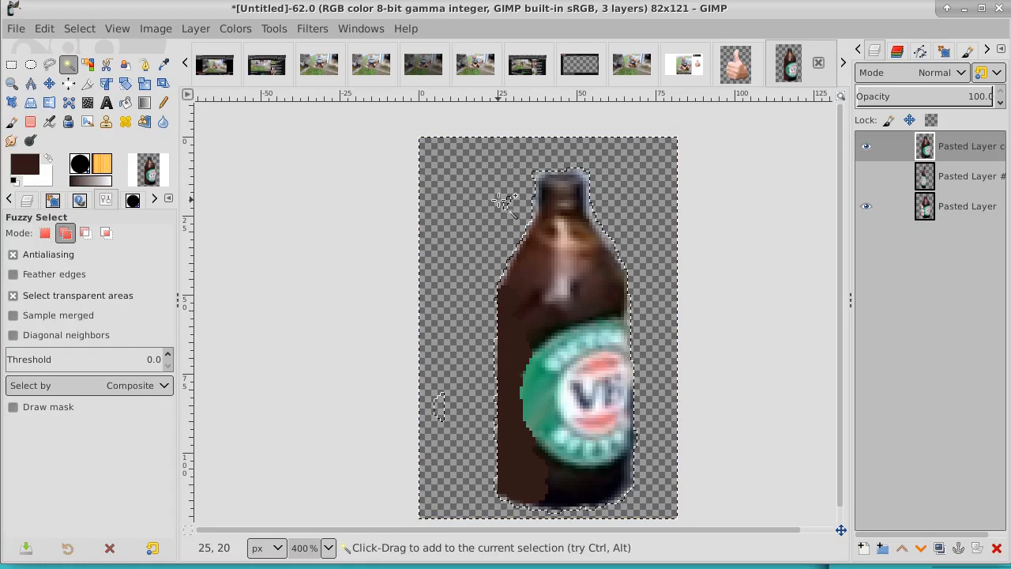
Try growing the selection around the bottle by 2 px and undo it
left_click(92, 30)
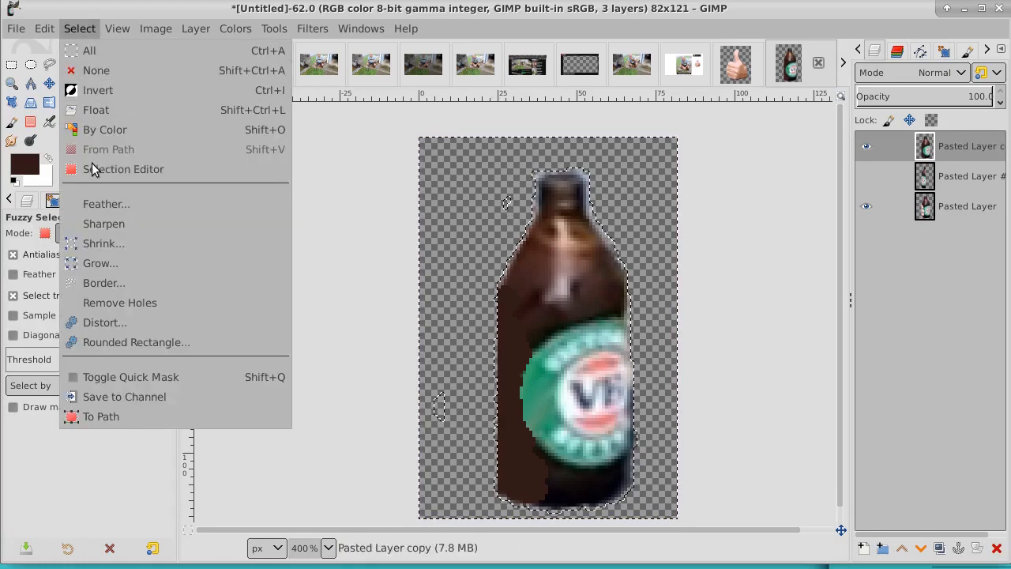
left_click(105, 263)
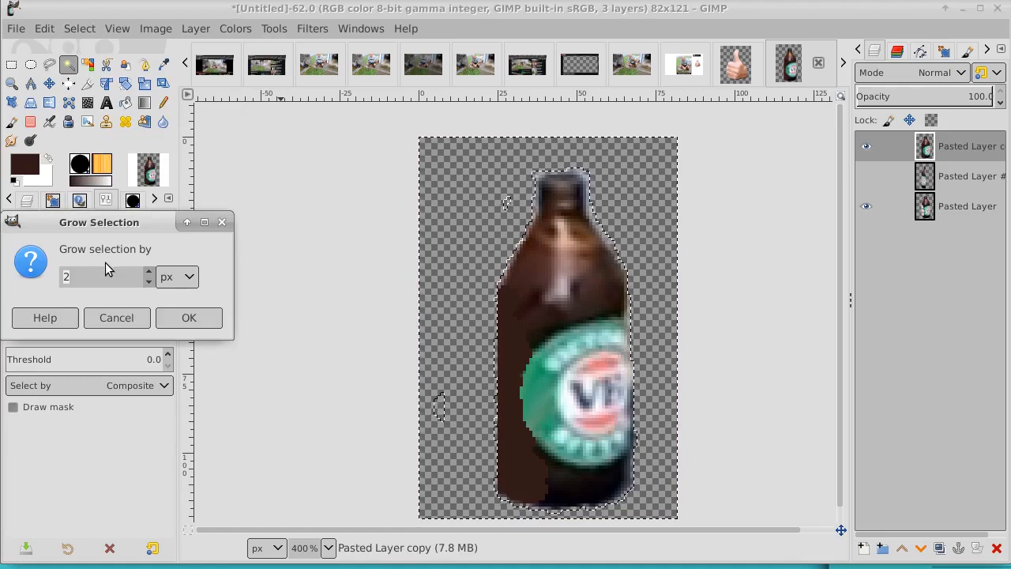
left_click(194, 318)
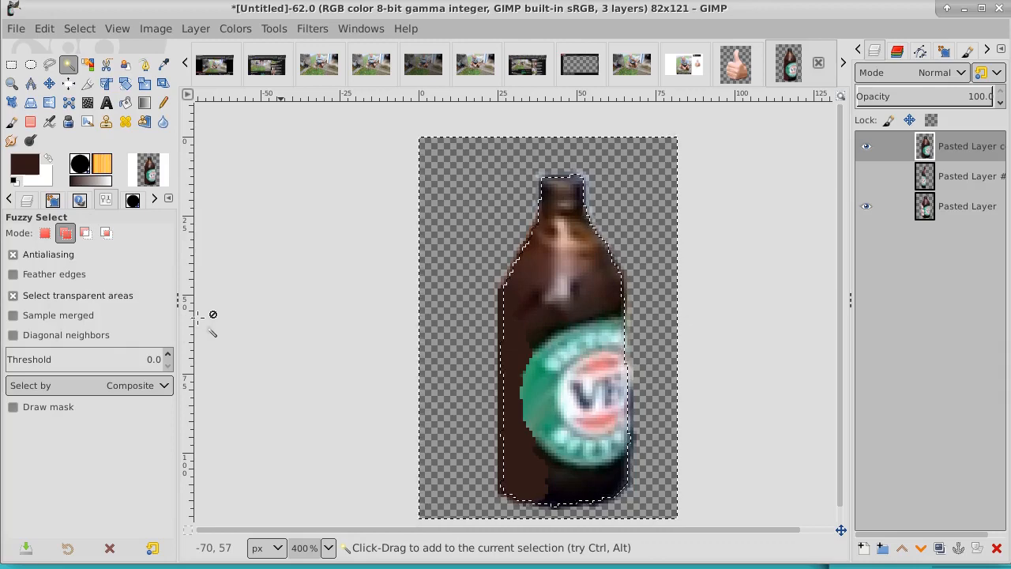
left_click(45, 29)
left_click(51, 64)
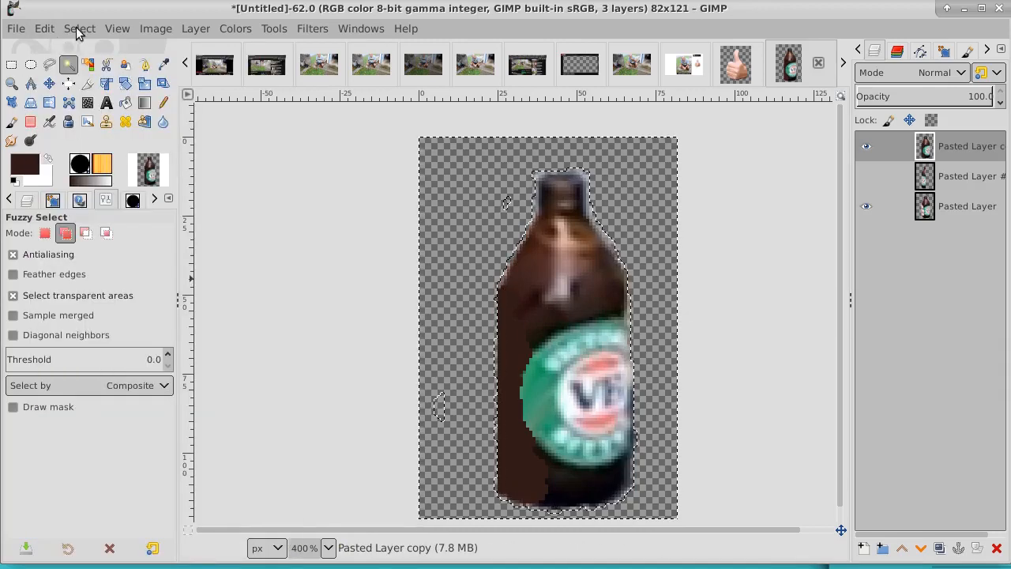
Grow the selection around the bottle by 1 px and erase the selected fringe along the bottle's edge
left_click(79, 29)
left_click(94, 267)
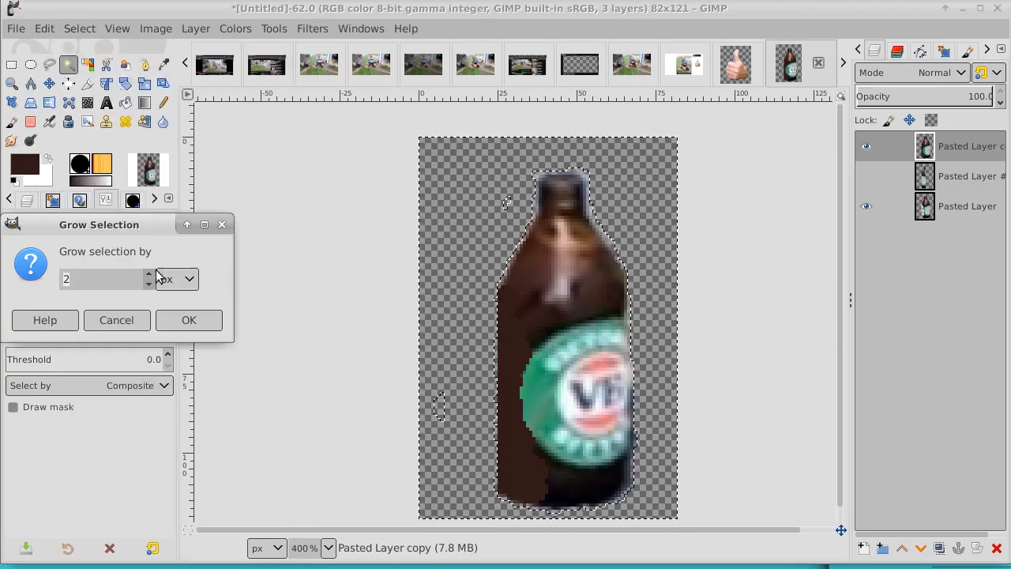
left_click(148, 282)
left_click(180, 325)
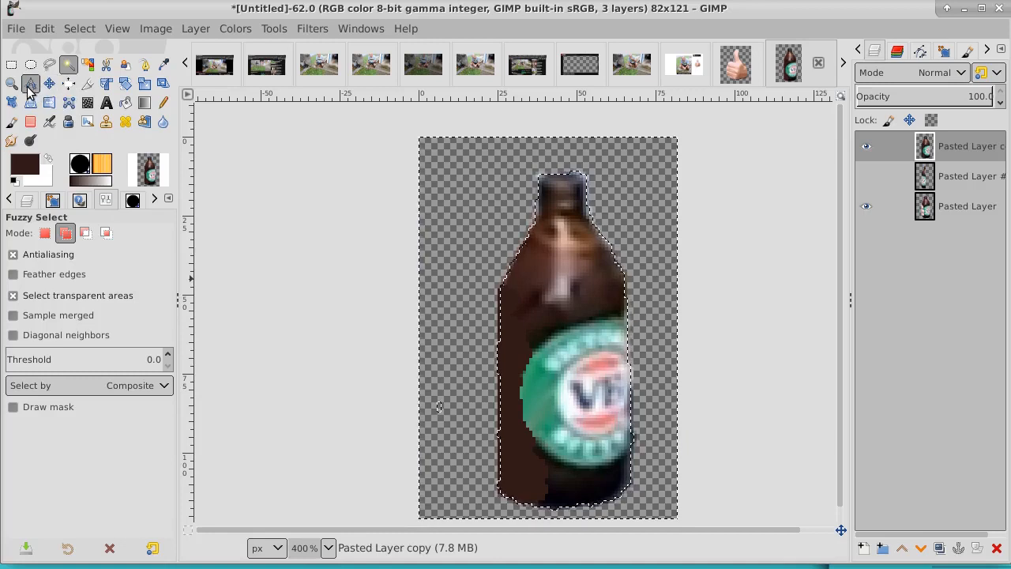
left_click(30, 122)
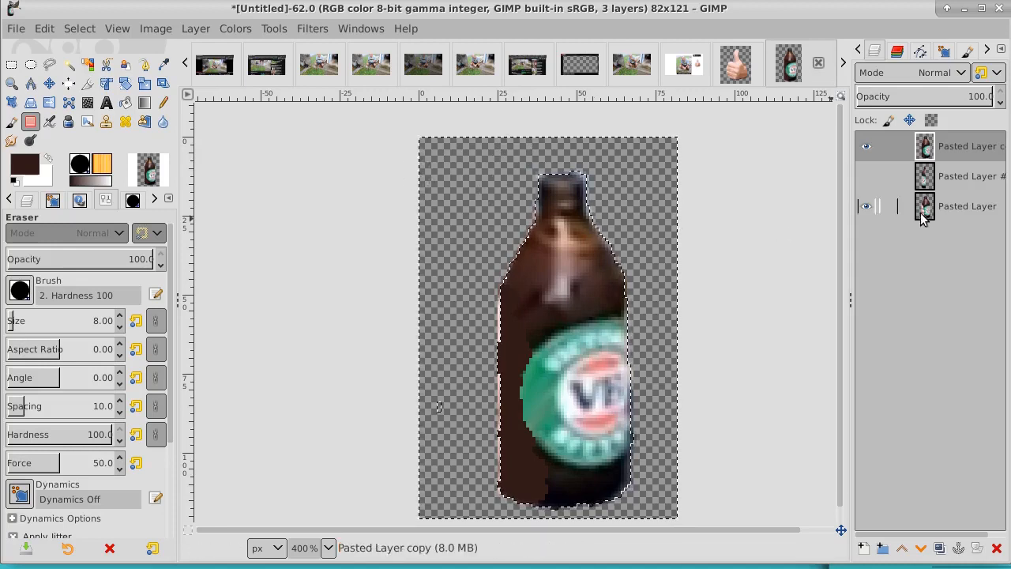
Hide the bottommost Pasted Layer and clear the selection
left_click(863, 209)
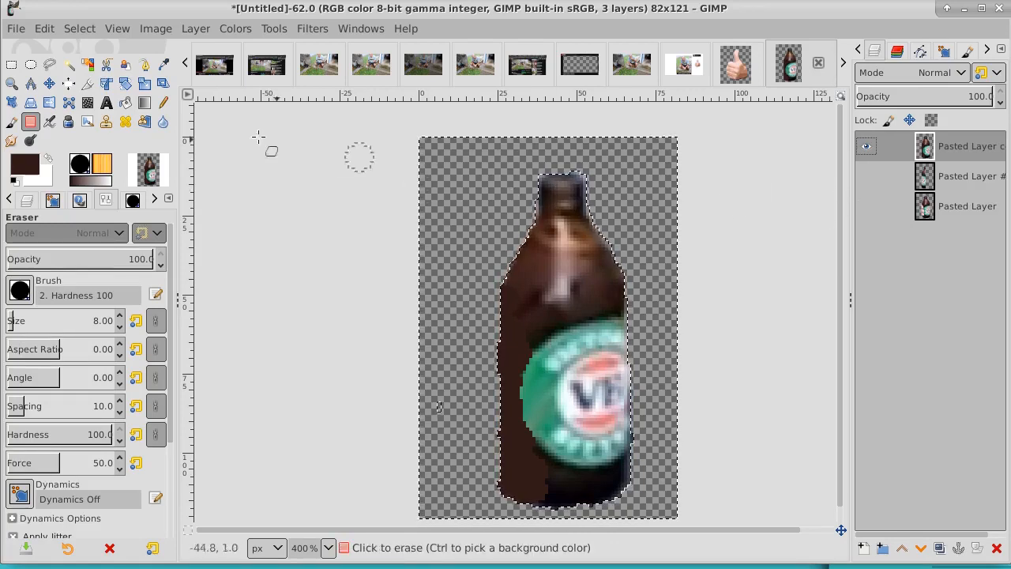
left_click(82, 30)
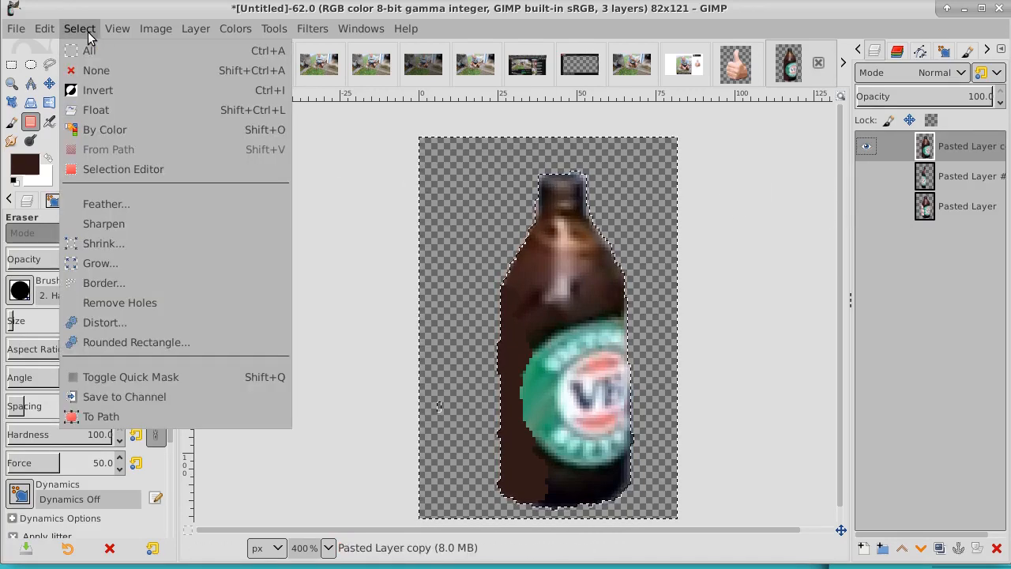
left_click(96, 72)
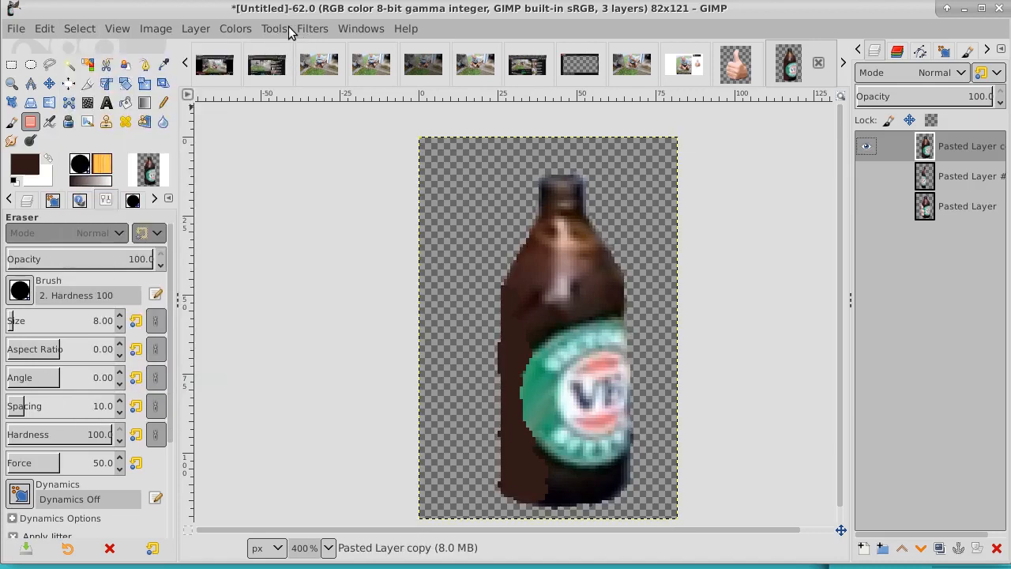
Sharpen the bottle with the Sharpen (Unsharp Mask) filter at radius 3.000, amount 0.500 and threshold 0.000
left_click(320, 30)
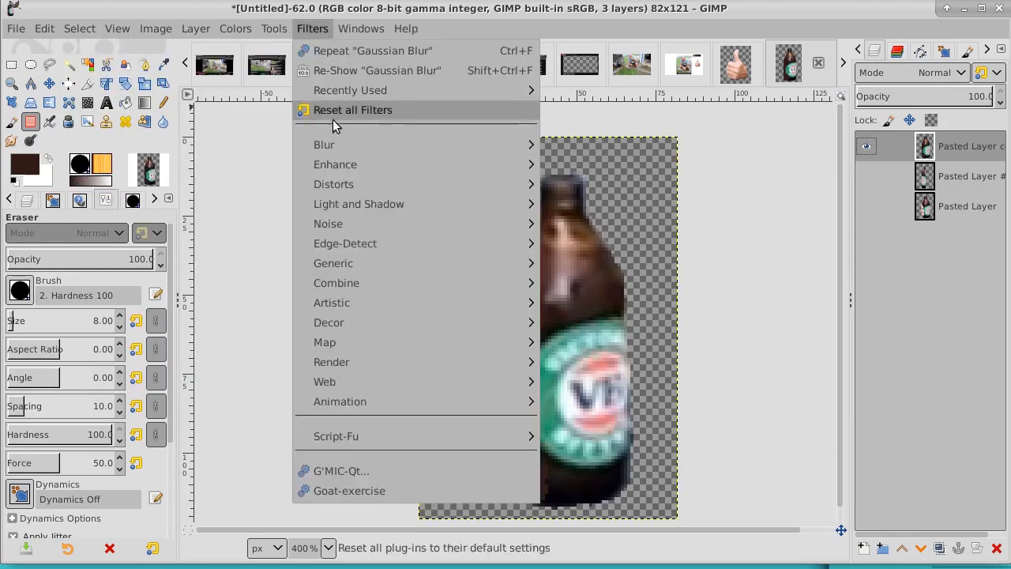
mouse_move(345, 165)
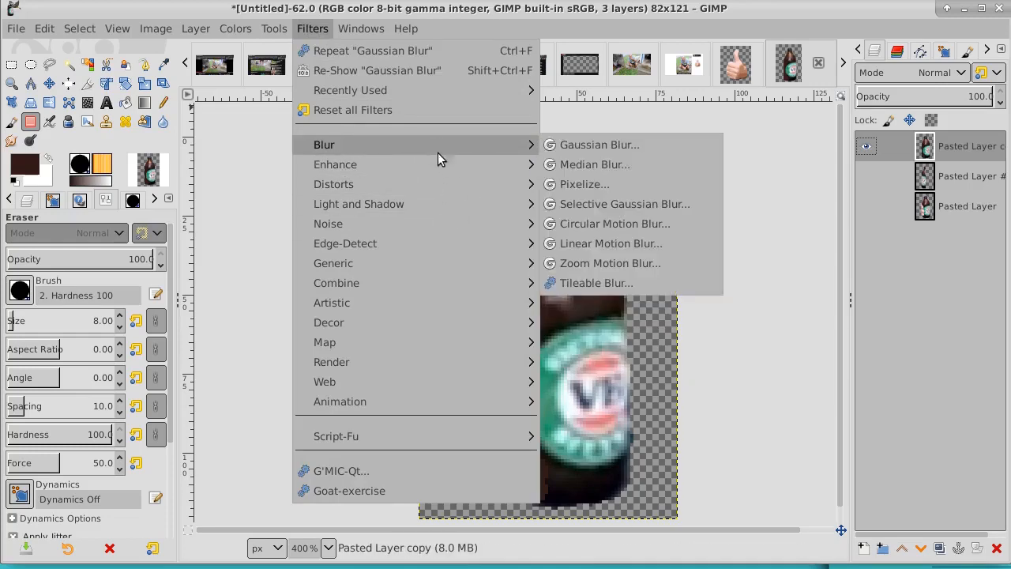
mouse_move(469, 163)
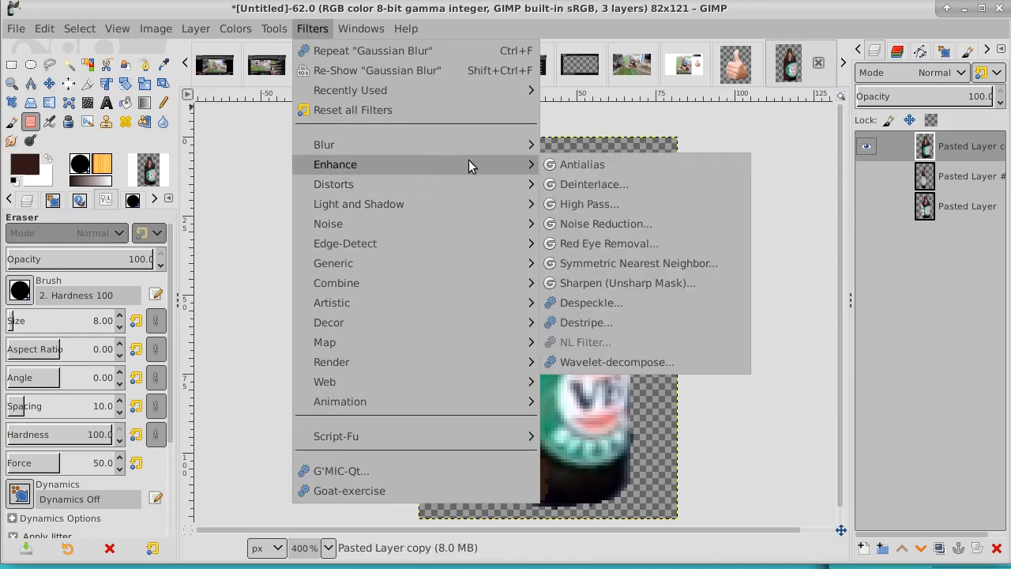
left_click(586, 284)
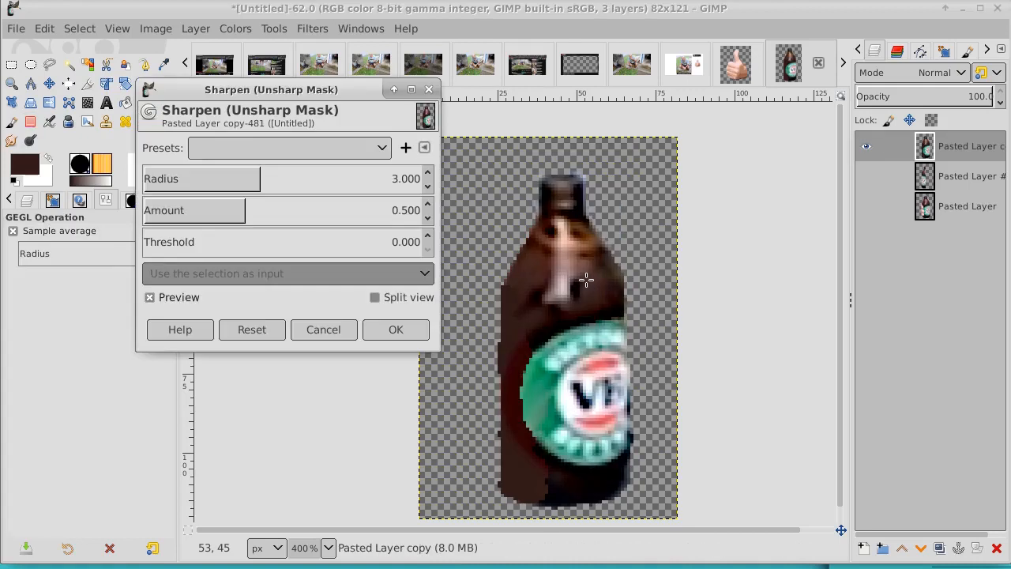
left_click(398, 329)
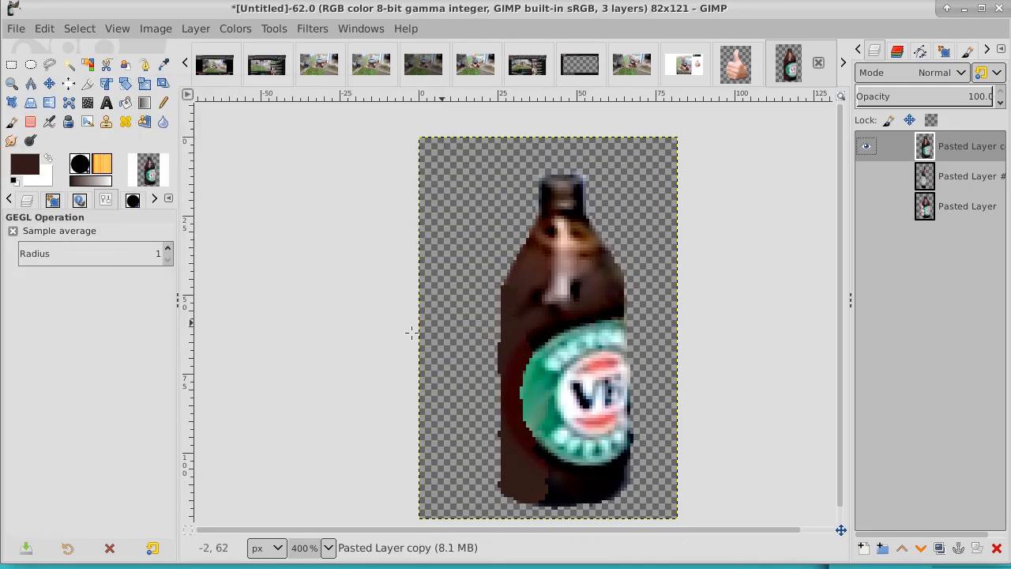
Fuzzy-select the transparent background, invert the selection to the bottle, and copy it
left_click(68, 64)
left_click(473, 160)
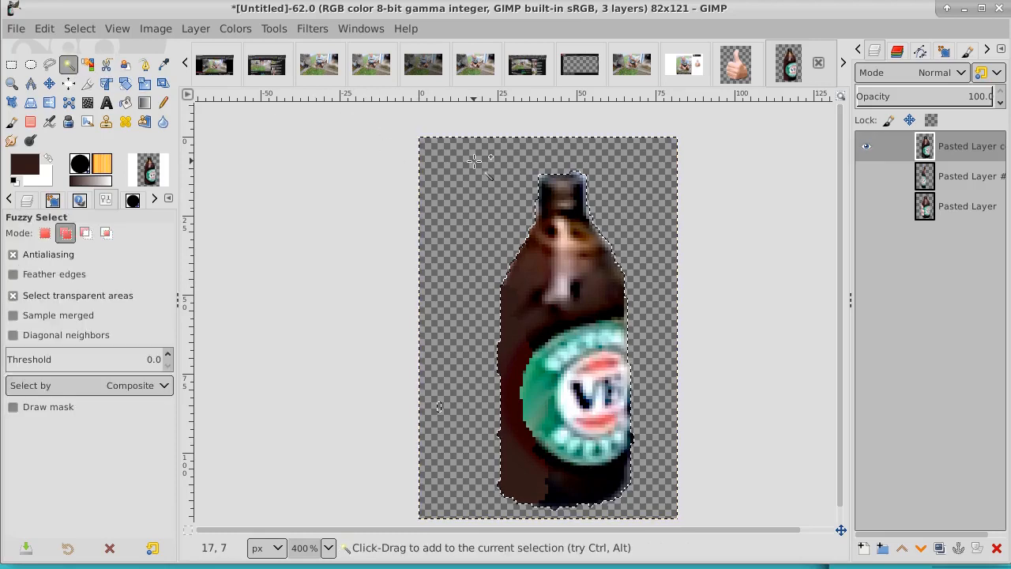
left_click(79, 28)
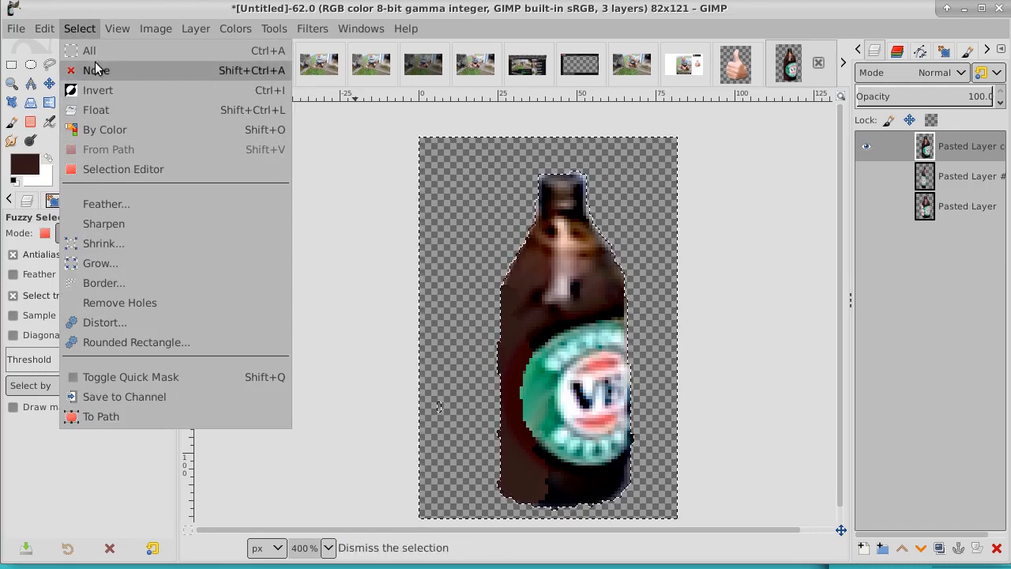
left_click(96, 90)
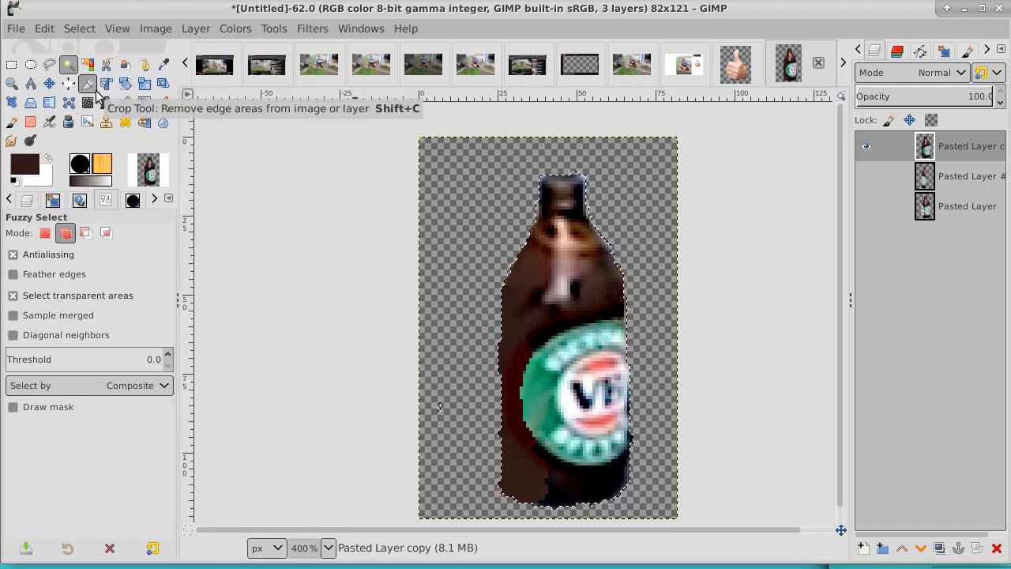
left_click(47, 28)
left_click(70, 158)
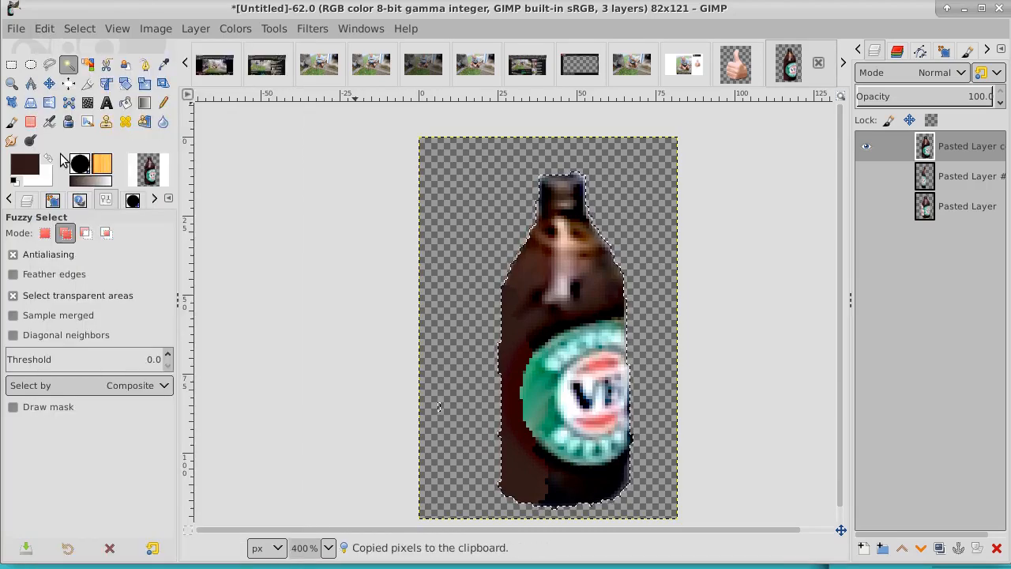
Paste the copied bottle as a new brush with brush name and file name Beer, keeping spacing 25.0
left_click(44, 28)
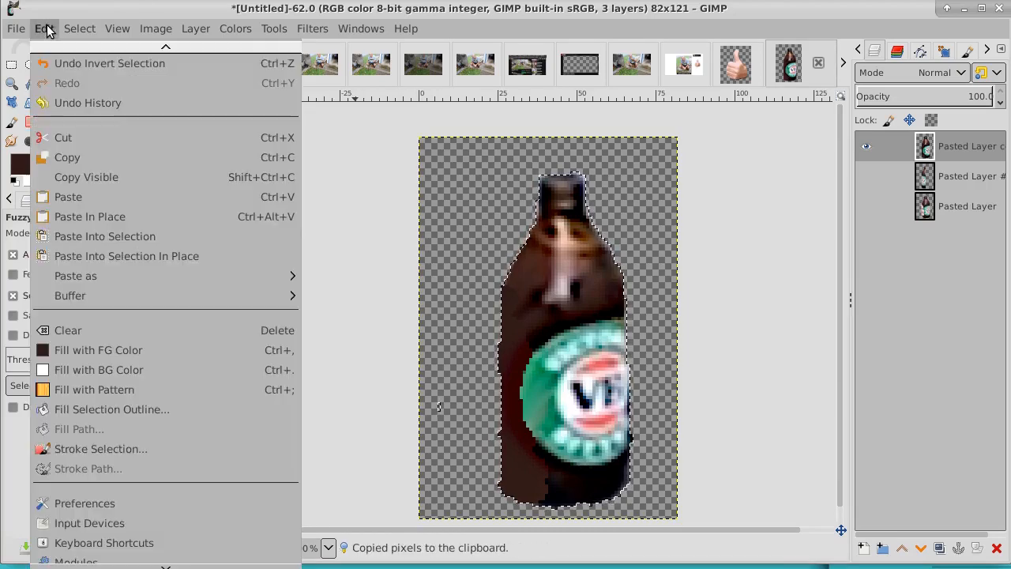
mouse_move(147, 276)
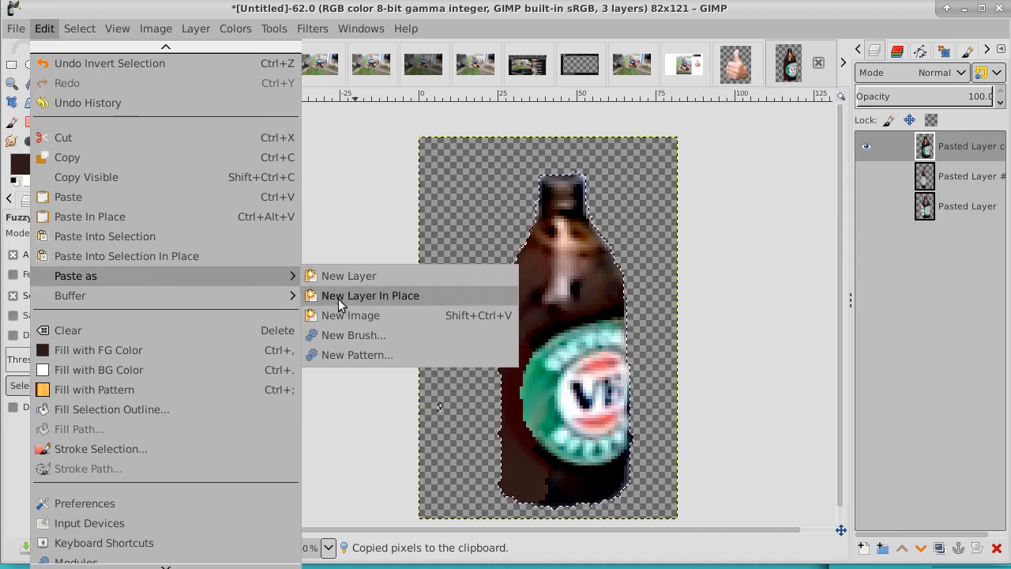
left_click(333, 335)
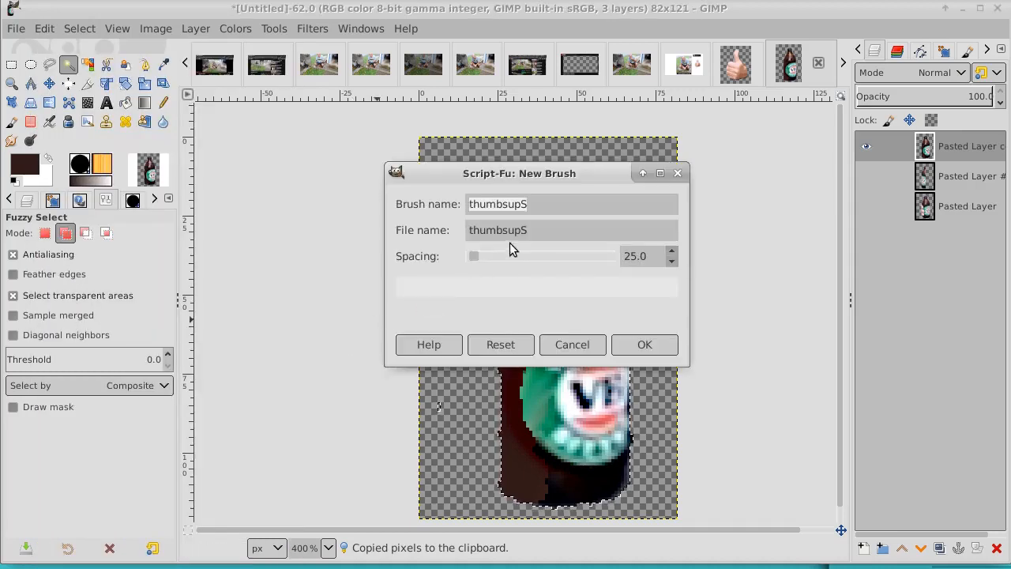
left_click(537, 209)
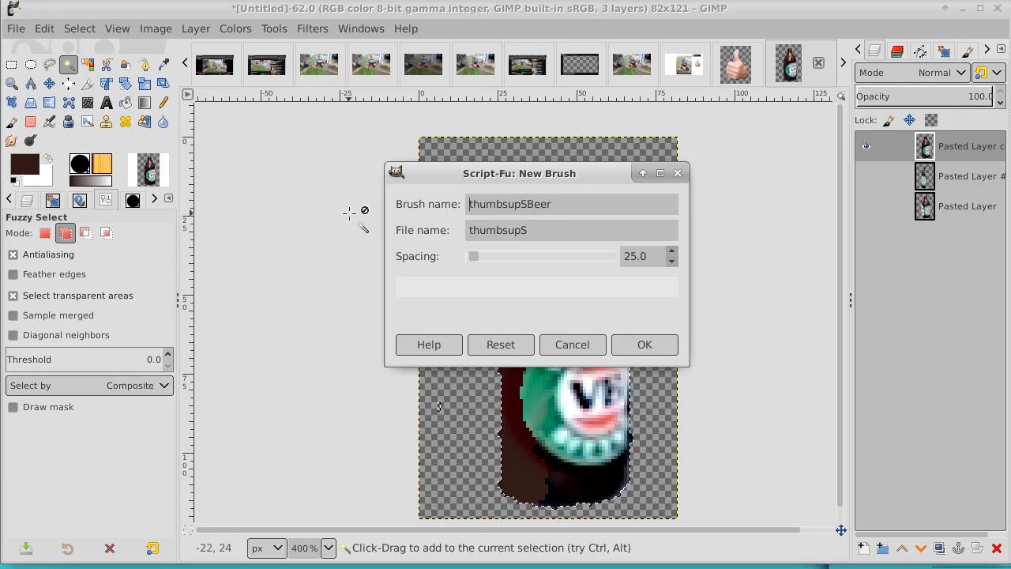
key("Delete")
key("Delete")
key("Delete")
key("Delete")
key("Delete")
key("Delete")
key("Delete")
key("Delete")
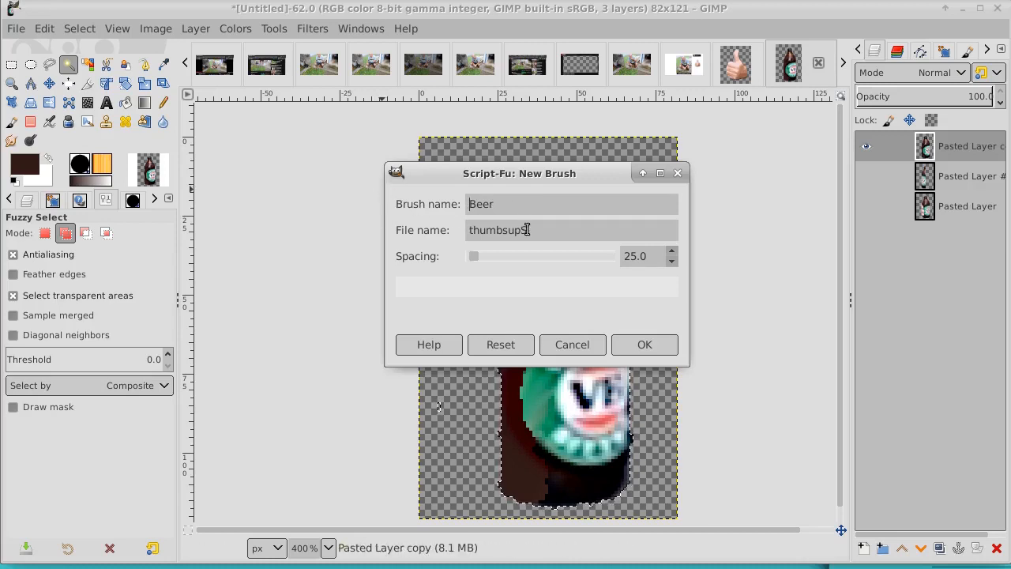
key("Tab")
type("B")
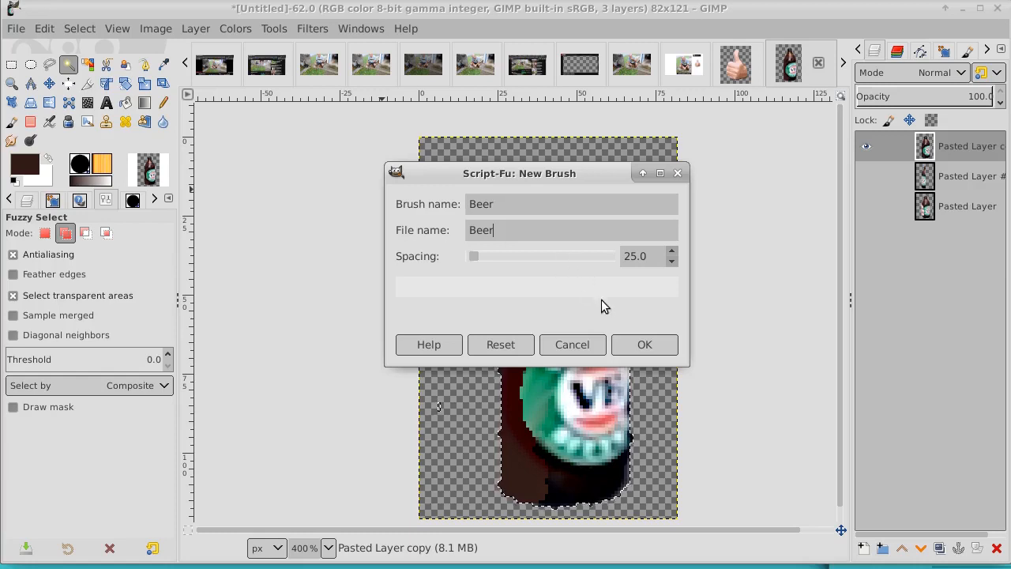
left_click(652, 347)
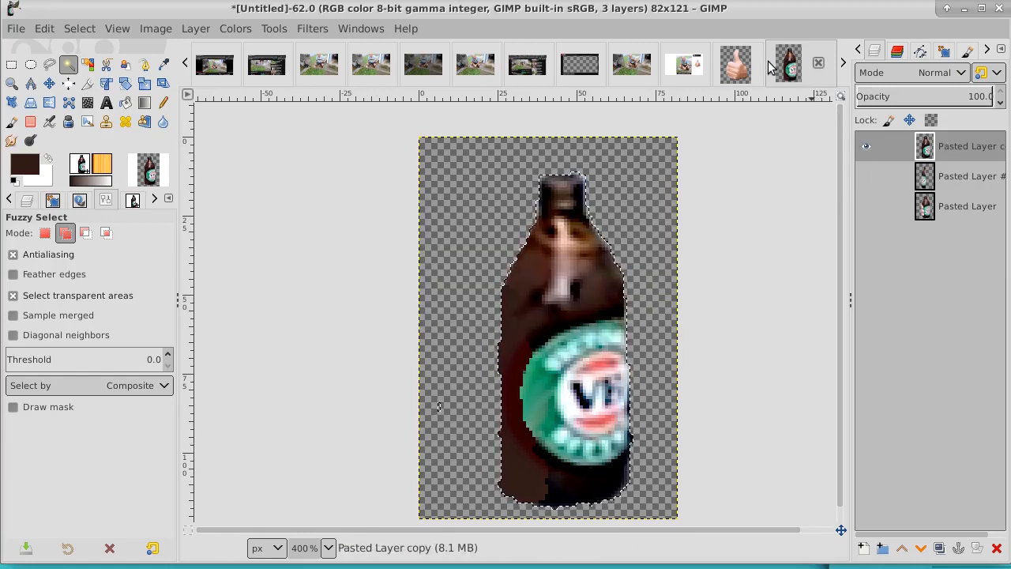
Switch to the 1280x720 thumbnail image and add a transparent 1280x720 layer above Pasted Layer #2, leaving the YouTube border hidden
left_click(683, 66)
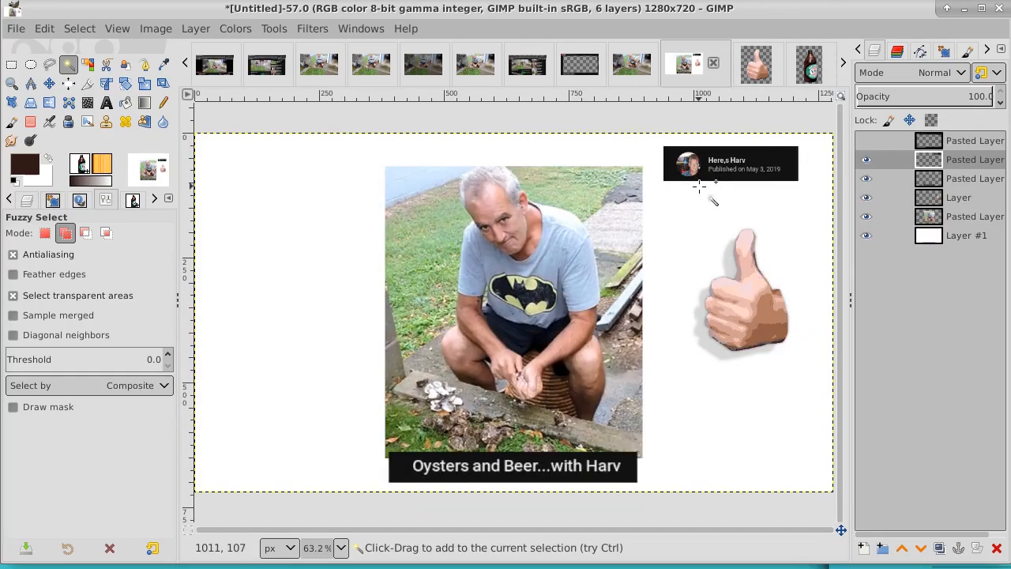
left_click(867, 142)
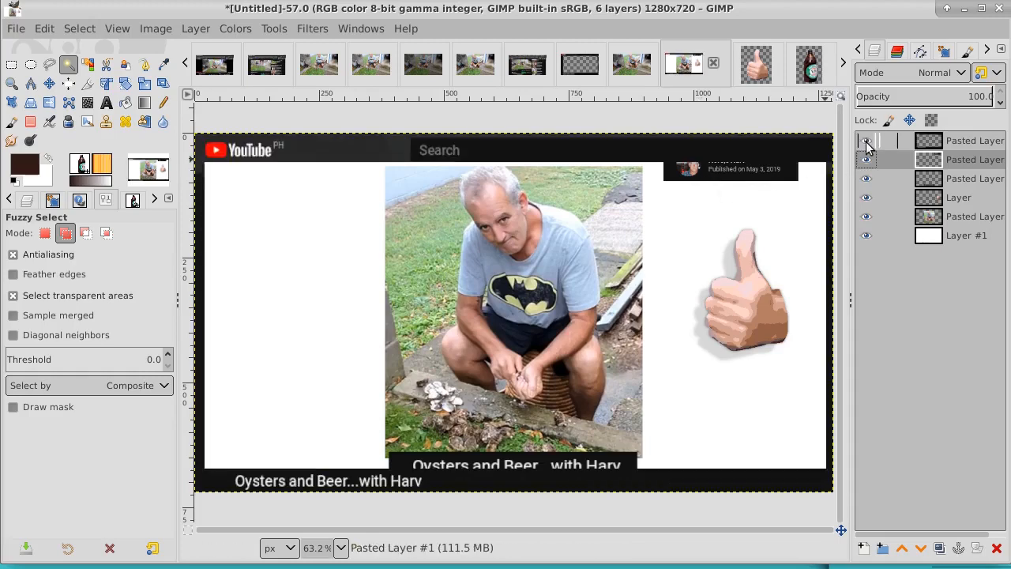
left_click(866, 142)
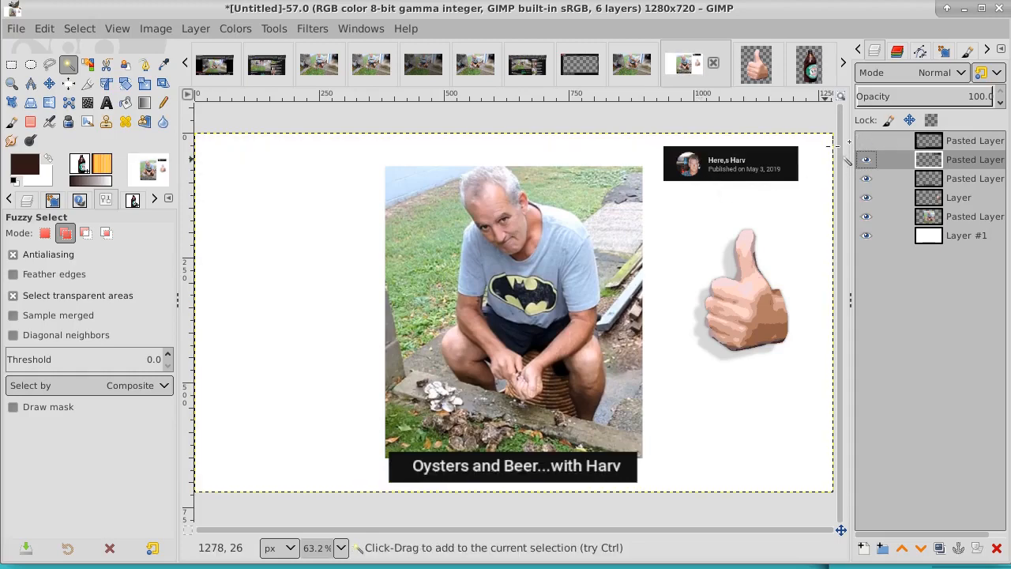
left_click(1000, 184)
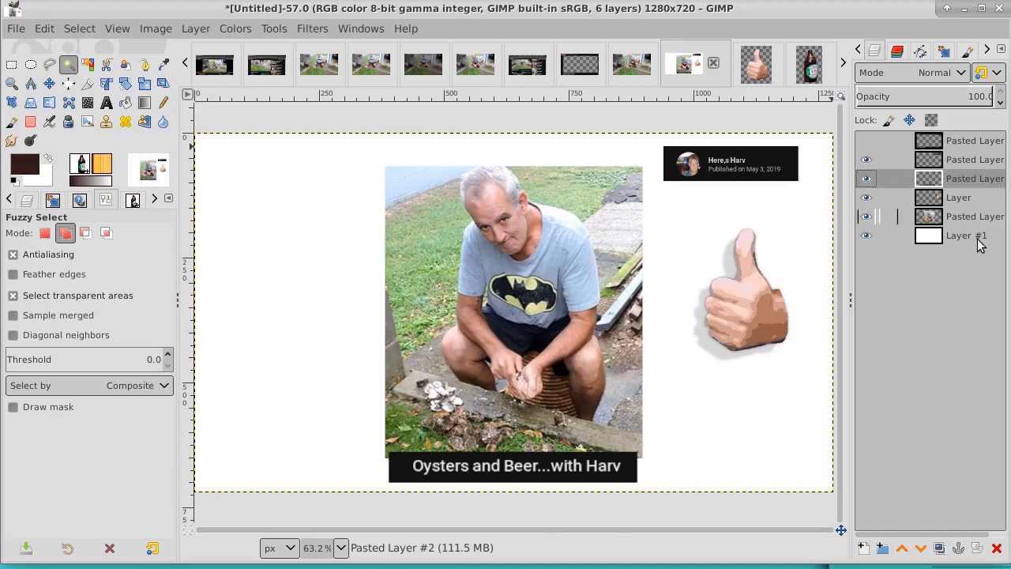
left_click(863, 547)
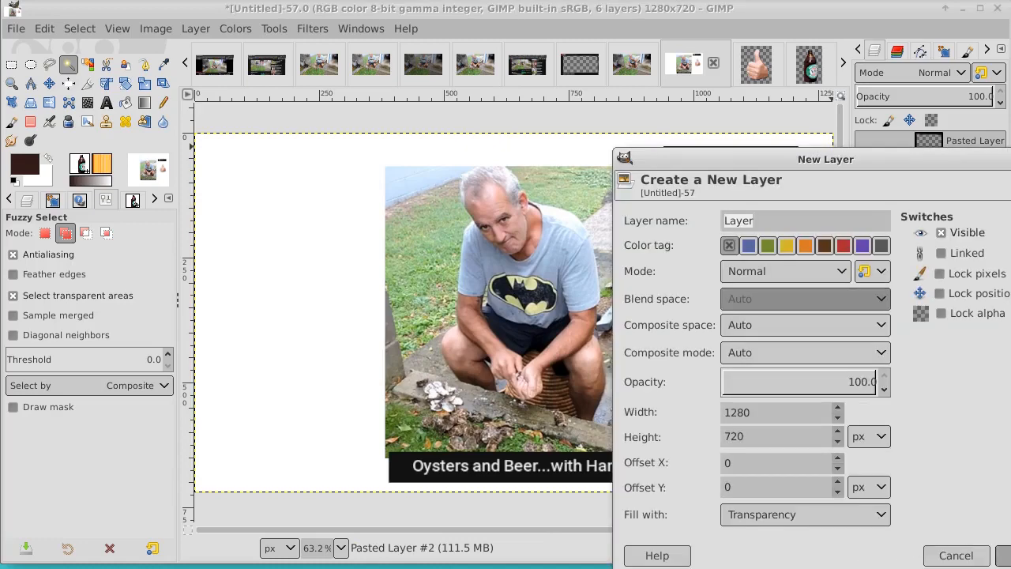
left_click(1003, 555)
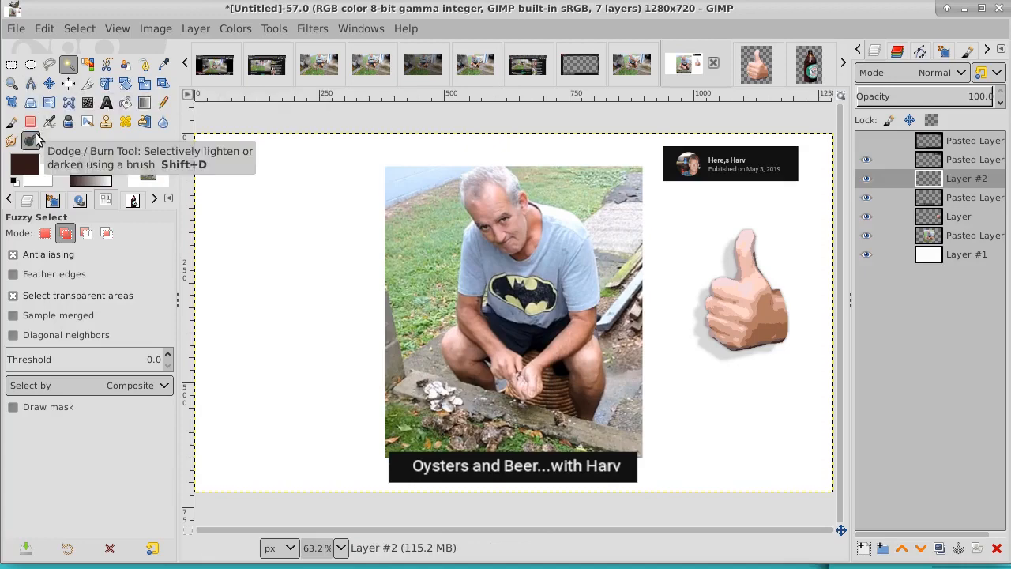
Stamp one bottle with the Paintbrush's Beer brush at size 107 in the blank area left of the photo
left_click(11, 122)
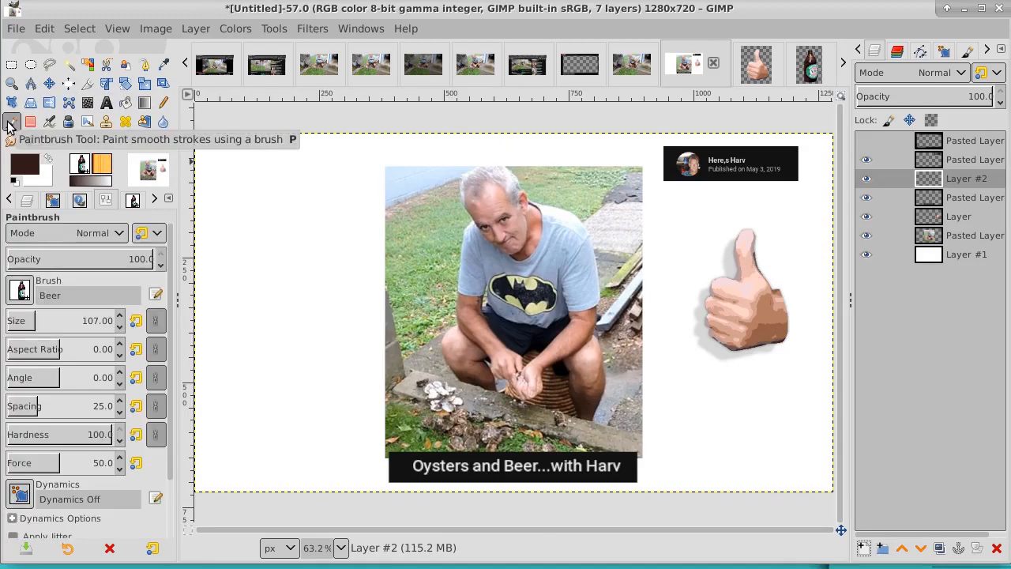
left_click(289, 273)
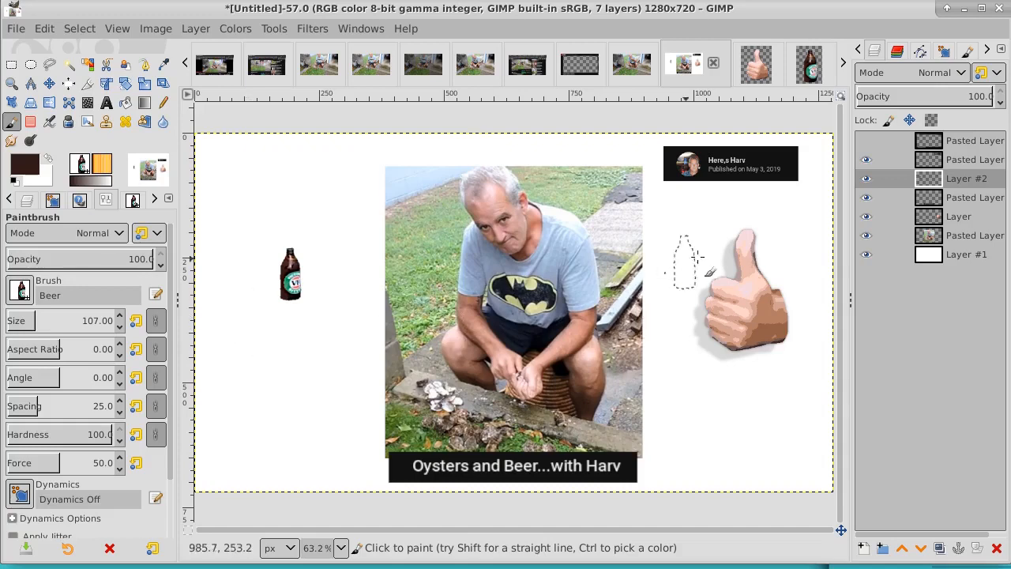
Add a new transparent 1280x720 layer directly above Layer #2
left_click(866, 161)
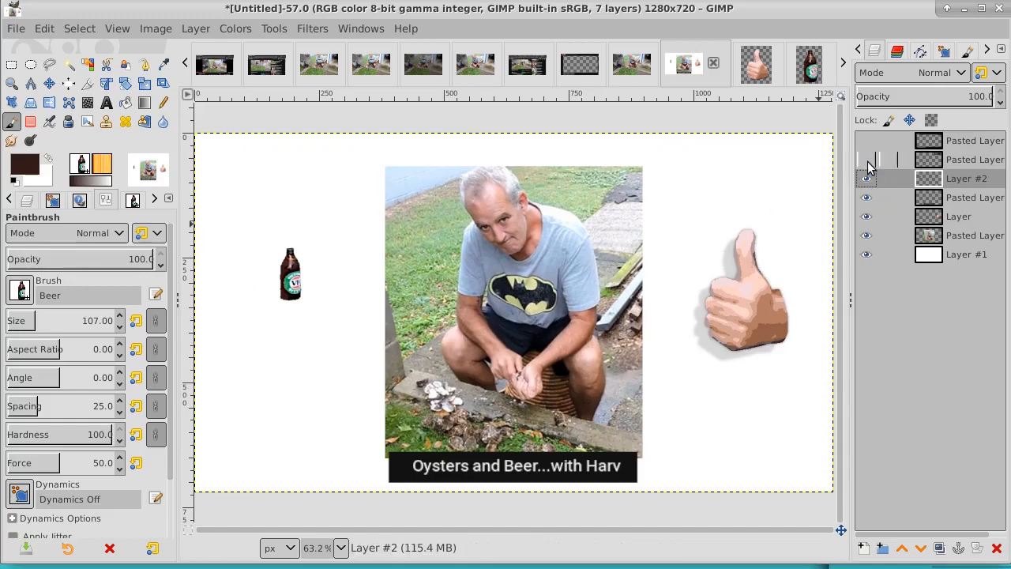
left_click(866, 162)
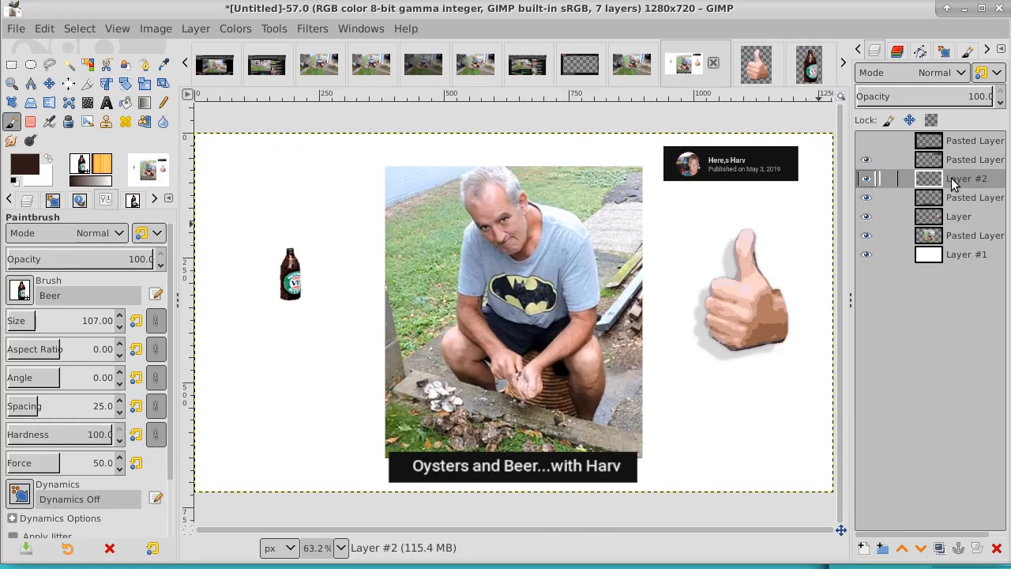
left_click(863, 549)
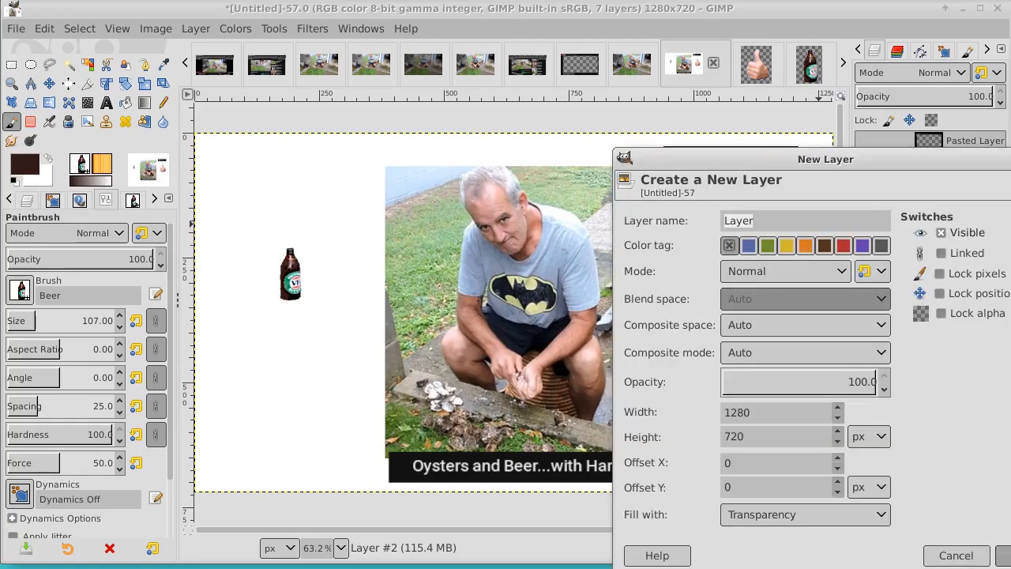
left_click(1002, 555)
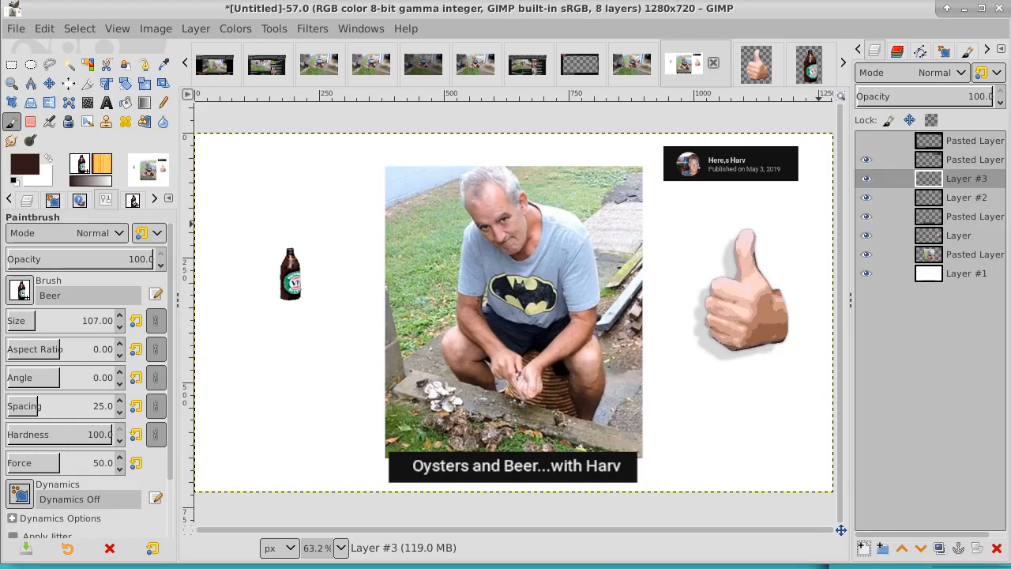
Stamp Beer-brush bottles at size 107 on the new layer, four in the photo's lower-right corner and three in its lower-left corner
left_click(563, 408)
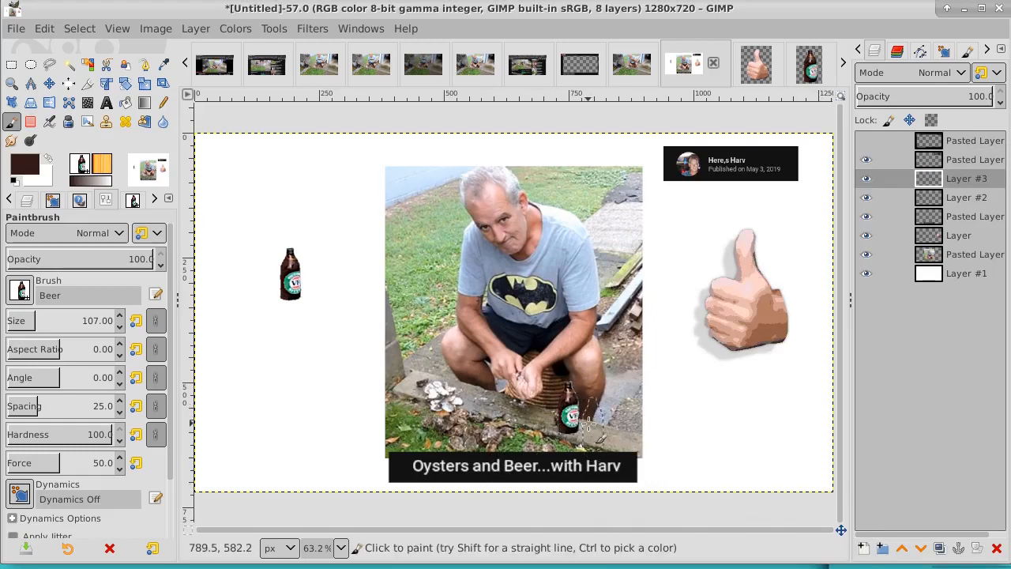
left_click(589, 421)
left_click(620, 419)
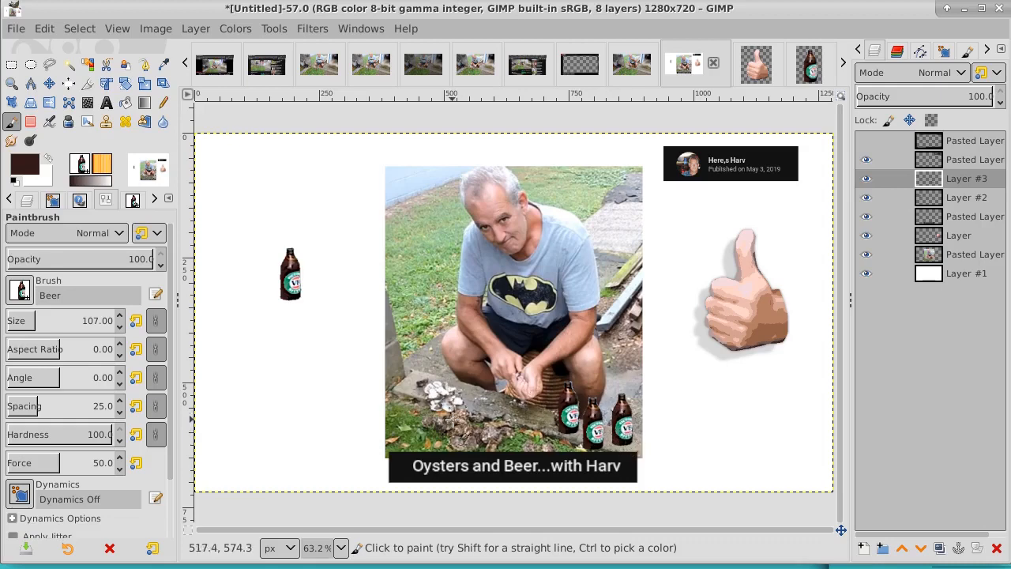
left_click(410, 411)
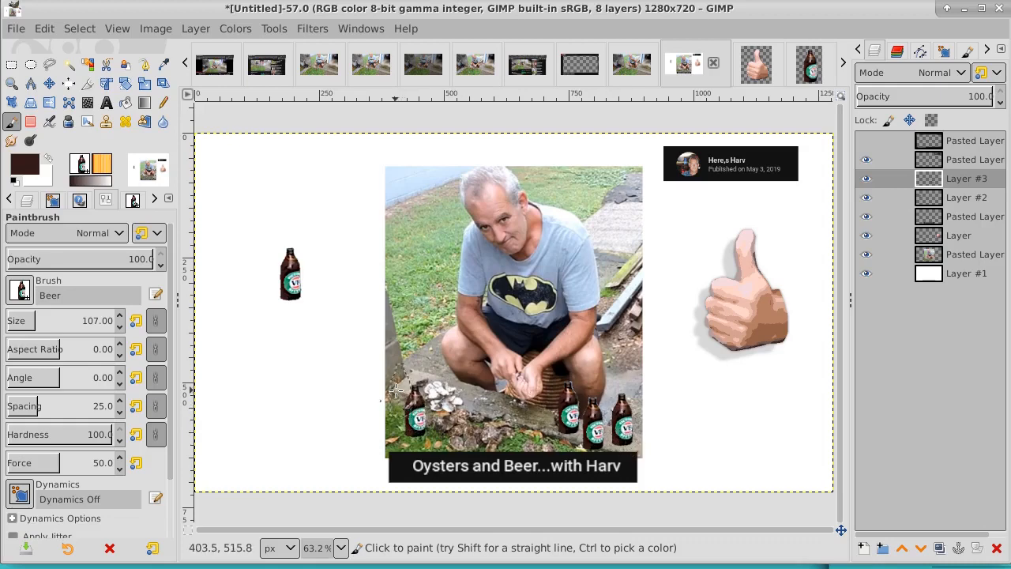
left_click(395, 392)
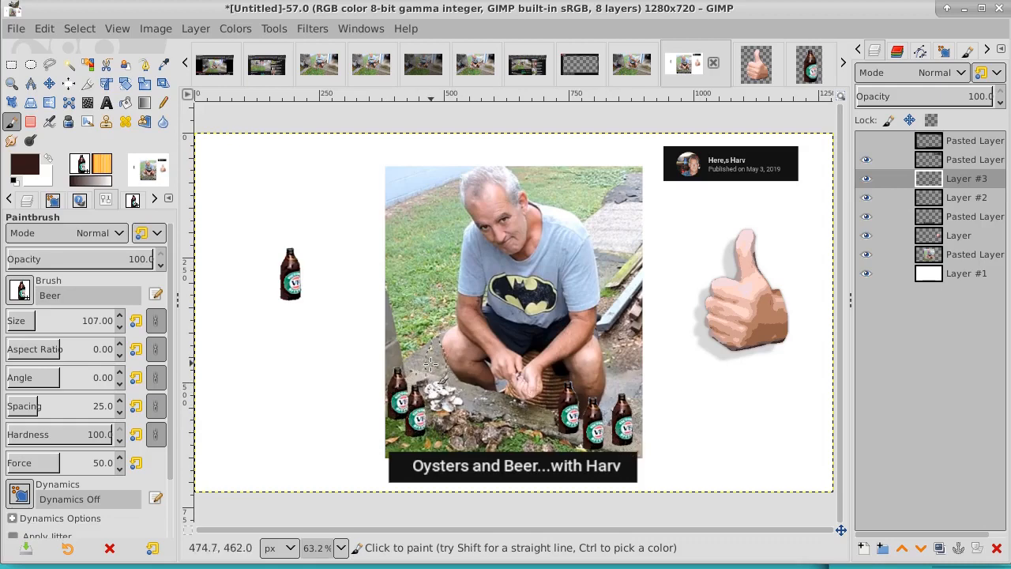
left_click(391, 424)
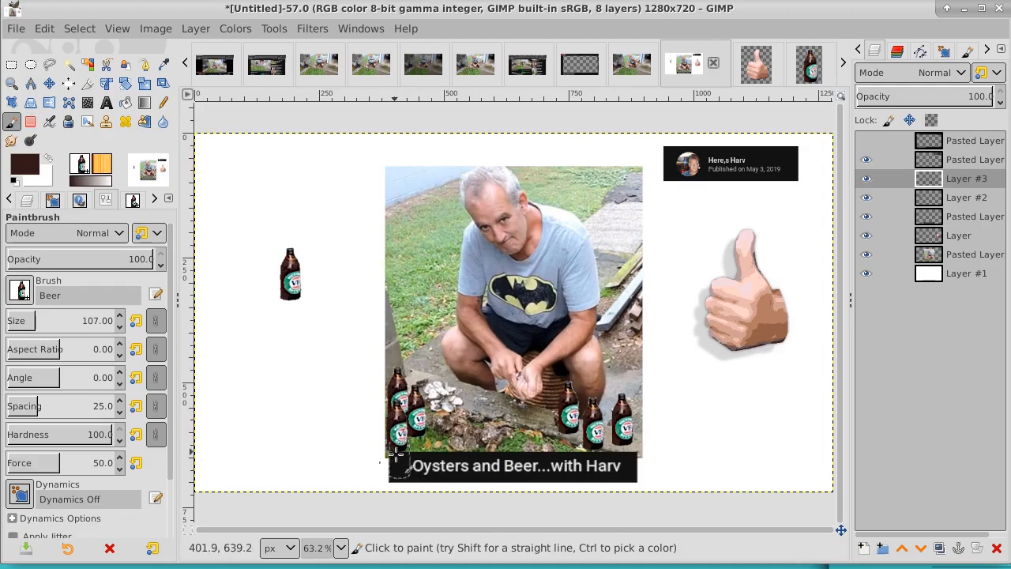
left_click(599, 430)
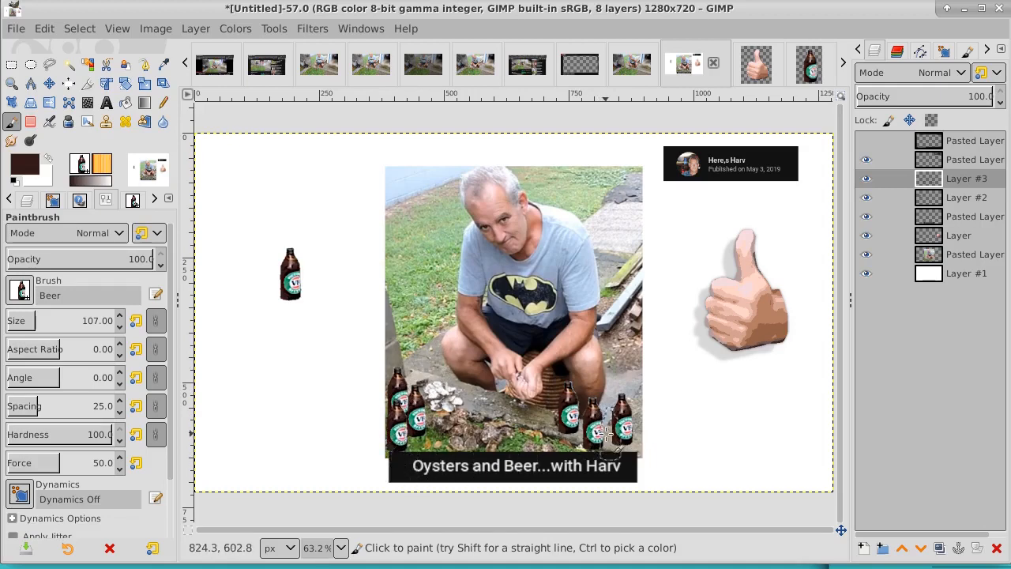
left_click(607, 432)
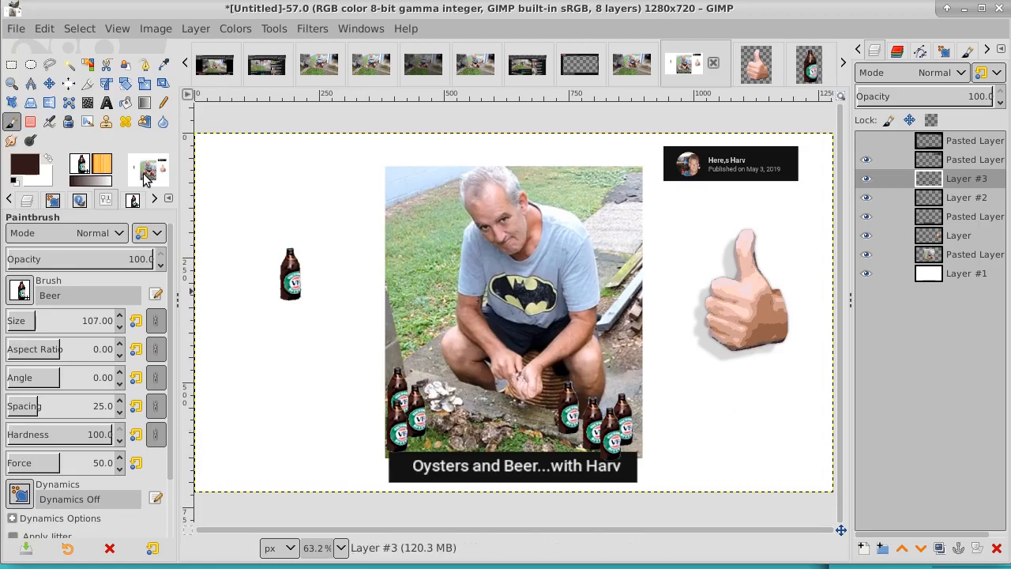
Draw a rectangular selection of about 100 x 185 px around the lone bottle left of the photo
left_click(11, 64)
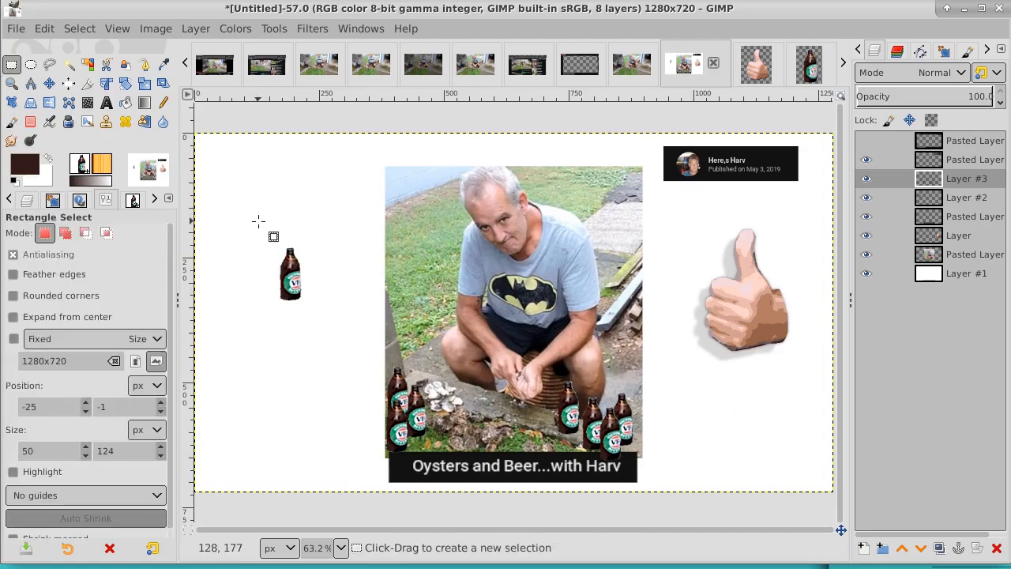
left_click_drag(260, 223, 309, 314)
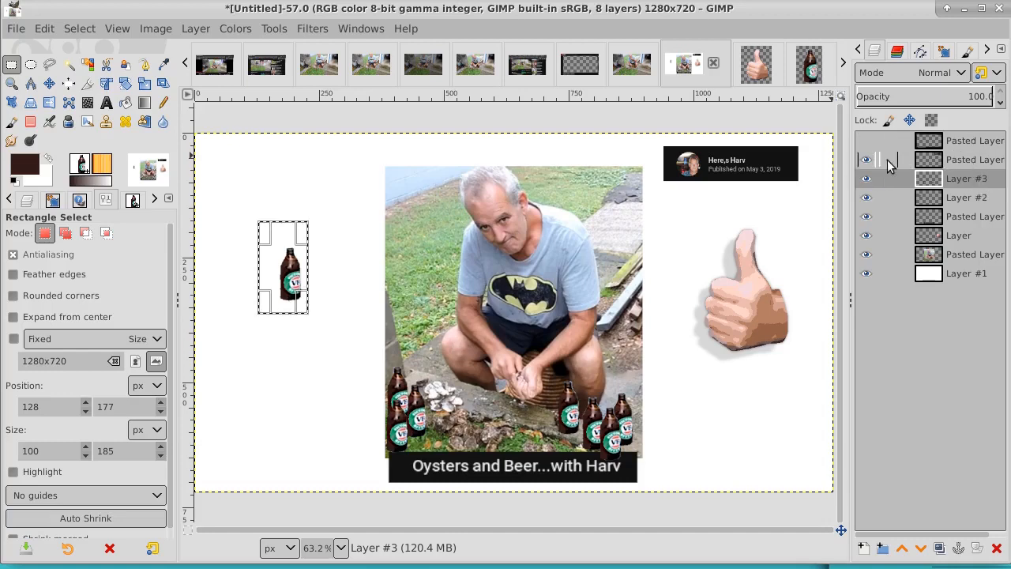
Toggle the visibility of the pasted layers, including the photo and channel-name strip, to identify what each one contains
left_click(867, 218)
left_click(866, 218)
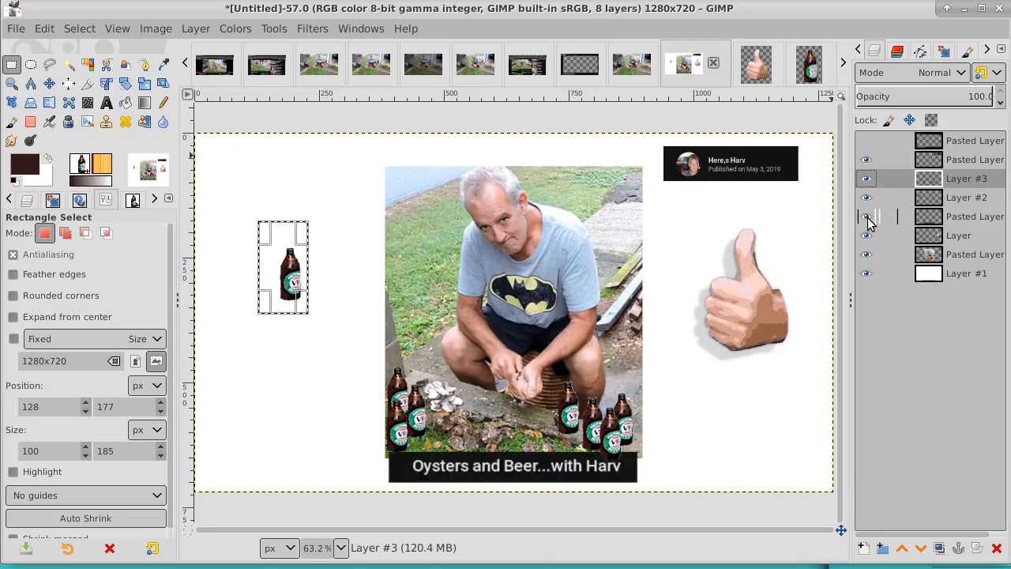
left_click(865, 161)
left_click(865, 161)
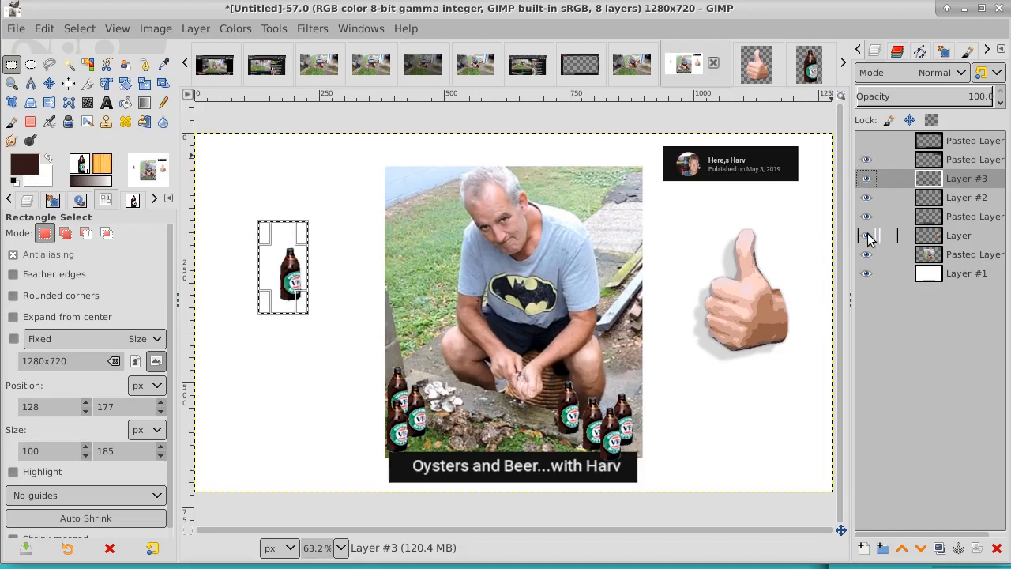
left_click(867, 259)
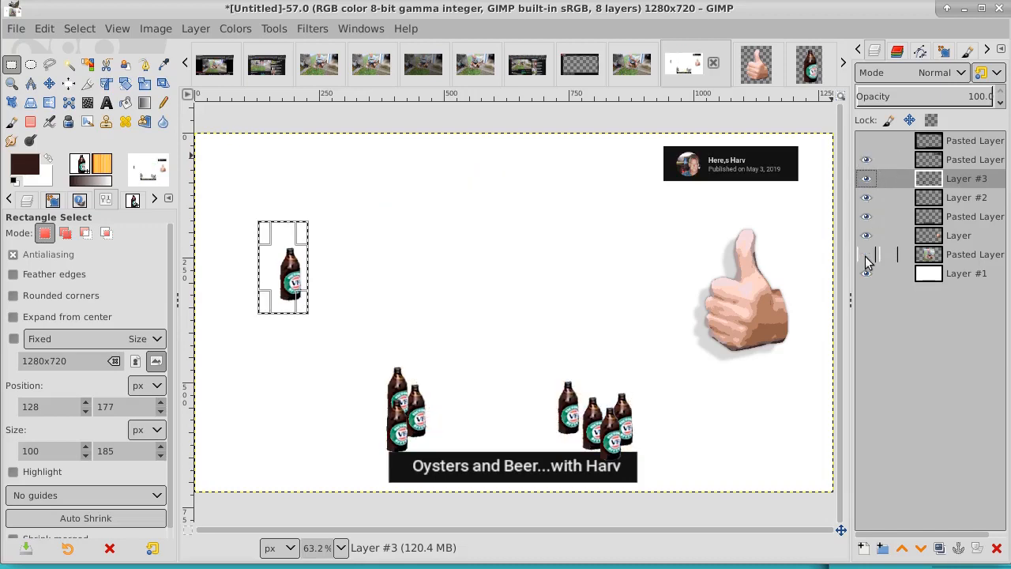
left_click(866, 259)
left_click(867, 260)
left_click(867, 261)
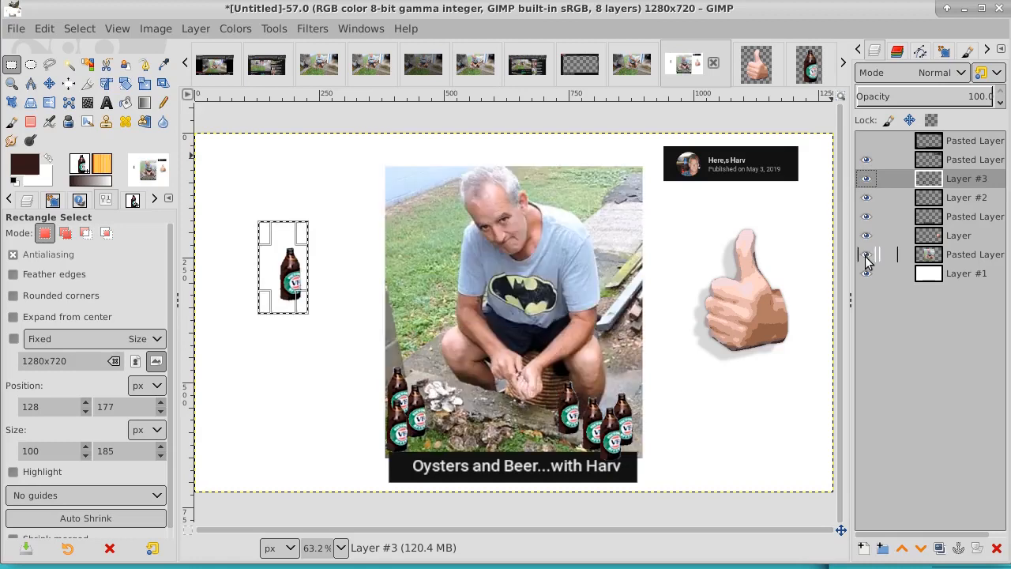
left_click(866, 161)
left_click(866, 160)
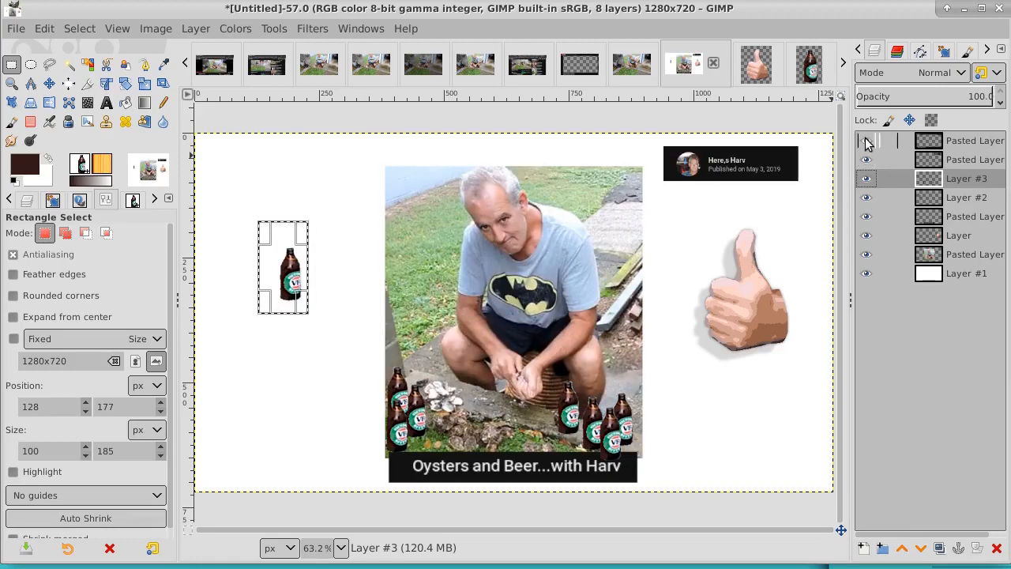
Show the topmost YouTube frame layer, rename it border, and hide it again
left_click(866, 142)
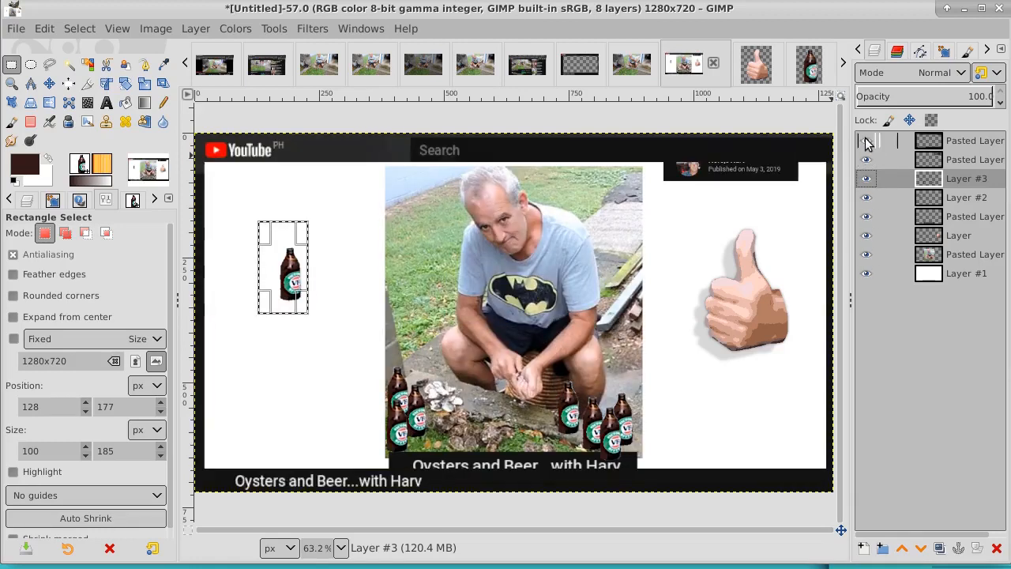
double_click(970, 140)
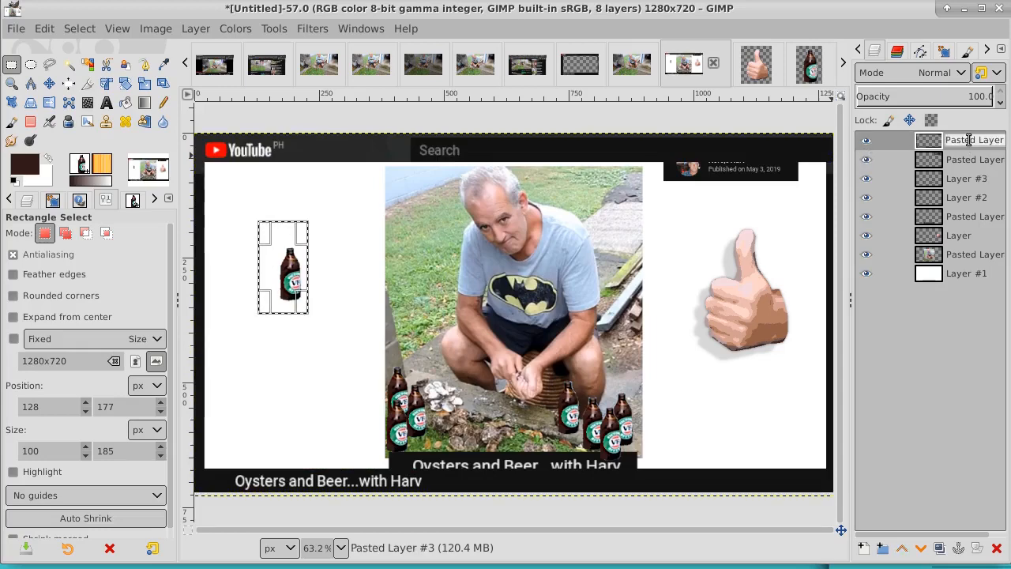
type("border")
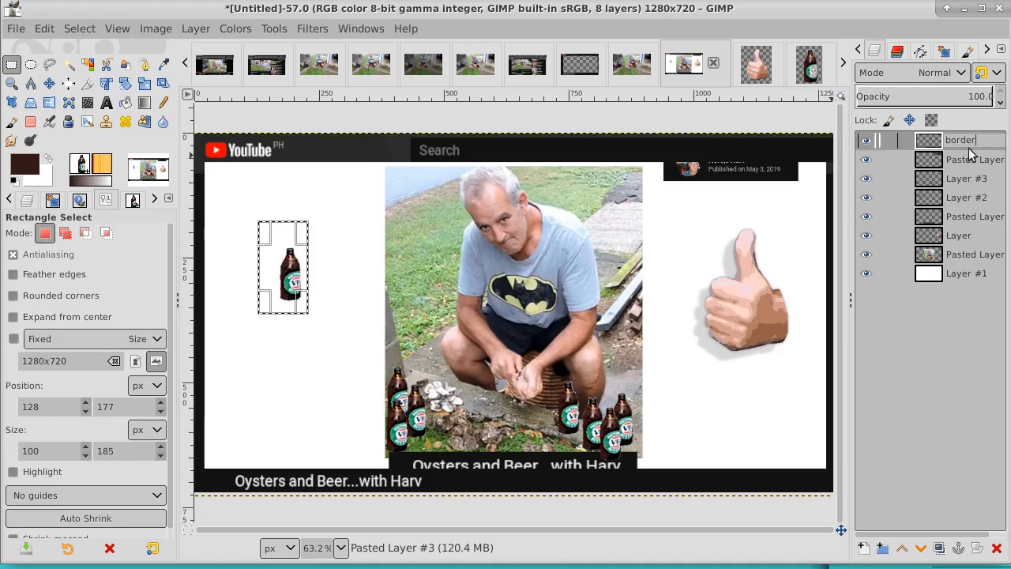
left_click(868, 142)
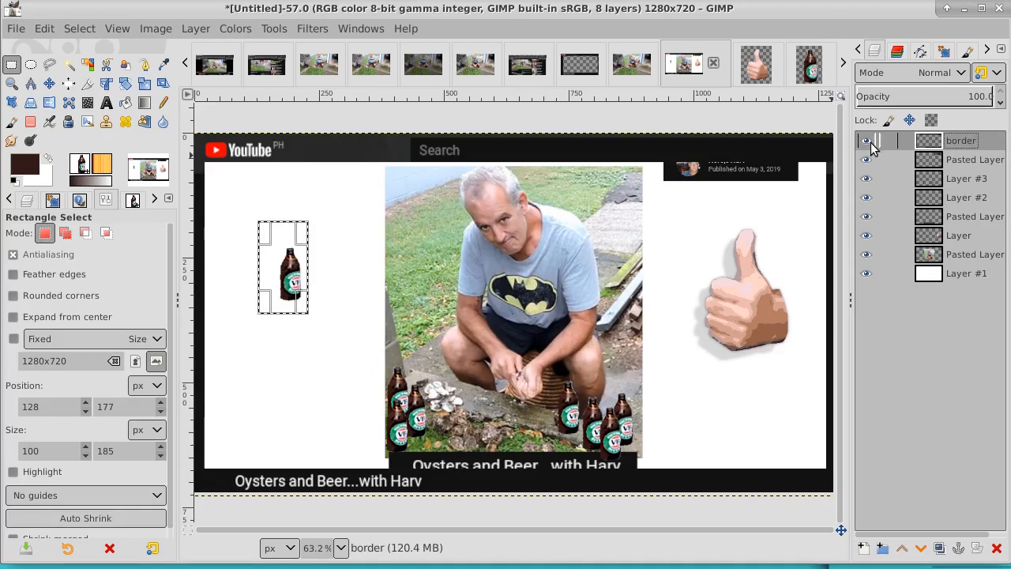
left_click(867, 142)
Identify the pasted layer holding the channel-name strip, rename it name, and hide it
left_click(868, 160)
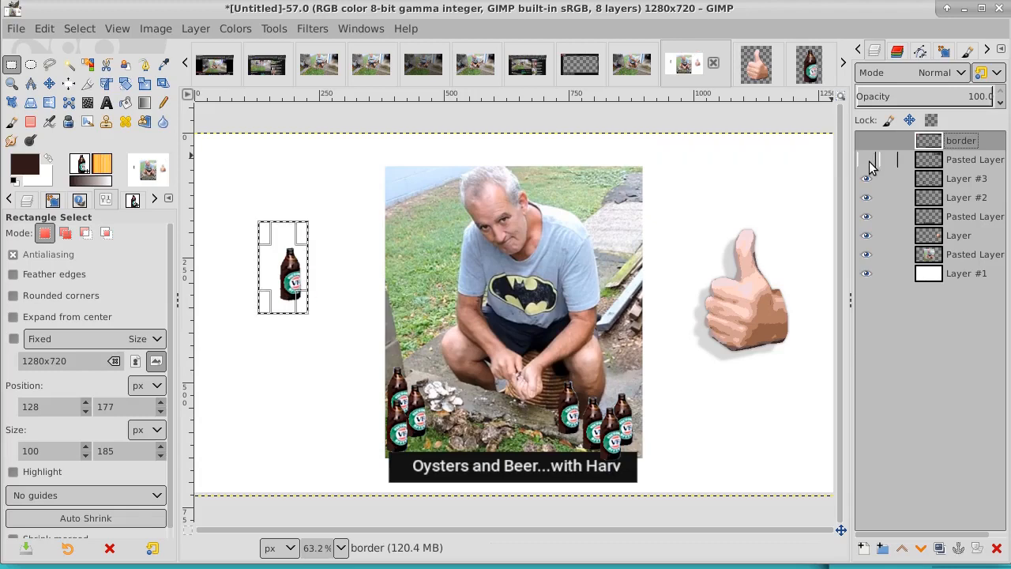
left_click(869, 160)
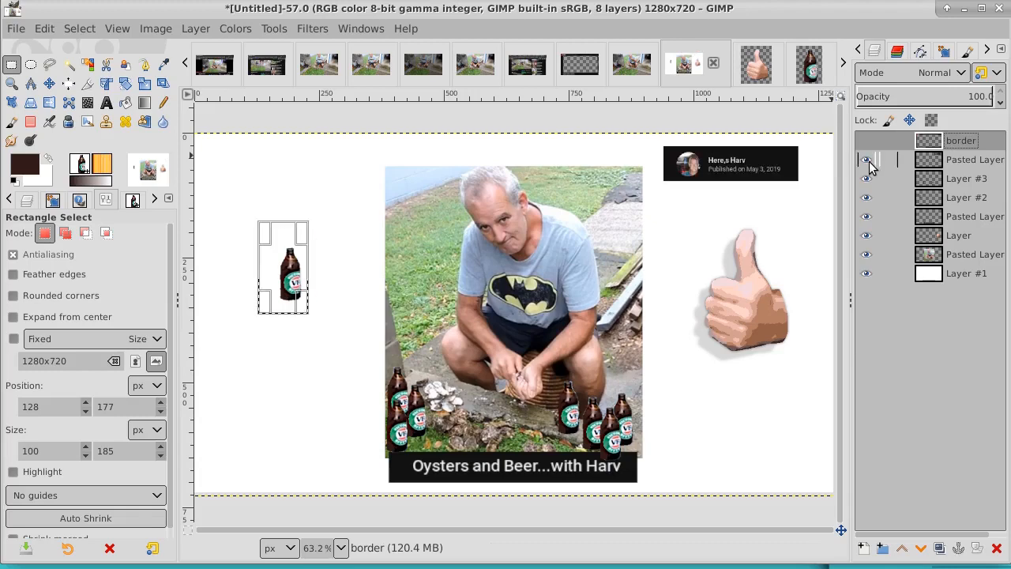
double_click(963, 160)
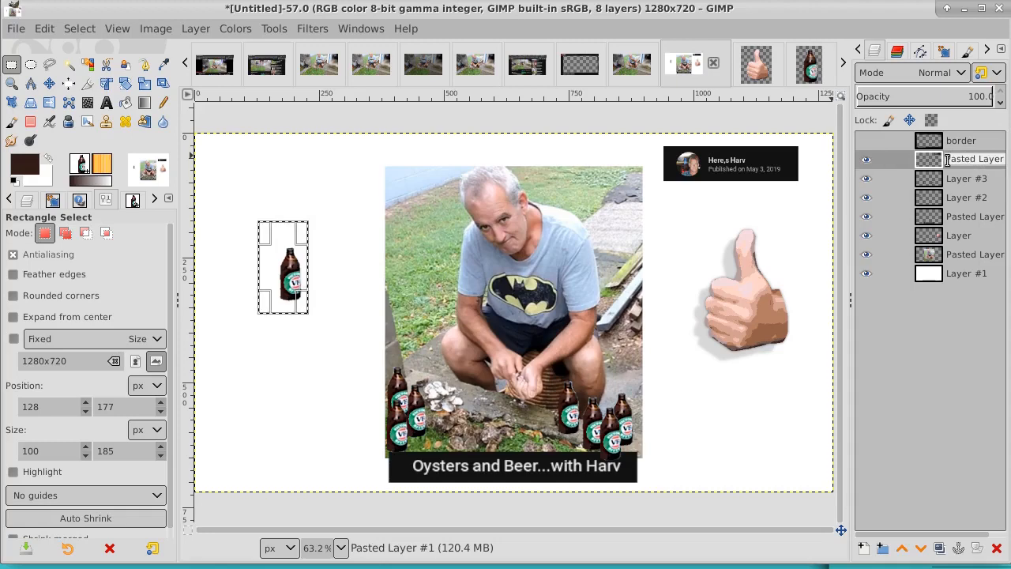
type("name")
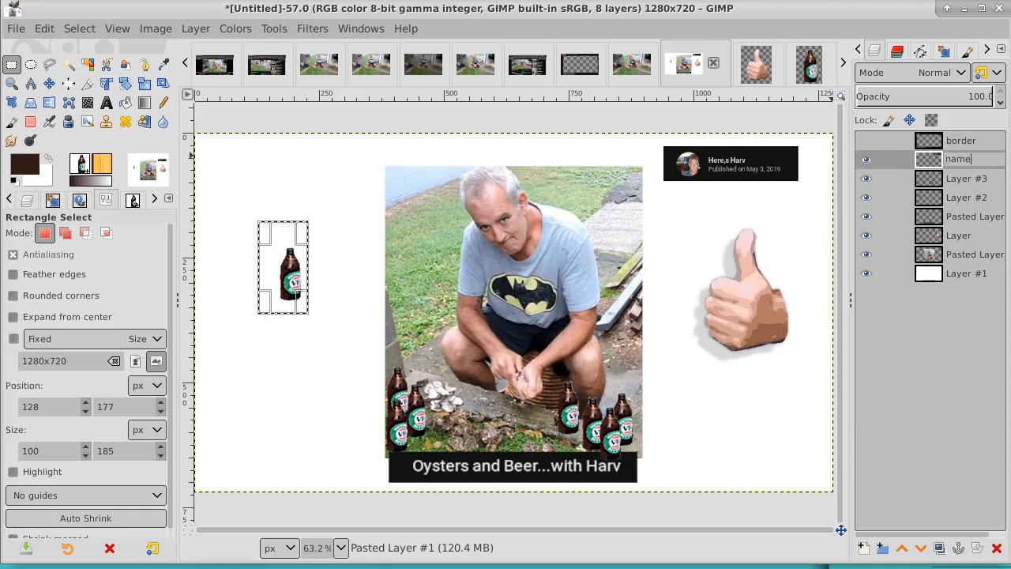
key("Return")
left_click(865, 161)
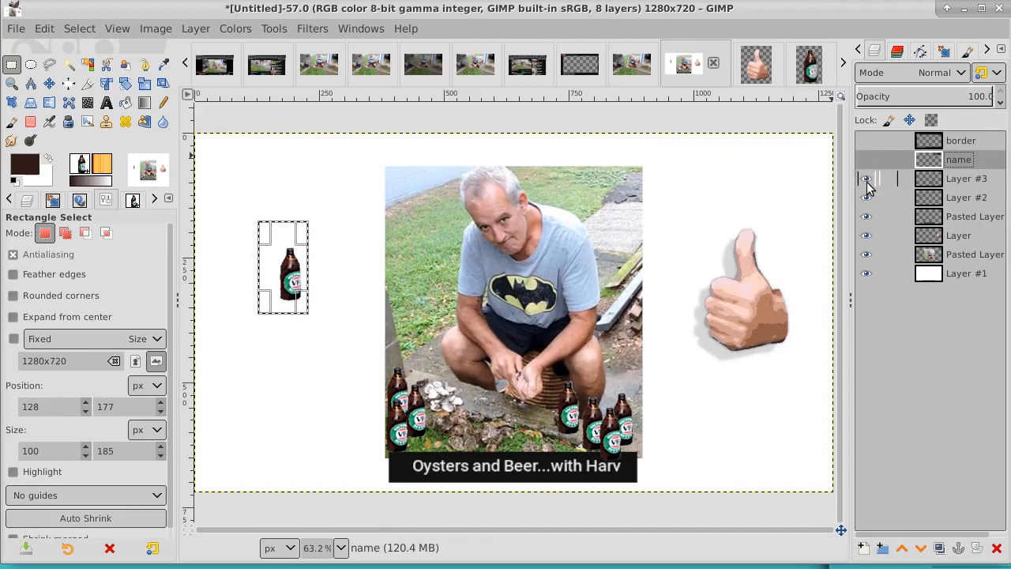
Check Layer #3 by toggling its visibility, leave it shown, and rename it beer
left_click(867, 180)
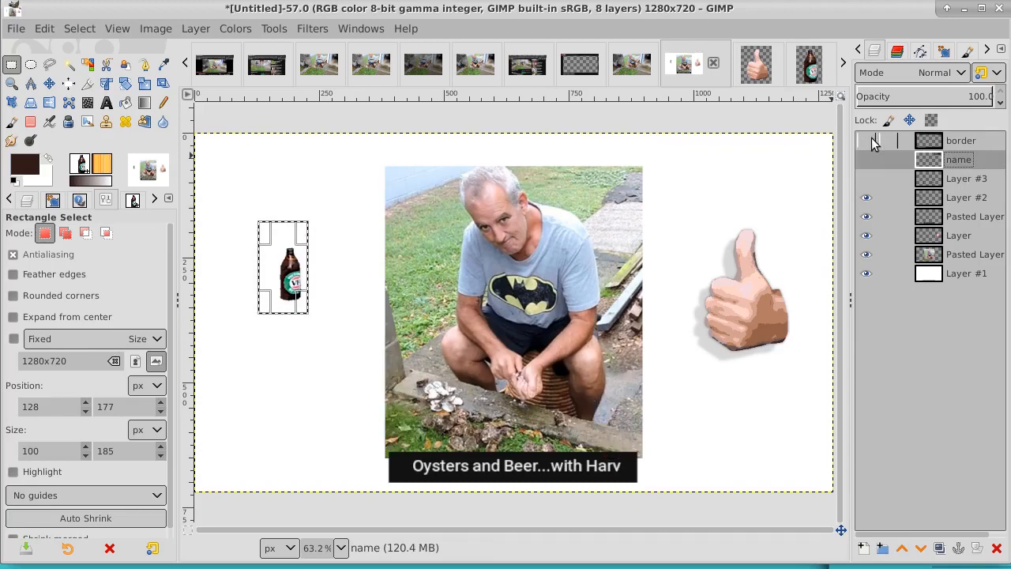
left_click(866, 179)
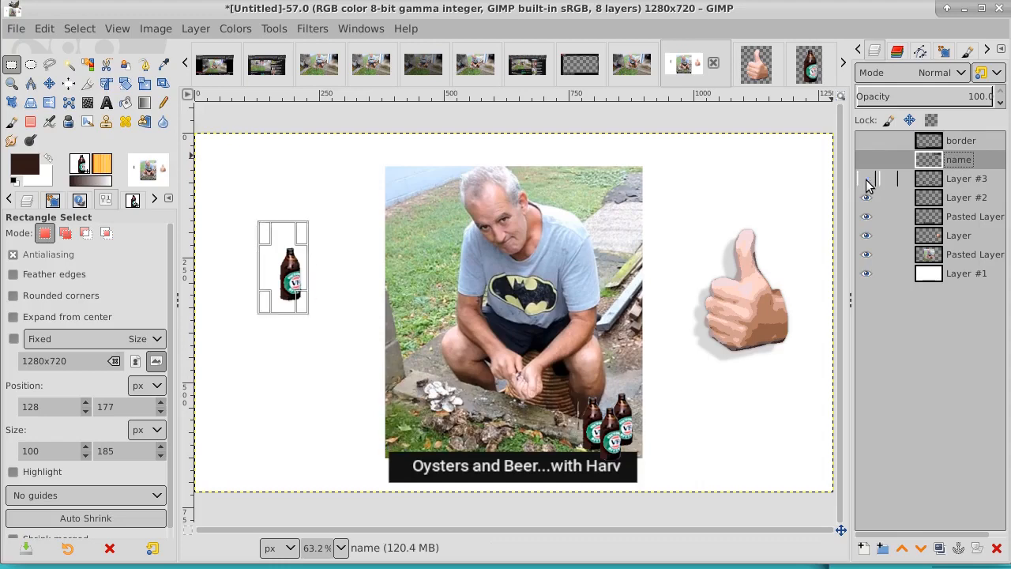
left_click(866, 179)
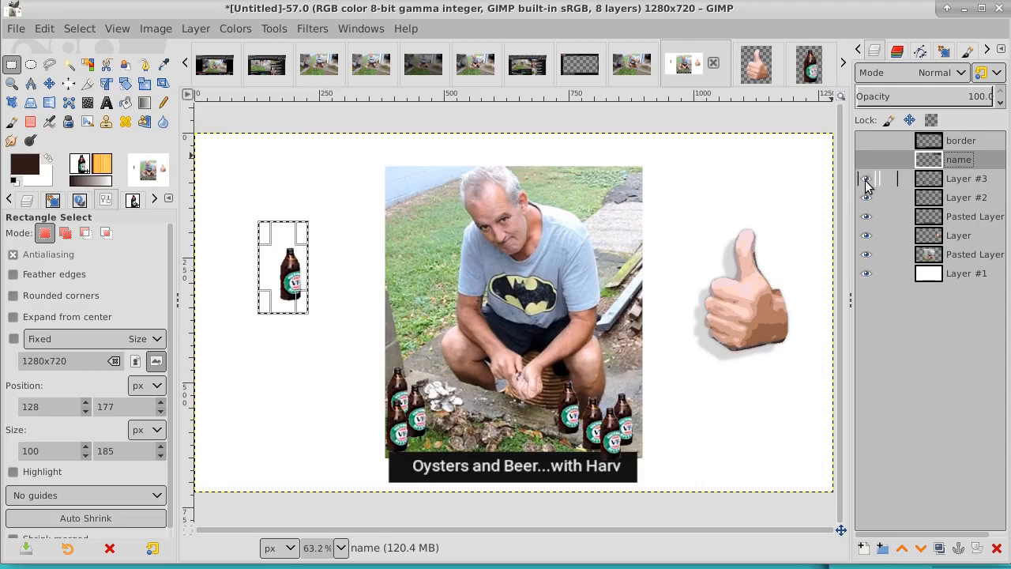
double_click(963, 180)
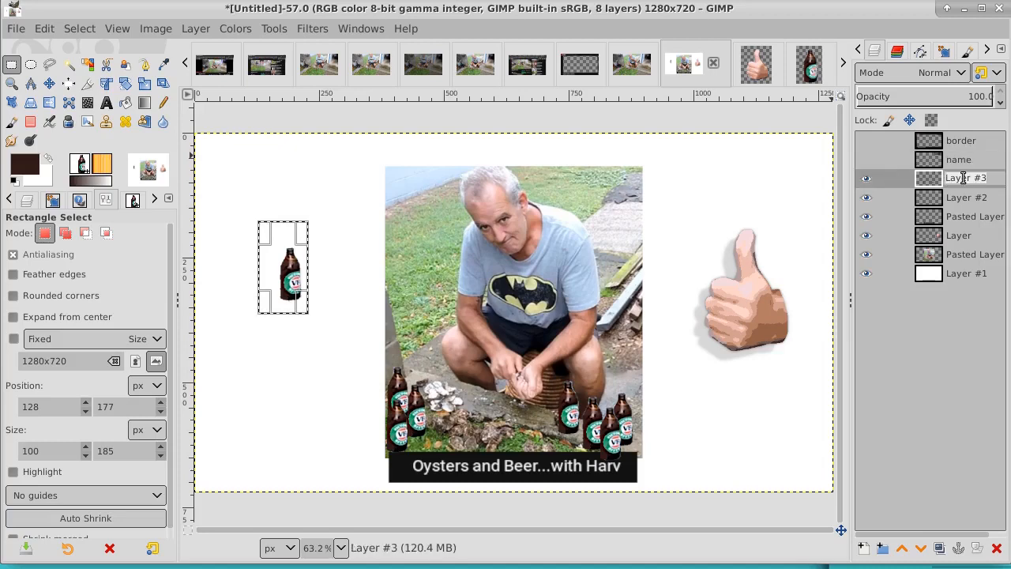
type("beer")
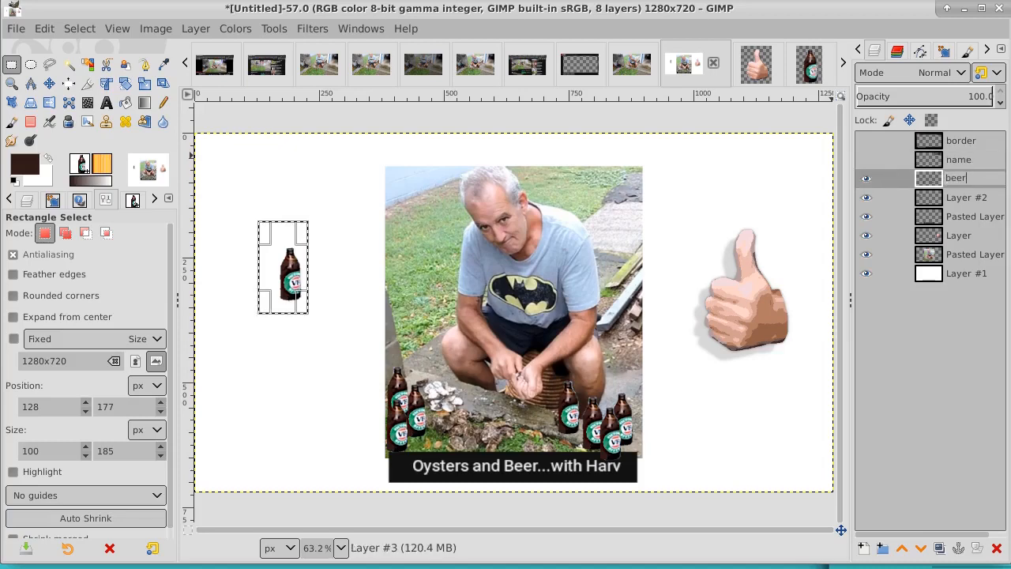
key("Return")
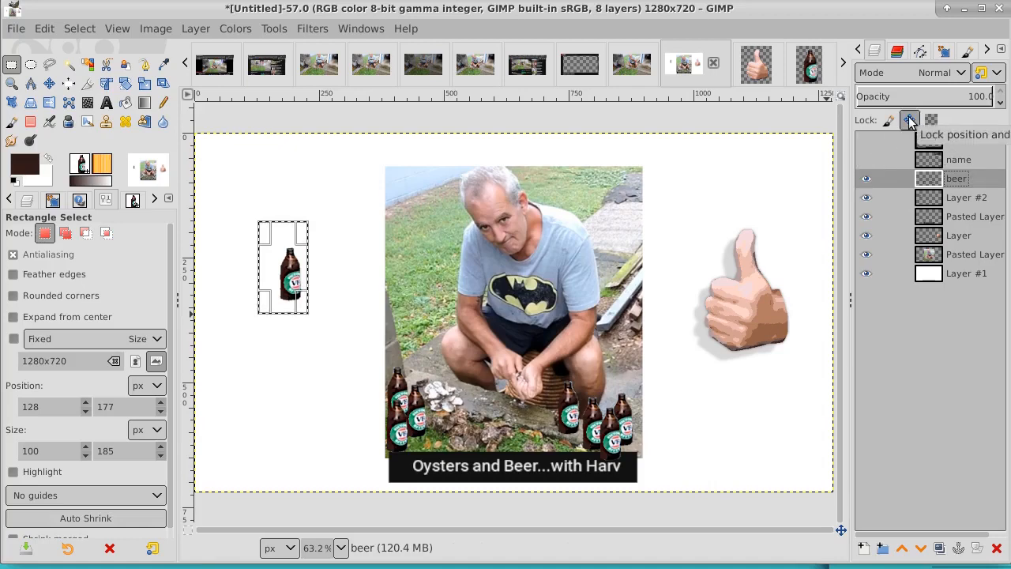
Try the beer layer's opacity at 70.2, and set it to 87.6
left_click(953, 97)
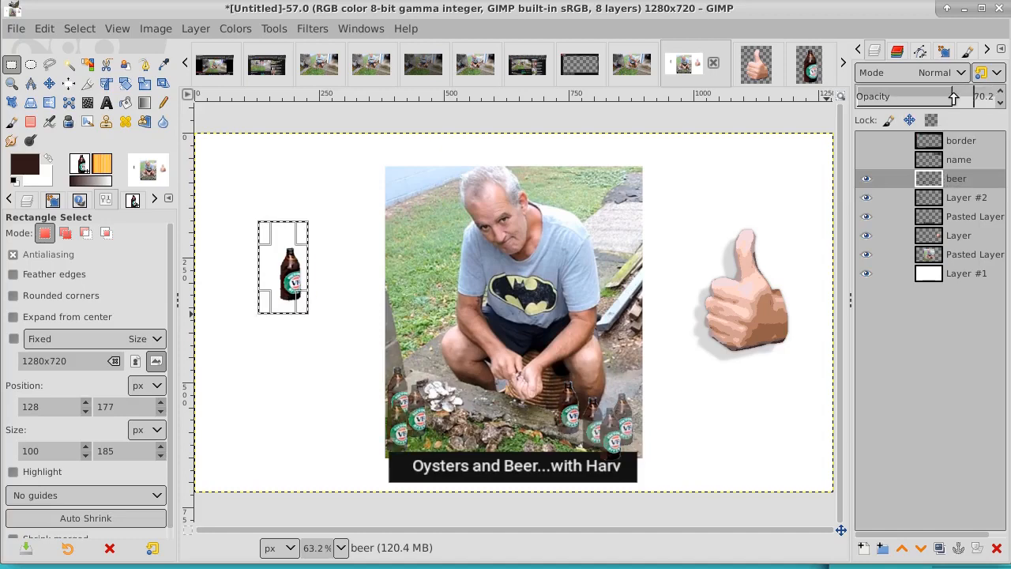
left_click(976, 97)
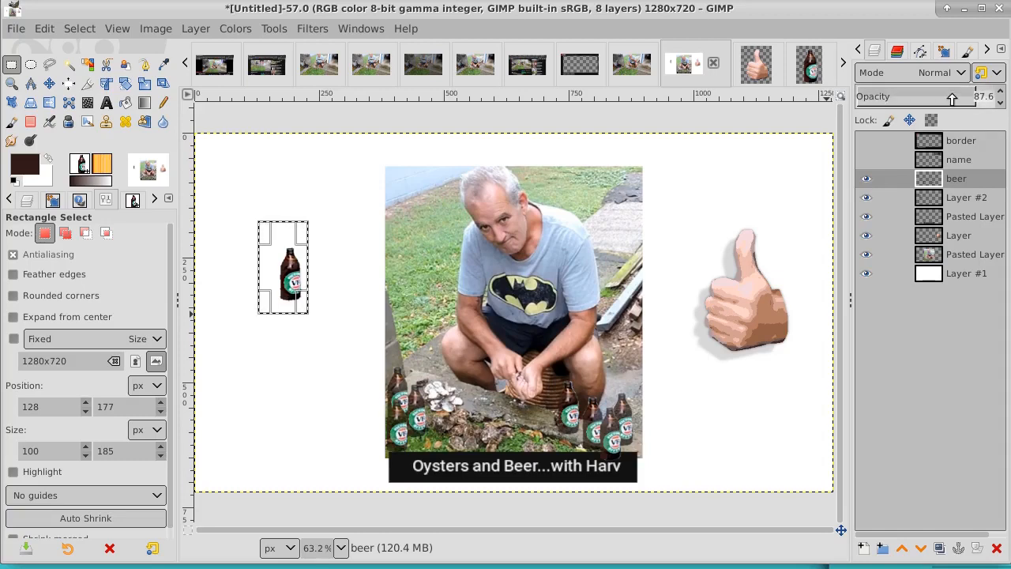
Set the beer layer's opacity to 91.6, and toggle its visibility to check the bottles
left_click_drag(953, 98, 993, 102)
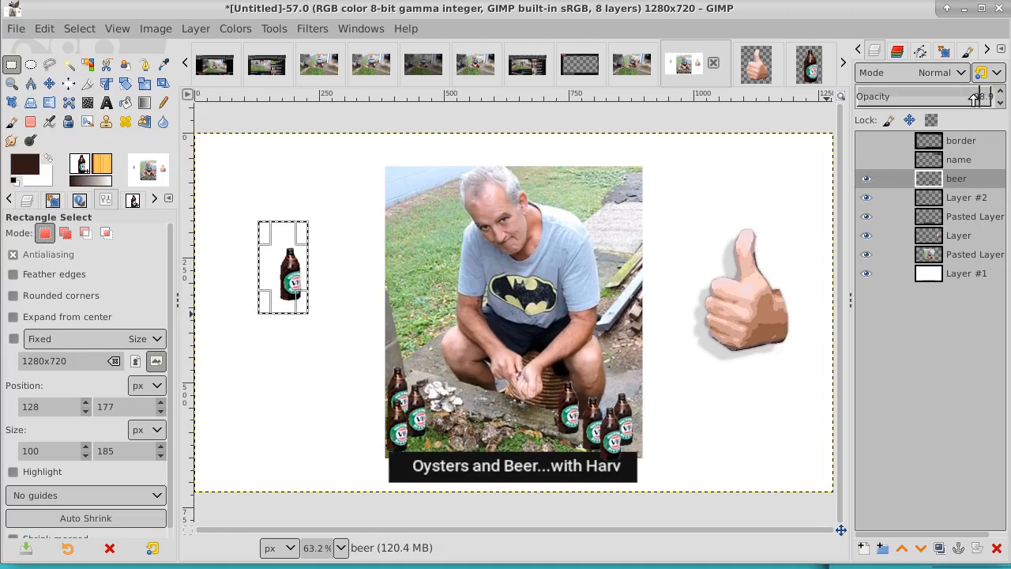
mouse_move(977, 98)
left_mouse_down()
mouse_move(993, 100)
mouse_move(964, 101)
mouse_move(981, 103)
left_mouse_up()
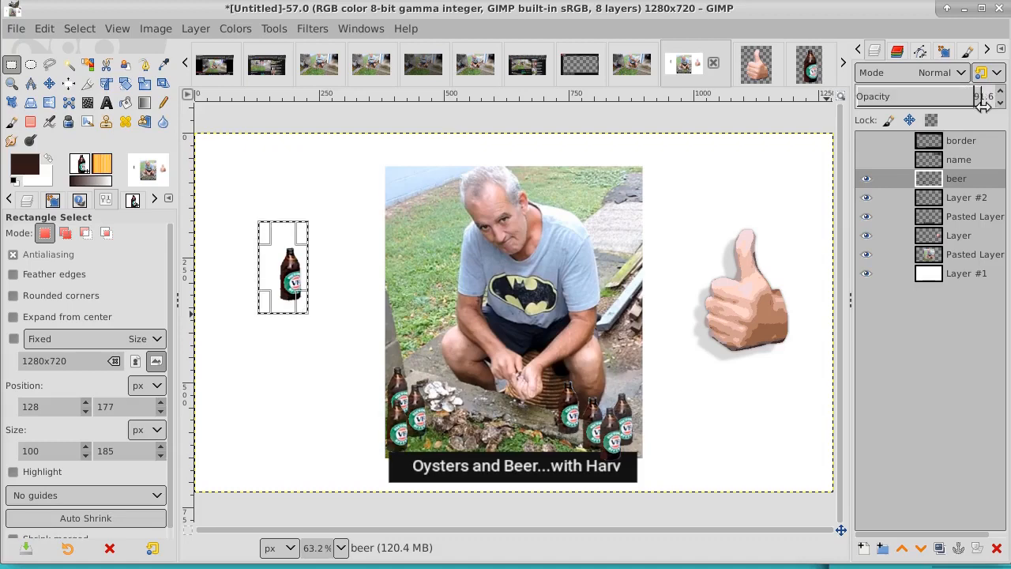
left_click(865, 178)
left_click(866, 178)
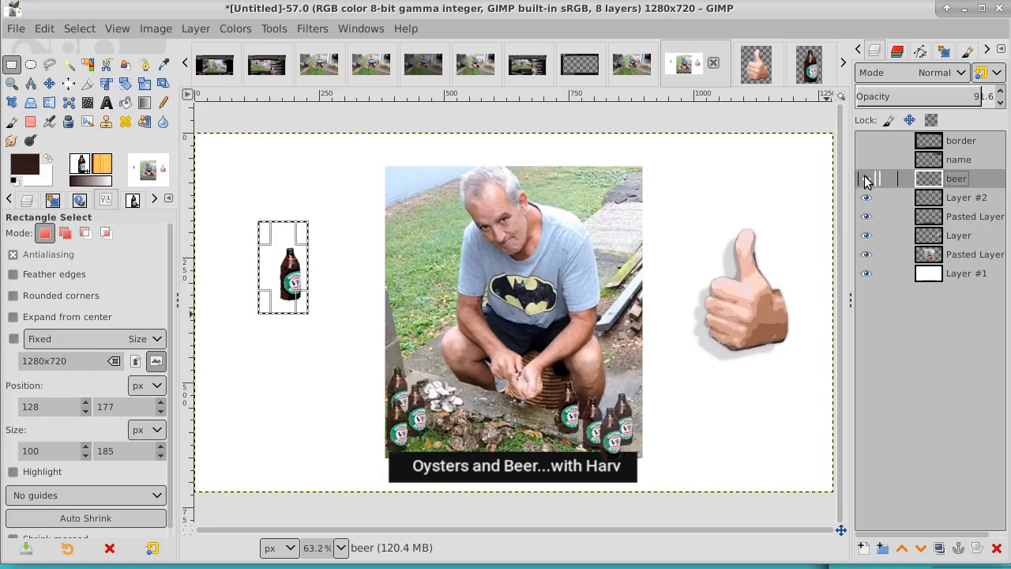
Add a new 1280x720 transparent layer directly above Layer #2
left_click(964, 206)
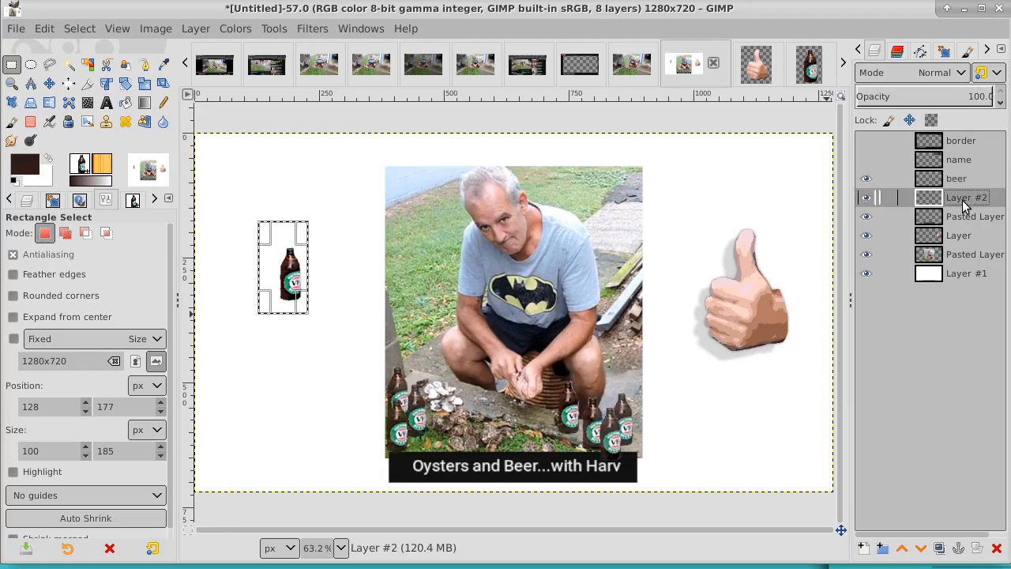
left_click(863, 548)
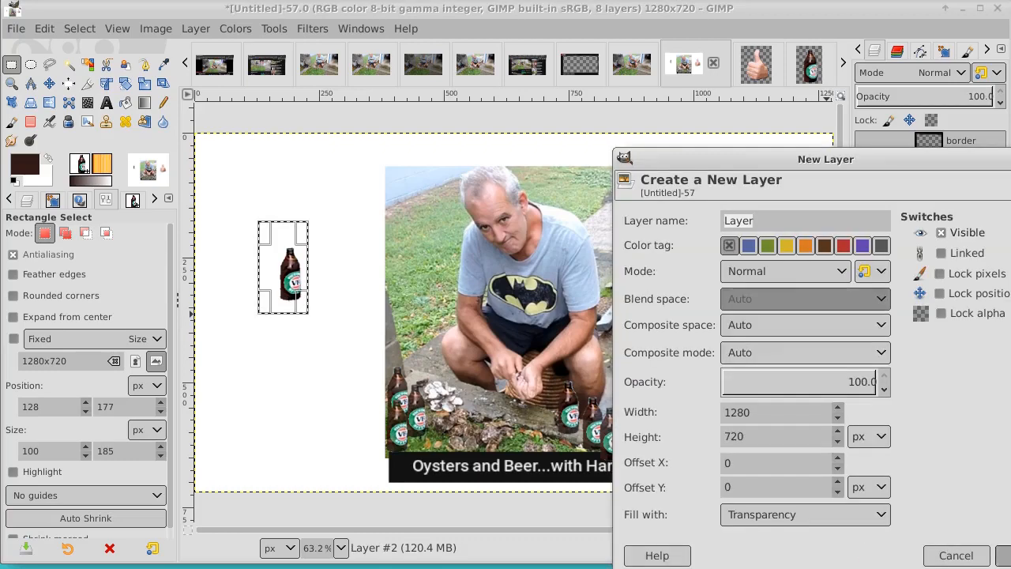
key("Return")
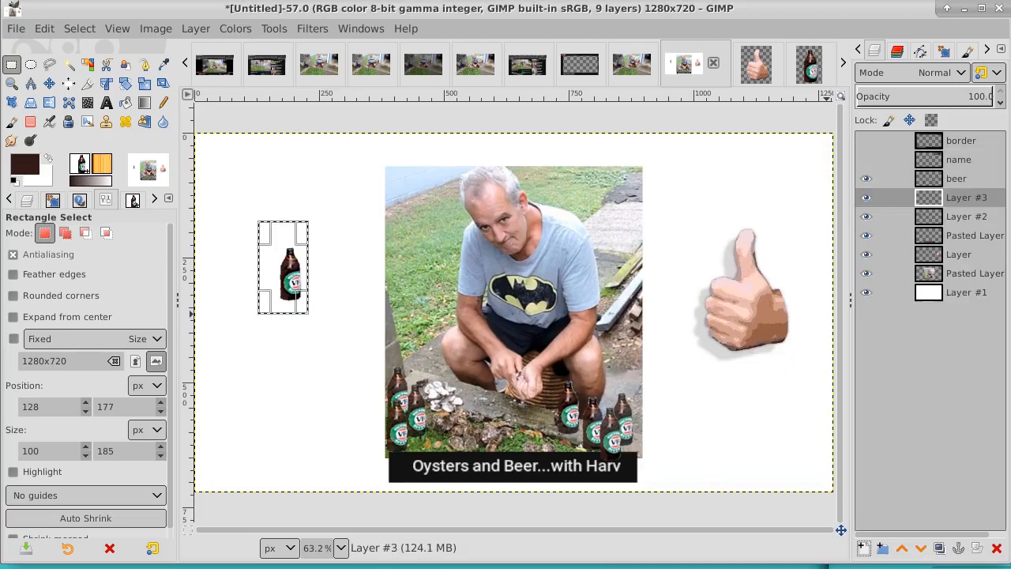
Clear the rectangular selection and delete the stray beer bottle beside the photo from Layer #2, checking layers by toggling their visibility
left_click(296, 238)
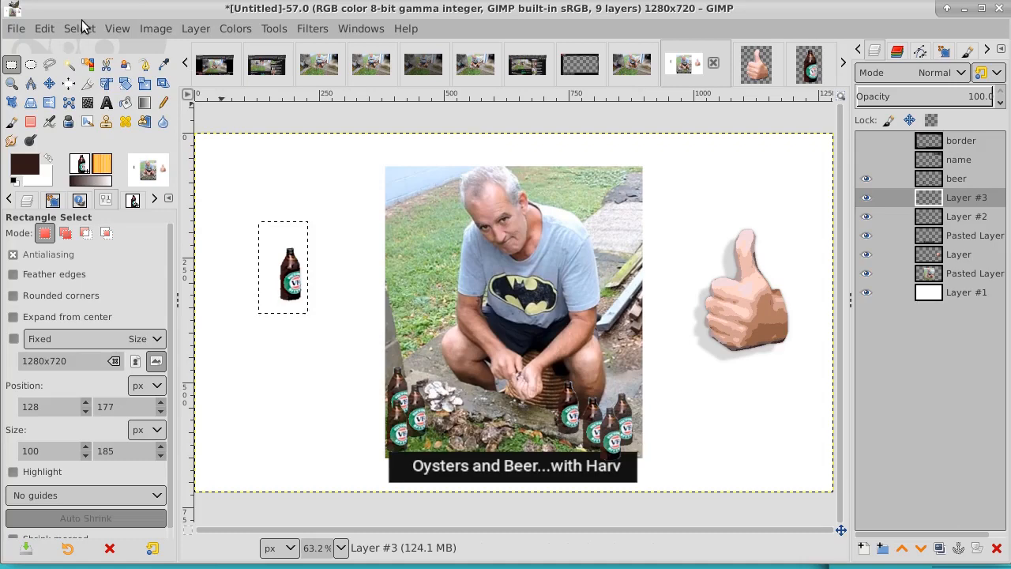
left_click(79, 28)
left_click(89, 69)
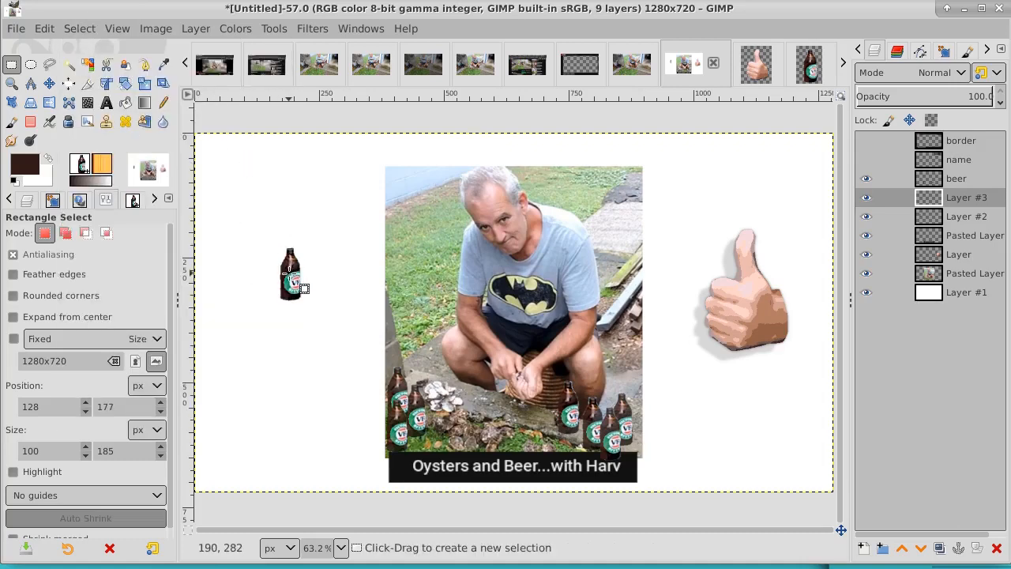
left_click(866, 217)
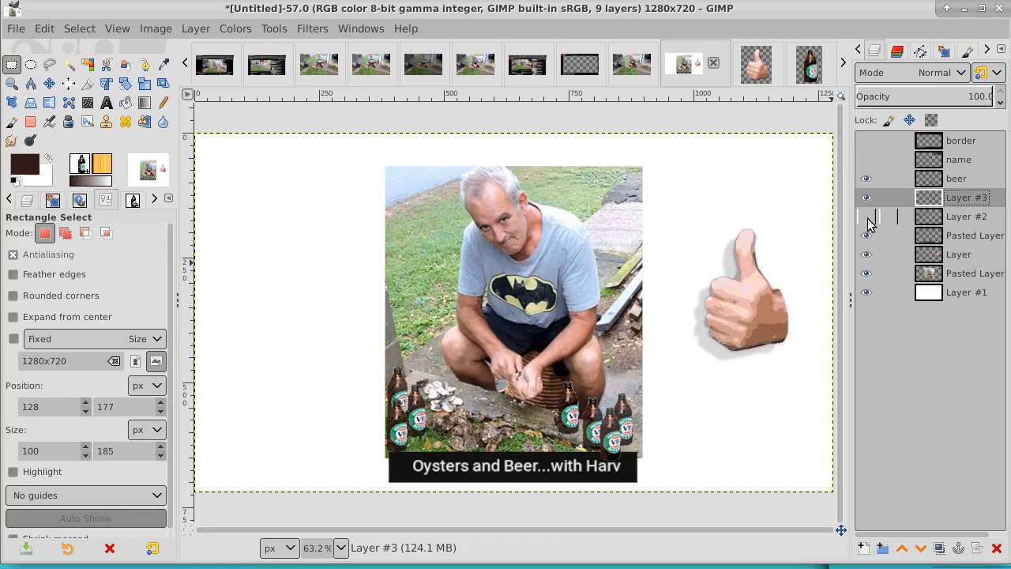
left_click(867, 221)
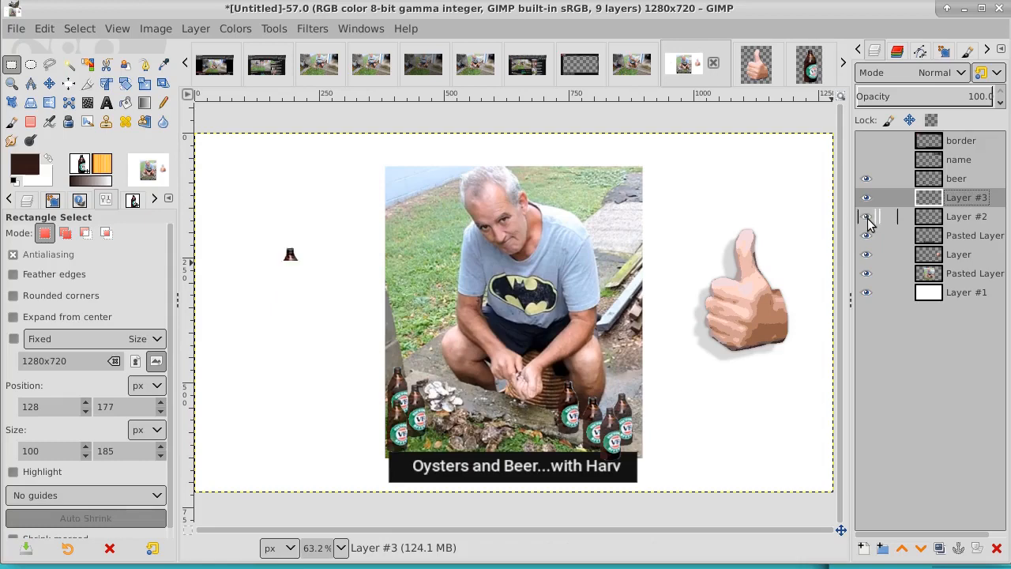
left_click(950, 221)
key("Delete")
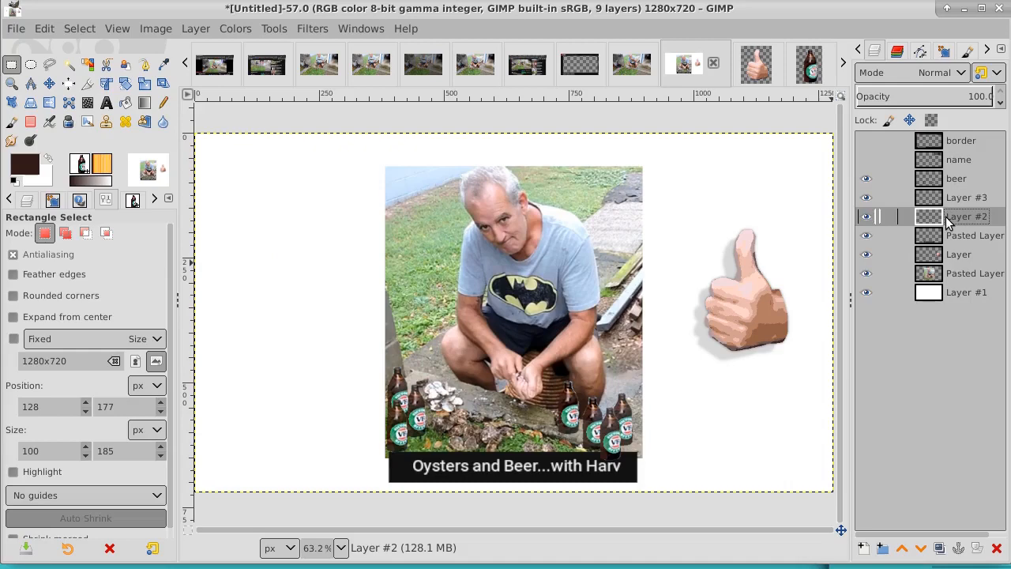
left_click(869, 180)
left_click(869, 181)
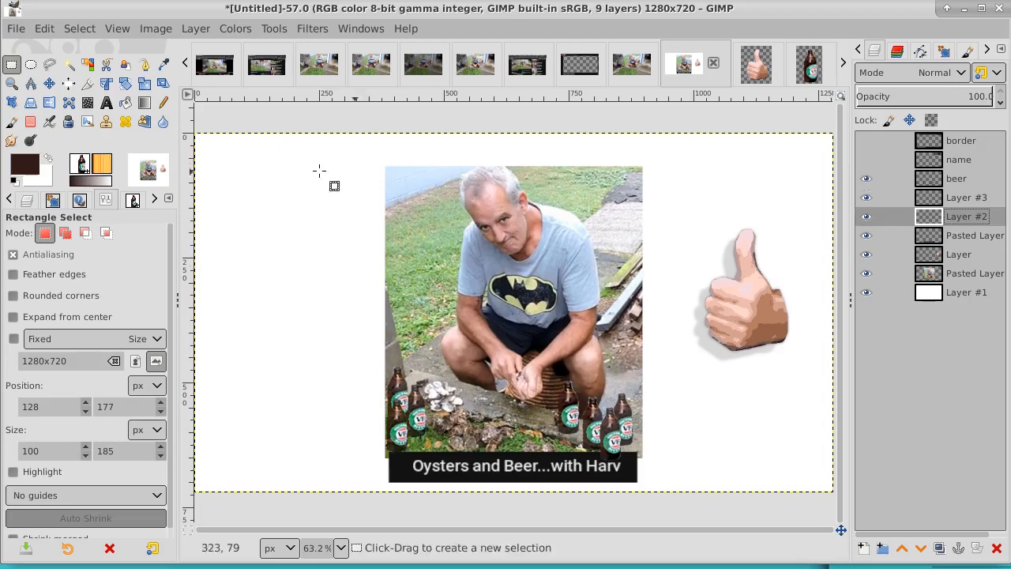
Select the bottles on the beer layer by fuzzy-selecting the transparent area around them and inverting the selection
left_click(68, 64)
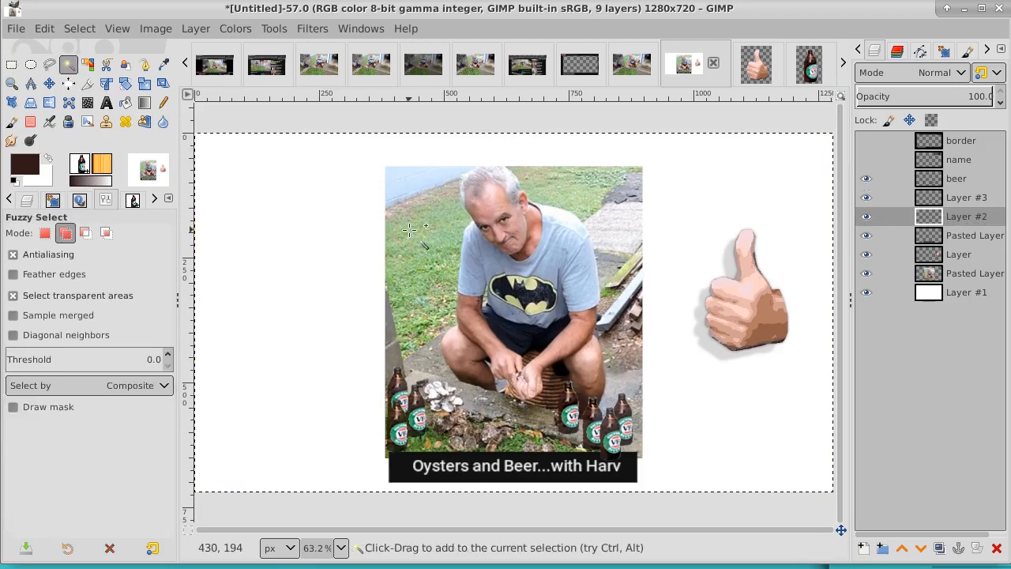
left_click(953, 179)
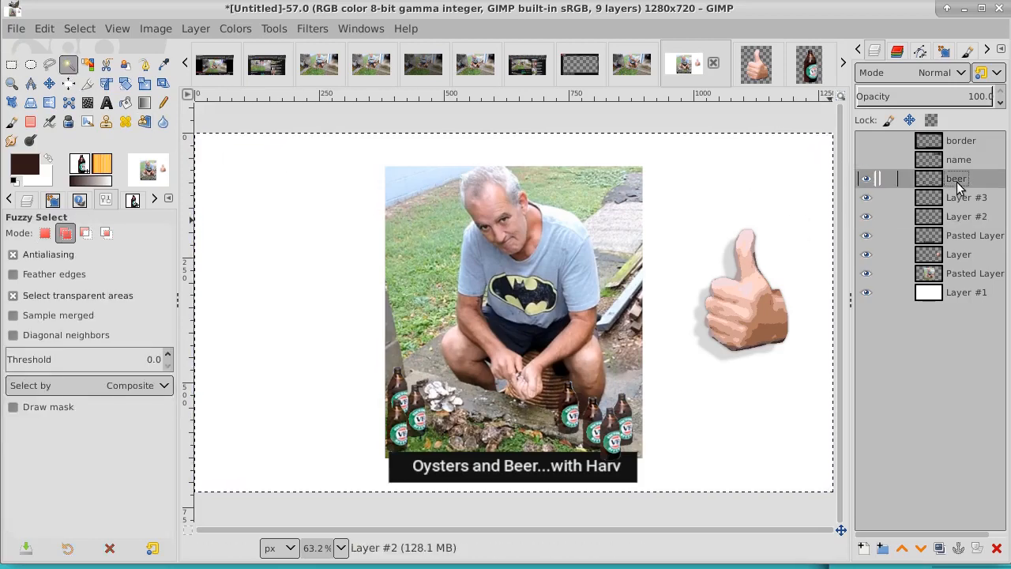
left_click(80, 28)
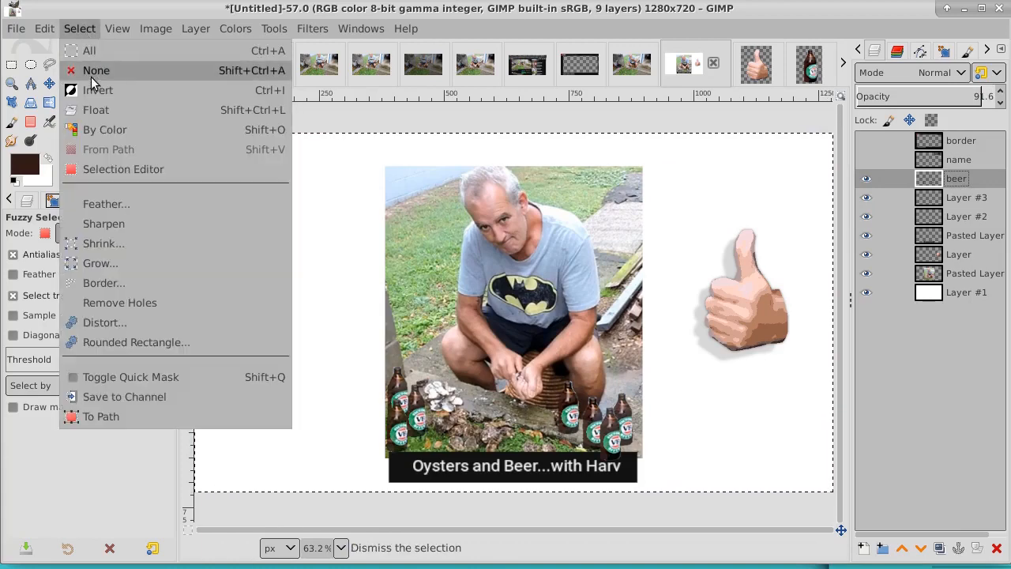
left_click(95, 72)
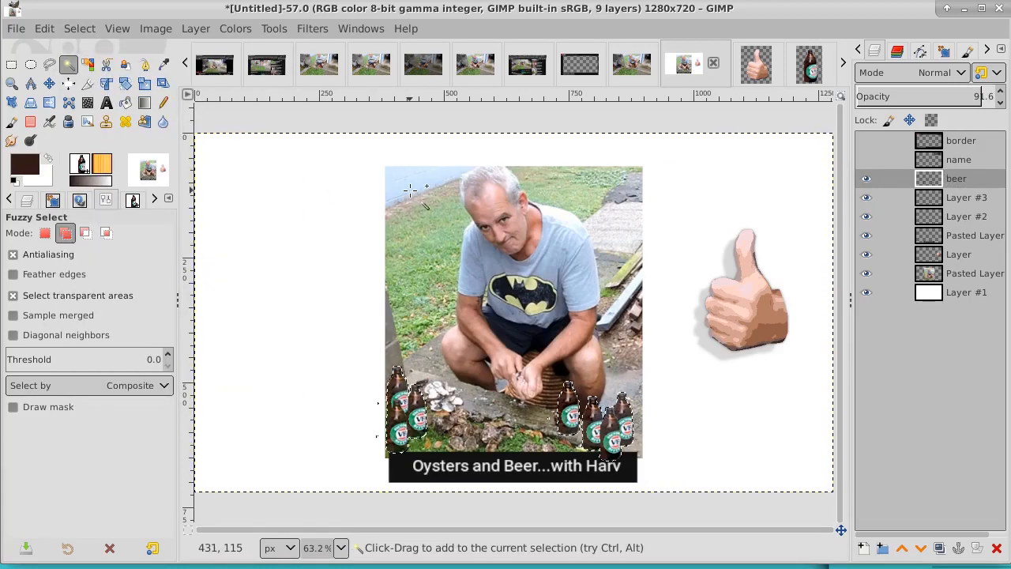
left_click(384, 183)
left_click(79, 28)
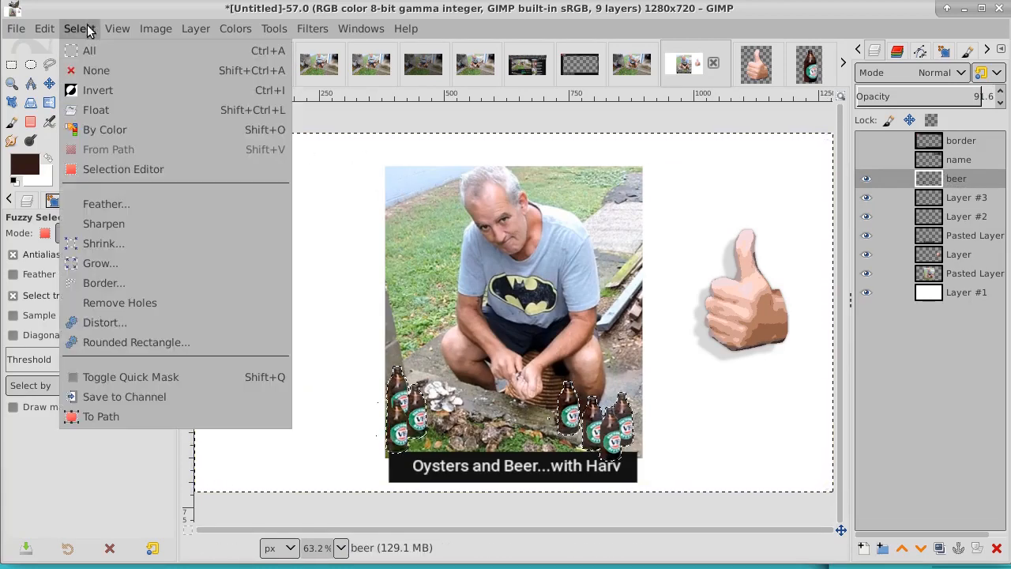
left_click(98, 90)
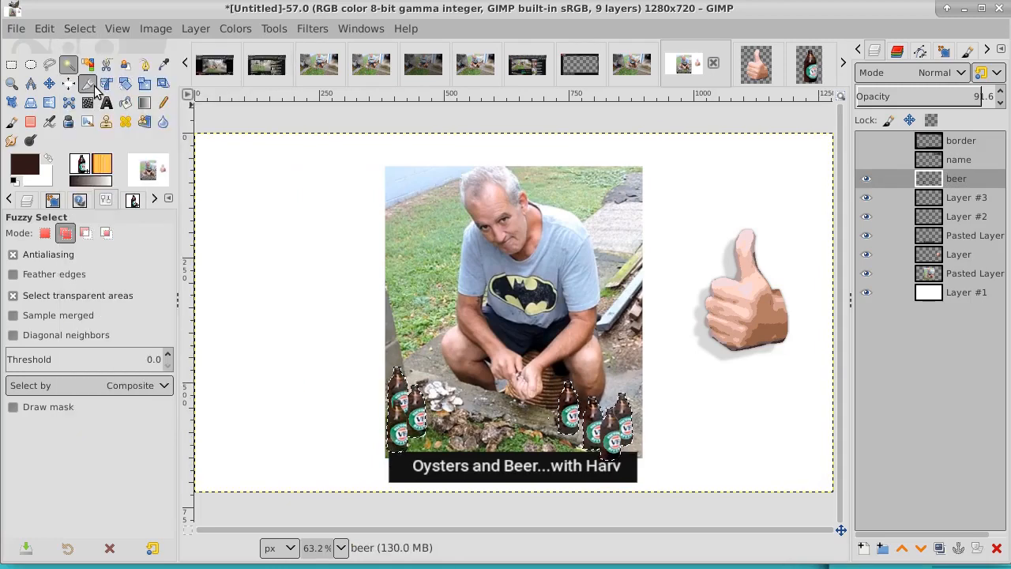
Set the foreground color to f3f3f3 and bucket-fill the bottle-shaped selection on Layer #3
left_click(961, 199)
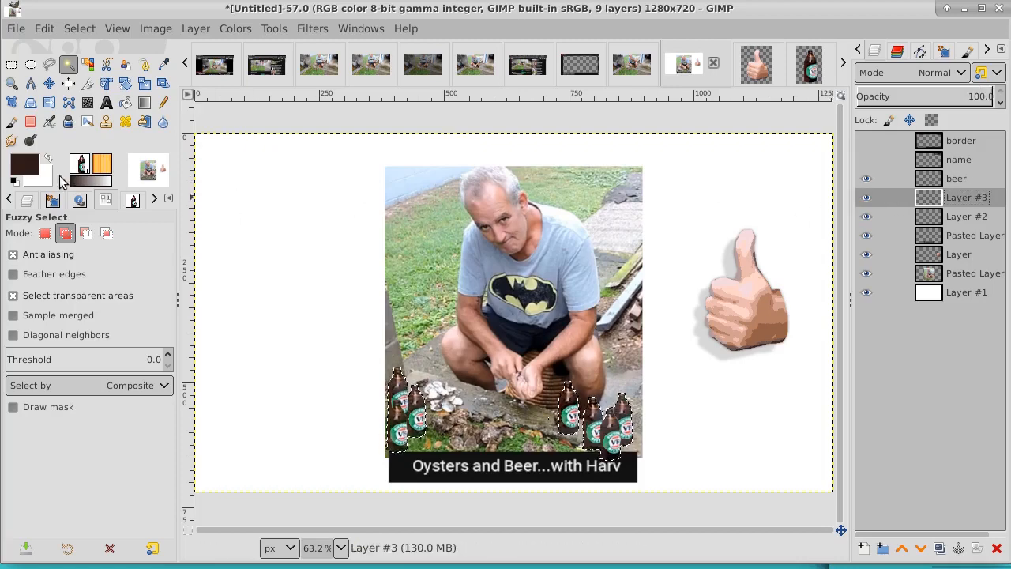
left_click(29, 162)
left_click_drag(29, 163, 4, 69)
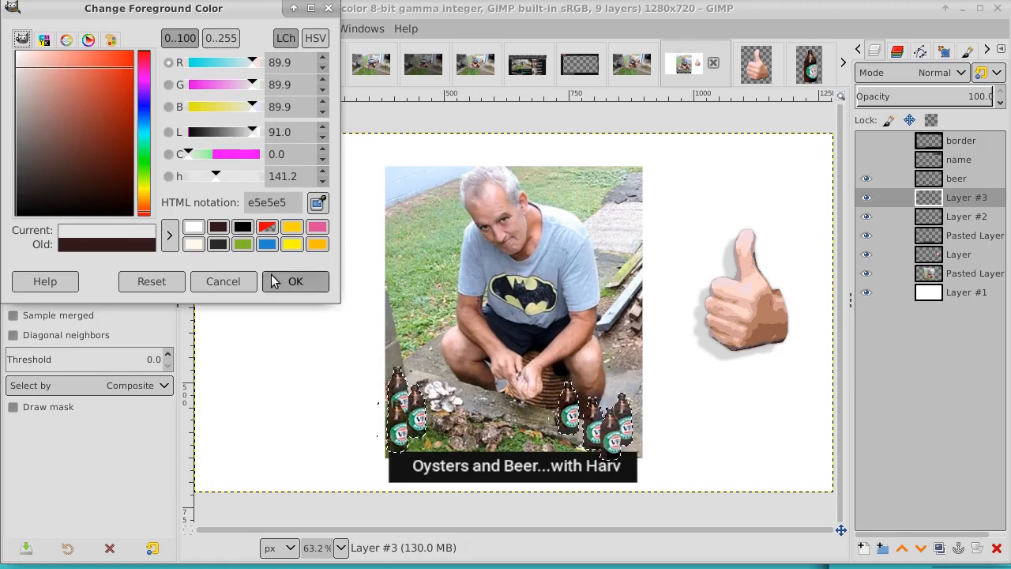
left_click_drag(25, 66, 10, 58)
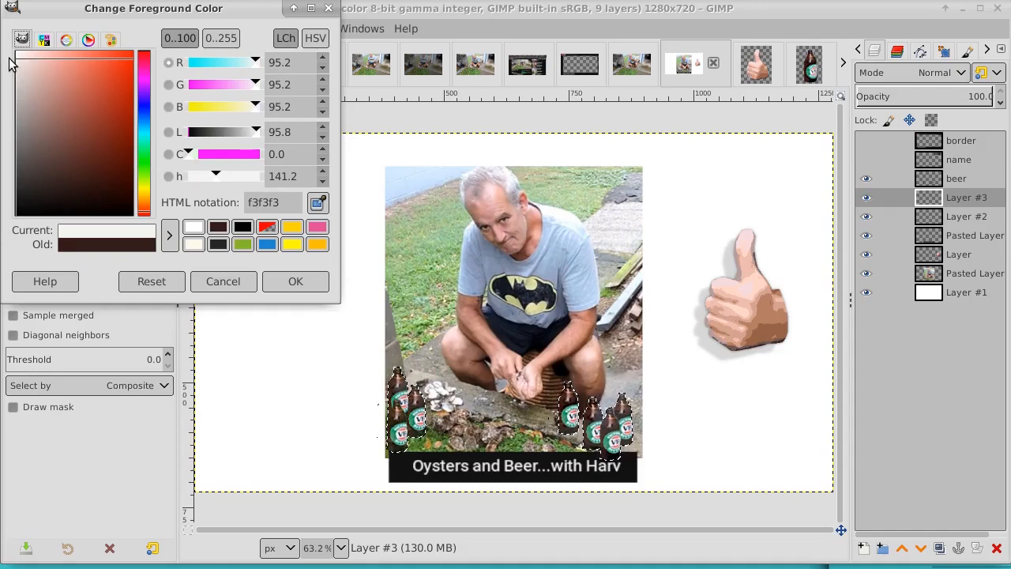
left_click(302, 280)
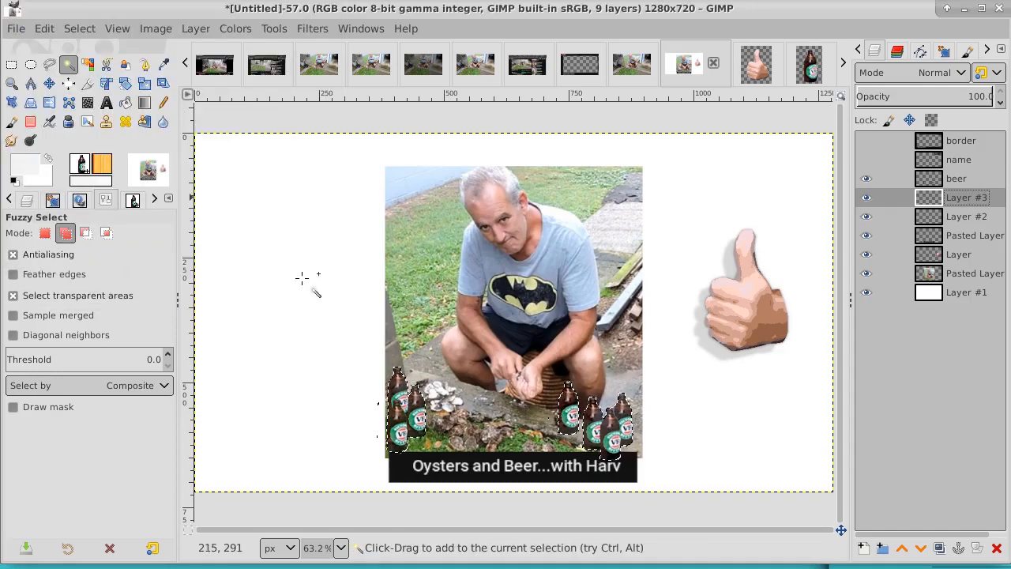
left_click(125, 104)
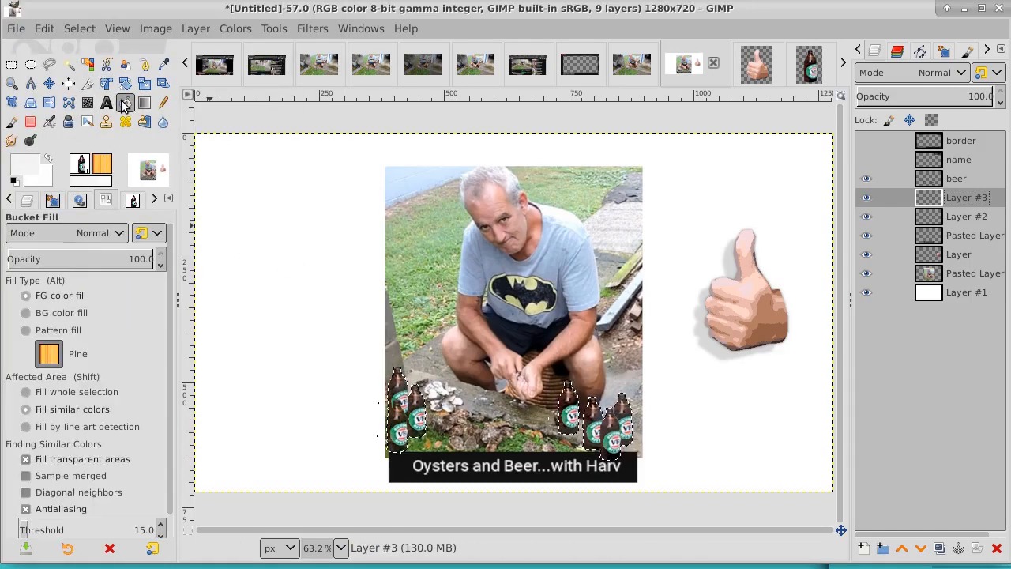
left_click(597, 429)
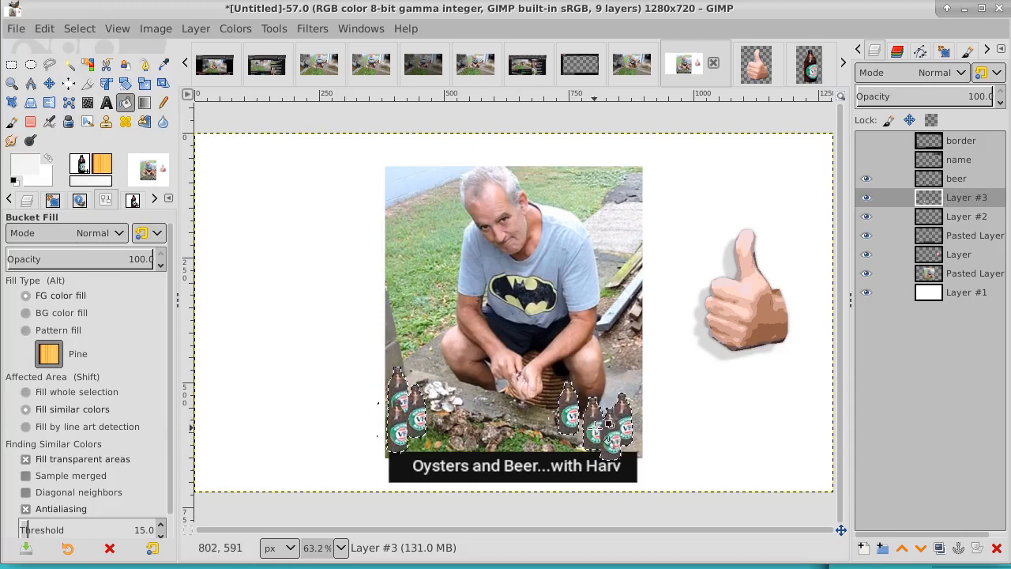
Raise the beer layer's opacity to 99.3 after checking the bottles by toggling layer visibility
left_click(965, 177)
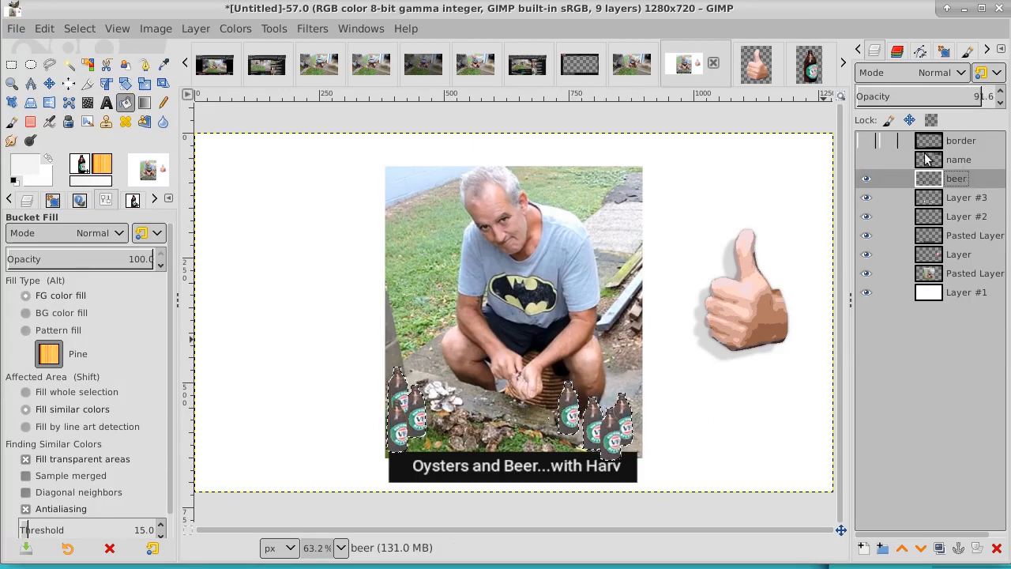
left_click(866, 197)
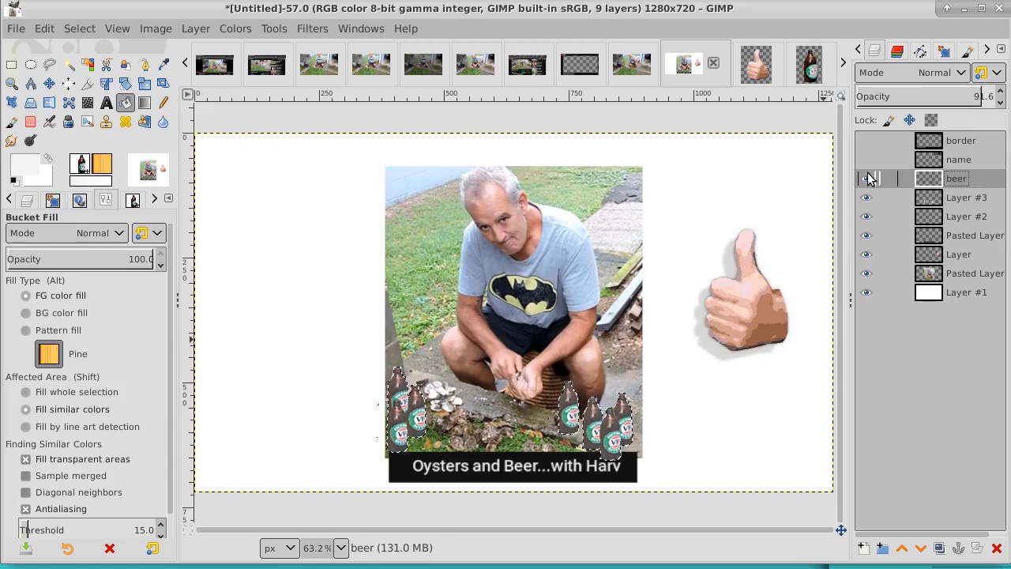
left_click(867, 180)
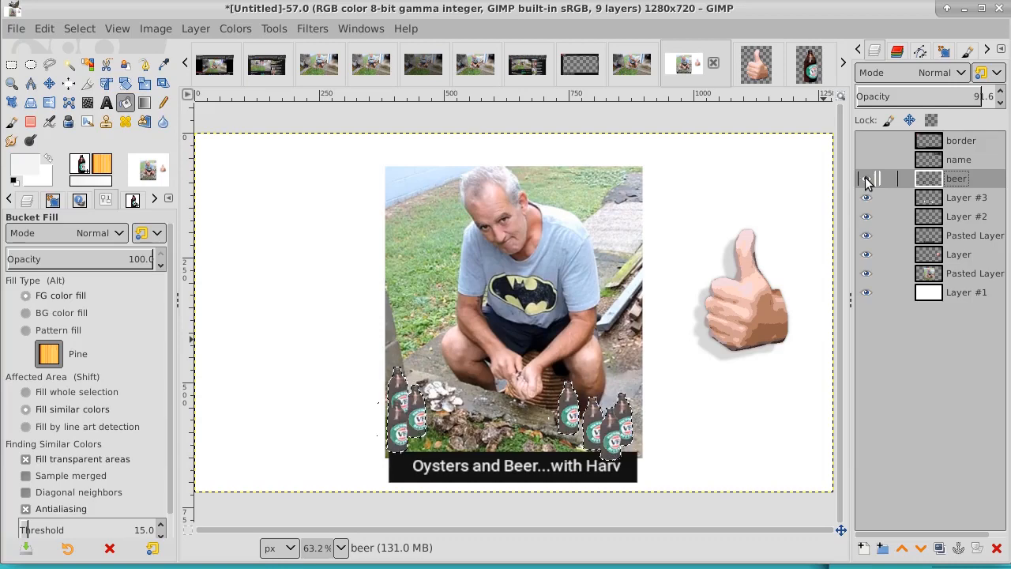
left_click(975, 97)
left_click_drag(975, 96, 993, 108)
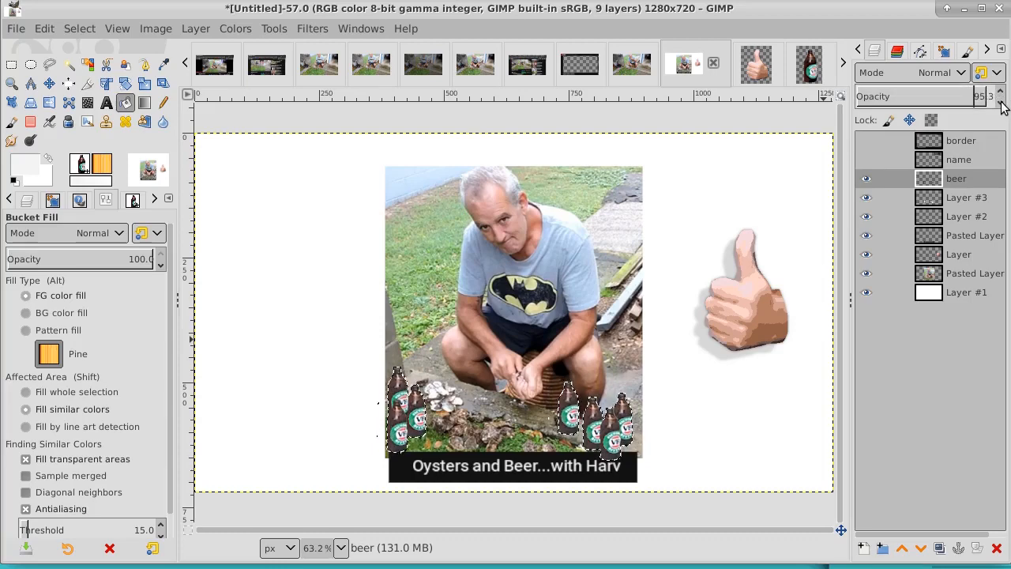
left_click(1002, 92)
left_click(1002, 92)
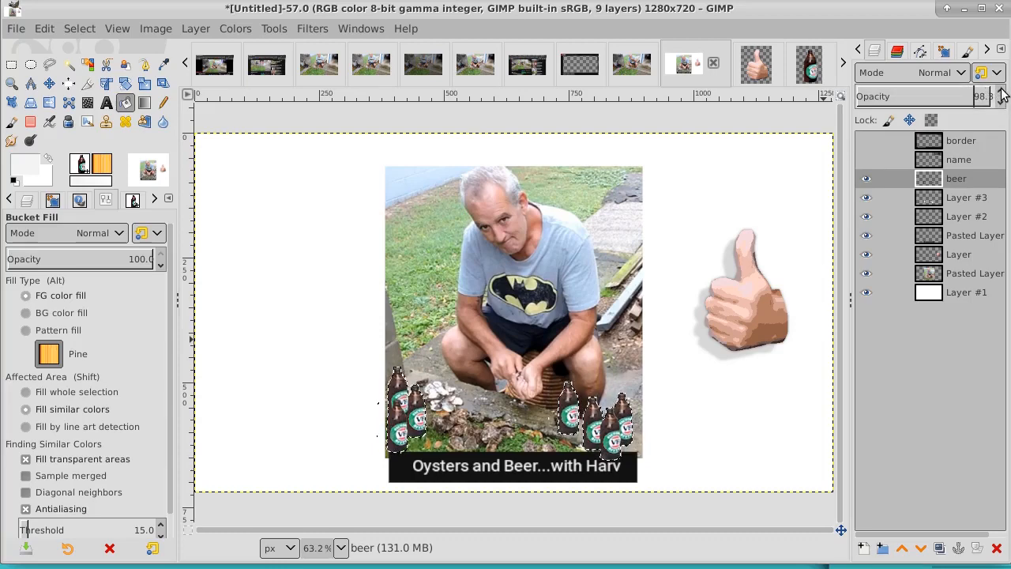
left_click(1002, 92)
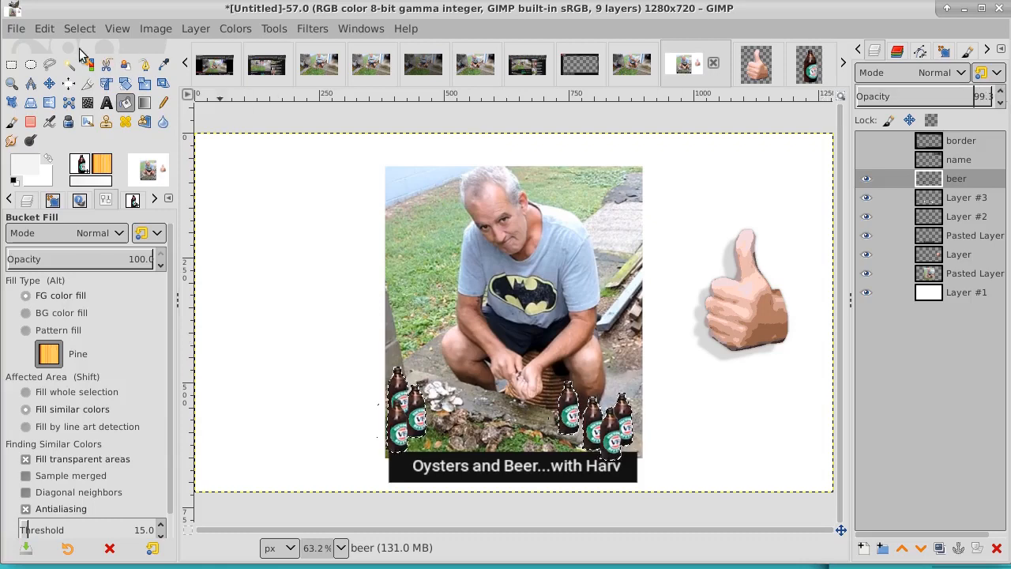
Replace the current selection with a fuzzy selection of the transparent area around Layer #3's bottle shapes, and grow it
left_click(78, 23)
left_click(89, 68)
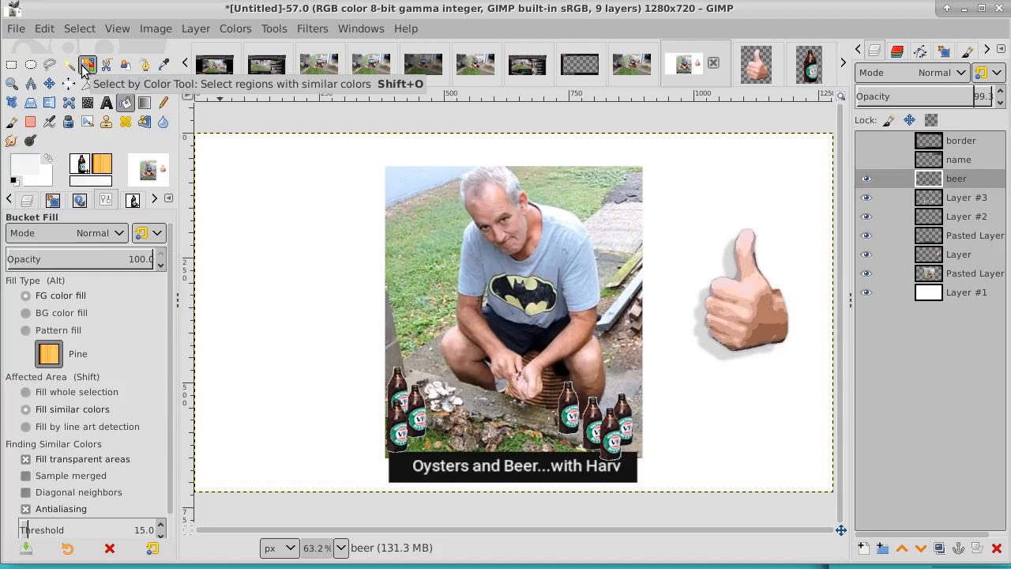
left_click(957, 201)
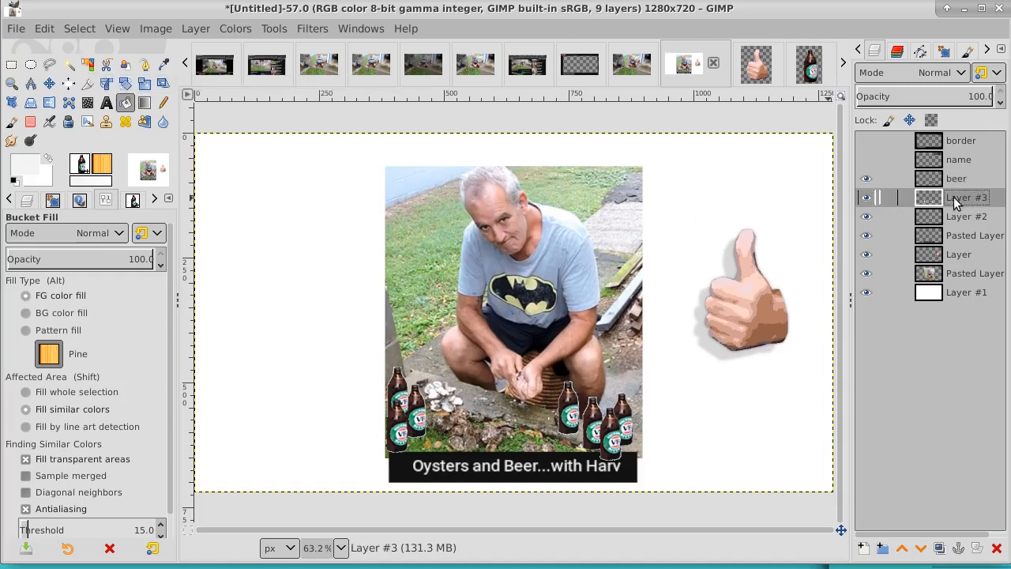
left_click(68, 65)
left_click(442, 235)
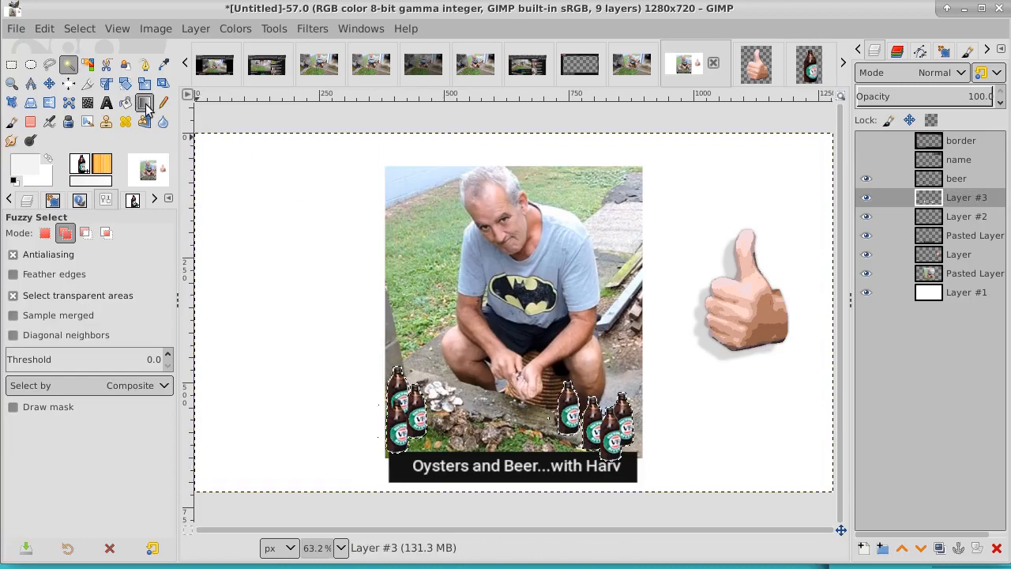
left_click(80, 29)
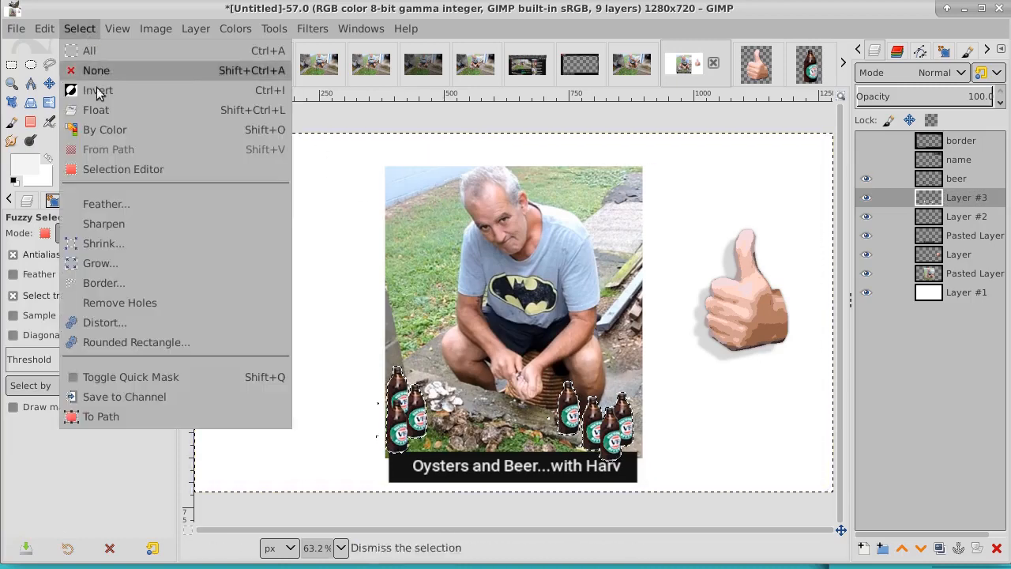
left_click(101, 261)
left_click(186, 313)
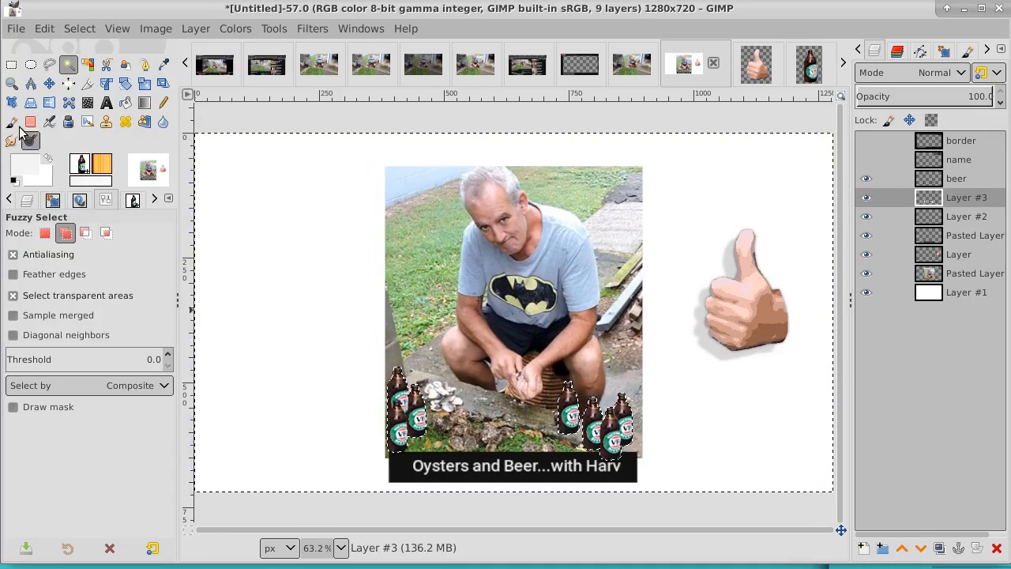
Clear the selection and hide the beer layer, checking the near-white bottle shapes with the photo layer toggled off and on
left_click(80, 28)
left_click(92, 71)
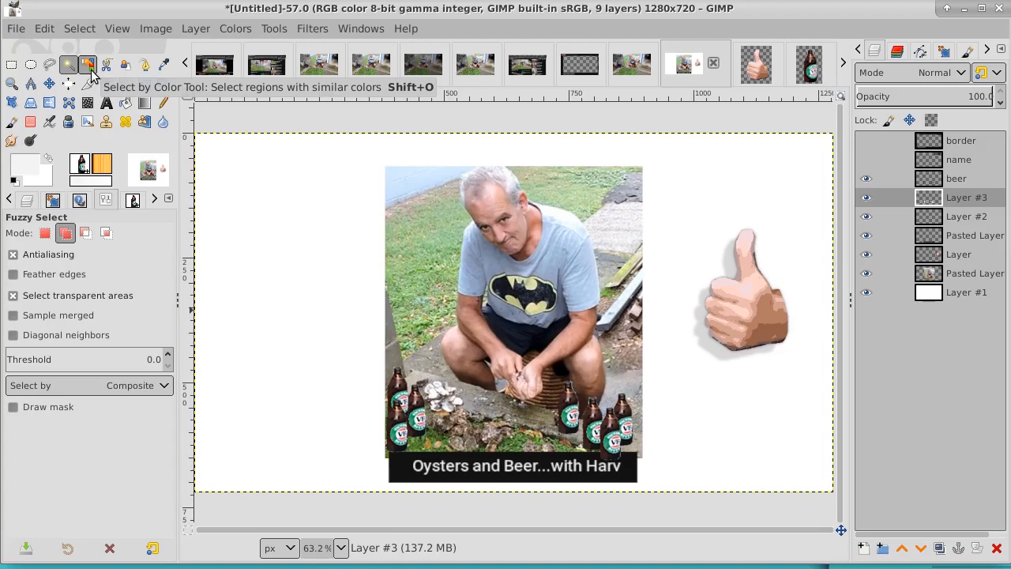
left_click(866, 181)
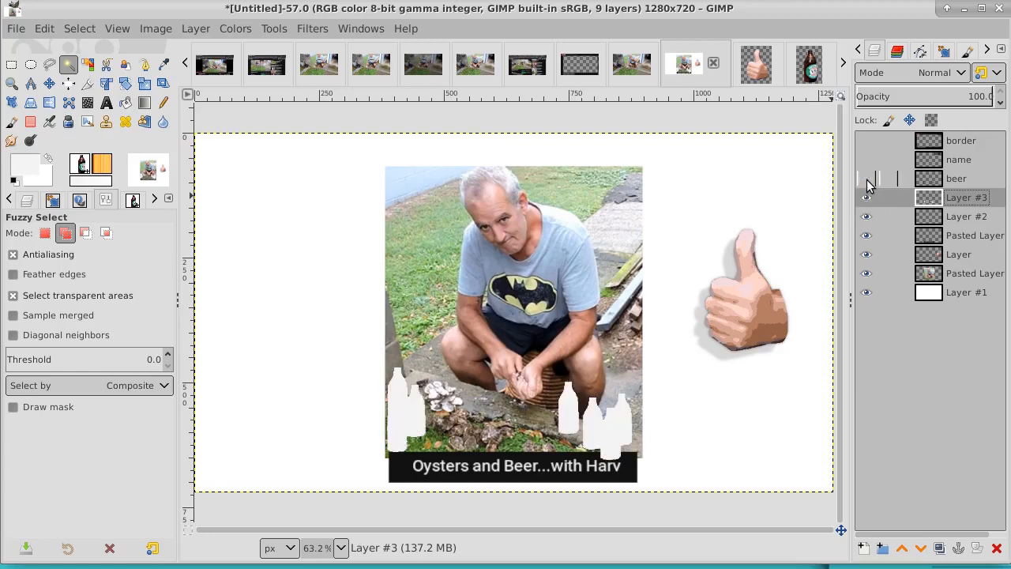
left_click(866, 180)
left_click(867, 180)
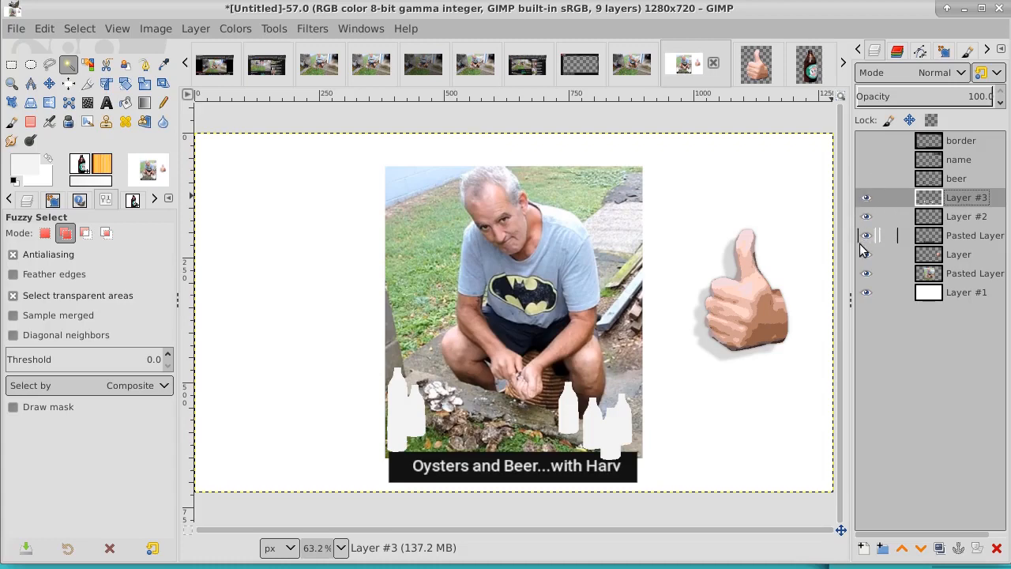
left_click(866, 274)
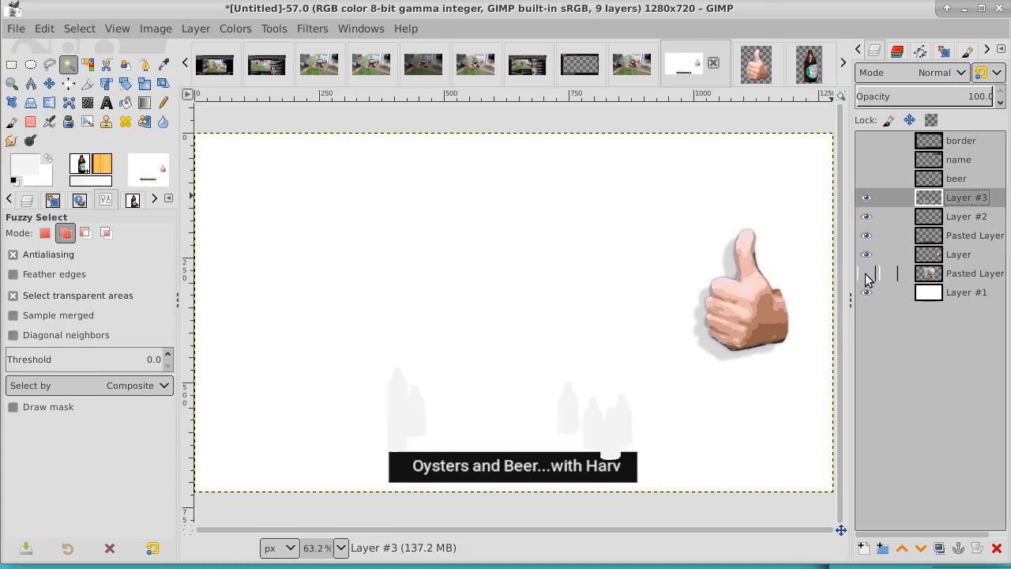
left_click(867, 273)
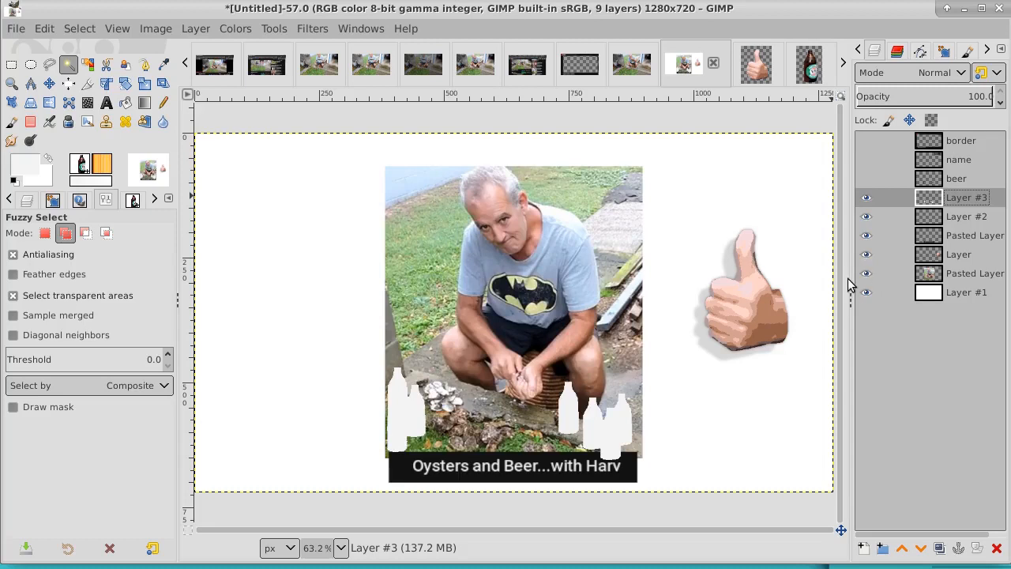
Look at the neighbouring open source photo, return to the thumbnail, and make the photo's pasted layer active
left_click(631, 65)
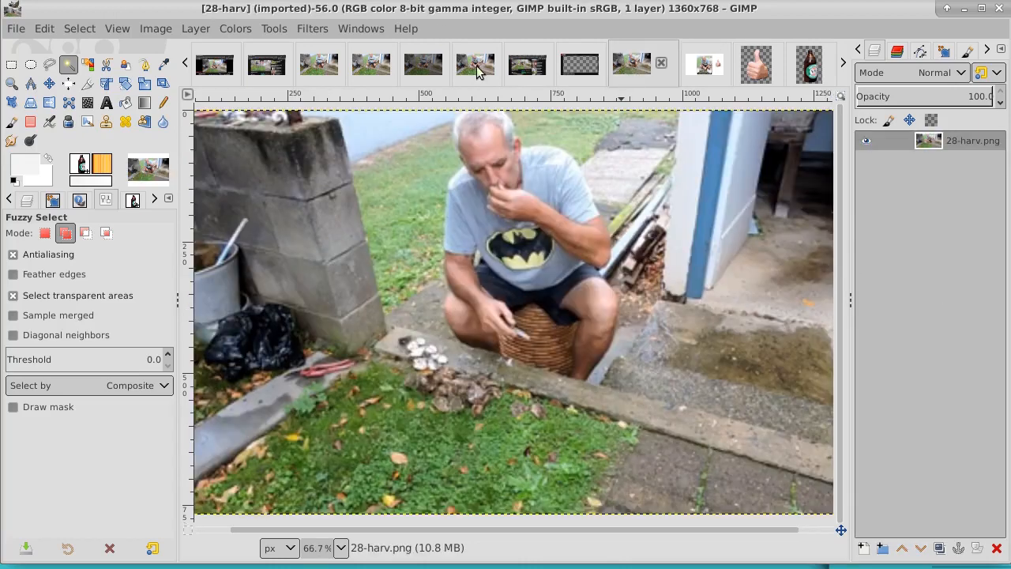
left_click(662, 64)
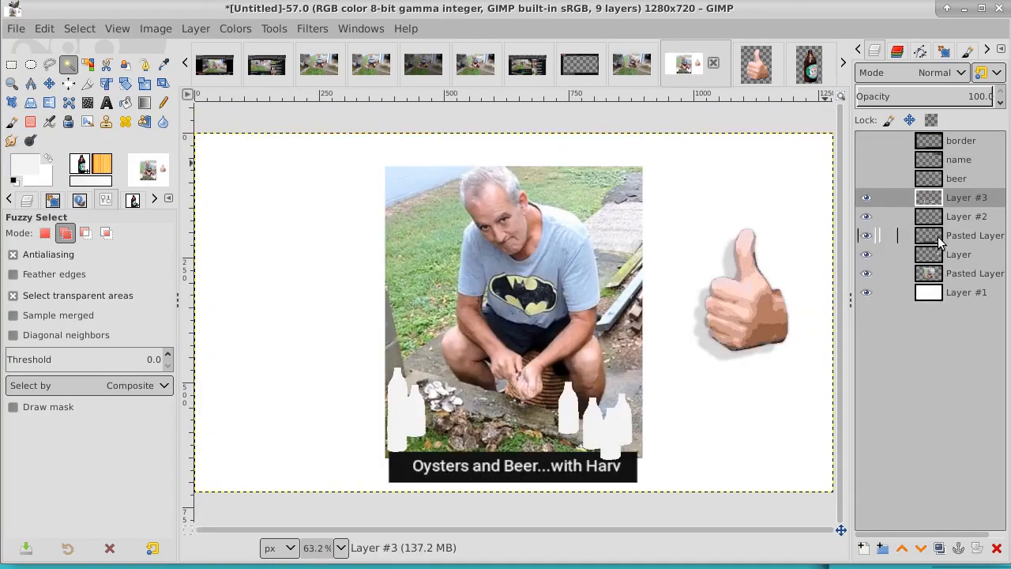
left_click(982, 276)
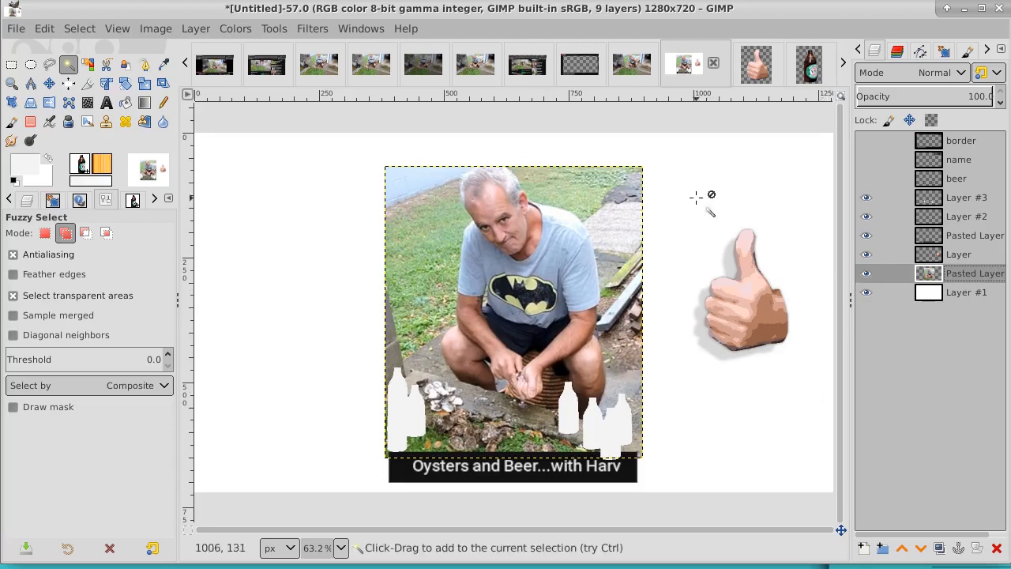
Save the layered thumbnail as back.xcf in the ScreenCaptures folder
left_click(16, 30)
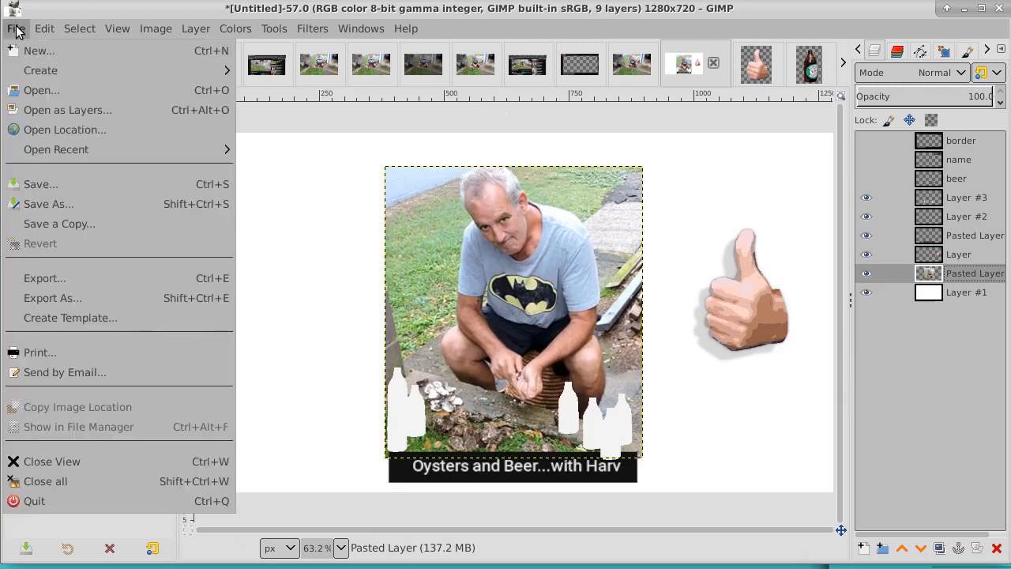
left_click(36, 206)
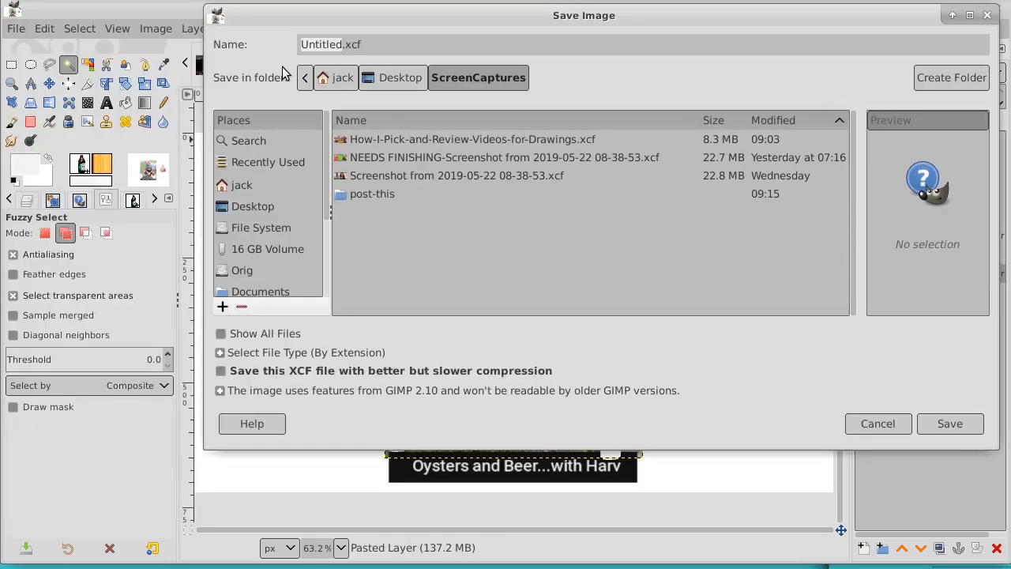
type("bac")
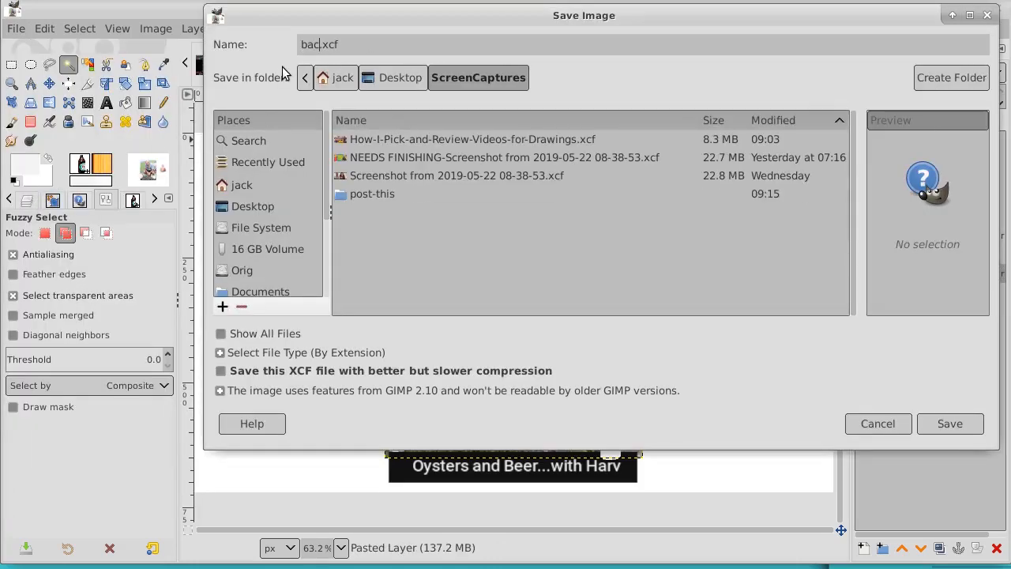
type("k")
left_click(945, 424)
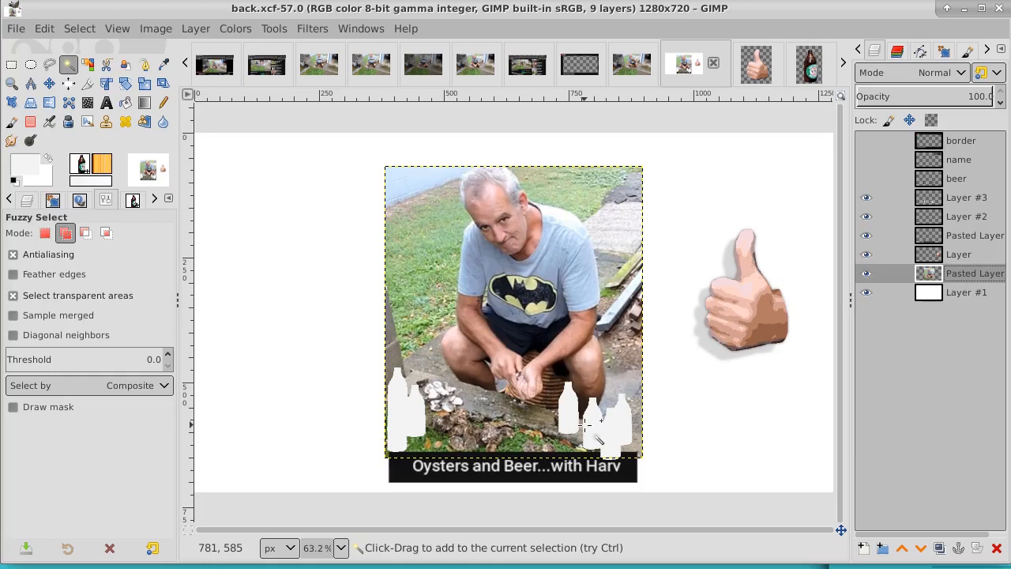
Undo the latest selection changes step by step, checking the bottle backing by toggling the beer layer
left_click(587, 422)
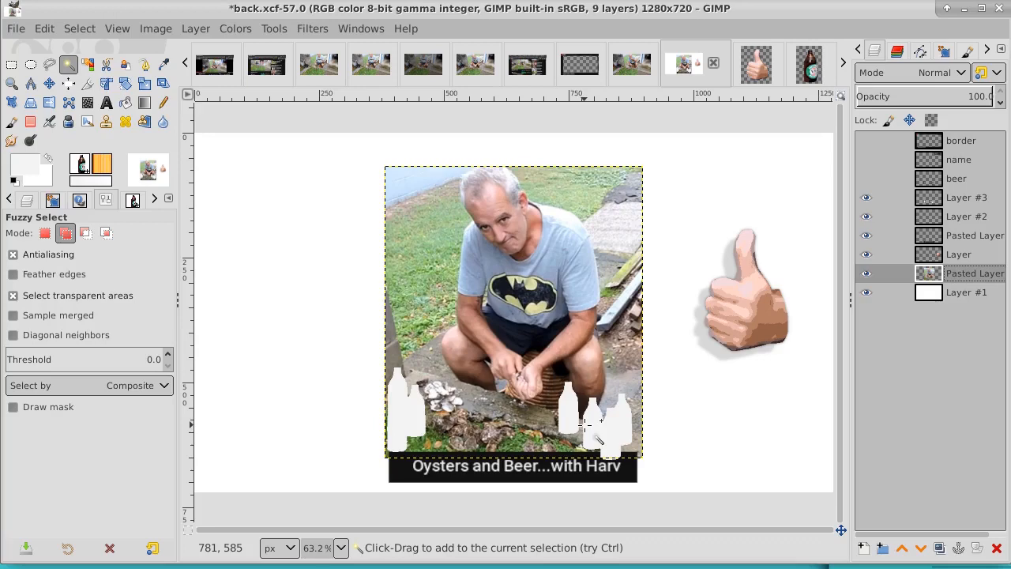
key("ctrl+z")
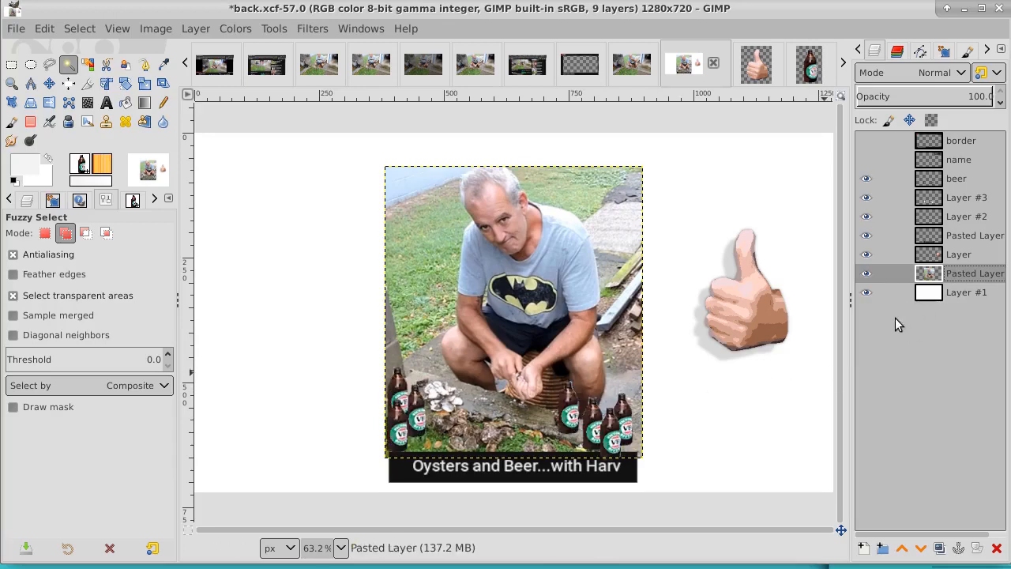
key("ctrl+z")
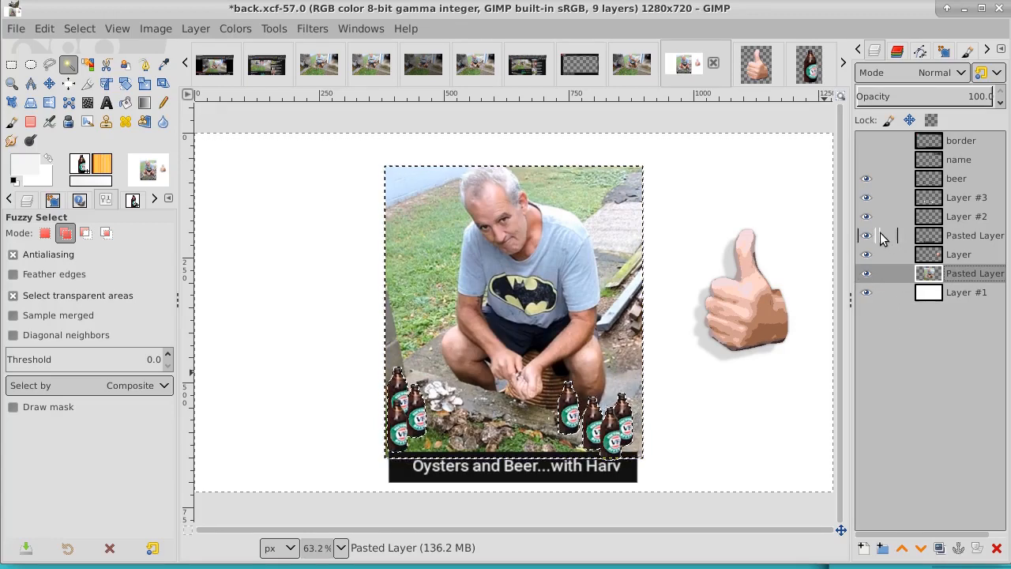
key("ctrl+z")
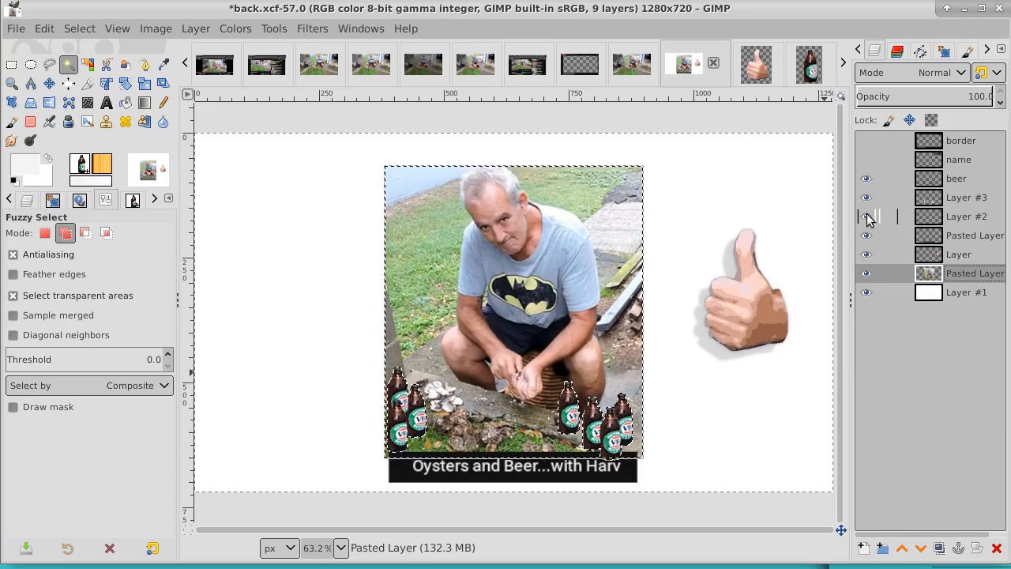
left_click(867, 180)
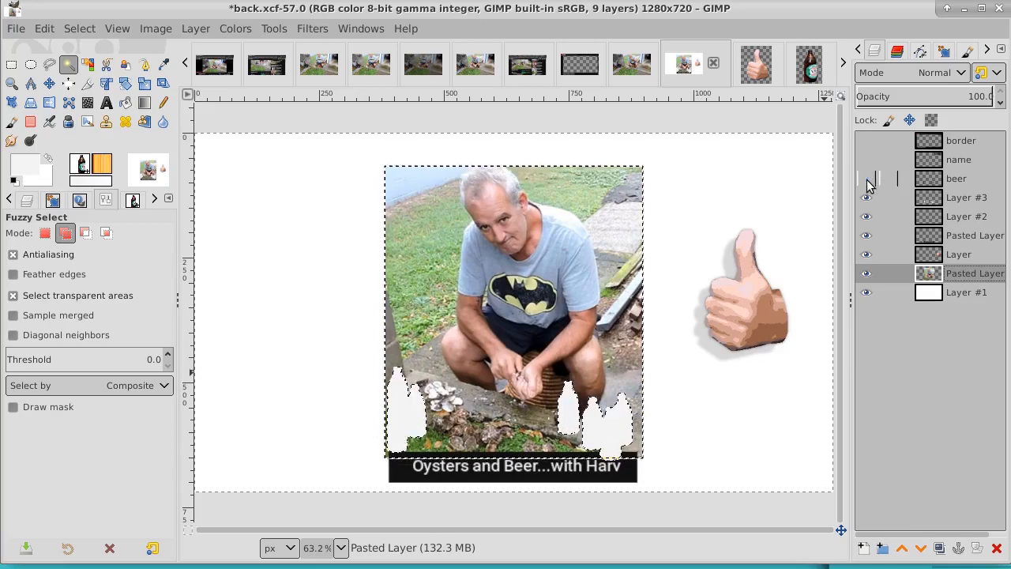
left_click(866, 180)
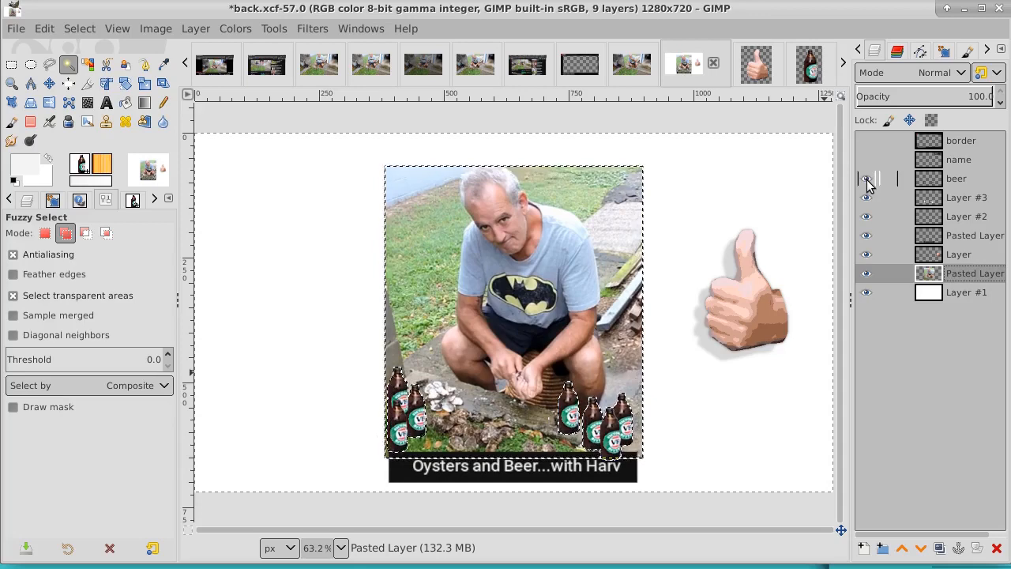
Undo further back past the near-white bottle fill on Layer #3, and clear the remaining selection with the beer layer shown
key("ctrl+shift+a")
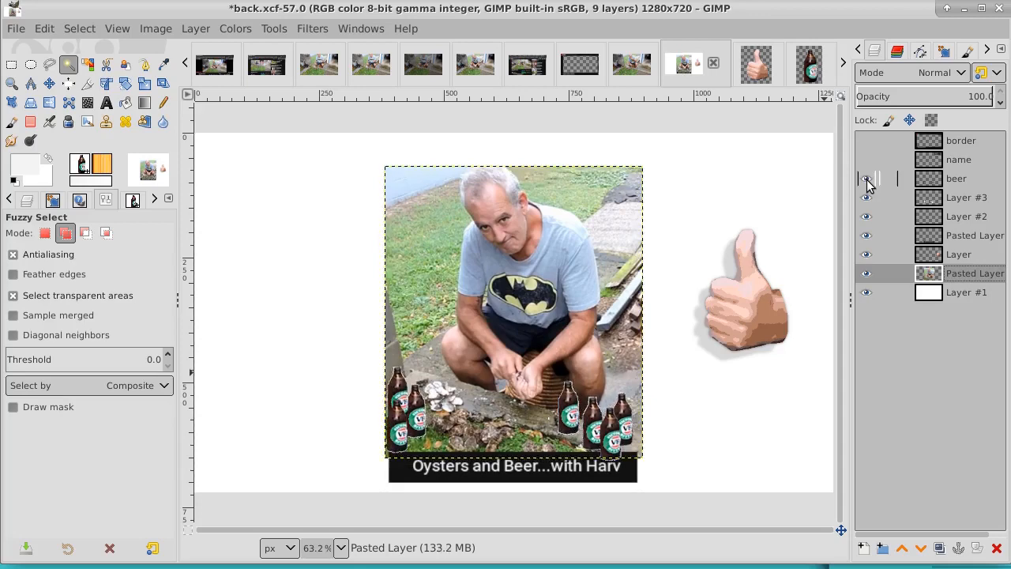
left_click(866, 182)
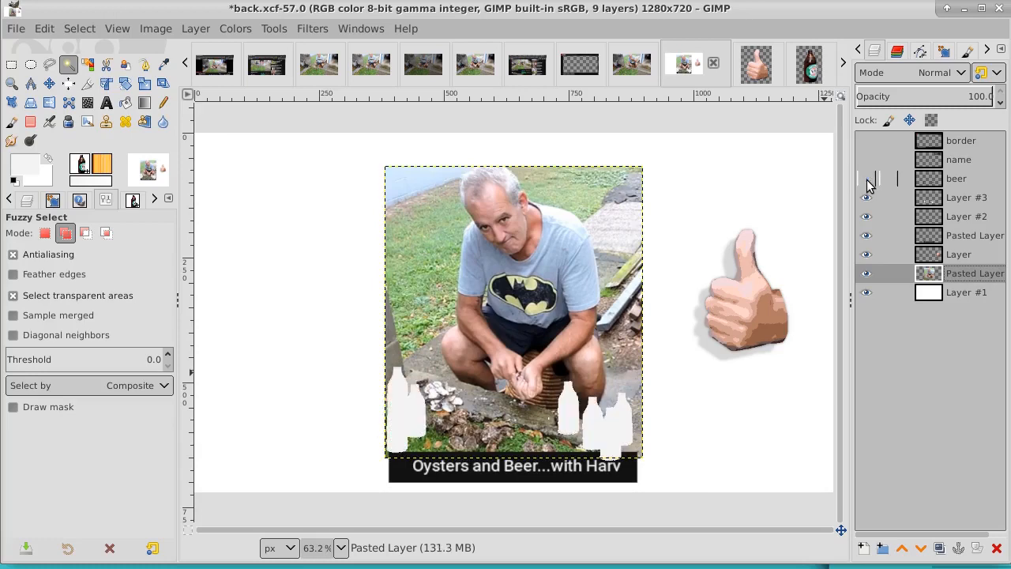
left_click(866, 180)
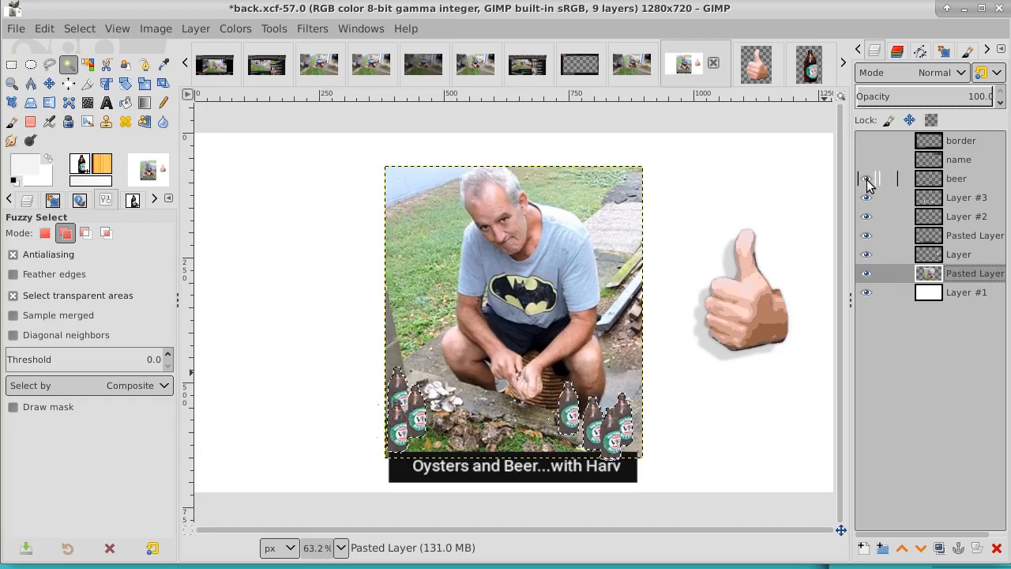
left_click(867, 181)
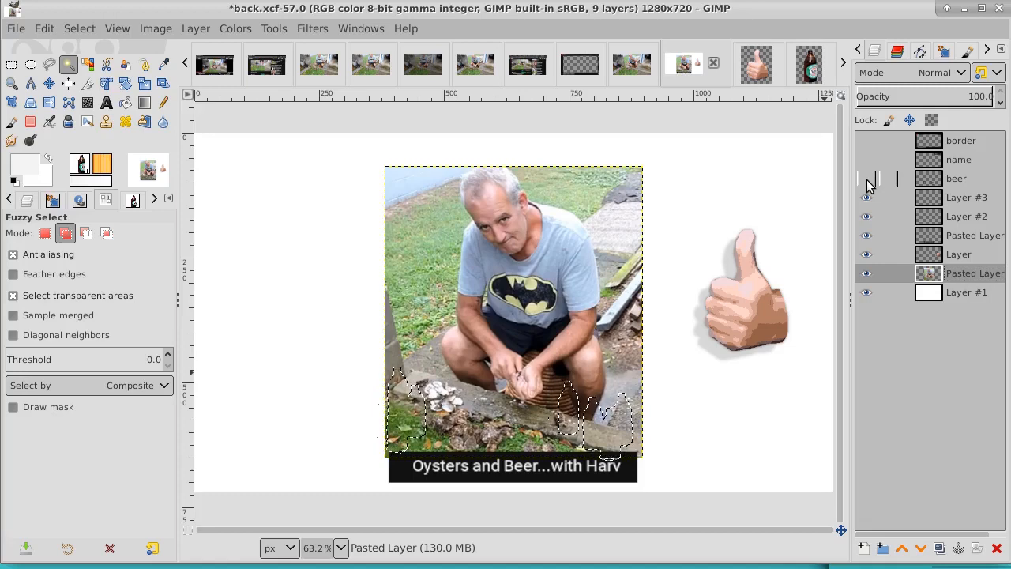
left_click(866, 181)
left_click(866, 181)
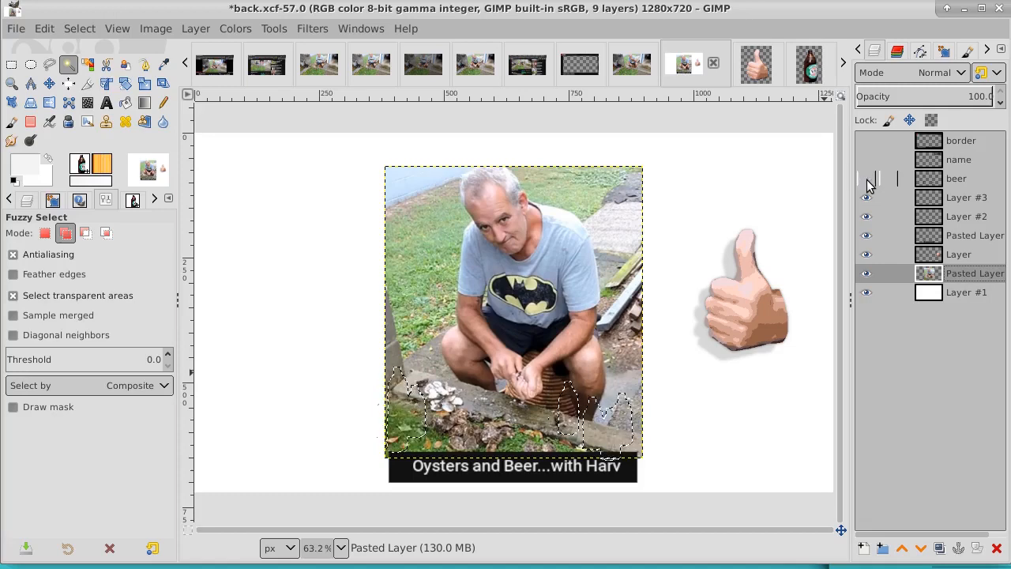
left_click(867, 181)
left_click(67, 29)
left_click(89, 68)
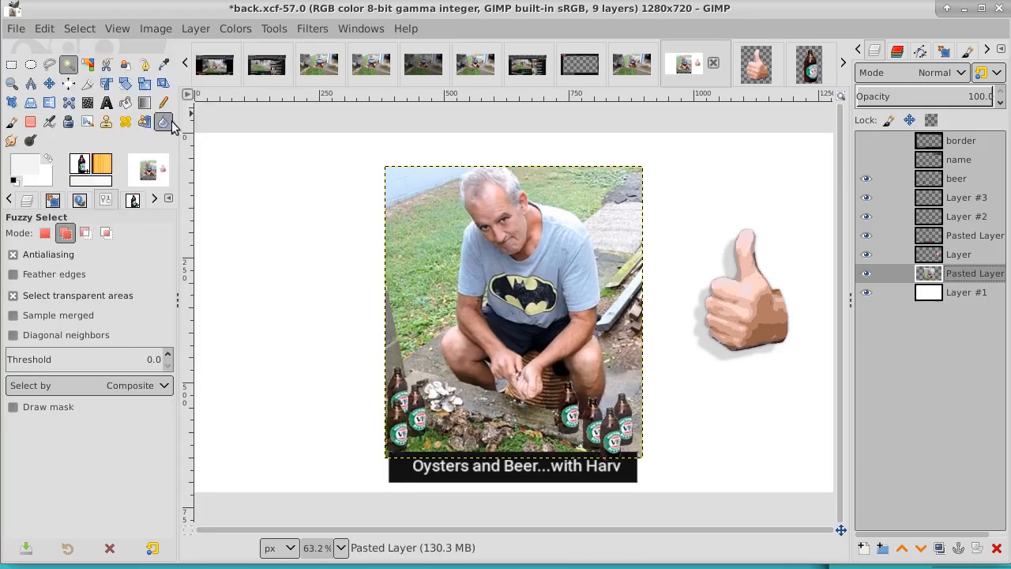
left_click(866, 178)
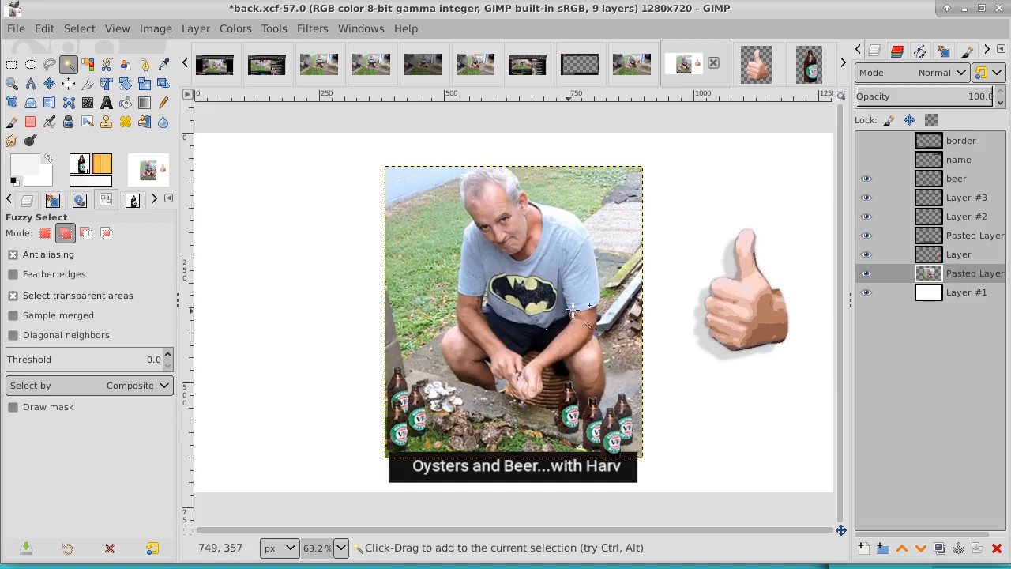
Fuzzy-select the transparent area around the bottles on the beer layer, grow the selection, and deselect everything
left_click(943, 180)
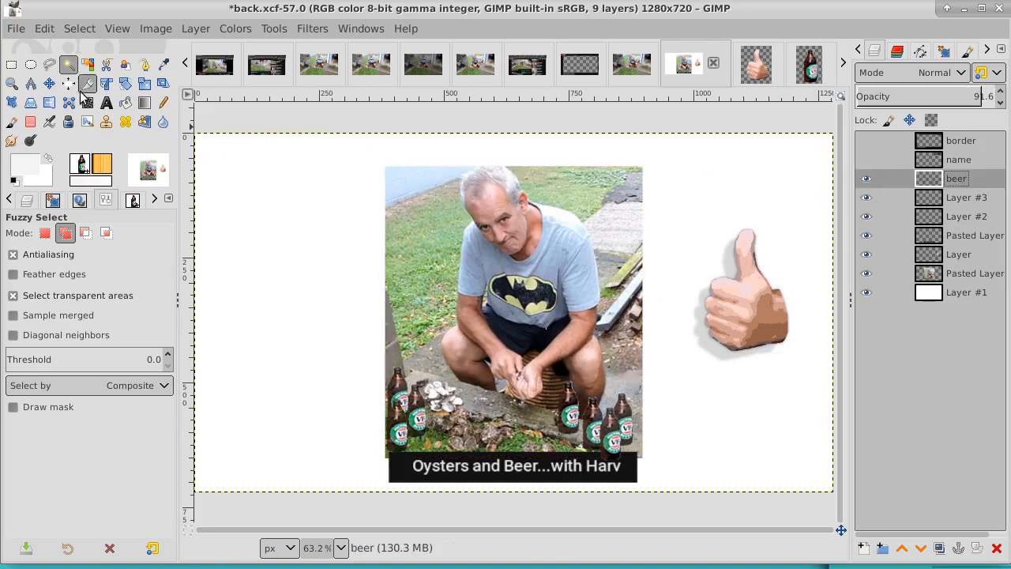
left_click(451, 248)
left_click(83, 30)
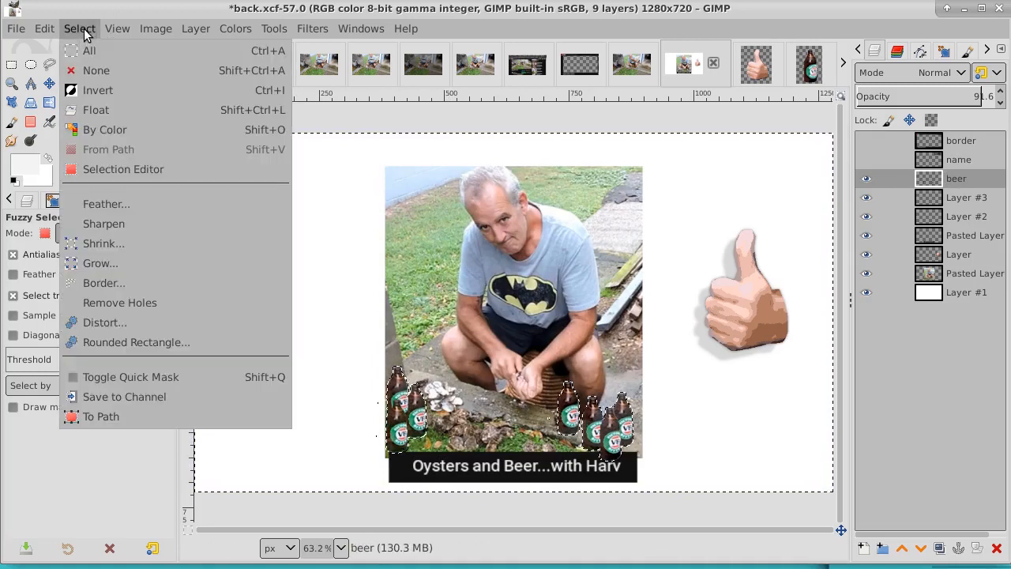
left_click(104, 258)
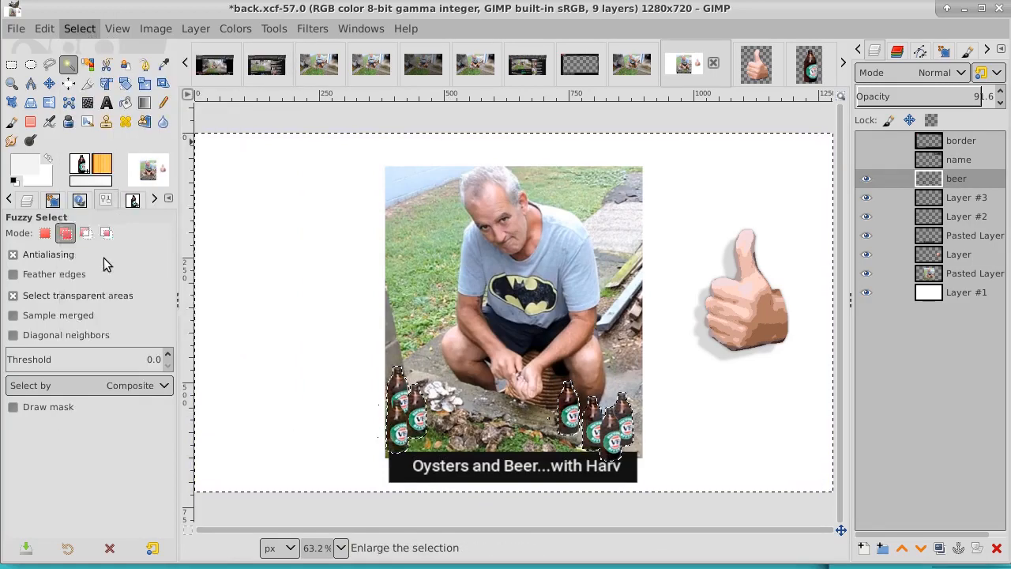
left_click(193, 315)
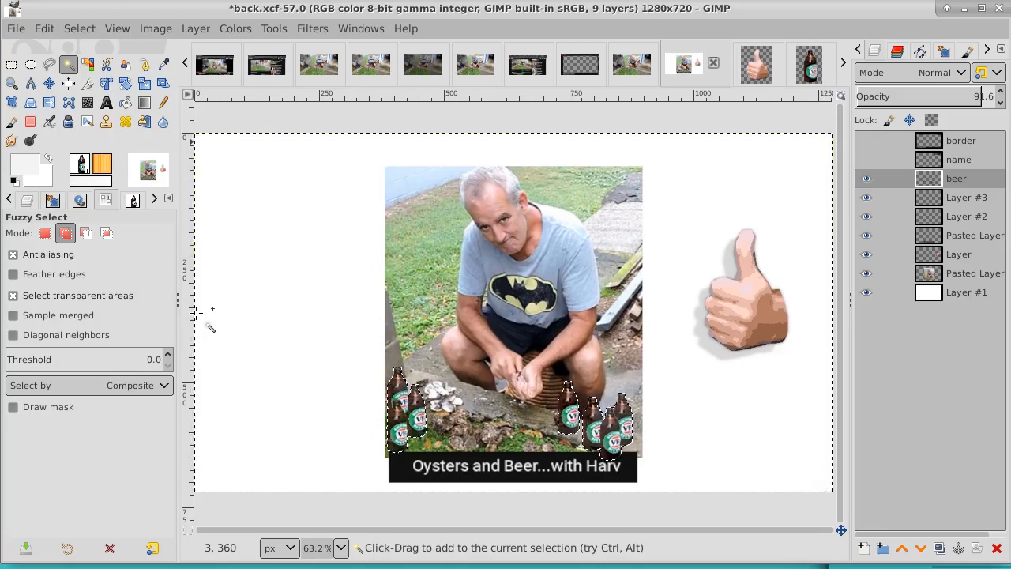
left_click(89, 29)
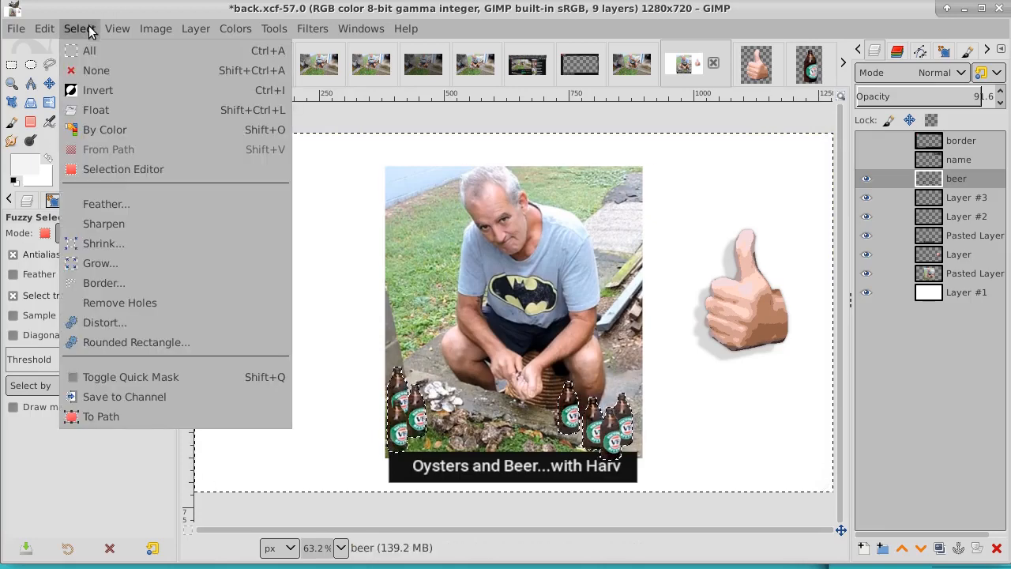
left_click(93, 70)
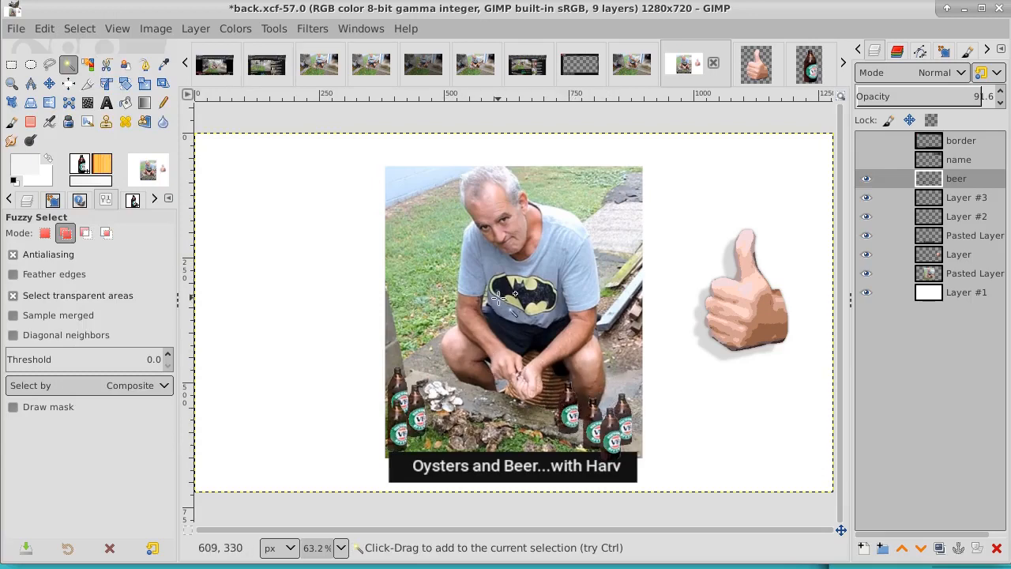
Show the border and name layers, and move the name caption slightly right and down toward the canvas's upper-right corner
left_click(865, 141)
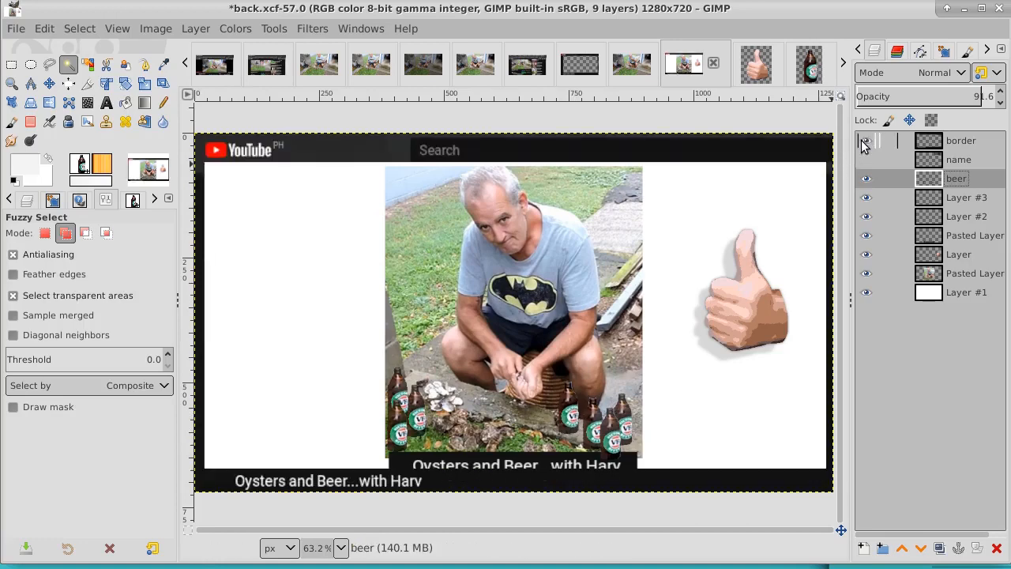
left_click(864, 161)
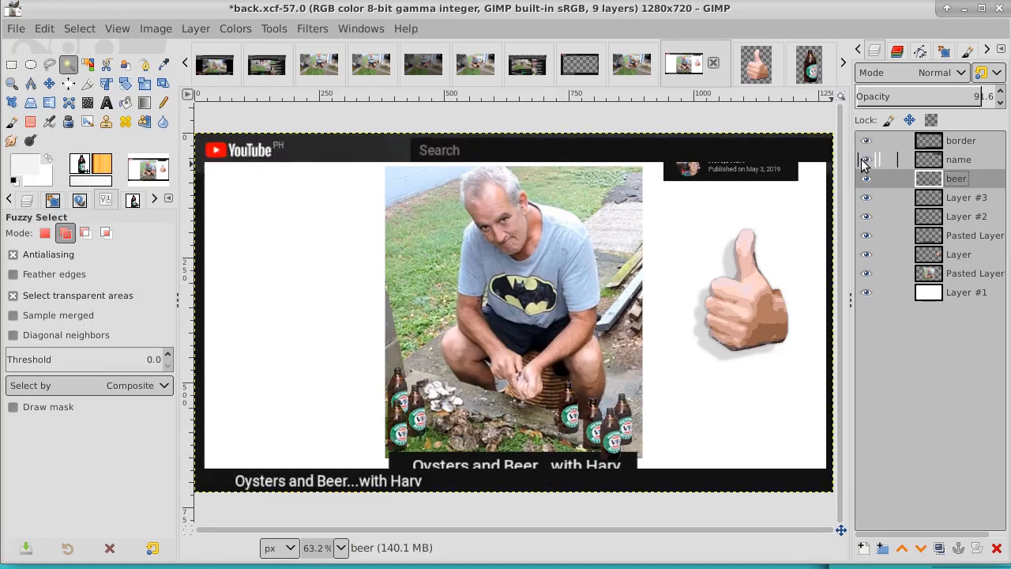
left_click(959, 160)
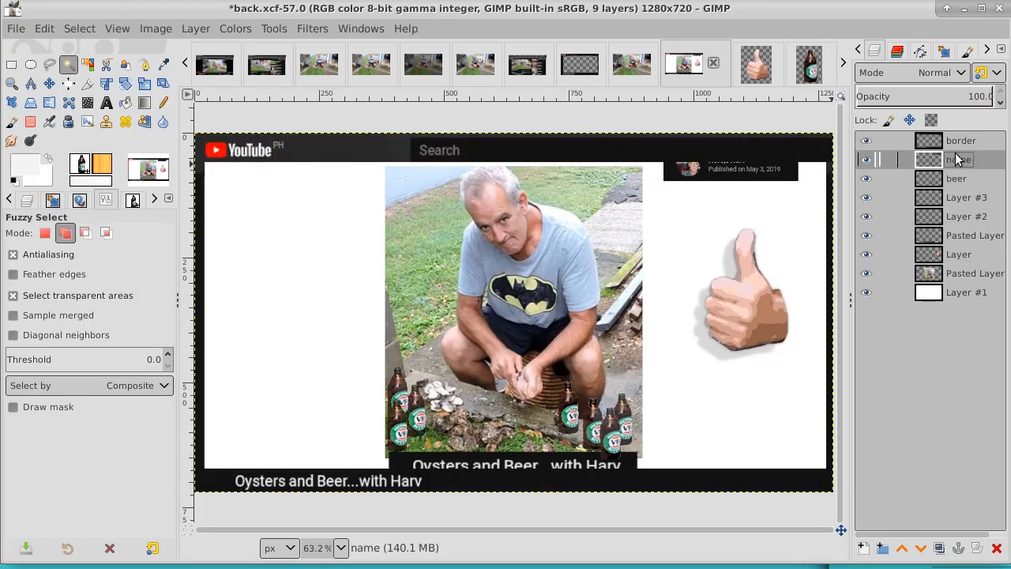
left_click(49, 83)
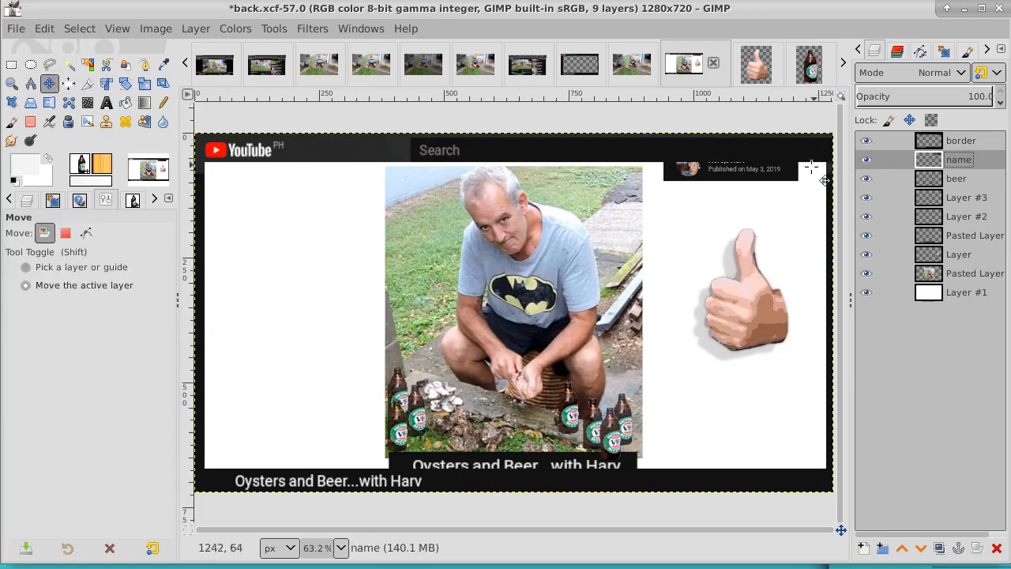
left_click_drag(779, 184, 800, 187)
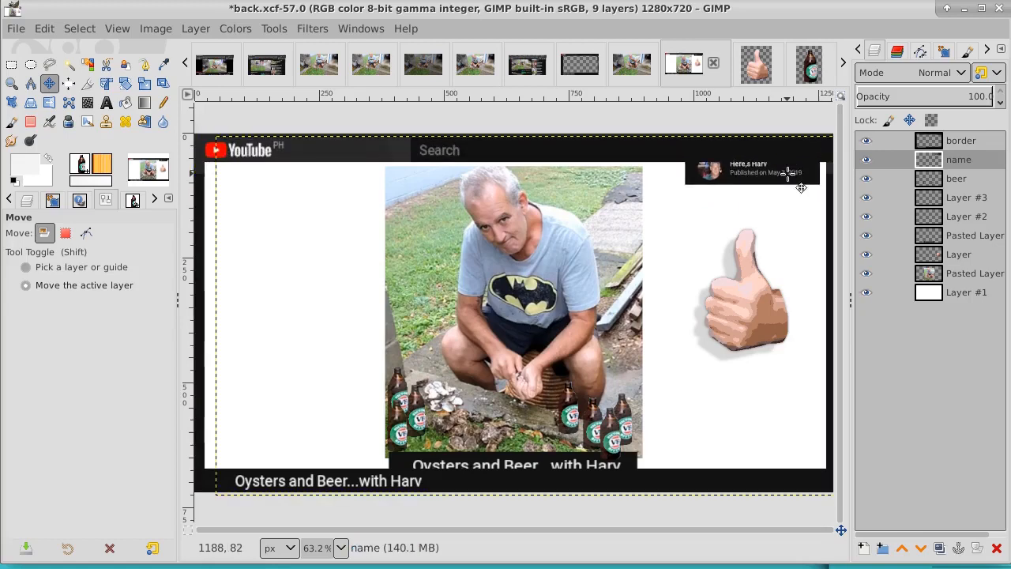
Resize the name layer's boundary to the image size
left_click(984, 164)
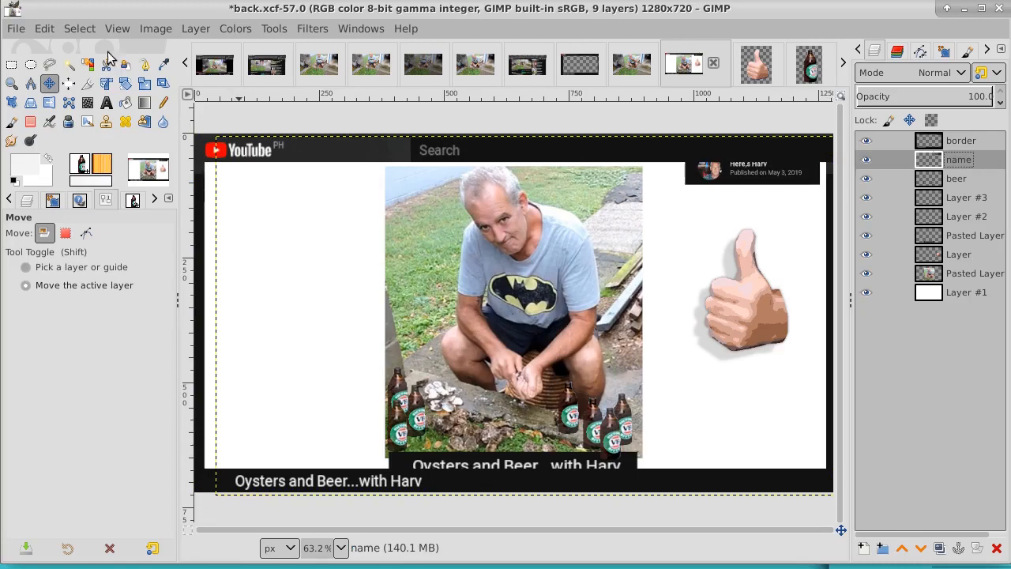
right_click(977, 162)
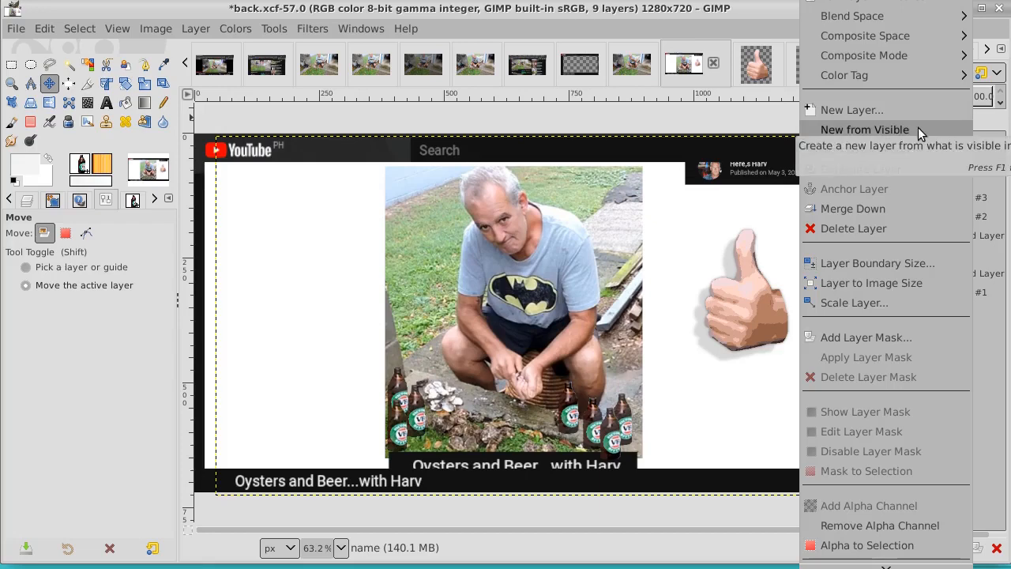
left_click(890, 285)
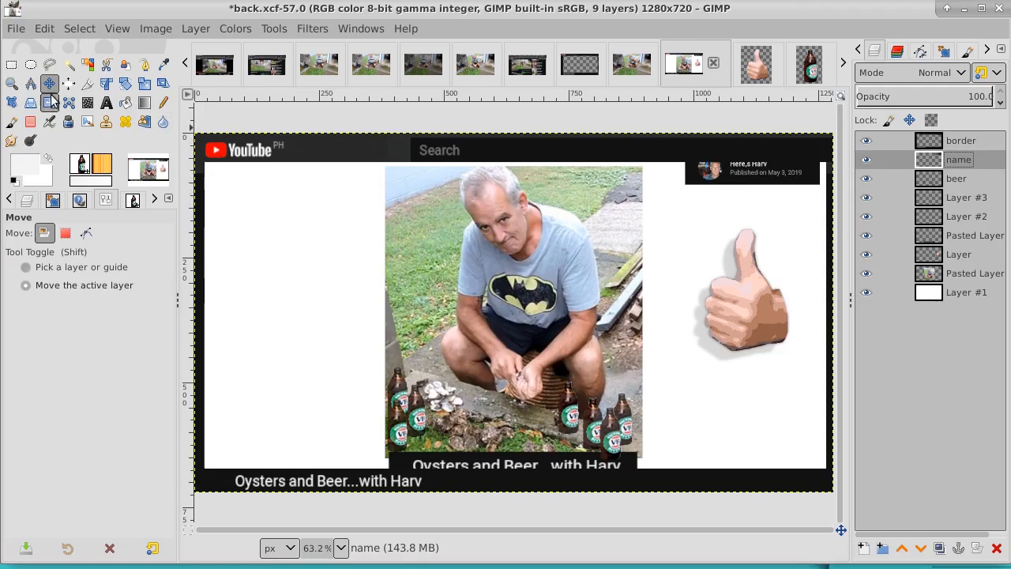
Hide the border layer and make a 48 x 48 px circular selection around the profile picture on the name layer
left_click(12, 83)
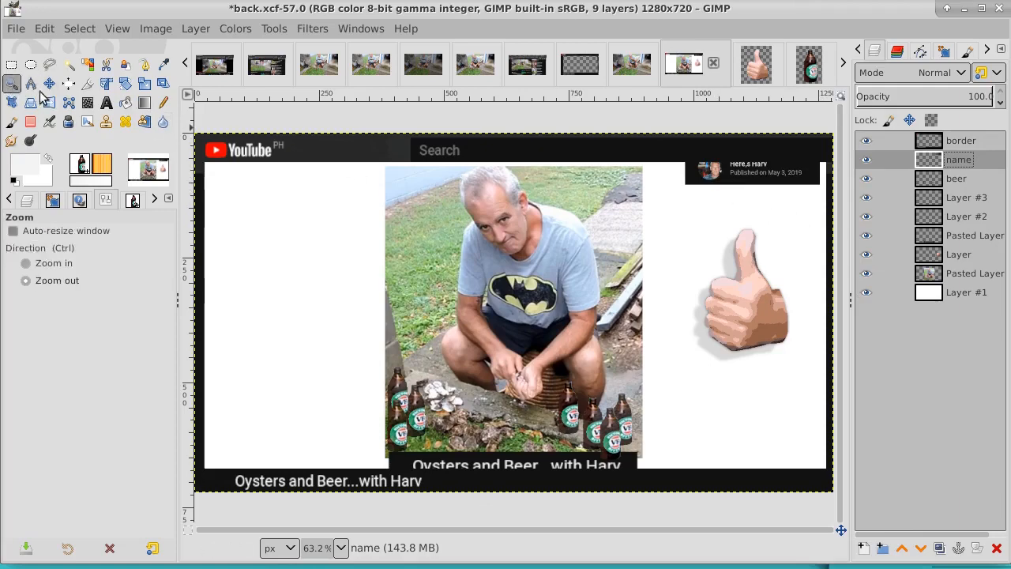
left_click(757, 174)
scroll(758, 177, "up", 6)
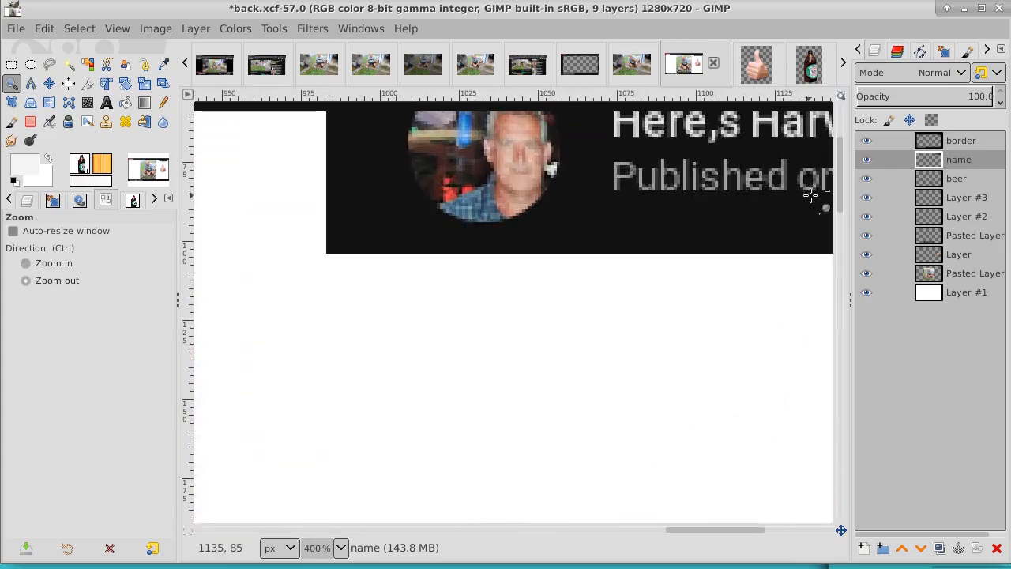
left_click_drag(837, 176, 839, 154)
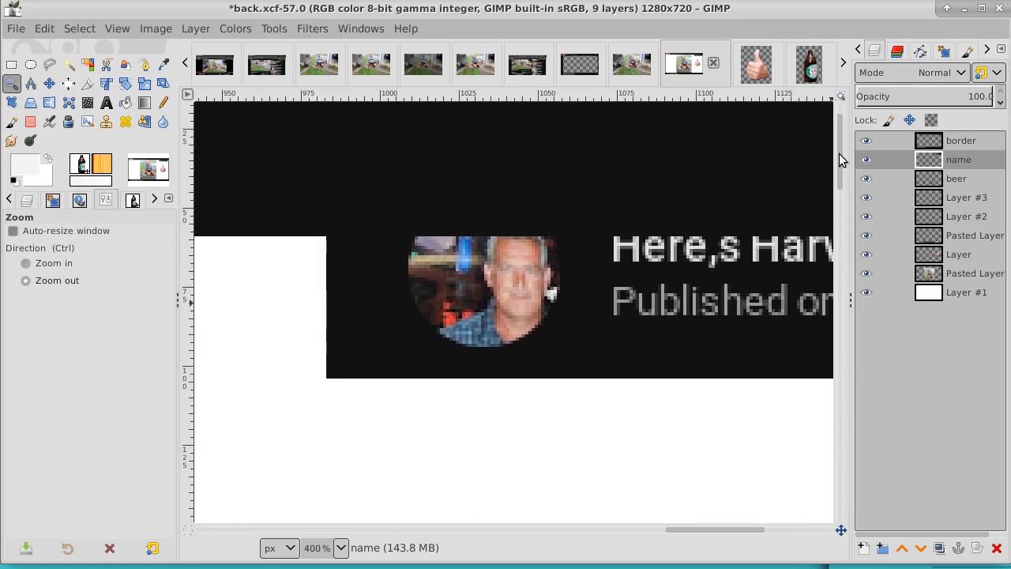
left_click(865, 140)
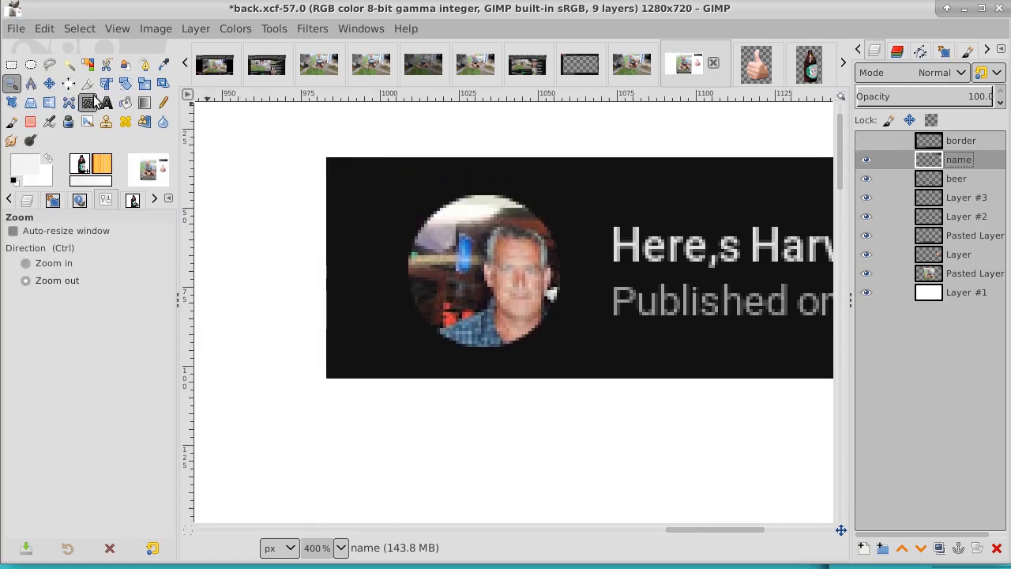
left_click(30, 65)
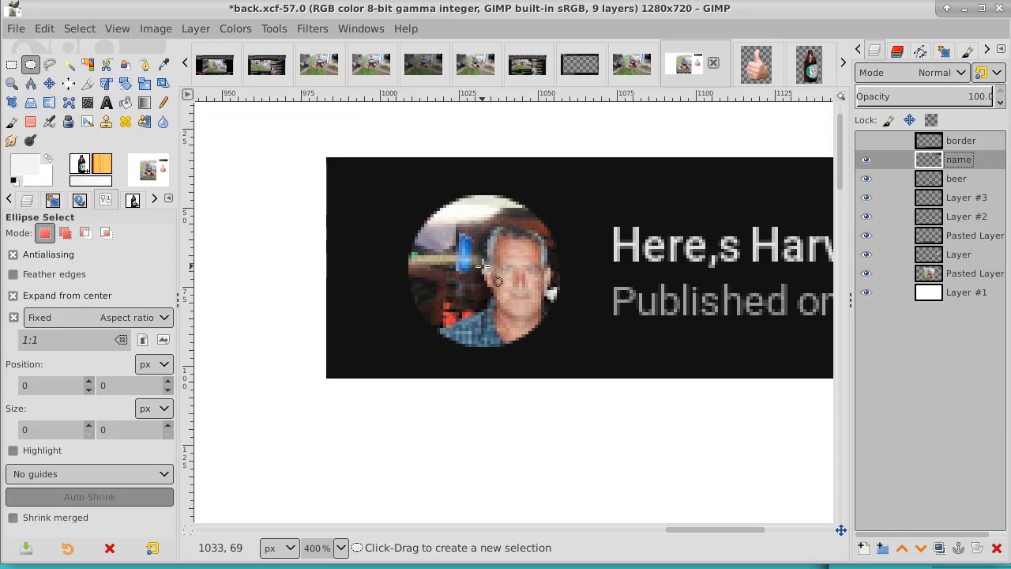
left_click_drag(481, 268, 558, 274)
left_click_drag(491, 261, 492, 264)
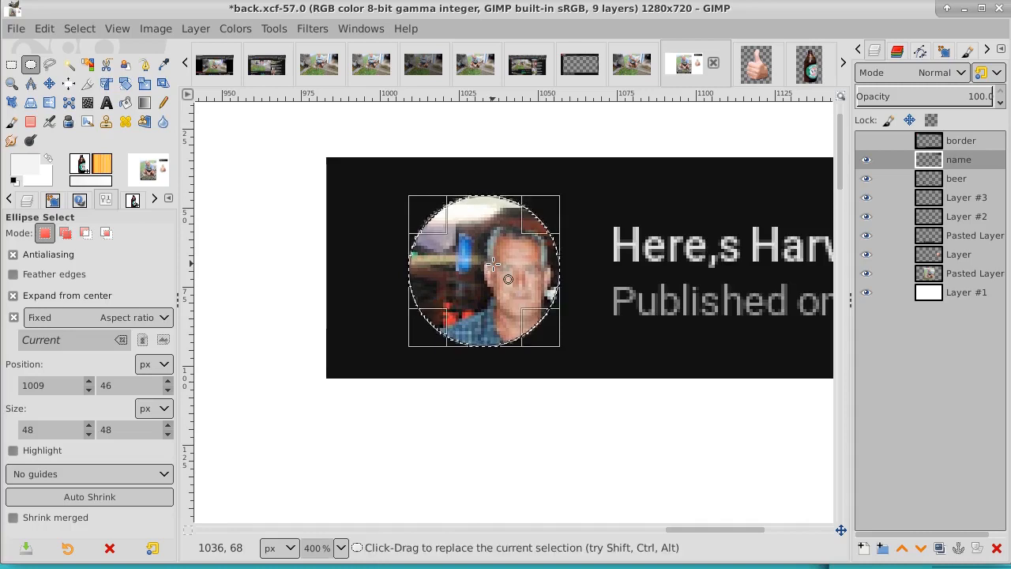
left_click(866, 160)
left_click(869, 162)
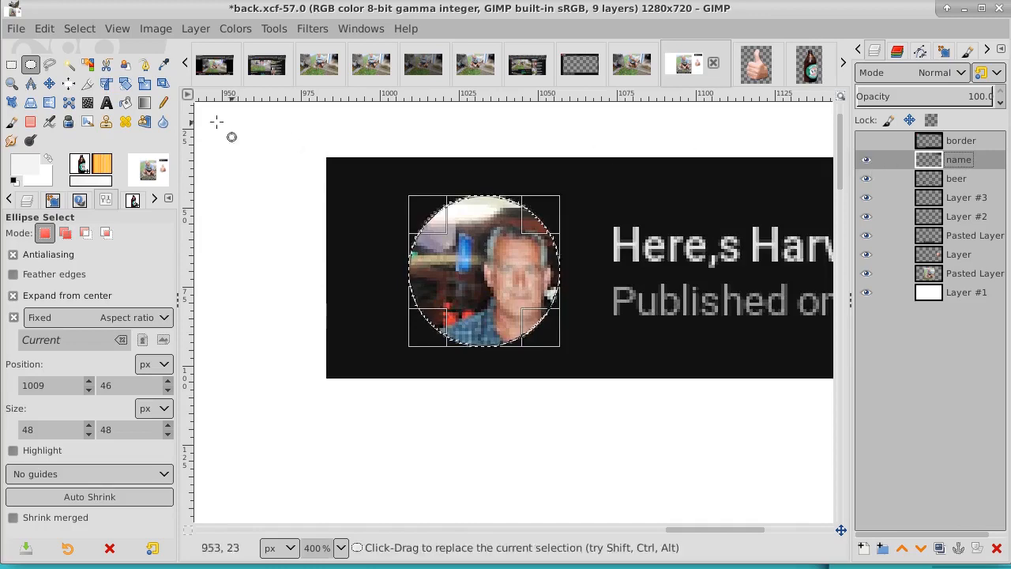
Copy the selected profile picture from the name layer and paste it as a new layer
left_click(49, 29)
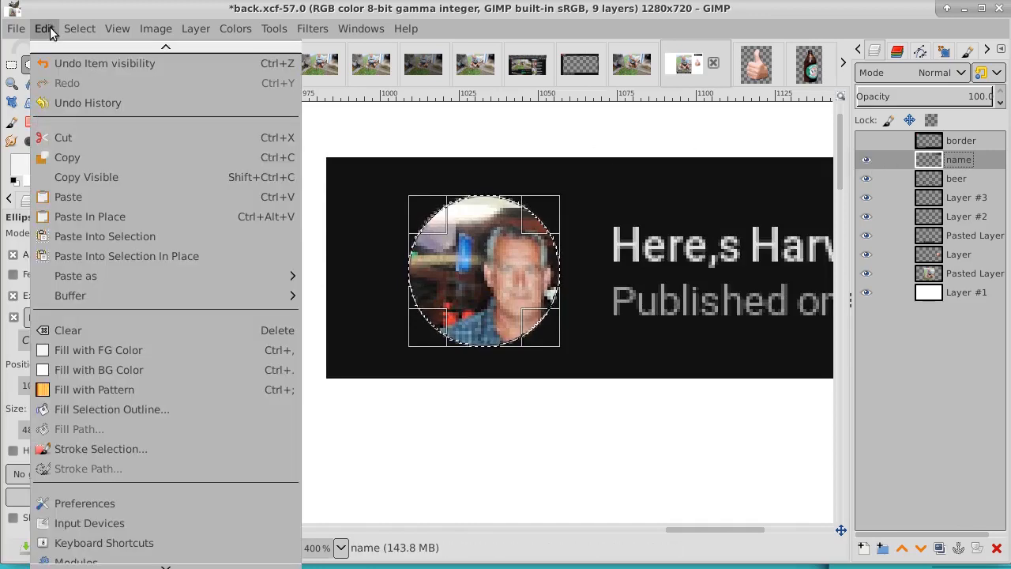
left_click(71, 158)
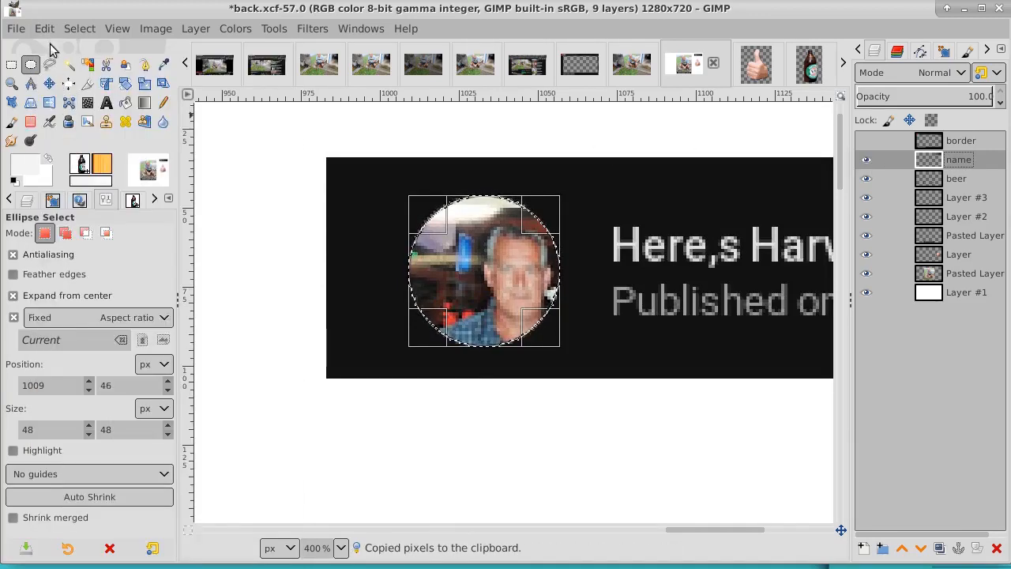
left_click(44, 30)
mouse_move(154, 276)
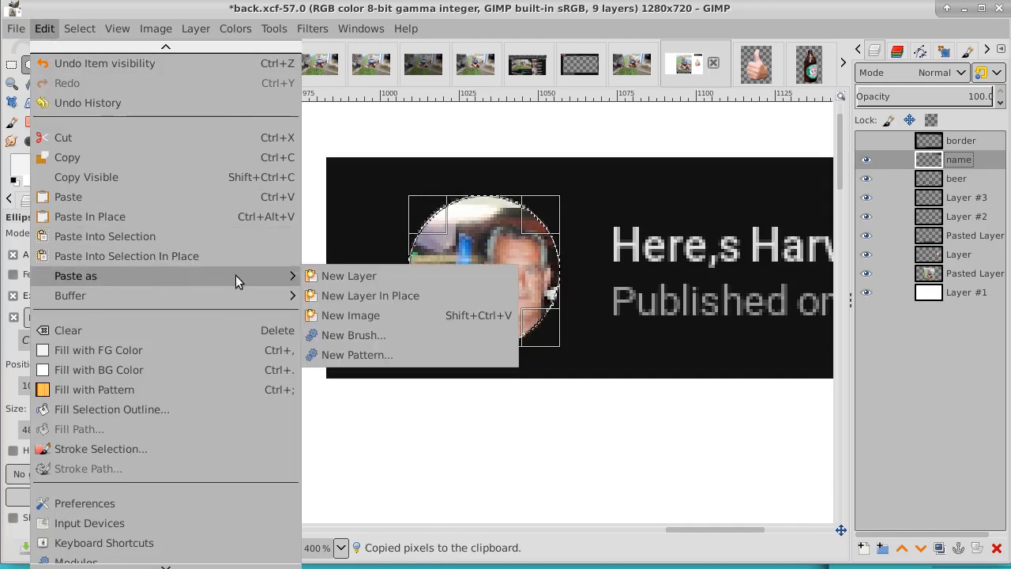
left_click(342, 279)
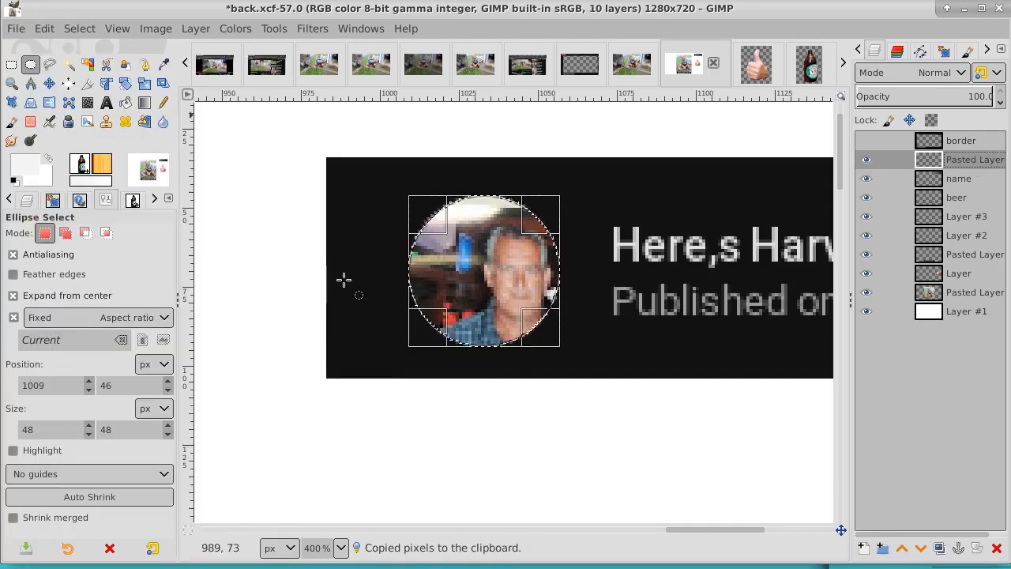
left_click(866, 179)
left_click(869, 180)
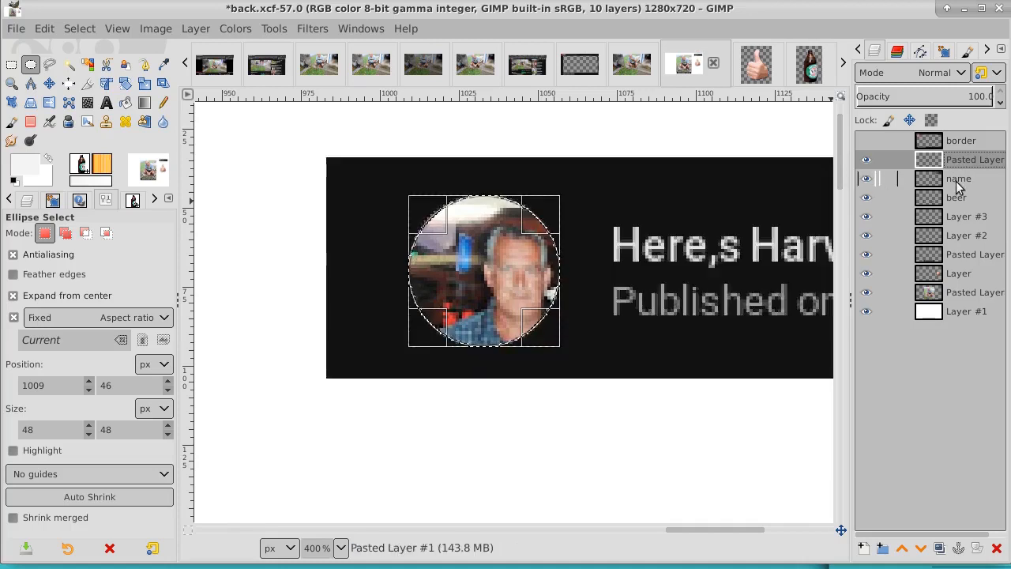
Hide the pasted profile picture layer and clear the selection
left_click(867, 159)
left_click(87, 29)
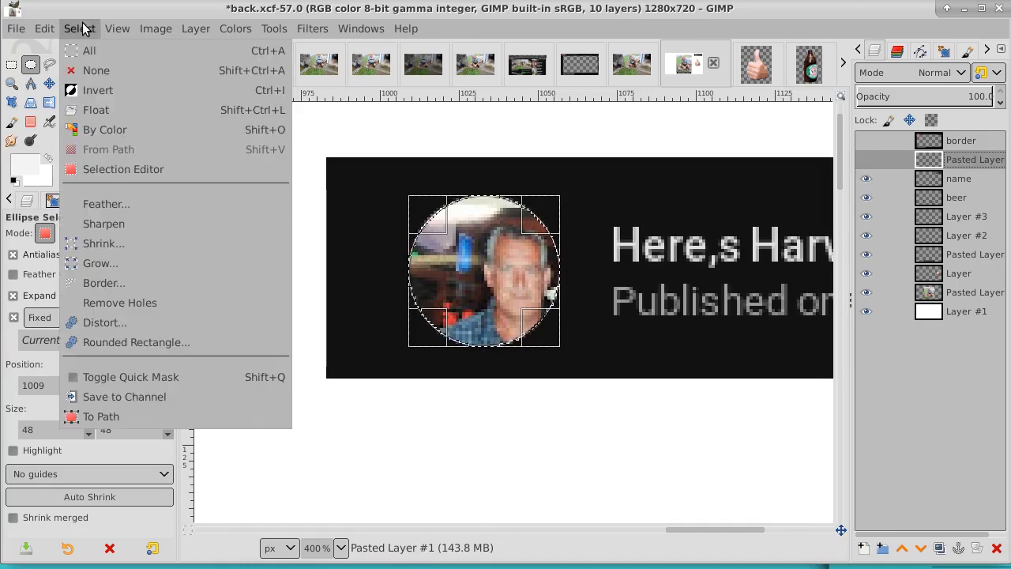
left_click(96, 71)
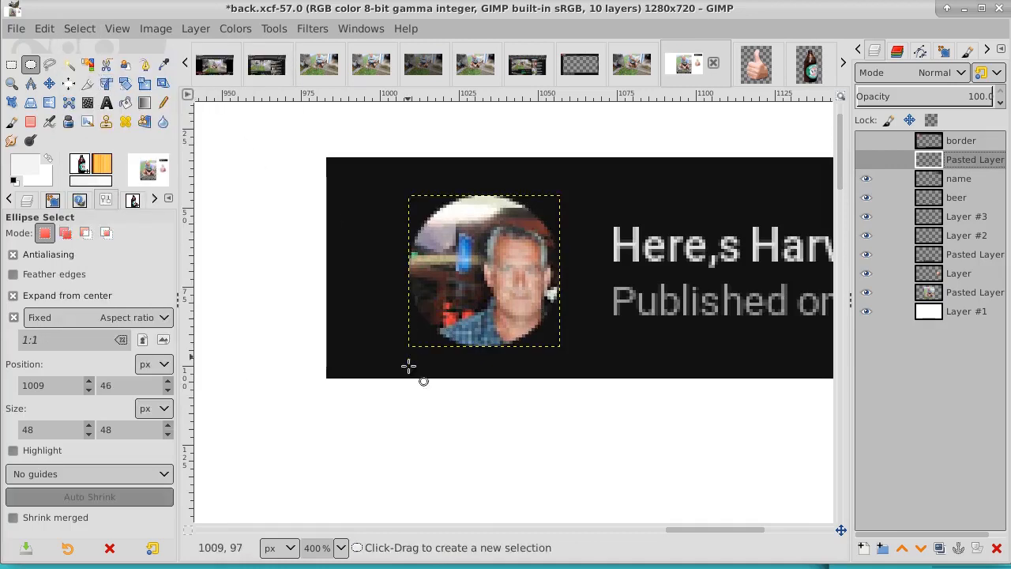
Invert the colors of the name layer
left_click_drag(711, 534, 763, 534)
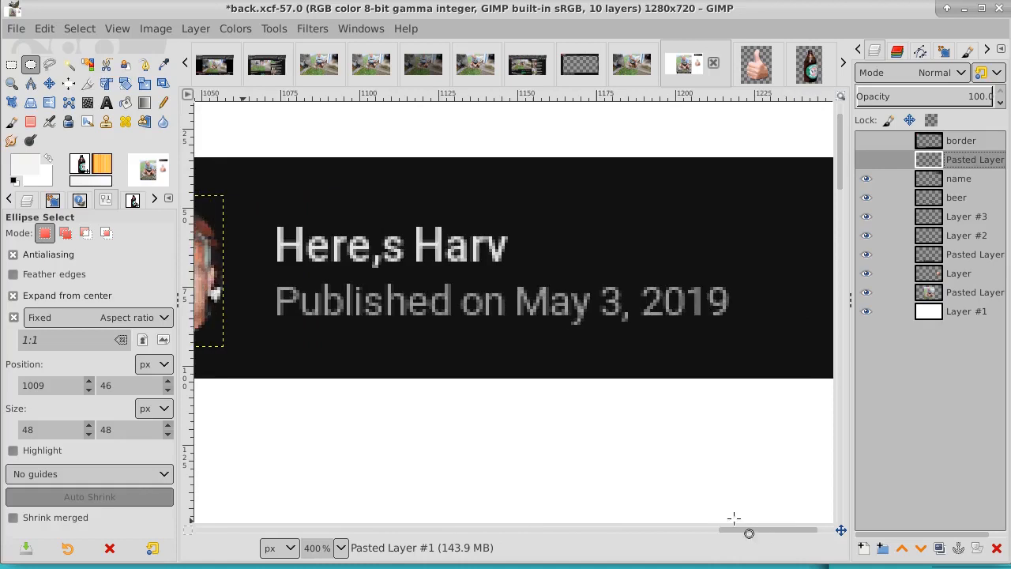
left_click(11, 83)
left_click(442, 222)
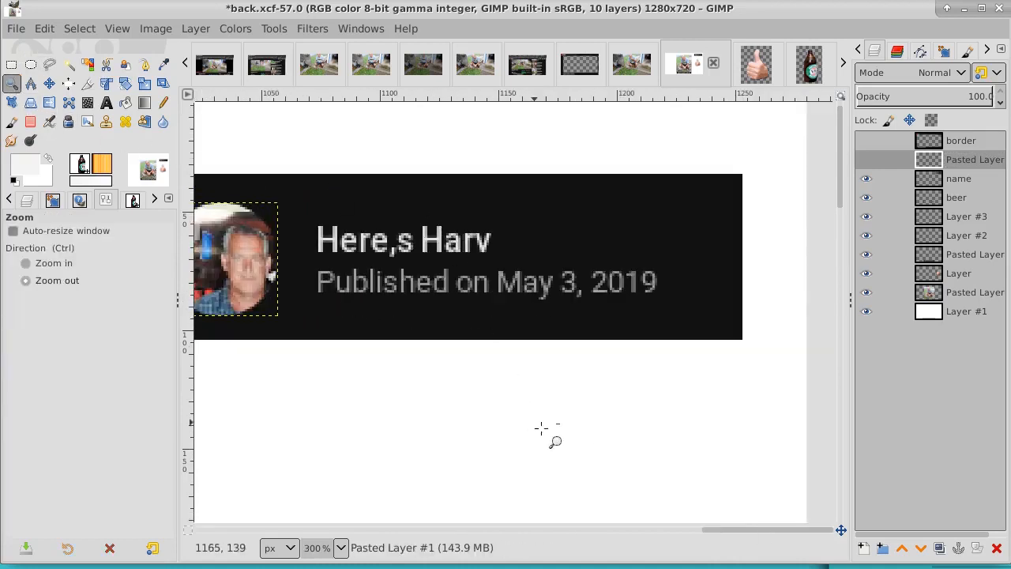
left_click_drag(744, 527, 705, 528)
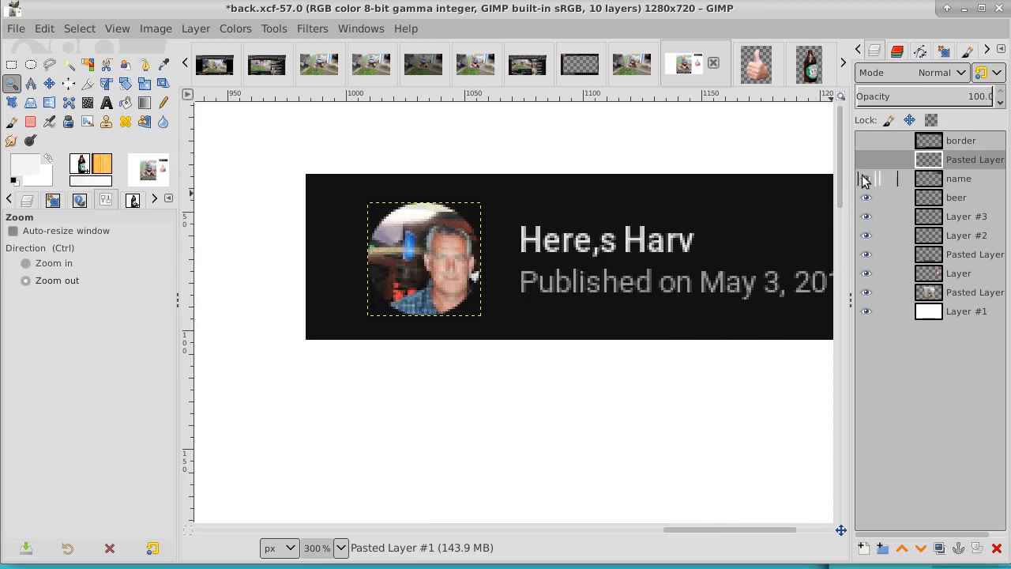
left_click(953, 180)
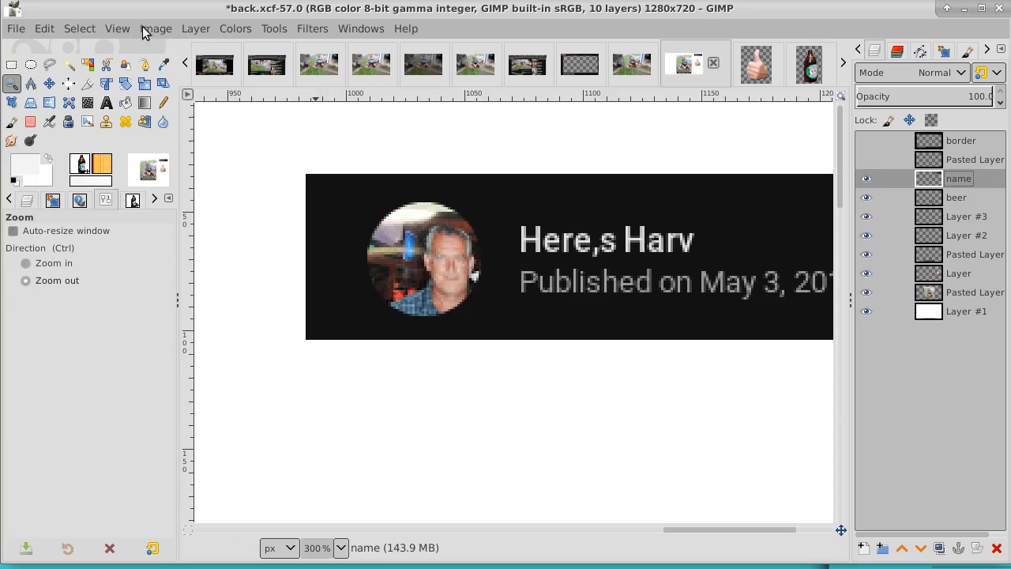
left_click(236, 30)
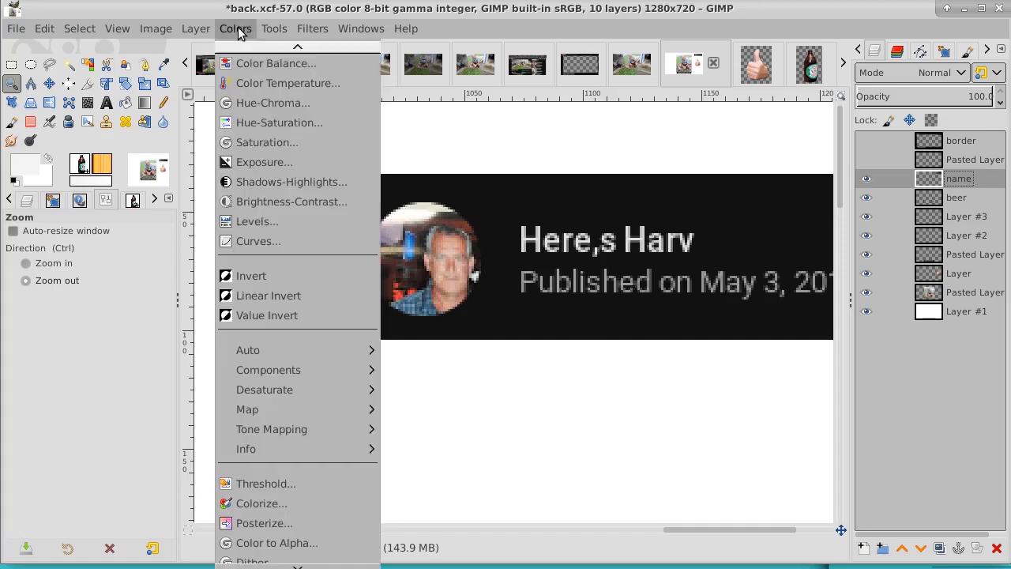
left_click(244, 277)
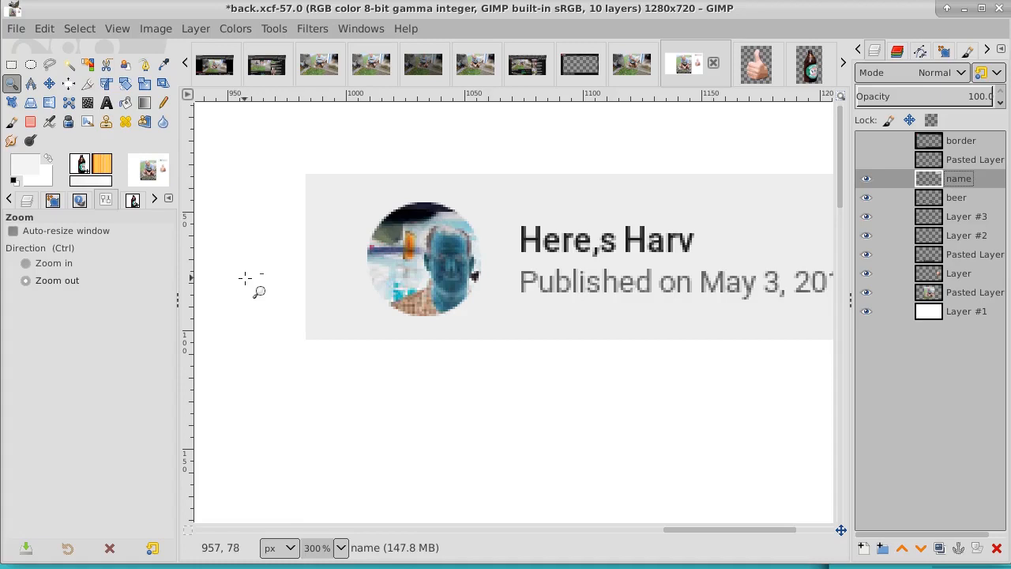
Show the pasted profile picture layer and merge it down onto the name layer
left_click(866, 160)
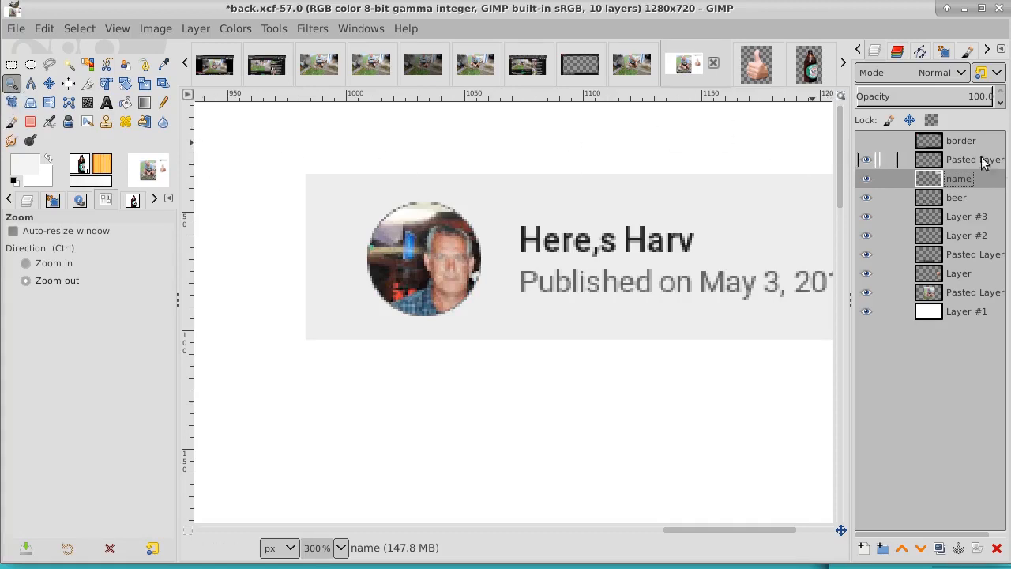
right_click(956, 159)
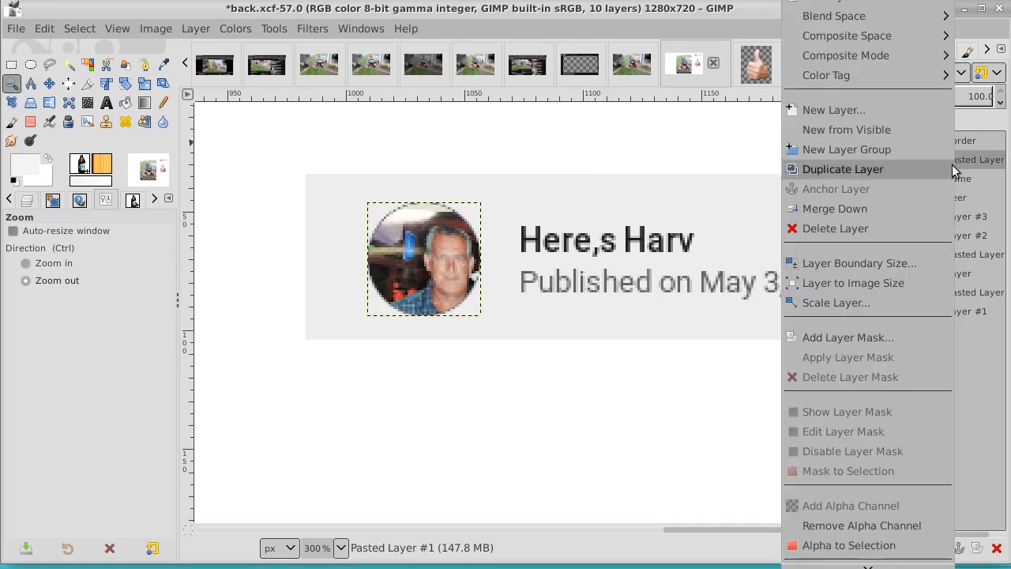
left_click(915, 208)
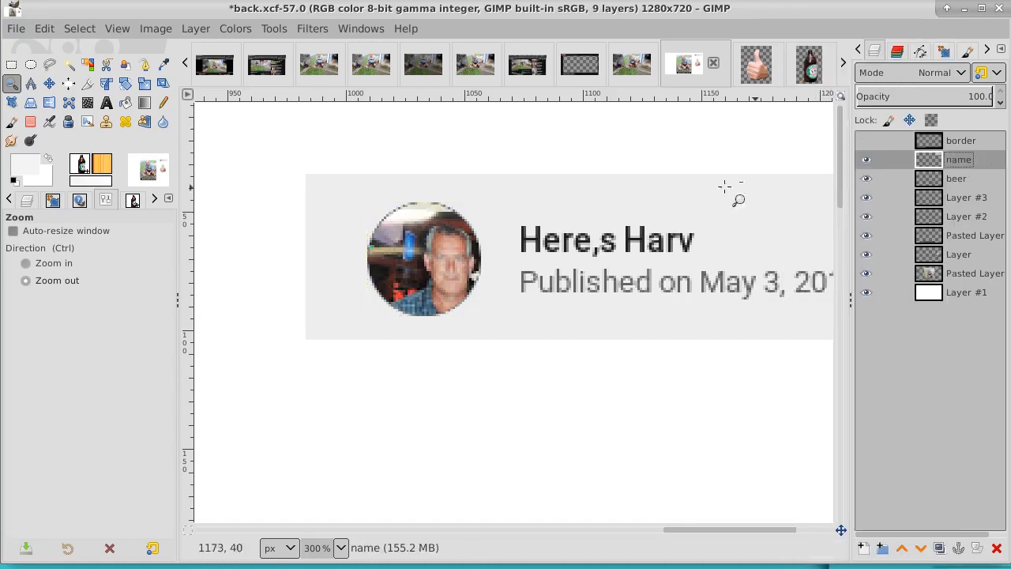
left_click(458, 383)
left_click(456, 381)
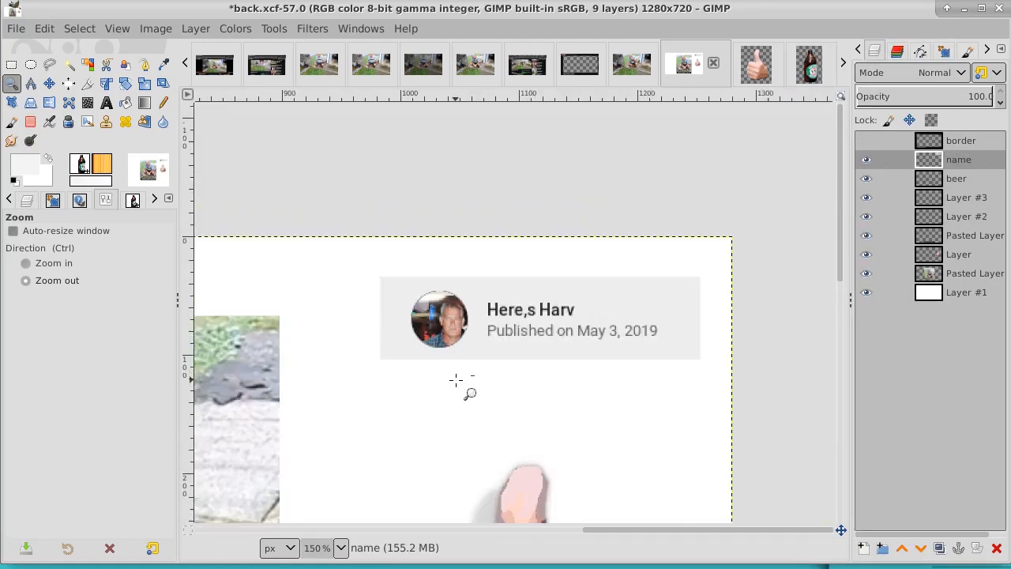
Show the border layer, raise the name layer above it, and make the border layer active
left_click(866, 140)
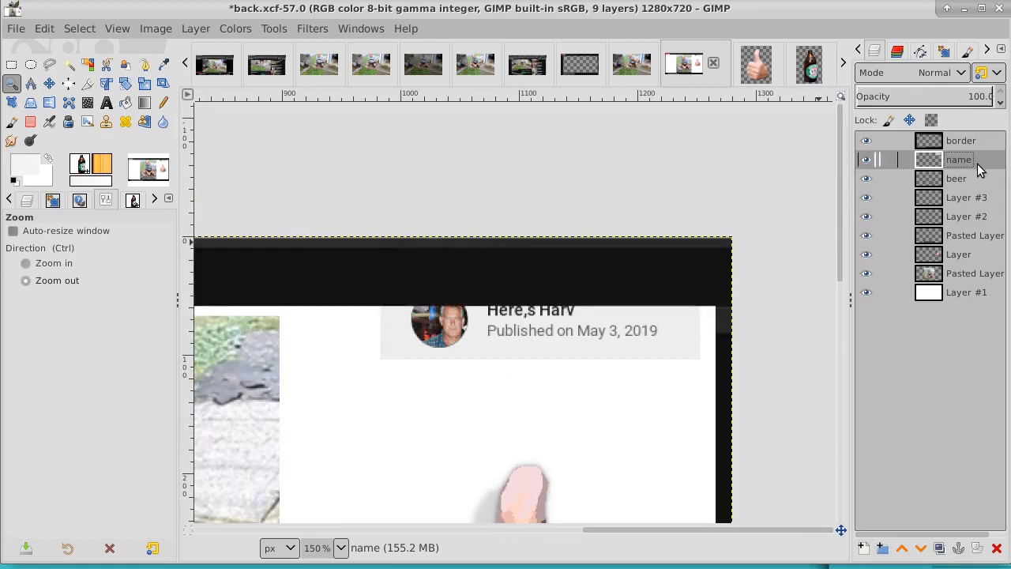
left_click(902, 548)
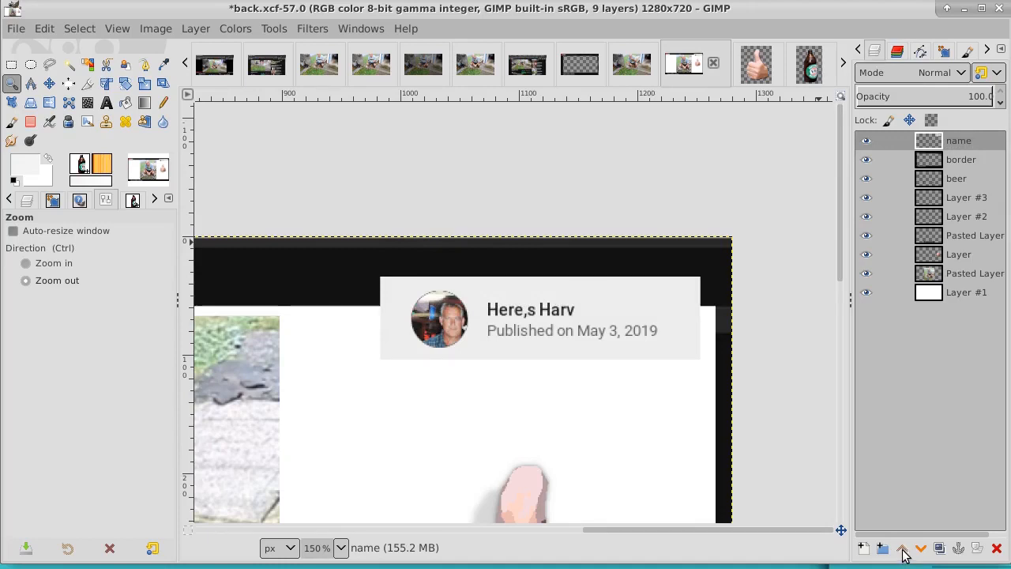
left_click(957, 158)
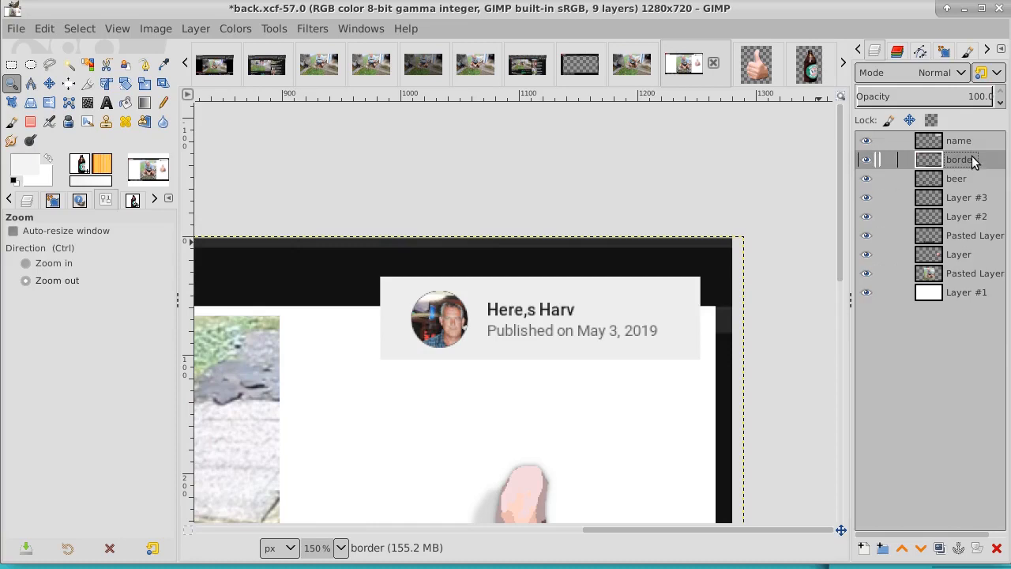
Resize the border layer and the name layer to the image size
right_click(973, 162)
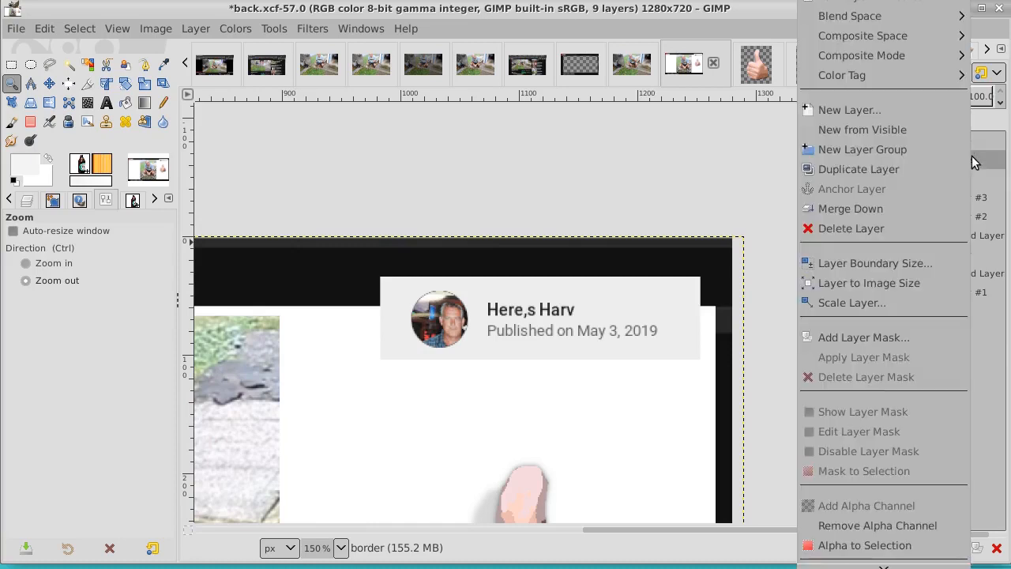
left_click(916, 277)
left_click(964, 141)
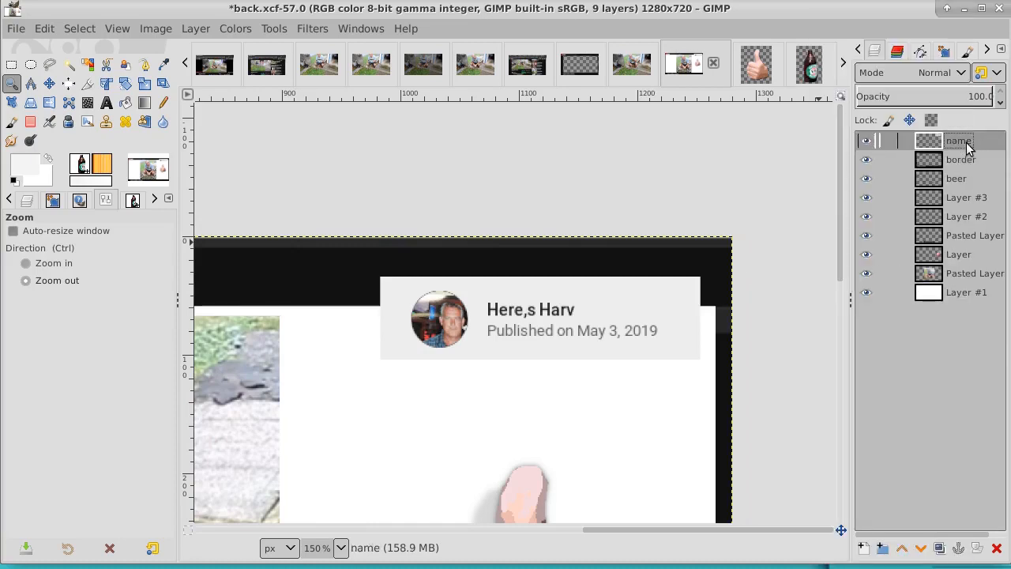
right_click(965, 140)
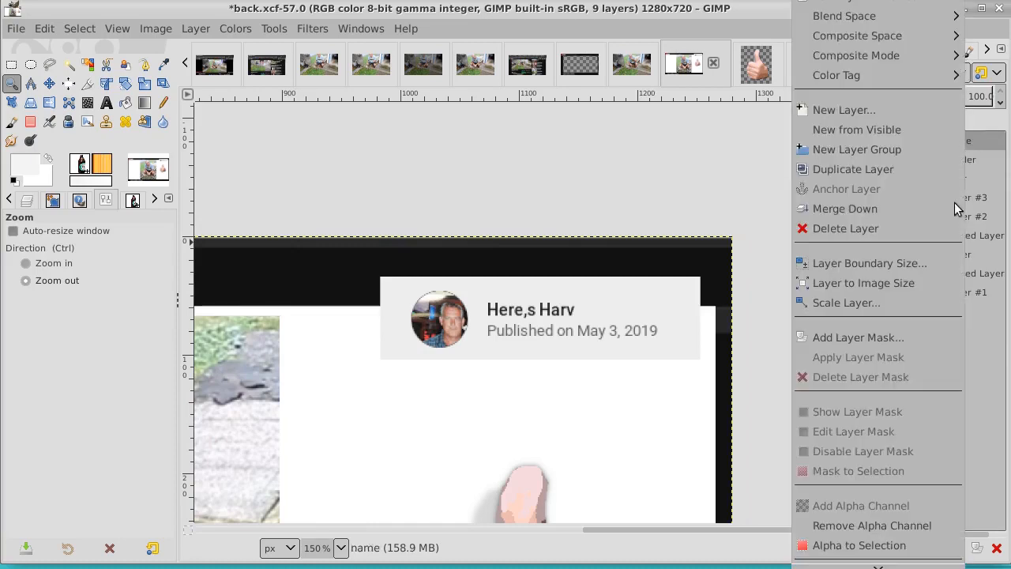
left_click(929, 281)
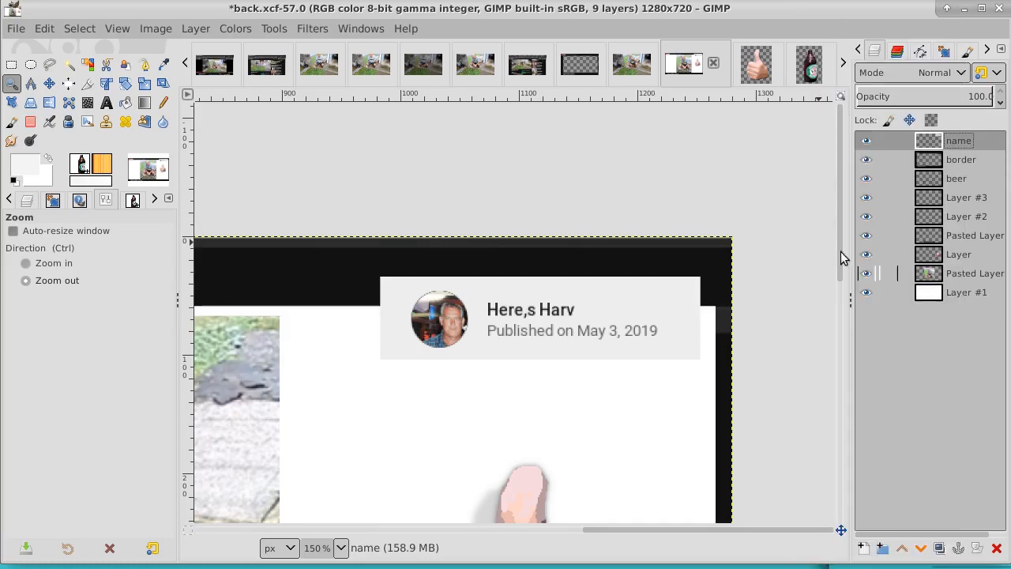
Fuzzy-select the transparent area around the name card on the name layer and invert the selection
left_click(68, 64)
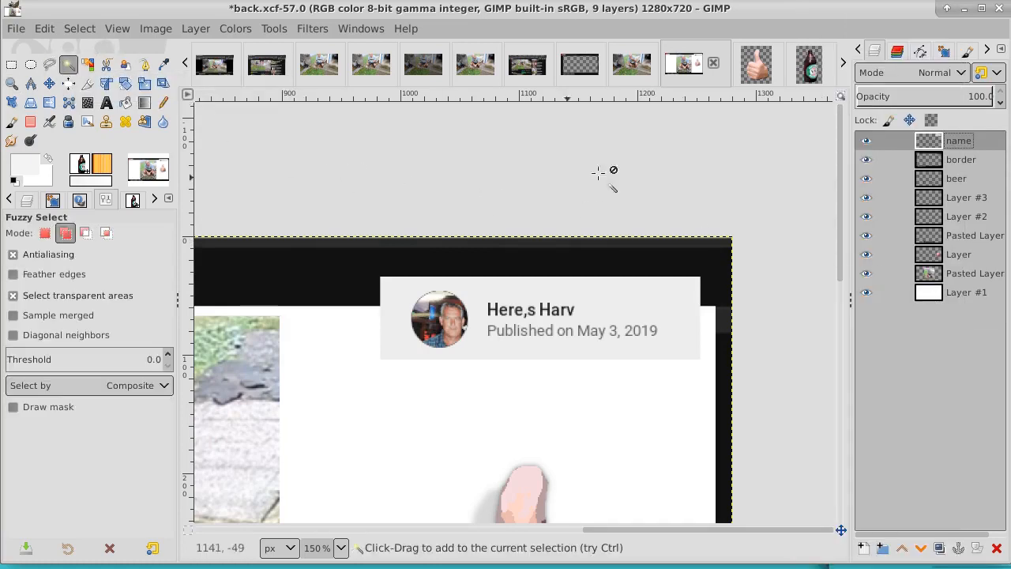
left_click(867, 141)
left_click(866, 141)
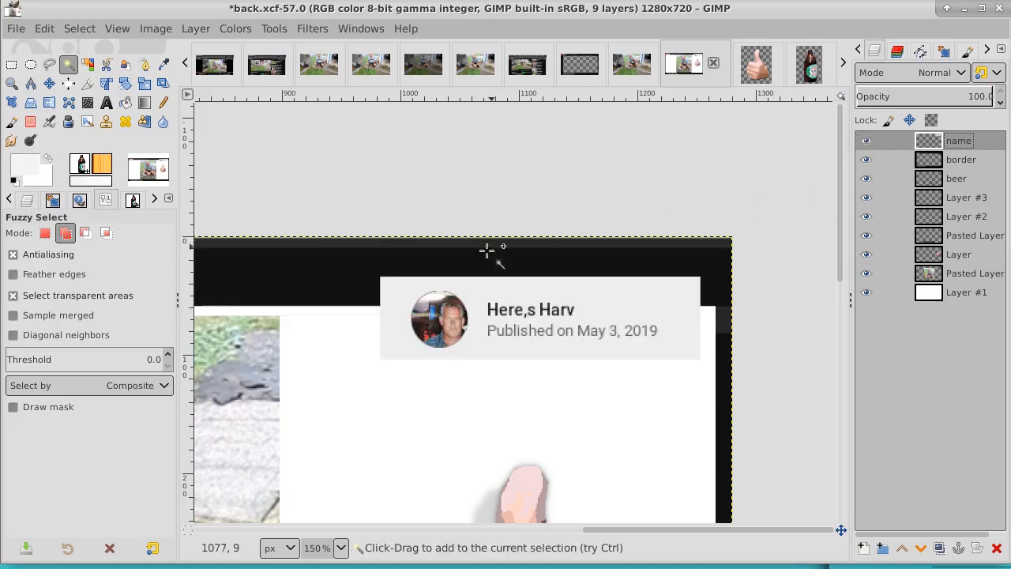
left_click(361, 274)
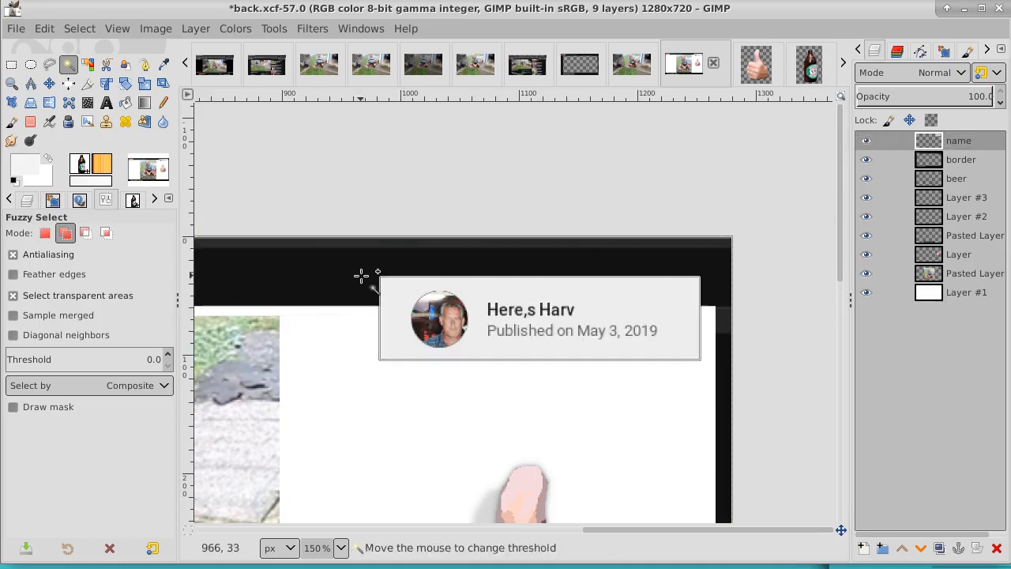
left_click(83, 29)
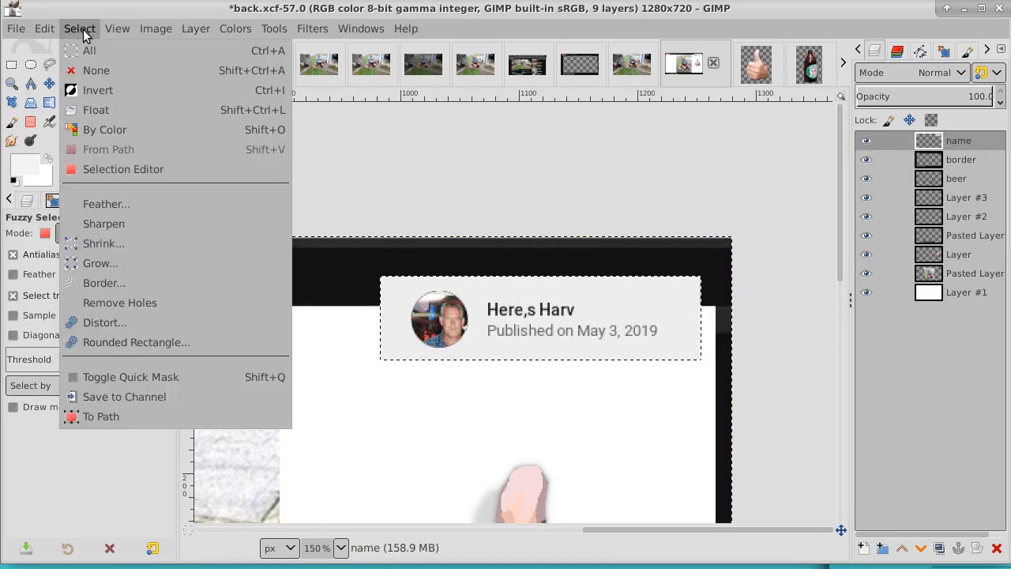
left_click(98, 92)
Grow the selection around the name card by 4 px
left_click(77, 30)
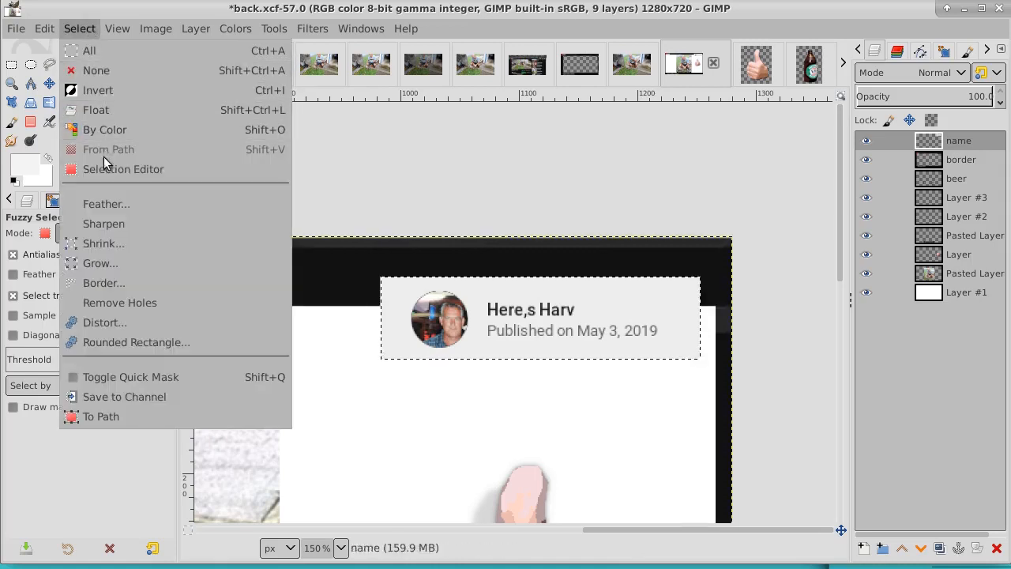
left_click(103, 258)
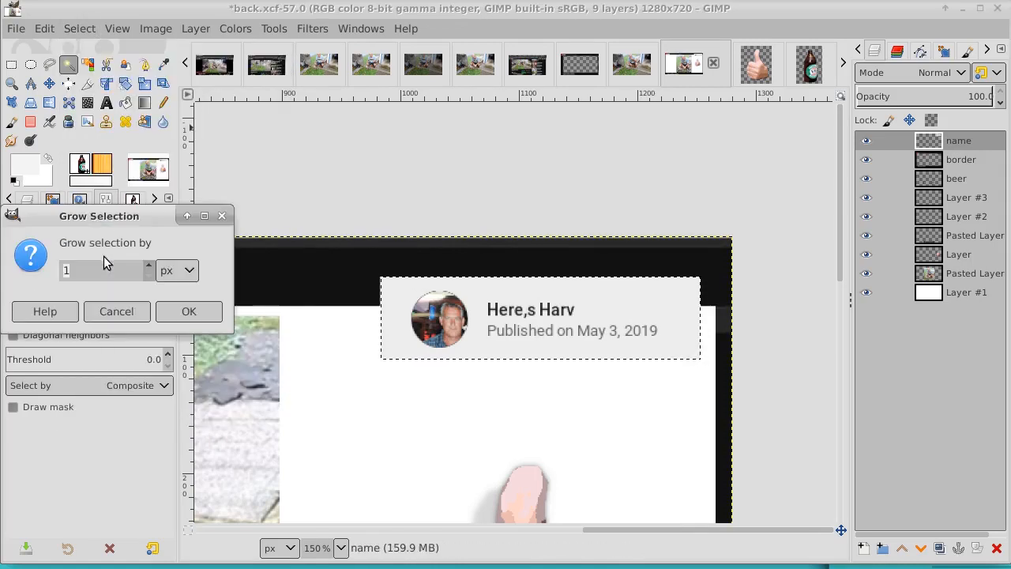
left_click(149, 266)
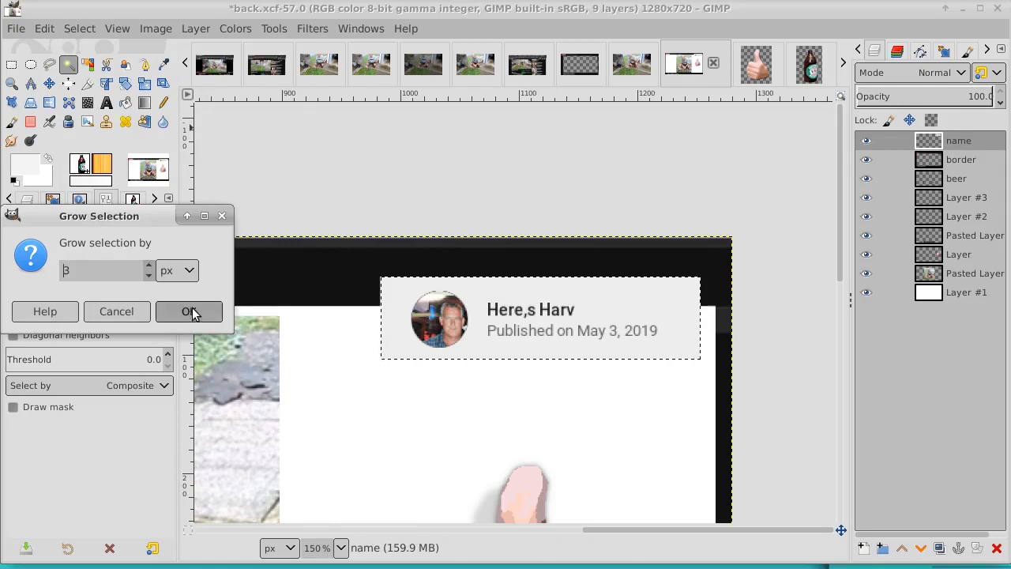
left_click(149, 266)
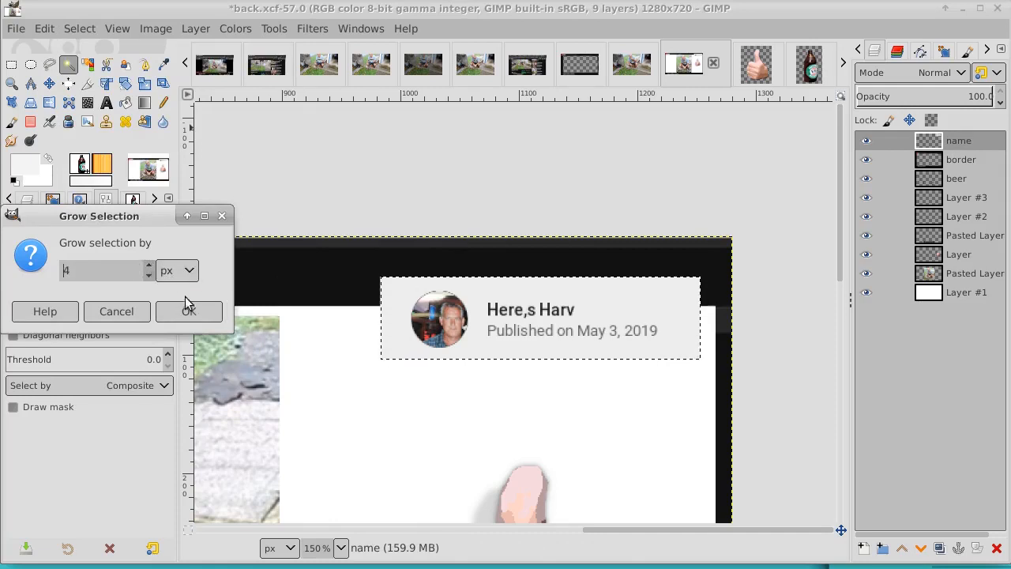
left_click(189, 312)
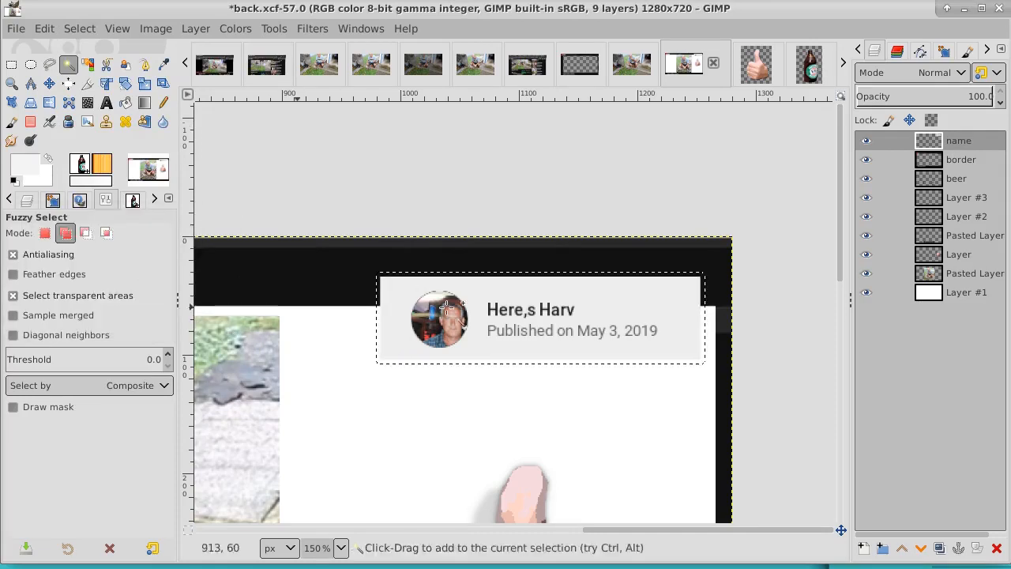
Hide the name layer and bucket-fill the whole selected rectangle on the border layer with the default black foreground color
left_click(977, 162)
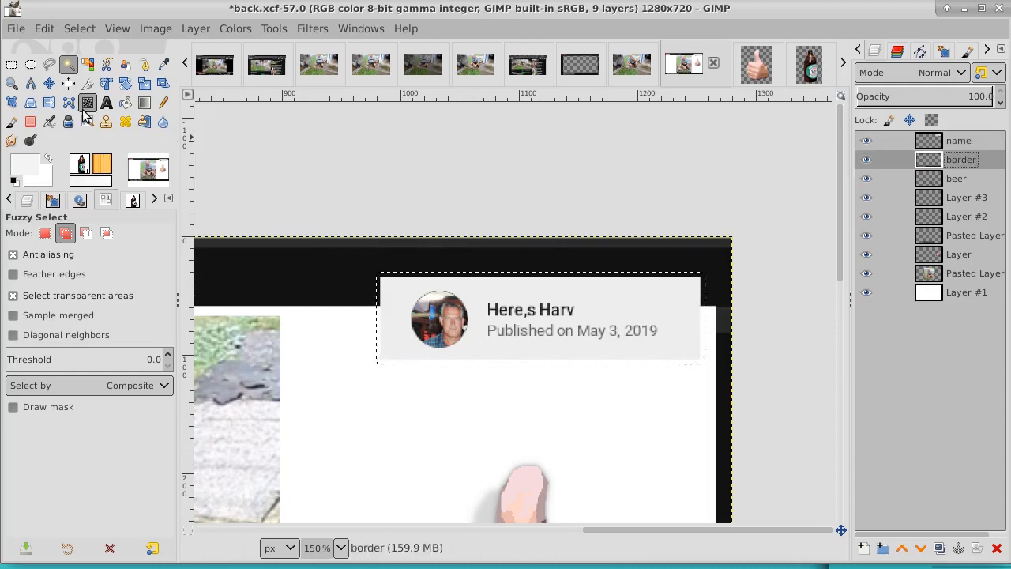
left_click(15, 180)
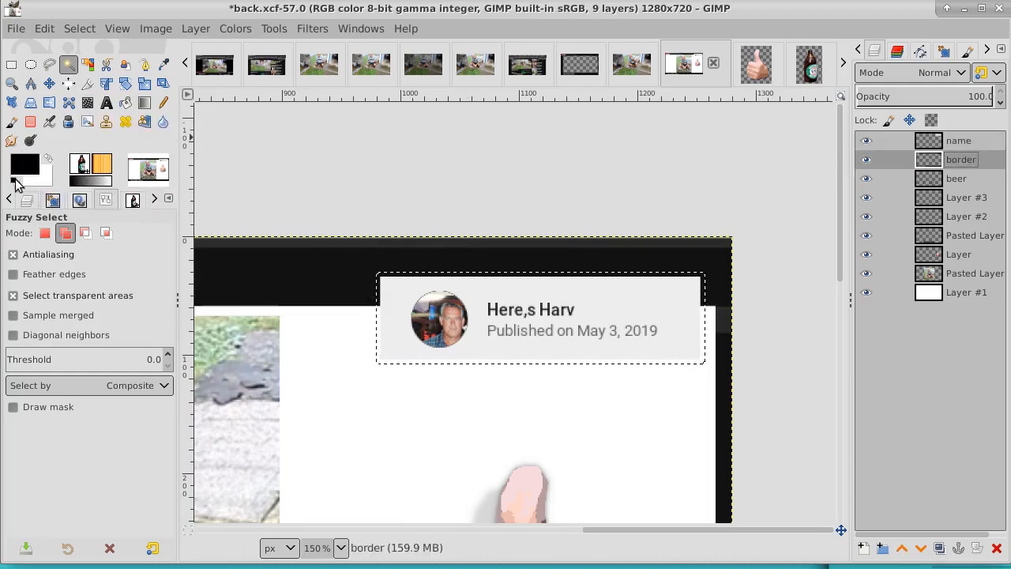
left_click(126, 103)
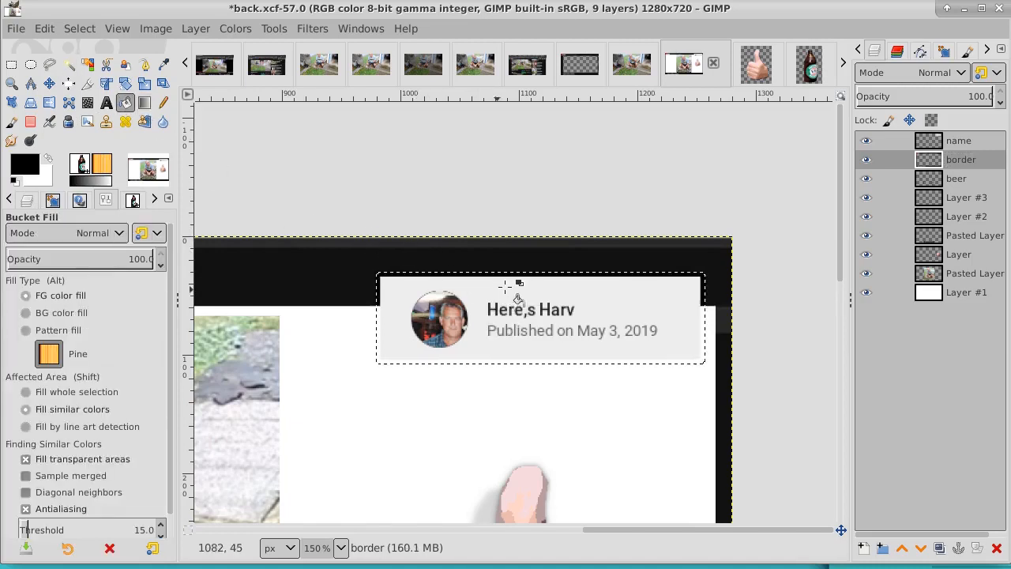
left_click(866, 142)
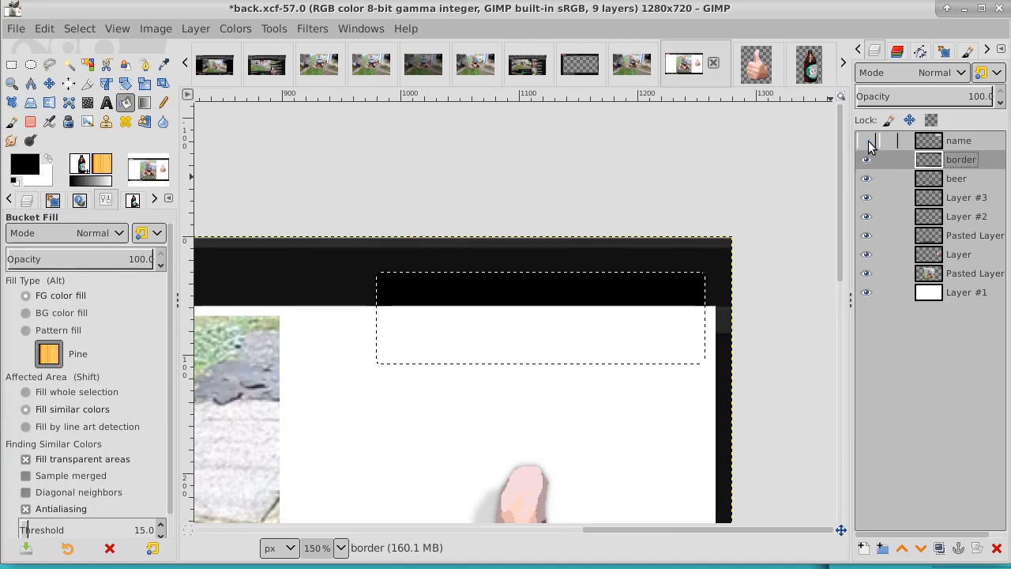
left_click(527, 323)
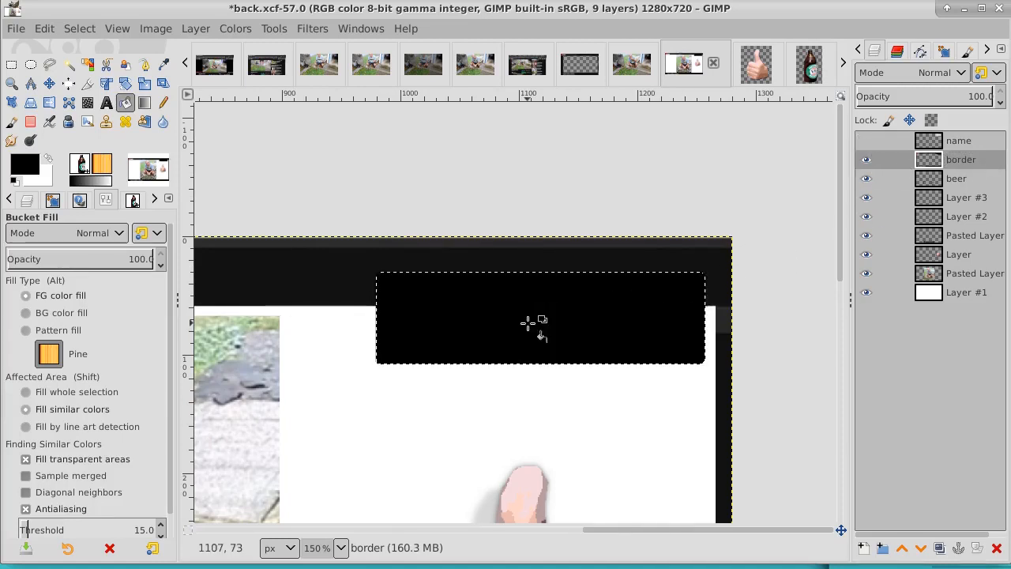
Show the name layer again and clear the selection
left_click(866, 141)
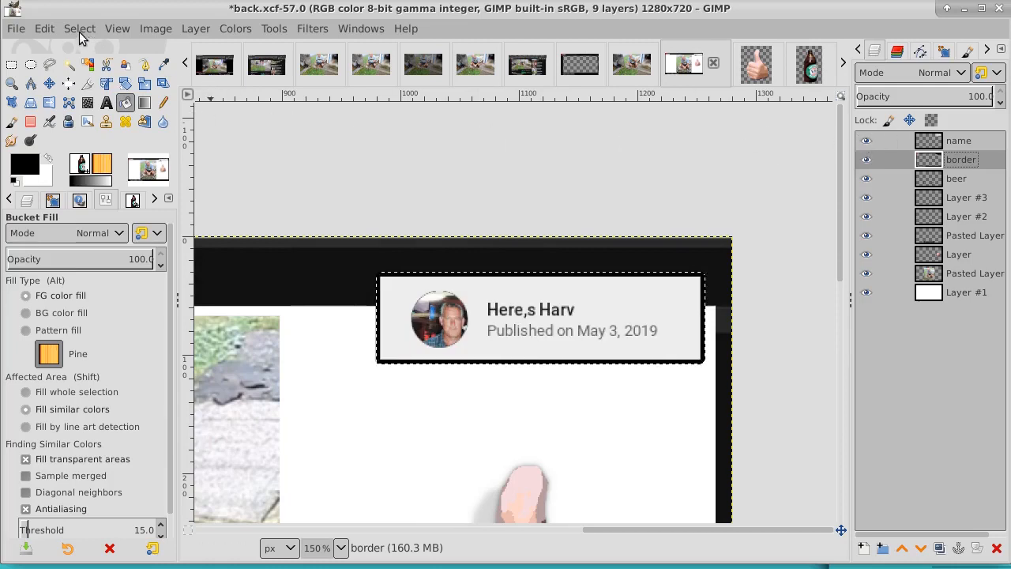
left_click(79, 28)
left_click(89, 70)
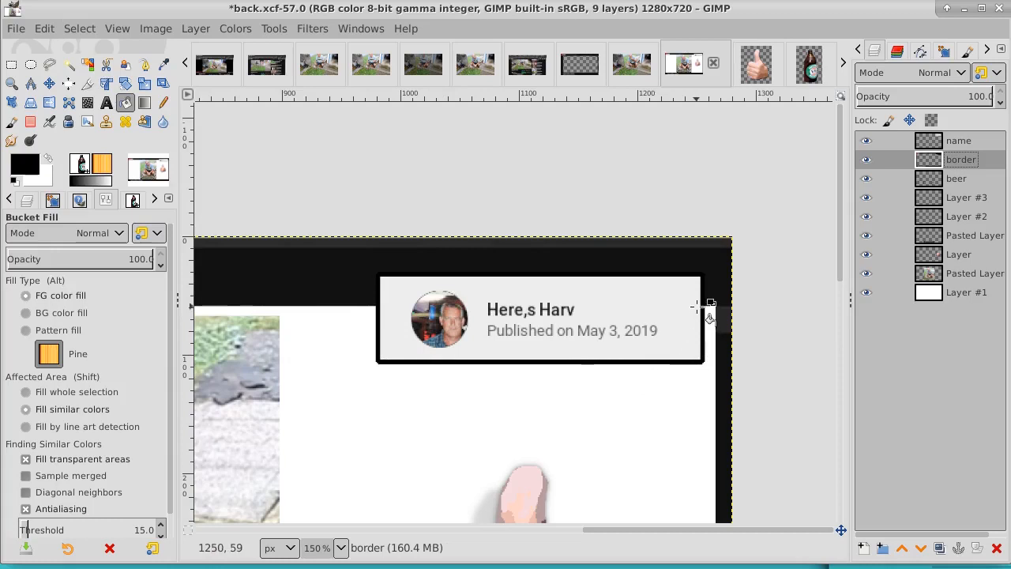
Examine the black-outlined name card within the whole thumbnail at 50% zoom
left_click(9, 84)
left_click(417, 385)
left_click(417, 385)
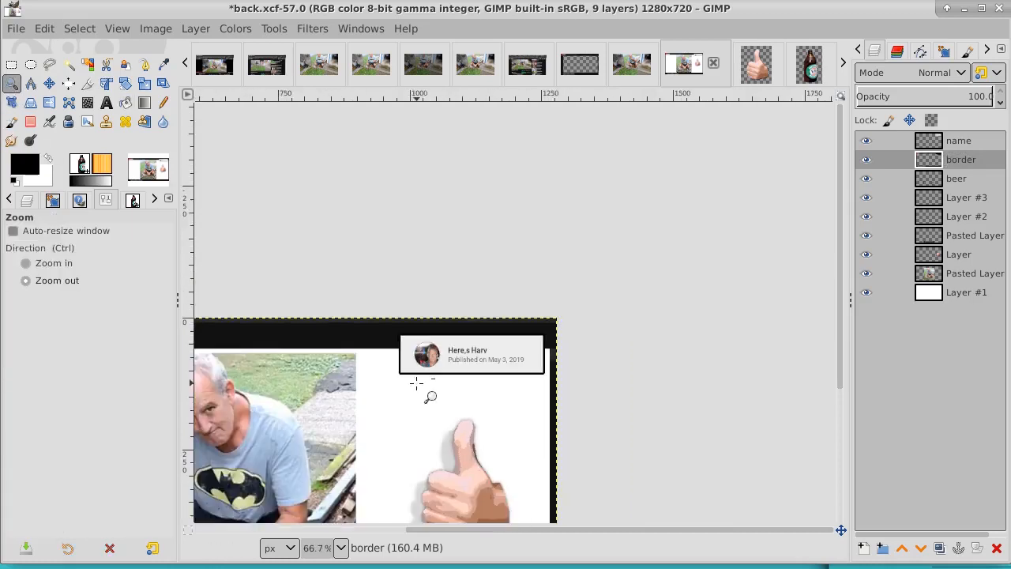
left_click(416, 384)
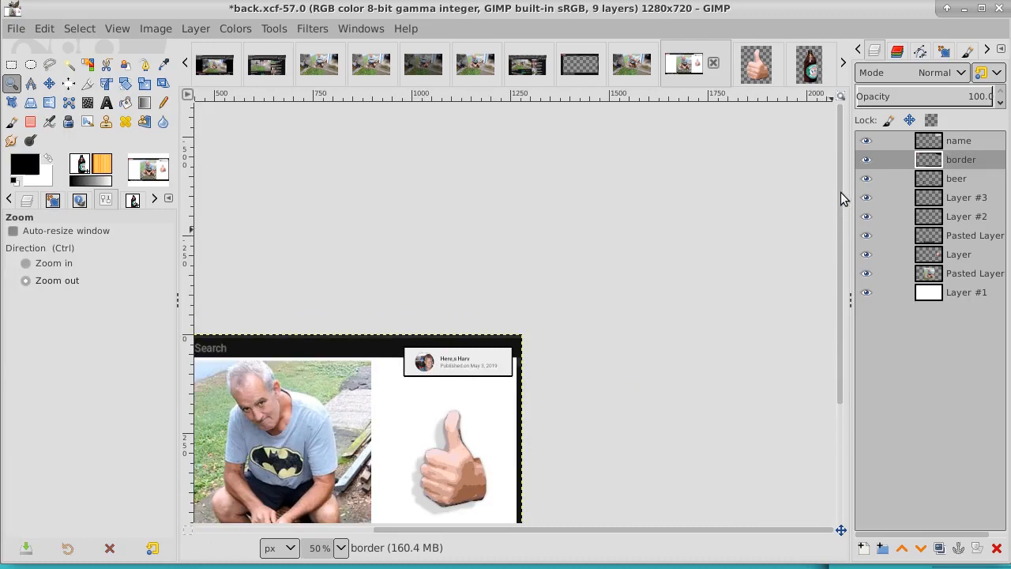
scroll(841, 197, "down", 4)
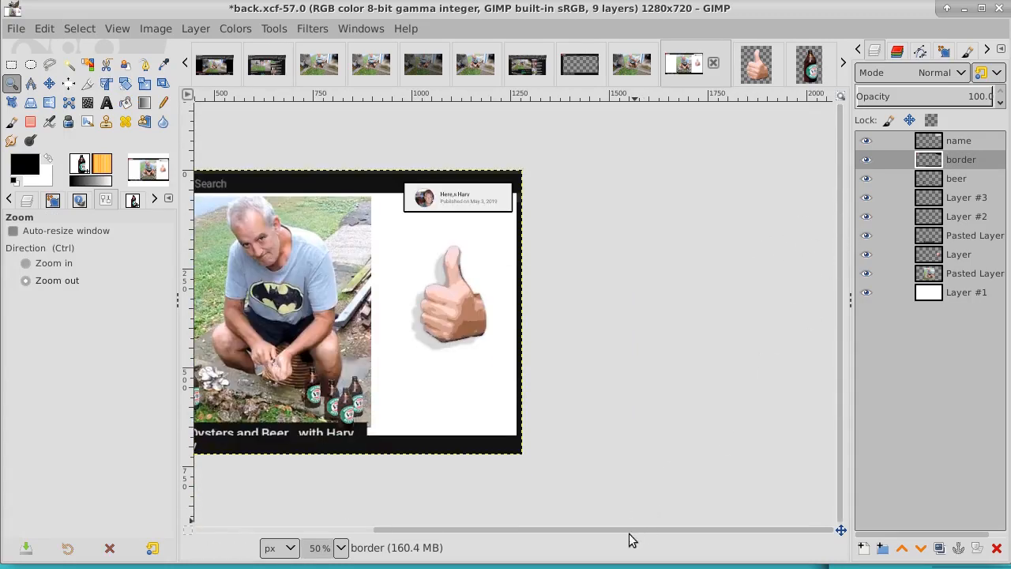
Hide Pasted Layer #2, which holds the duplicate title text beneath the centre photo
left_click_drag(629, 537, 438, 550)
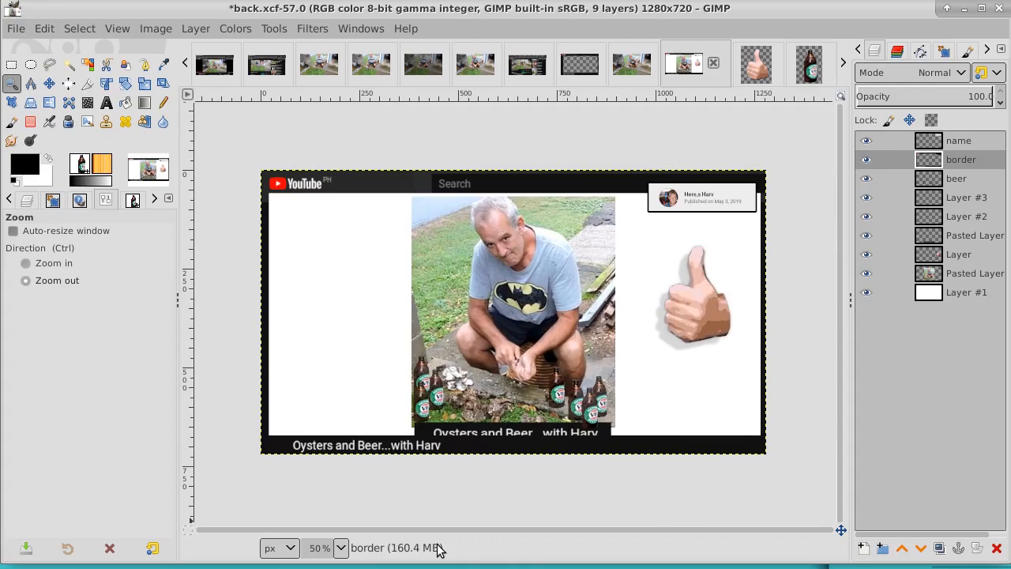
left_click(963, 237)
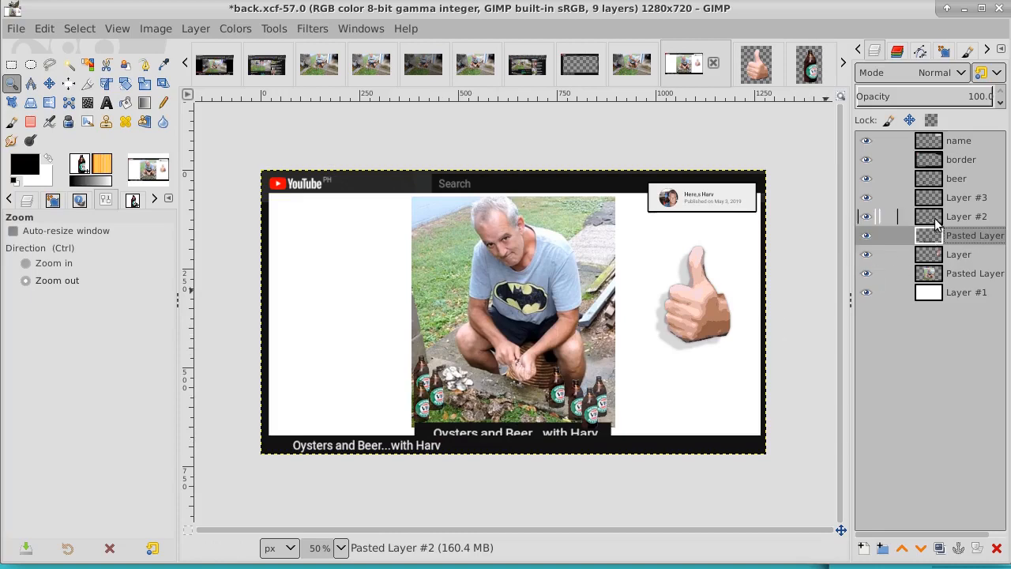
left_click(867, 237)
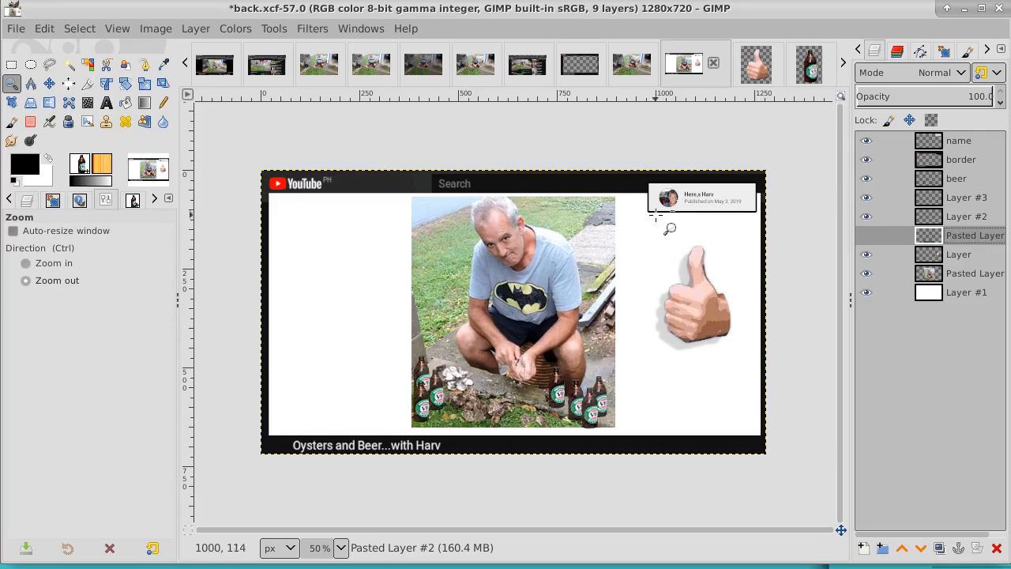
Browse back through the open video captures to the 04-harv.png porch scene
left_click(184, 63)
left_click(184, 63)
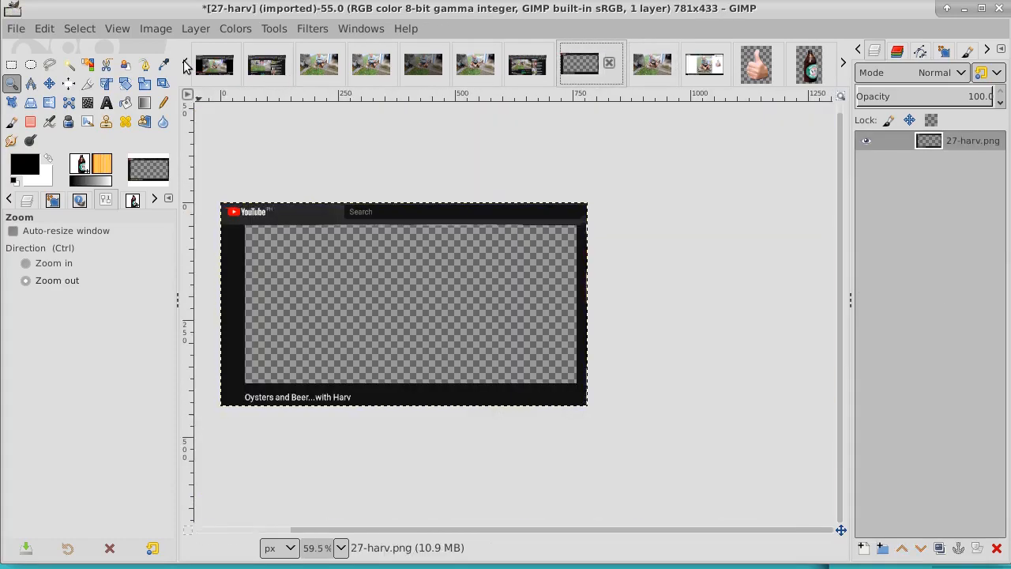
left_click(184, 63)
left_click(184, 64)
left_click(184, 63)
left_click(184, 63)
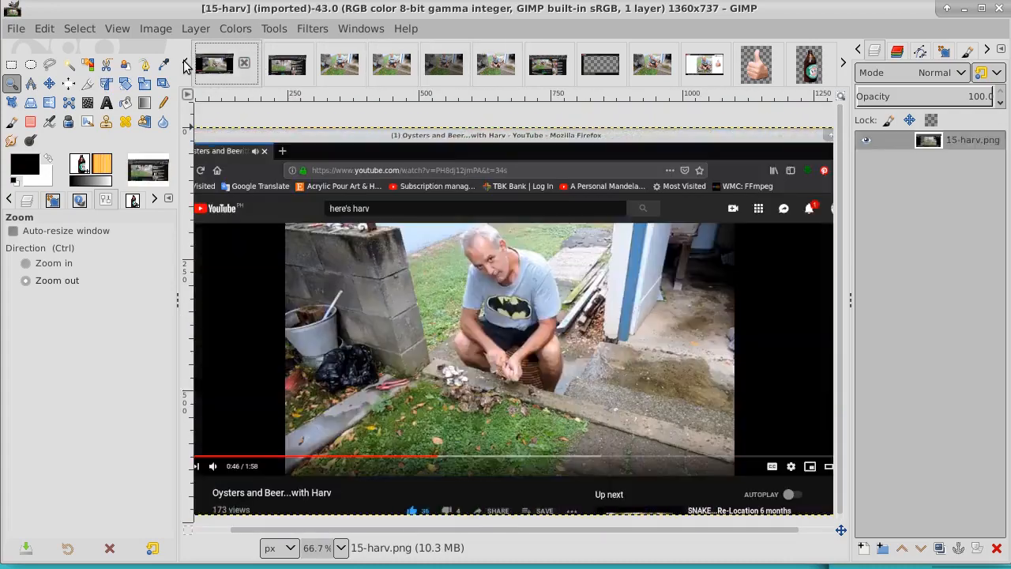
left_click(184, 63)
left_click(184, 63)
left_click(184, 63)
left_click(184, 63)
left_click(184, 63)
left_click(184, 64)
left_click(184, 63)
left_click(184, 64)
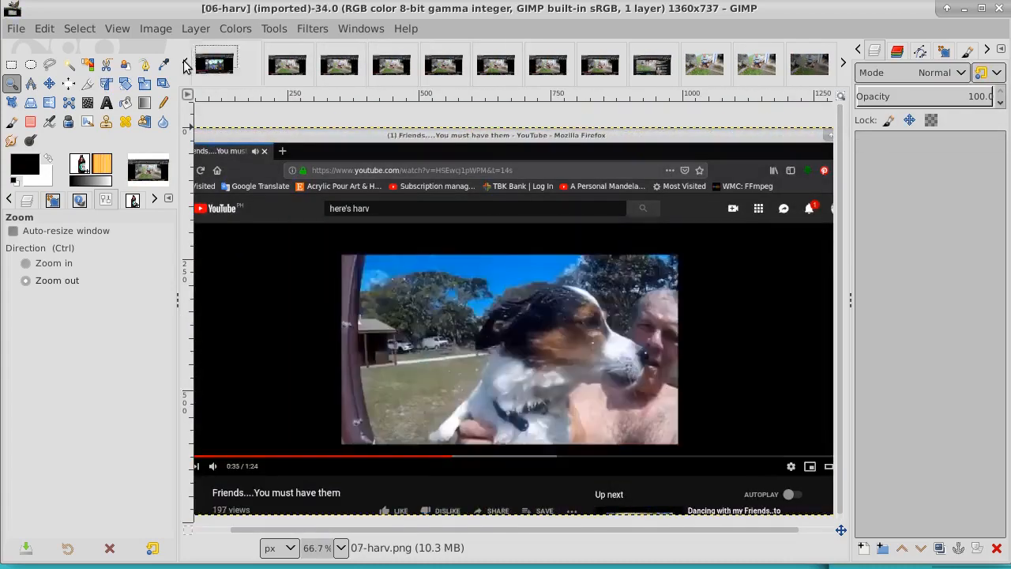
left_click(184, 63)
left_click(184, 64)
left_click(184, 63)
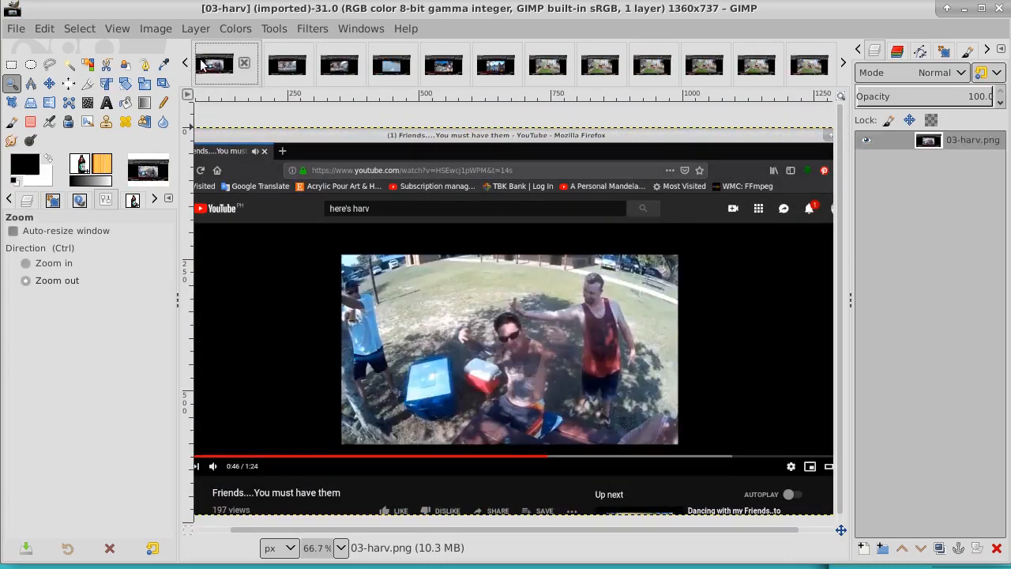
left_click(840, 66)
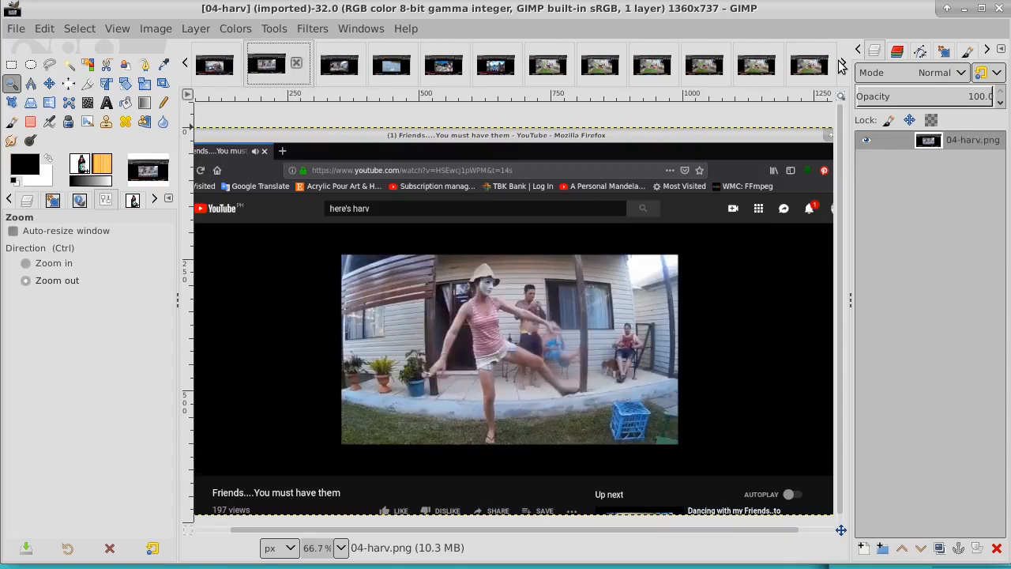
Copy a rectangular area of about 506 × 363 px around the woman on the porch in 04-harv.png
left_click(11, 66)
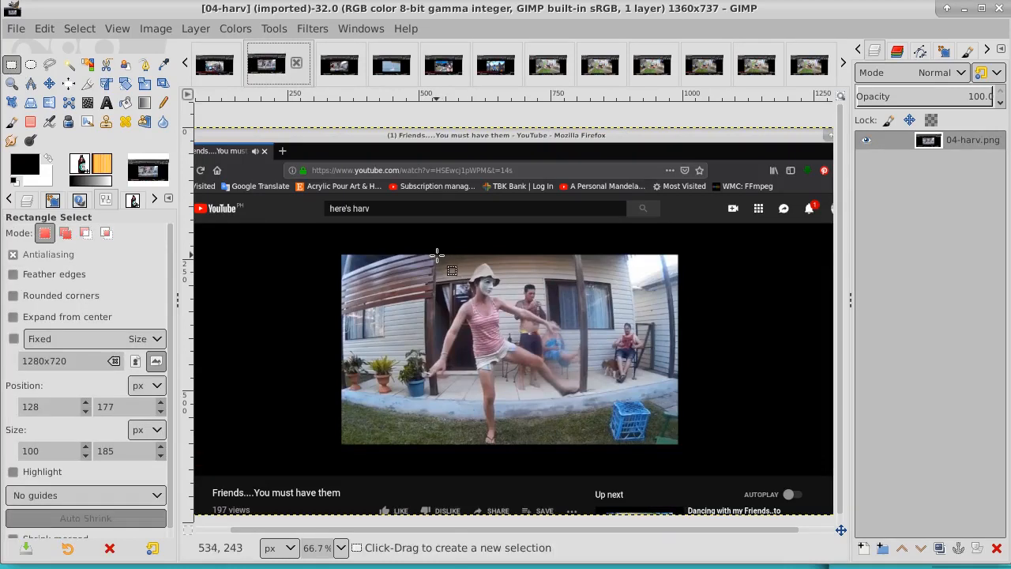
left_click_drag(437, 255, 678, 441)
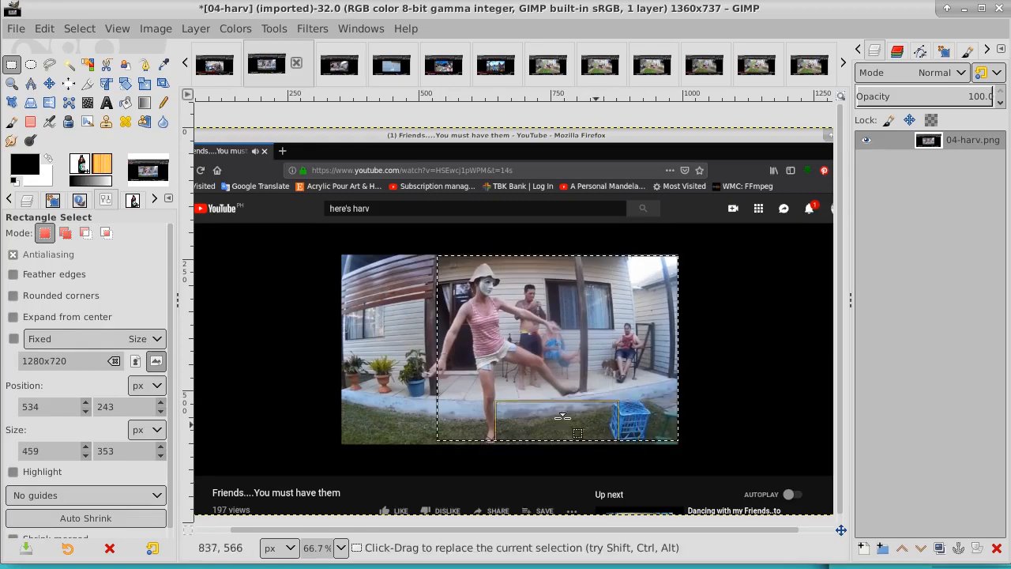
left_click_drag(435, 342, 417, 345)
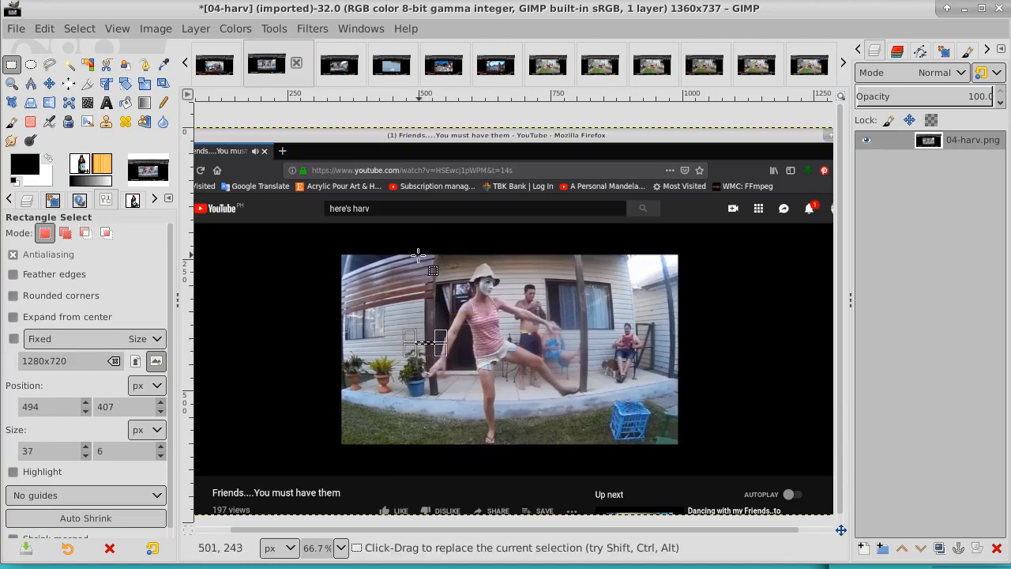
left_click_drag(413, 254, 676, 444)
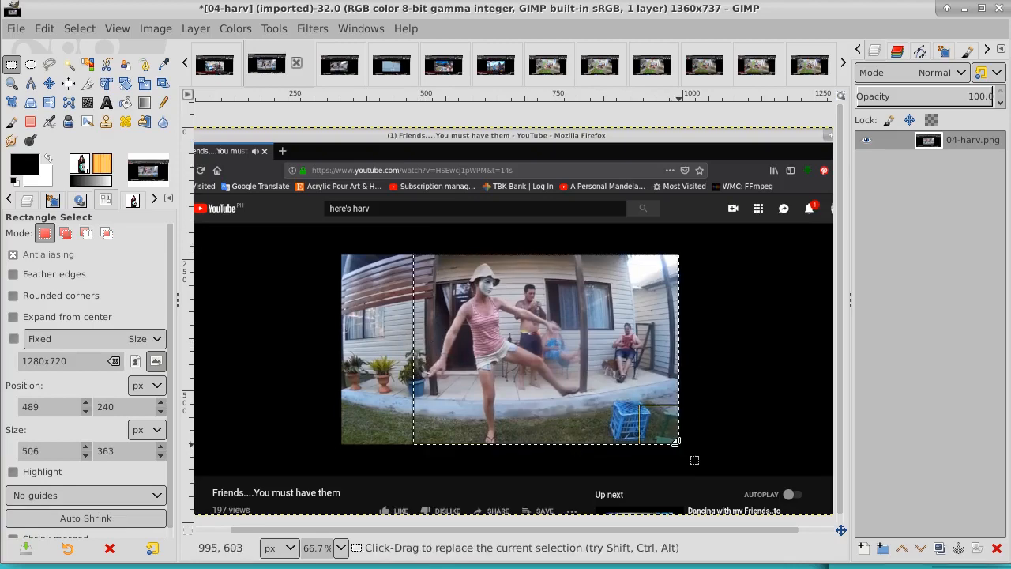
left_click(45, 29)
left_click(77, 158)
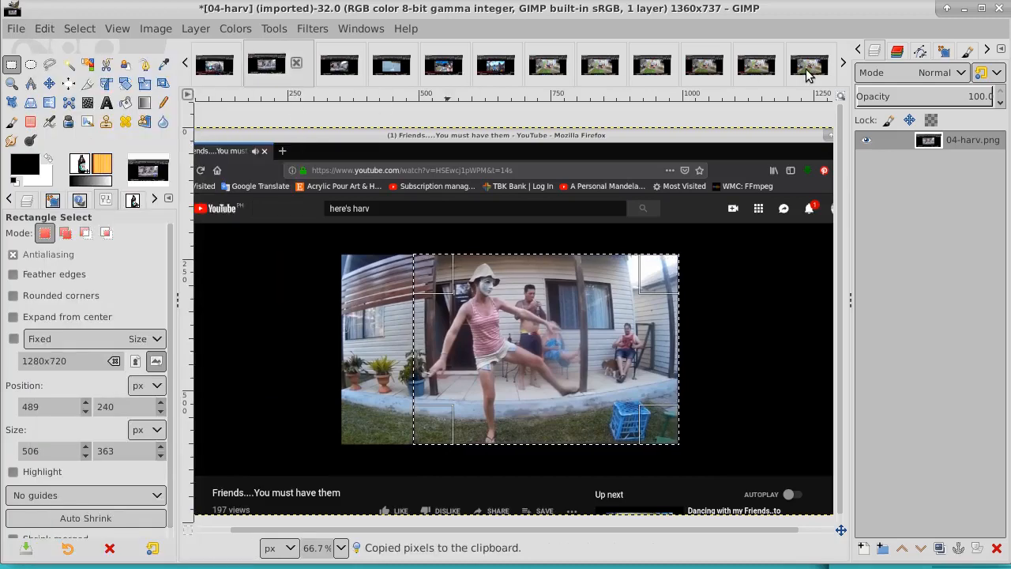
Paste the copied porch area into the back.xcf composition as a new layer
left_click(843, 63)
left_click(842, 63)
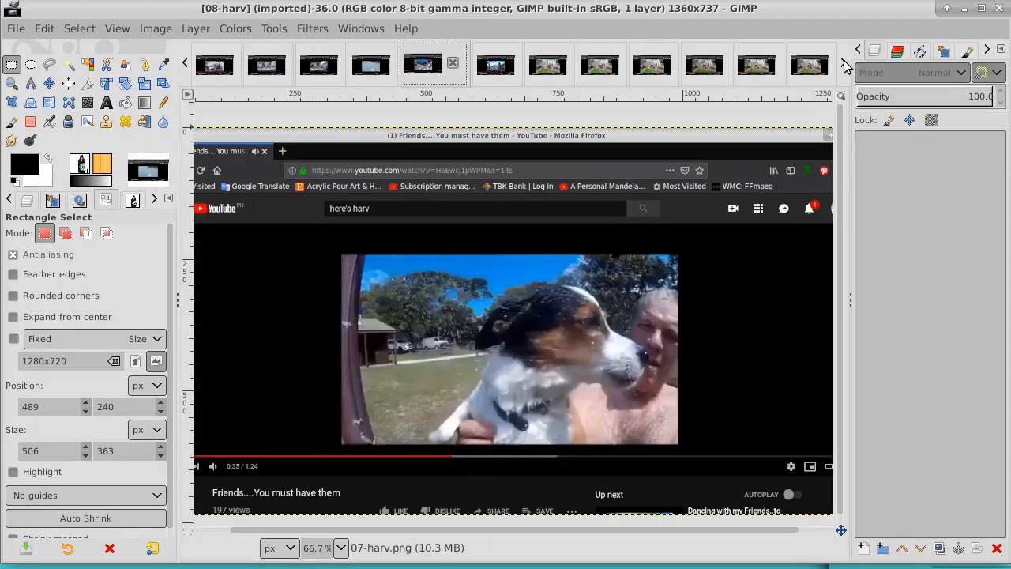
left_click(843, 63)
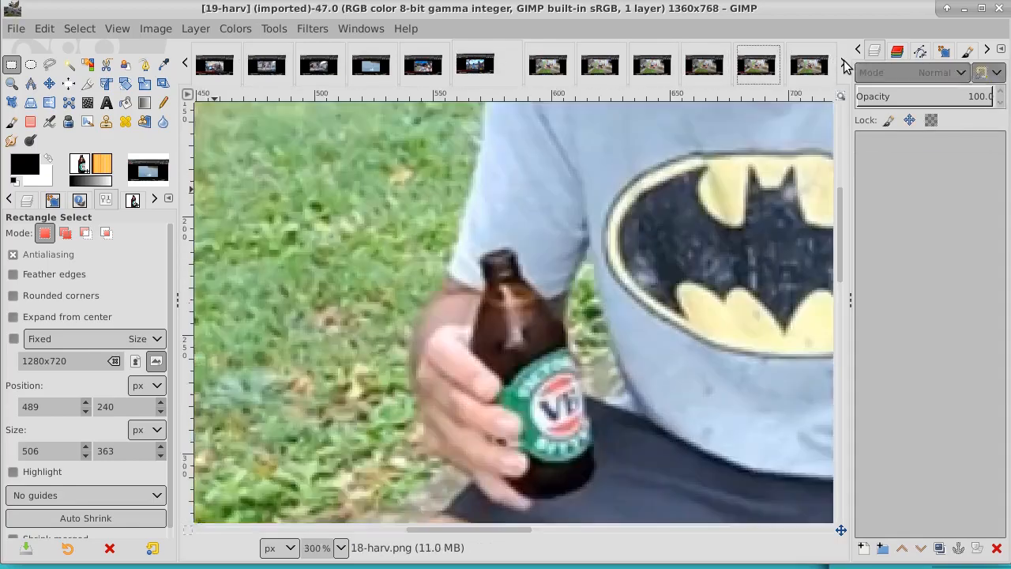
left_click(842, 63)
left_click(842, 63)
left_click(842, 63)
left_click(844, 65)
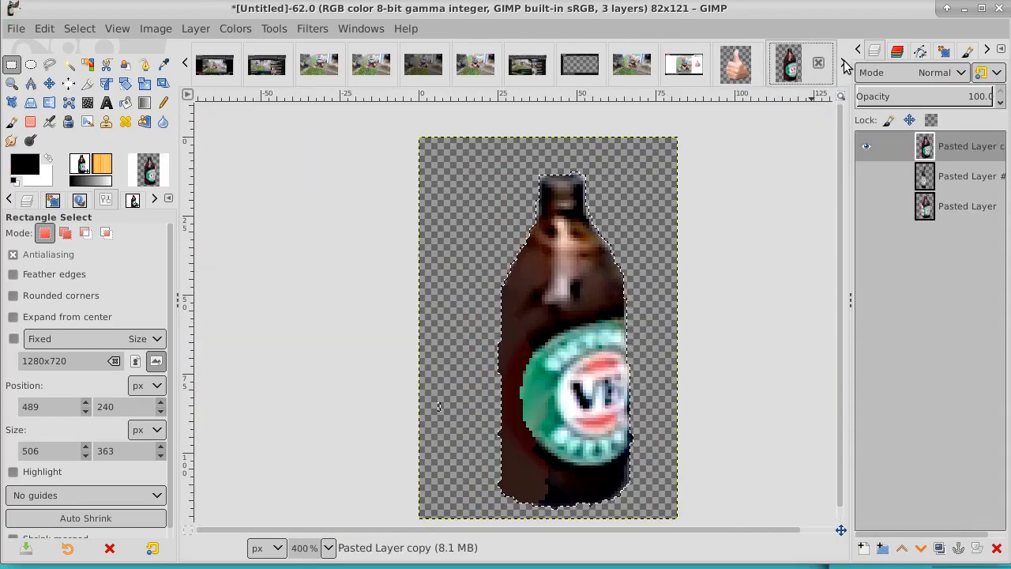
left_click(685, 68)
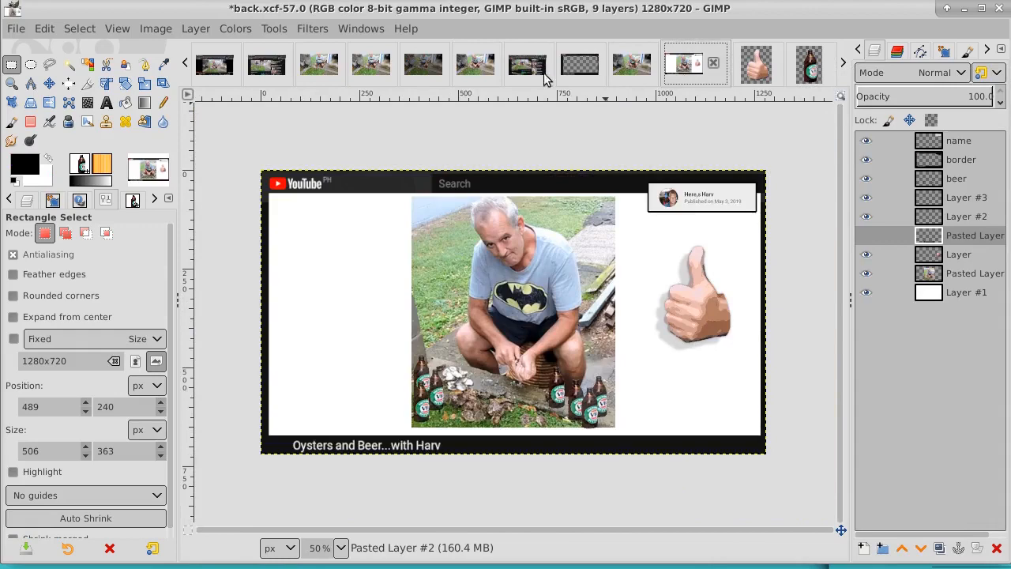
left_click(44, 29)
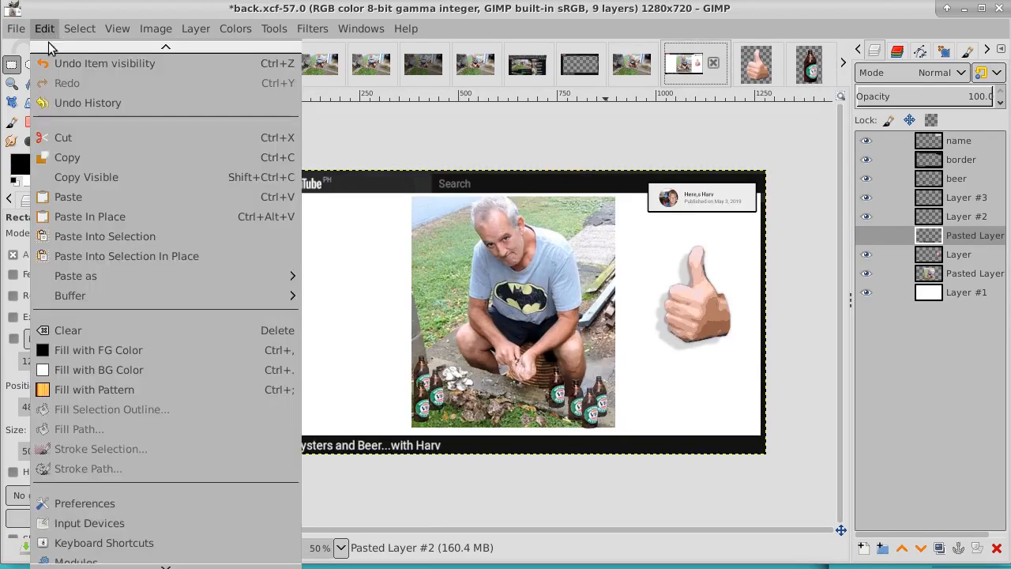
mouse_move(122, 278)
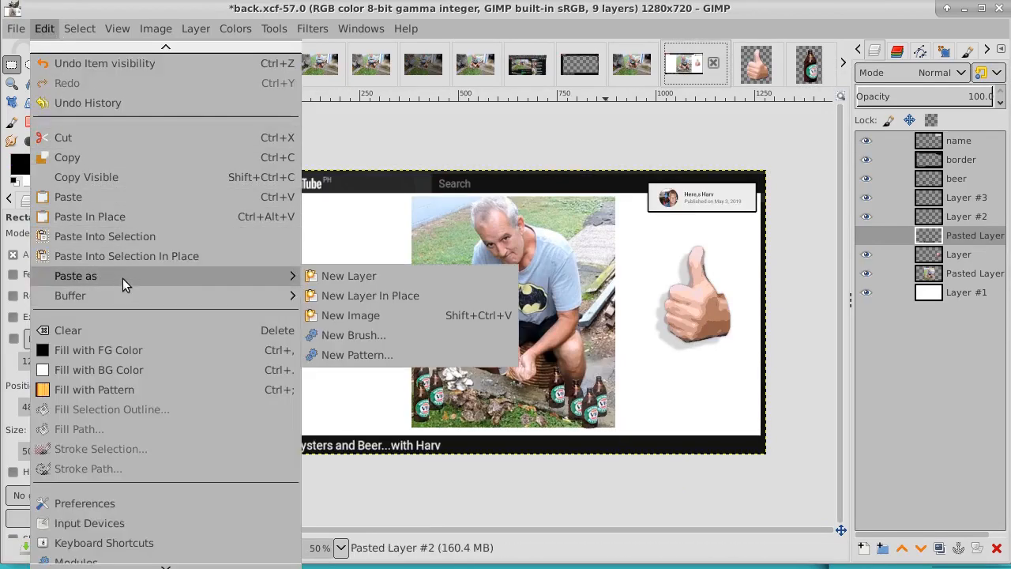
left_click(362, 280)
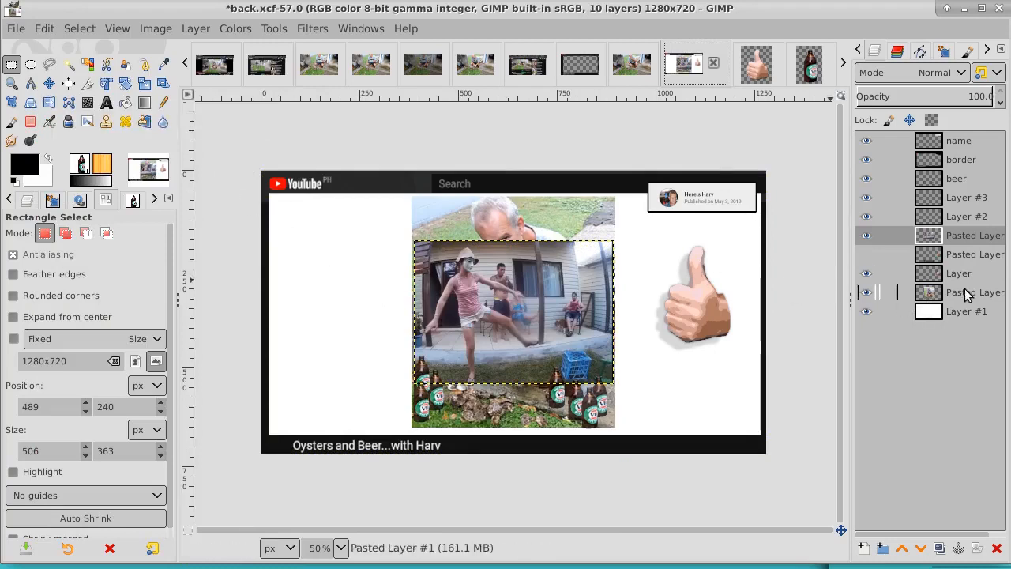
Lower the pasted porch layer beneath the centre photo layer and move it to the white area at the canvas's upper left
left_click(921, 548)
left_click(920, 547)
left_click(921, 548)
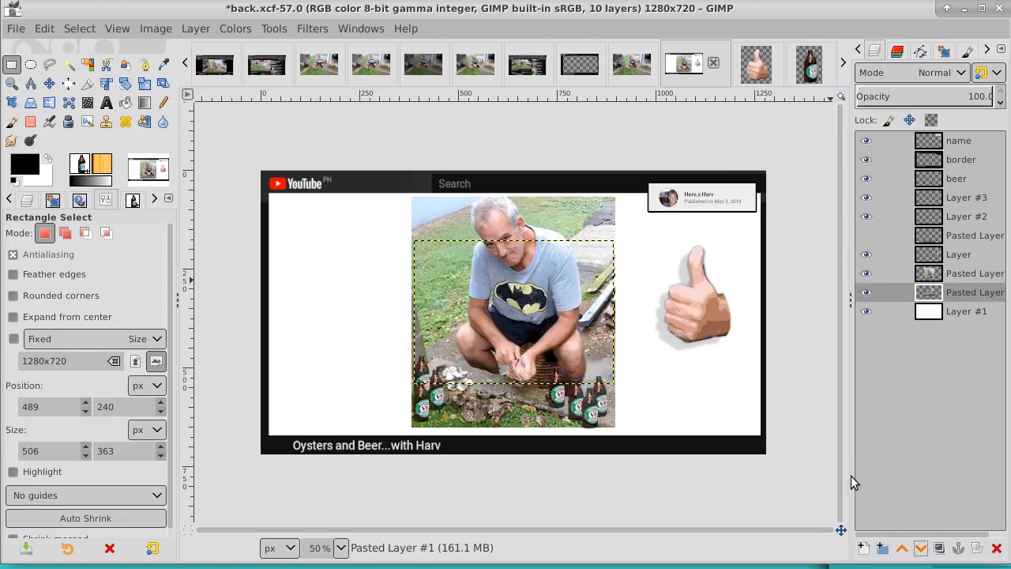
left_click(49, 84)
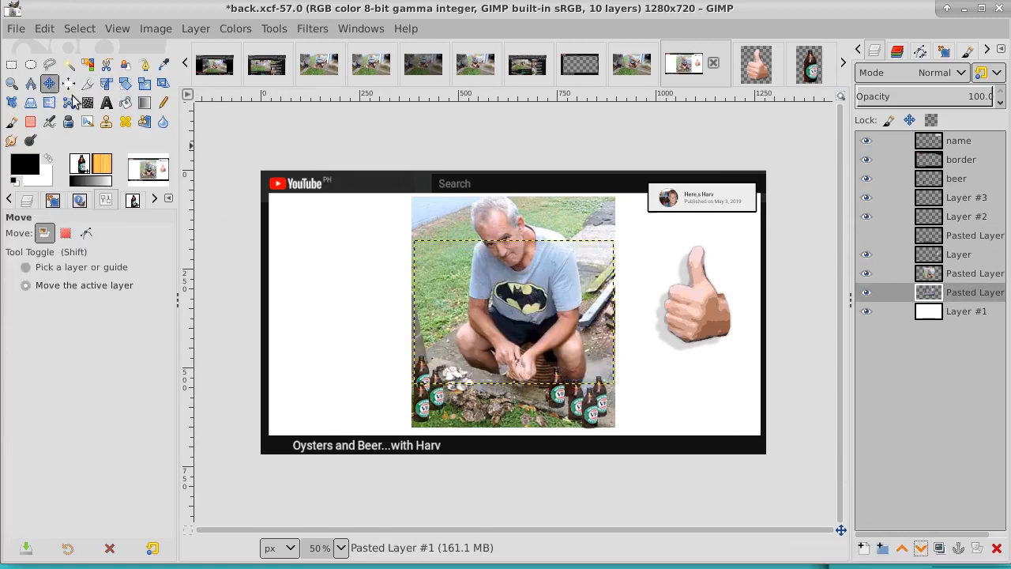
left_click_drag(536, 310, 387, 263)
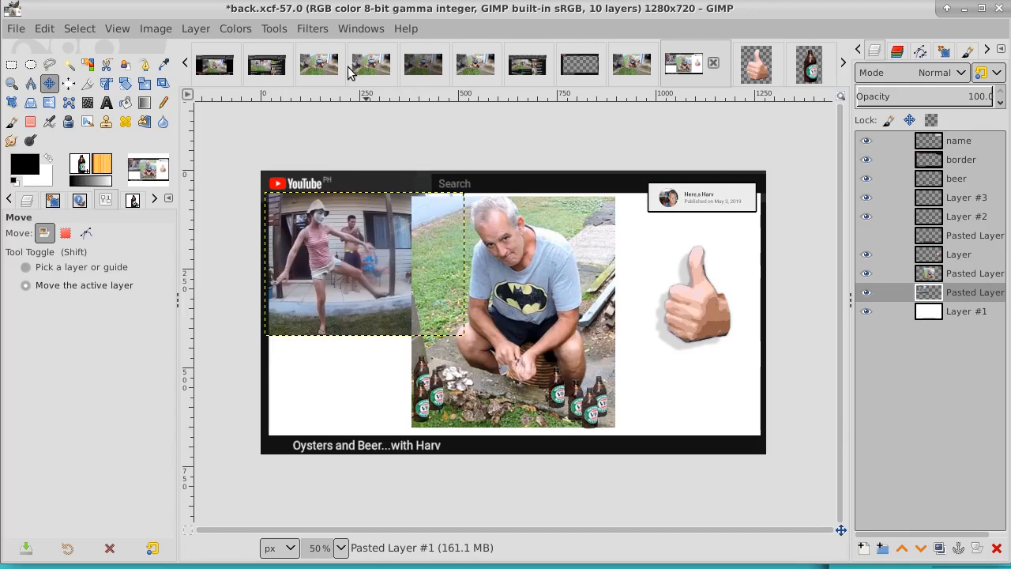
Close the 17-harv.png, 18-harv.png, 19-harv.png and 22-harv.png images, discarding the changes in 18-harv.png
left_click(314, 69)
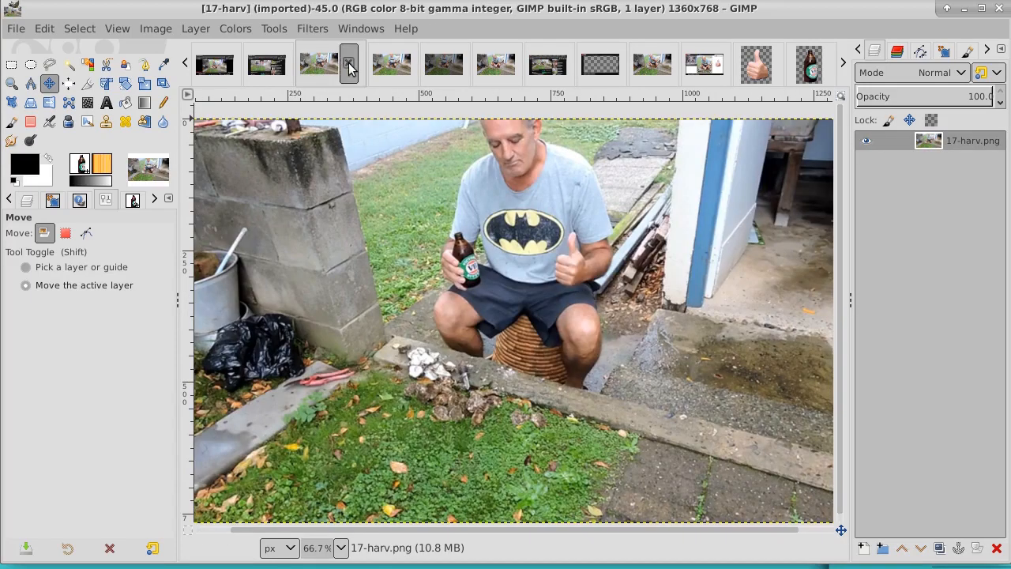
left_click(387, 64)
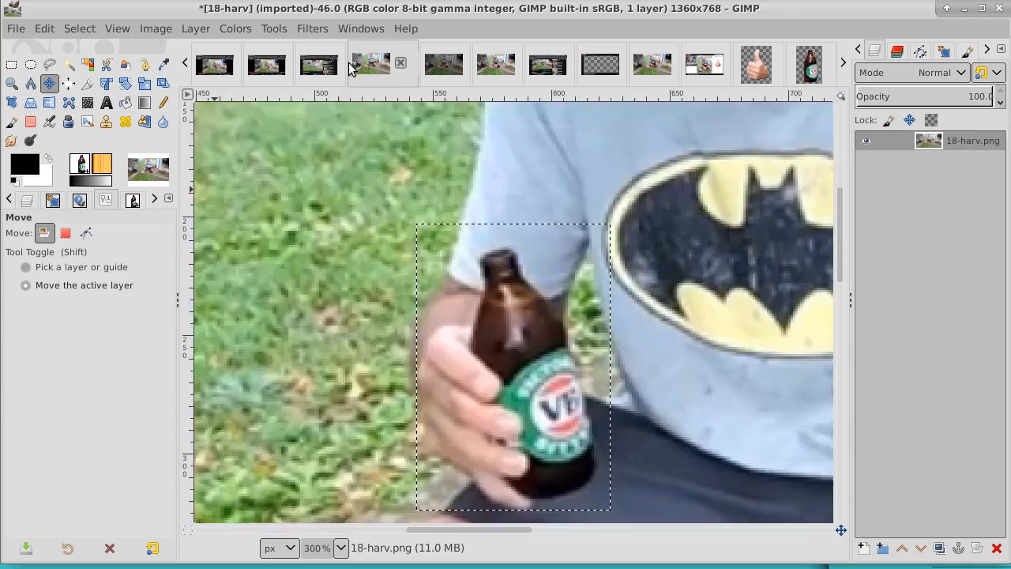
left_click(398, 67)
left_click(607, 368)
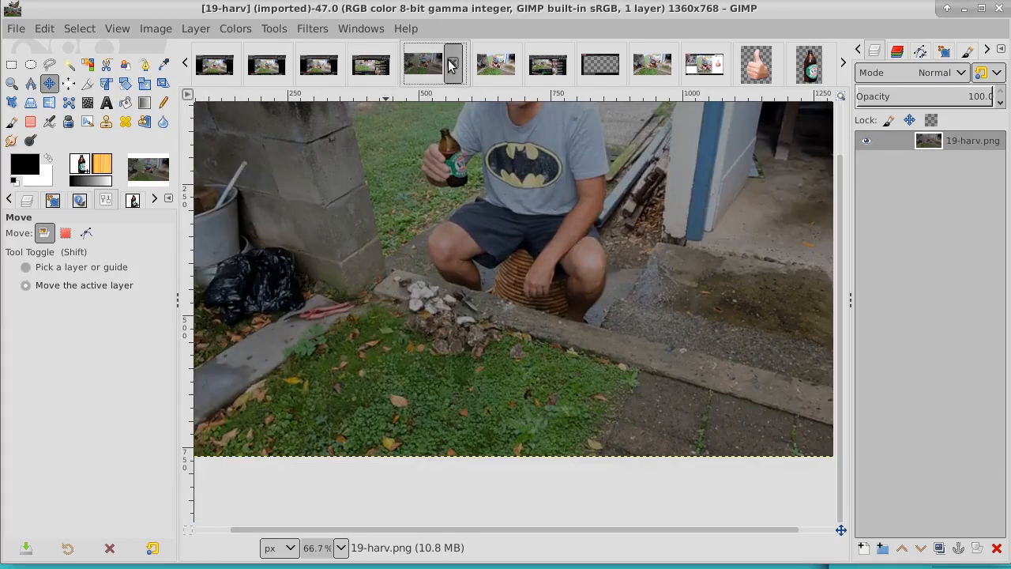
left_click(453, 65)
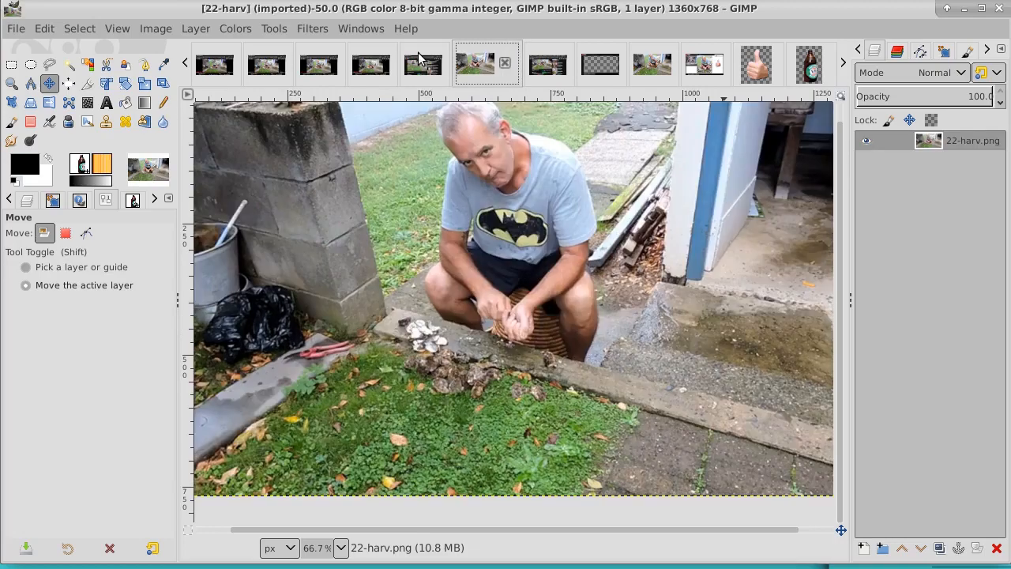
left_click(505, 66)
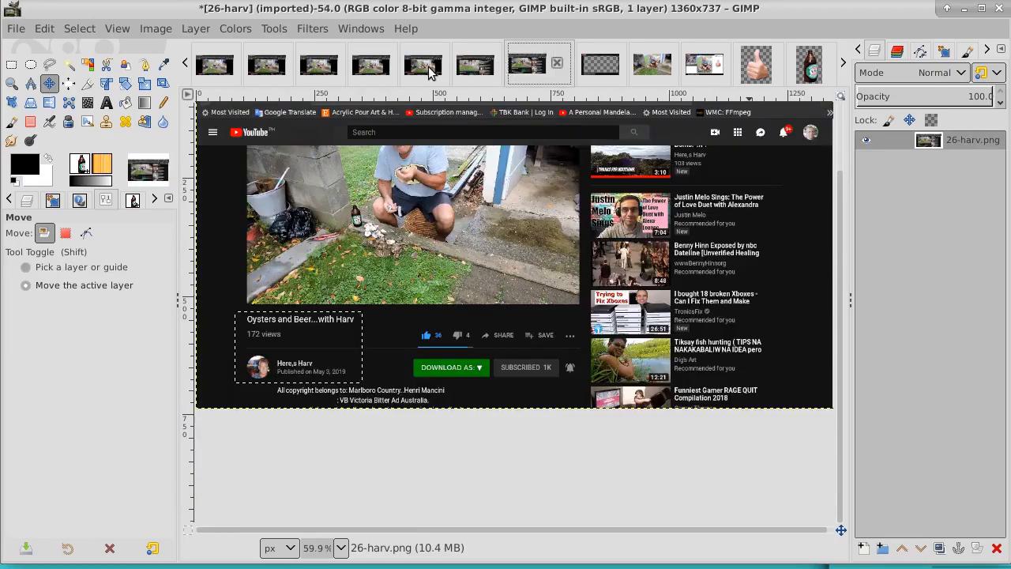
Close the 15-harv.png, 16-harv.png and 13-harv.png captures
left_click(431, 69)
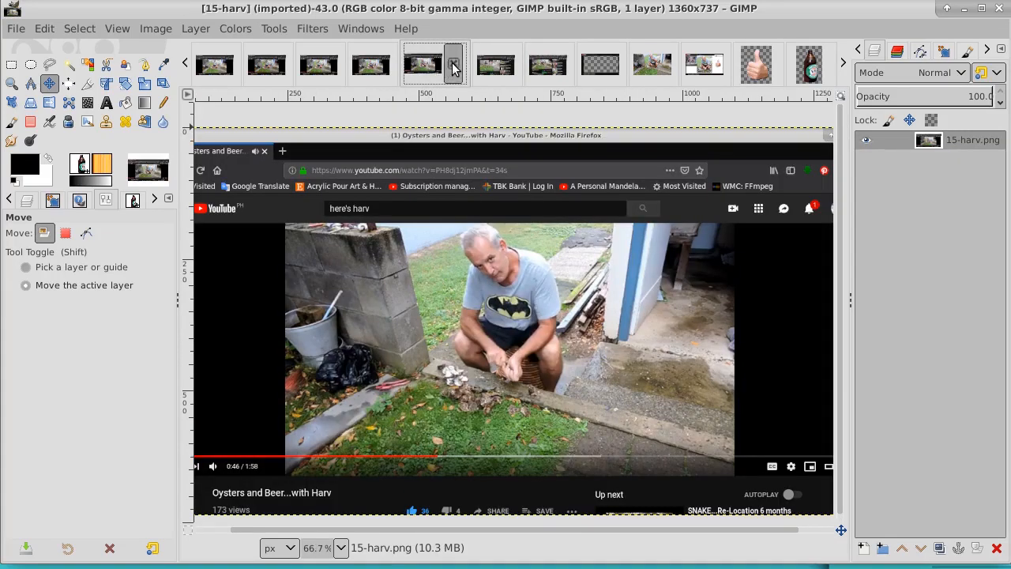
left_click(452, 66)
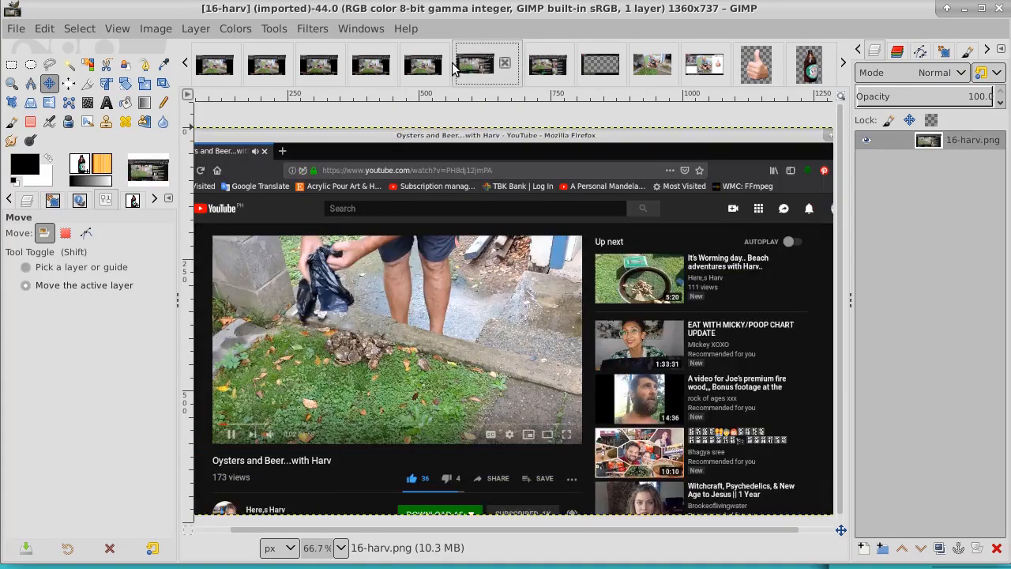
left_click(505, 63)
left_click(433, 68)
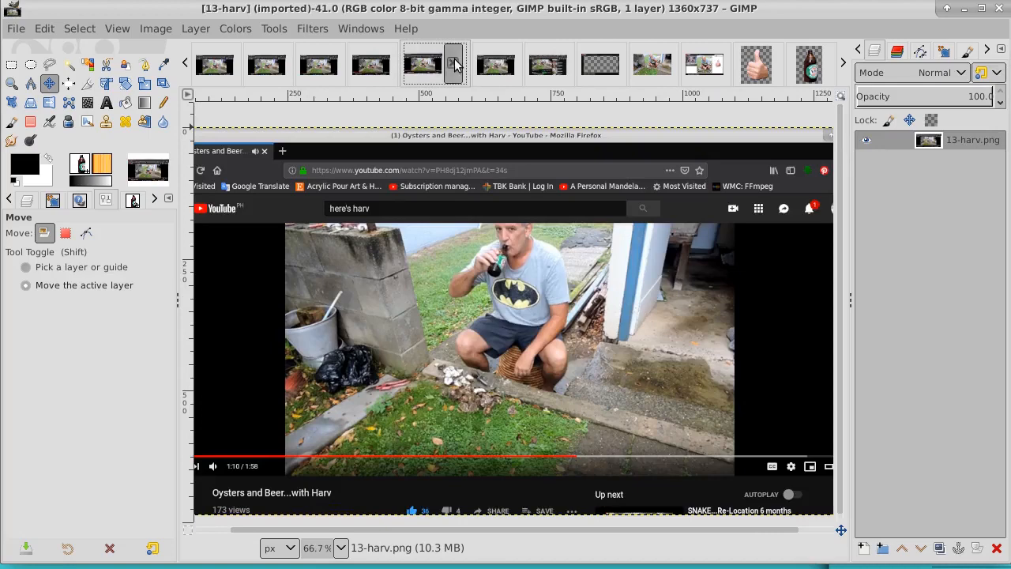
left_click(456, 65)
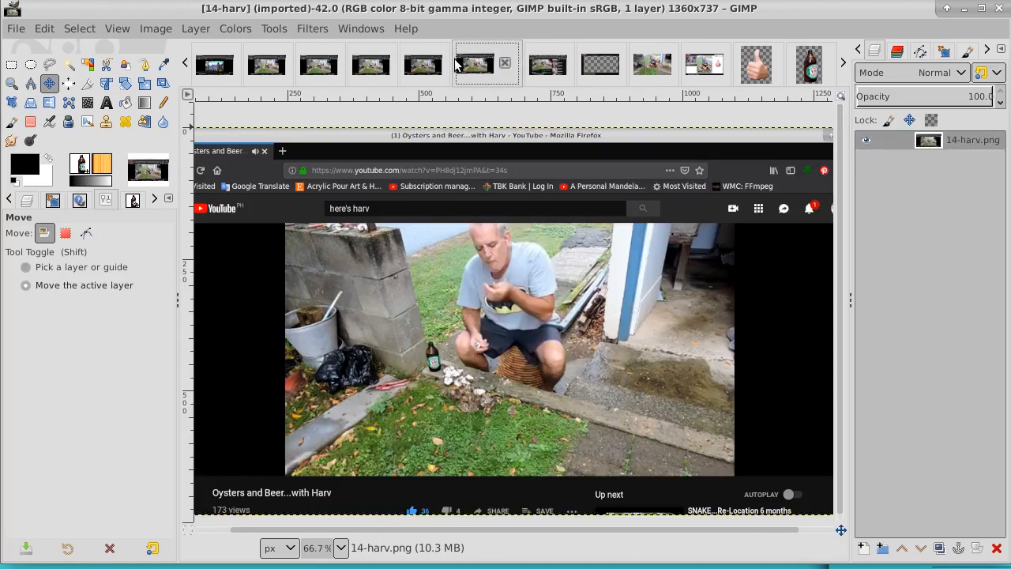
Check the 12-harv.png capture and the back.xcf composition, and return to the 14-harv.png capture
left_click(433, 68)
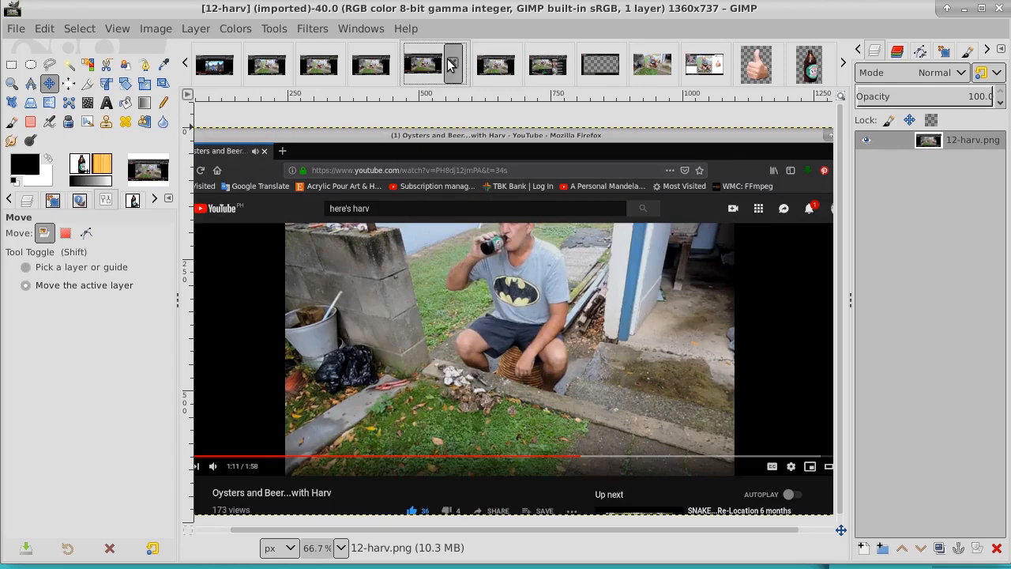
left_click(697, 70)
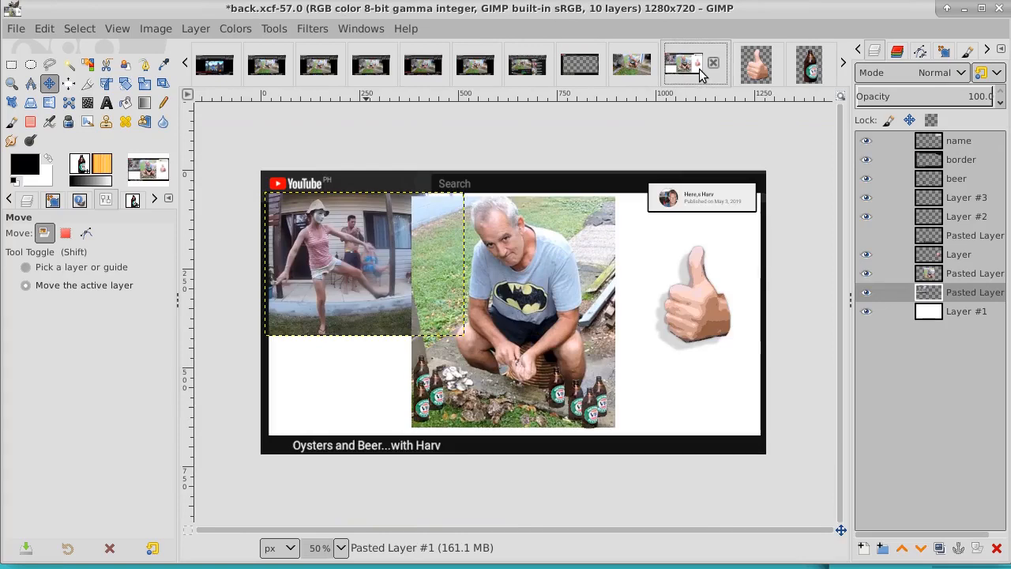
left_click(481, 68)
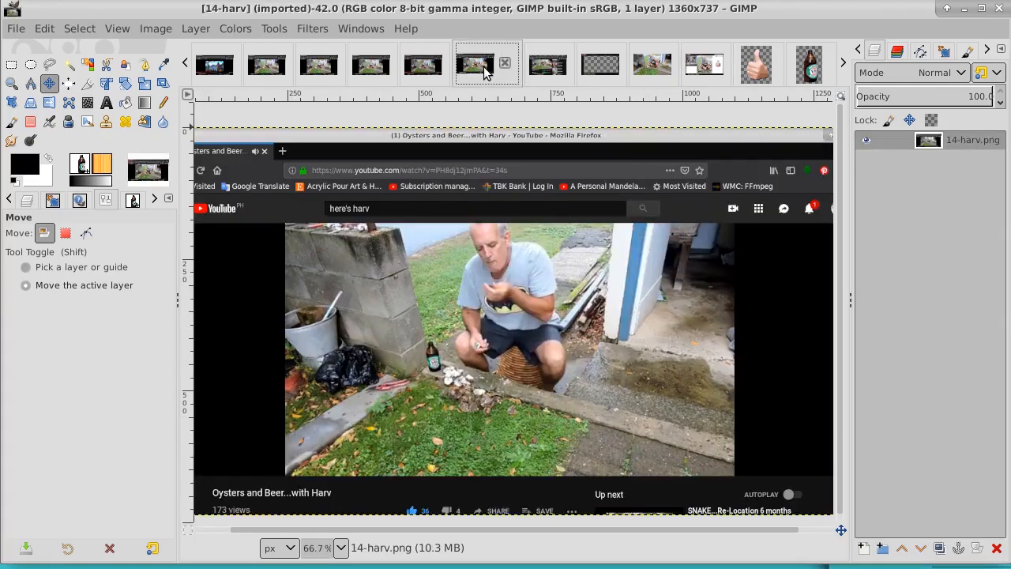
Check the back.xcf composition, and close the 26-harv.png capture, discarding its changes
left_click(704, 73)
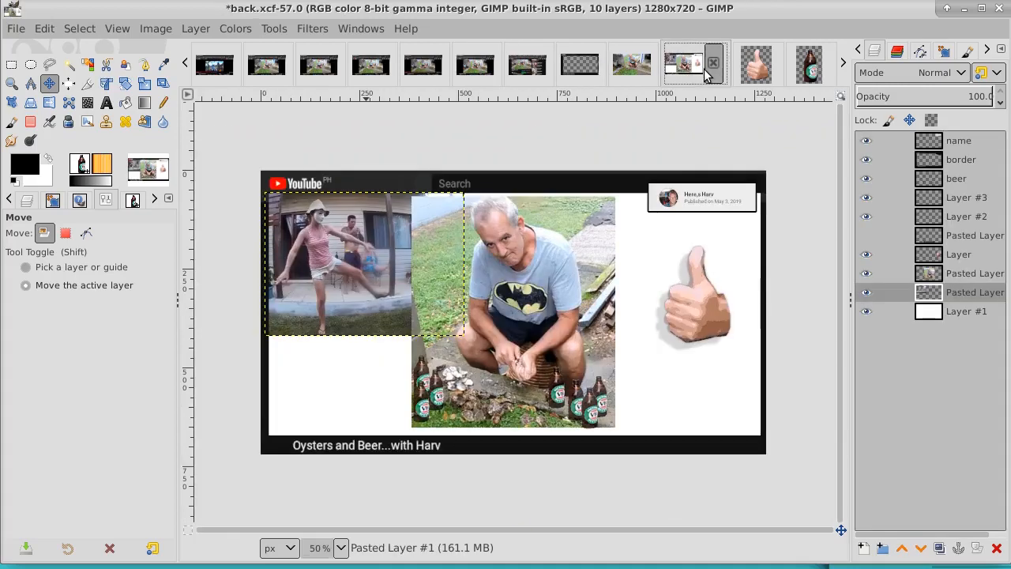
left_click(523, 66)
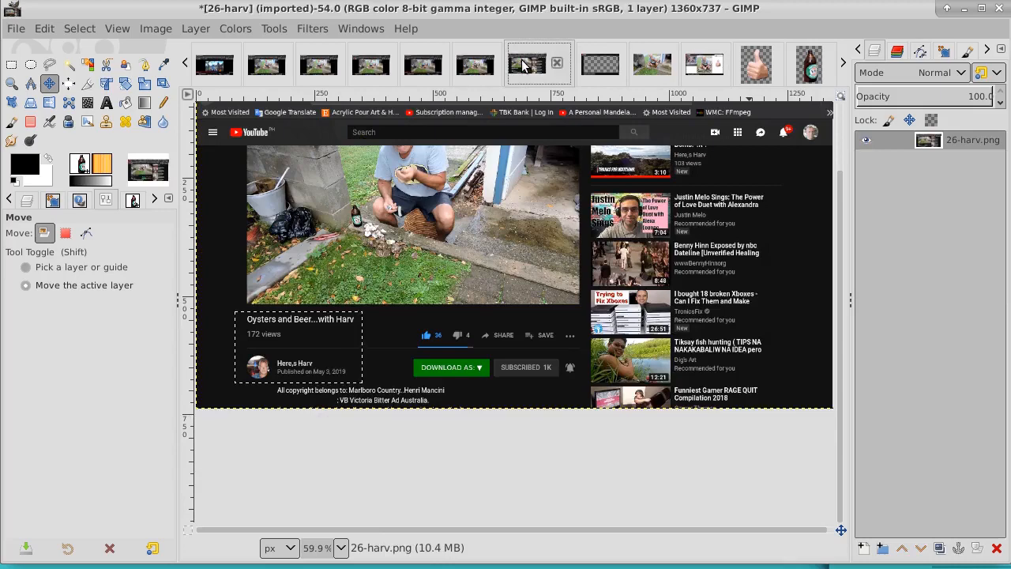
left_click(556, 63)
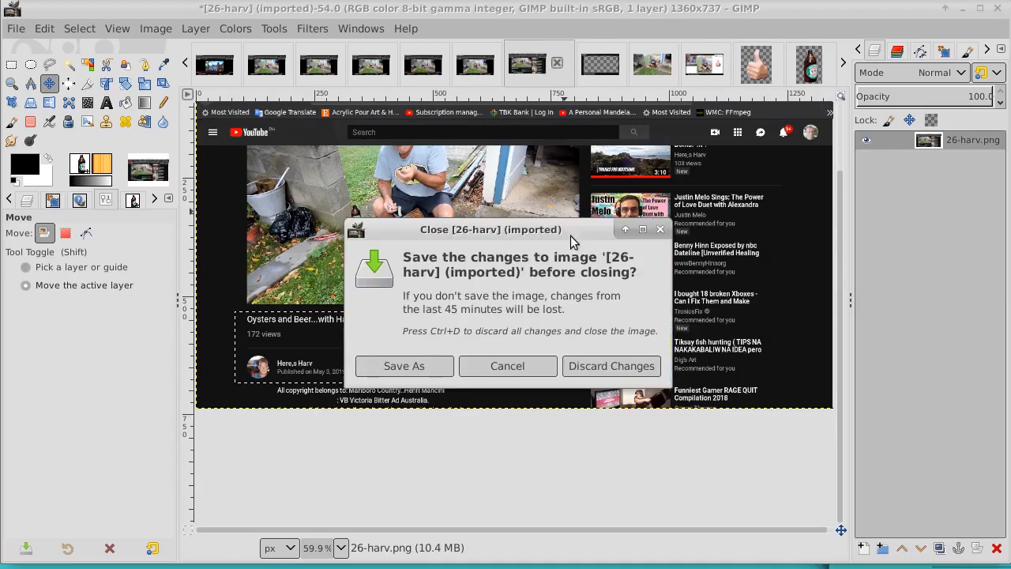
left_click(591, 367)
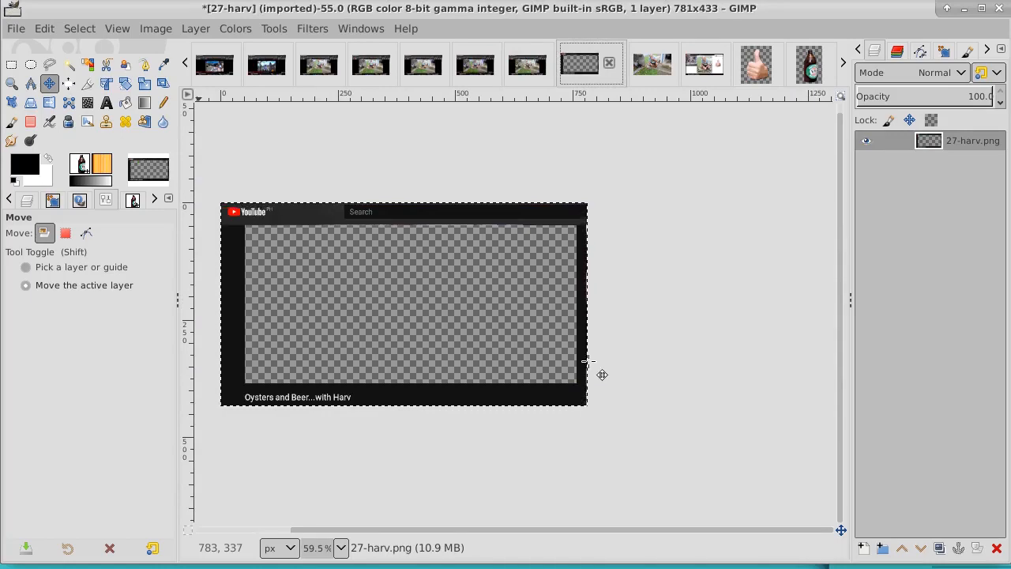
Close the 14-harv.png, 11-harv.png and 10-harv.png captures
left_click(520, 64)
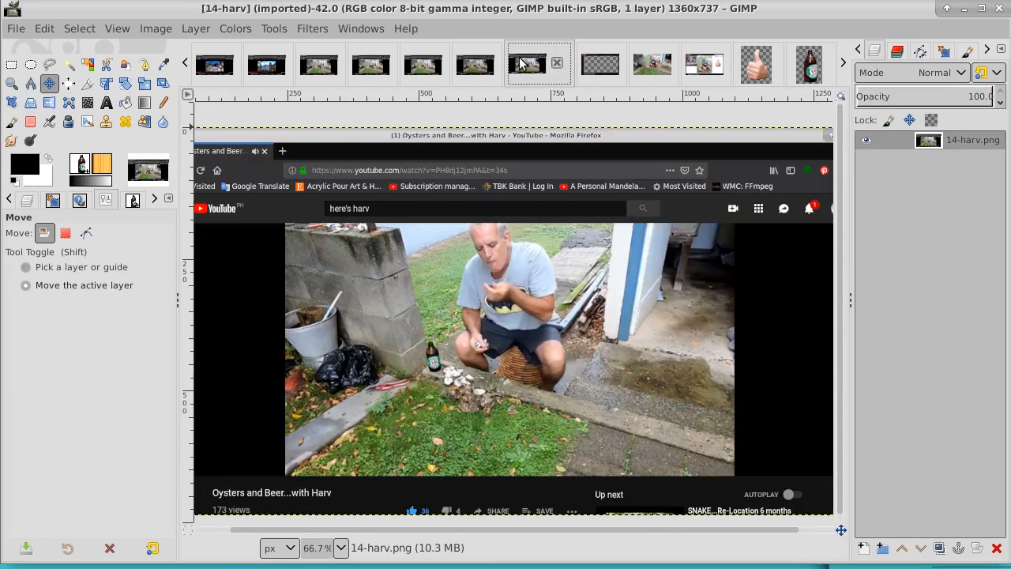
left_click(583, 64)
left_click(474, 66)
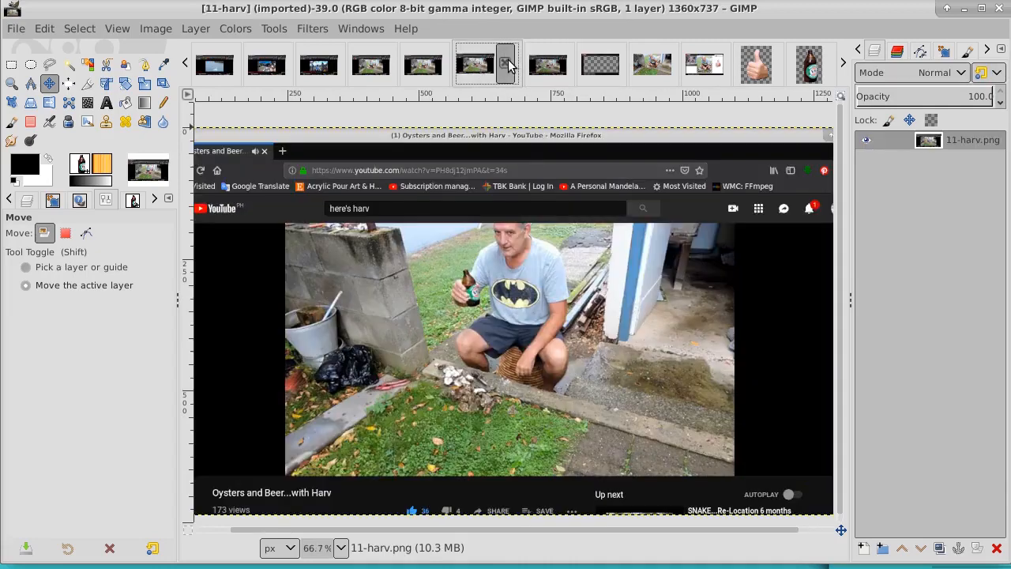
left_click(508, 66)
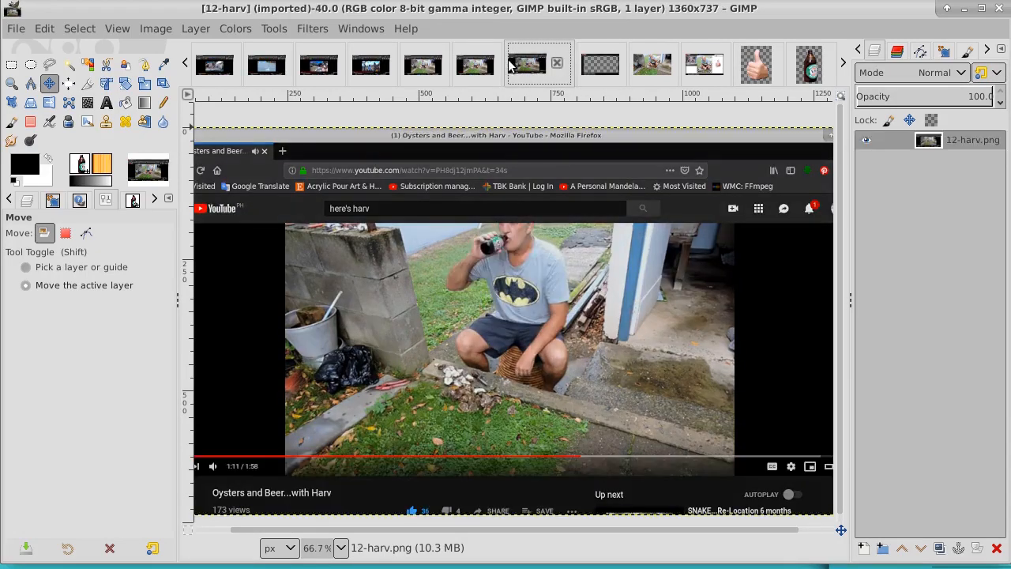
left_click(506, 67)
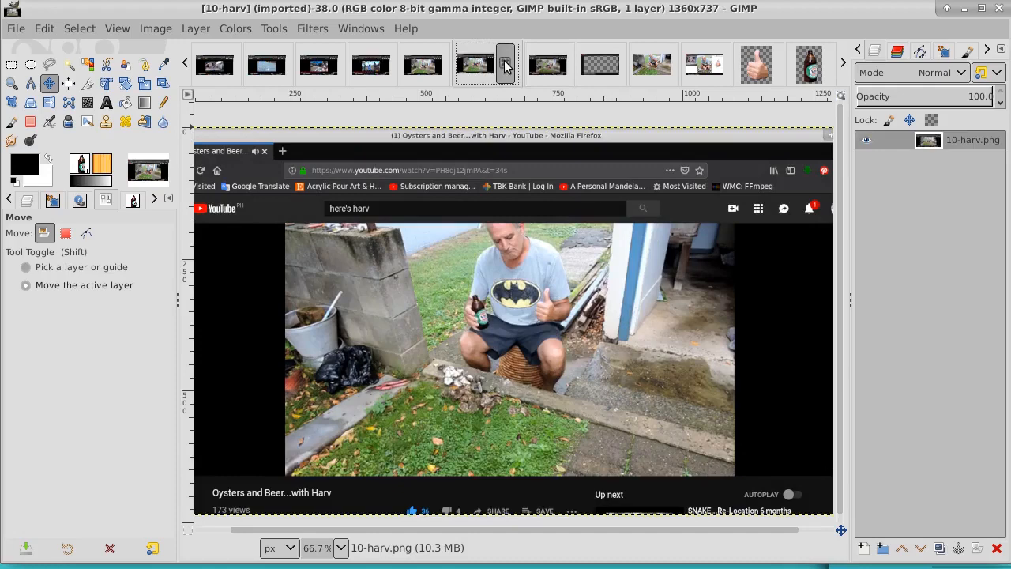
left_click(507, 67)
Check the 08-harv.png capture, and close the 09-harv.png and 12-harv.png captures
left_click(433, 67)
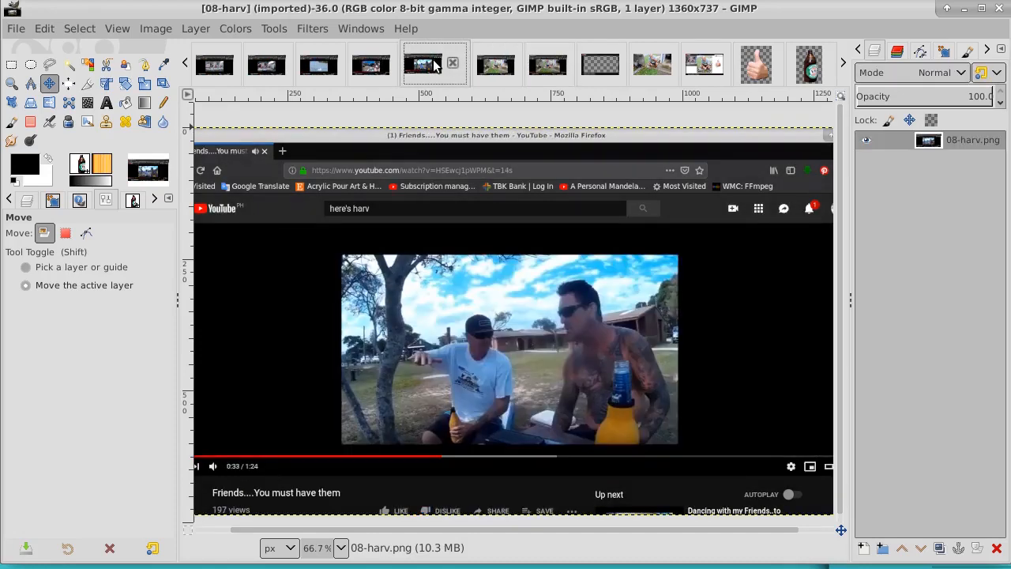
left_click(498, 66)
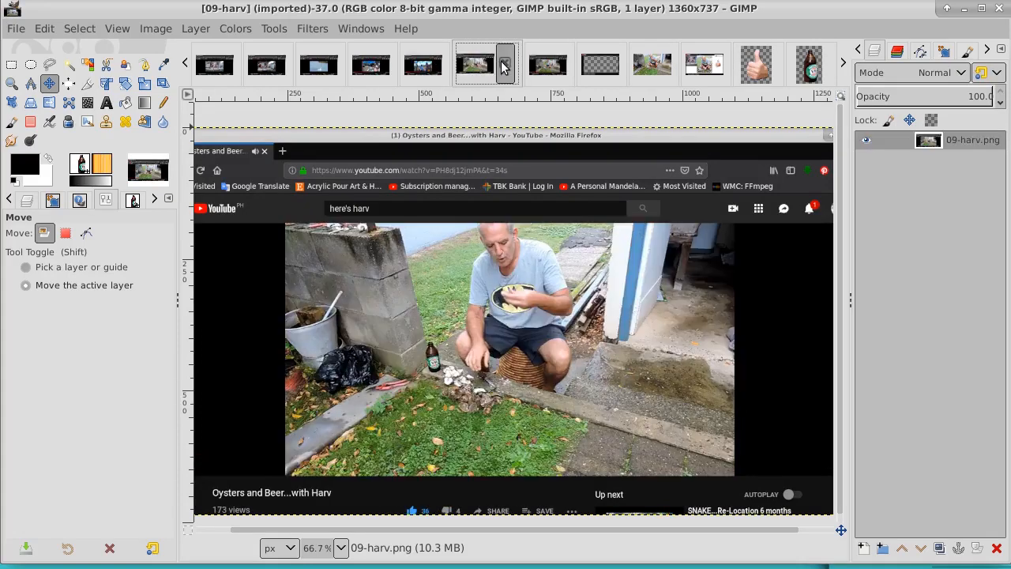
left_click(504, 68)
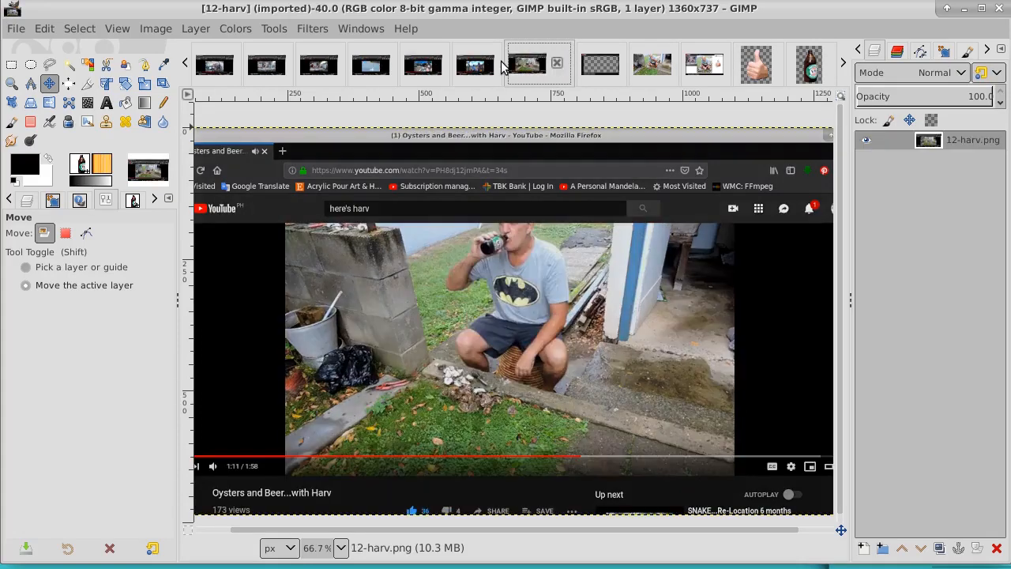
left_click(557, 68)
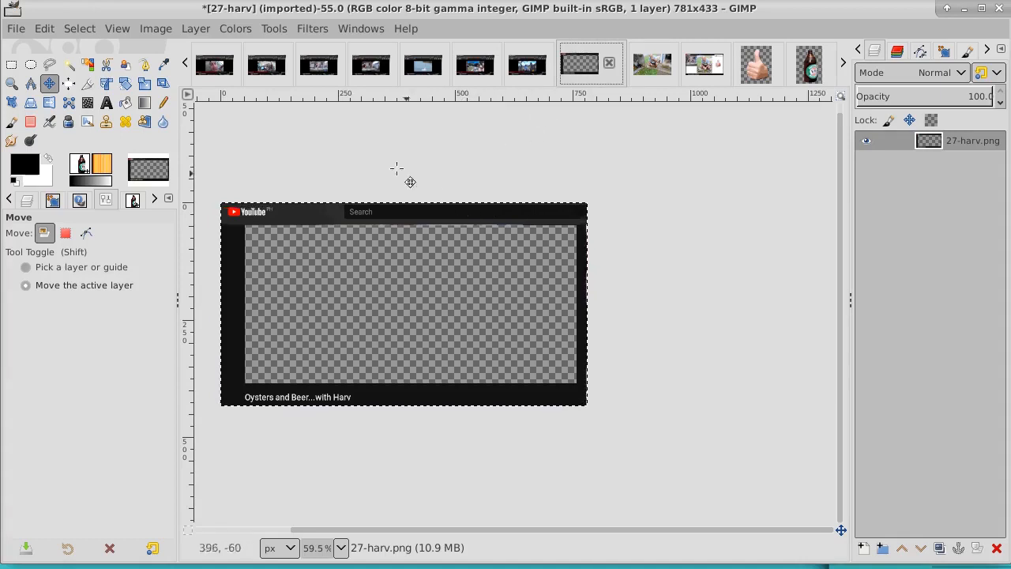
Copy the YouTube frame in 27-harv.png and paste it as a new brush with brush name and file name frame
left_click(44, 30)
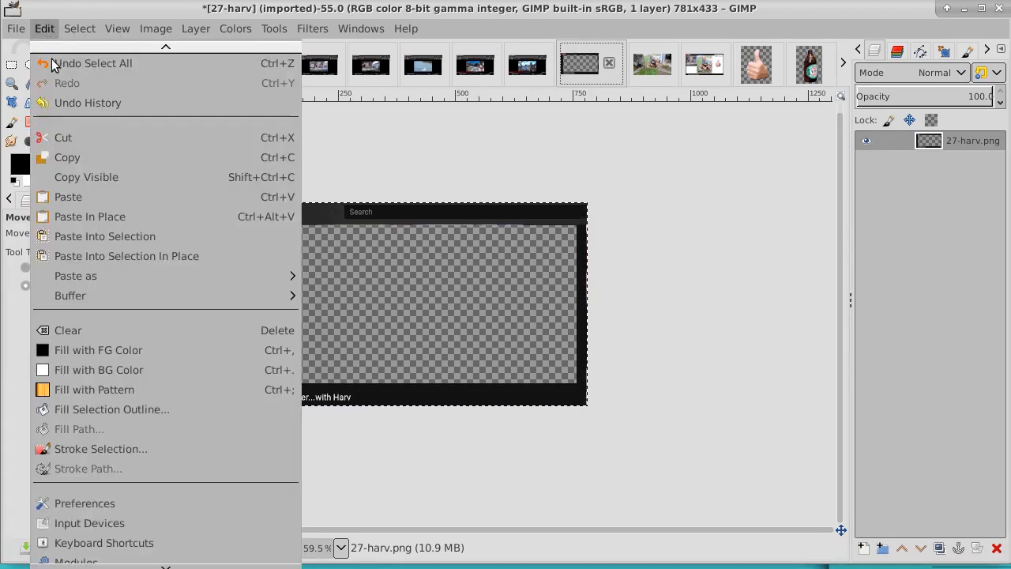
left_click(68, 157)
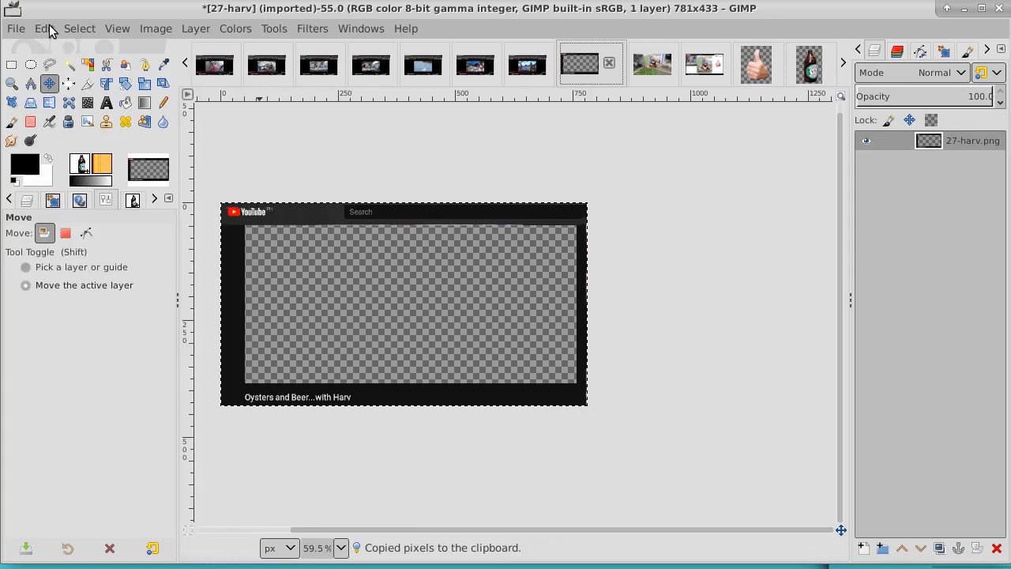
left_click(46, 29)
mouse_move(201, 274)
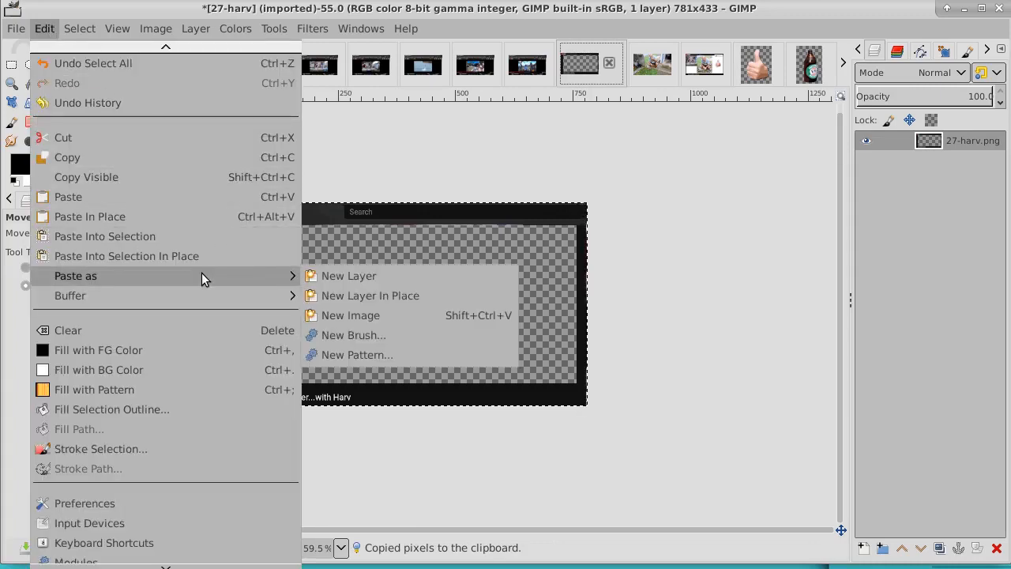
left_click(335, 334)
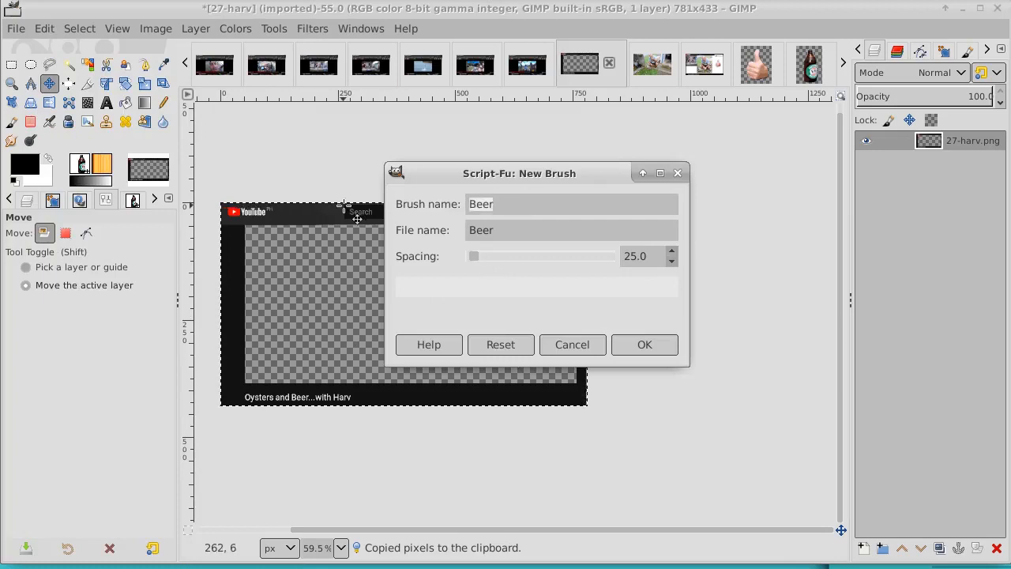
type("frame")
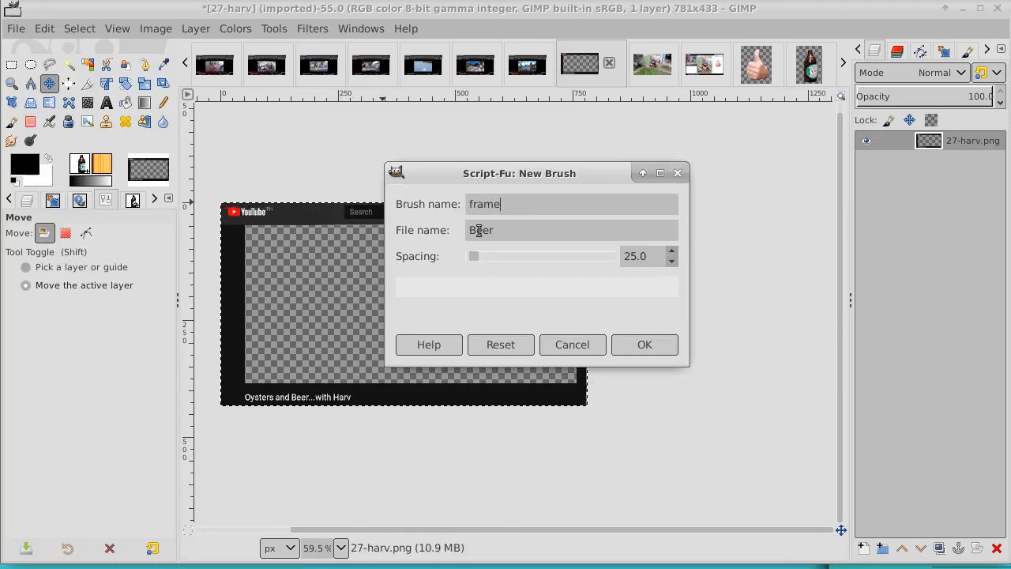
left_click(504, 229)
type("f")
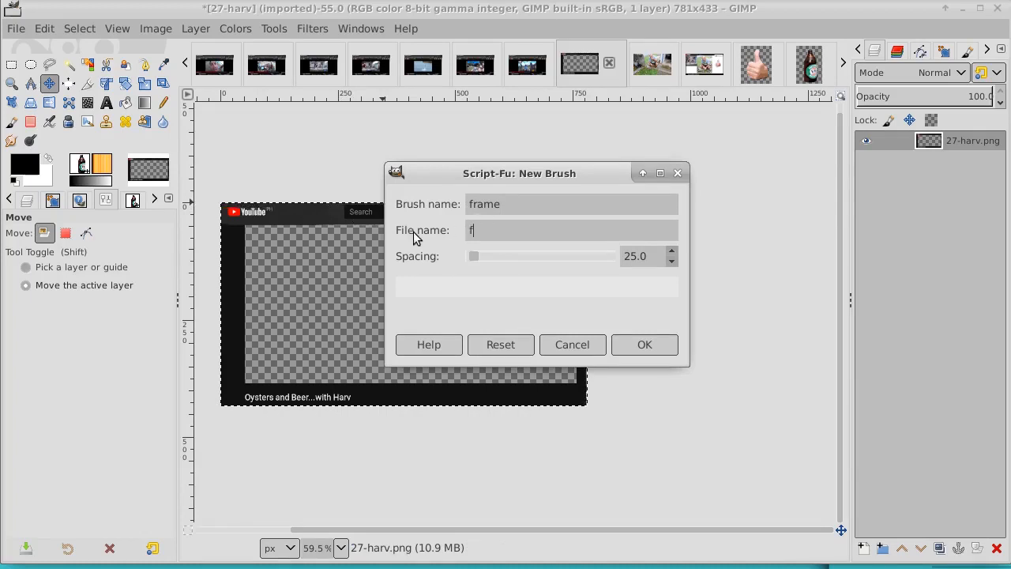
type("rame")
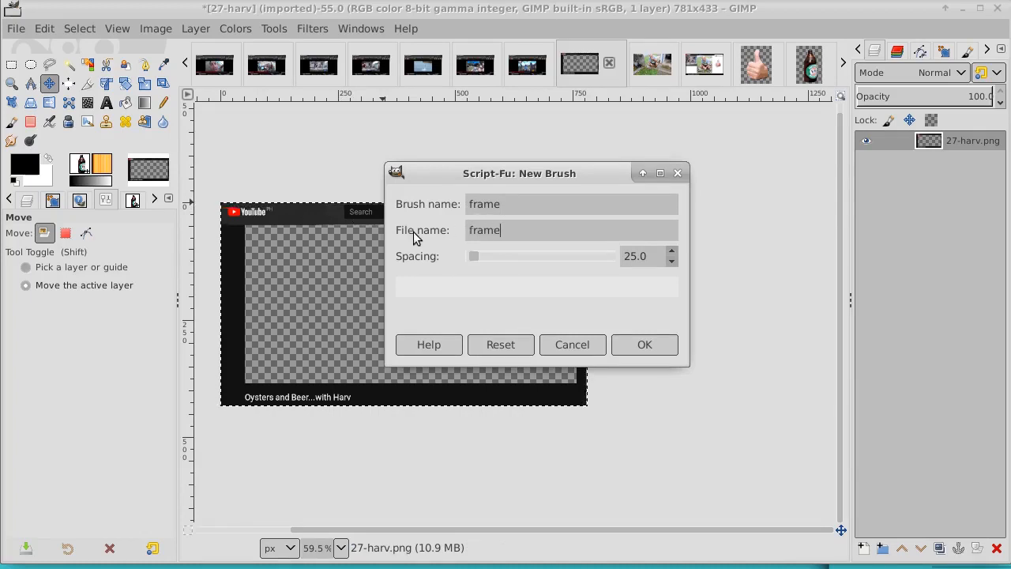
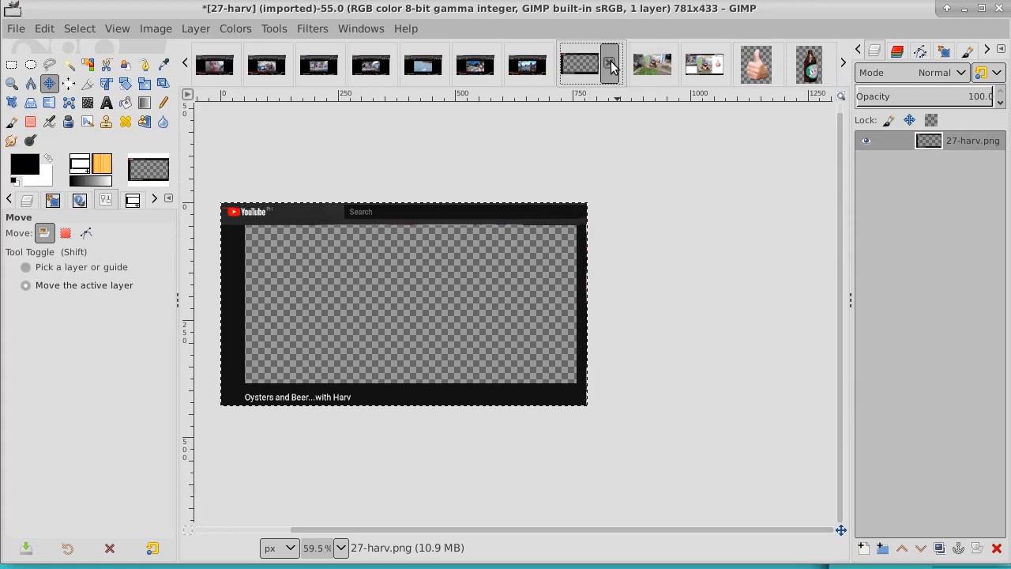
Close the 27-harv.png image with its changes discarded, and close the 28-harv.png and 01-harv.png captures
left_click(609, 65)
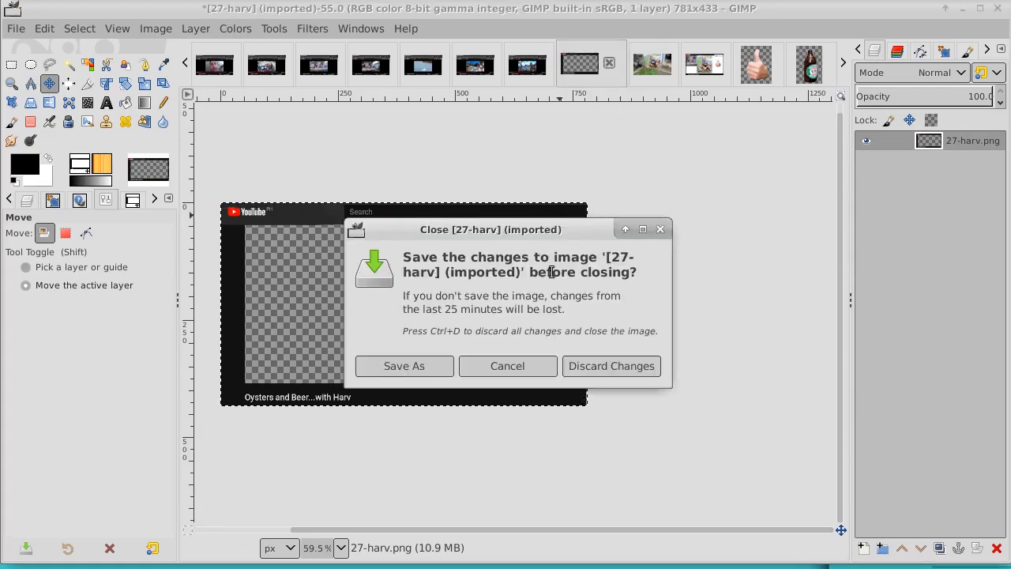
left_click(580, 363)
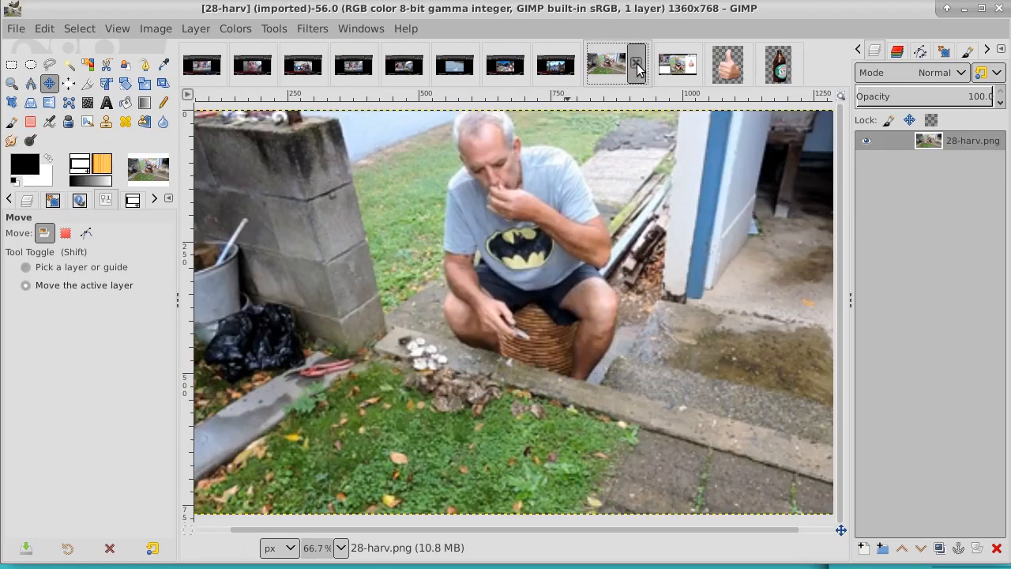
left_click(637, 65)
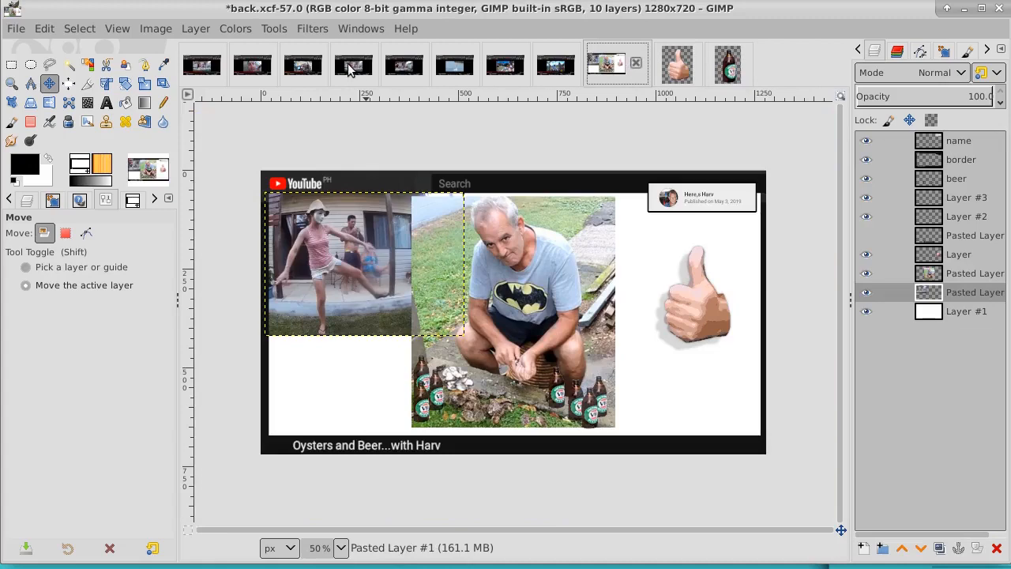
left_click(212, 63)
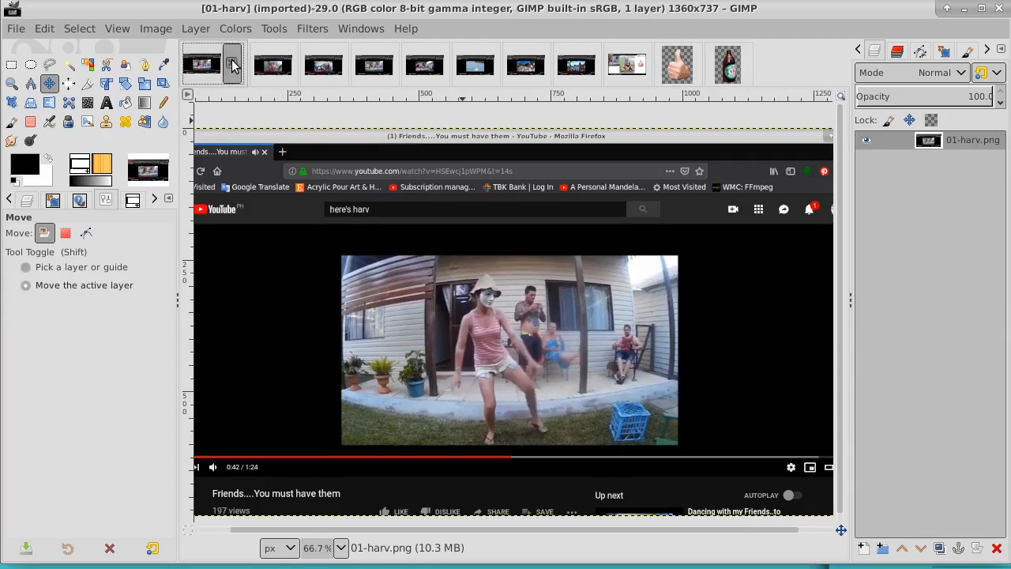
left_click(232, 65)
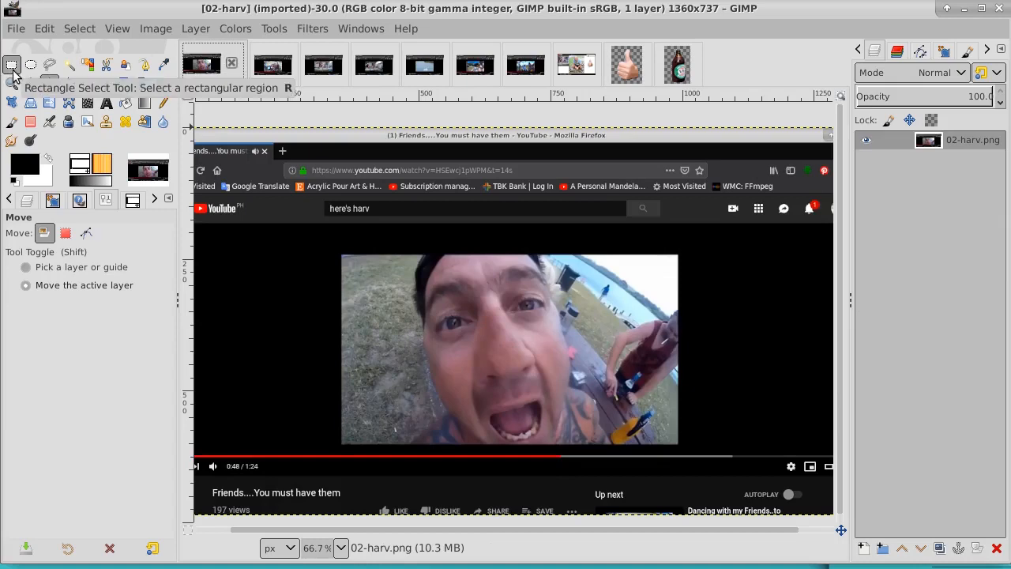
Flip the 02-harv.png capture horizontally and select a rectangle of about 316 x 360 px around the man's face
left_click(50, 102)
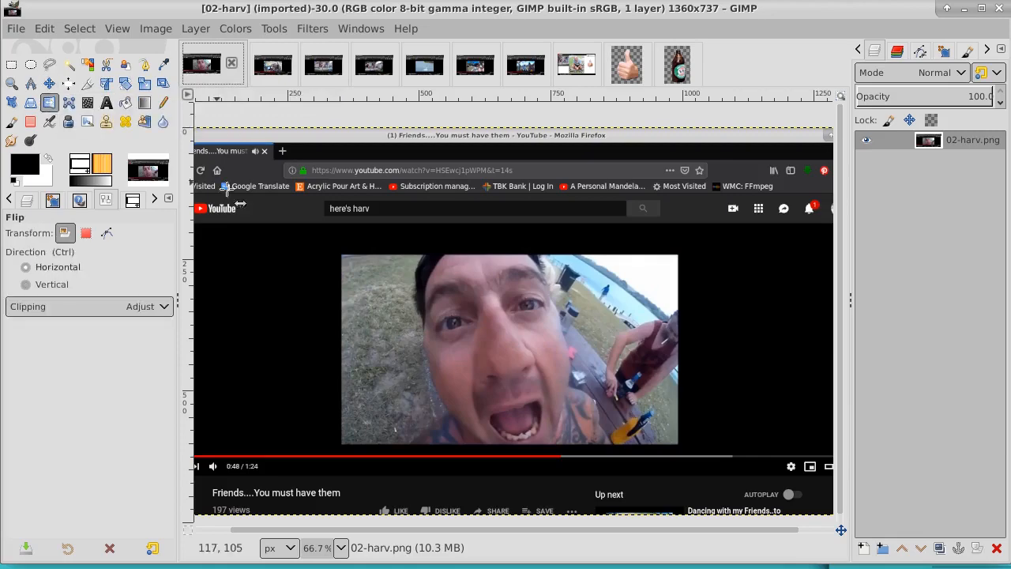
left_click(326, 266)
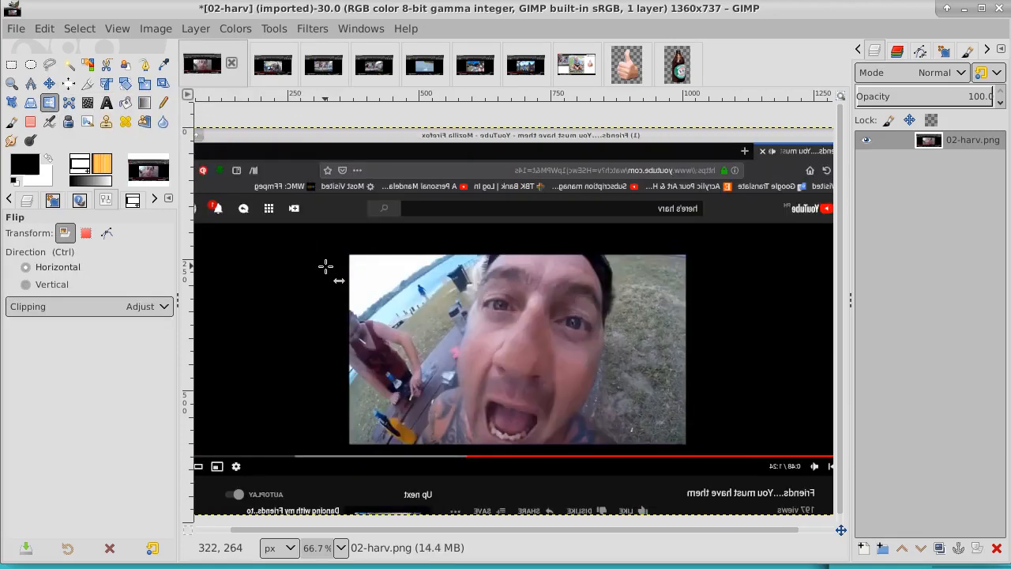
left_click(11, 65)
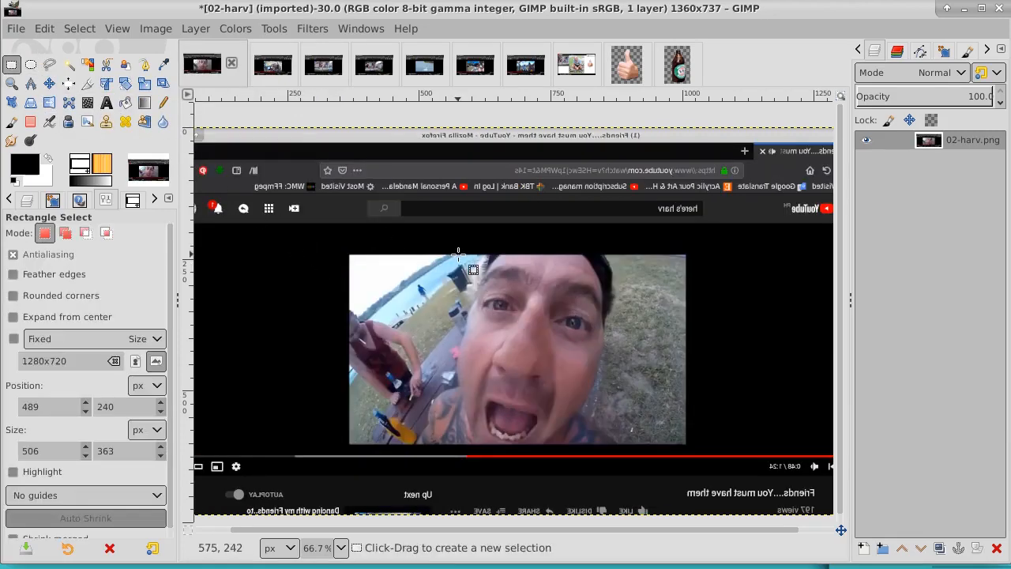
left_click_drag(458, 253, 618, 443)
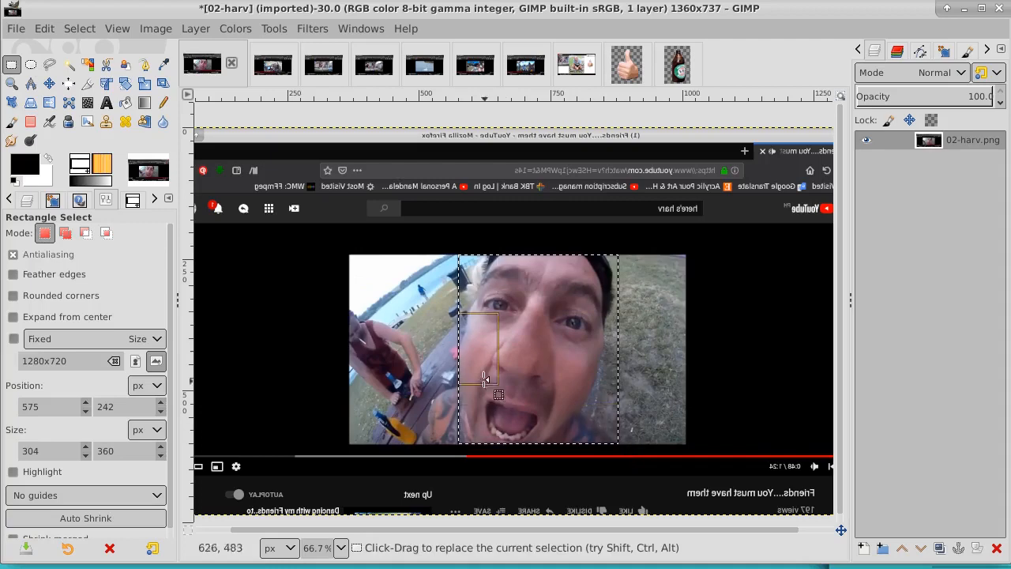
left_click_drag(461, 353, 455, 353)
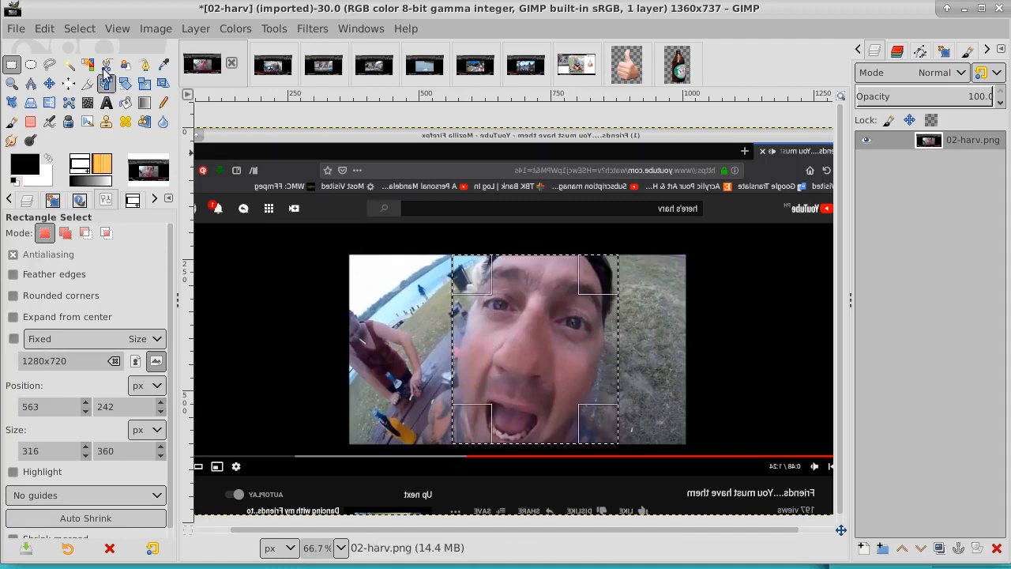
Copy the selected face into back.xcf as a new layer and place it against the right side of the centre photo
left_click(48, 29)
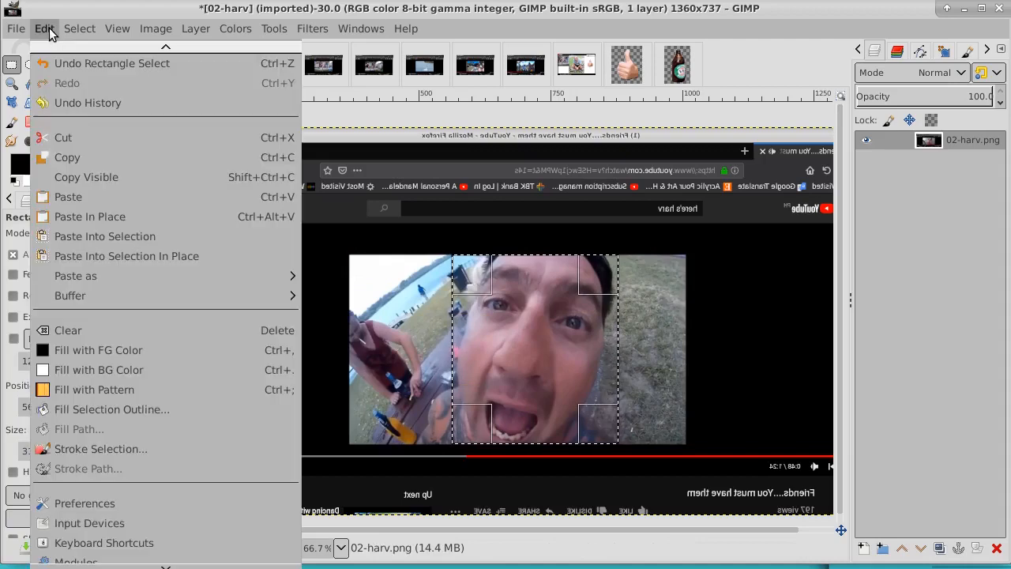
left_click(92, 156)
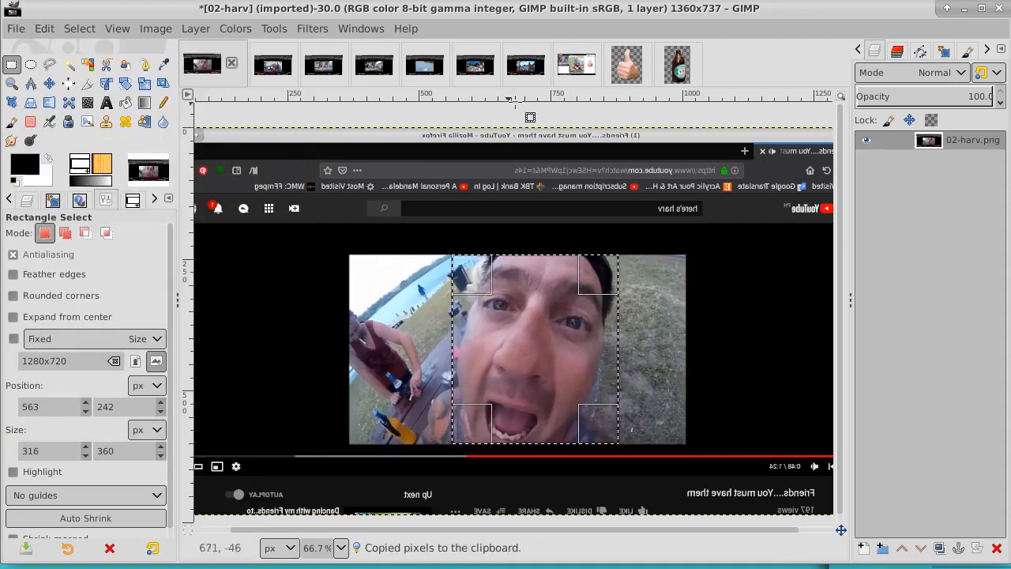
left_click(581, 68)
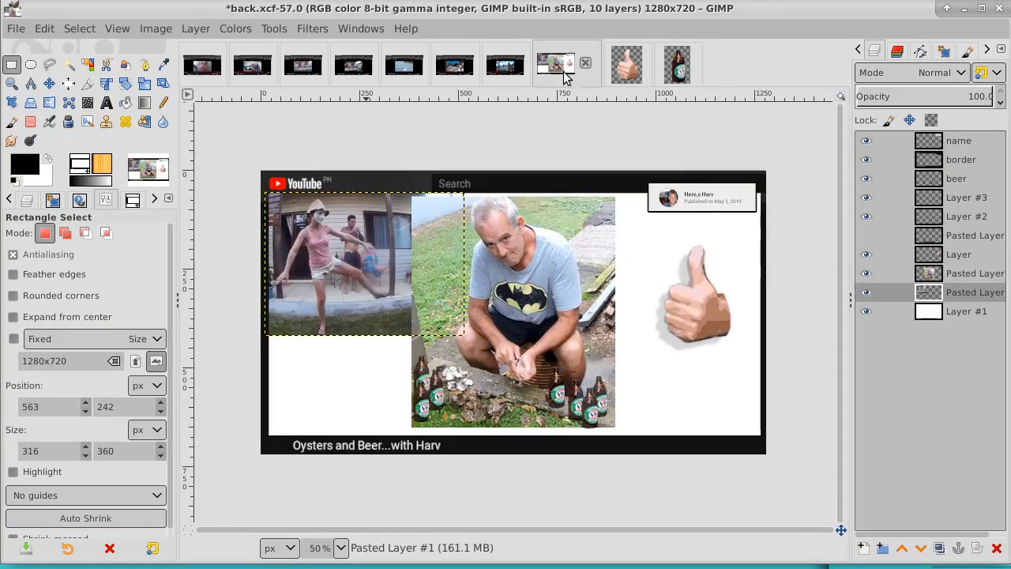
left_click(44, 28)
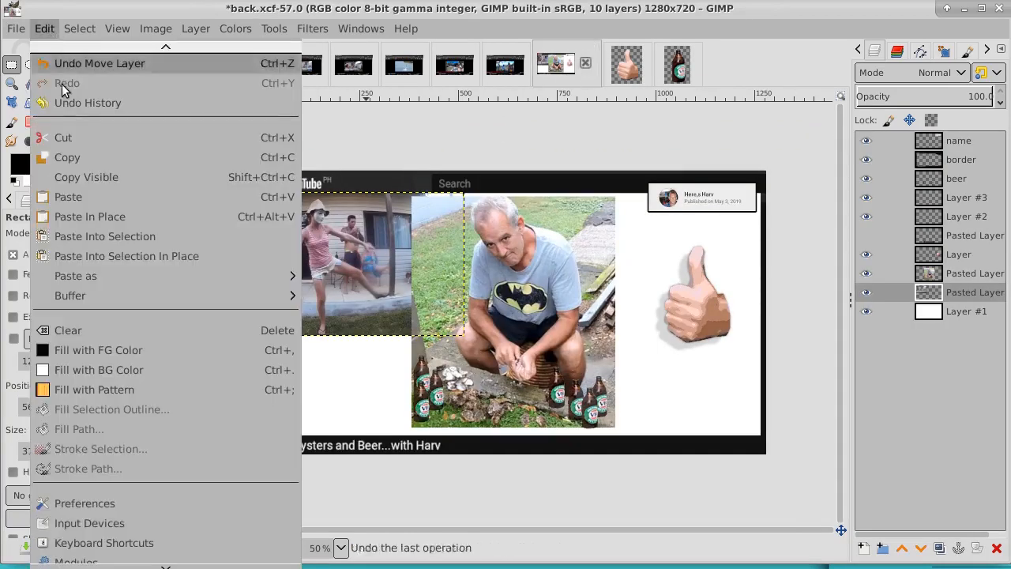
mouse_move(124, 278)
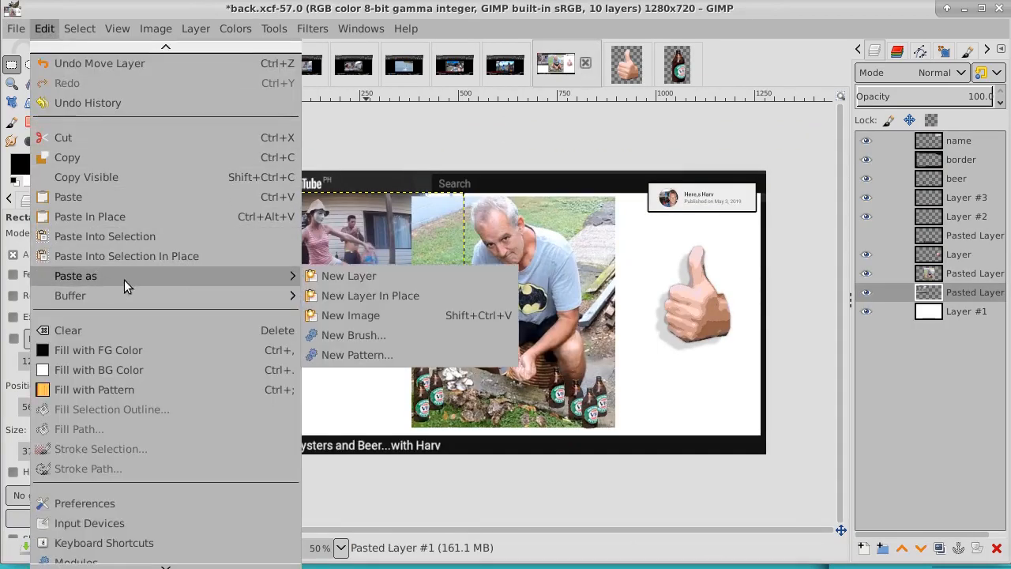
left_click(353, 277)
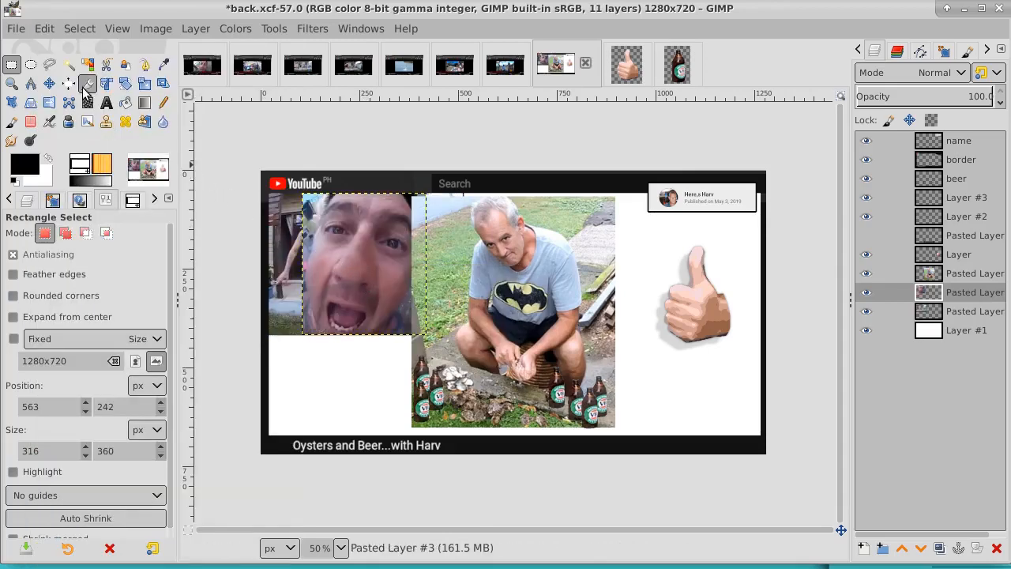
left_click(49, 83)
left_click_drag(391, 288, 692, 289)
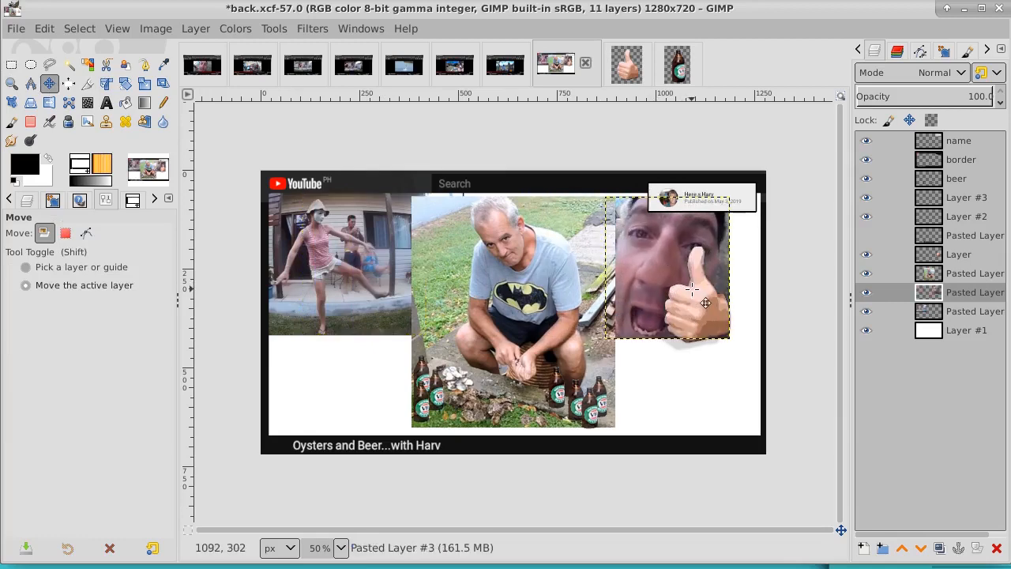
Move the thumbs-up layer down below the face in back.xcf and fit that layer to the image size
left_click(986, 260)
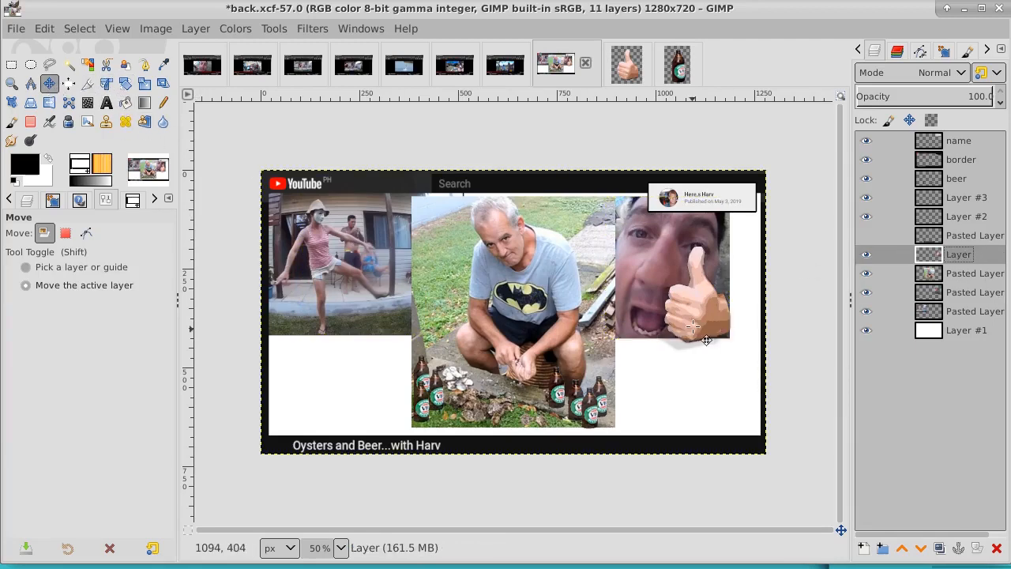
left_click_drag(706, 321, 728, 397)
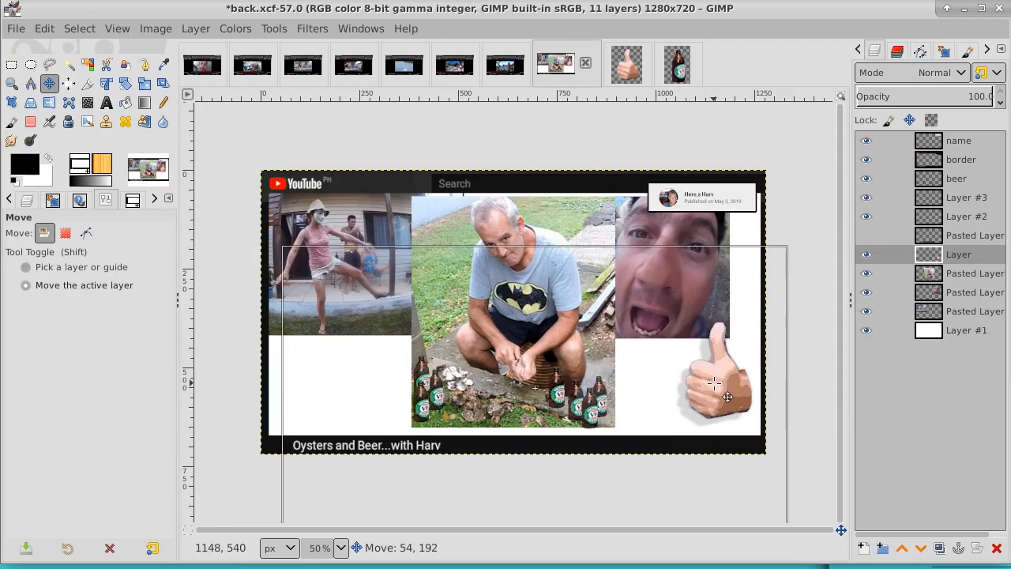
left_click_drag(727, 397, 714, 406)
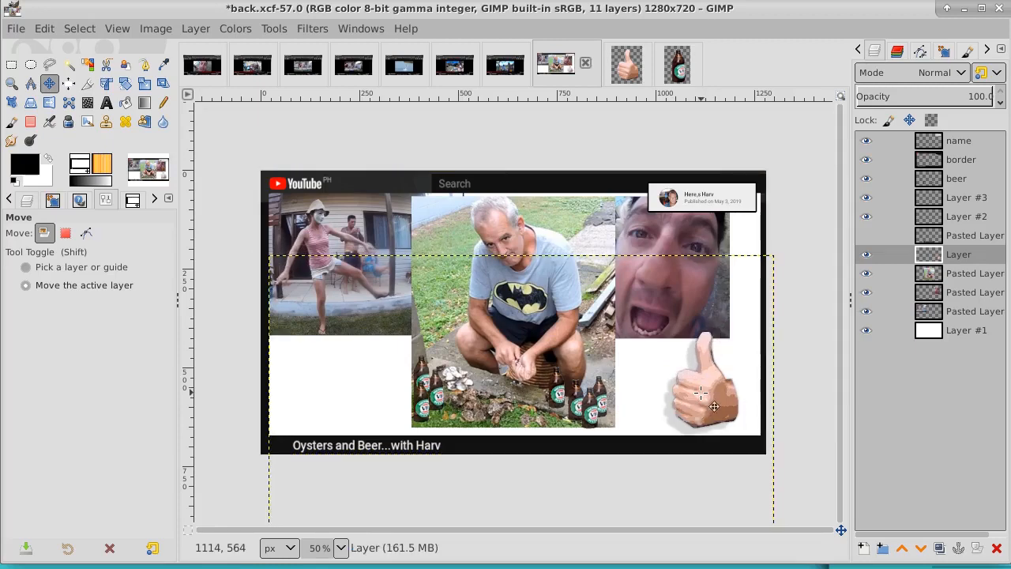
right_click(978, 261)
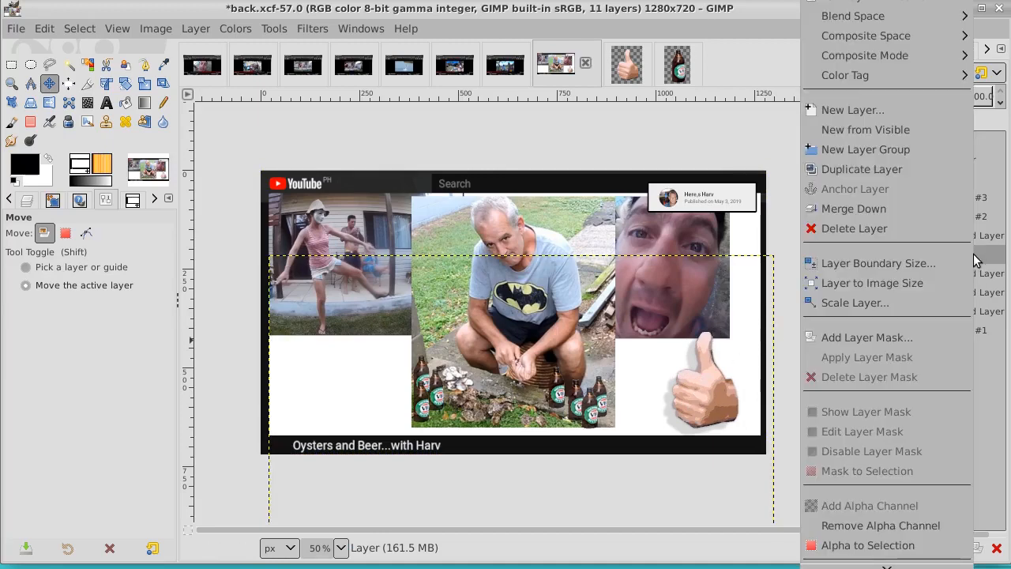
left_click(943, 282)
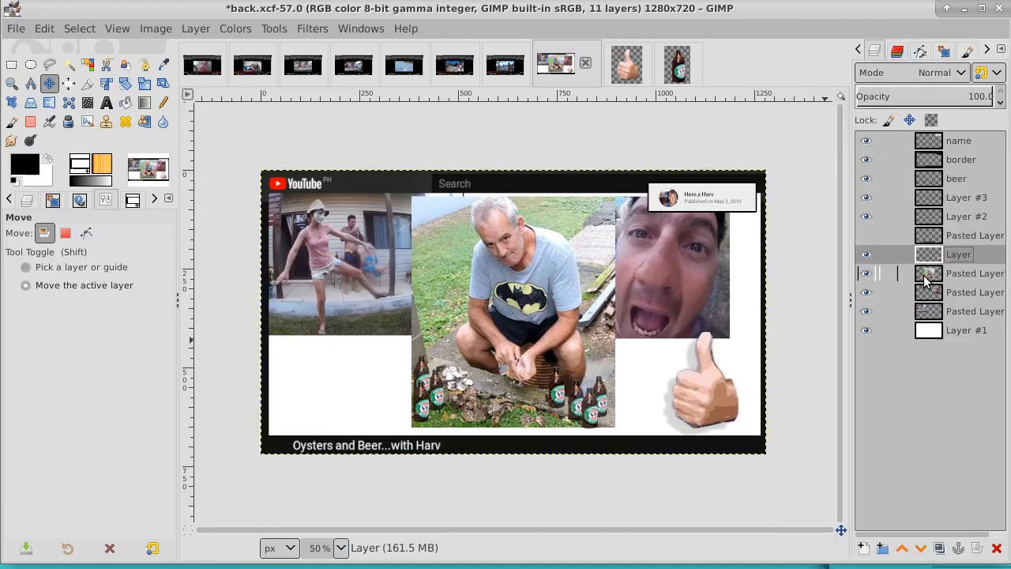
Close the 02-harv.png capture with its changes discarded
left_click(213, 68)
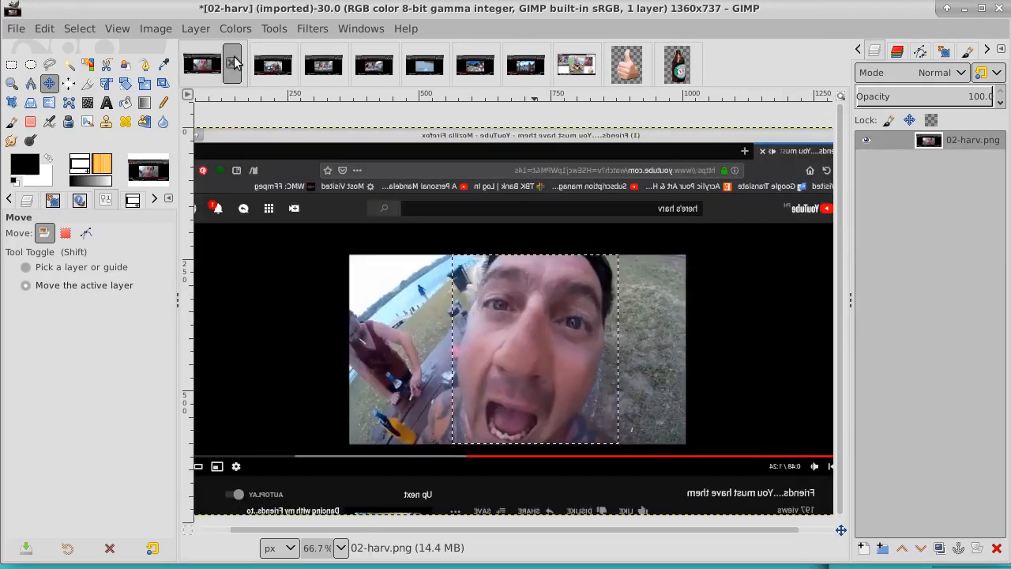
left_click(231, 62)
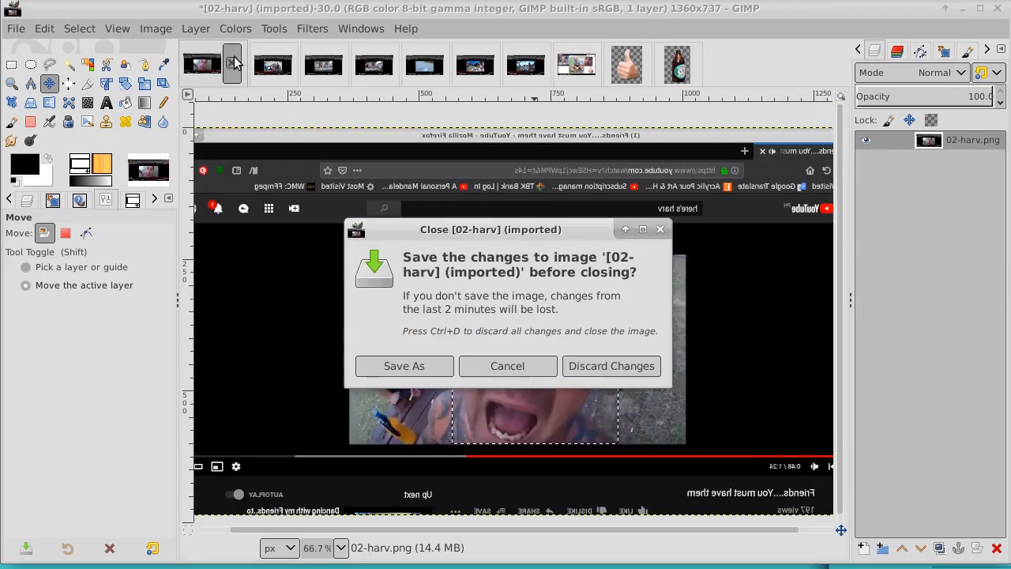
left_click(612, 367)
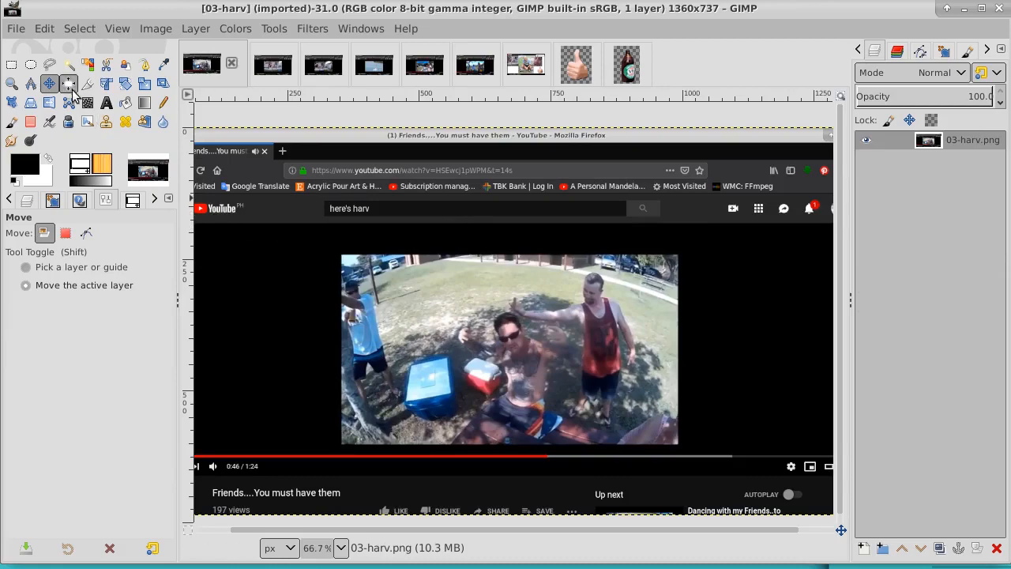
Select a rectangle of about 477 x 358 px around the two men and coolers in 03-harv.png and copy it
left_click(14, 66)
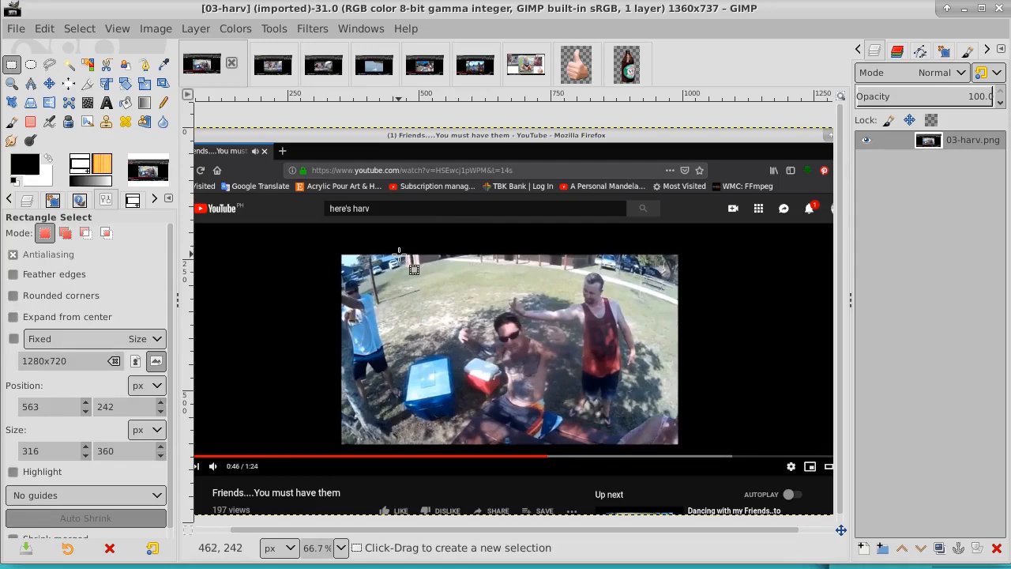
left_click_drag(398, 254, 650, 442)
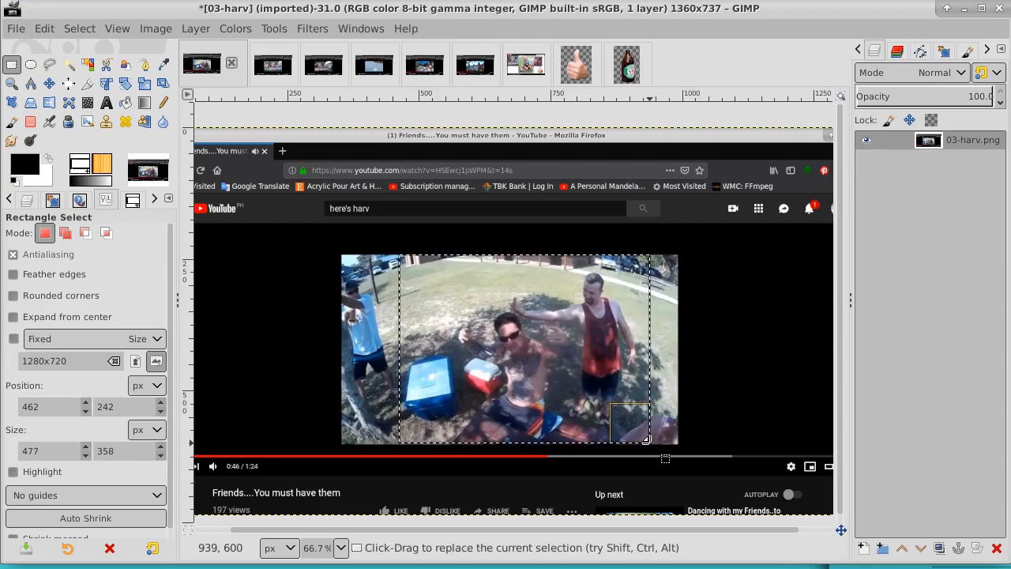
left_click(49, 28)
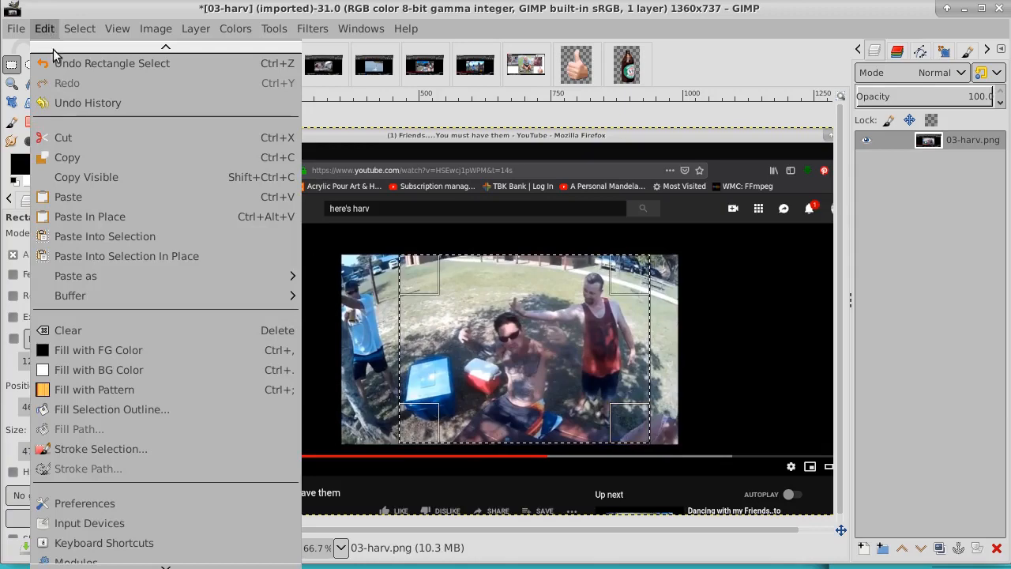
left_click(74, 156)
Rename the pasted layer with the man's face in back.xcf as face
left_click(525, 66)
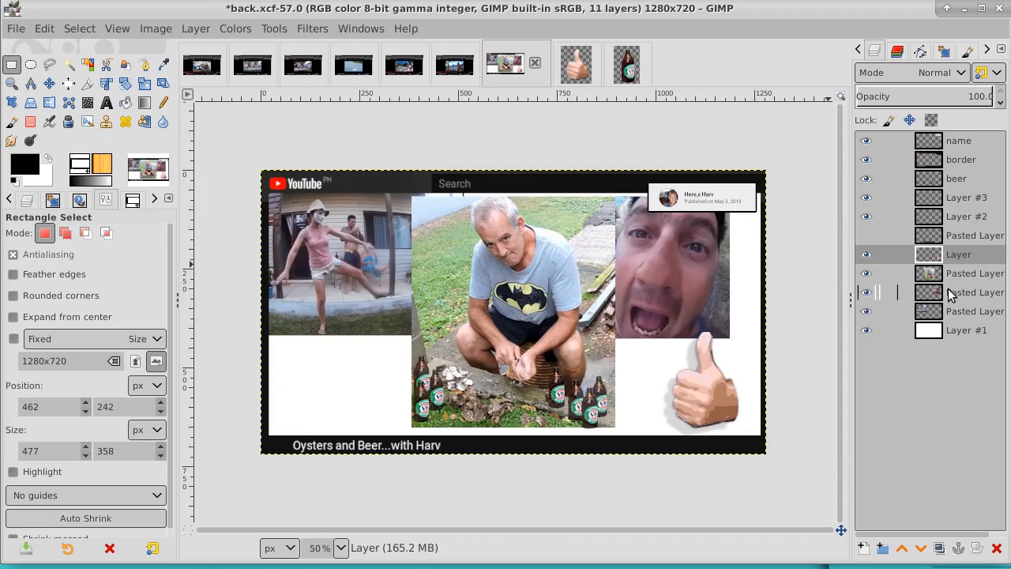
left_click(865, 292)
left_click(865, 292)
double_click(977, 293)
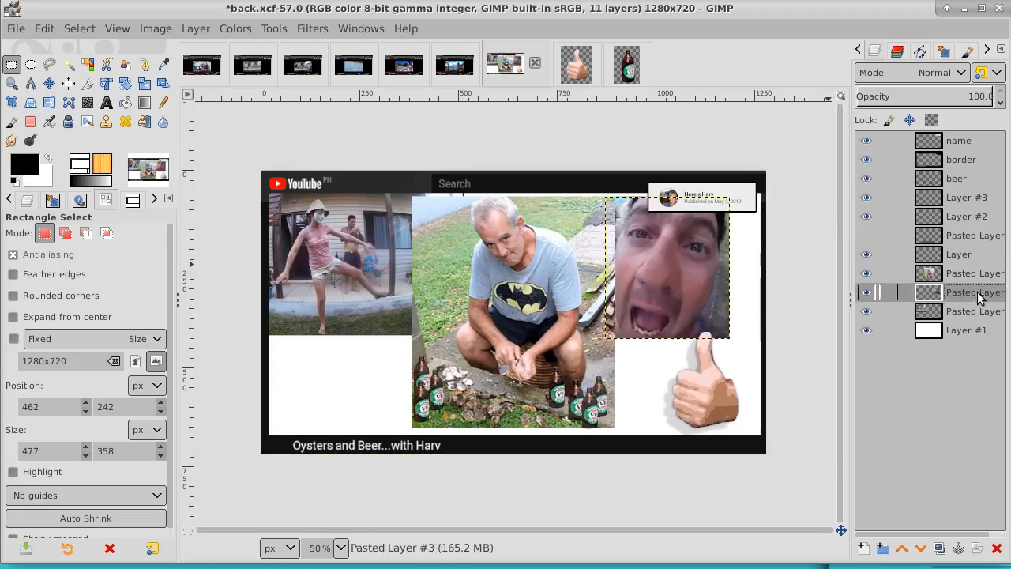
type("fa")
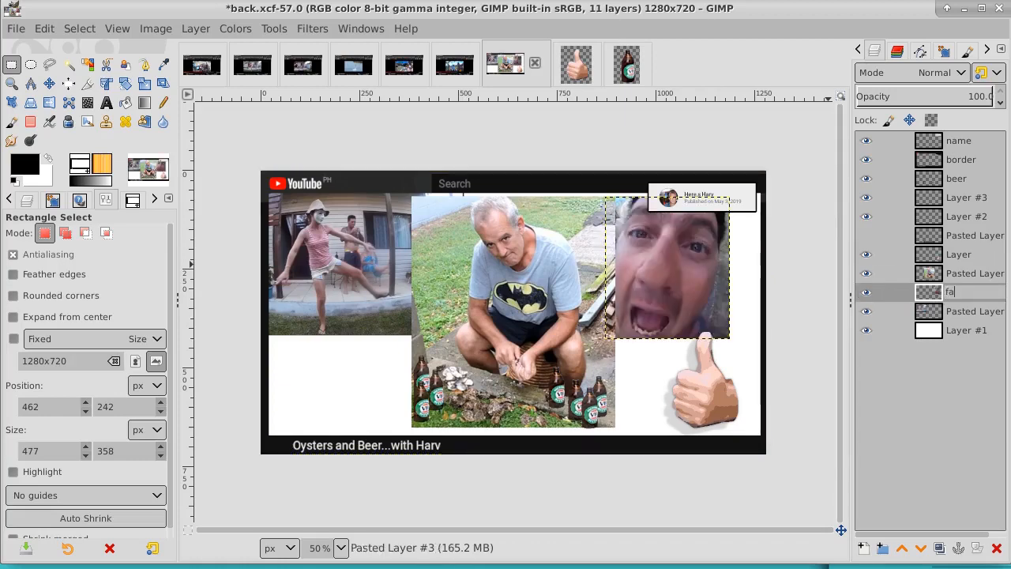
type("ce")
key("Return")
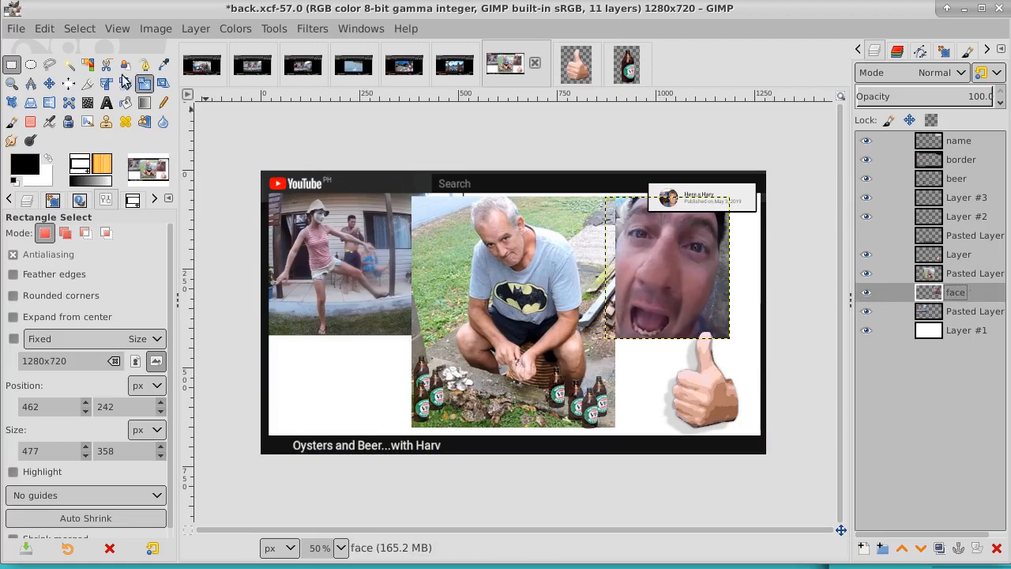
Paste the copied scene of the two men as a new layer above the face layer
left_click(44, 28)
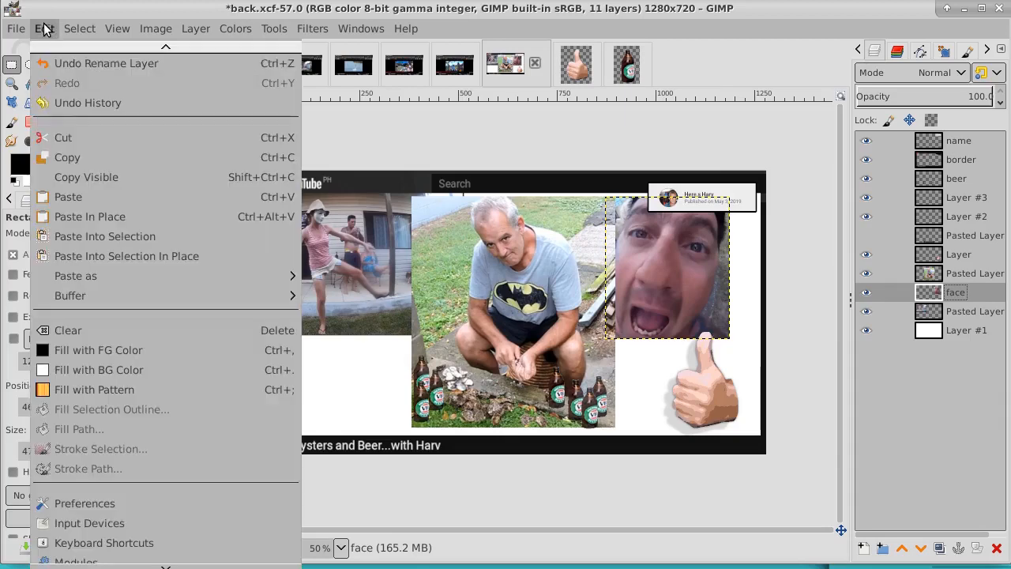
mouse_move(77, 274)
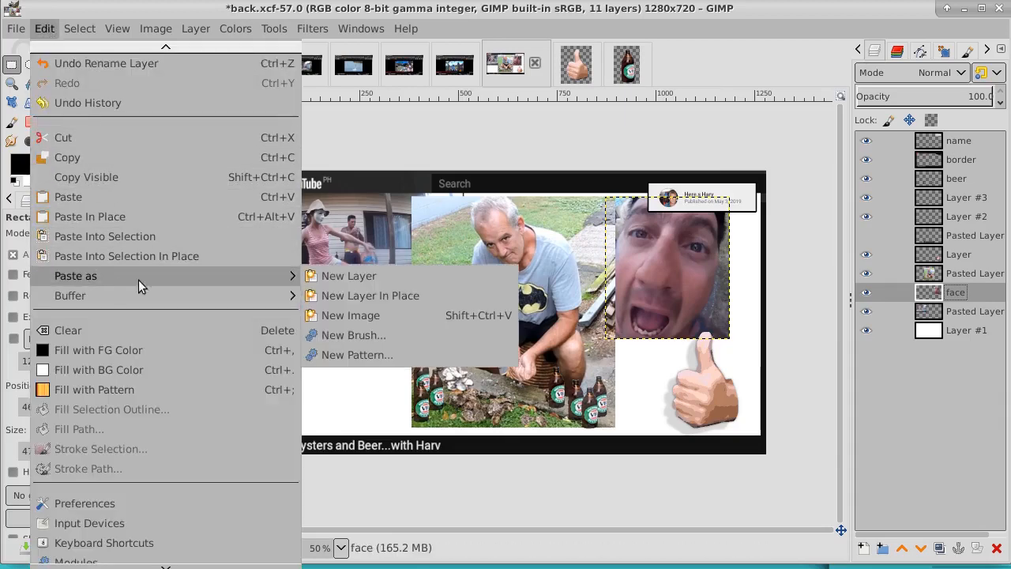
left_click(347, 275)
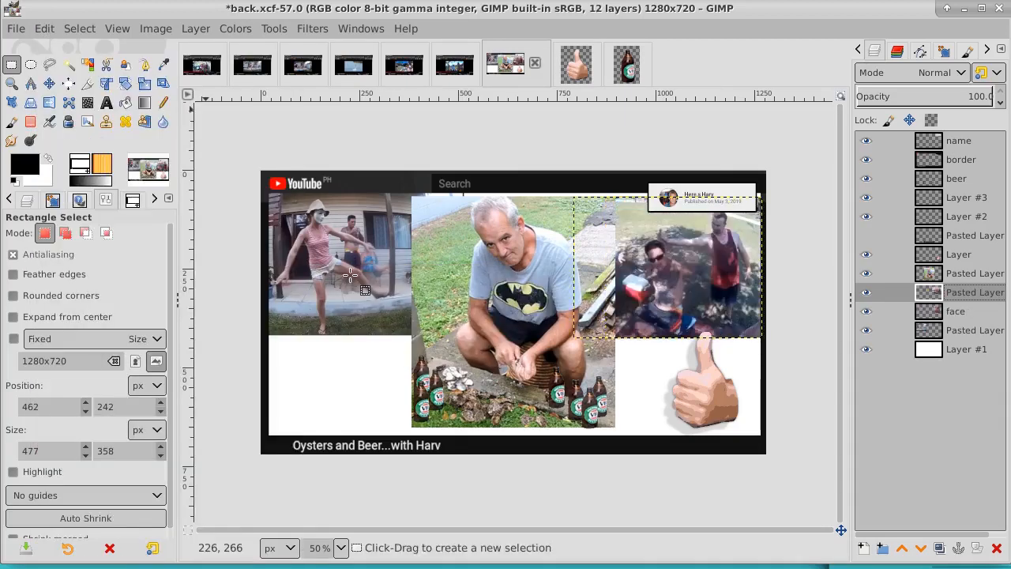
Move the face layer across to the left side of the centre photo, over the dancing girl
left_click(976, 313)
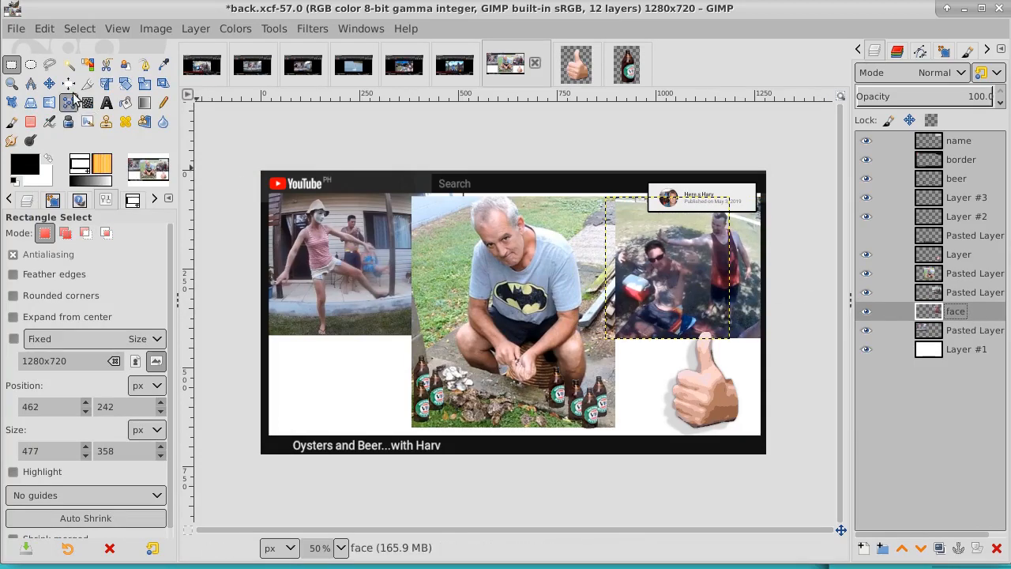
left_click(49, 83)
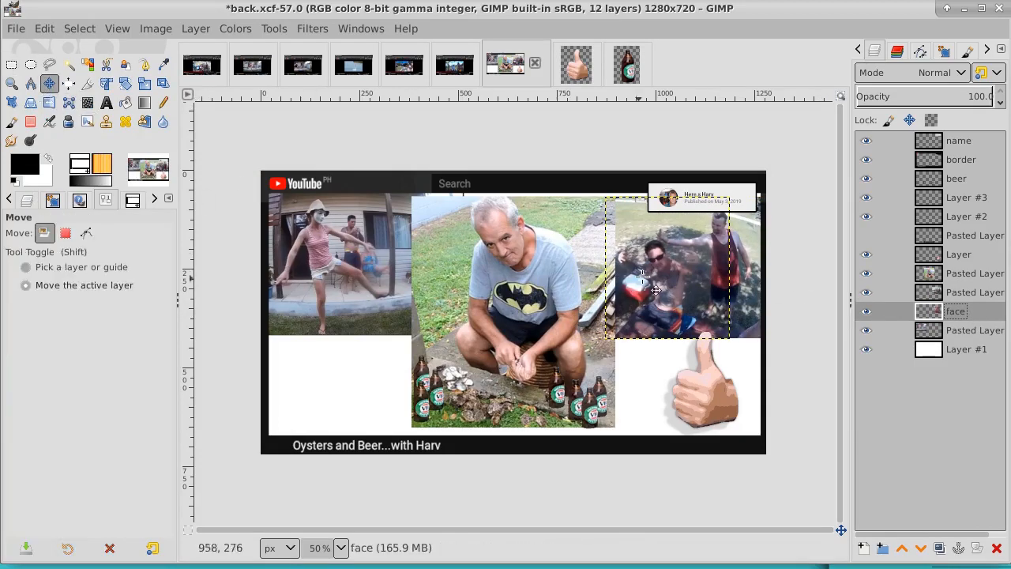
left_click_drag(689, 276, 365, 273)
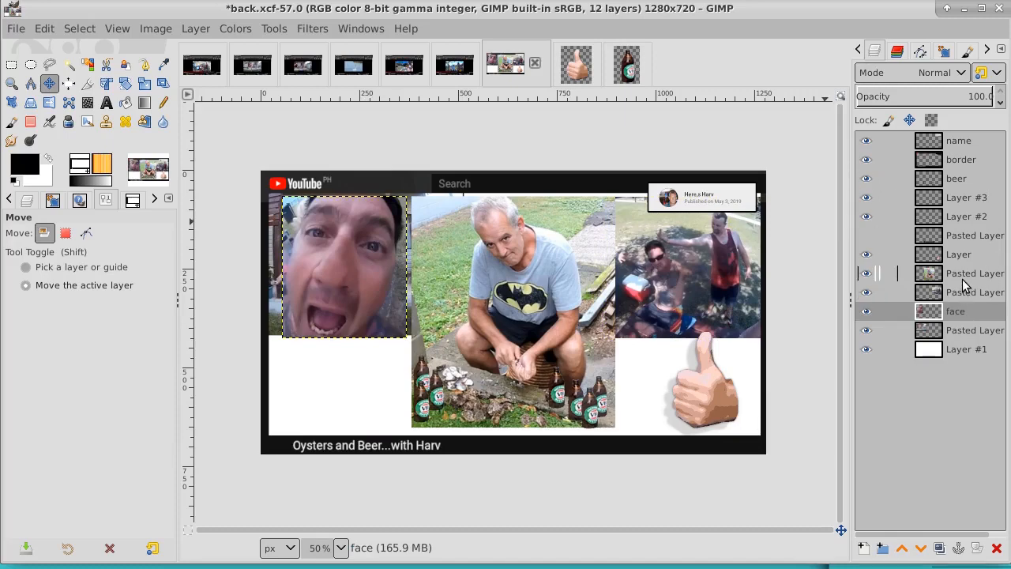
Rename the dancing girl's layer as girl and move it down to the lower-left corner of the composite
left_click(952, 330)
double_click(951, 330)
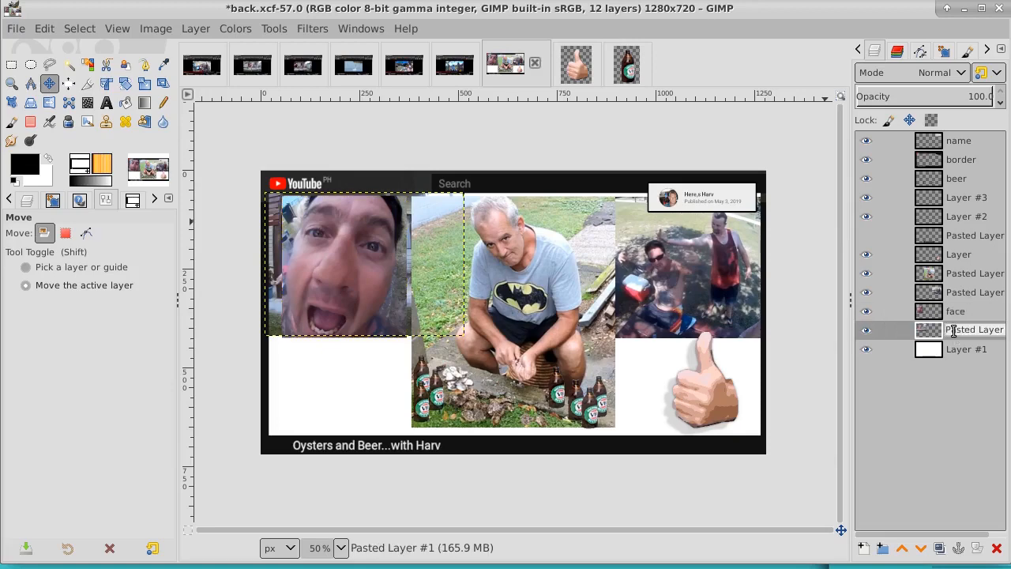
type("girl")
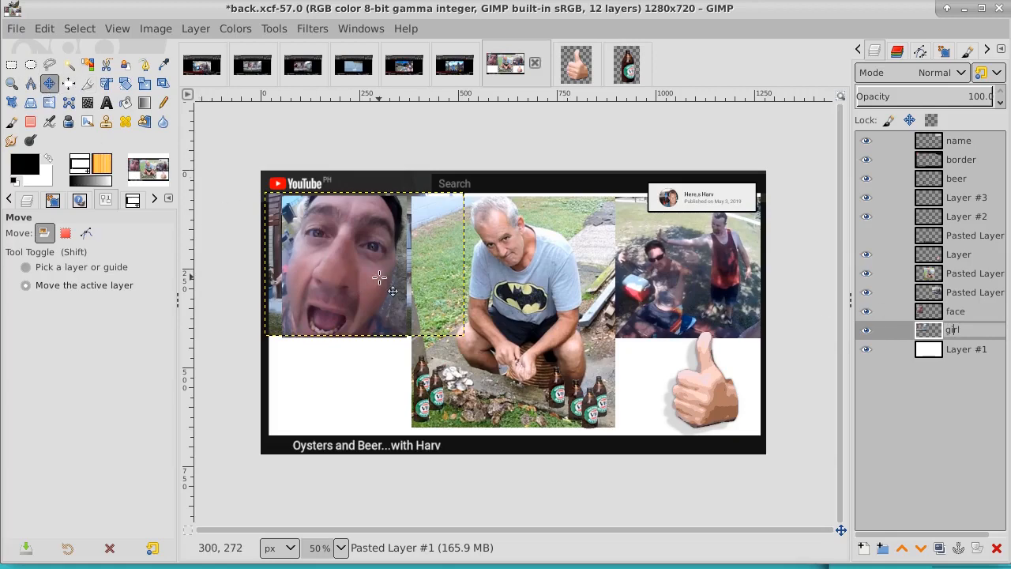
left_click_drag(381, 278, 373, 383)
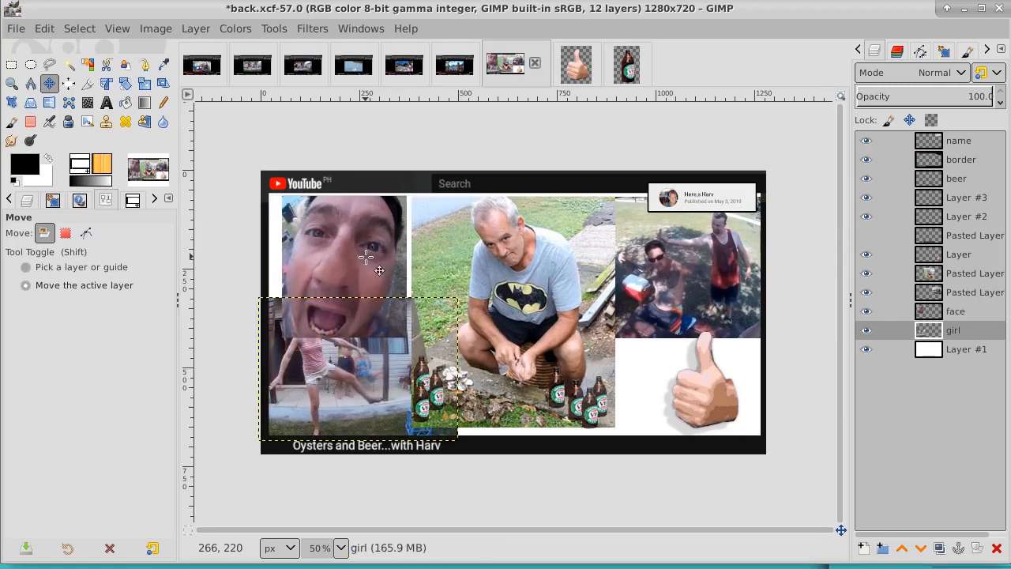
Move the face layer into the upper-left corner of the composite and raise the girl layer above it
left_click(956, 311)
left_click_drag(372, 233, 358, 224)
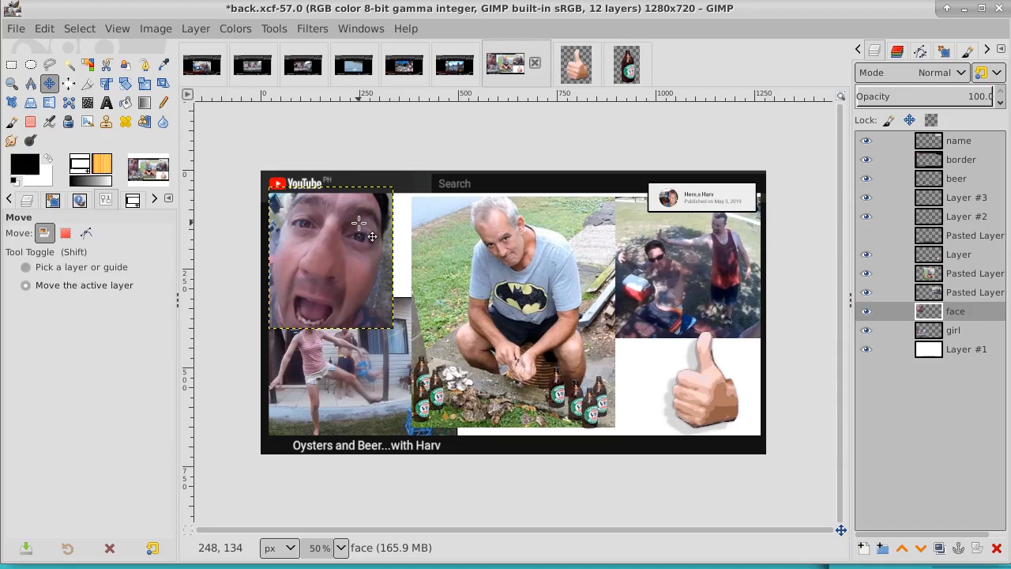
left_click(970, 335)
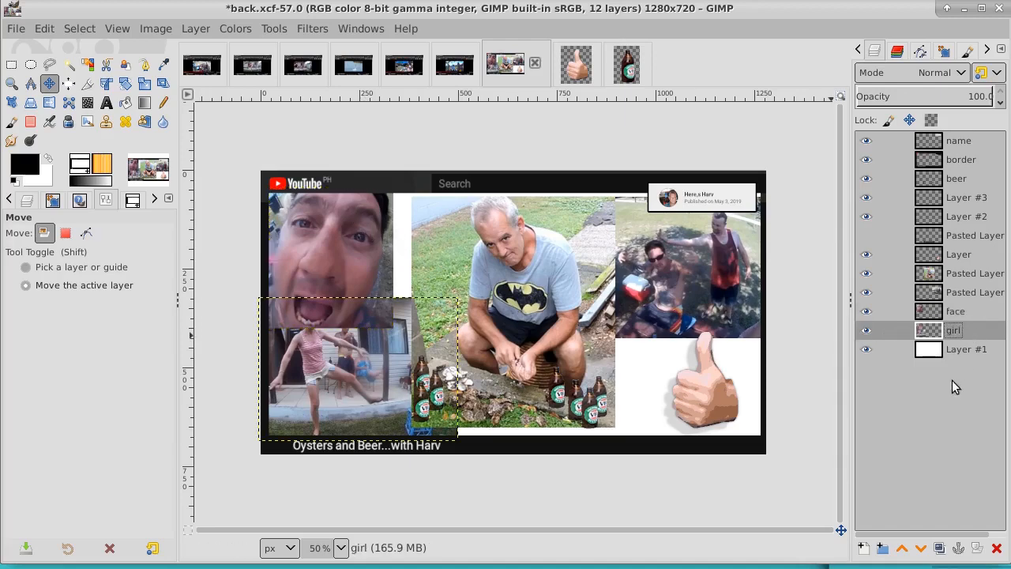
left_click(901, 549)
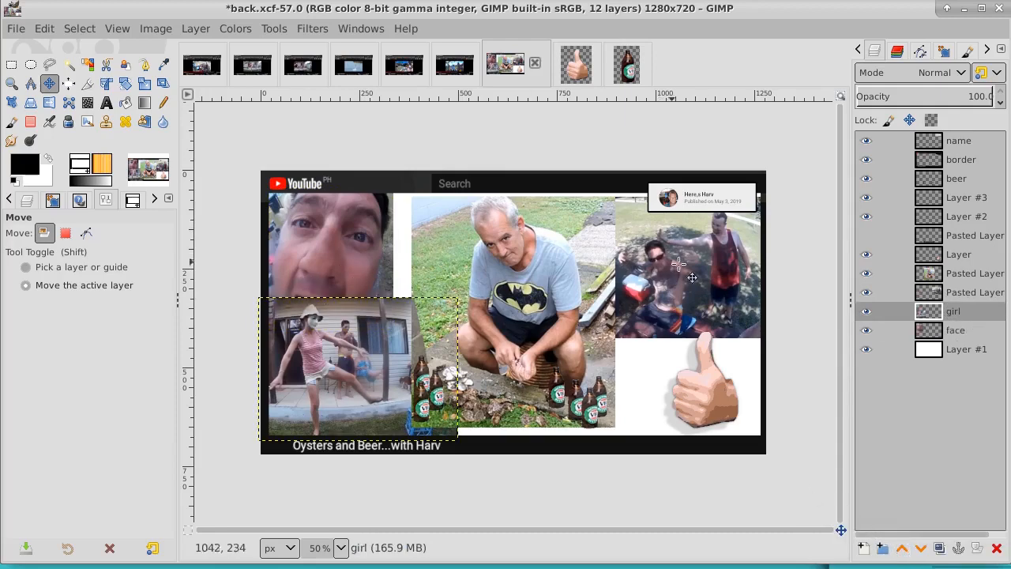
left_click(947, 330)
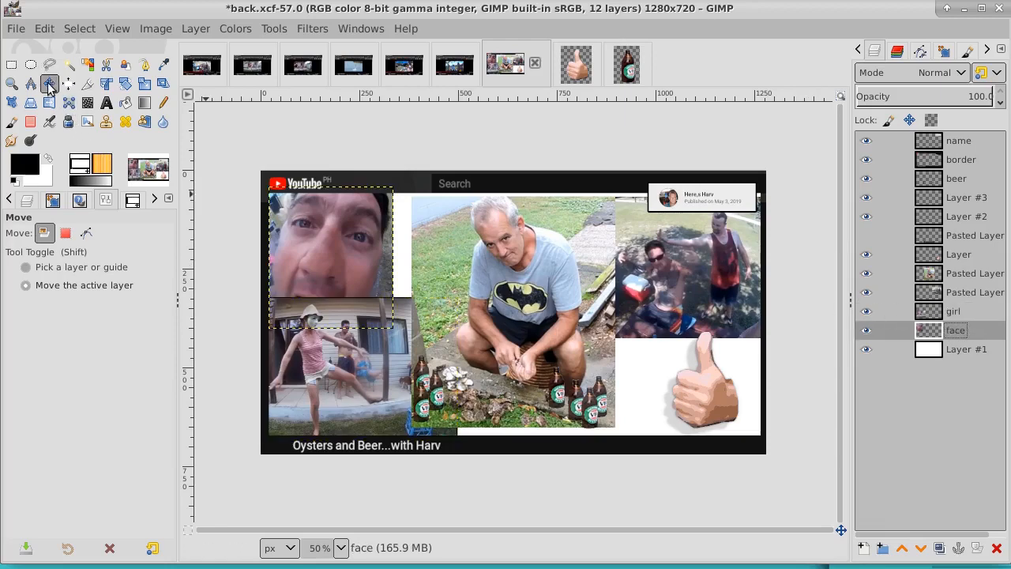
Scale the face layer down to 269 × 307 px with its aspect ratio kept
left_click(144, 84)
left_click(308, 205)
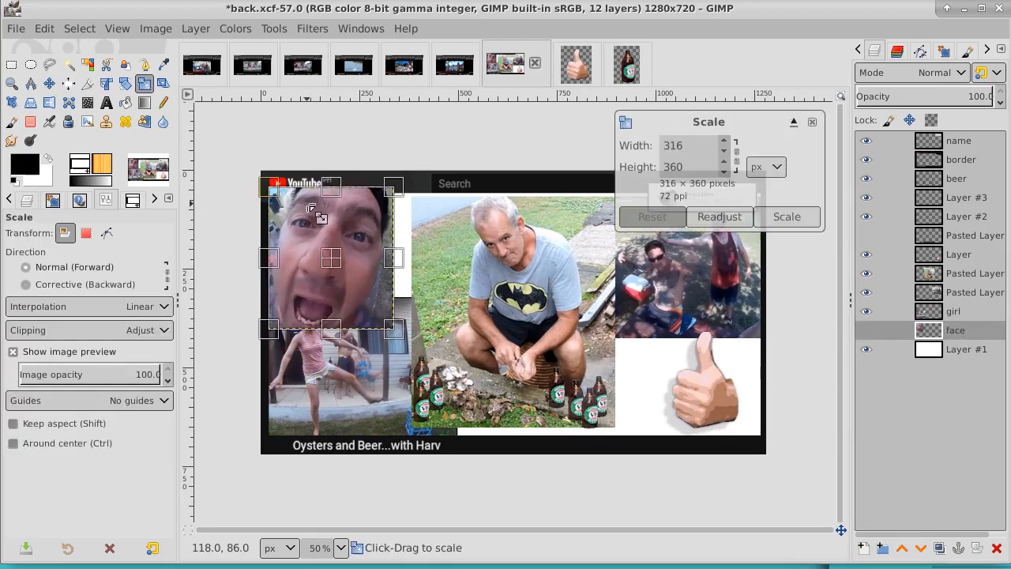
left_click_drag(272, 324, 298, 297)
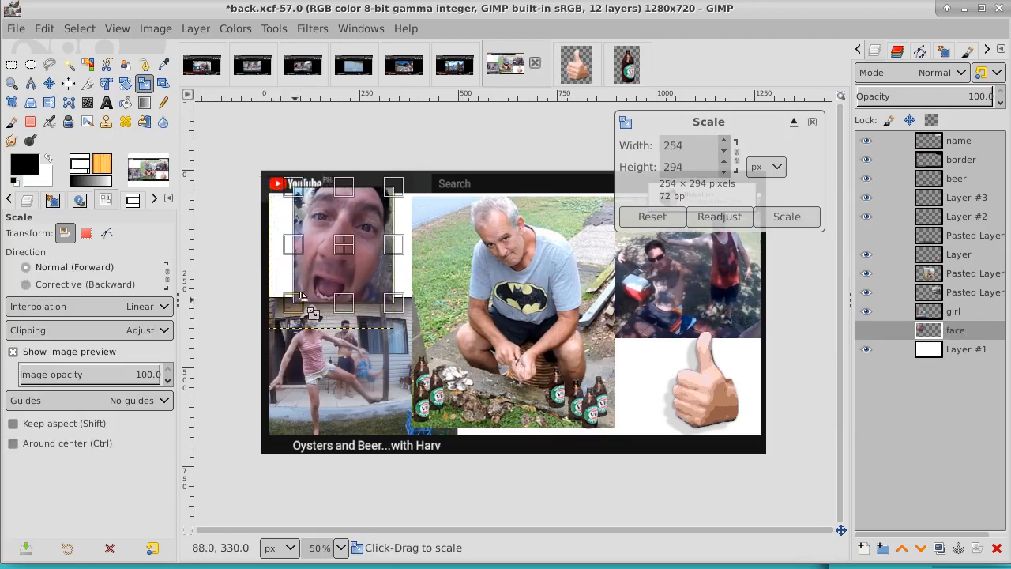
left_click(652, 216)
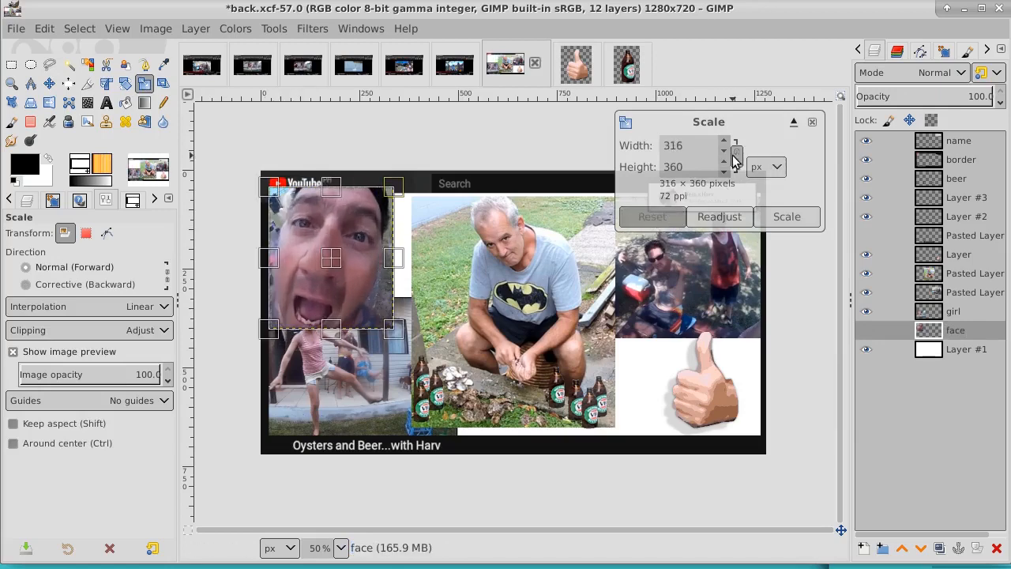
left_click(736, 155)
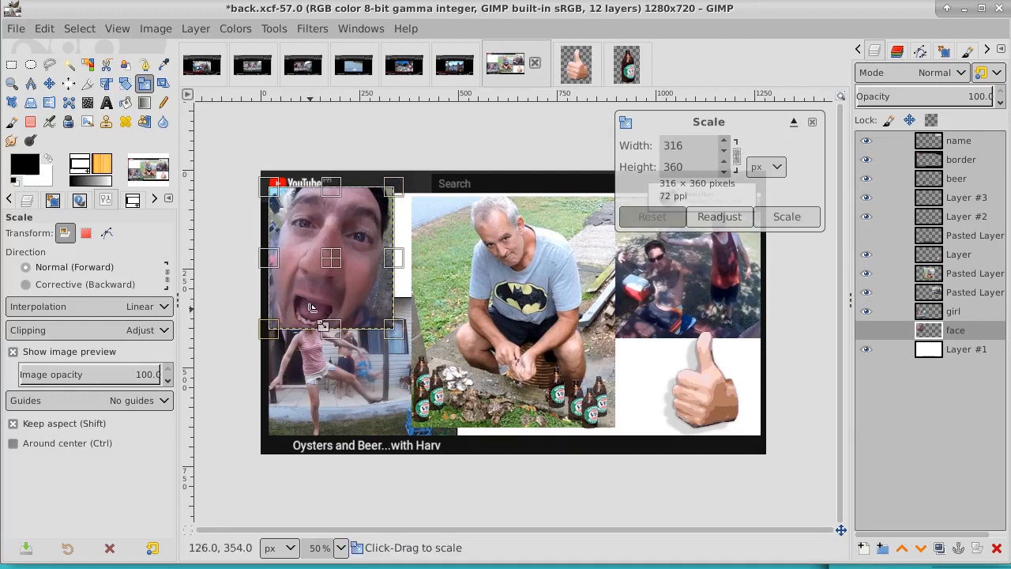
left_click_drag(267, 328, 282, 300)
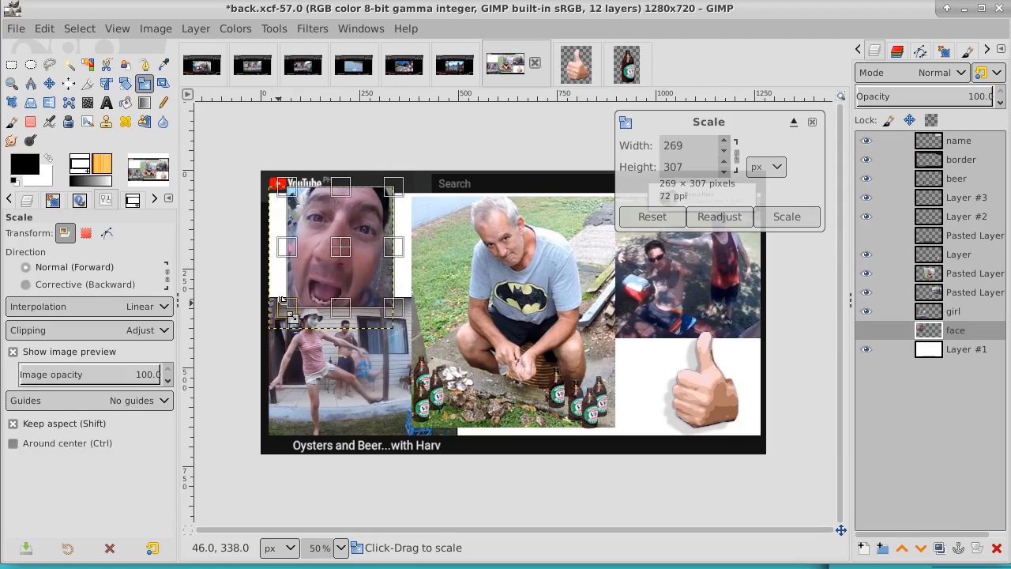
left_click(794, 216)
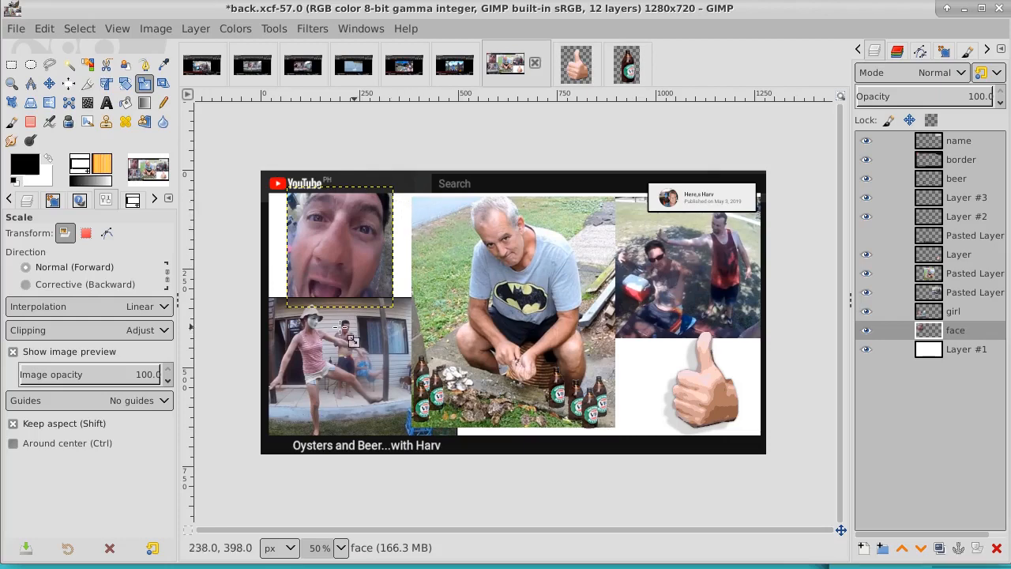
Raise the face layer three levels in the layer stack and move it right so it overlaps the centre photo's left edge
left_click(970, 333)
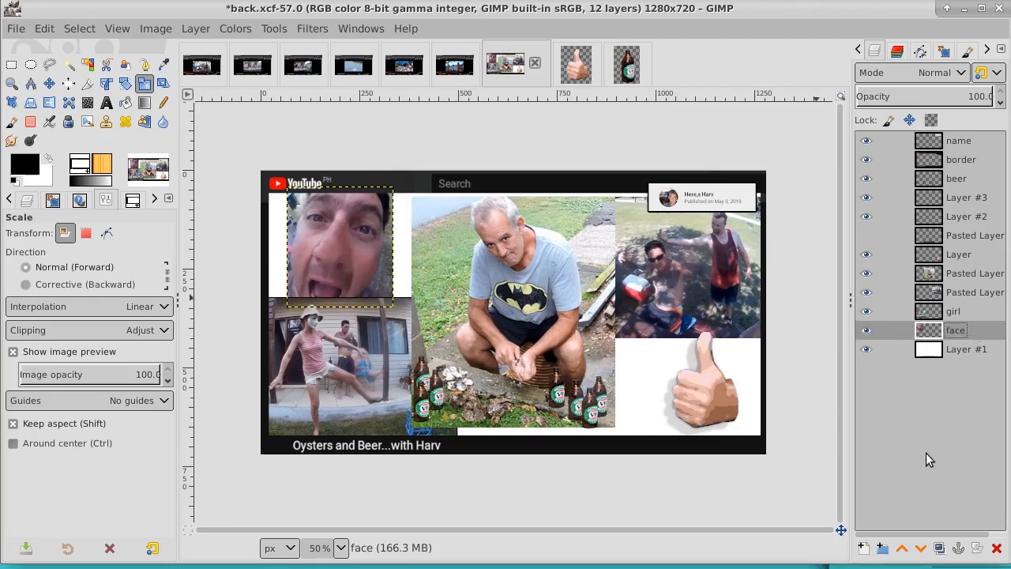
left_click(901, 548)
left_click(901, 548)
left_click(901, 548)
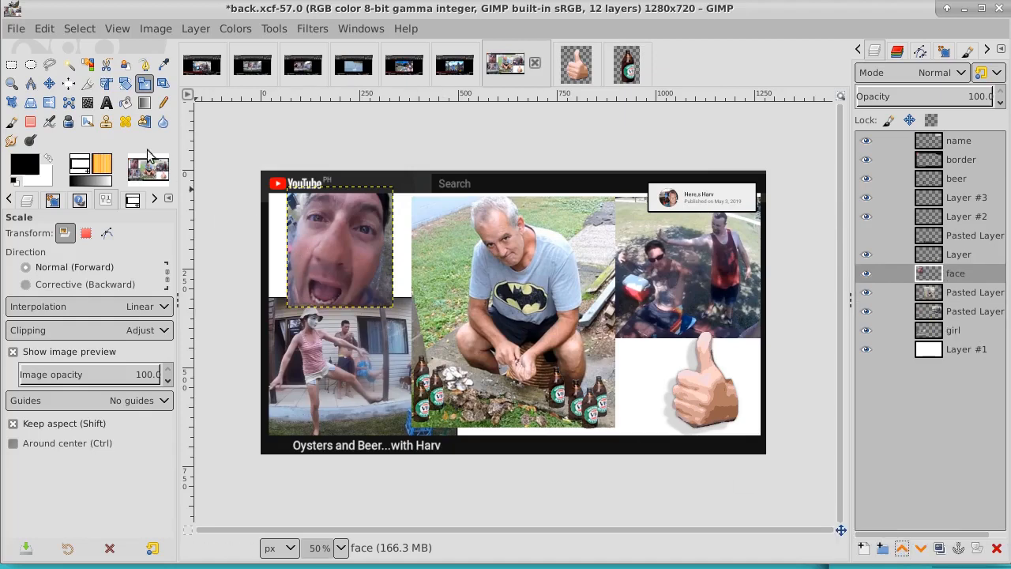
left_click(49, 83)
left_click_drag(345, 250, 387, 256)
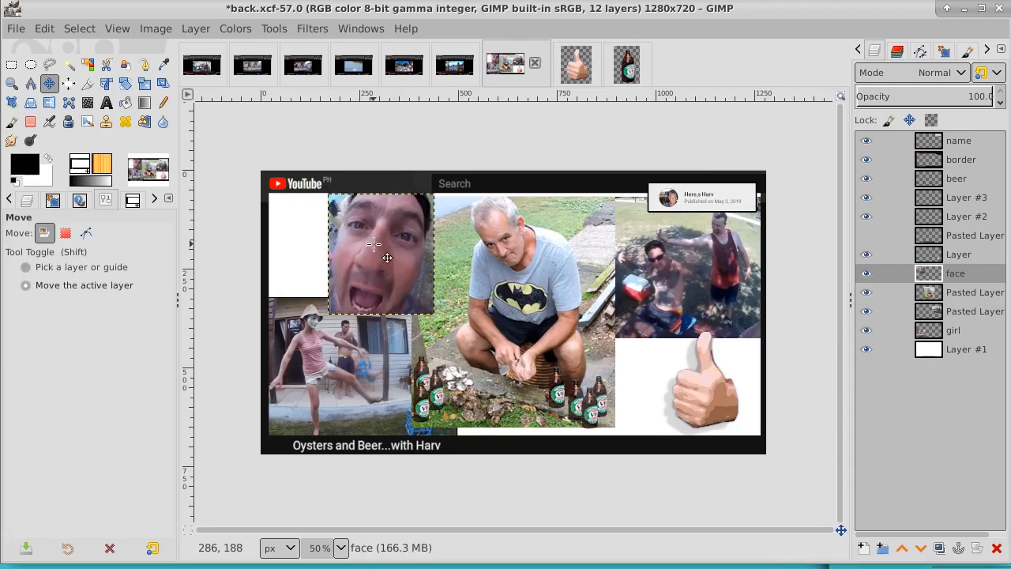
Expand the face layer's boundary to the image size
left_click(82, 30)
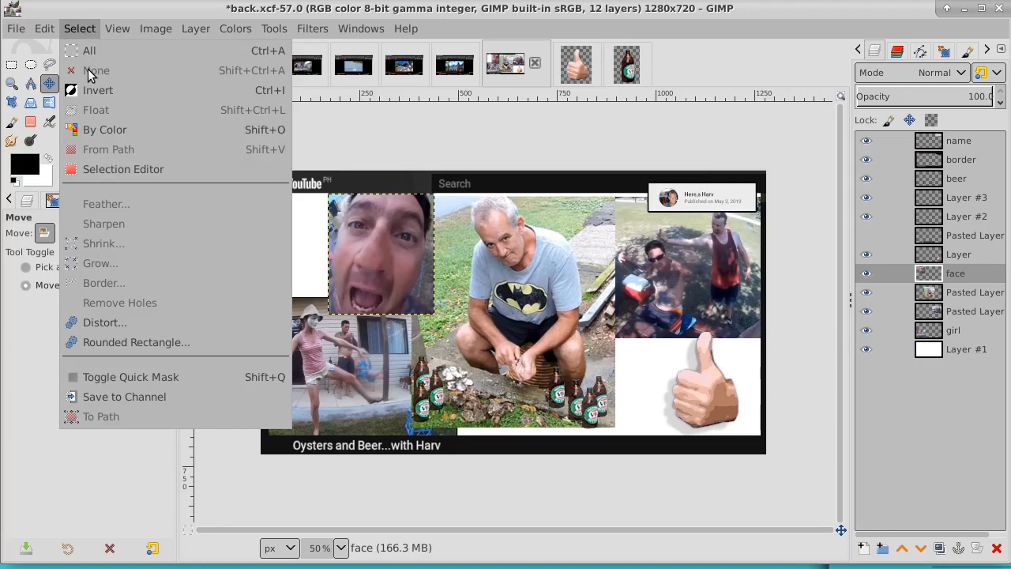
left_click(994, 273)
right_click(990, 275)
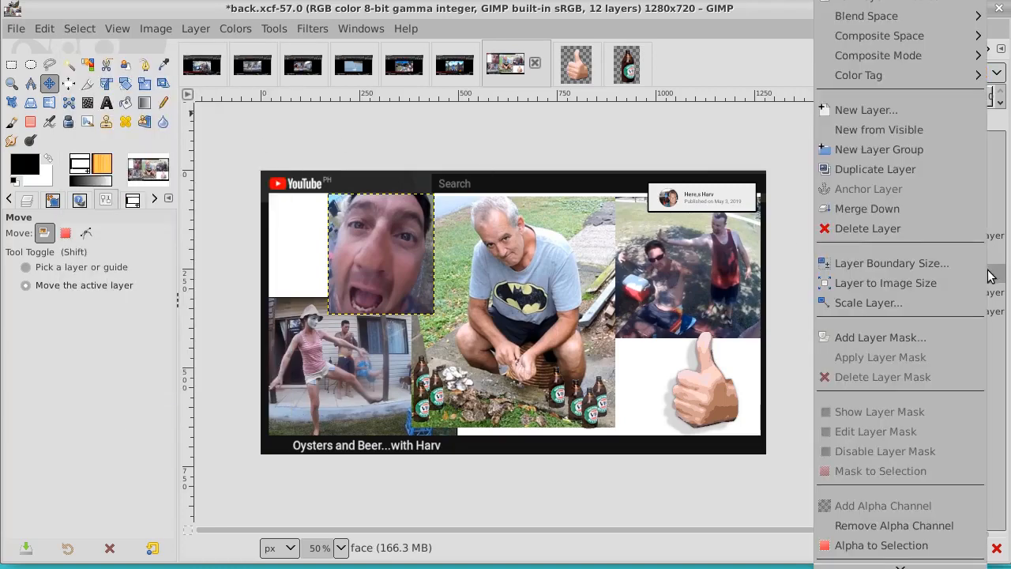
left_click(961, 282)
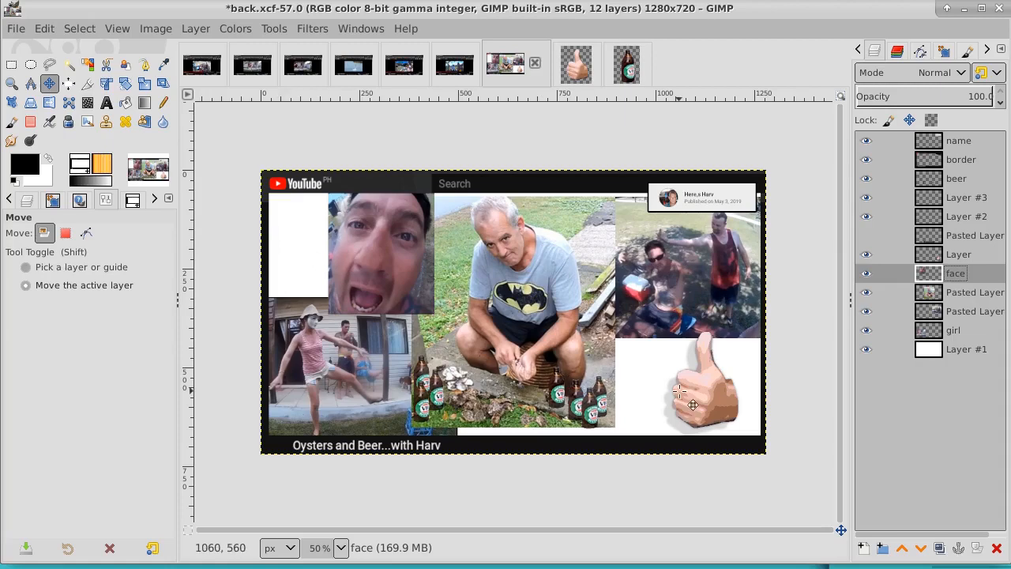
Close the used captures 03-harv and 04-harv, discarding their changes
left_click(202, 65)
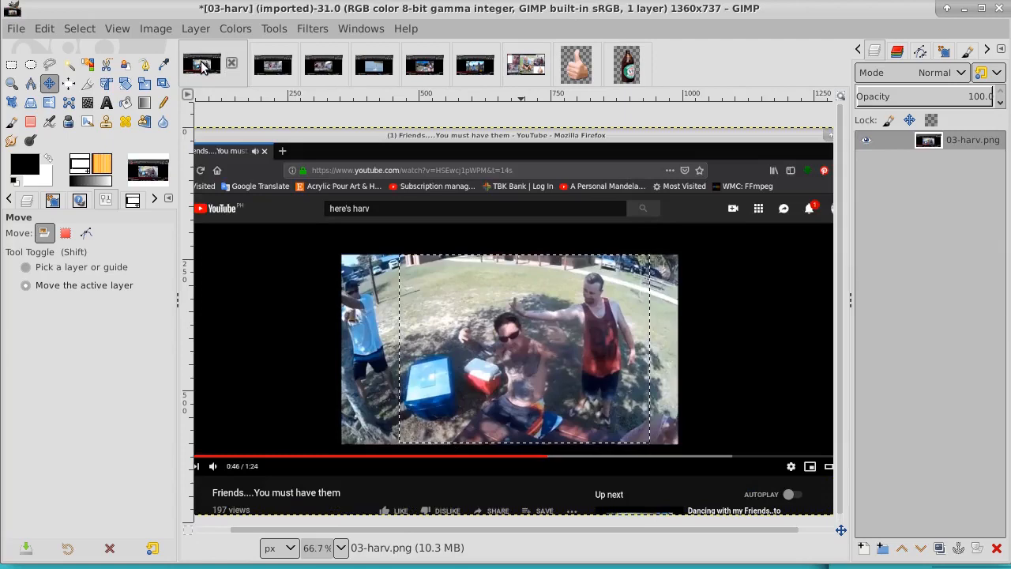
left_click(232, 64)
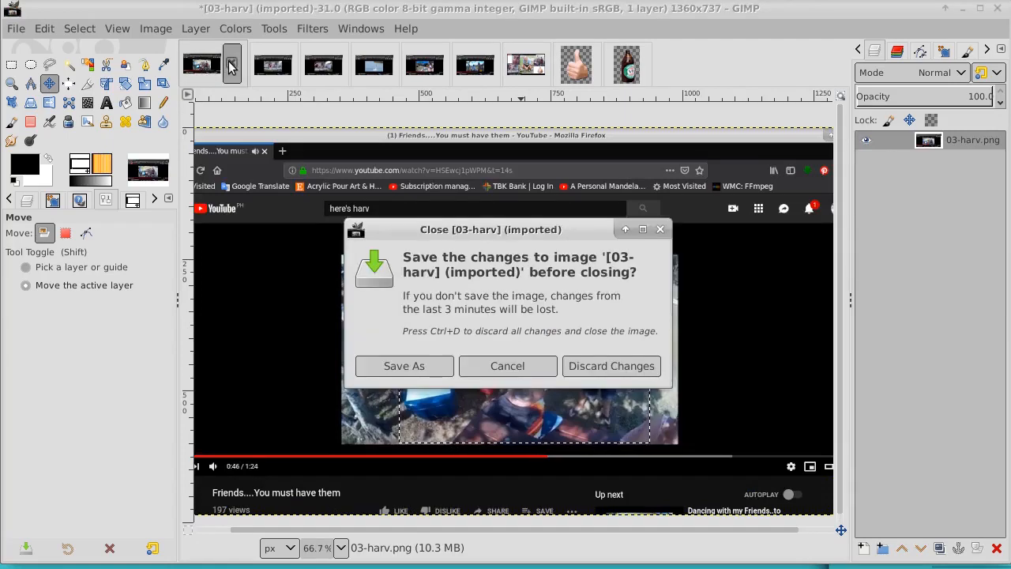
left_click(612, 365)
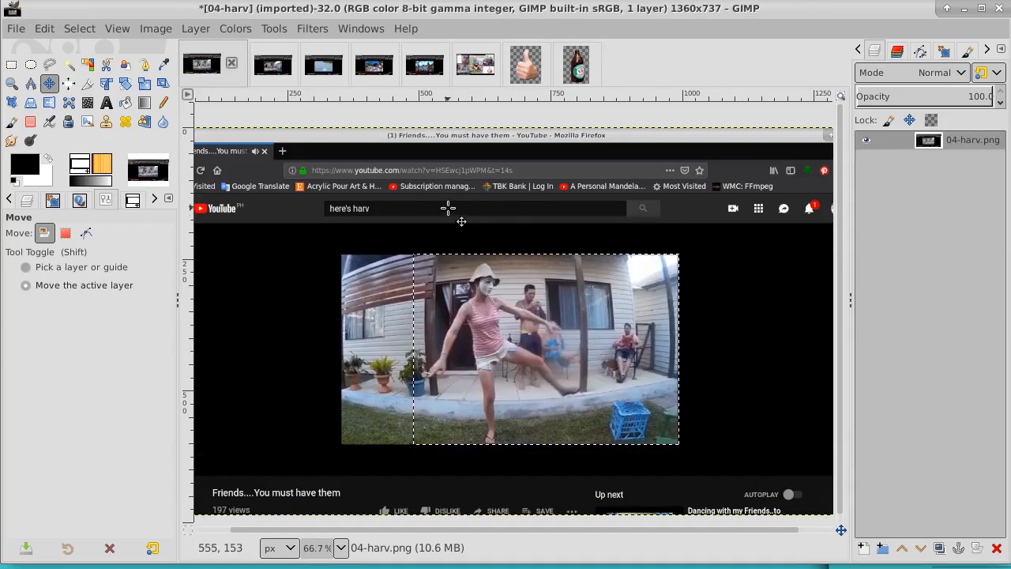
left_click(231, 63)
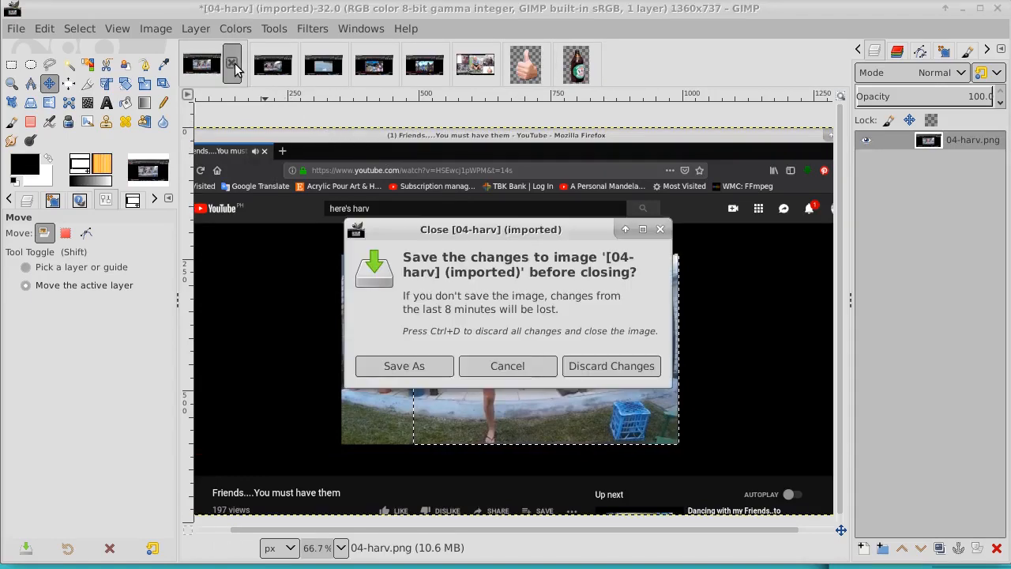
left_click(594, 367)
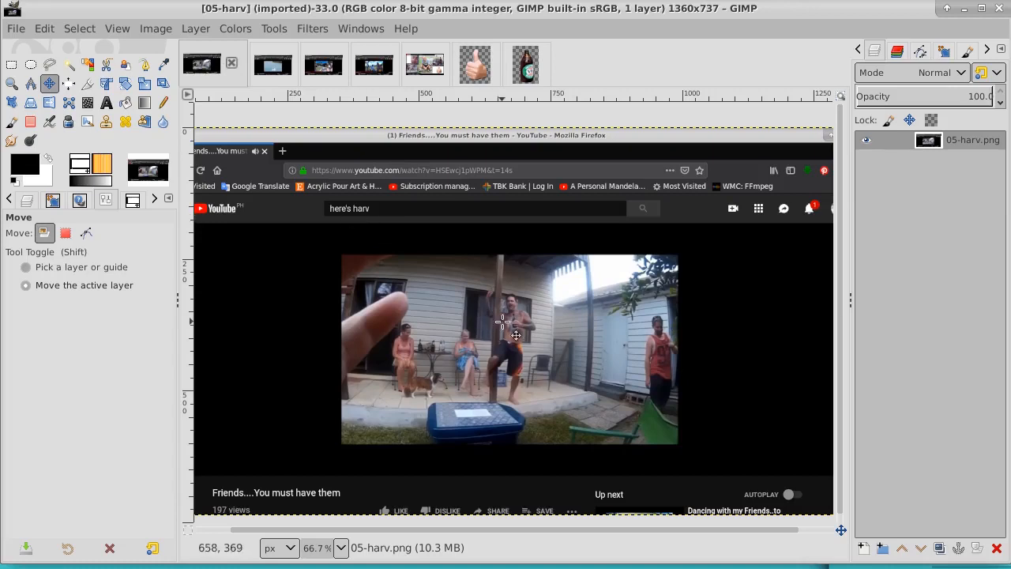
Select the shirtless man dancing on the porch in 05-harv with a rectangle of about 111 × 266 px and cut him out
left_click(424, 63)
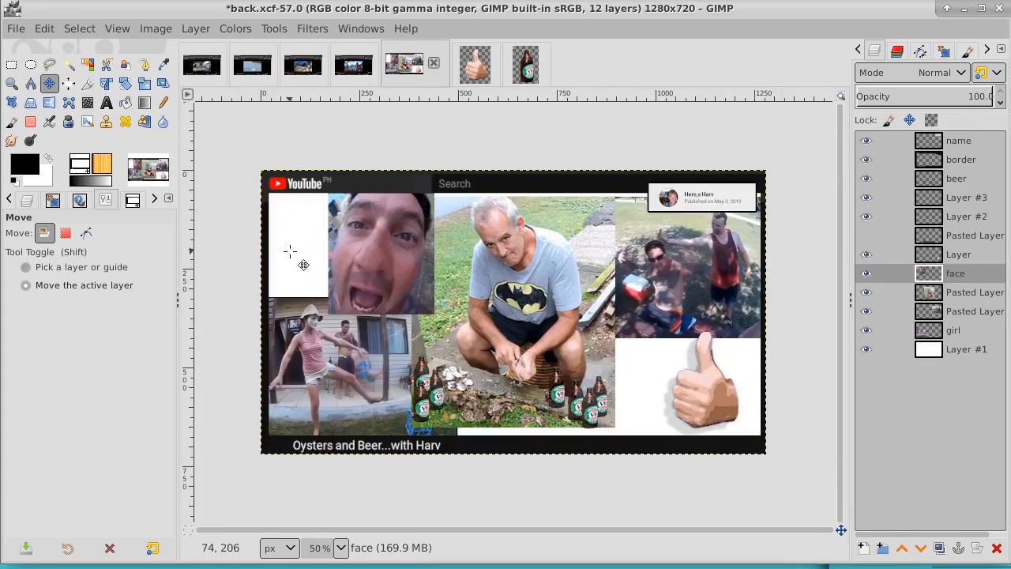
left_click(203, 66)
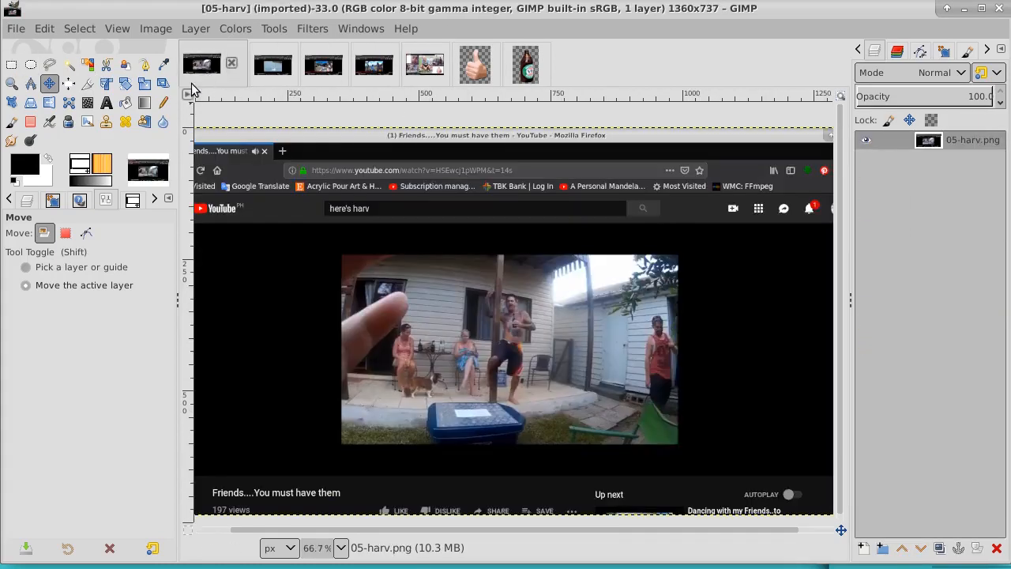
left_click(11, 65)
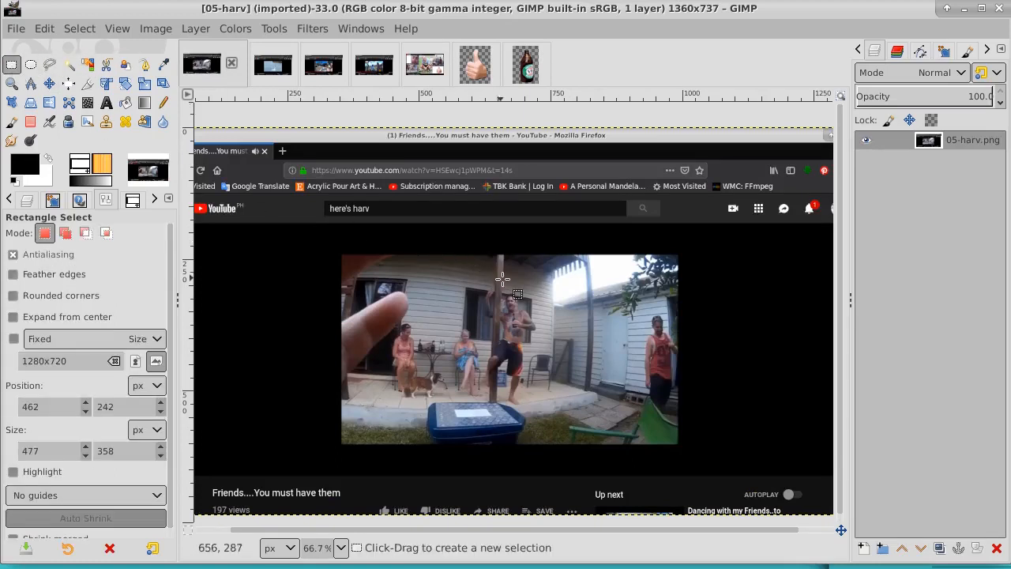
left_click_drag(484, 268, 540, 408)
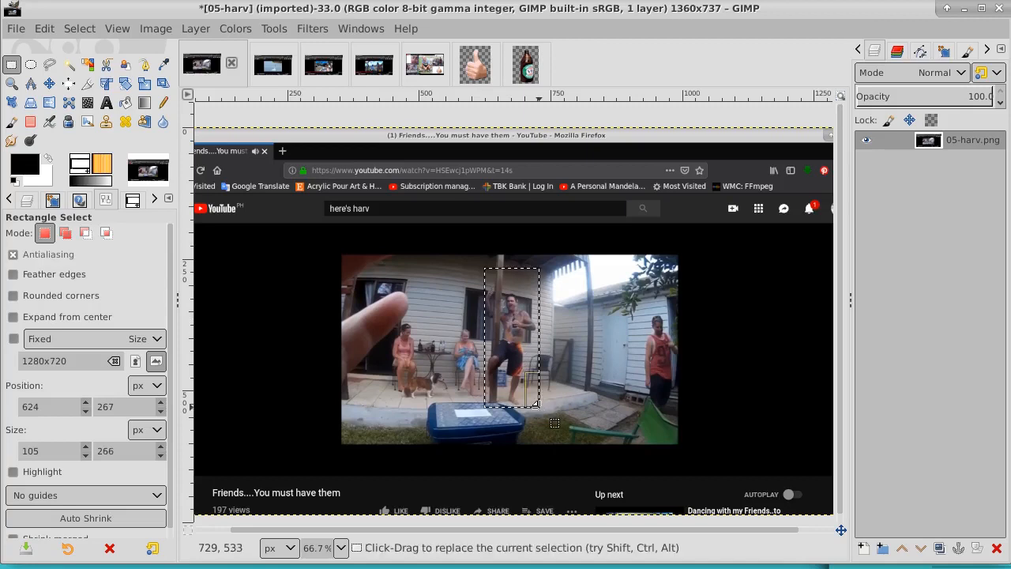
left_click_drag(495, 341, 488, 341)
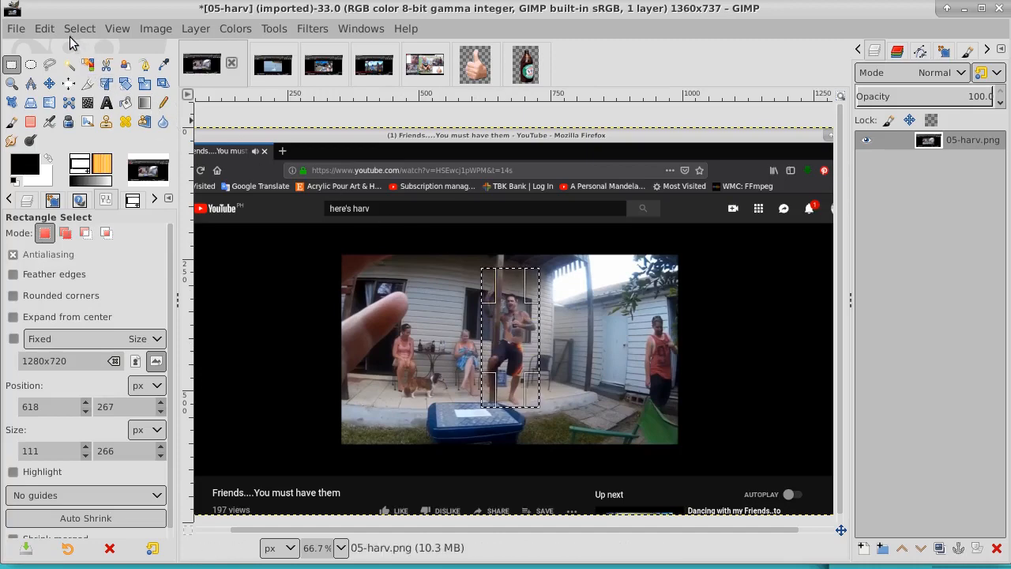
left_click(44, 29)
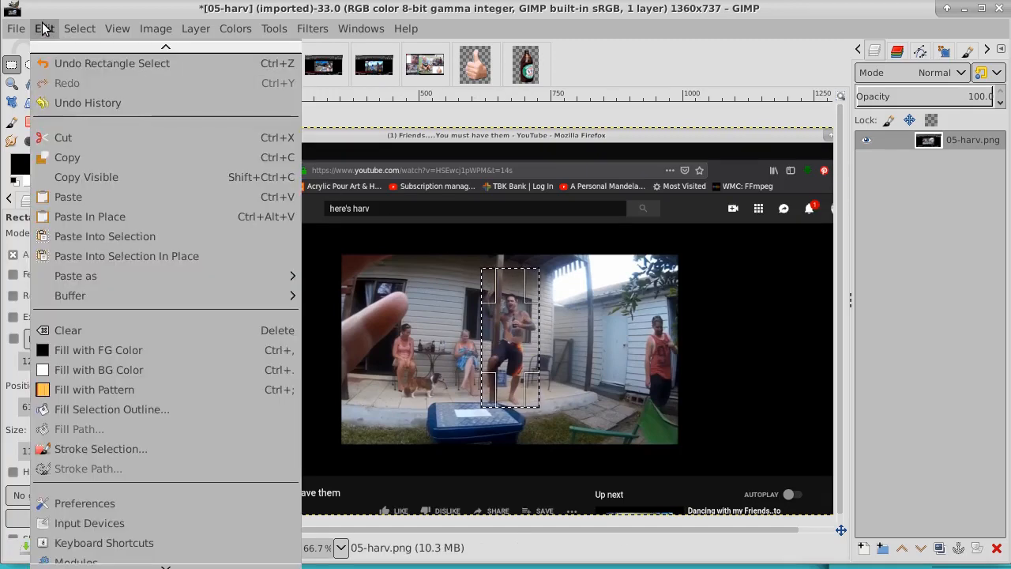
left_click(58, 137)
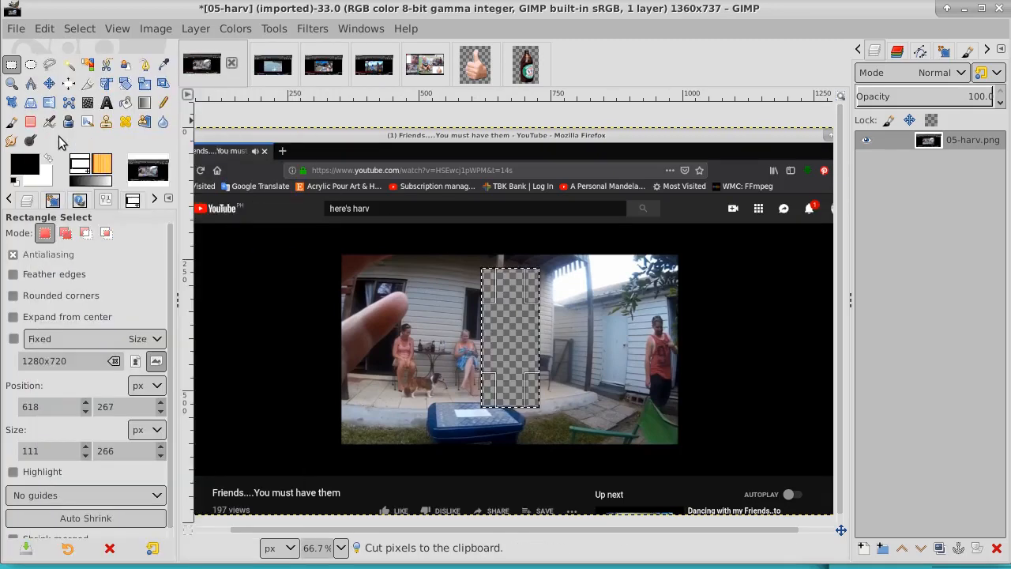
Paste the cut-out dancing man into back.xcf as a new layer above the face layer
left_click(435, 73)
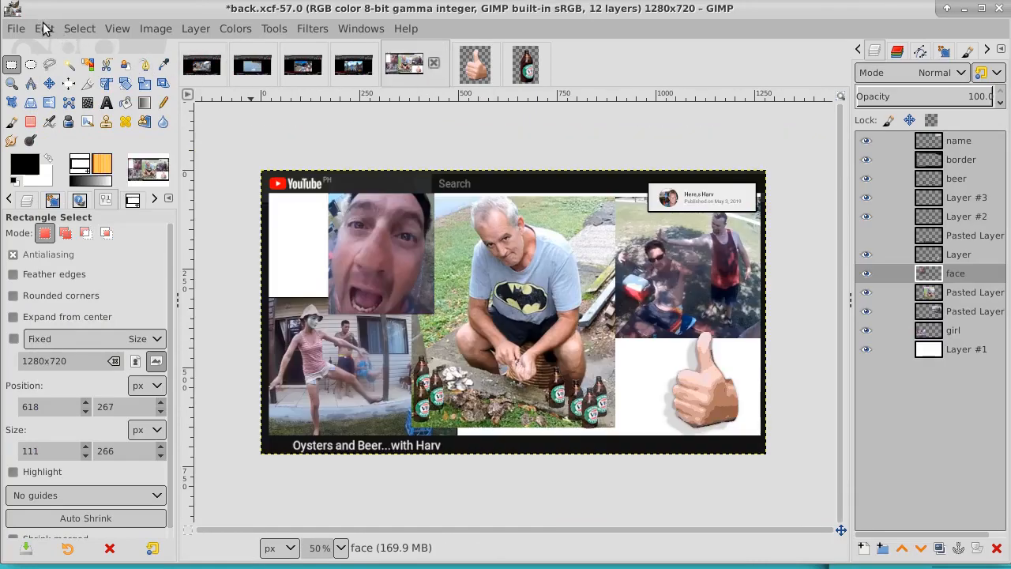
left_click(79, 29)
mouse_move(39, 29)
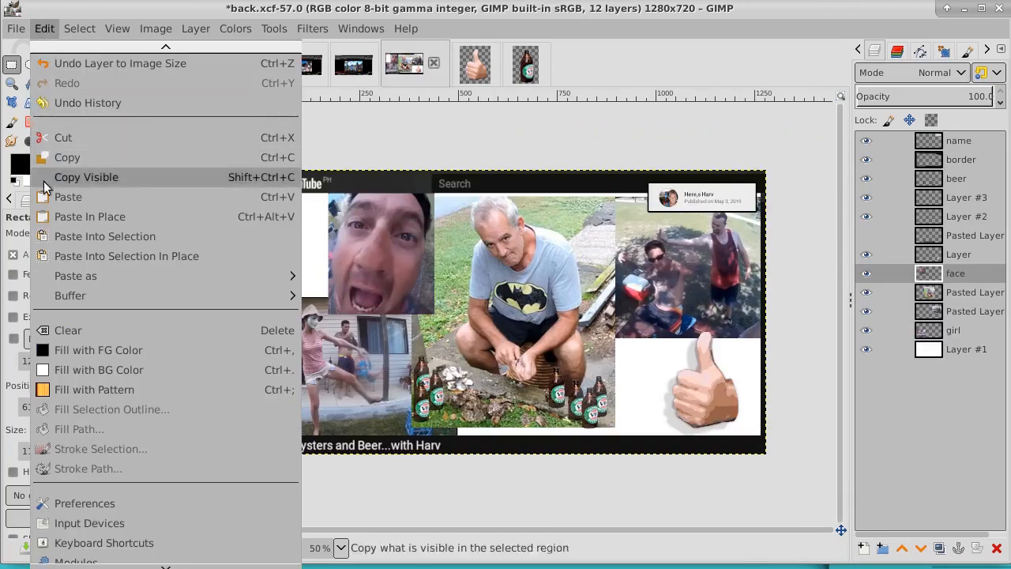
mouse_move(63, 280)
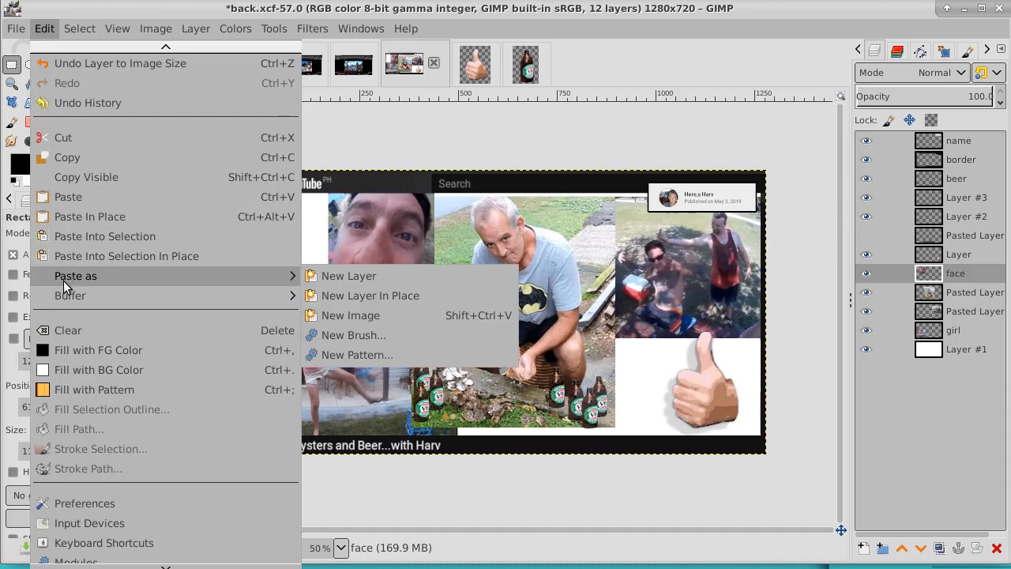
left_click(307, 275)
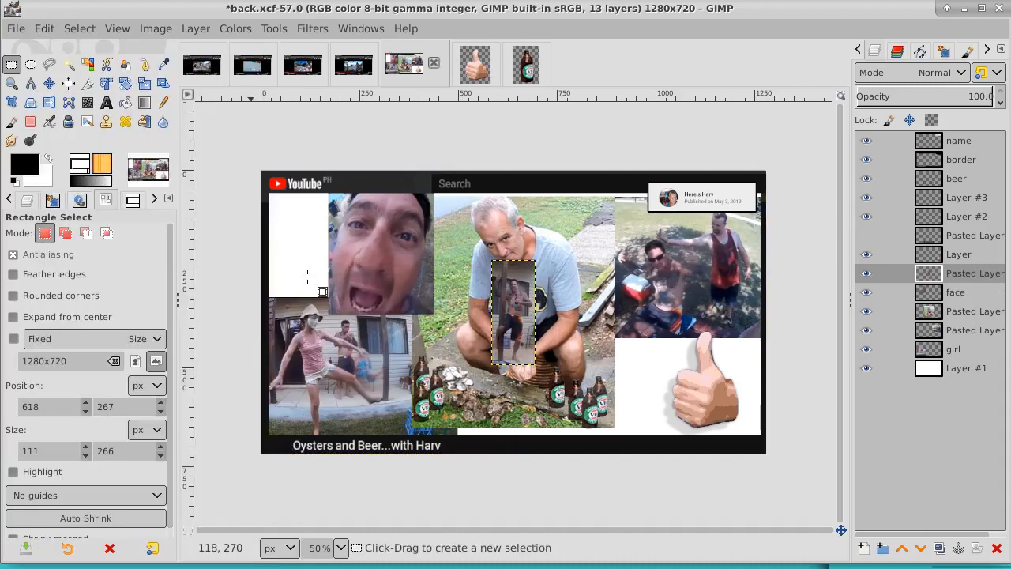
Move the pasted man into the white gap left of the face and expand his layer to the image size
left_click(48, 83)
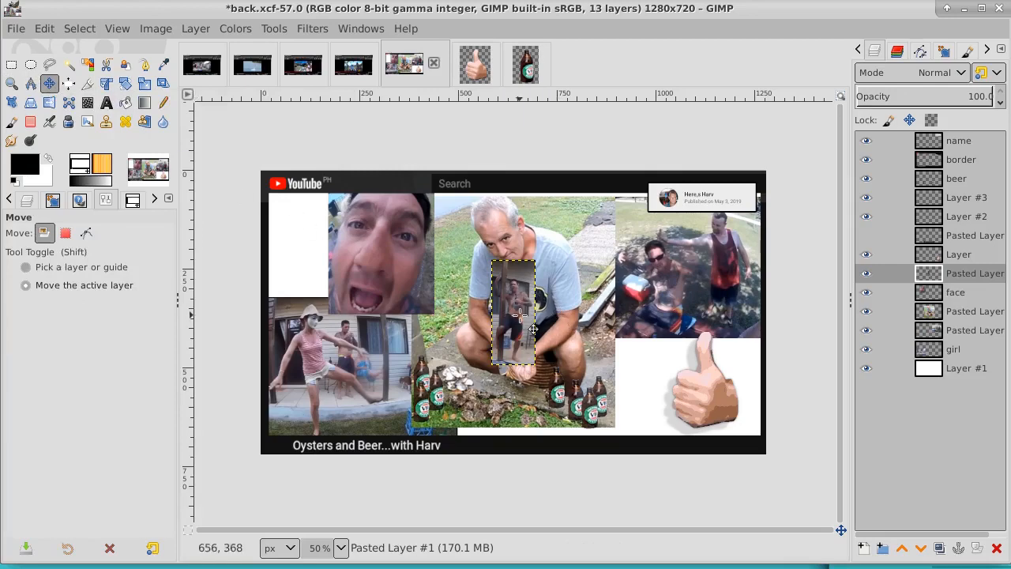
left_click_drag(519, 317, 306, 247)
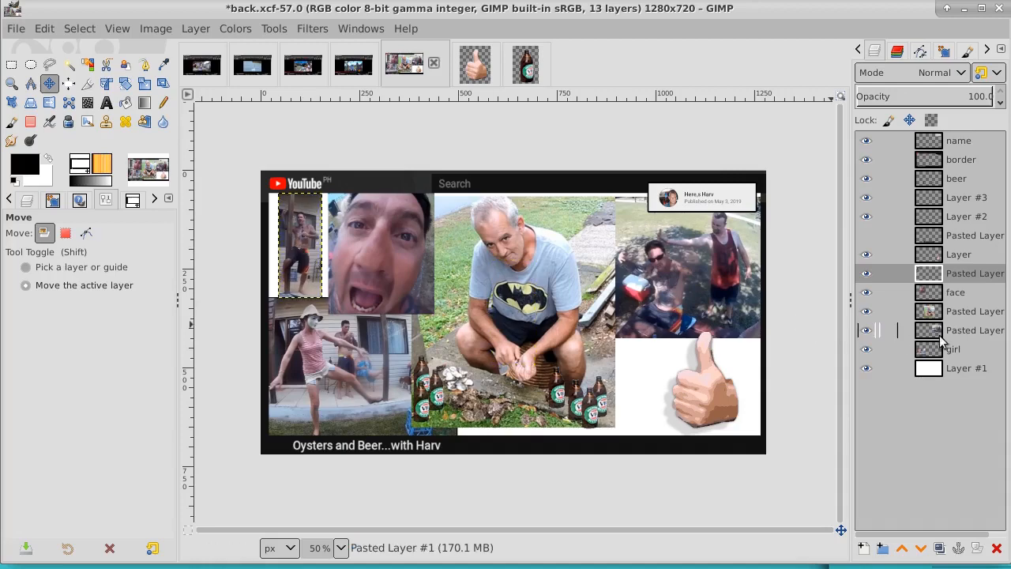
right_click(977, 275)
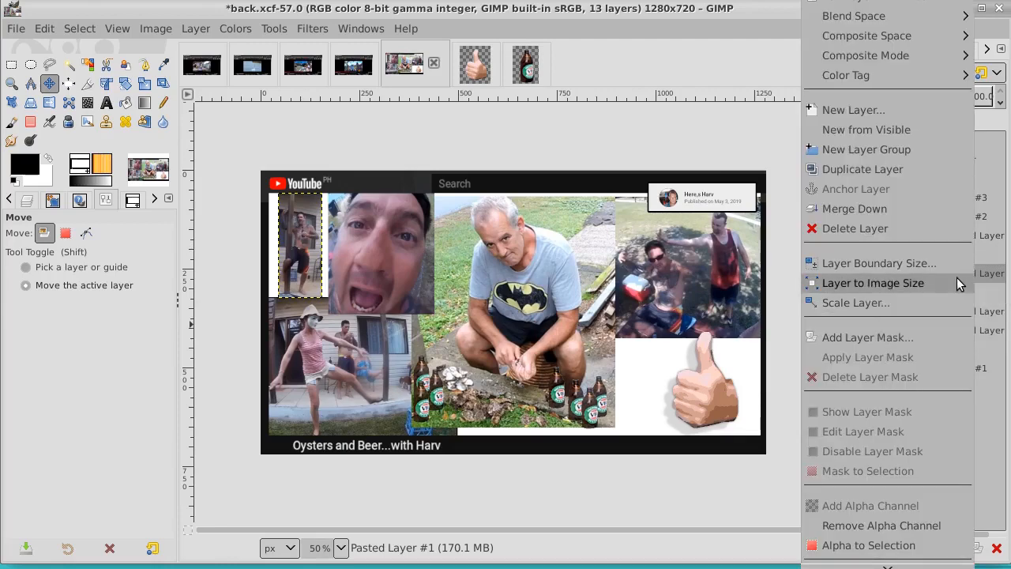
left_click(956, 278)
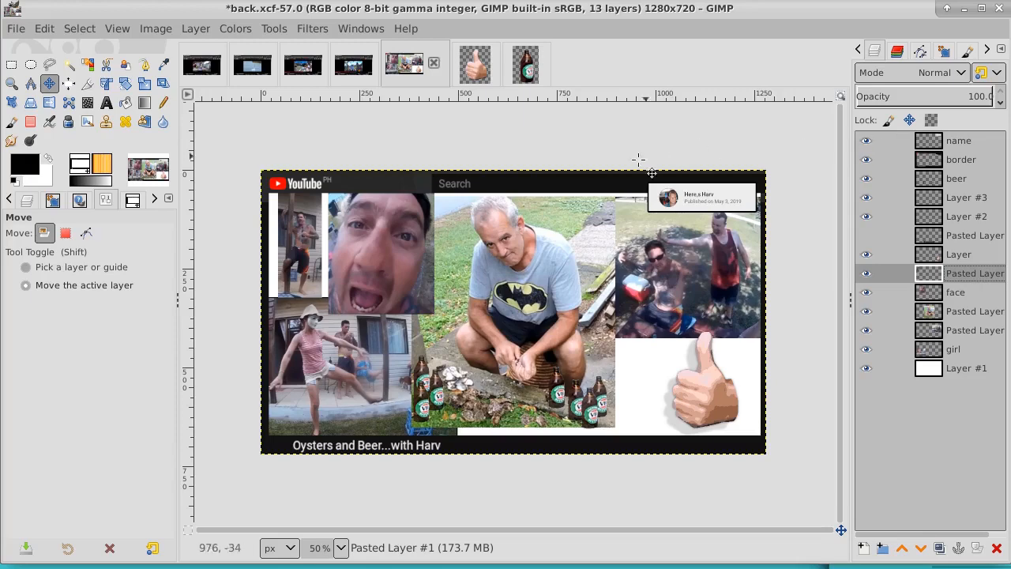
Close the 05-harv capture, discarding its changes
left_click(201, 67)
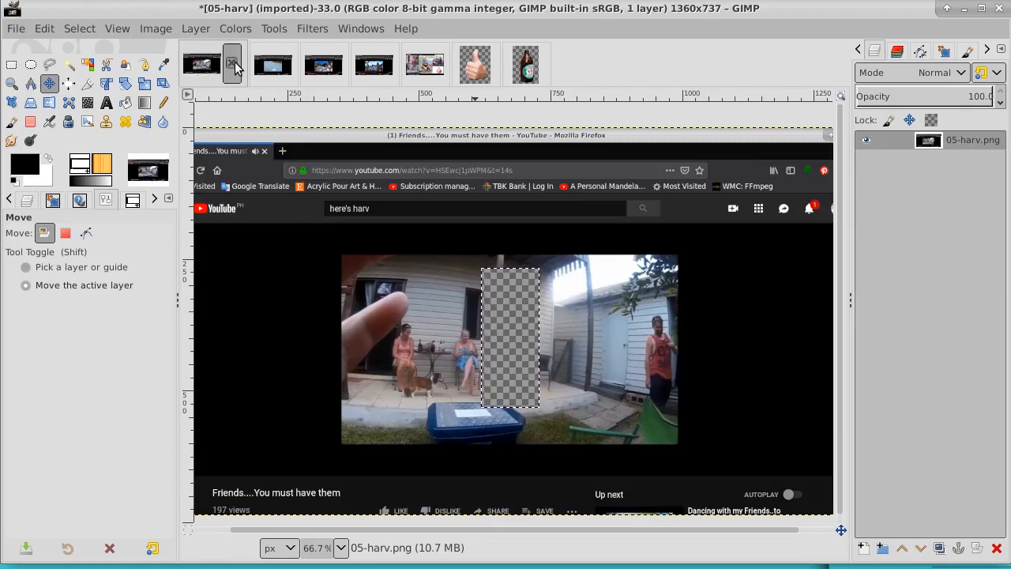
left_click(232, 62)
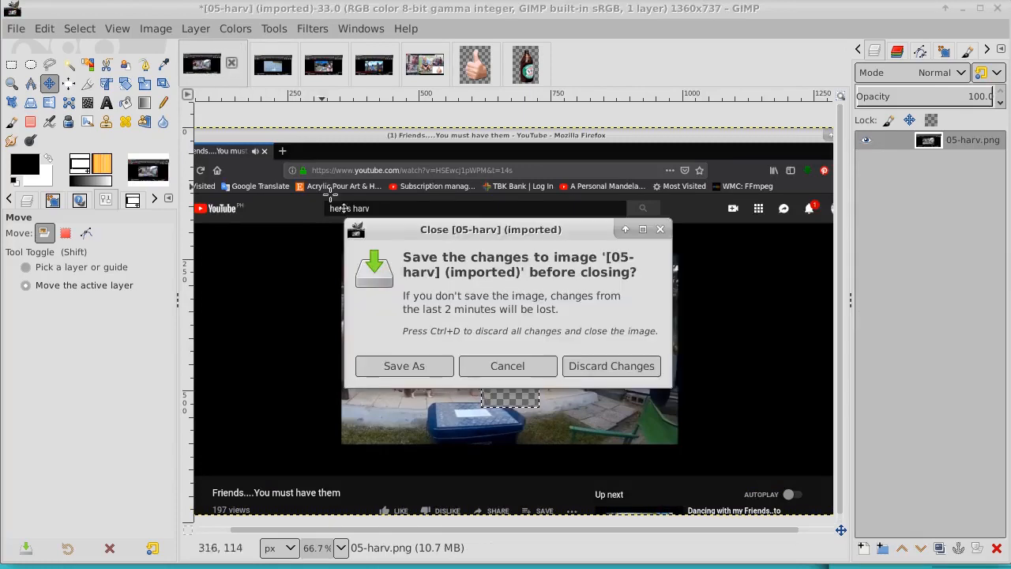
left_click(615, 369)
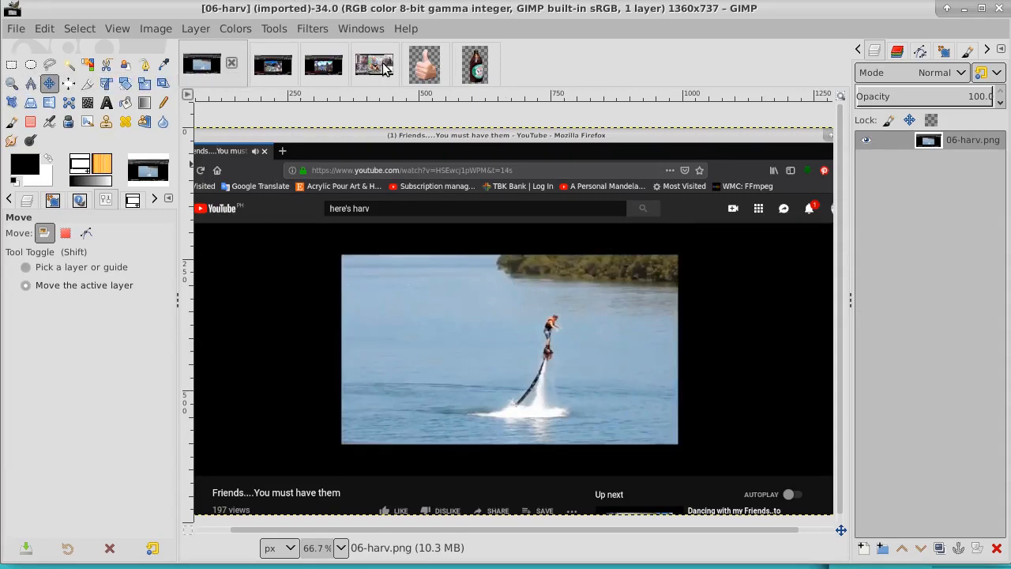
Select the flyboarder and water jet in 06-harv with a rectangle of about 240 × 255 px and cut them out
left_click(10, 64)
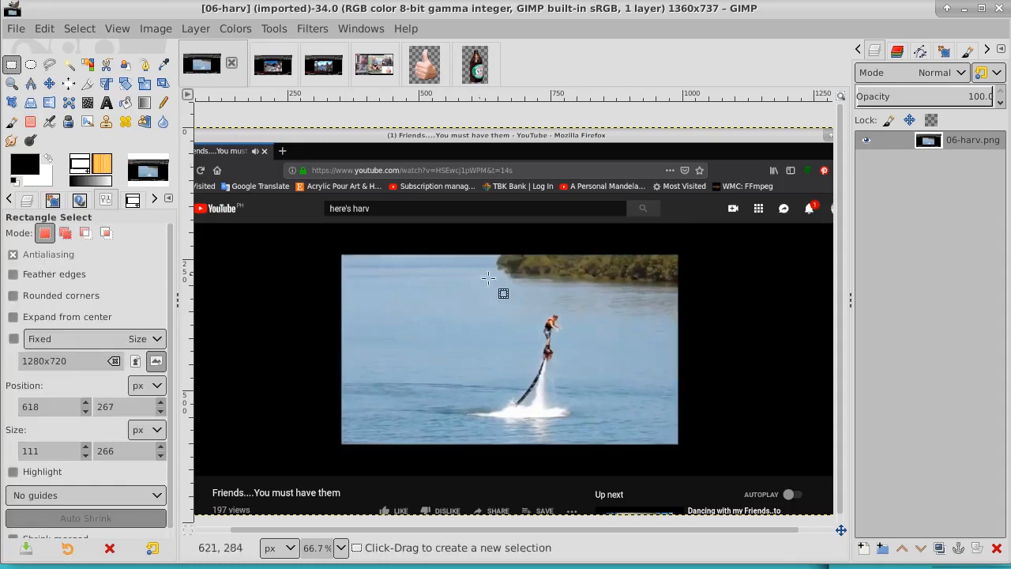
left_click_drag(463, 302, 587, 433)
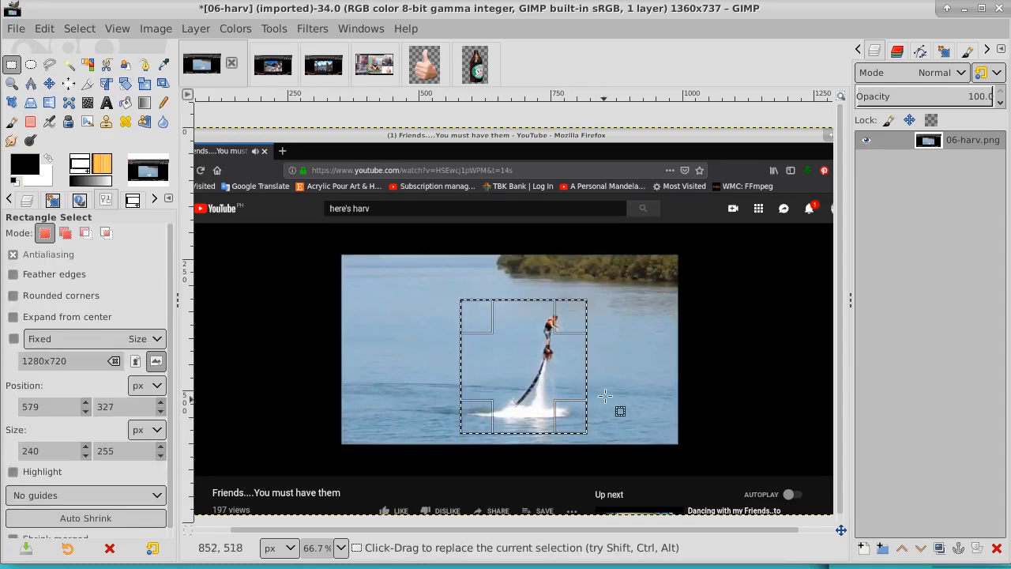
left_click(48, 29)
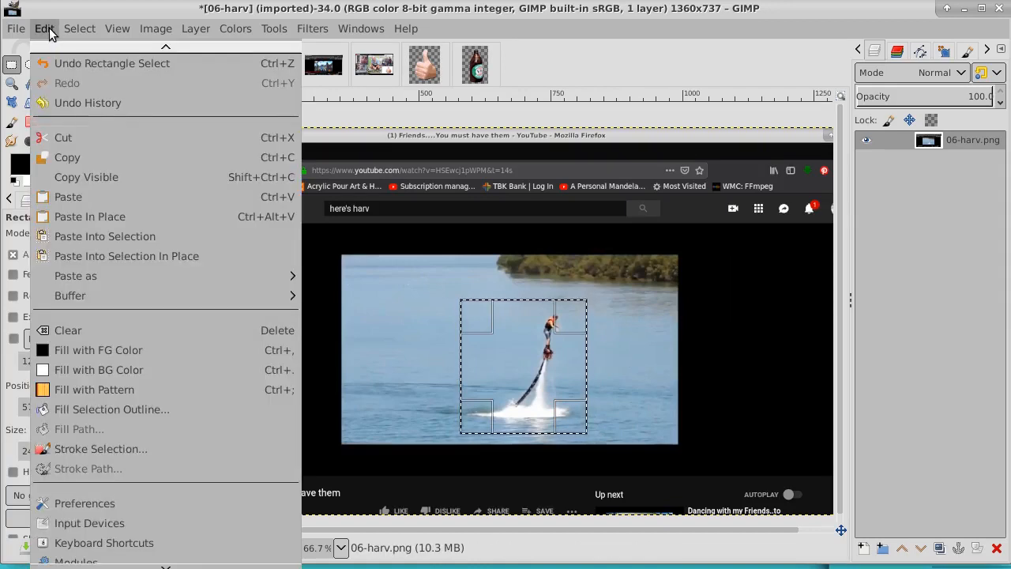
left_click(69, 138)
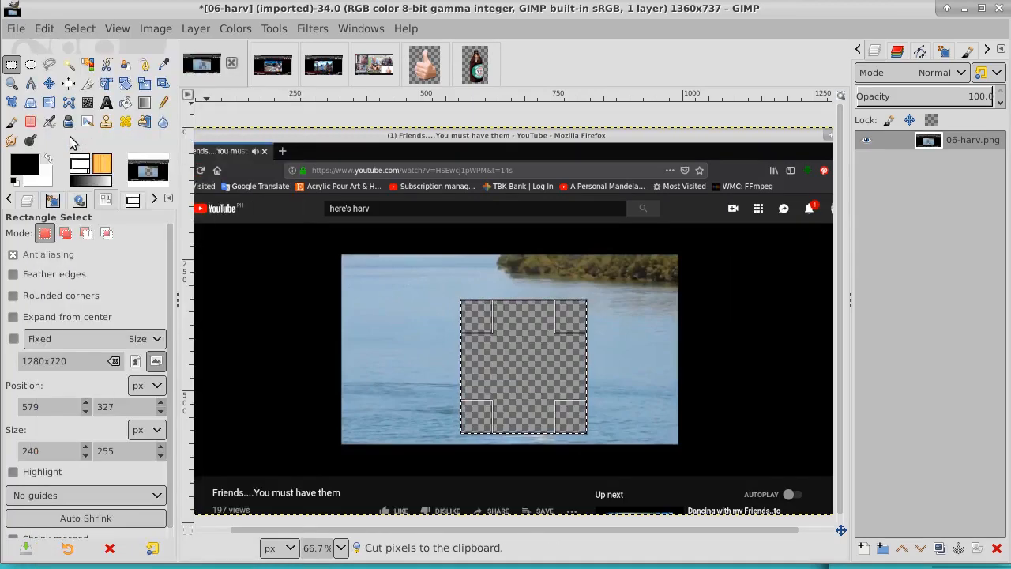
In back.xcf, move the layer with the two men down to the bottom border behind the thumb and expand it to the image size
left_click(375, 67)
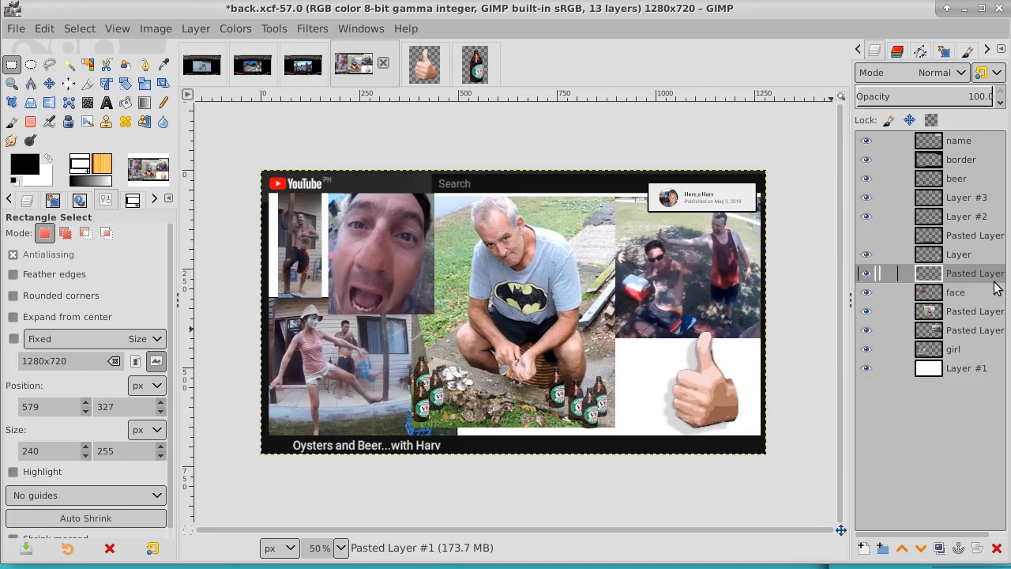
left_click(866, 331)
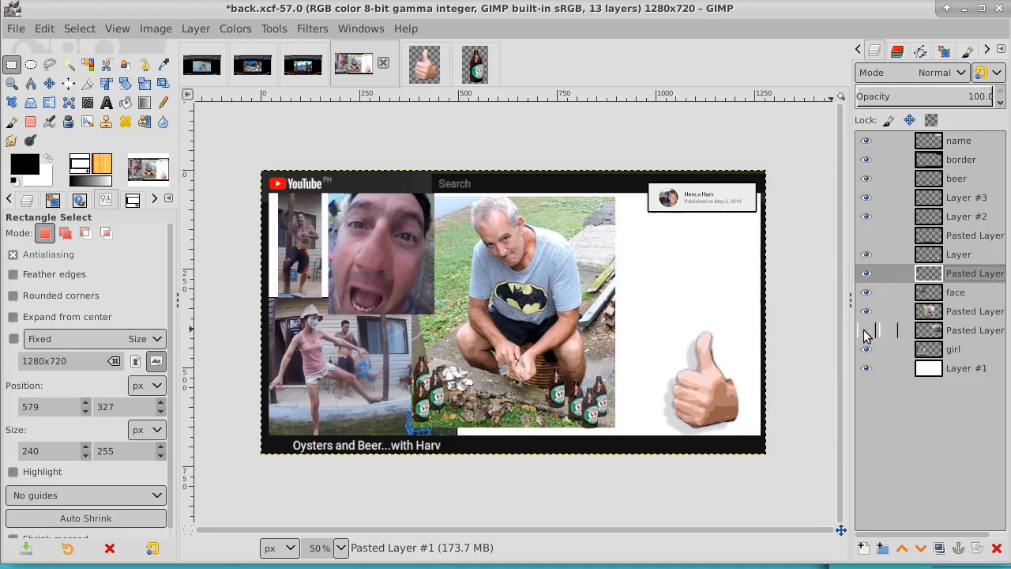
left_click(865, 332)
left_click(986, 335)
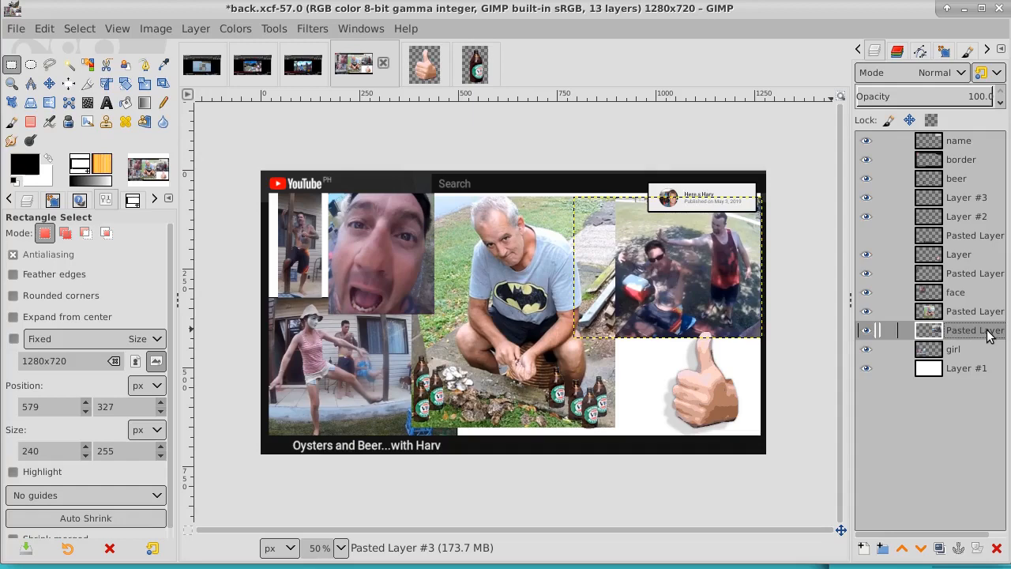
left_click(49, 83)
left_click_drag(660, 267, 661, 365)
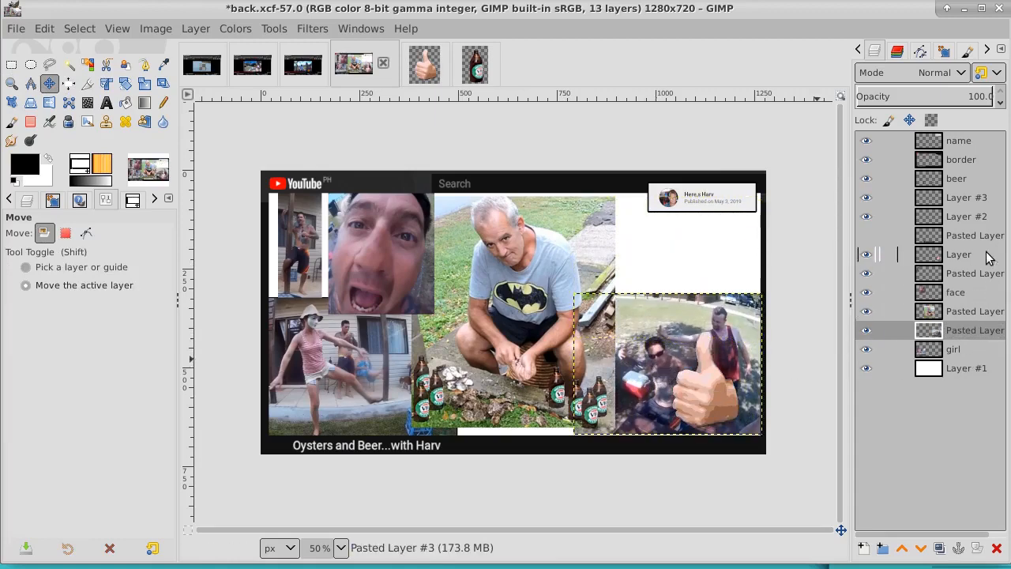
right_click(975, 334)
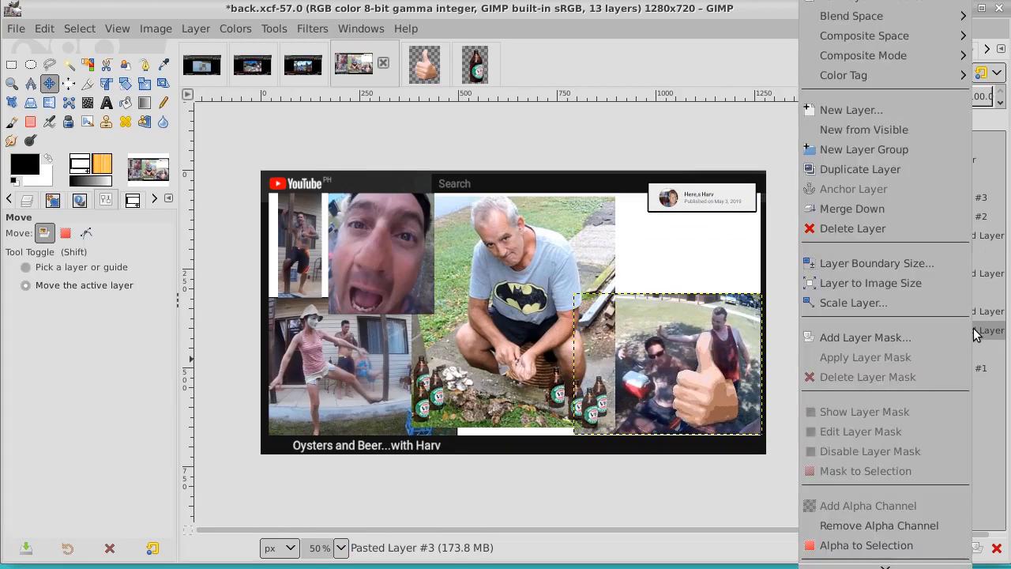
left_click(918, 282)
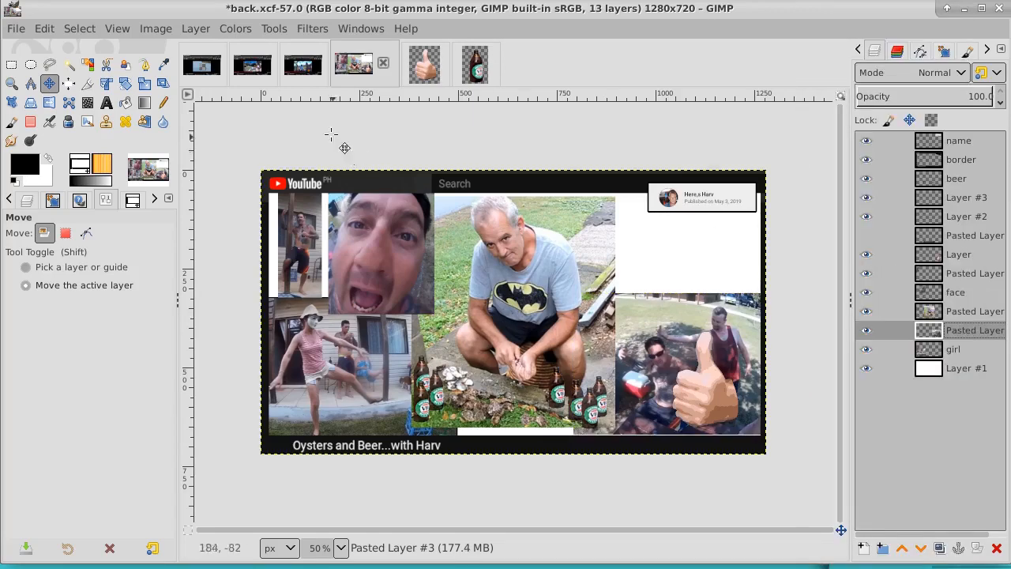
Paste the cut-out flyboarder into back.xcf as a layer above the centre photo and move it into the white gap below the name card
left_click(208, 71)
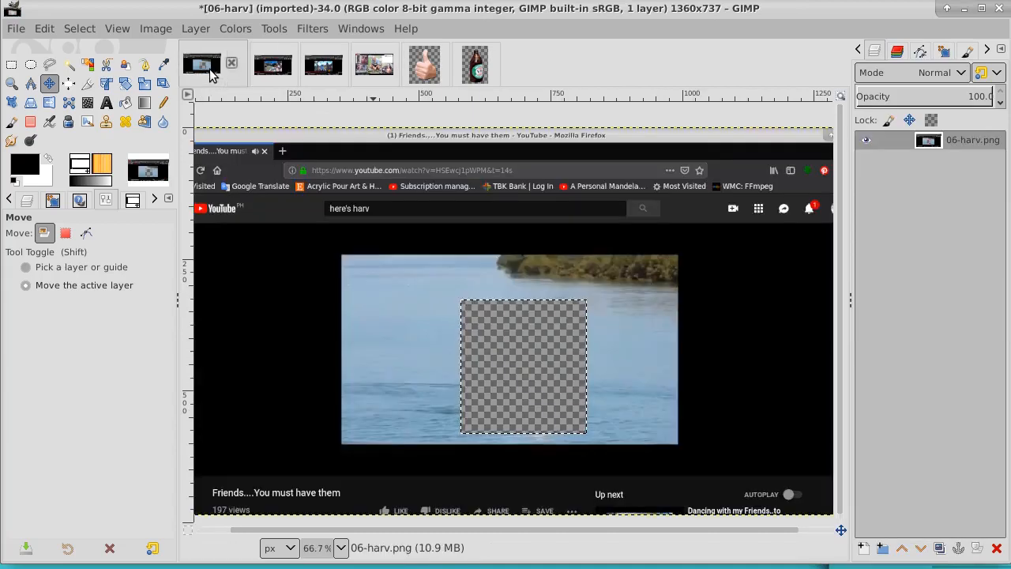
left_click(385, 72)
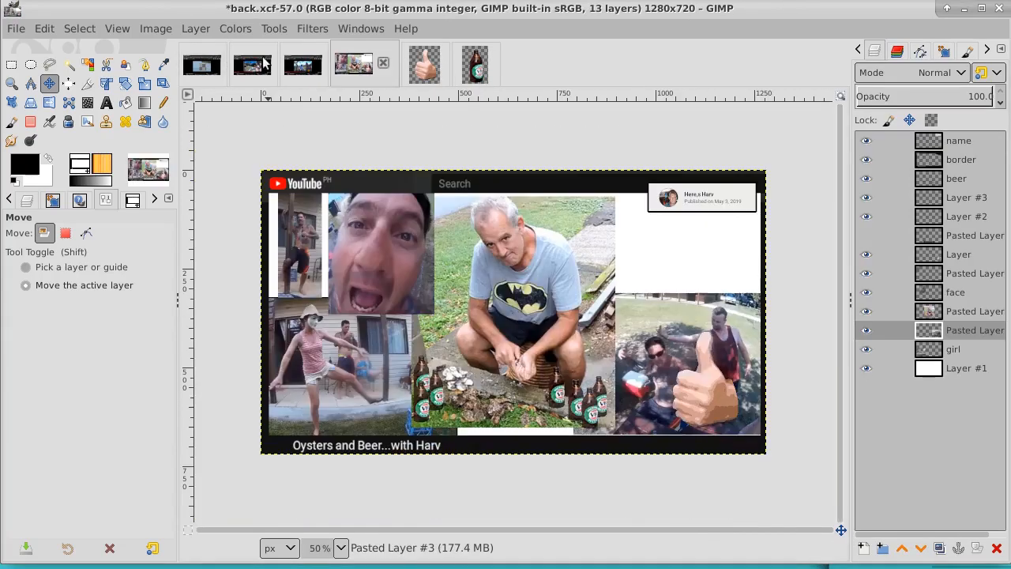
left_click(43, 28)
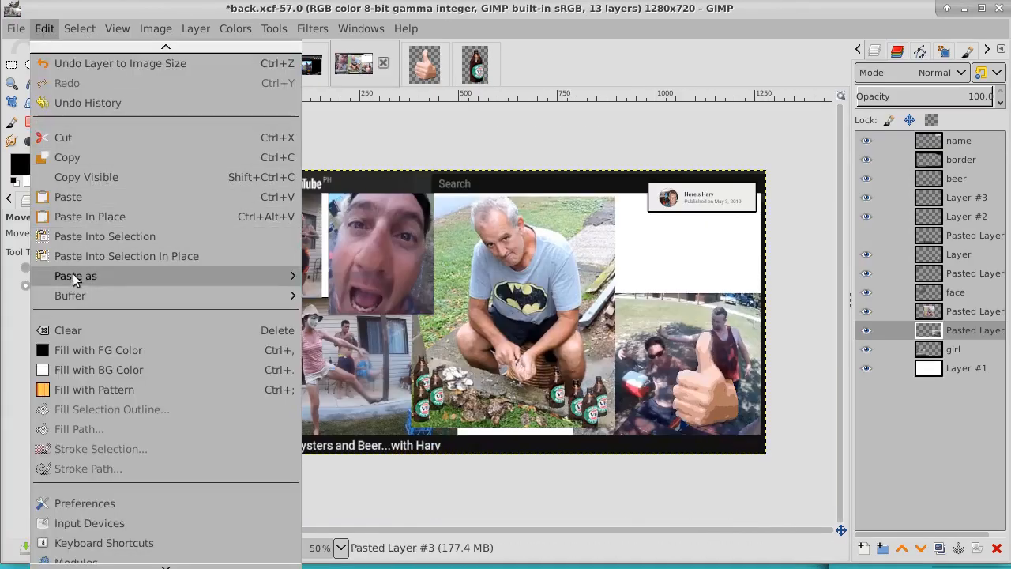
mouse_move(75, 276)
left_click(405, 269)
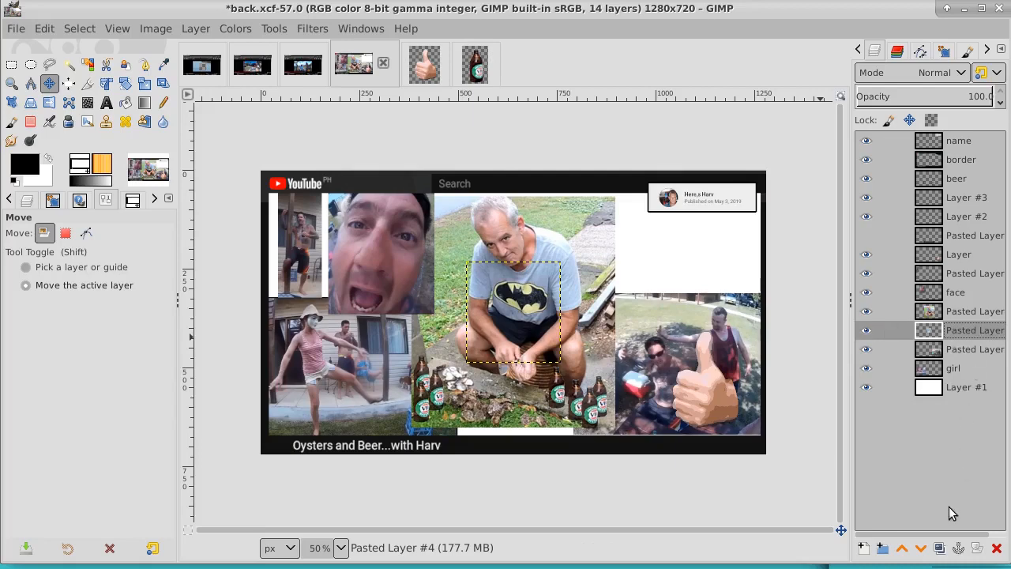
left_click(902, 548)
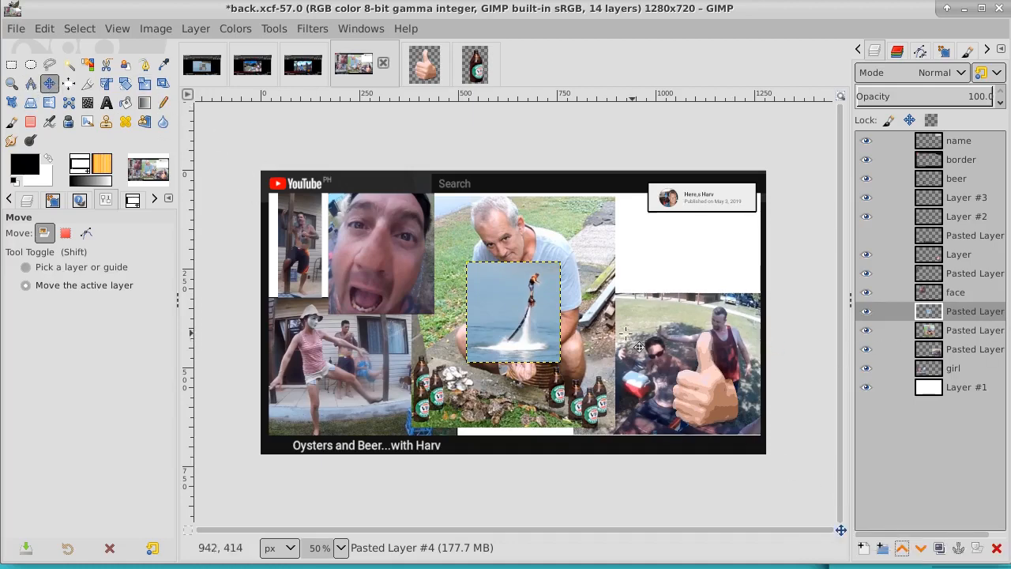
left_click_drag(549, 329, 745, 271)
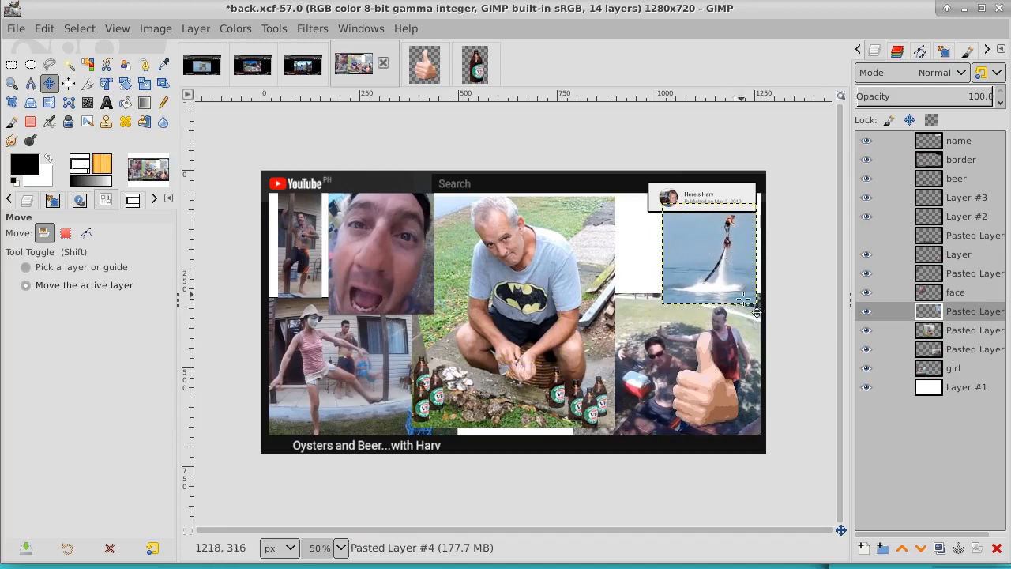
Move the thumbs-up up between the centre photo and the flyboarder, and expand its layer to the image size
left_click(971, 264)
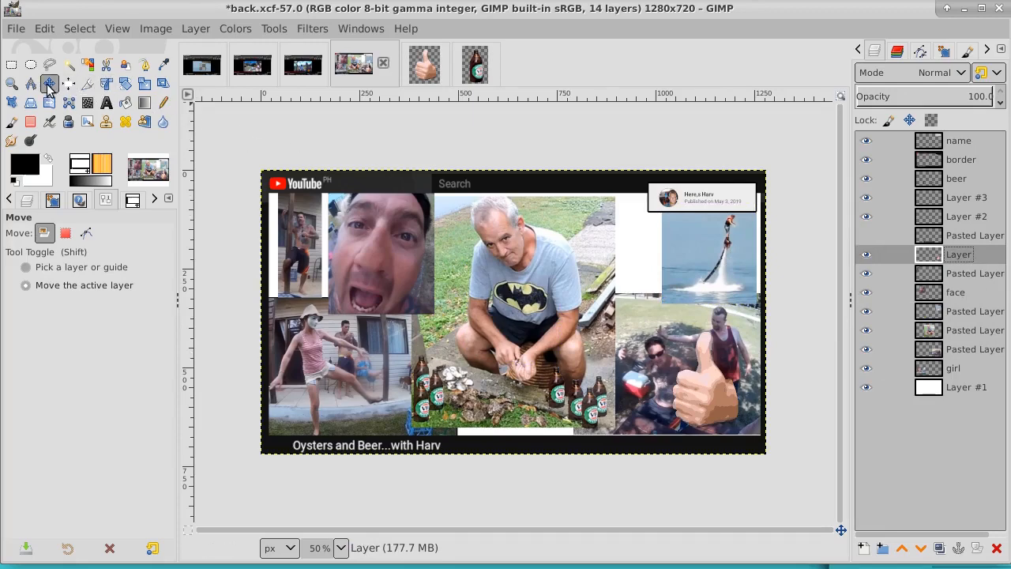
left_click_drag(714, 395, 641, 278)
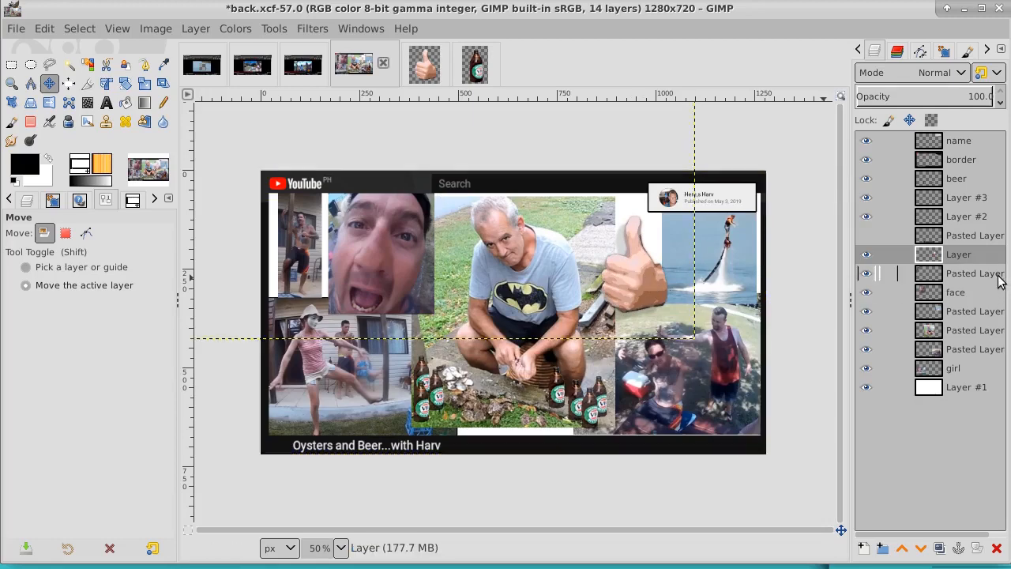
right_click(977, 261)
left_click(936, 282)
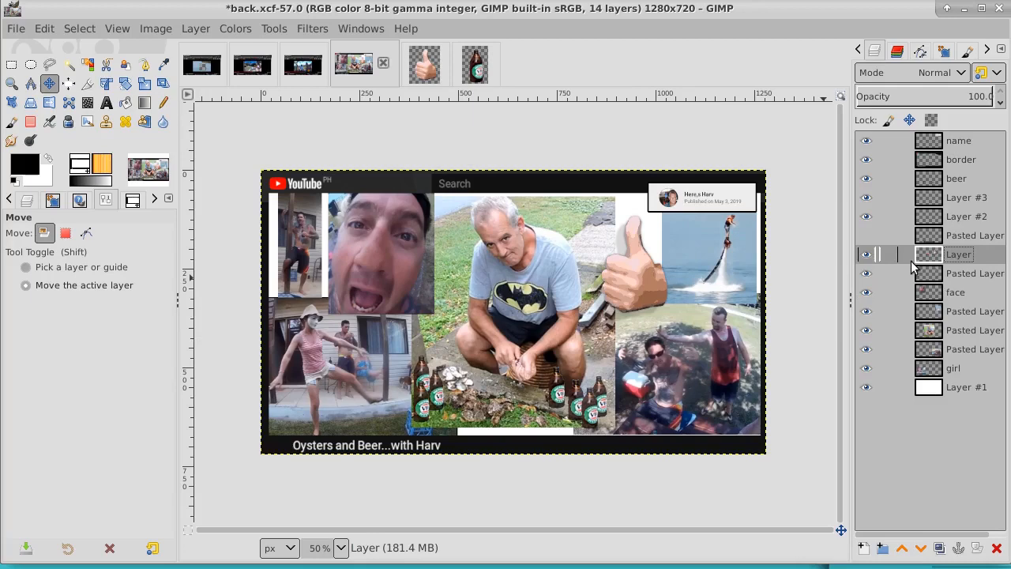
Add a new transparent layer directly beneath the thumbs-up layer
left_click(955, 279)
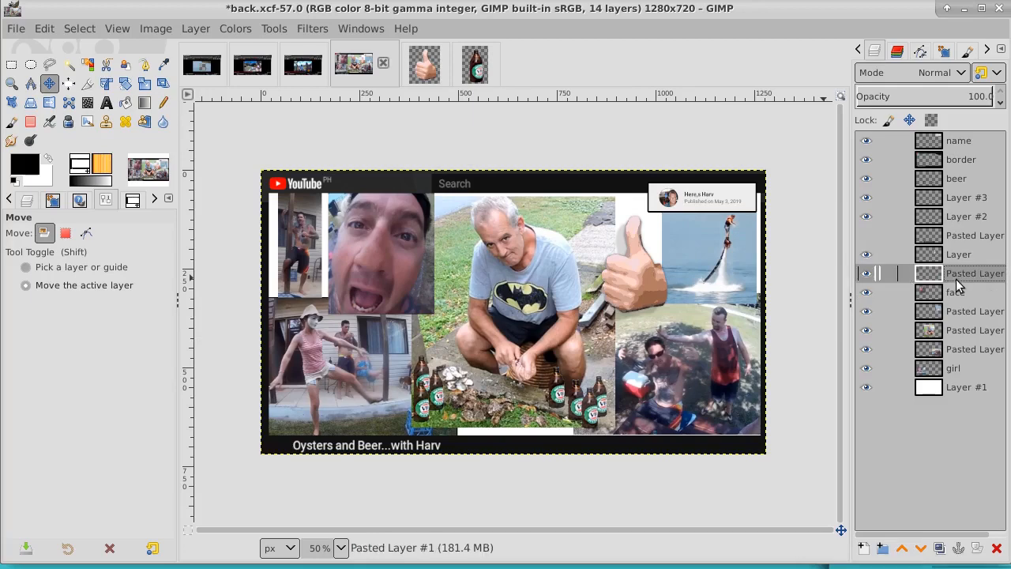
left_click(869, 547)
left_click(974, 552)
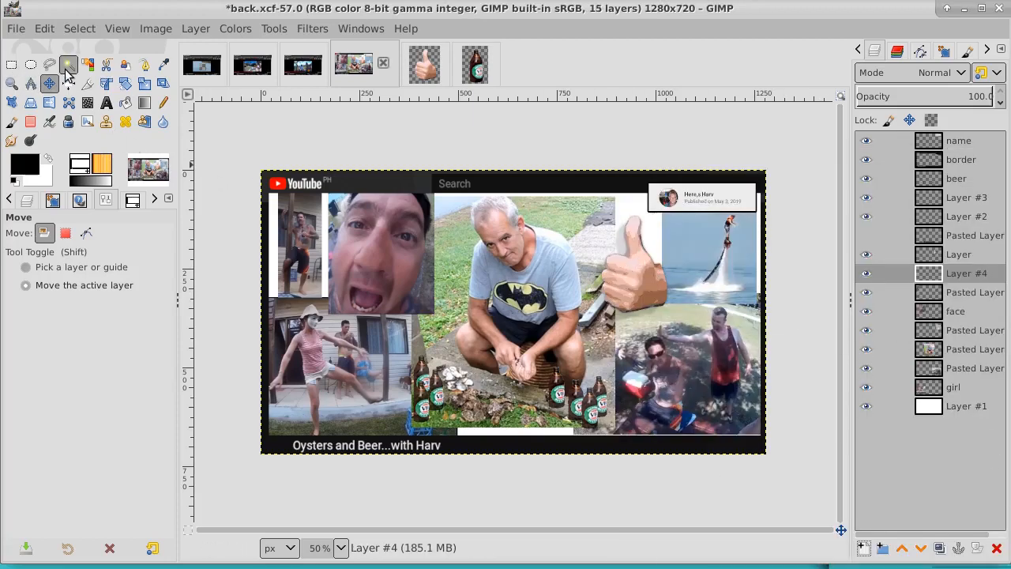
Draw a jagged starburst outline around the thumb with the Paths tool and turn the path into a selection
left_click(144, 64)
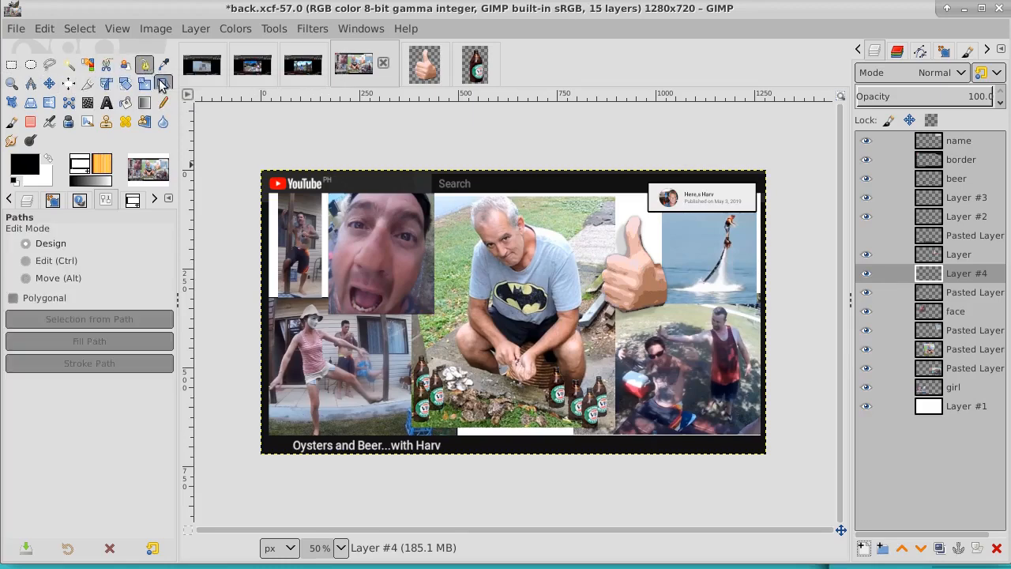
left_click(582, 187)
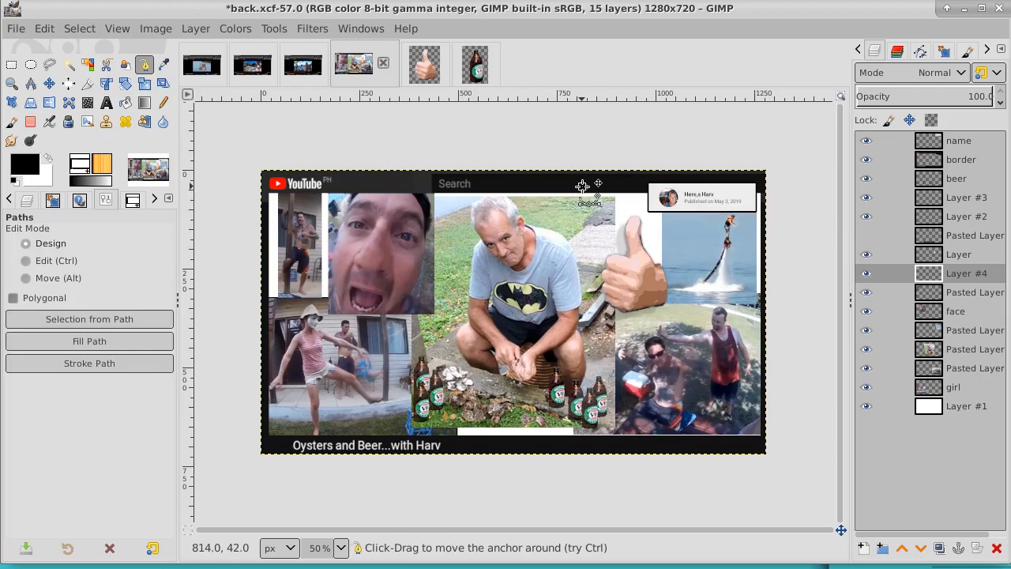
left_click(598, 221)
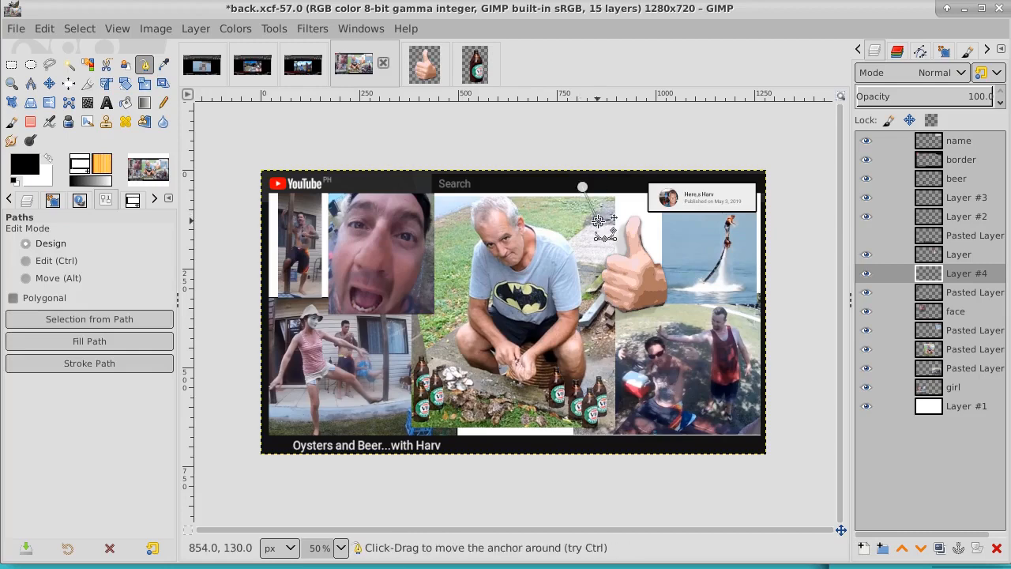
left_click_drag(561, 218, 588, 239)
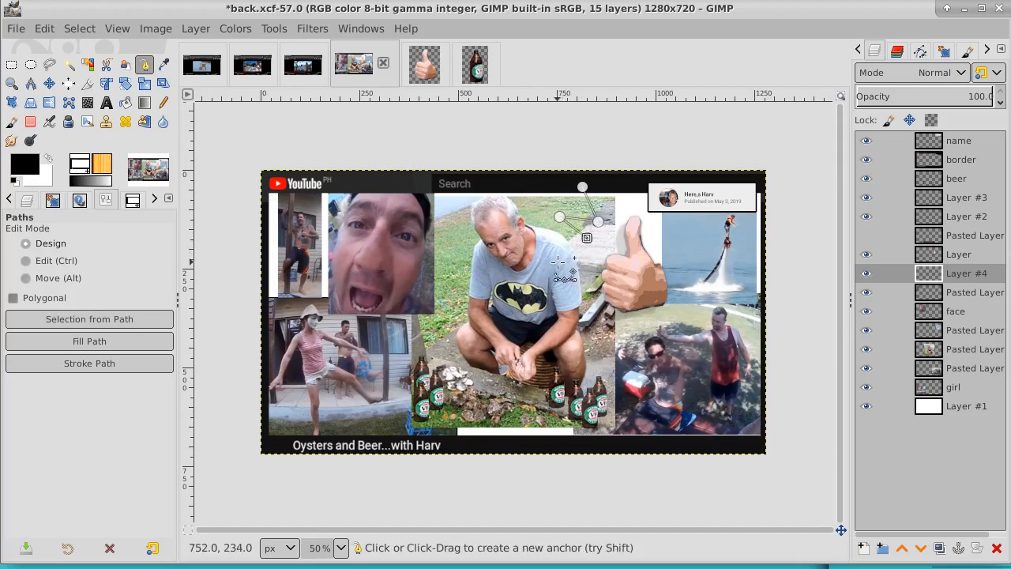
left_click(558, 263)
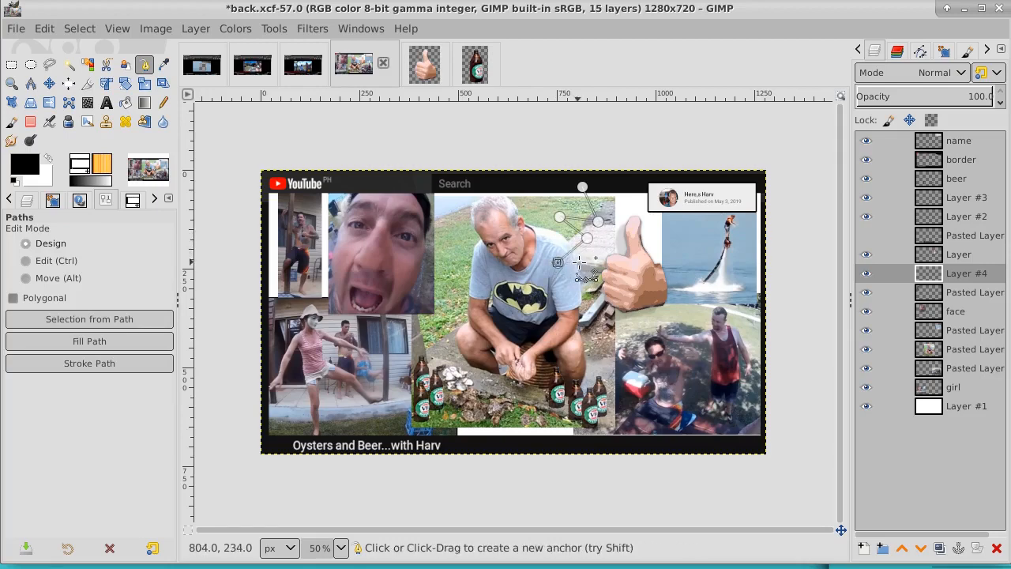
left_click(599, 306)
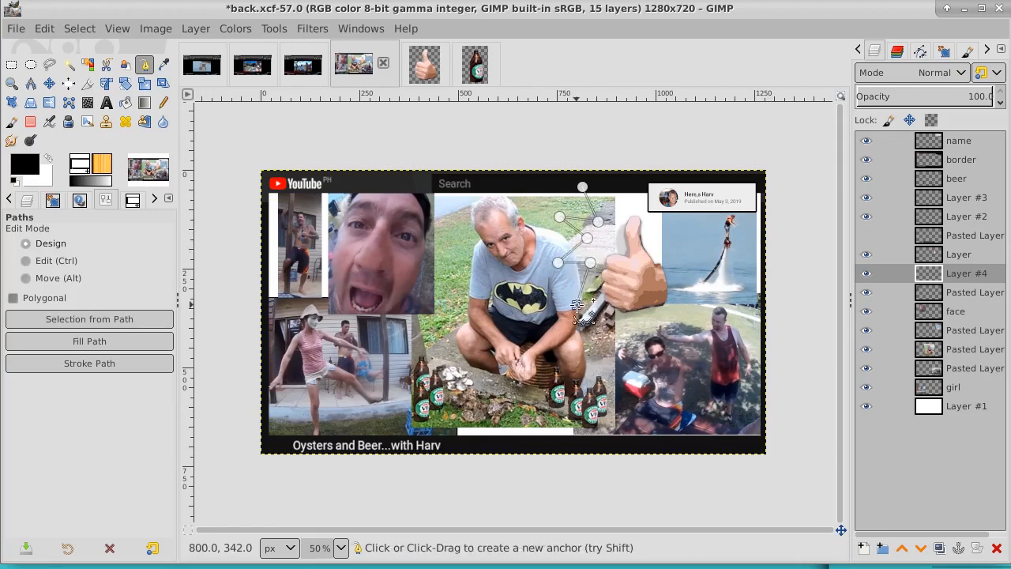
left_click(601, 341)
left_click(620, 323)
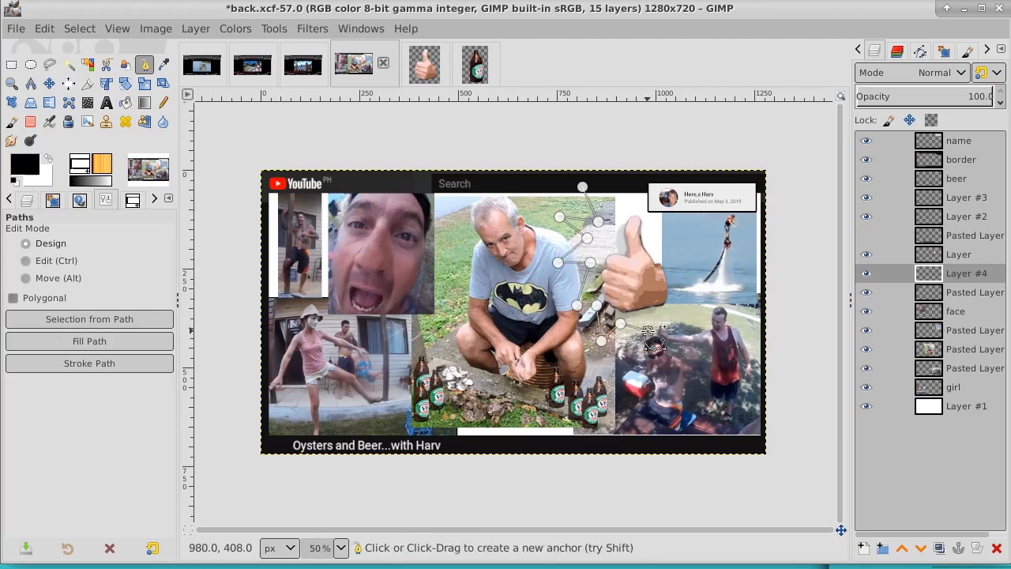
left_click_drag(649, 330, 677, 304)
left_click_drag(699, 254, 676, 260)
left_click_drag(682, 221, 650, 226)
left_click_drag(642, 185, 615, 208)
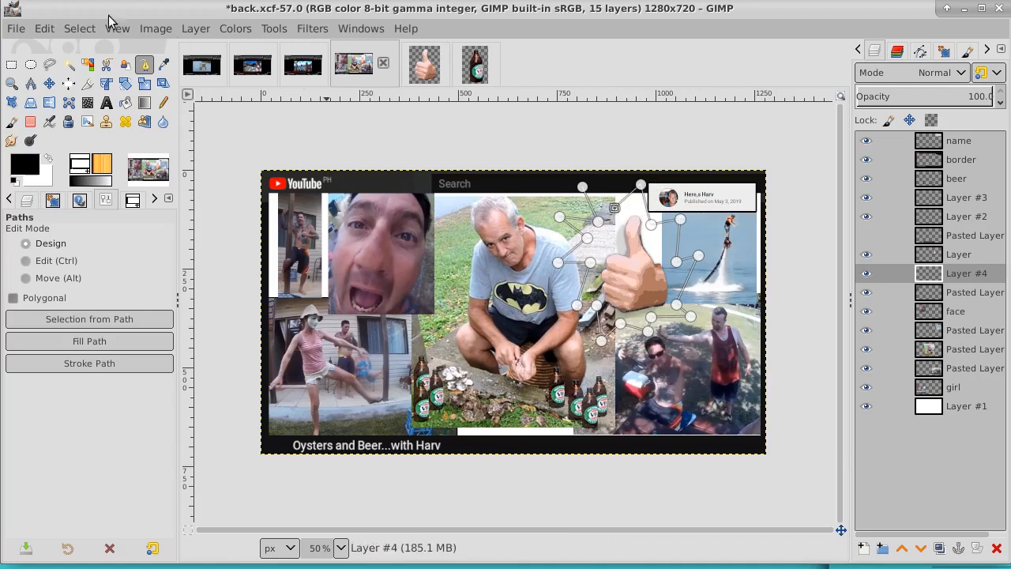
left_click(79, 29)
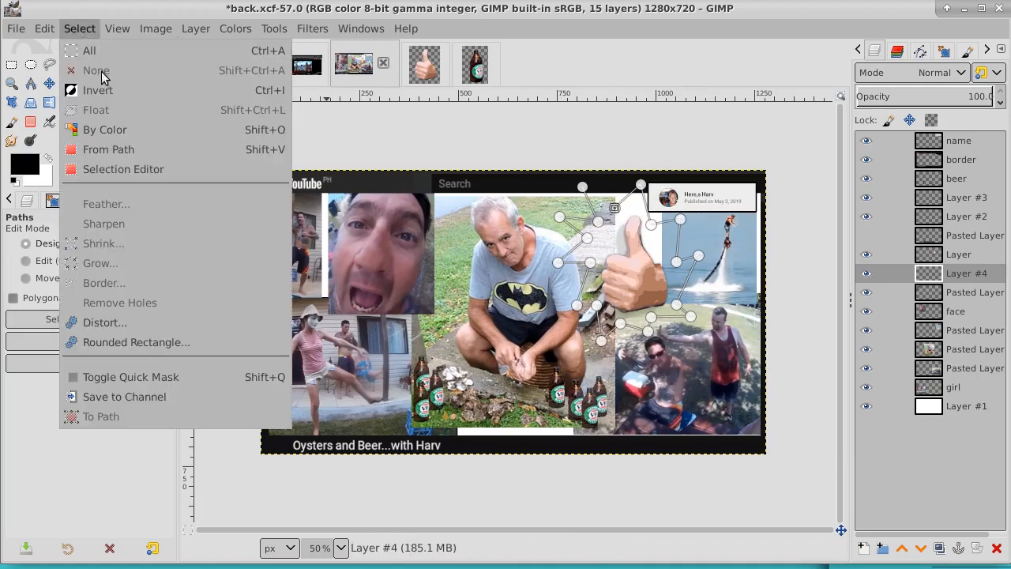
left_click(119, 149)
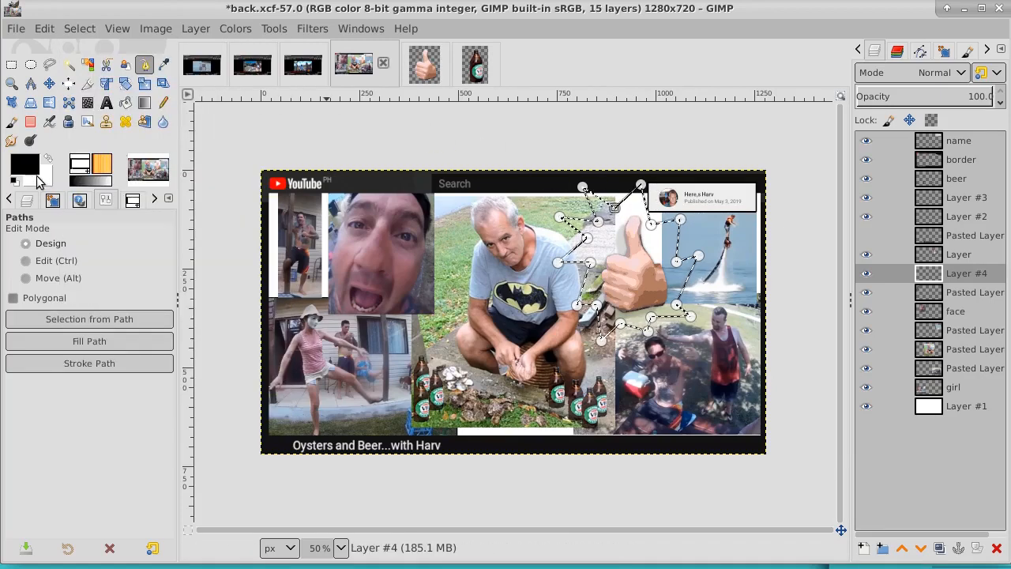
Set the foreground colour to bright yellow, f5ff00
left_click(27, 168)
left_click(144, 192)
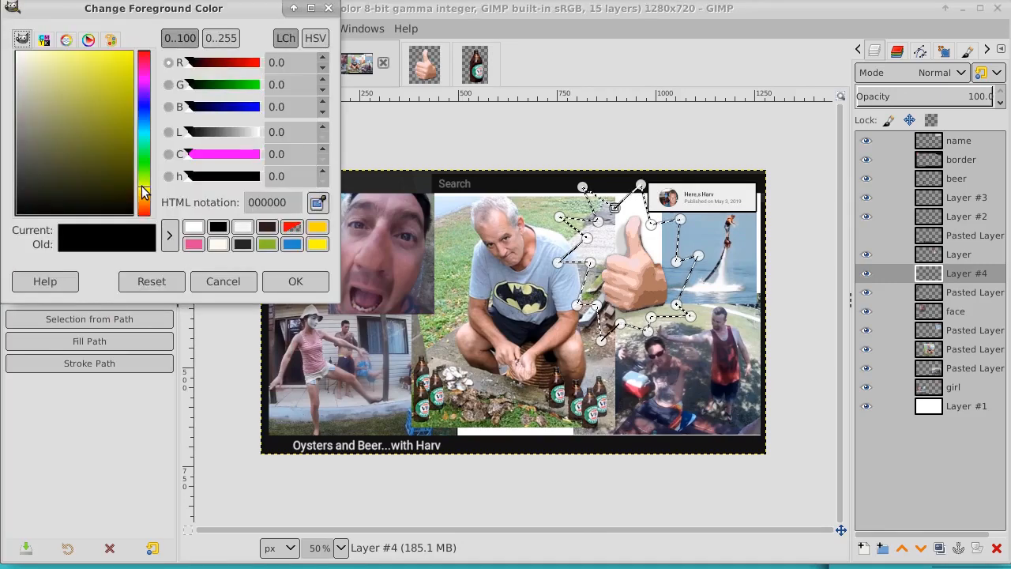
left_click_drag(110, 168, 138, 30)
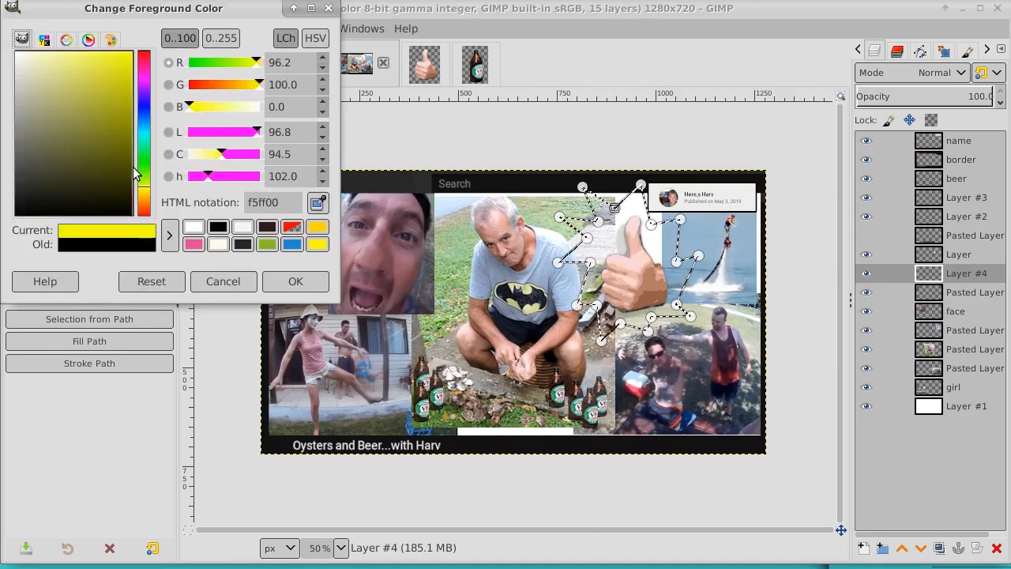
left_click(294, 281)
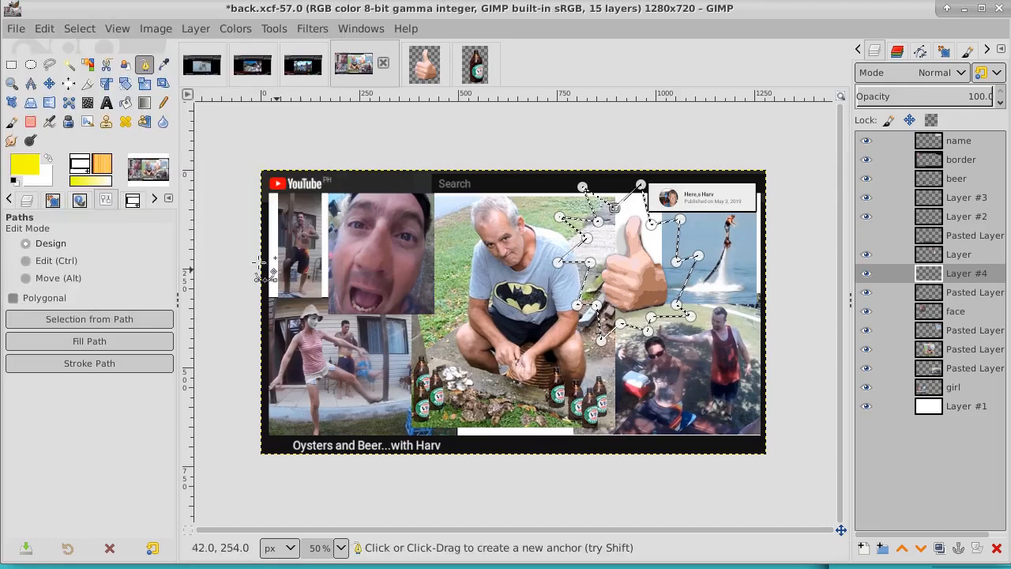
Keep yellow as the background colour, set the foreground to black (000000) and bucket-fill the starburst selection with it
left_click(46, 161)
left_click(36, 159)
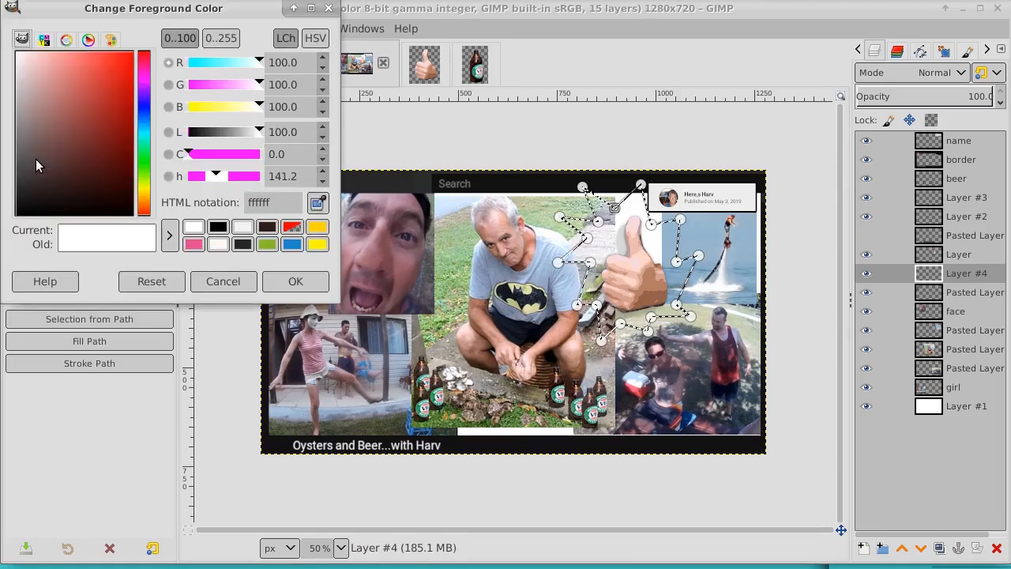
left_click_drag(116, 166, 168, 237)
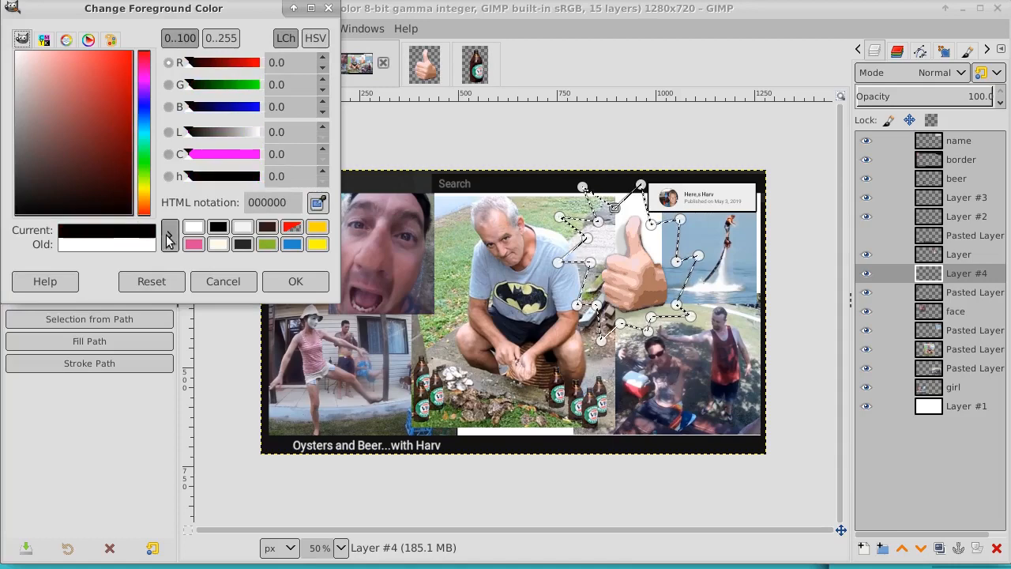
left_click(292, 281)
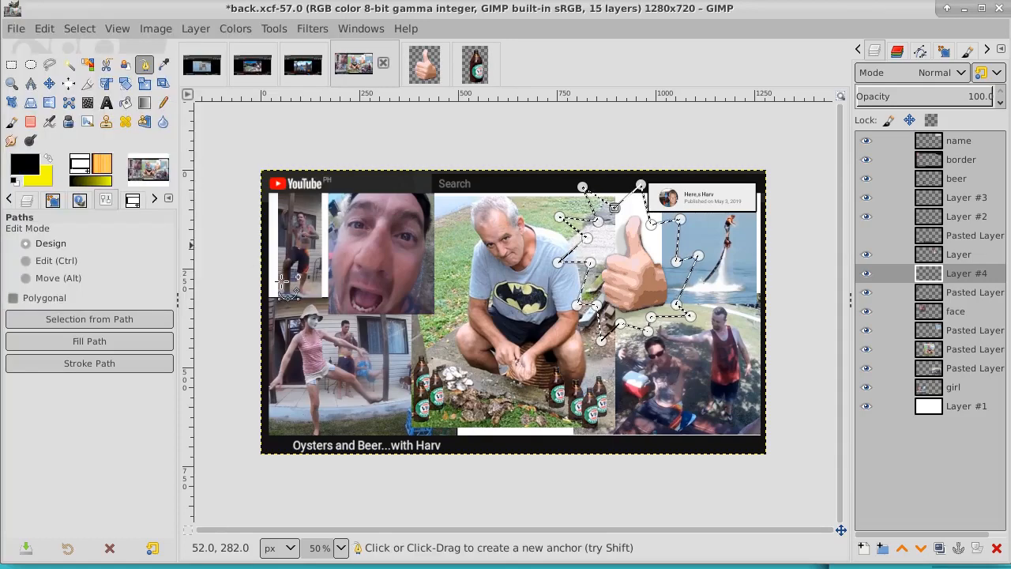
left_click(125, 102)
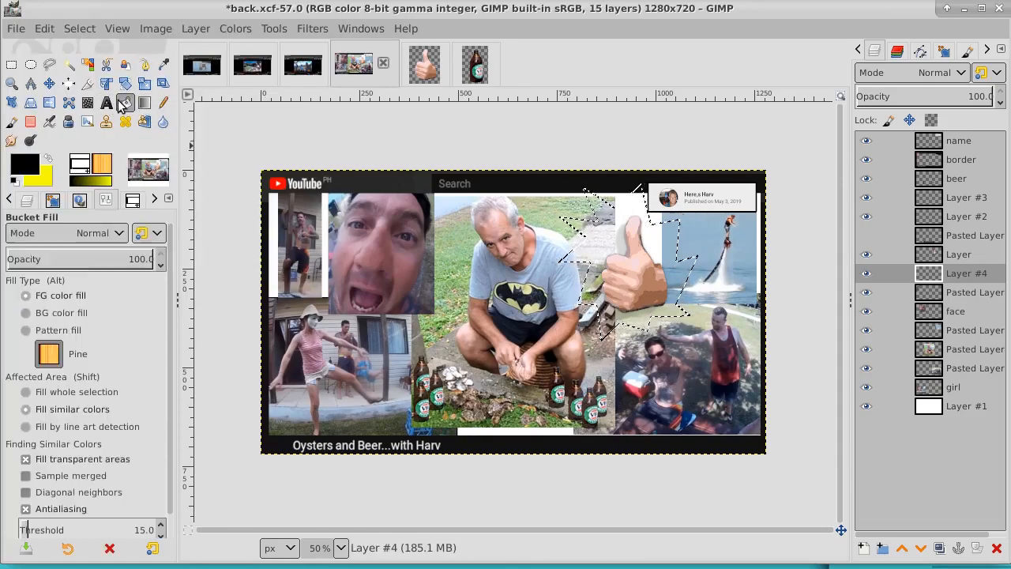
left_click(619, 249)
Shrink the starburst selection by 2 px and fill it with the yellow, leaving a thin black edge
left_click(79, 29)
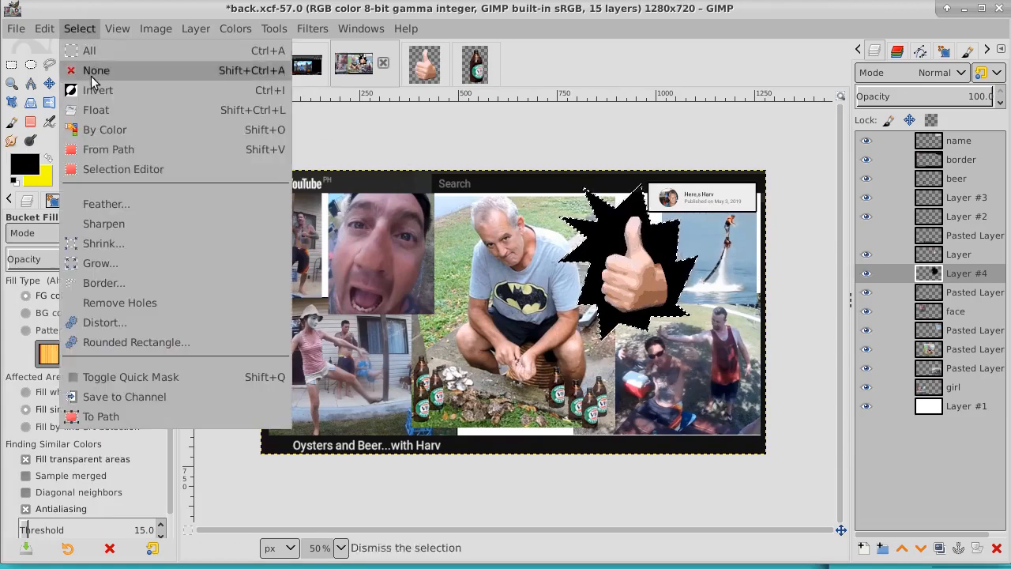
left_click(107, 242)
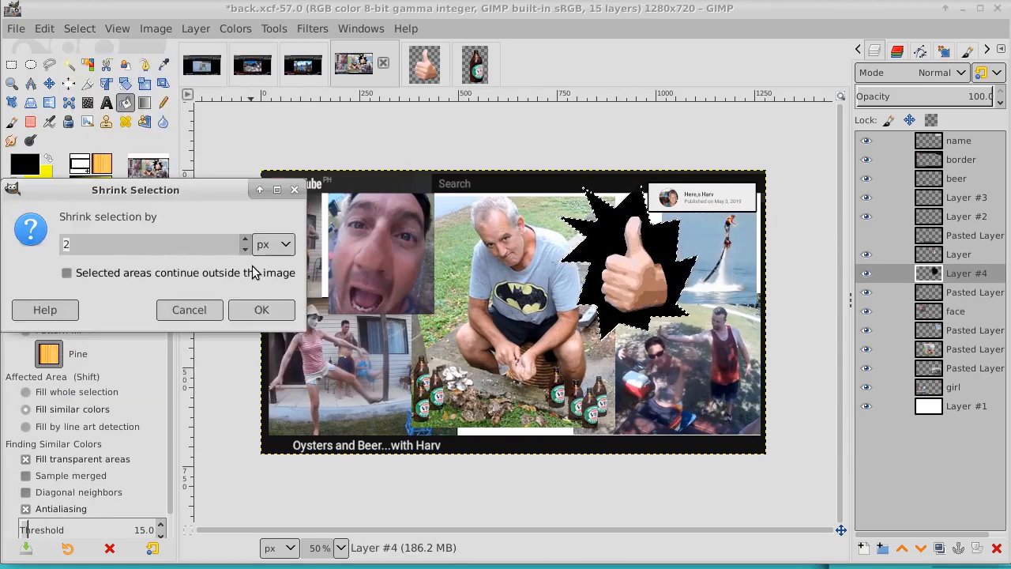
left_click(262, 310)
left_click(48, 159)
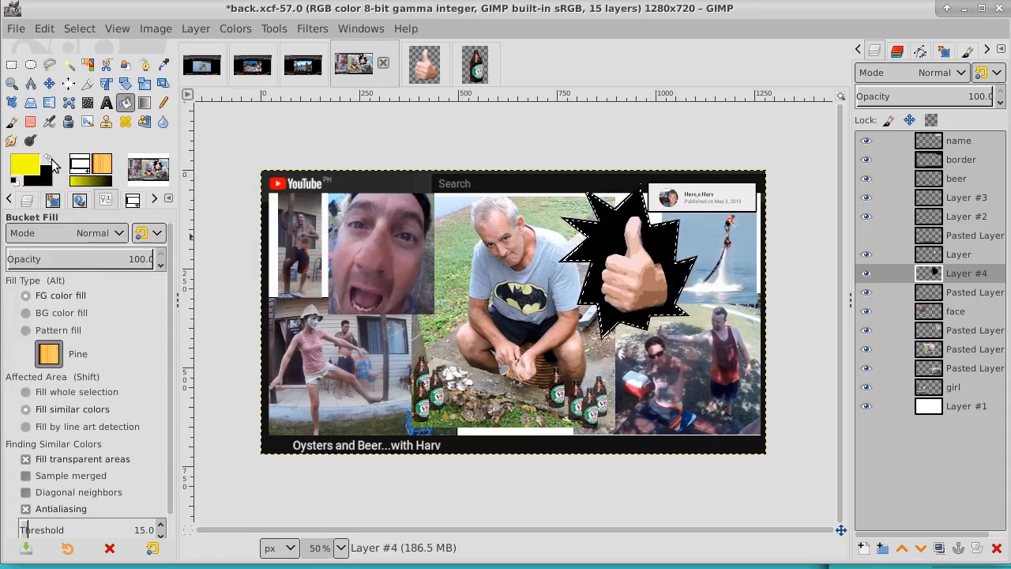
left_click(593, 229)
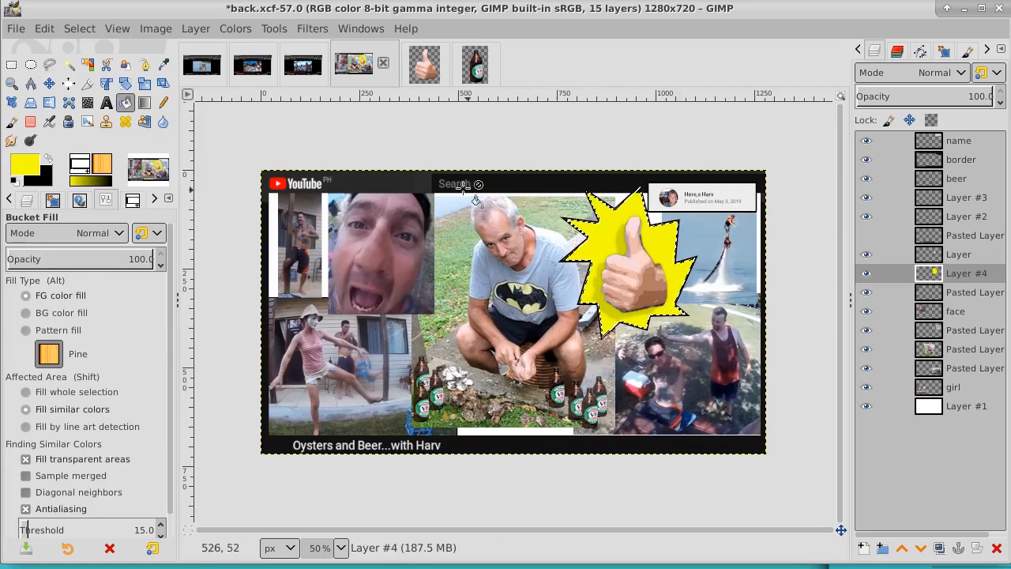
With nothing selected, move the thumbs-up slightly higher inside the starburst and fit its layer to the image size
left_click(993, 257)
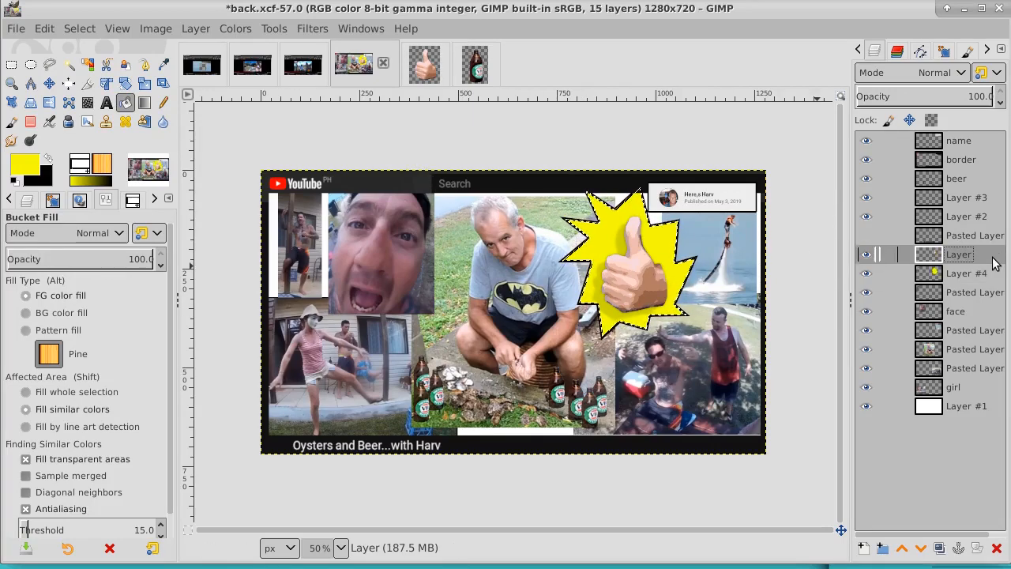
left_click(79, 29)
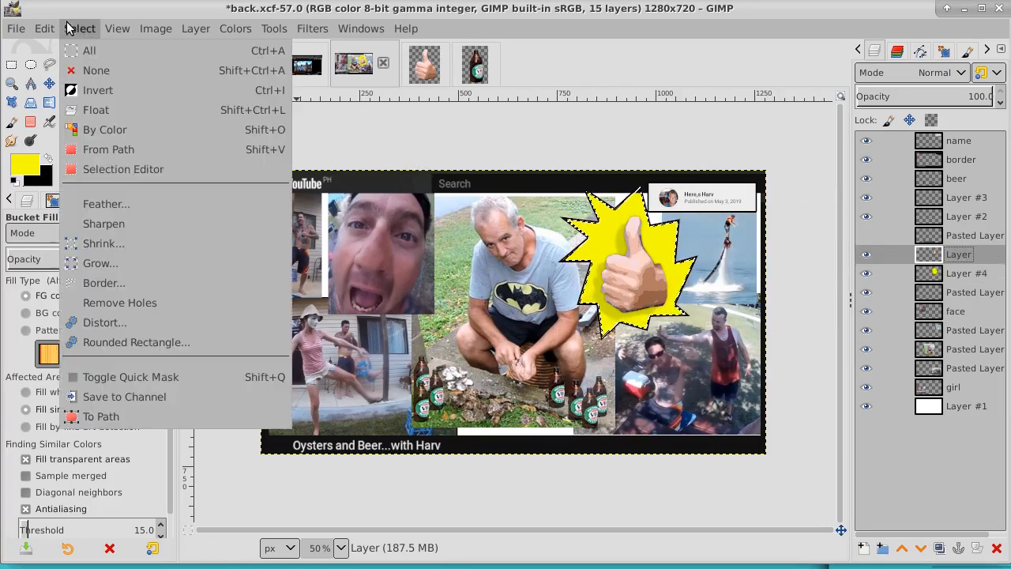
left_click(93, 69)
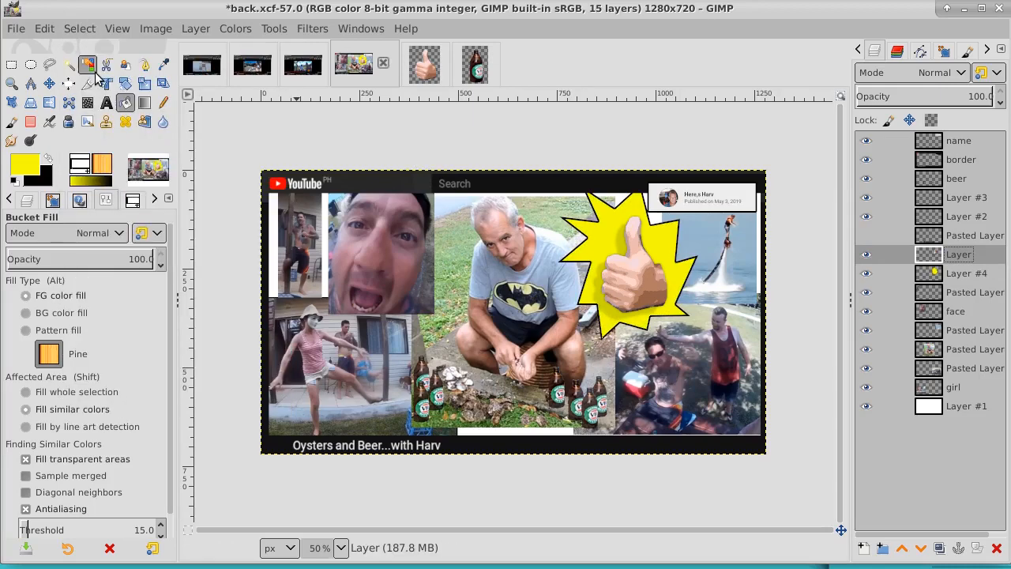
left_click(48, 83)
left_click_drag(651, 292, 652, 285)
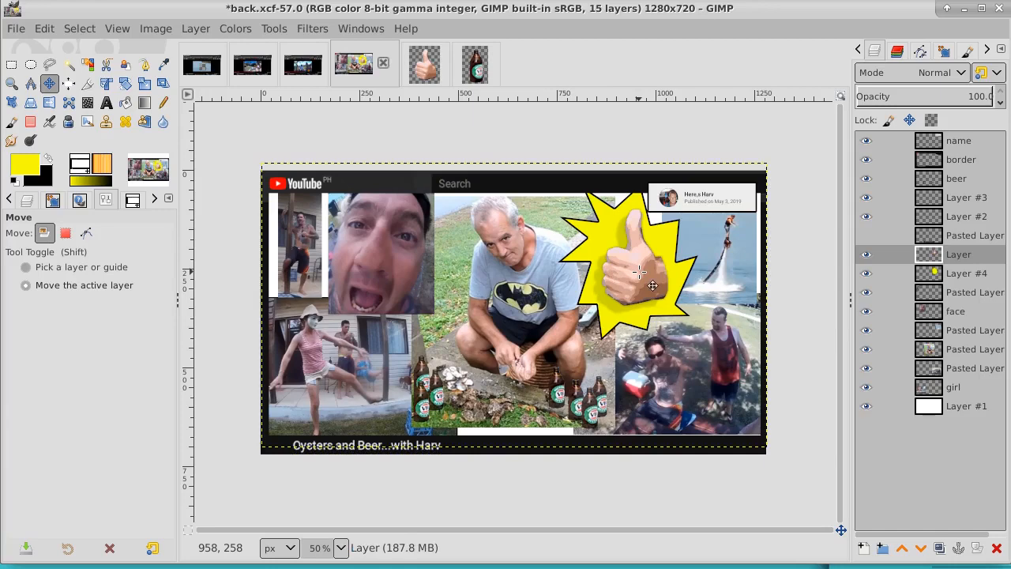
left_click(81, 28)
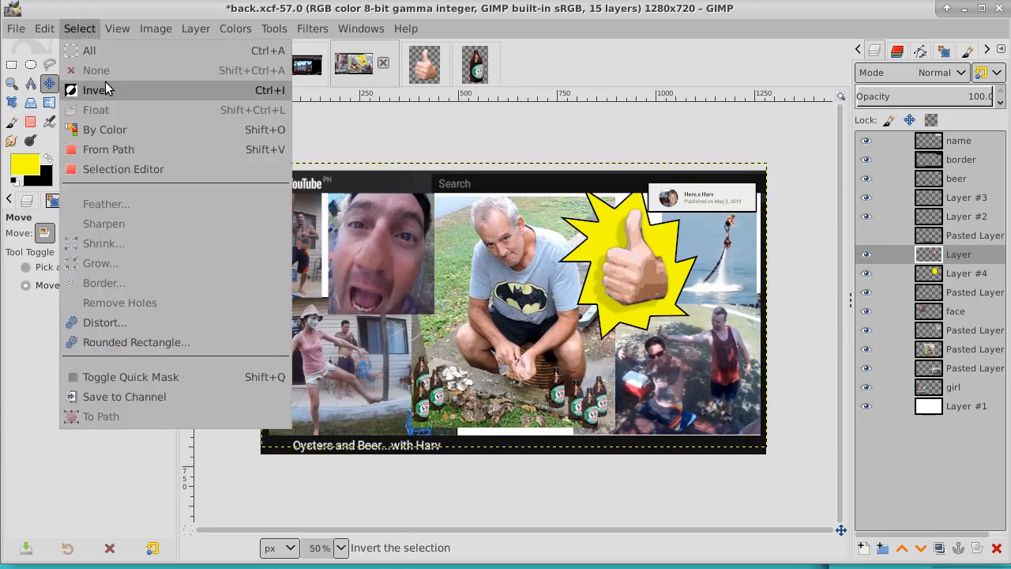
left_click(983, 264)
right_click(983, 263)
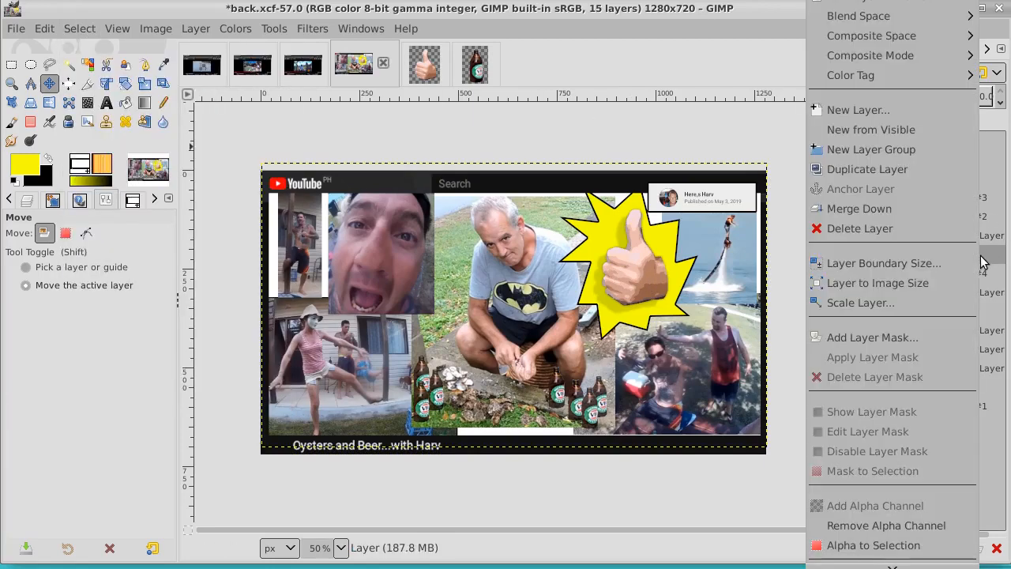
left_click(964, 282)
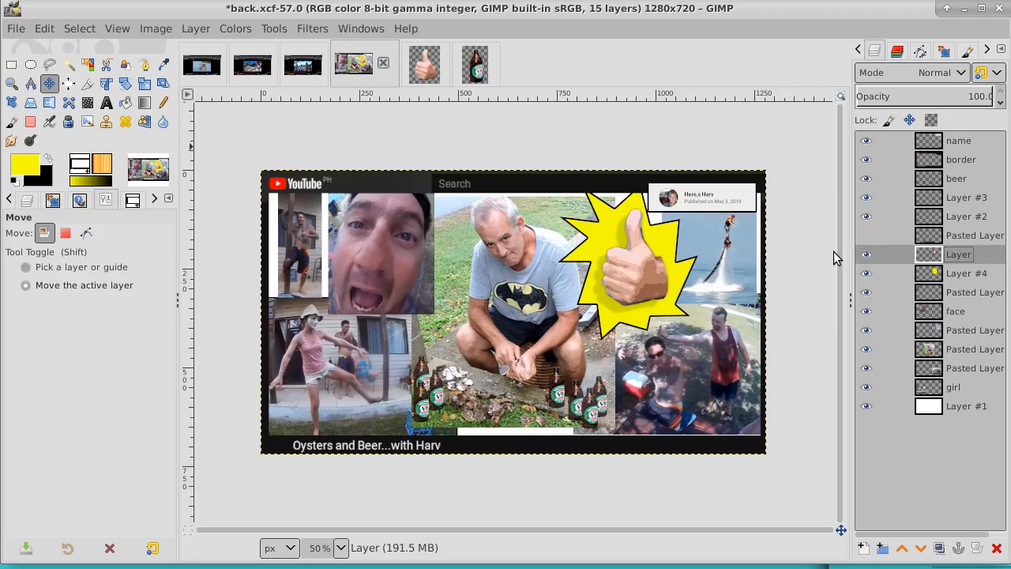
Scale the starburst layer, Layer #4, to 1323 x 744 px with its aspect kept, and crop it to the image size
left_click(959, 273)
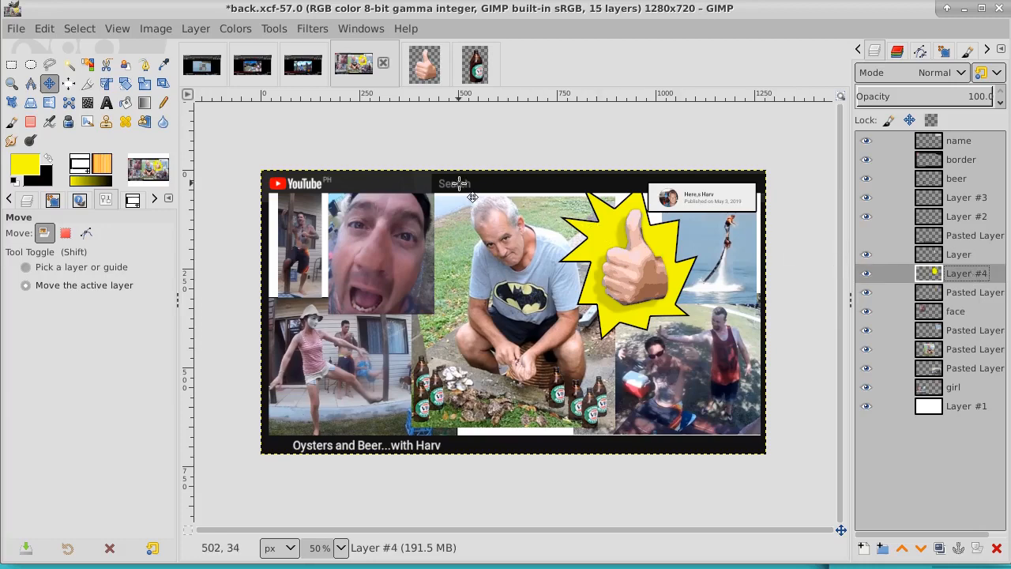
left_click(143, 83)
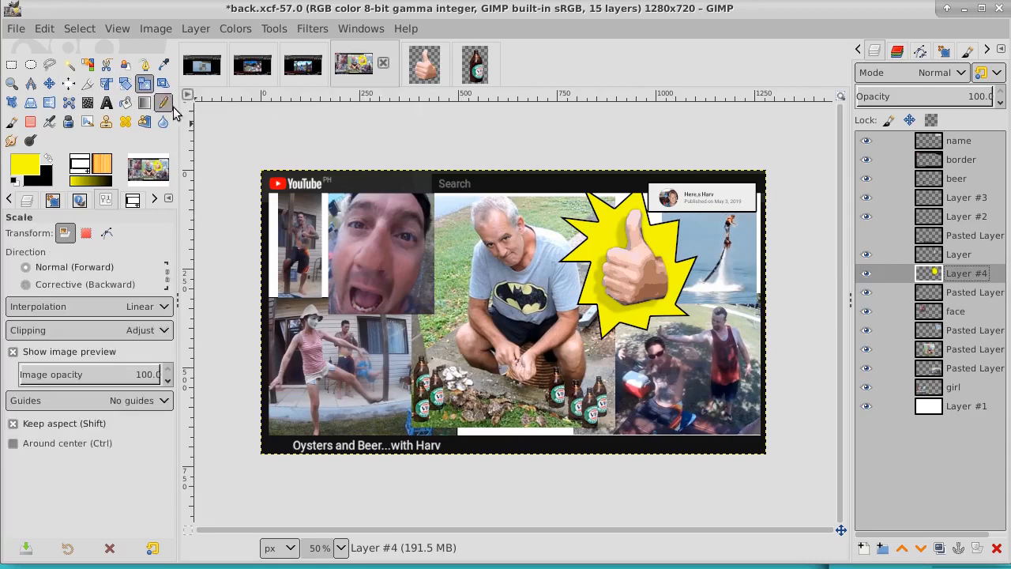
left_click(588, 258)
left_click_drag(511, 174, 506, 160)
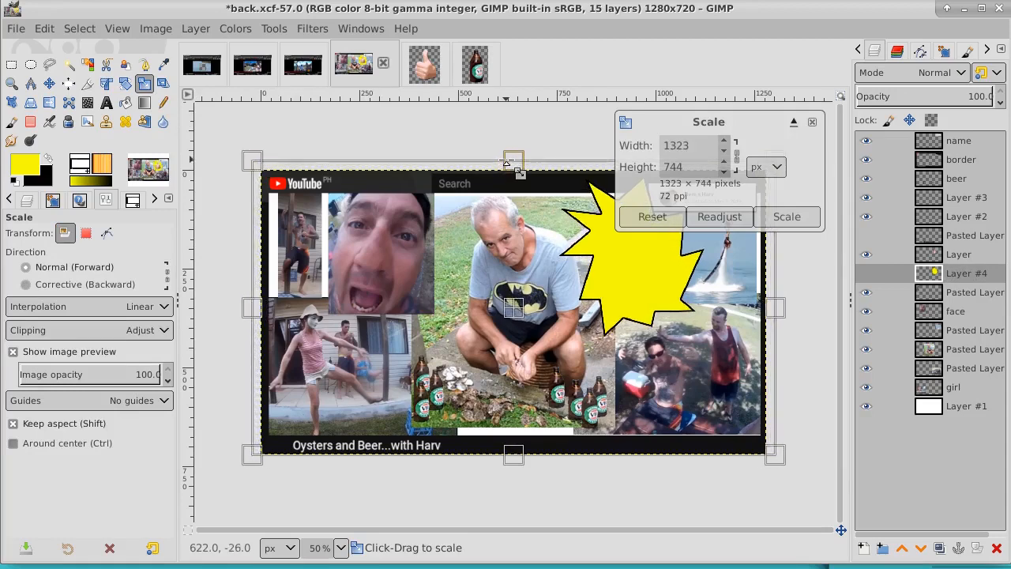
left_click(785, 217)
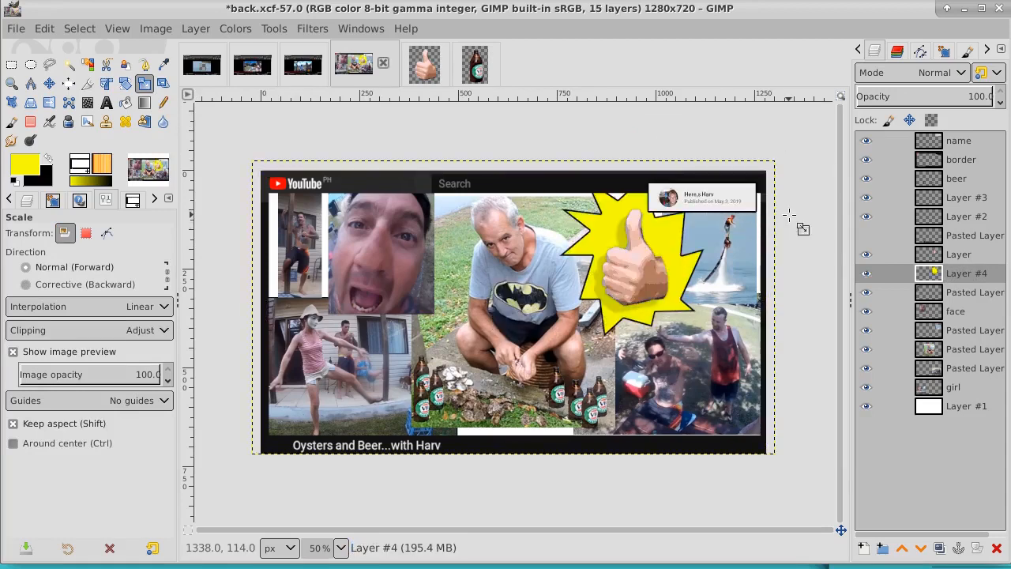
right_click(977, 273)
left_click(935, 282)
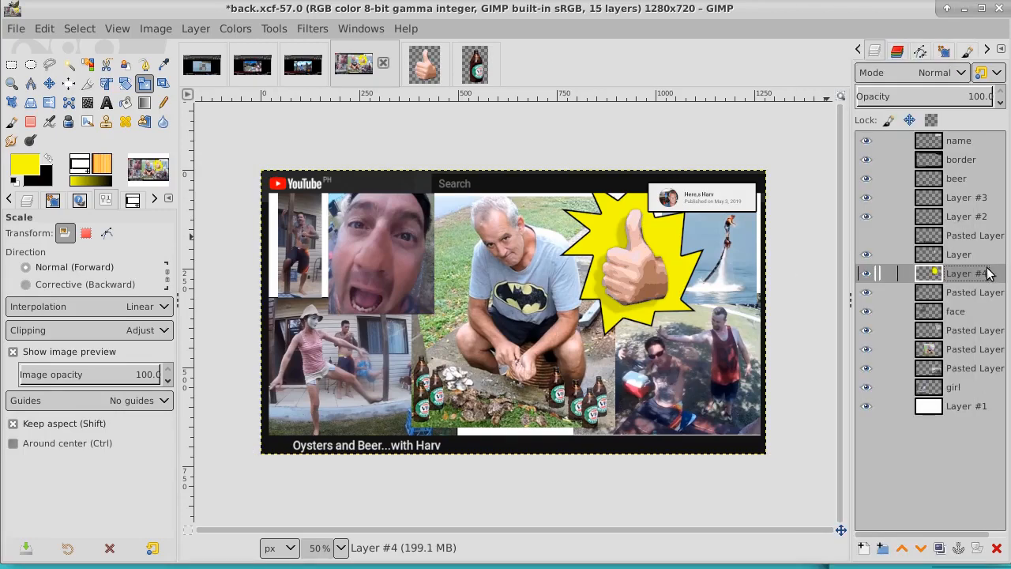
Select the starburst's shape on its layer by fuzzy-selecting the transparent area around it and inverting the selection
left_click(67, 65)
left_click_drag(486, 223, 418, 184)
left_click(79, 29)
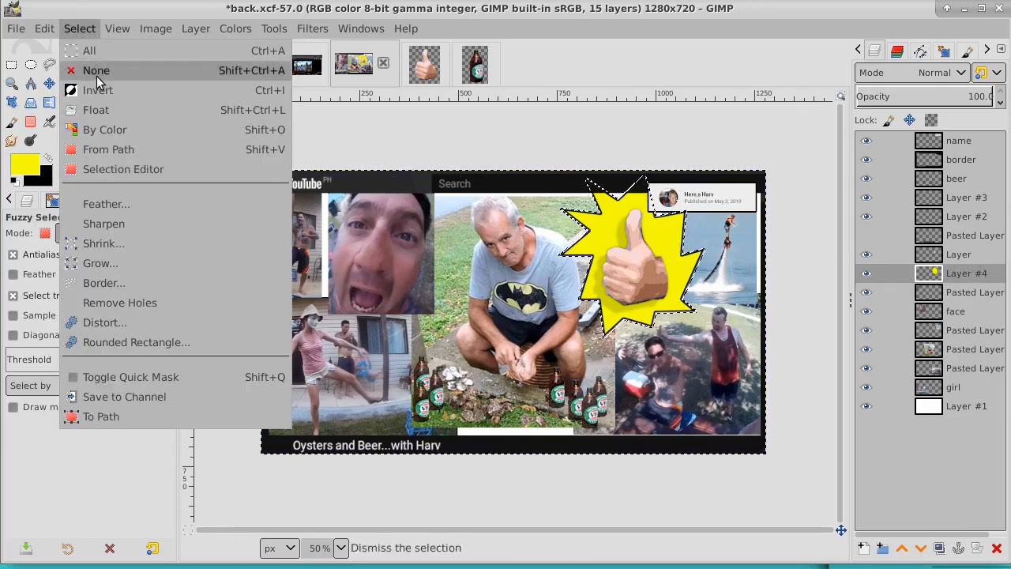
left_click(97, 92)
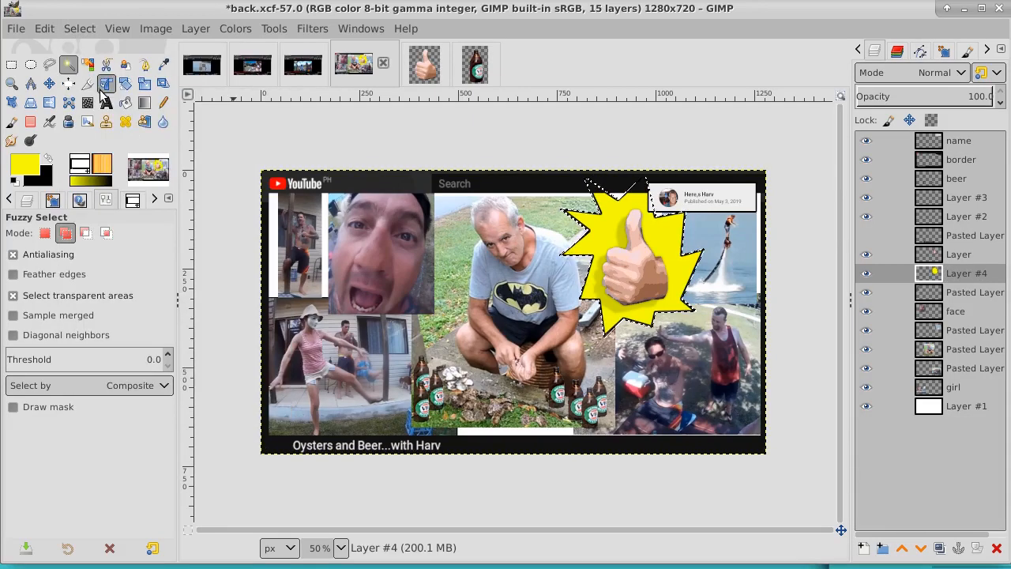
Delete the starburst-shaped area from the name and border layers so they no longer cover its tips, and deselect
left_click(976, 147)
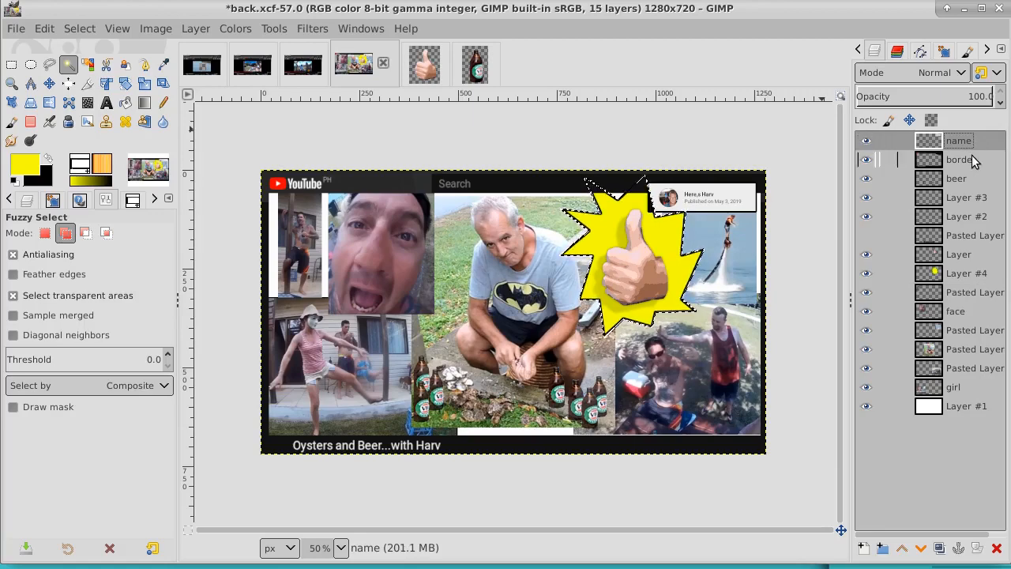
left_click(972, 161)
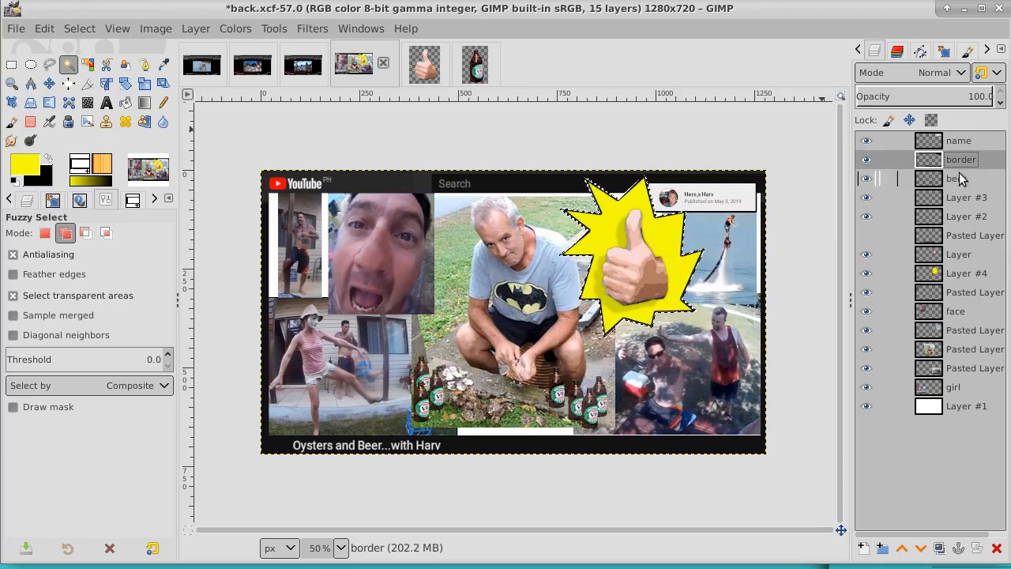
left_click(89, 30)
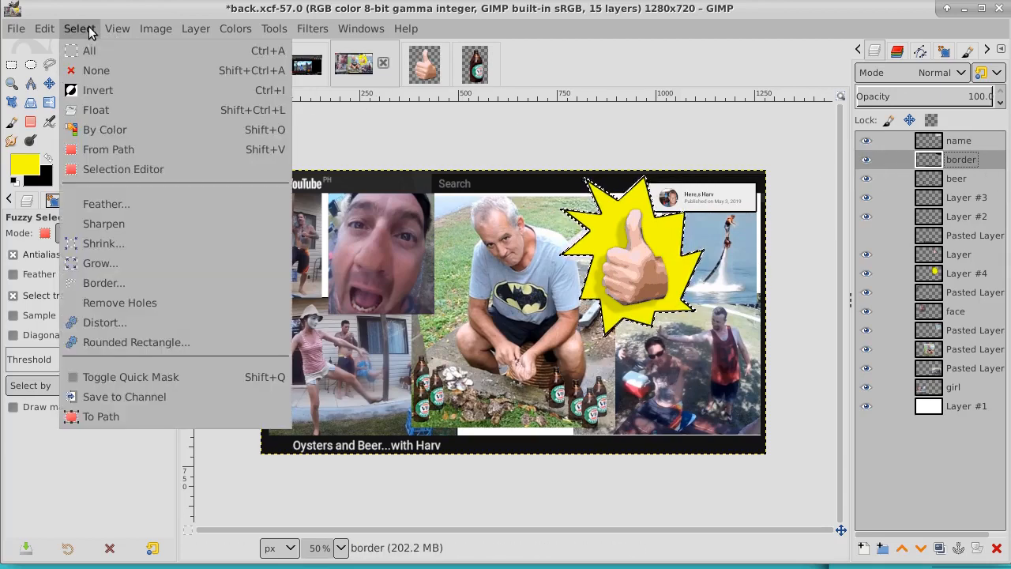
left_click(119, 71)
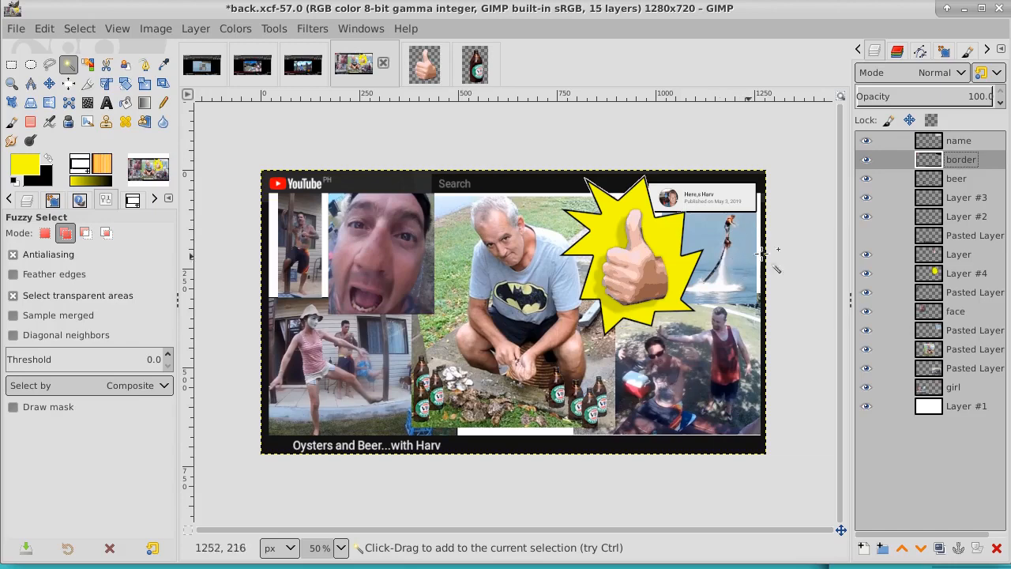
Create a new layer from everything visible above the name layer, duplicate it, and make the duplicate active
left_click(971, 142)
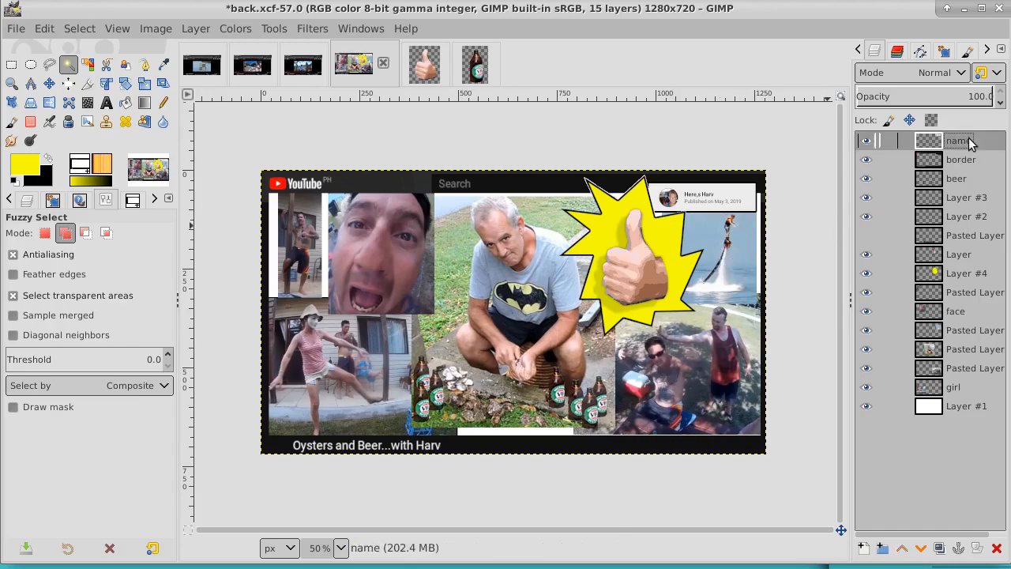
right_click(972, 142)
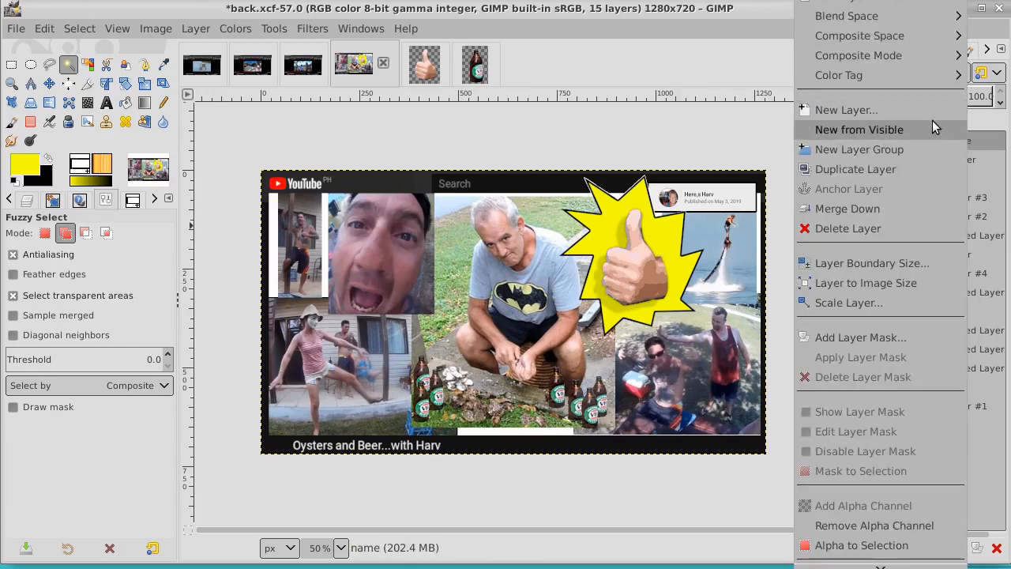
left_click(931, 128)
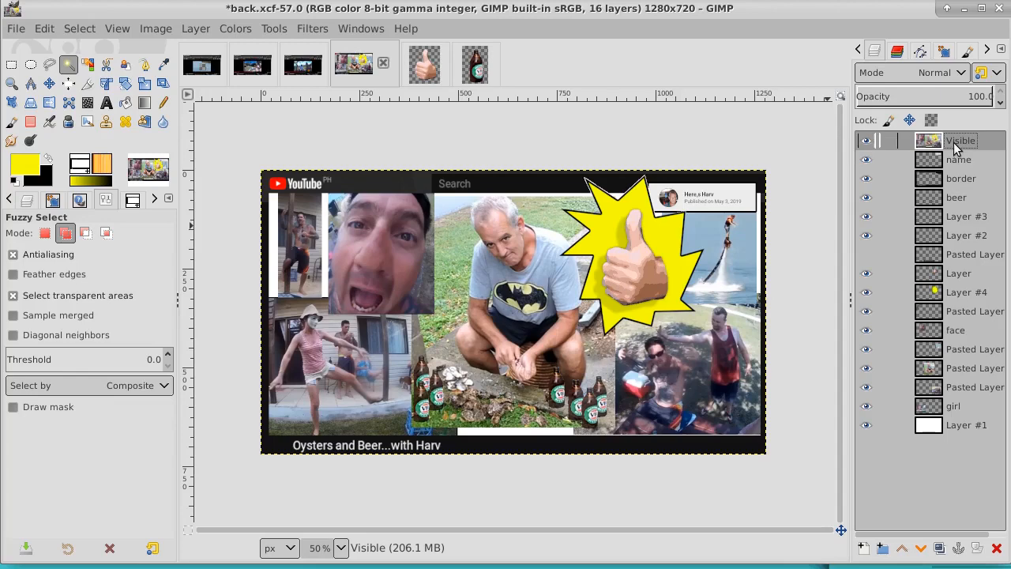
left_click(938, 549)
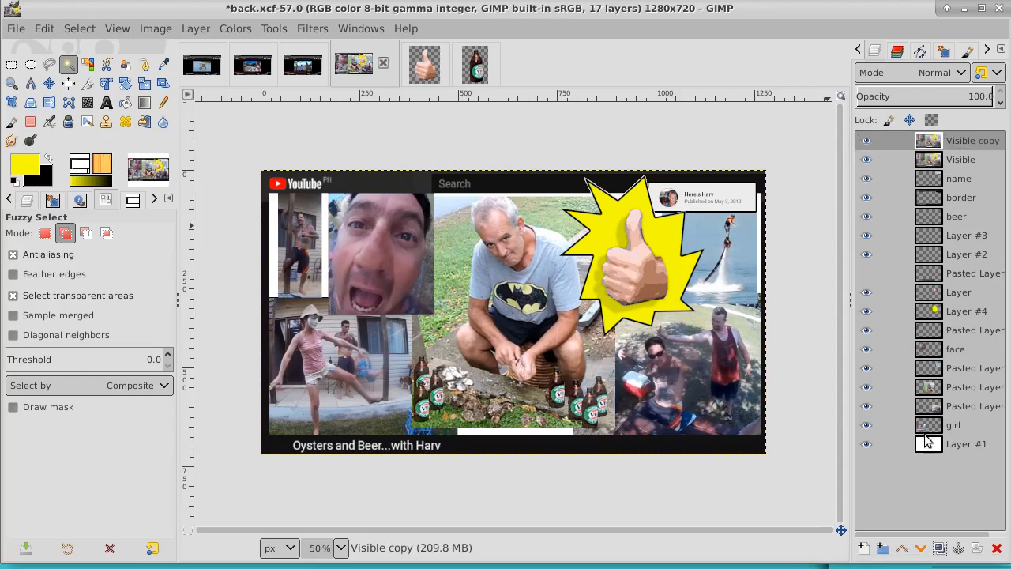
left_click(968, 160)
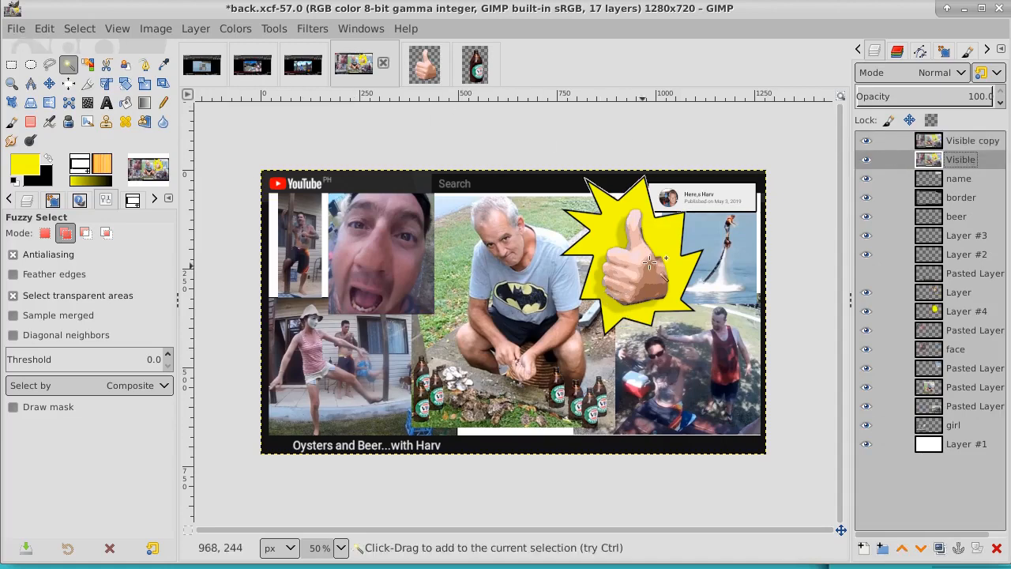
left_click(991, 143)
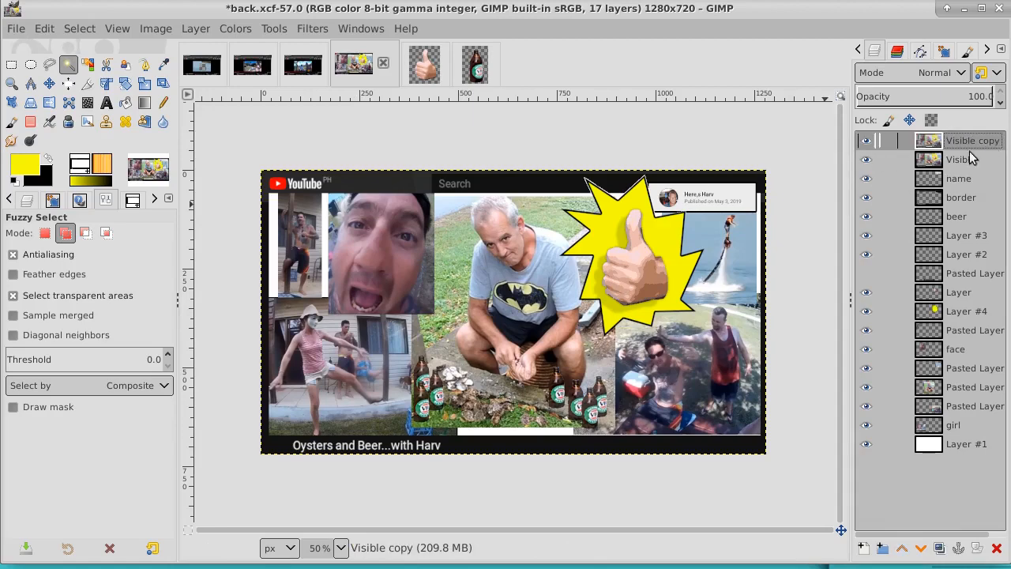
Set the foreground colour to pure red, ff0000
left_click(33, 166)
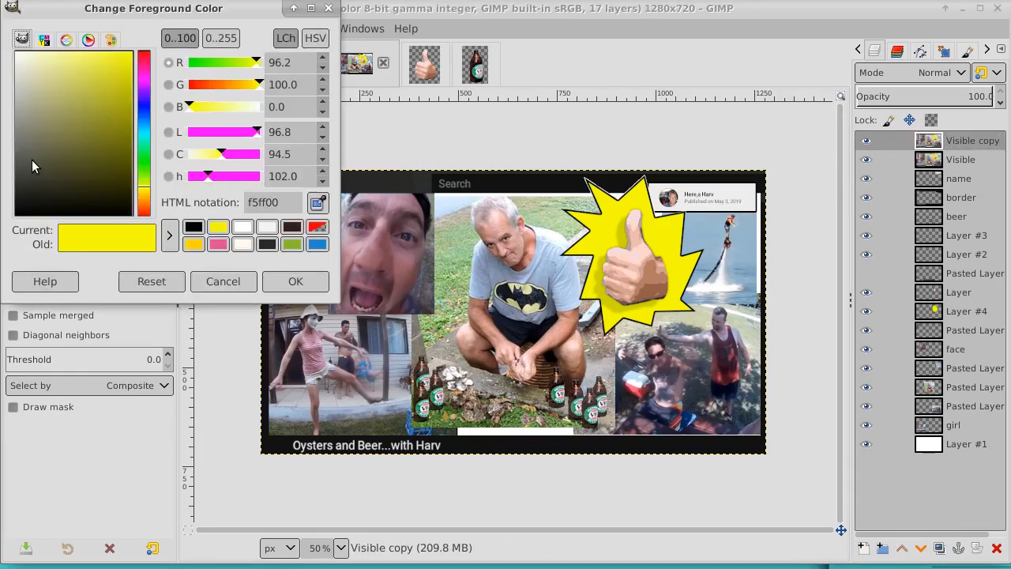
left_click(145, 205)
left_click_drag(145, 206, 145, 214)
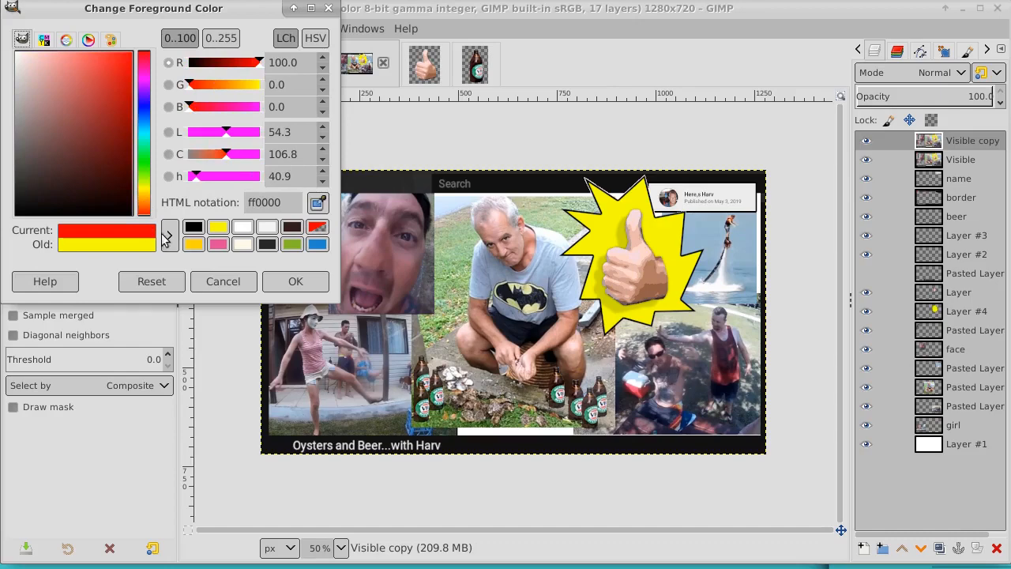
left_click(292, 282)
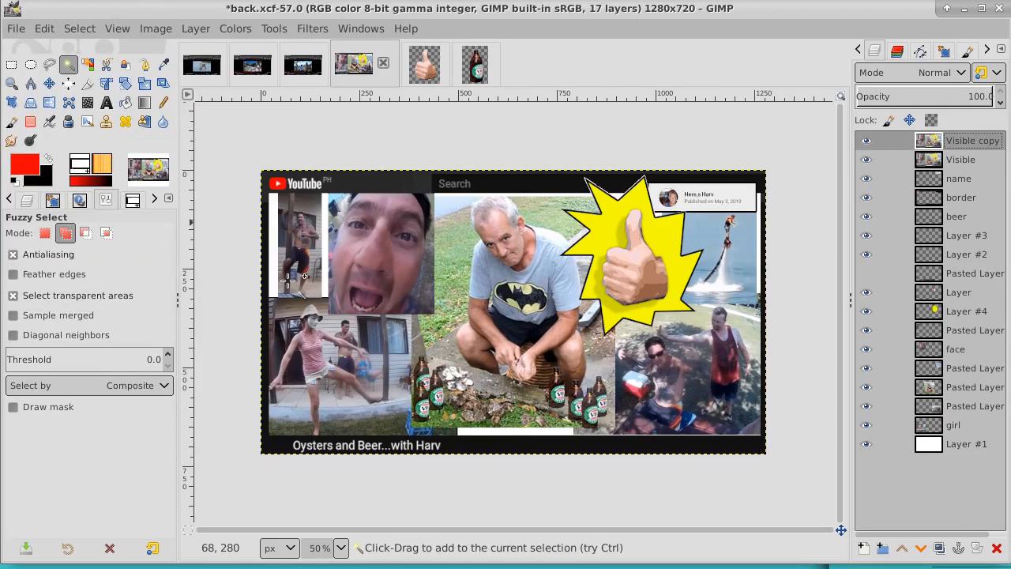
Switch to the Text tool and add a transparent 1280x720 layer above the merged visible copy
left_click(106, 103)
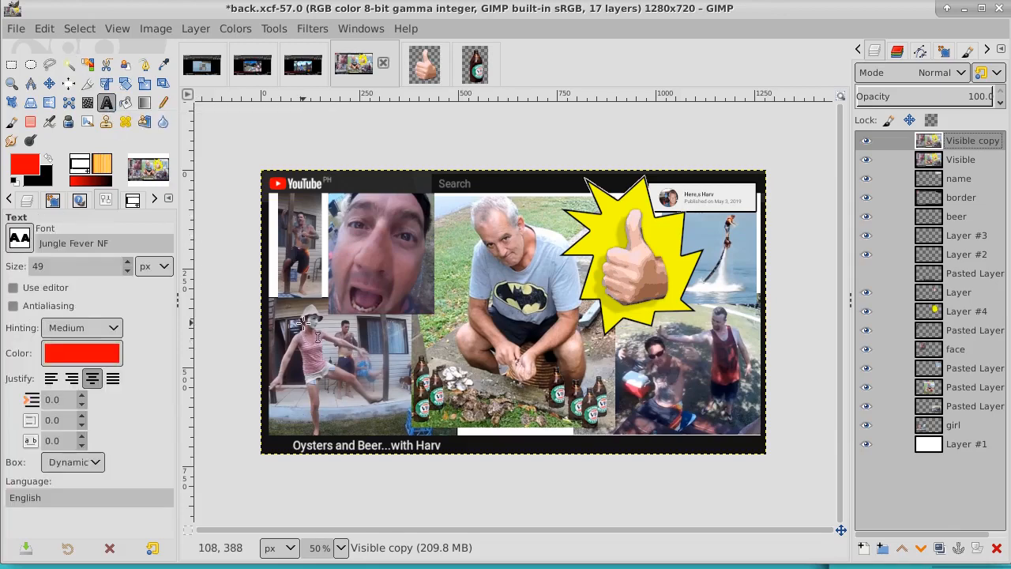
left_click(863, 547)
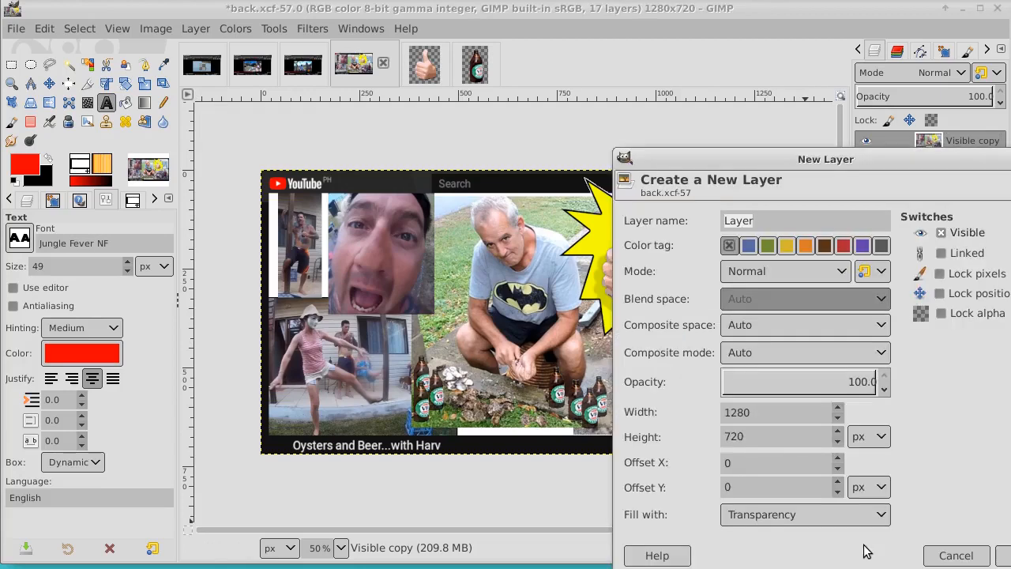
left_click(1003, 555)
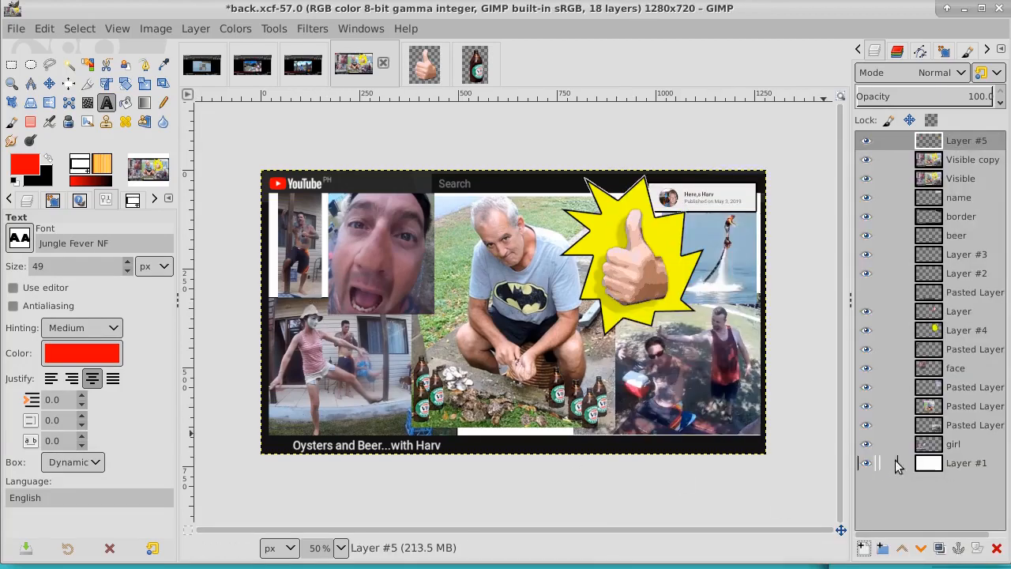
Hide the white bottom layer and both merged visible layers to expose the gaps between the pictures
left_click(865, 464)
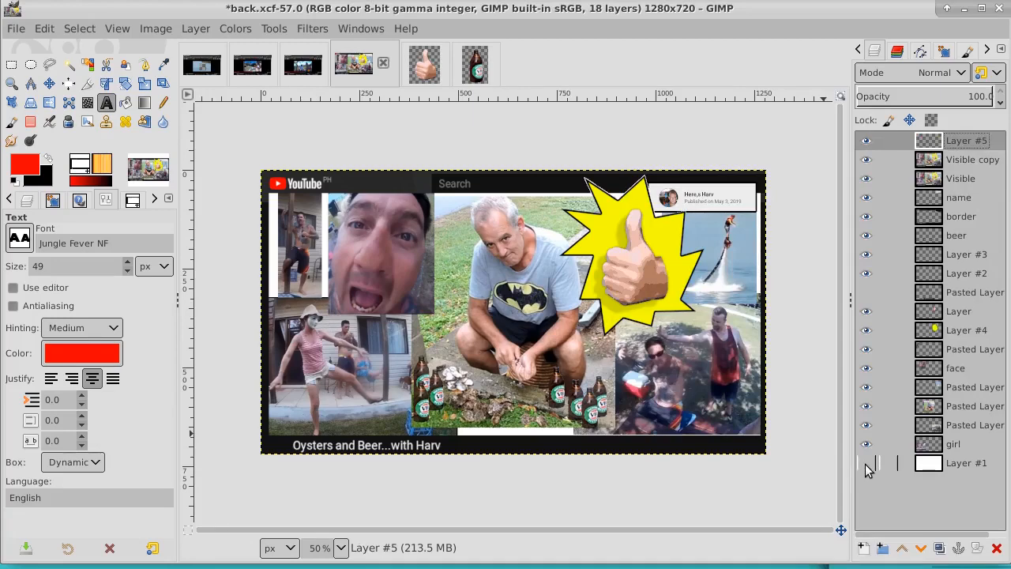
left_click(868, 160)
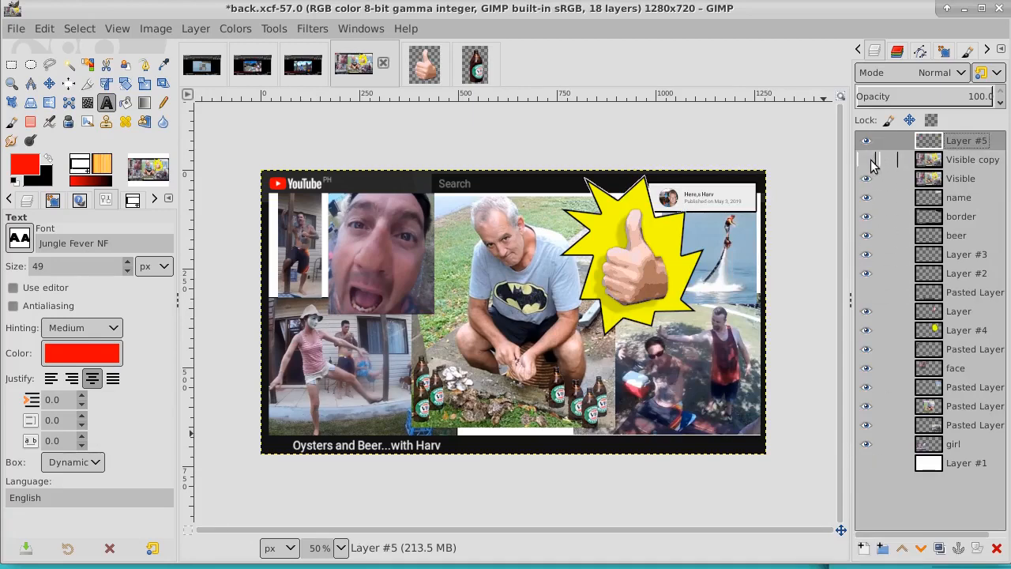
left_click(866, 179)
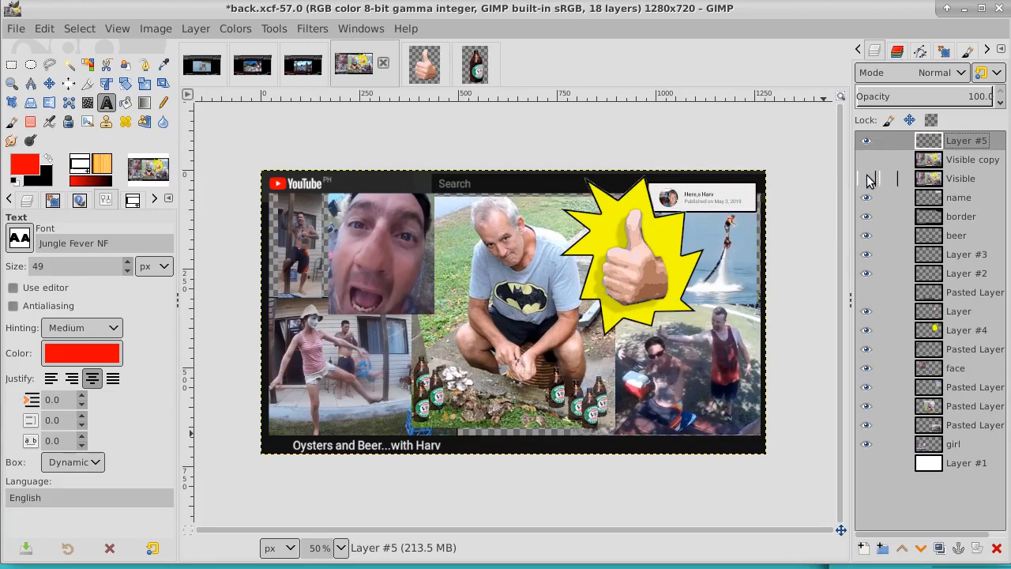
left_click(870, 461)
left_click(870, 461)
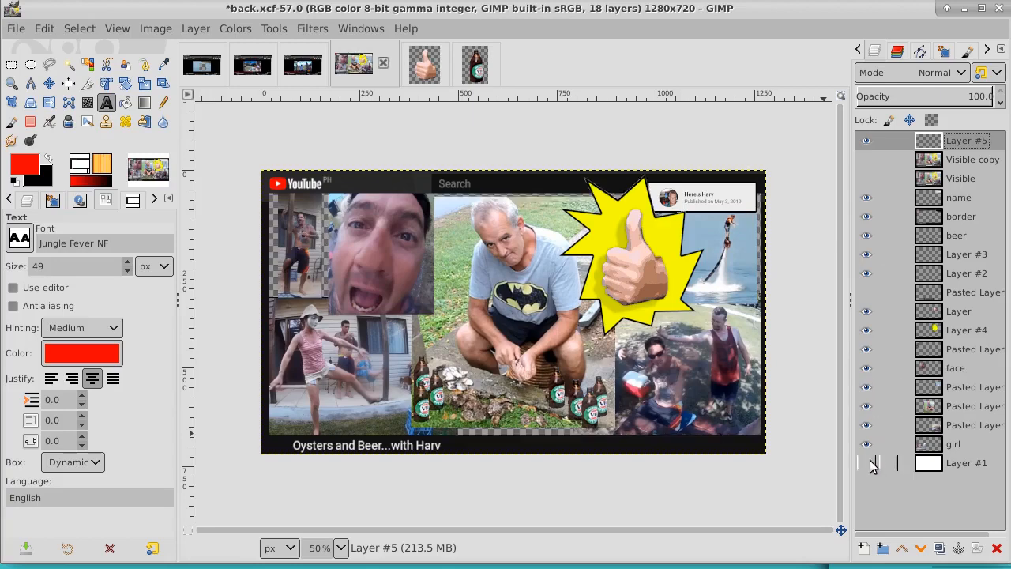
Make the white bottom layer active and set the foreground colour to a muted blue, 6095b8
left_click(987, 464)
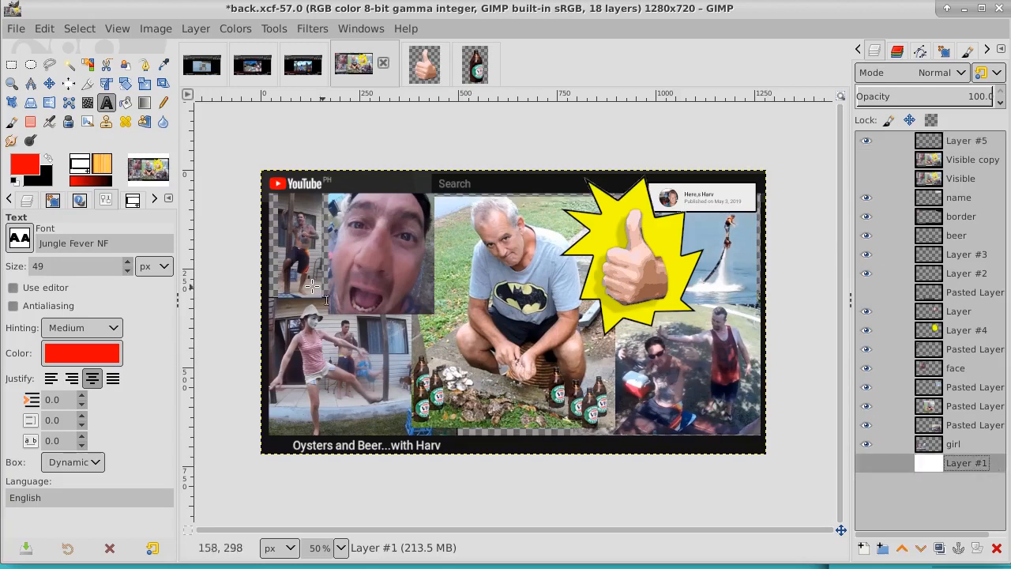
left_click(19, 169)
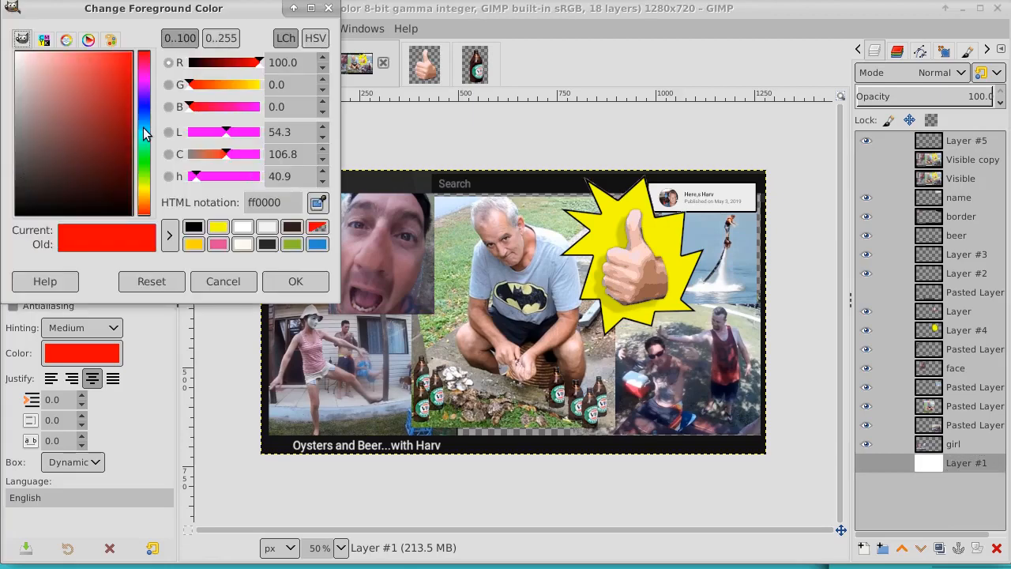
mouse_move(143, 127)
left_mouse_down()
mouse_move(79, 47)
mouse_move(66, 53)
mouse_move(70, 96)
left_mouse_up()
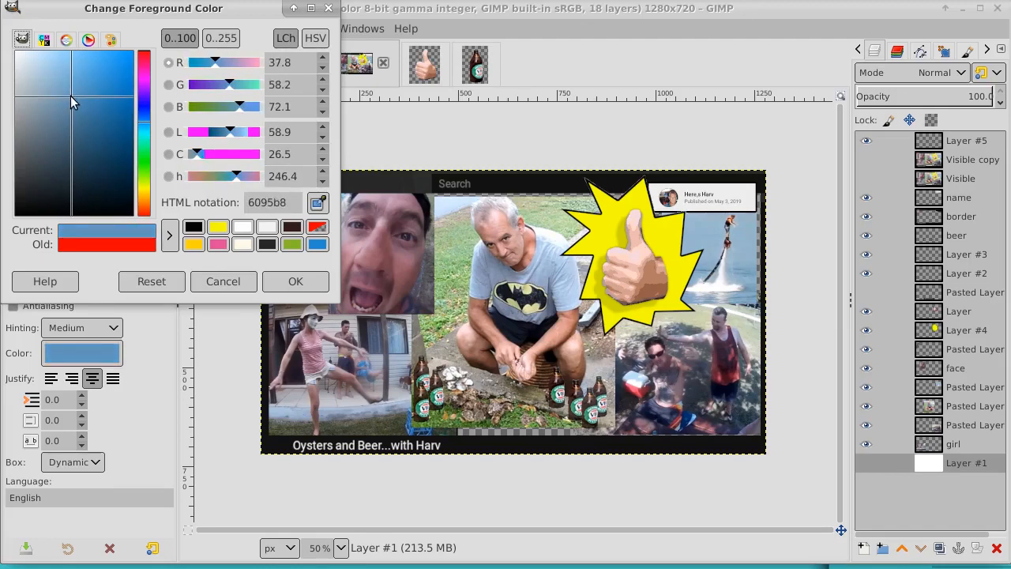
left_click(292, 281)
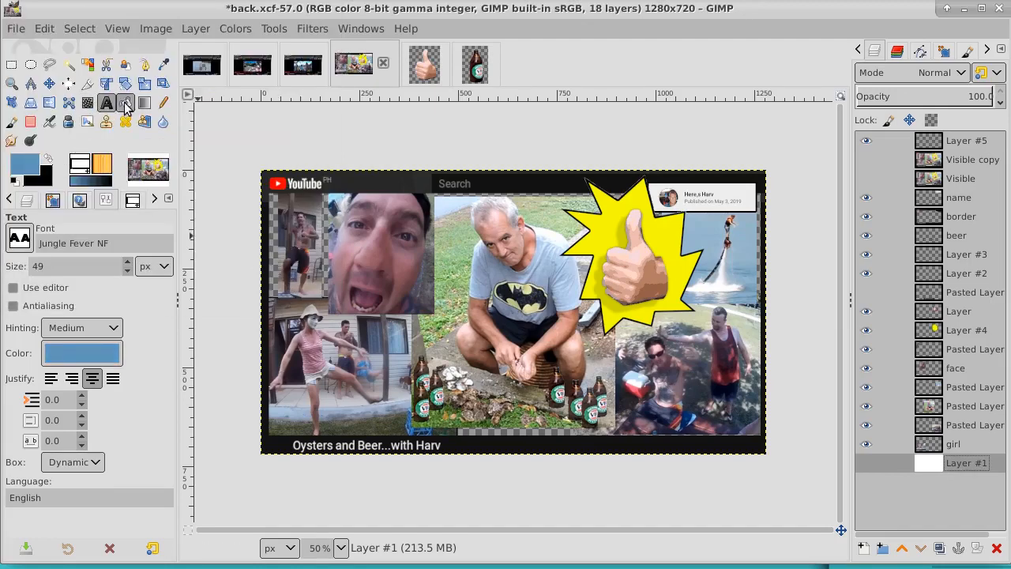
Show the bottom layer again and bucket-fill it with the blue foreground colour
left_click(125, 103)
left_click(322, 271)
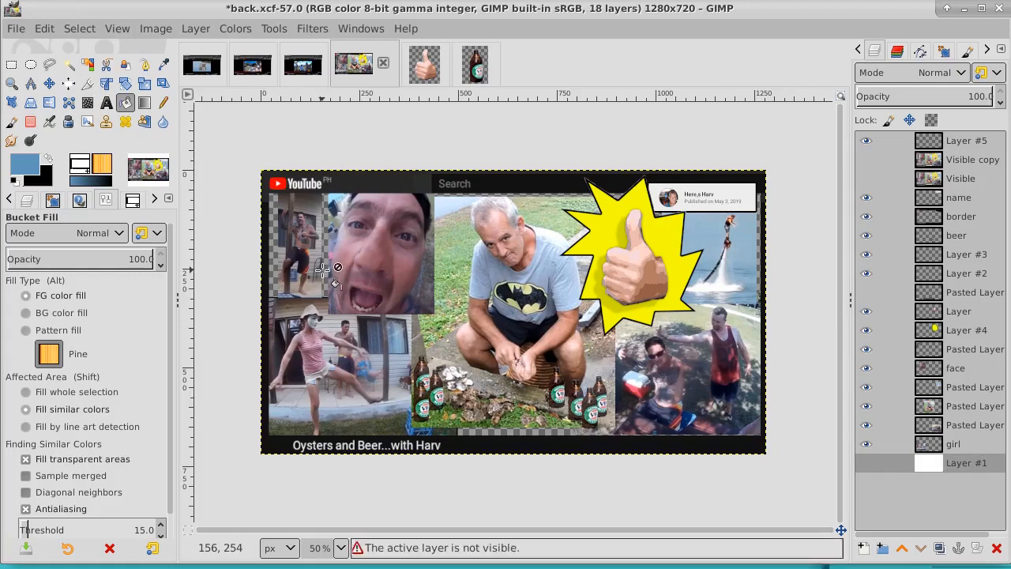
left_click(866, 463)
left_click(328, 315)
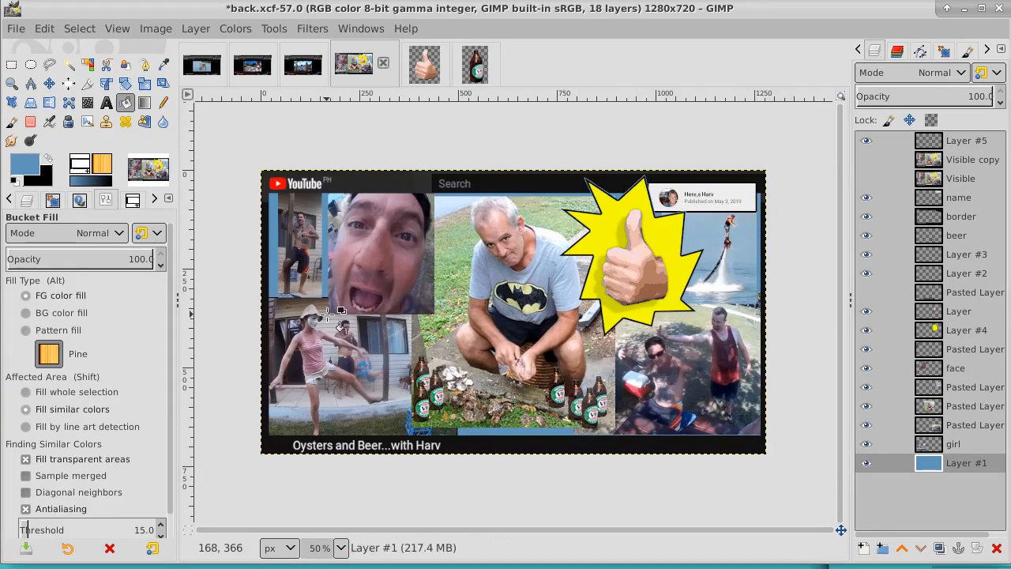
Delete the two outdated merged layers, Visible copy and Visible
left_click(866, 160)
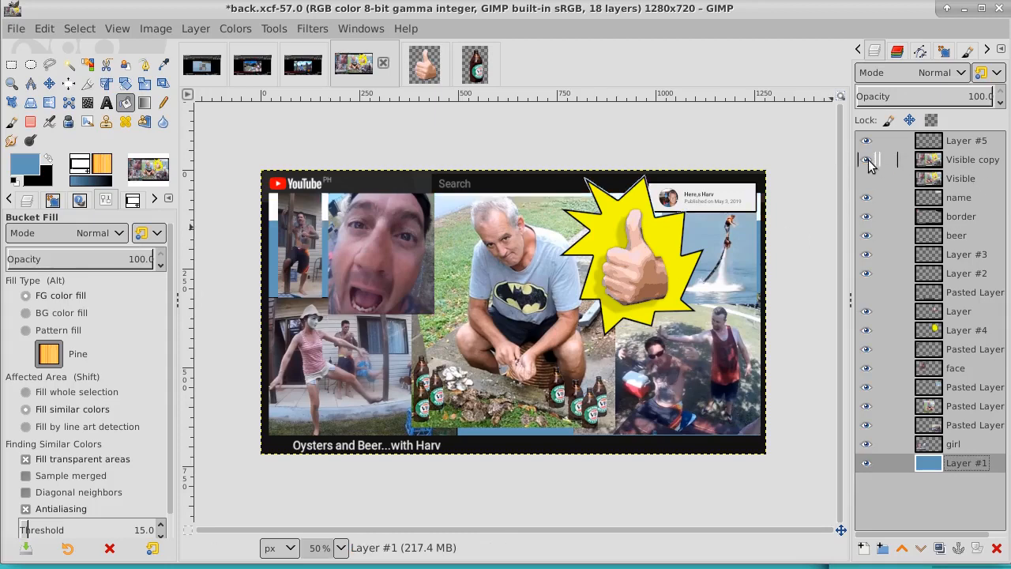
left_click(974, 162)
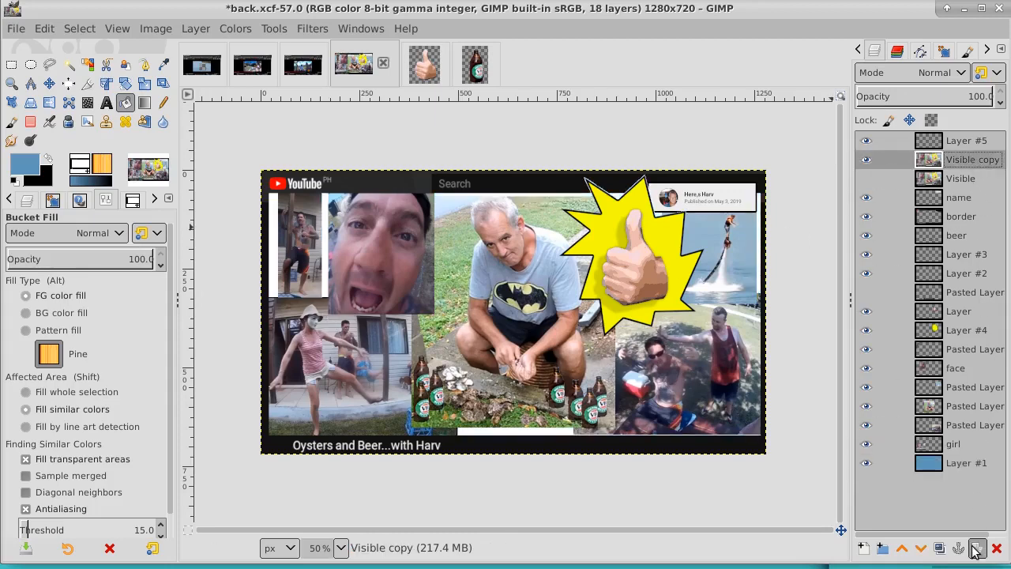
left_click(996, 548)
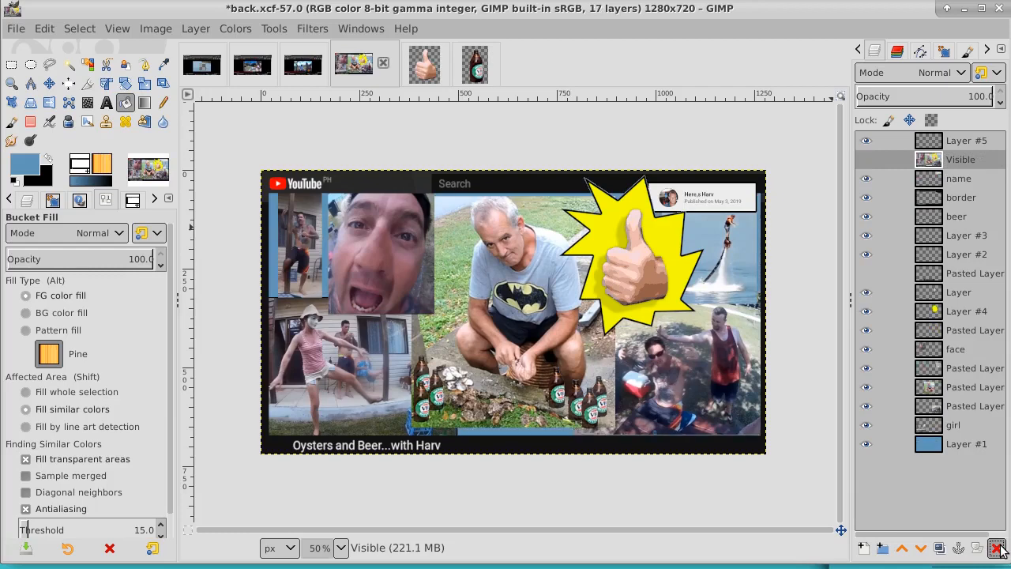
left_click(997, 548)
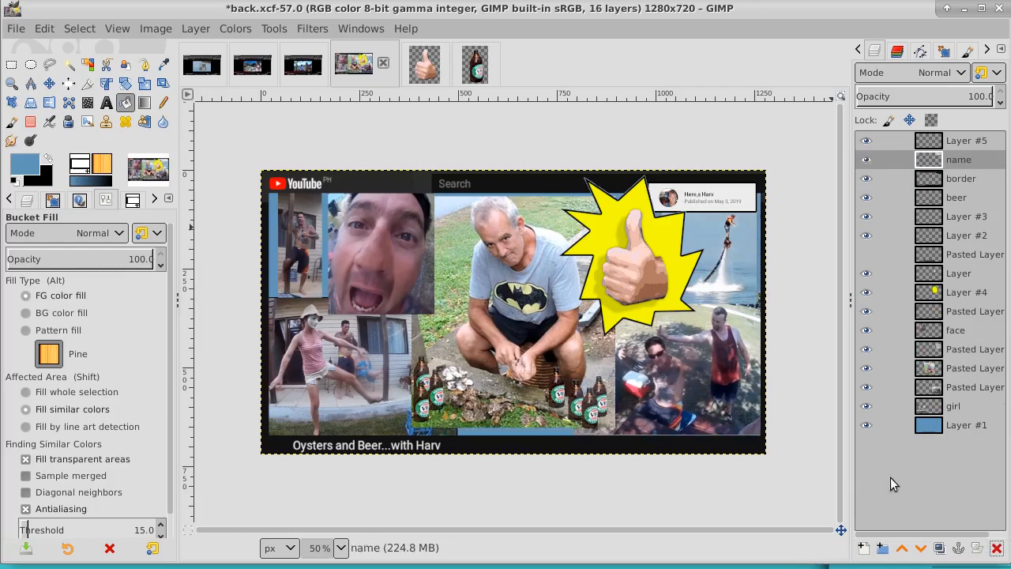
Create two new layers from everything visible above the name layer and hide them both
right_click(983, 162)
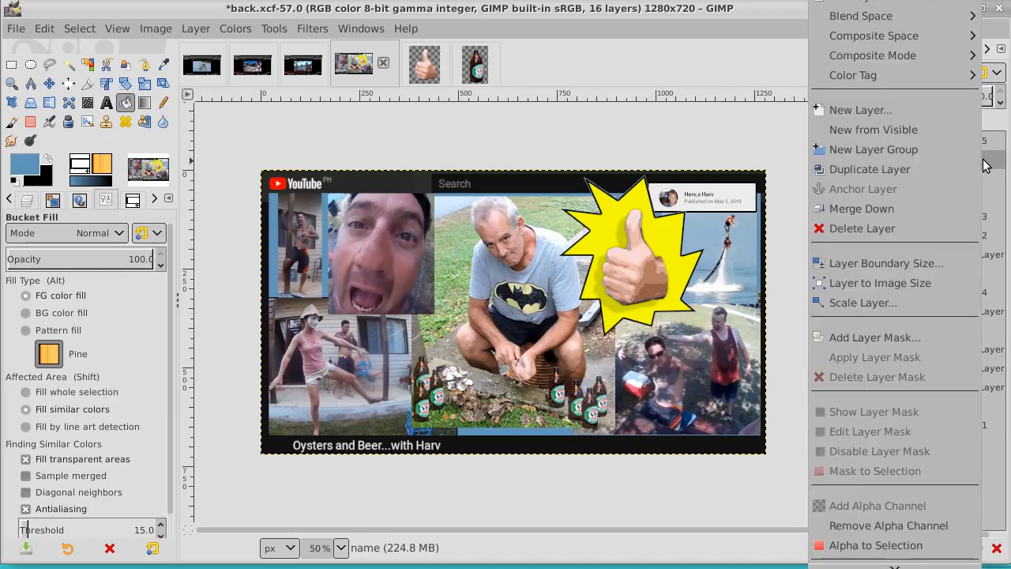
left_click(935, 131)
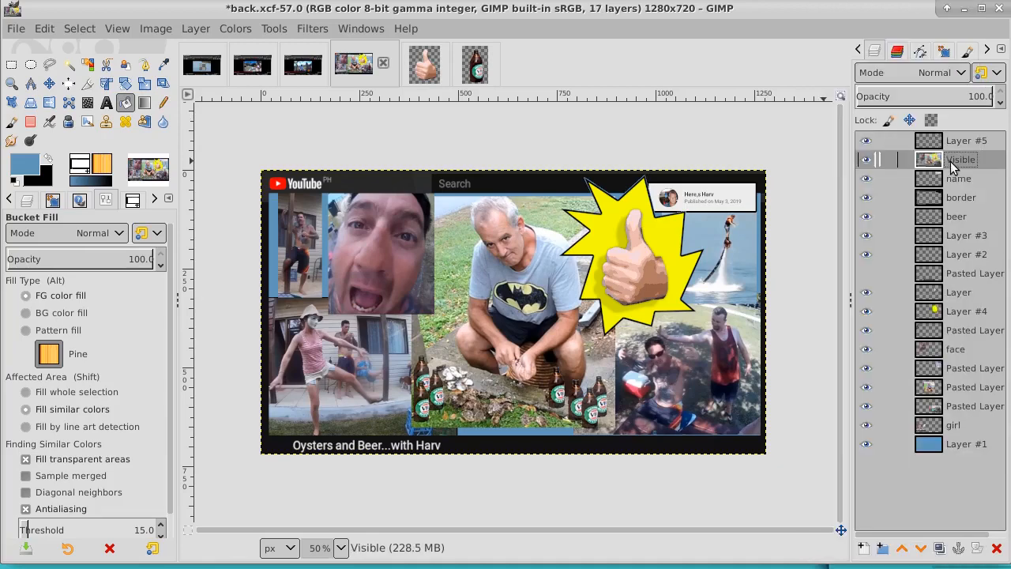
right_click(959, 162)
left_click(914, 133)
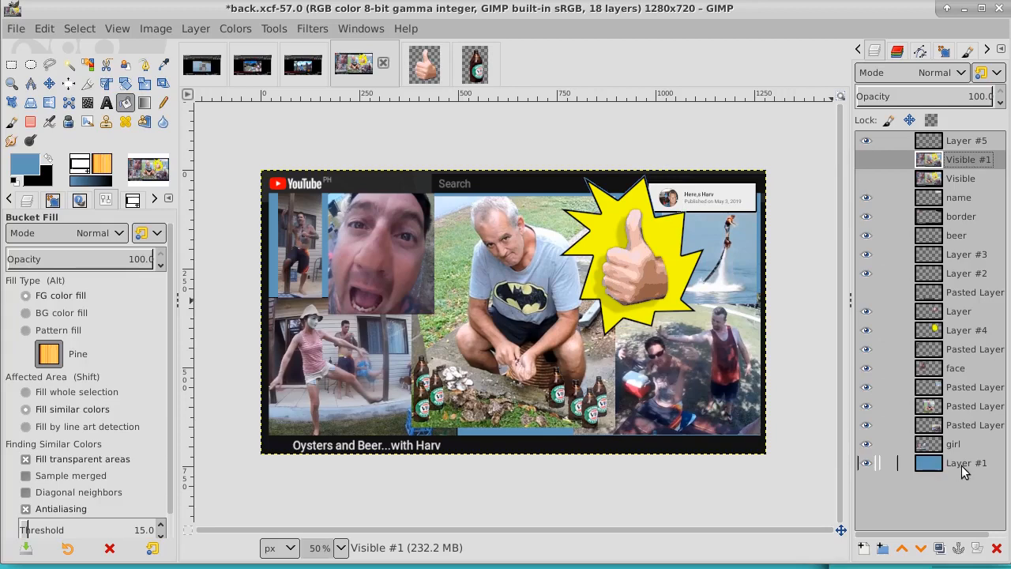
Set the foreground colour to a darker blue, 42779c
left_click(32, 172)
left_click_drag(84, 112, 83, 117)
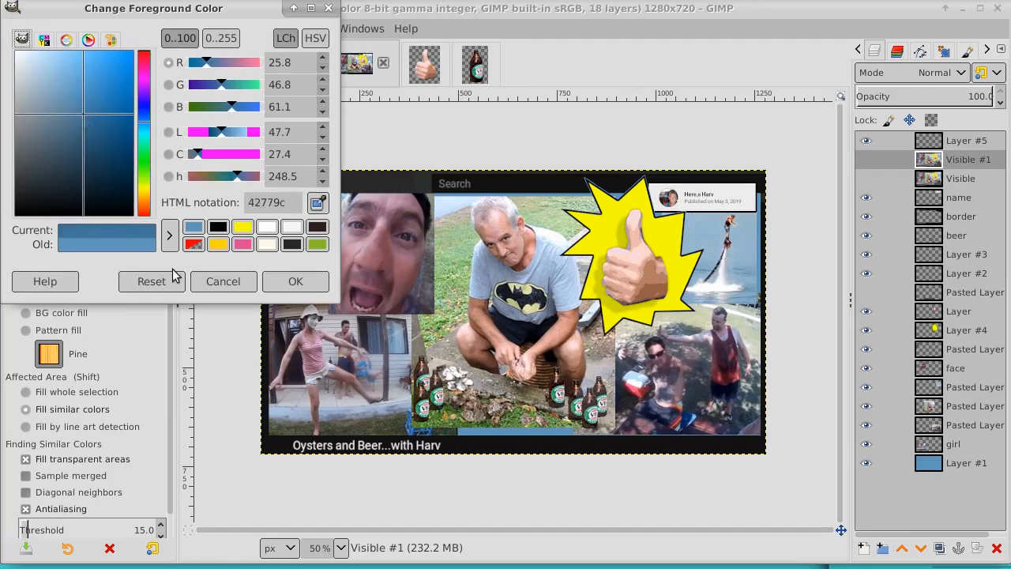
left_click(294, 281)
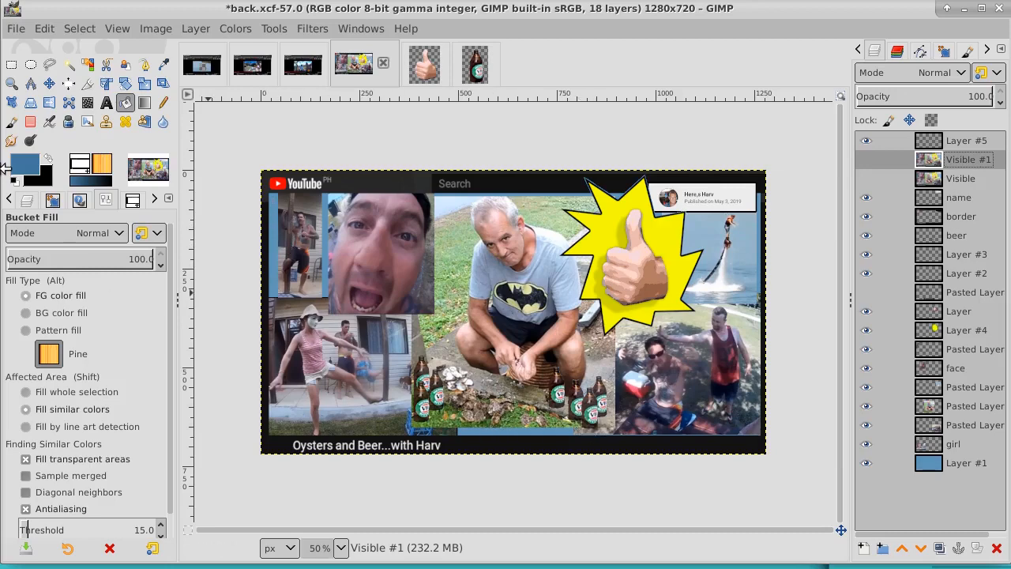
Switch to the Paintbrush tool and choose the Acrylic 03 brush
left_click(11, 122)
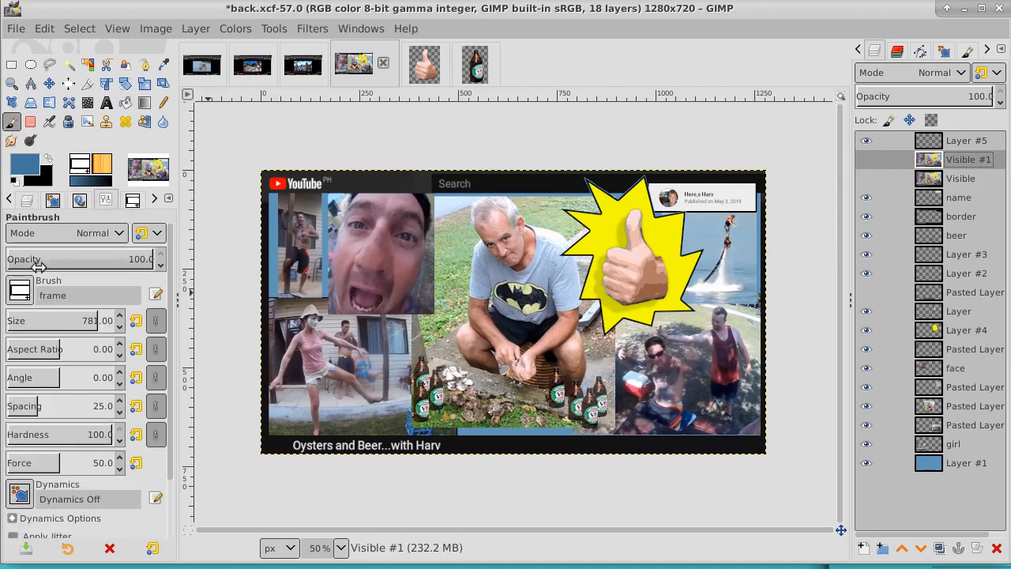
left_click(20, 290)
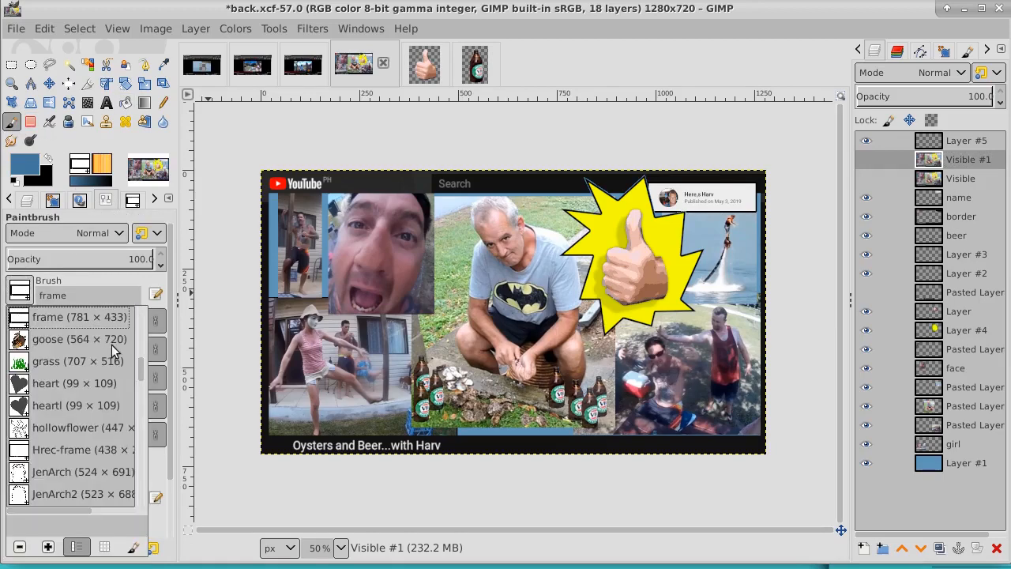
mouse_move(139, 367)
left_mouse_down()
mouse_move(140, 310)
mouse_move(143, 439)
left_mouse_up()
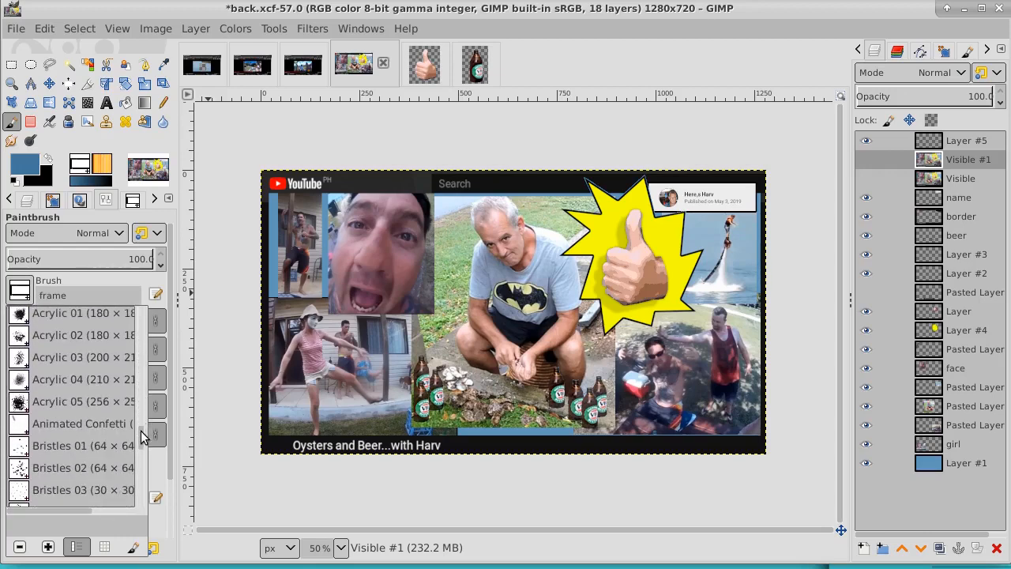
left_click(19, 357)
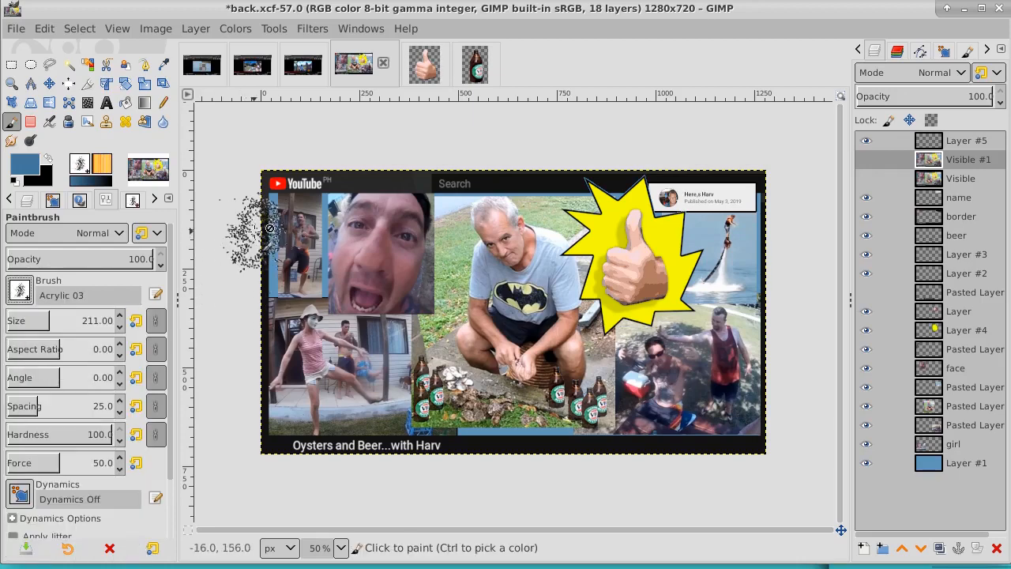
Paint darker blue acrylic texture on the blue bottom layer, working down the gaps along the composite's left edge
left_click(967, 463)
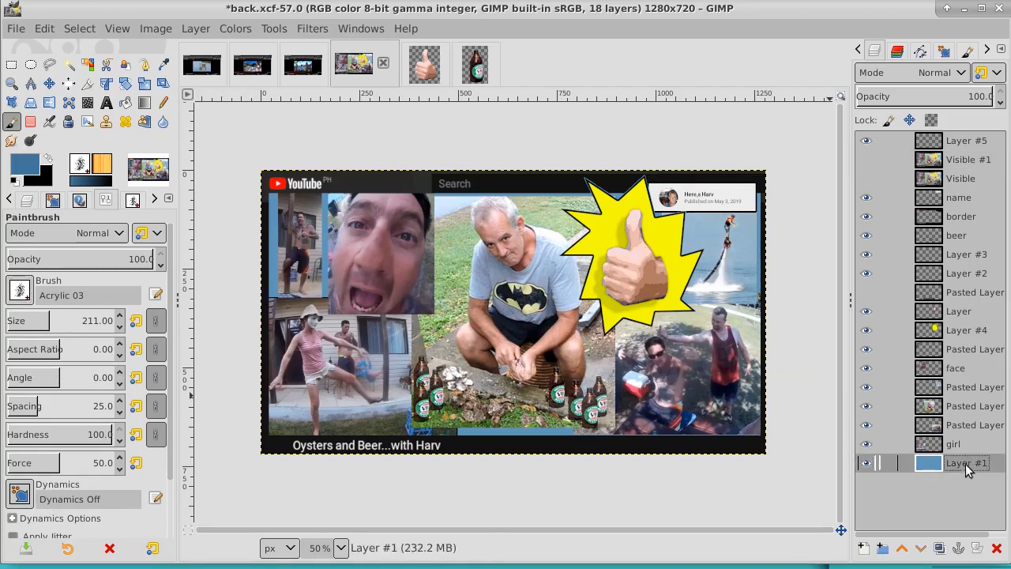
mouse_move(229, 237)
left_mouse_down()
mouse_move(260, 243)
mouse_move(269, 230)
left_mouse_up()
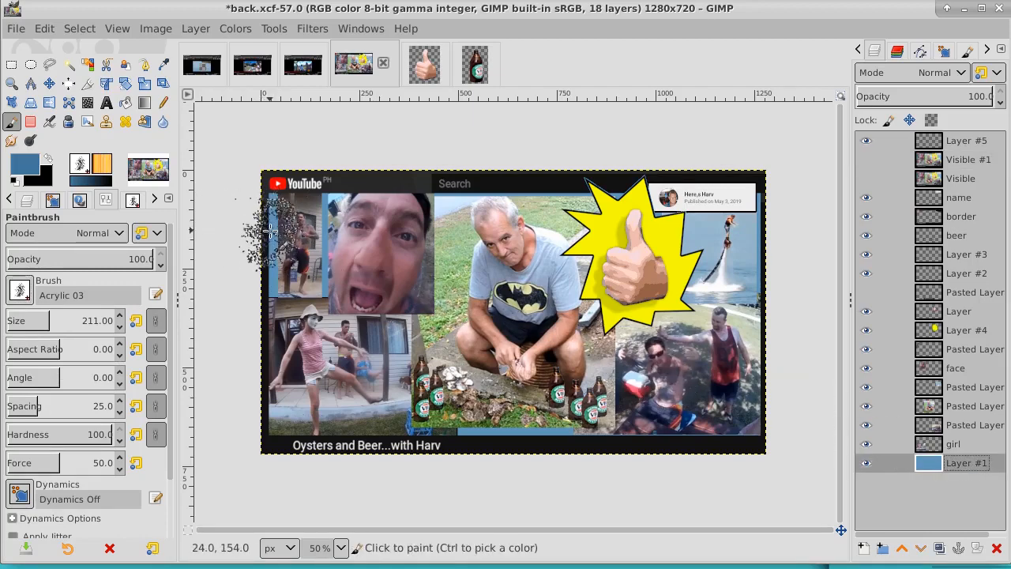
left_click(270, 231)
left_click(264, 269)
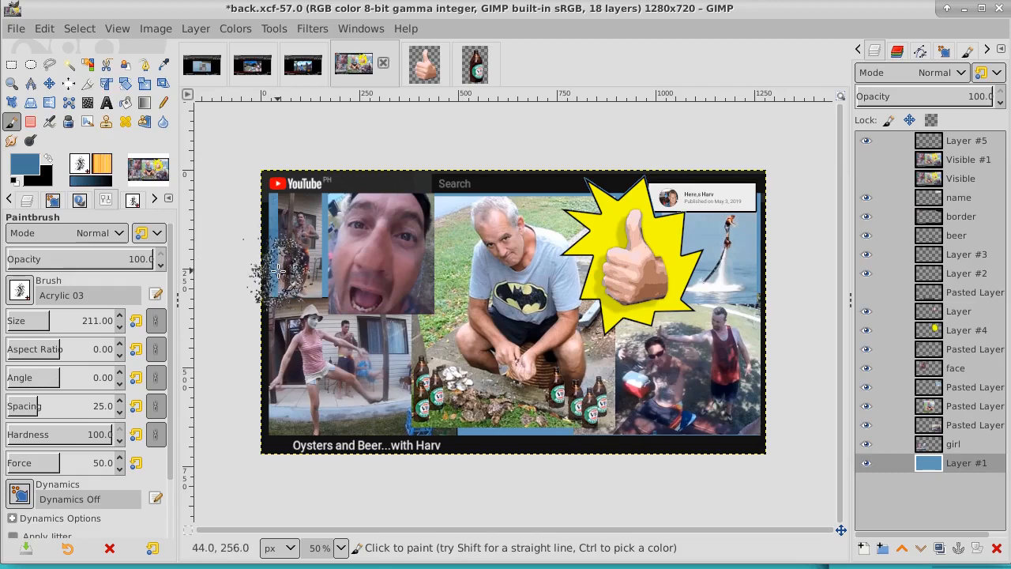
mouse_move(278, 270)
left_mouse_down()
mouse_move(274, 227)
mouse_move(266, 318)
left_mouse_up()
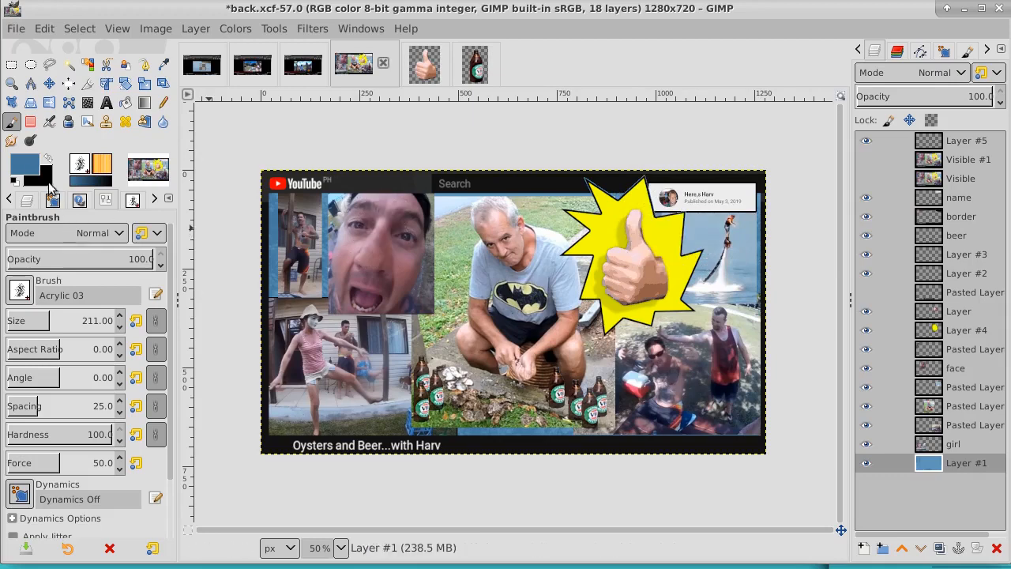
Set the foreground colour to a lighter greyish blue, 6f97b3, for the bottom layer's texture
left_click(31, 167)
left_click(60, 102)
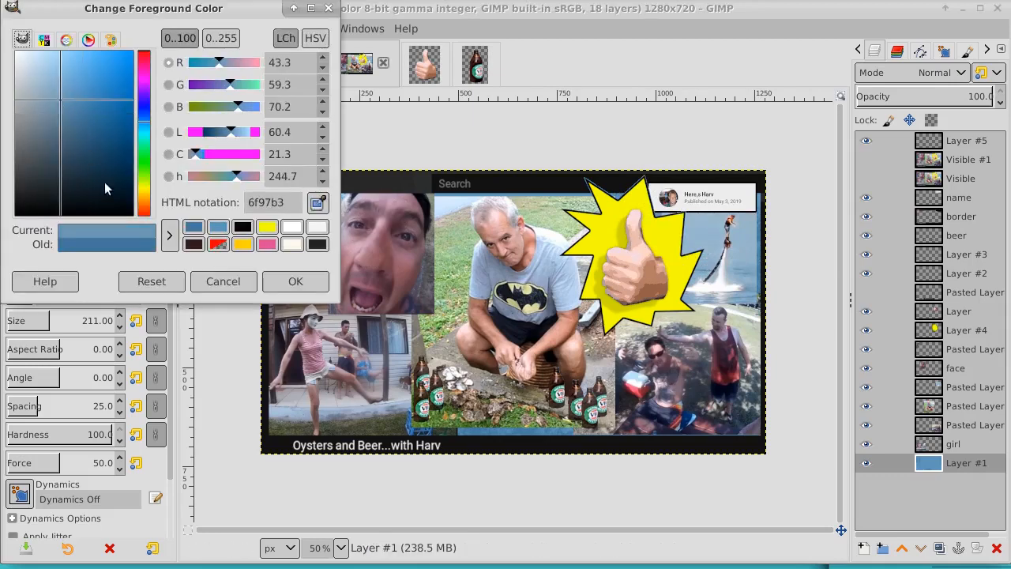
left_click(292, 281)
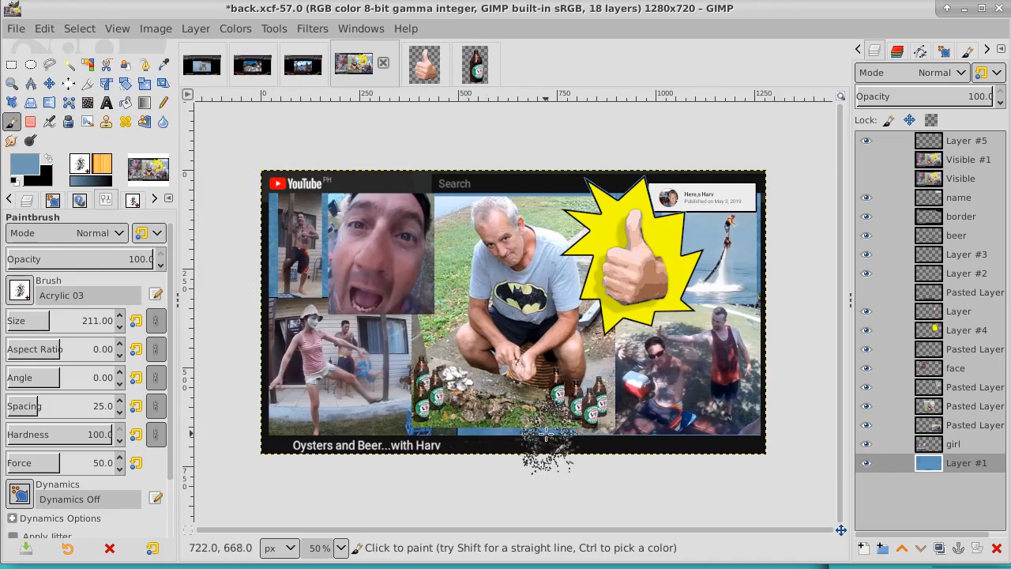
Set the foreground colour to dark blue, 2d5f81, and brush it across the blue gap below the oysters on the bottom layer
left_click(32, 165)
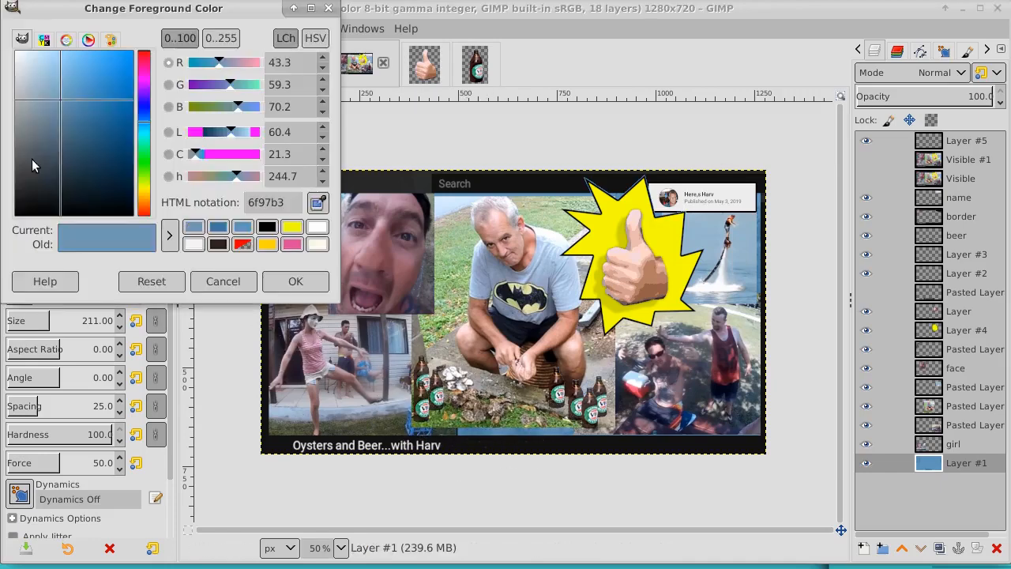
left_click(91, 116)
left_click_drag(91, 116, 91, 131)
left_click(459, 431)
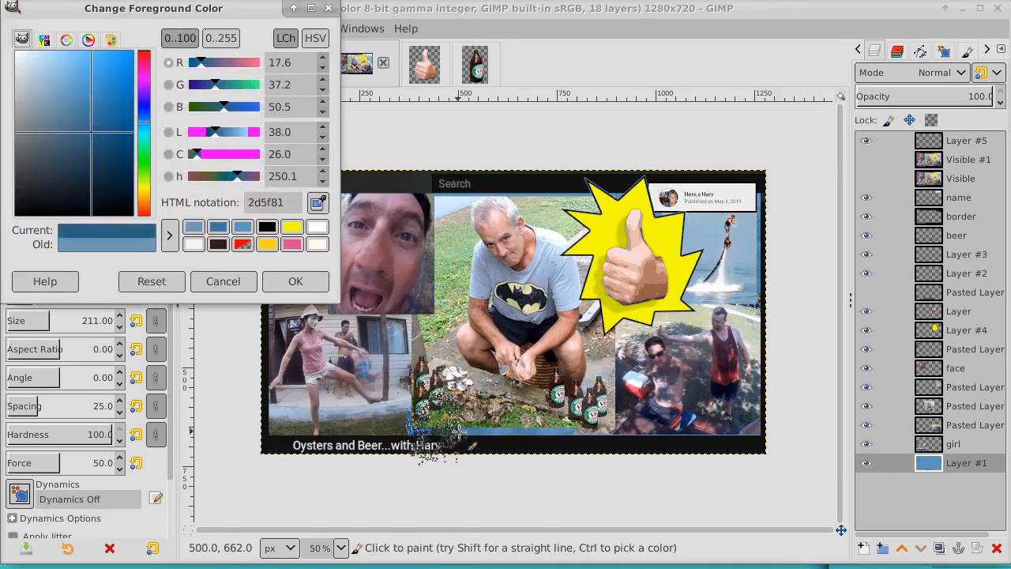
left_click_drag(459, 431, 541, 432)
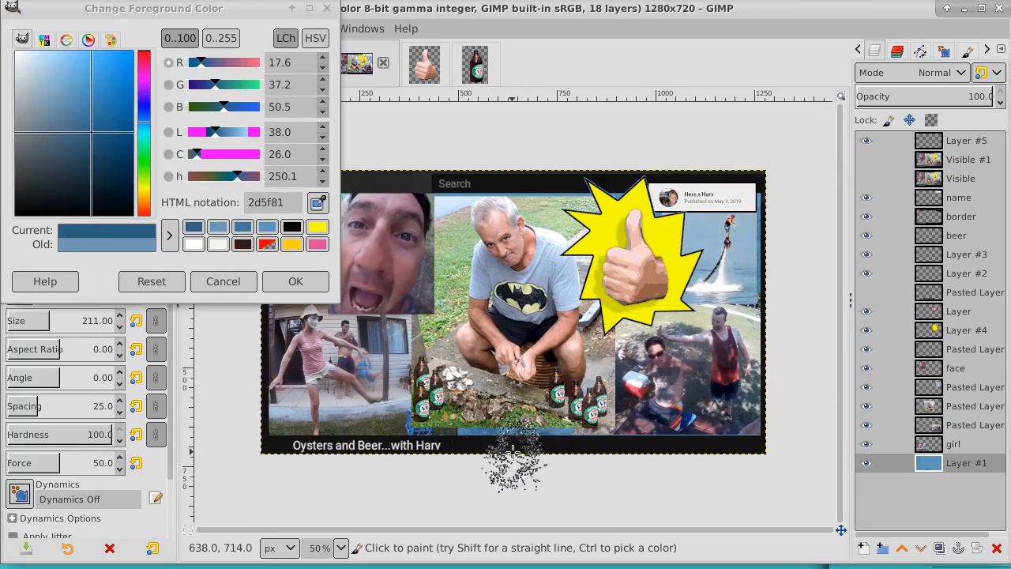
Discard the dark blue colour change and dab lighter blue acrylic texture on the bottom layer near the composite's left side
left_click(241, 279)
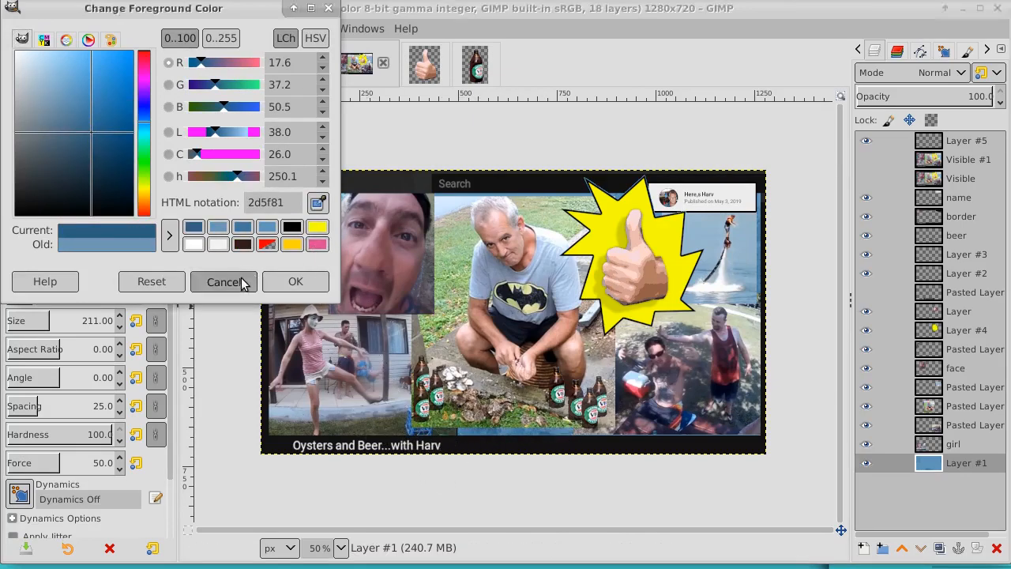
mouse_move(297, 236)
left_mouse_down()
mouse_move(276, 231)
mouse_move(265, 268)
mouse_move(264, 250)
mouse_move(305, 248)
left_mouse_up()
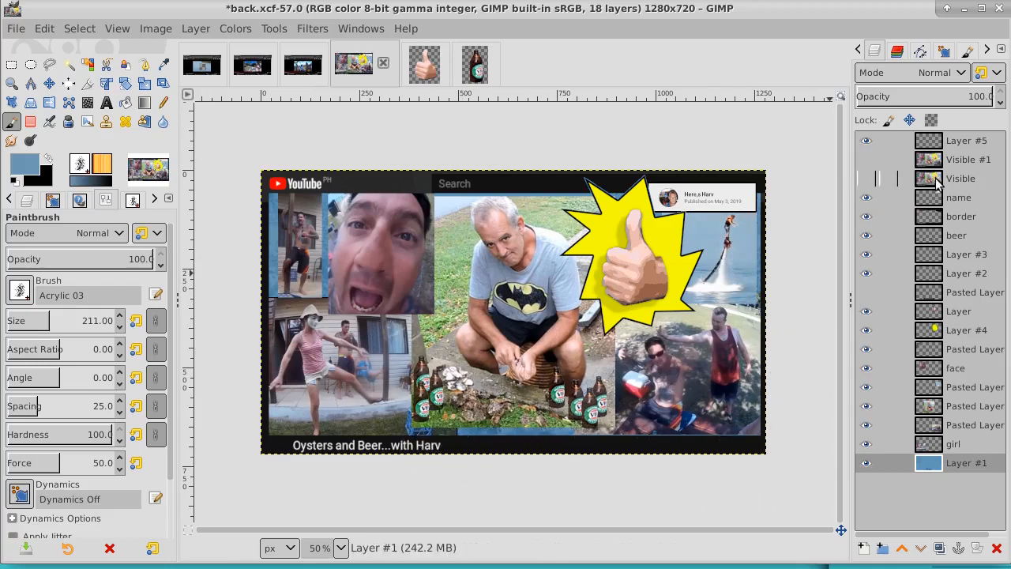
Delete the two outdated merged layers, Visible #1 and Visible, and create two new layers from the visible composite
left_click(961, 161)
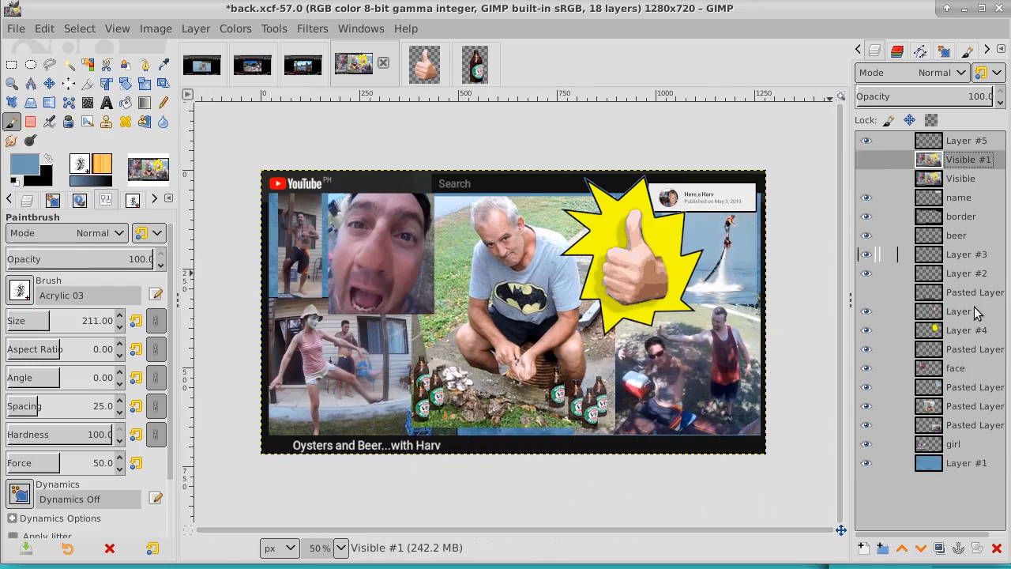
left_click(996, 548)
left_click(996, 548)
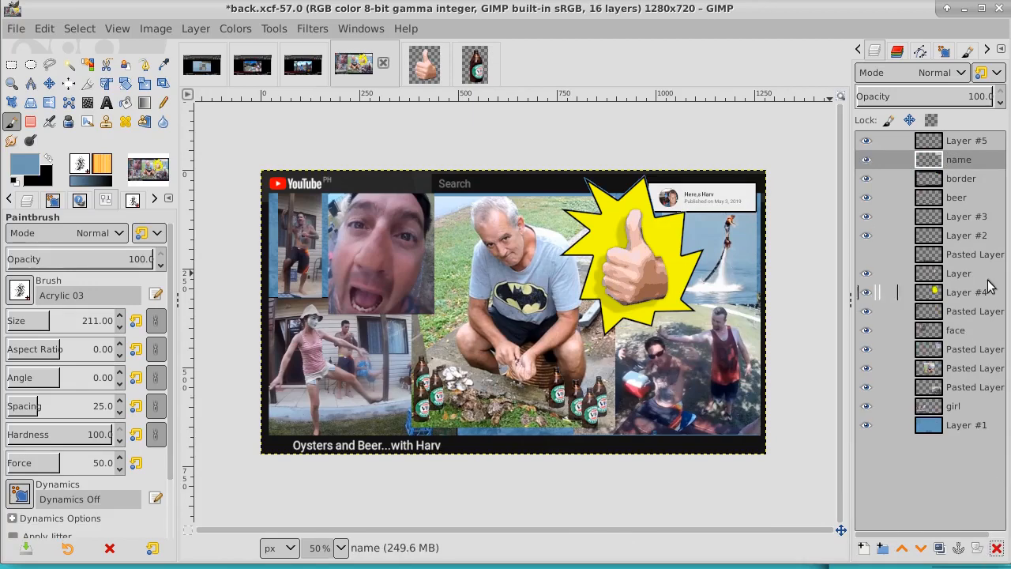
right_click(966, 166)
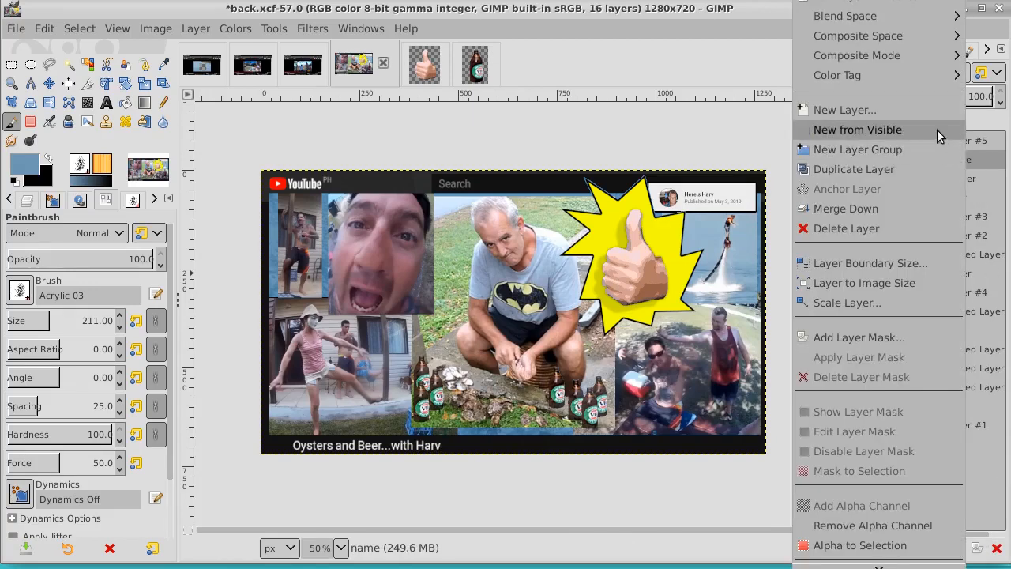
left_click(936, 130)
right_click(962, 164)
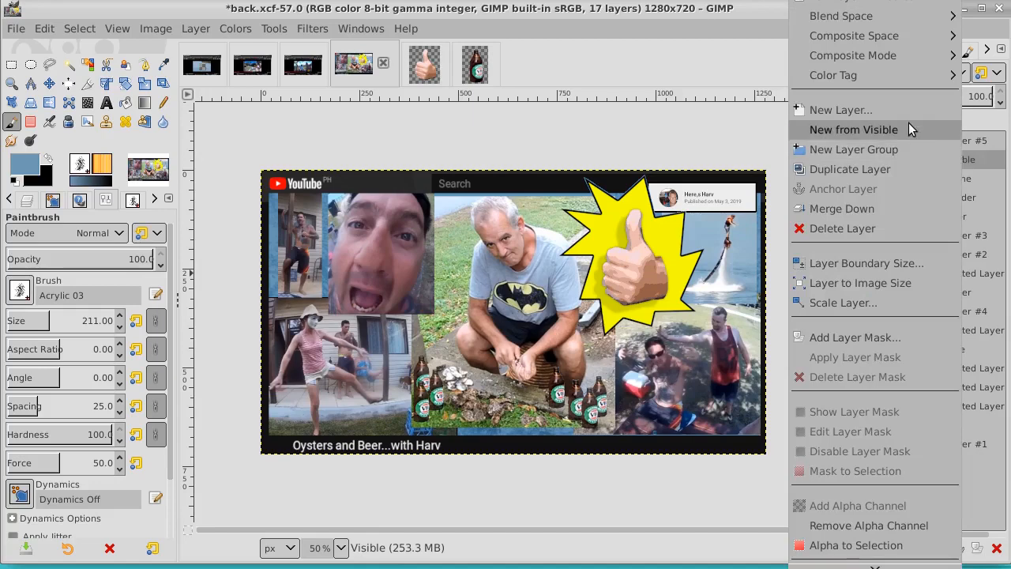
left_click(908, 128)
Make the blank top layer, Layer #5, active and set the foreground colour to red, c50b0b
left_click(931, 142)
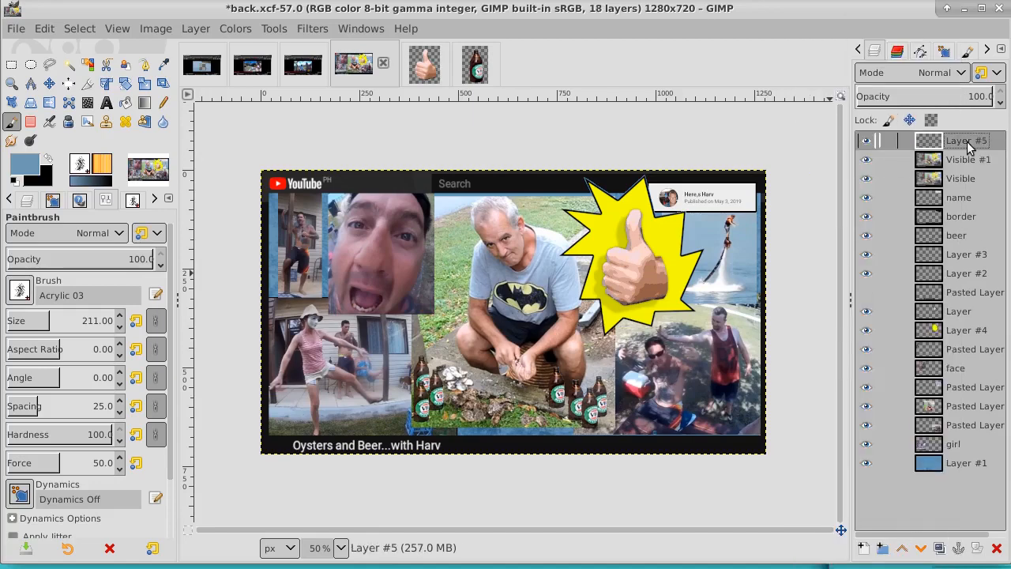
left_click(23, 168)
left_click_drag(144, 195, 145, 220)
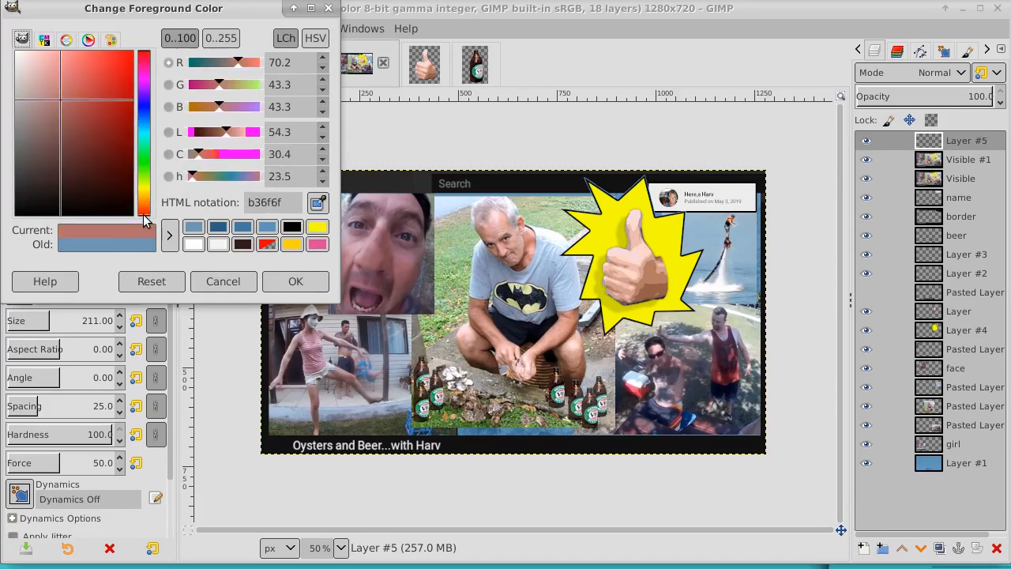
left_click_drag(74, 195, 142, 36)
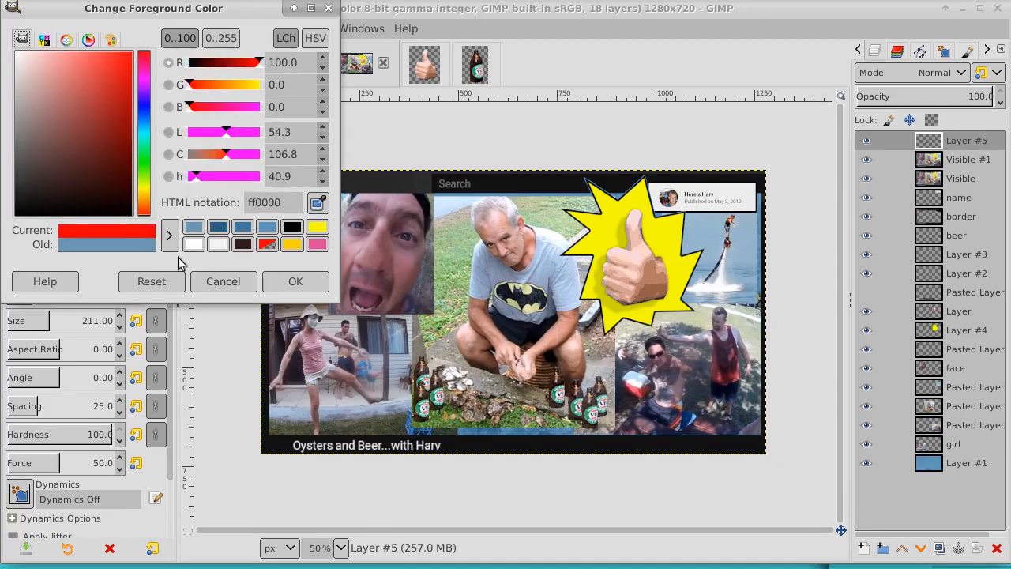
left_click_drag(123, 94, 127, 94)
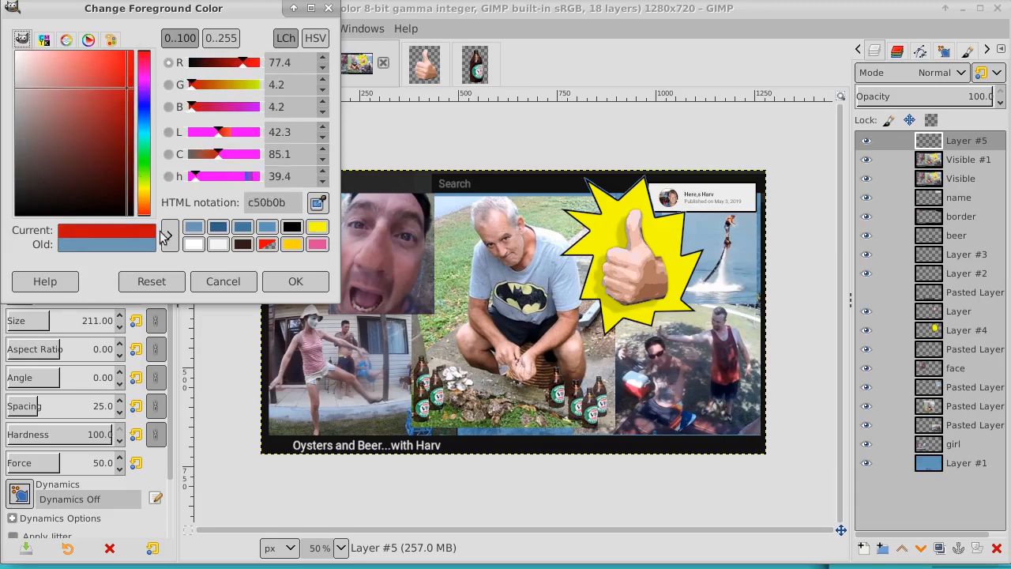
left_click(292, 281)
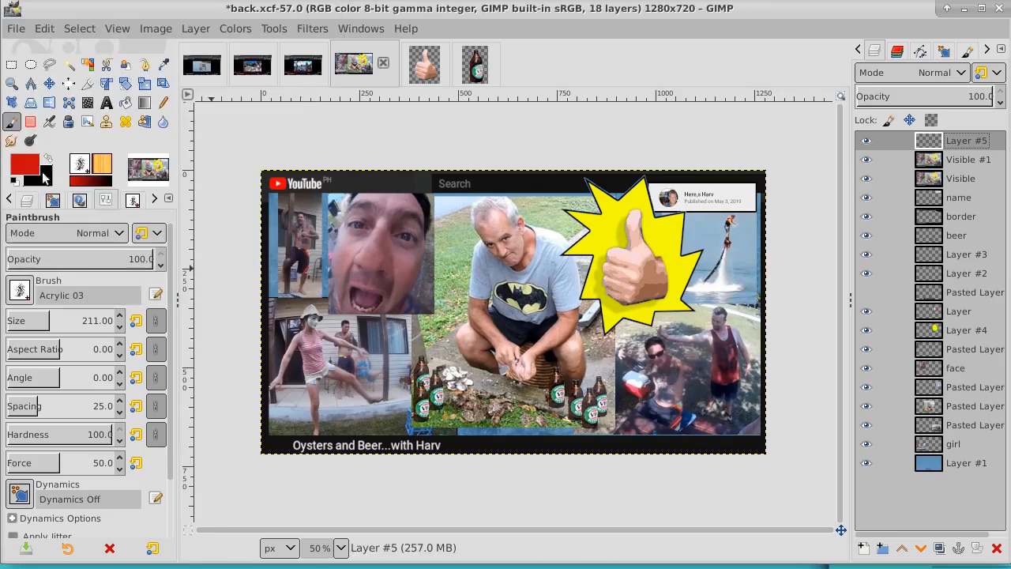
Add the red text "Gimp tutorial - Thumnail" in 49 px Jungle Fever NF across the lower half of the composite
left_click(106, 104)
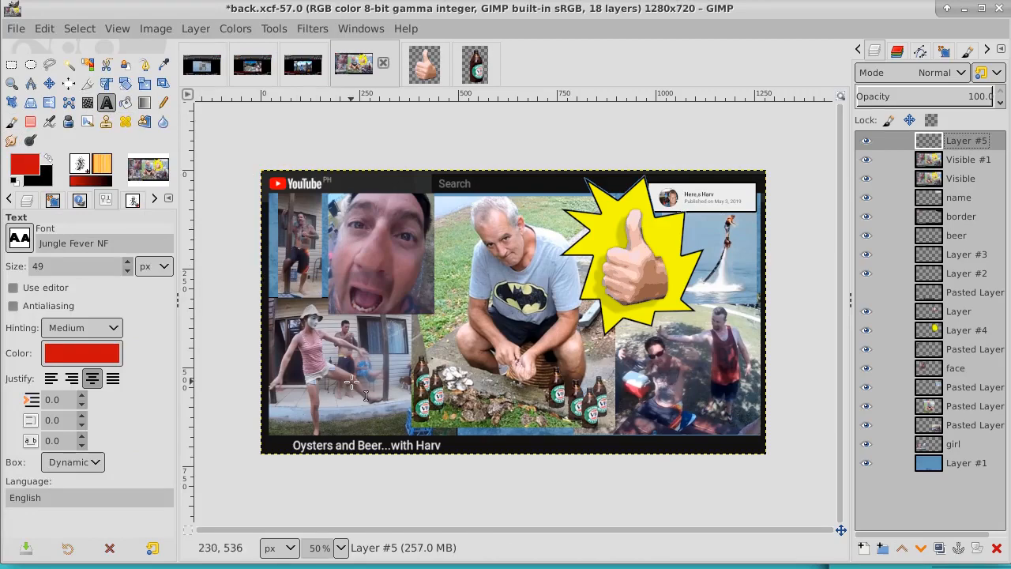
left_click(304, 337)
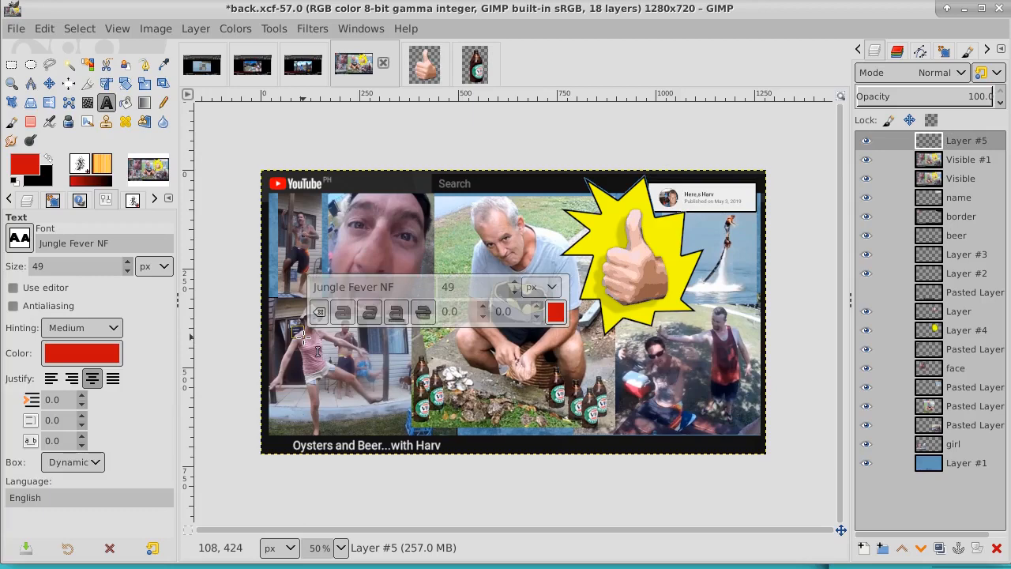
type("Gimp")
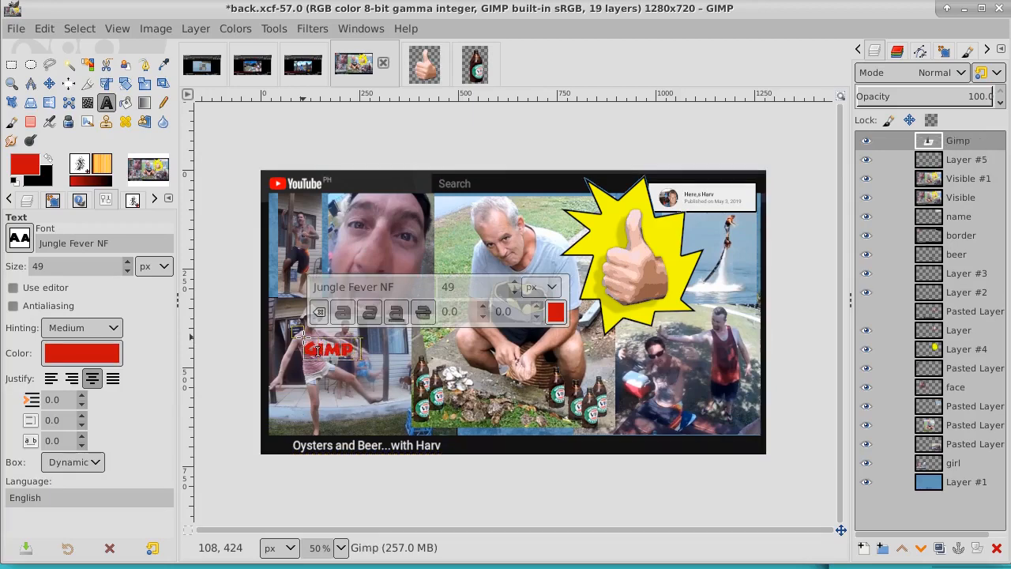
type(" tut")
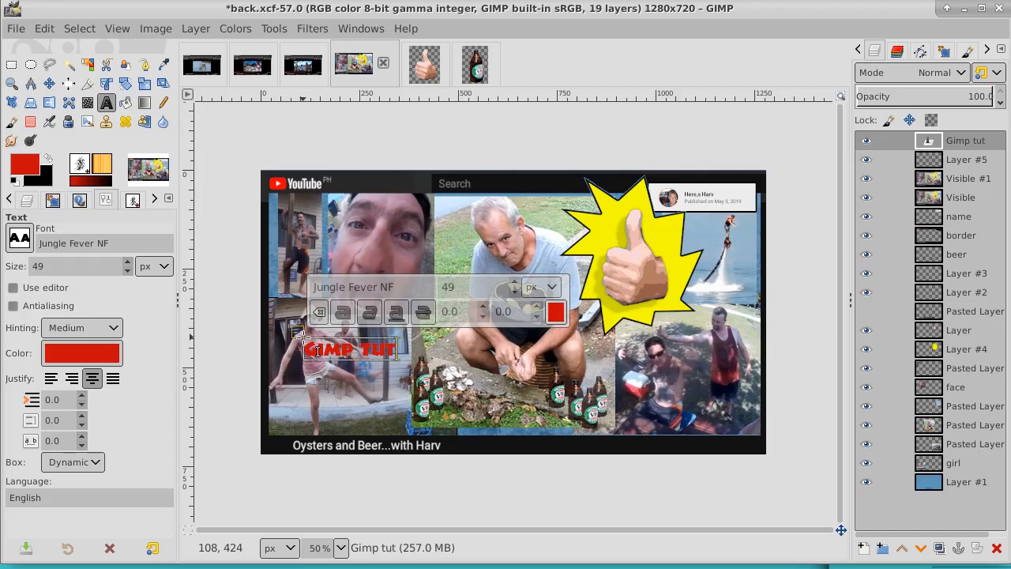
type("orial")
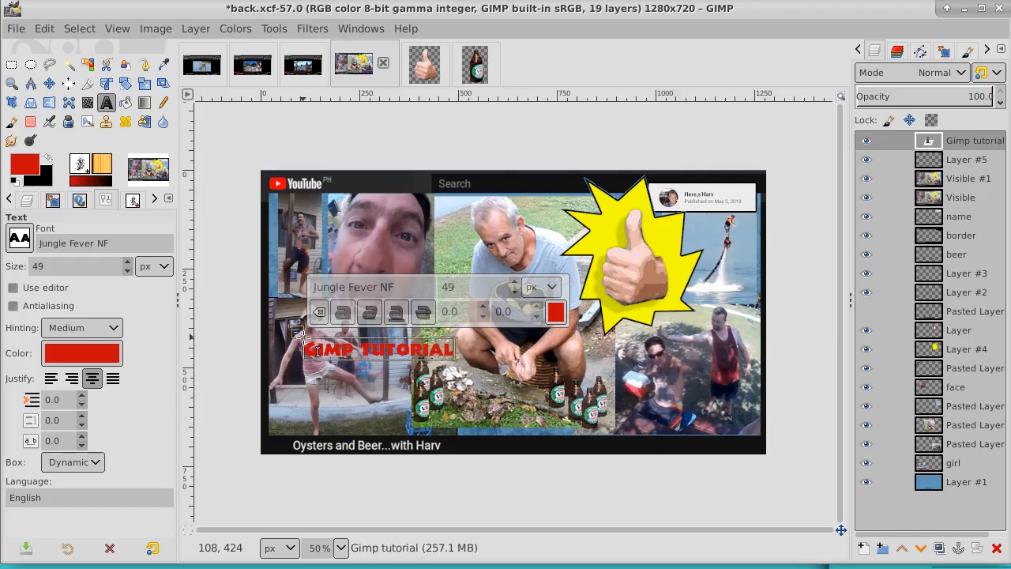
type(" - T")
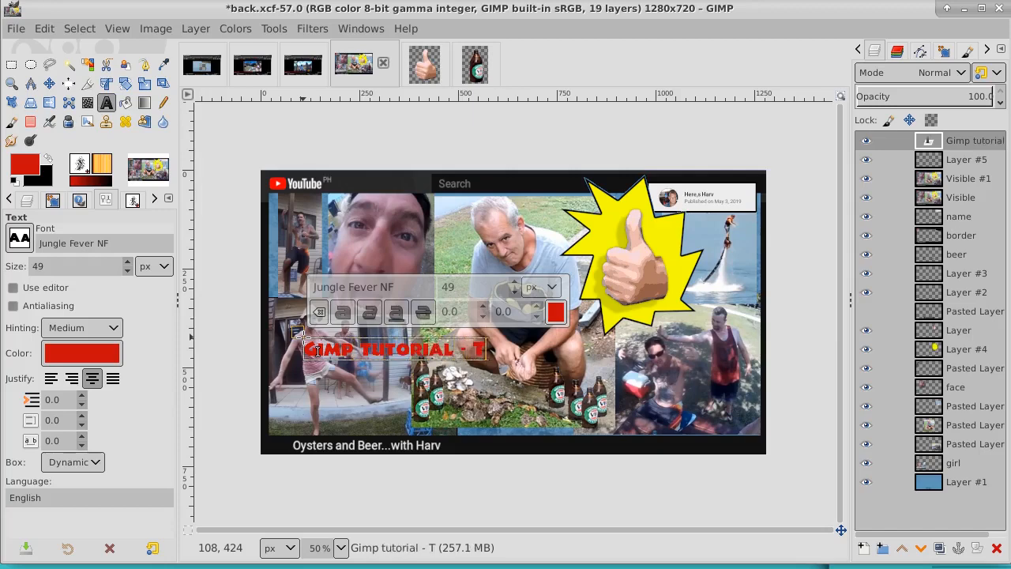
type("humnail")
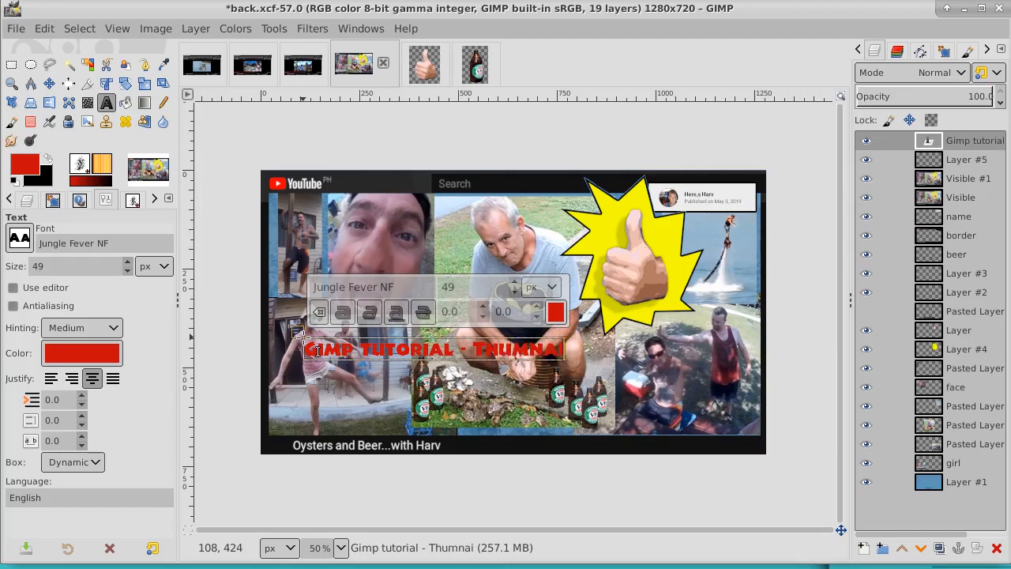
Replace "Thumnail" in the text so it reads "Gimp tutorial - Channel Art"
key("BackSpace")
key("BackSpace")
key("BackSpace")
key("BackSpace")
key("BackSpace")
key("BackSpace")
key("BackSpace")
key("BackSpace")
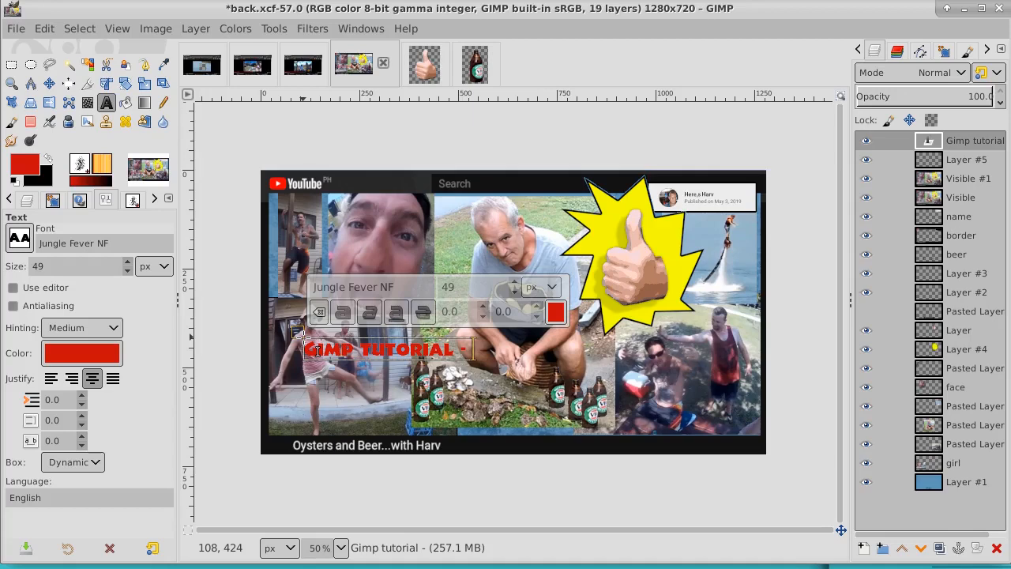
type("C")
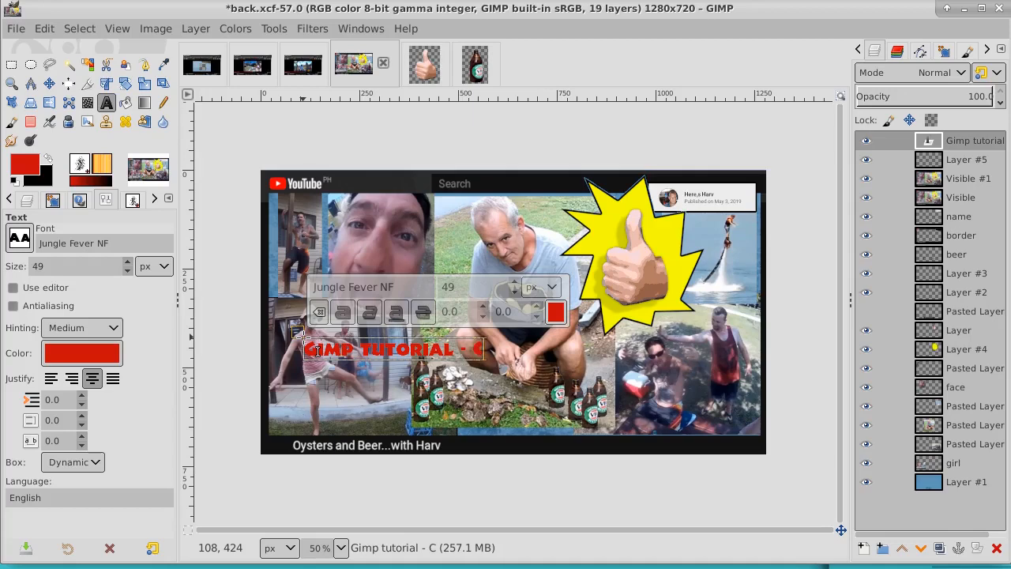
type("hannel")
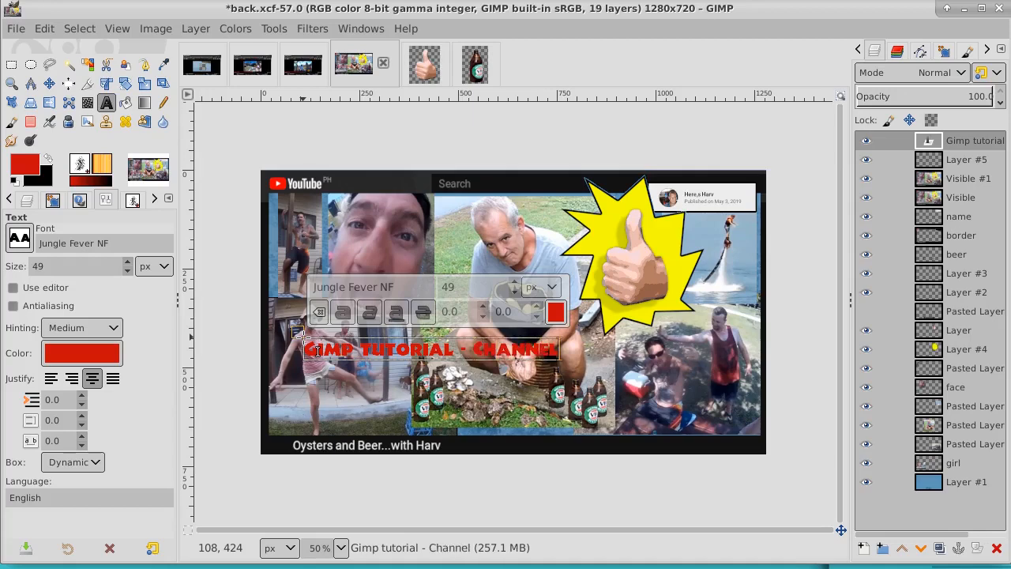
type(" Art")
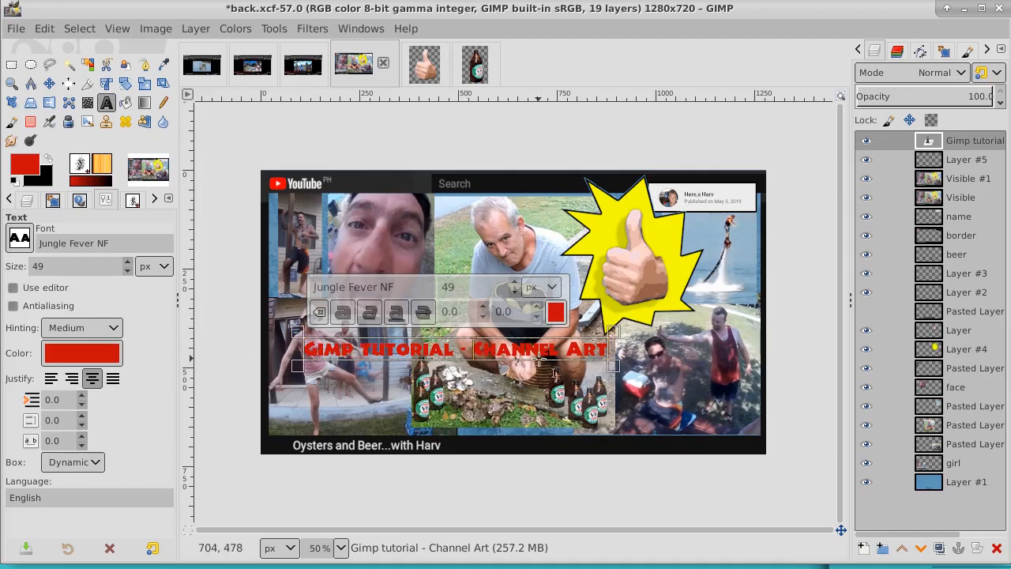
type("\"")
key("BackSpace")
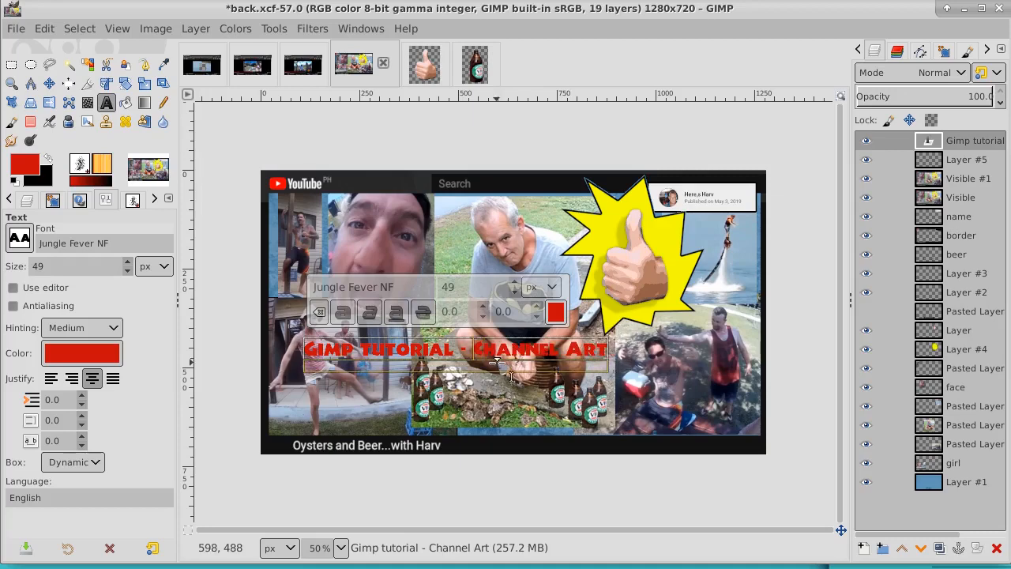
Enlarge the entire "Gimp tutorial - Channel Art" text to 76 px
key("ctrl+a")
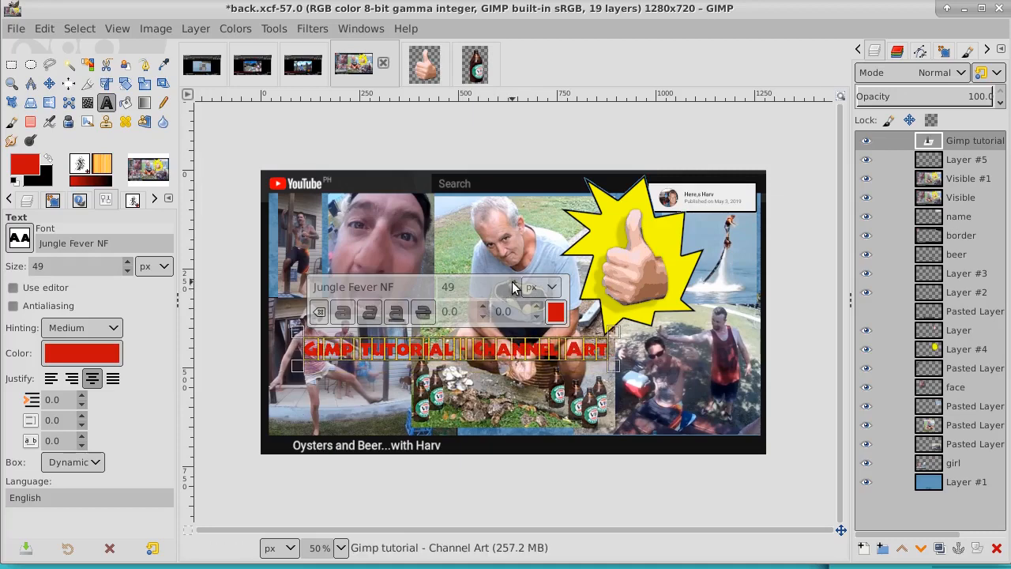
scroll(512, 286, "up", 13)
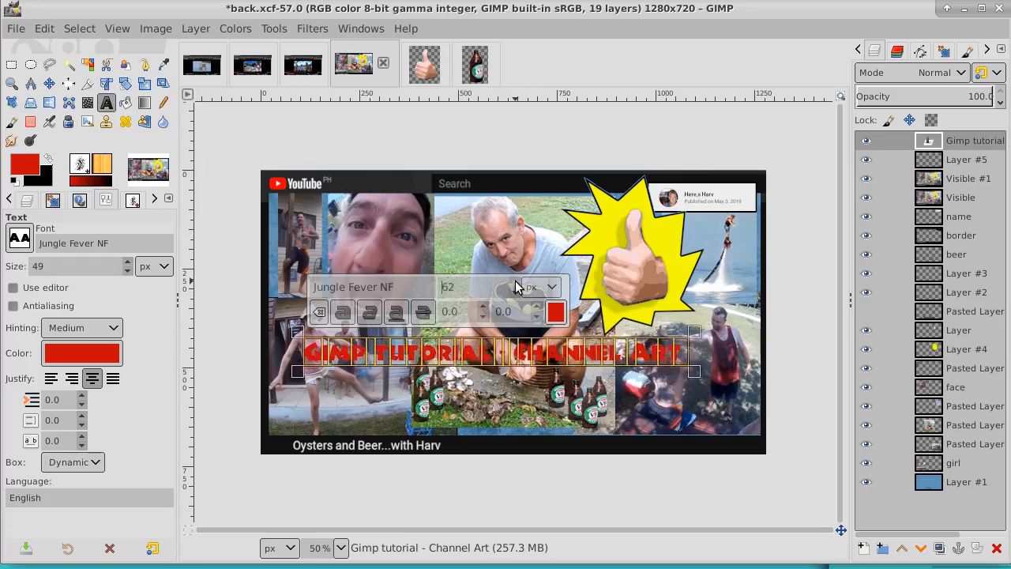
scroll(515, 287, "up", 10)
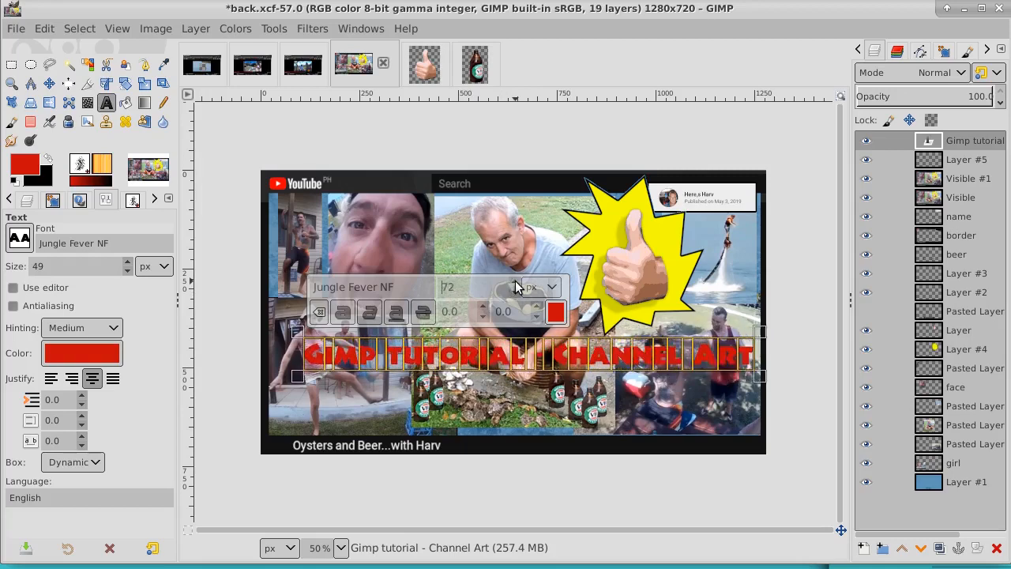
scroll(515, 287, "up", 2)
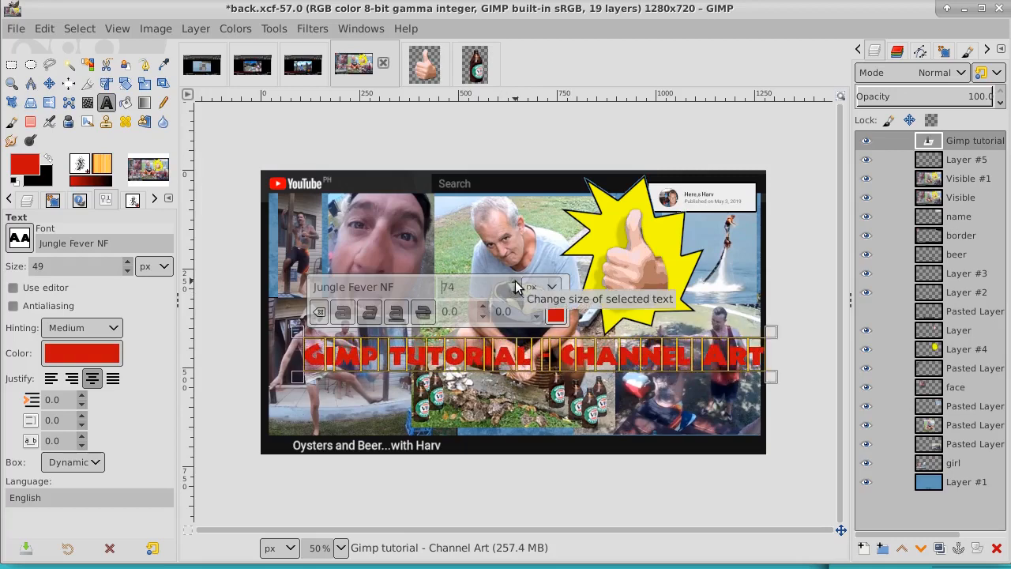
scroll(515, 286, "up", 2)
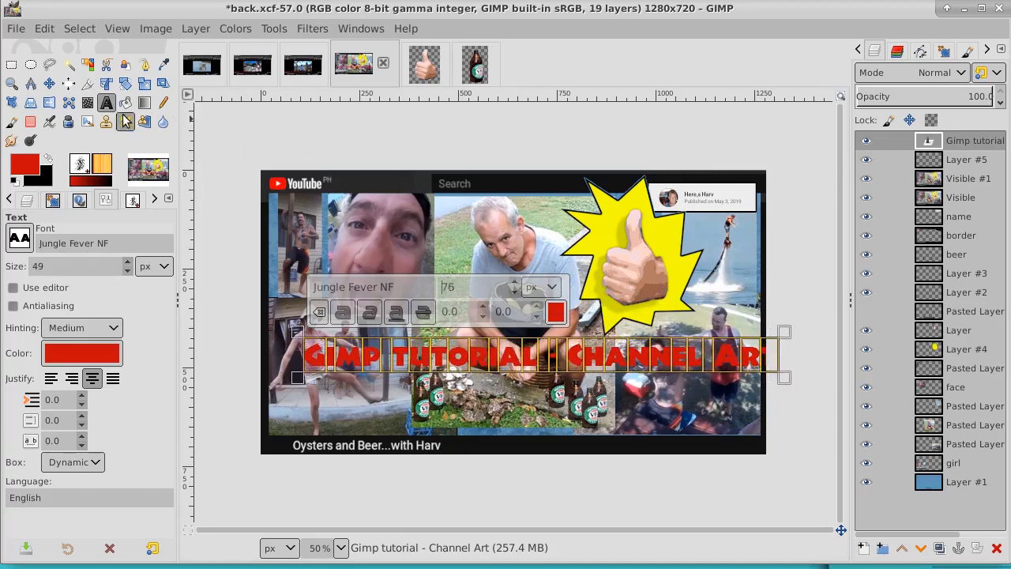
Move the red title so it sits fully inside the composite's width, and expand its layer to the image size
left_click(49, 83)
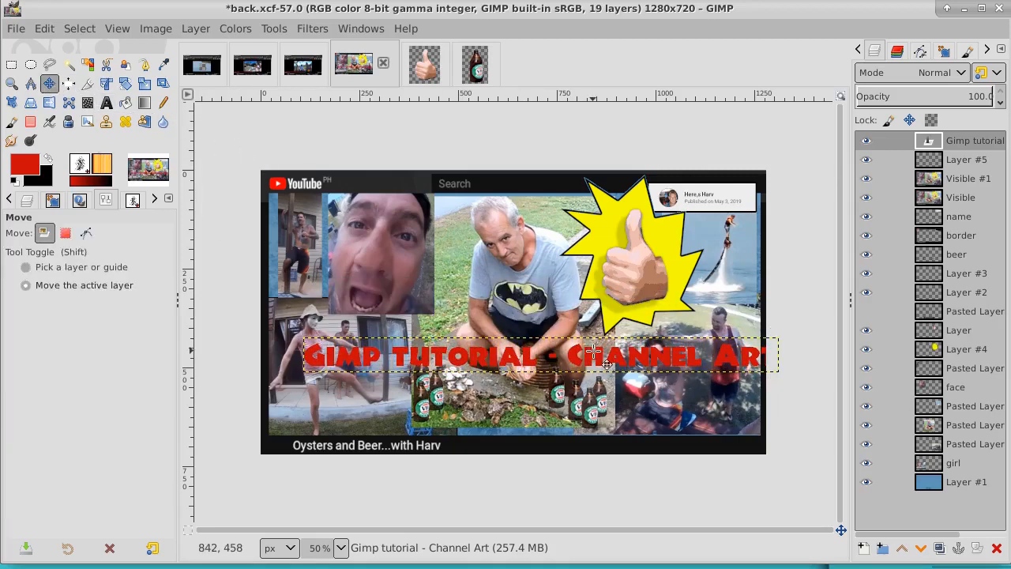
left_click_drag(607, 364, 581, 360)
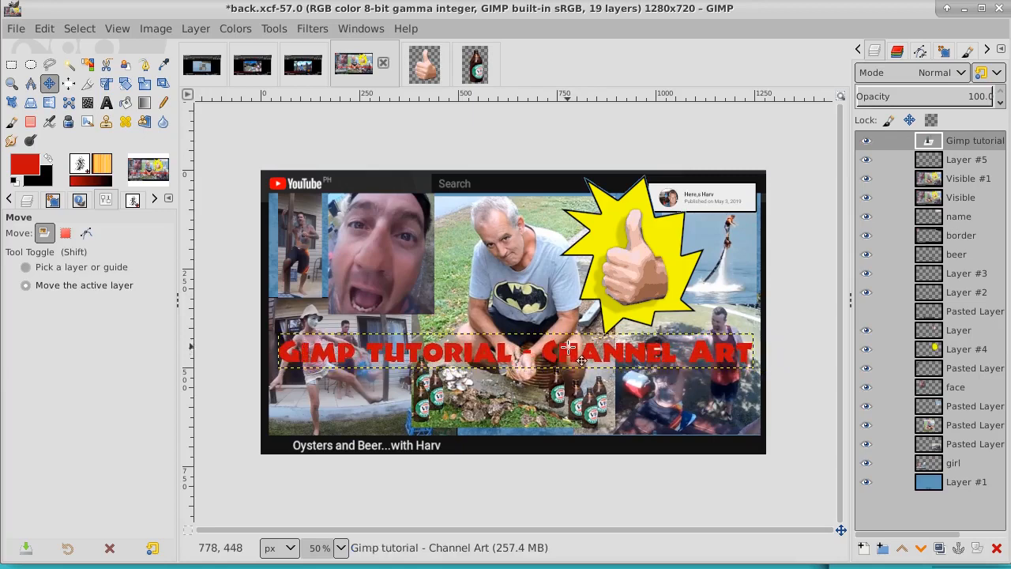
right_click(972, 148)
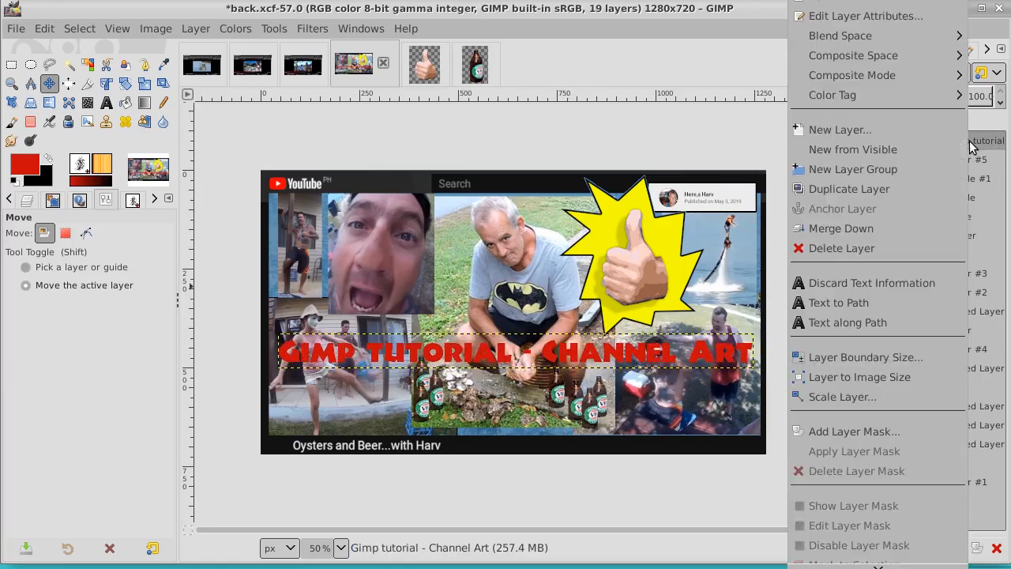
left_click(916, 374)
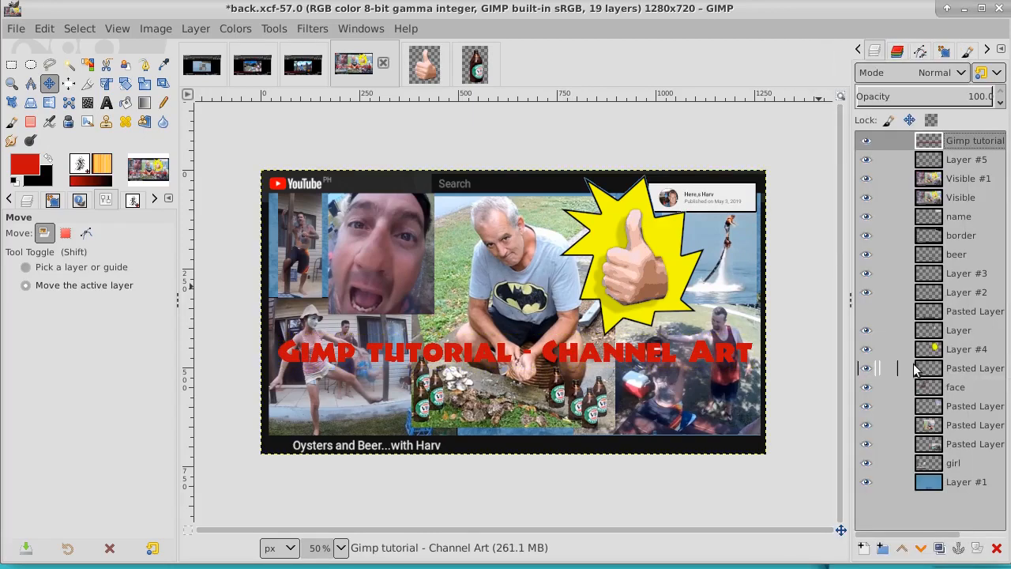
Add a transparent 1280x720 layer directly above Layer #5, beneath the title text, and switch to the Rectangle Select tool
left_click(972, 162)
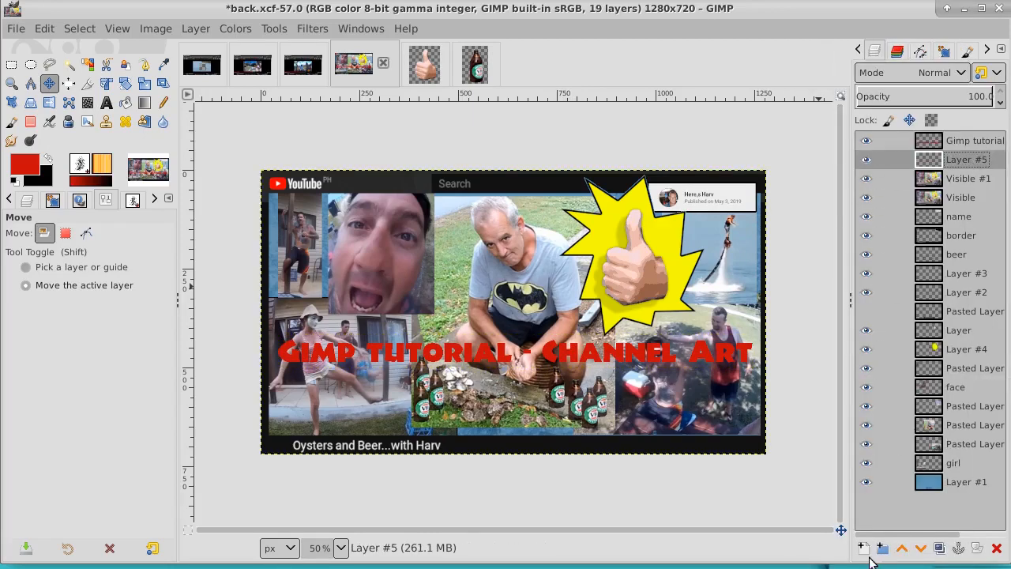
left_click(862, 547)
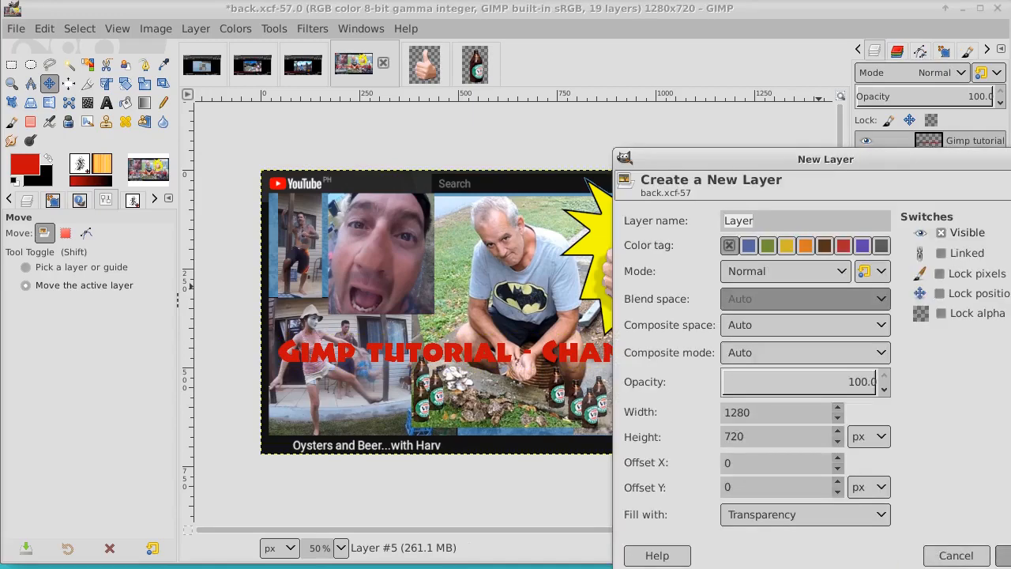
key("Return")
left_click(11, 64)
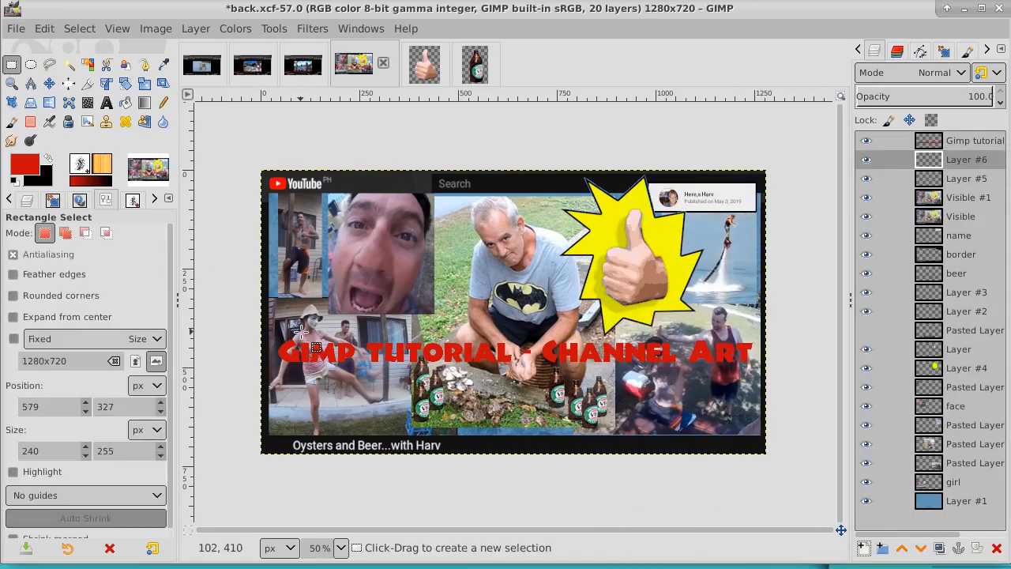
left_click_drag(274, 336, 762, 369)
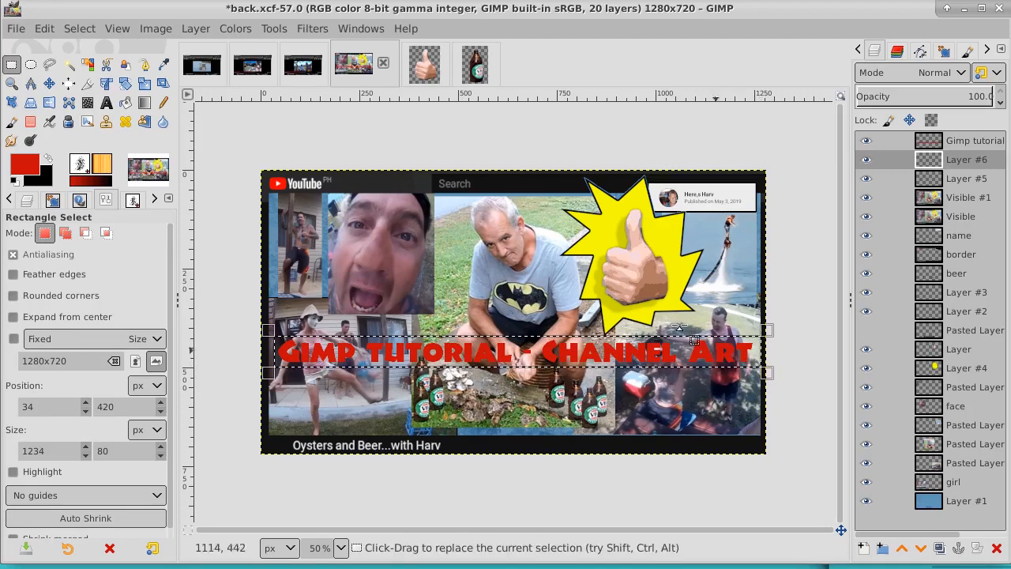
left_click(79, 29)
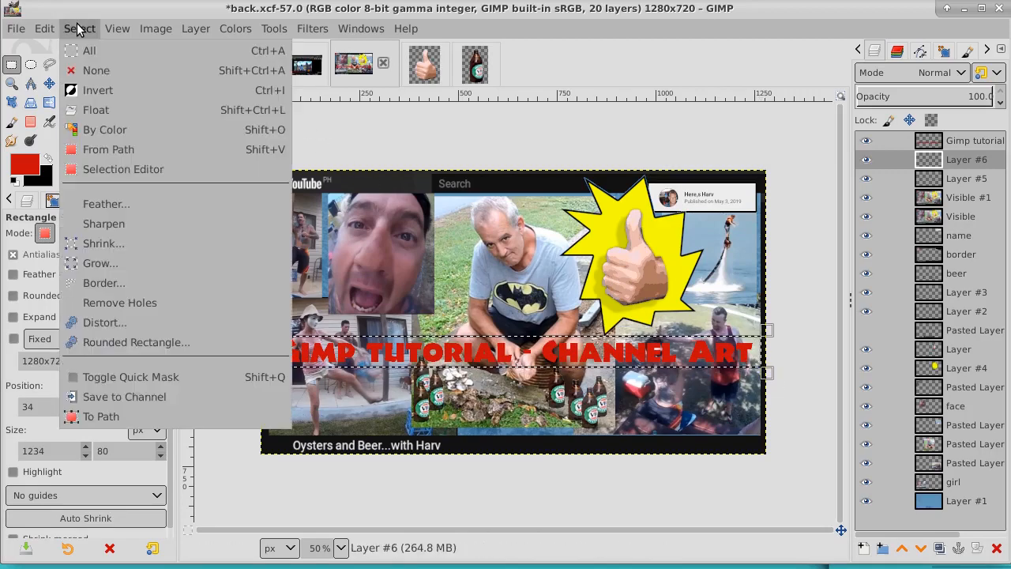
left_click(87, 73)
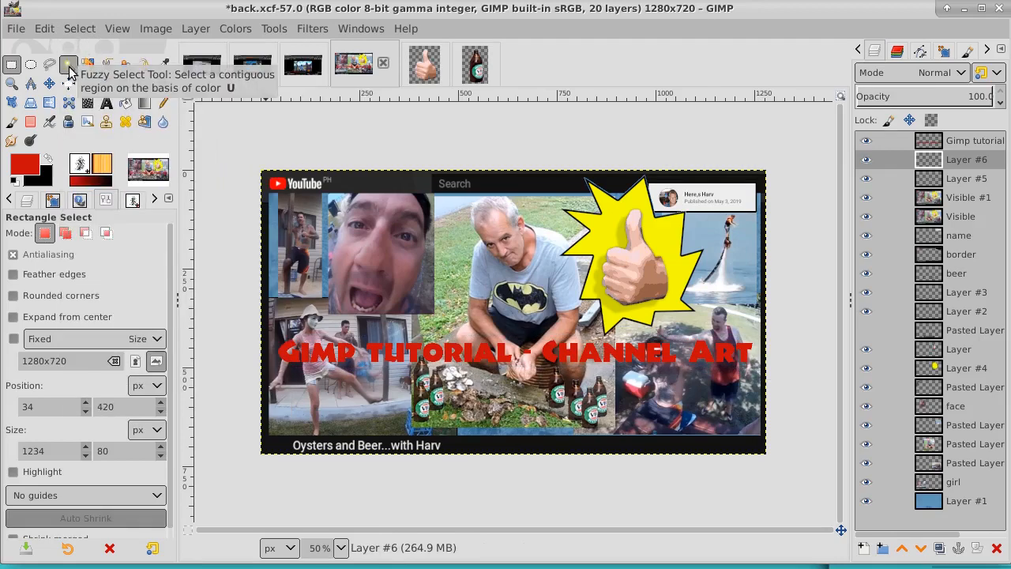
Select the red title letters by color, make Layer #6 active and grow the selection by 4 px
left_click(87, 64)
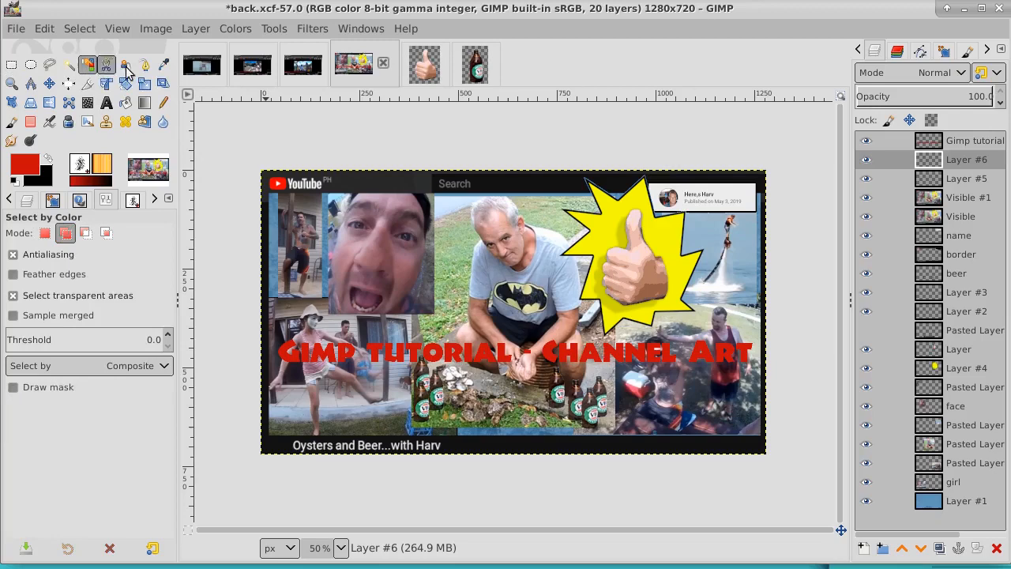
left_click(951, 142)
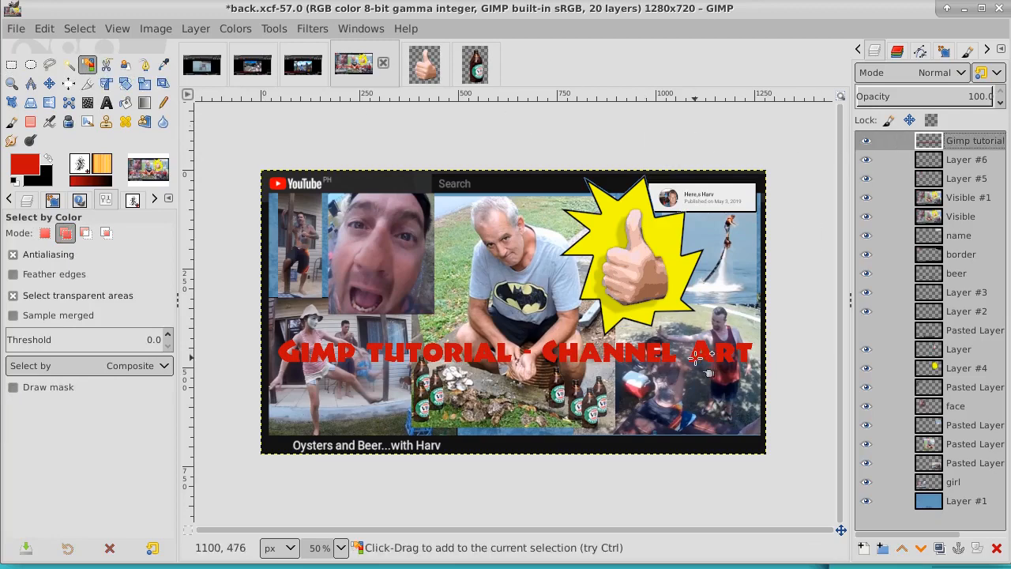
left_click(698, 360)
left_click(962, 160)
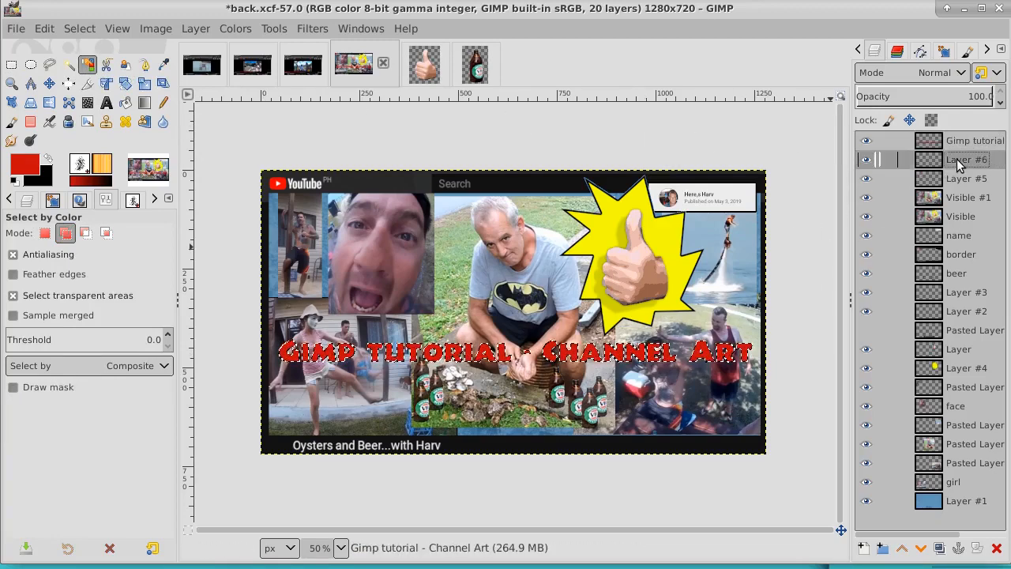
left_click(79, 29)
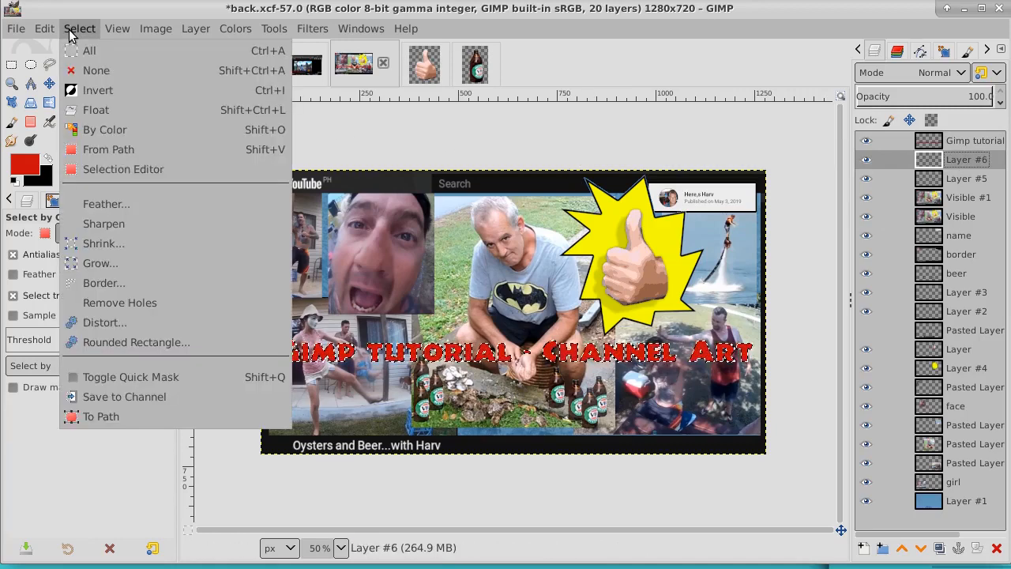
left_click(118, 263)
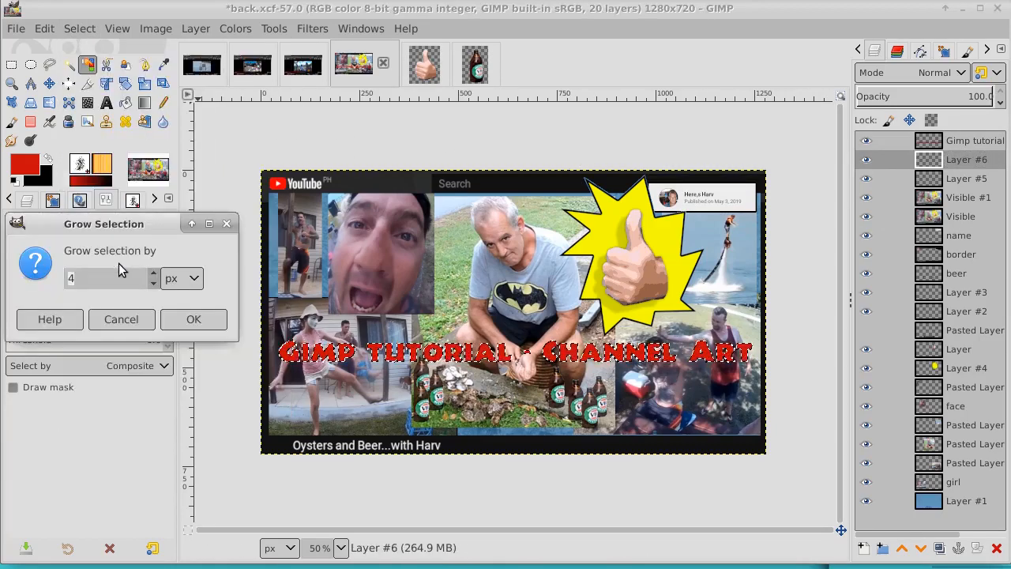
left_click(186, 319)
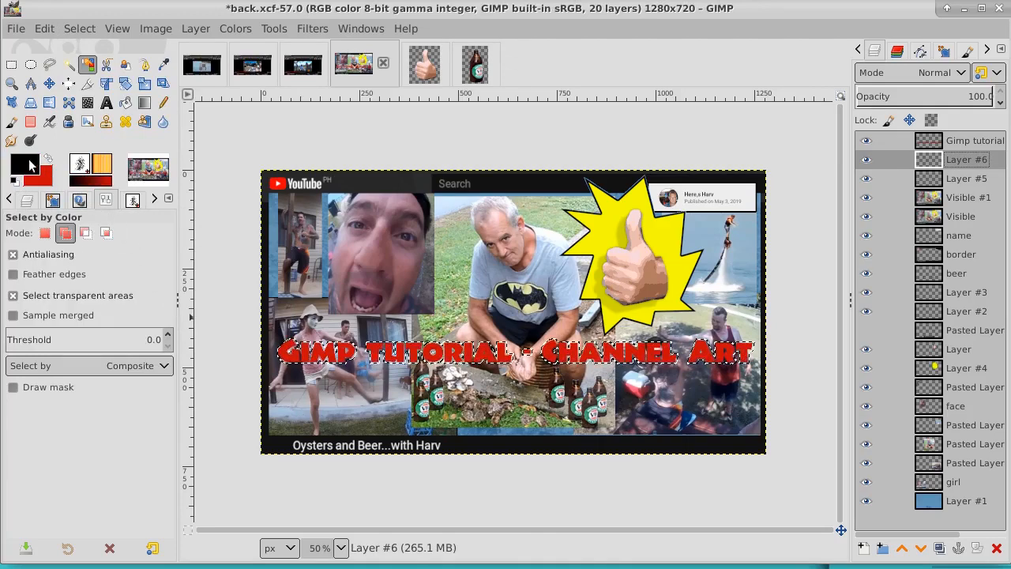
Set the foreground color to golden yellow (ffd500) and bucket-fill the grown title selection on Layer #6
left_click(25, 160)
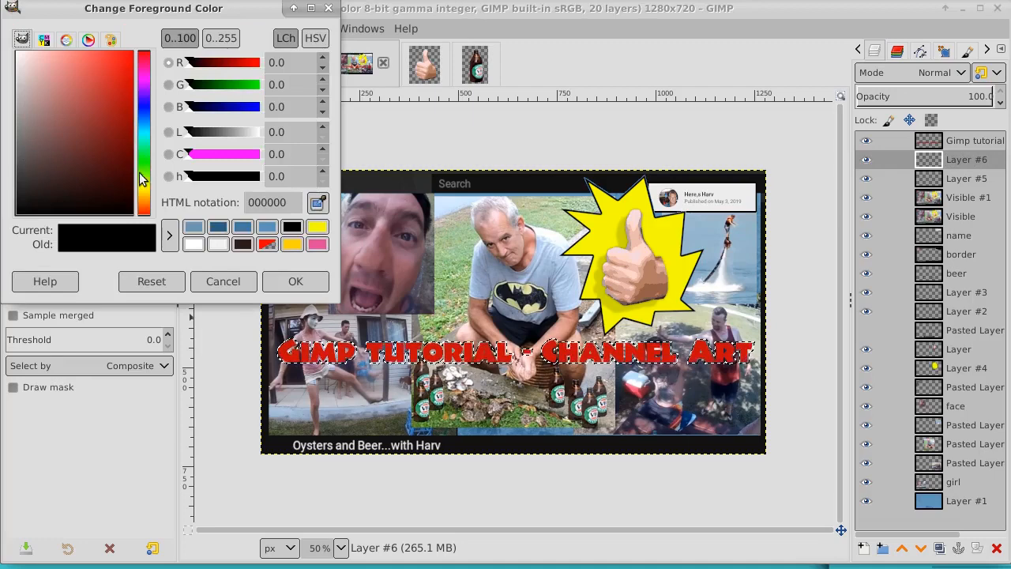
mouse_move(140, 175)
left_mouse_down()
mouse_move(147, 191)
mouse_move(132, 23)
left_mouse_up()
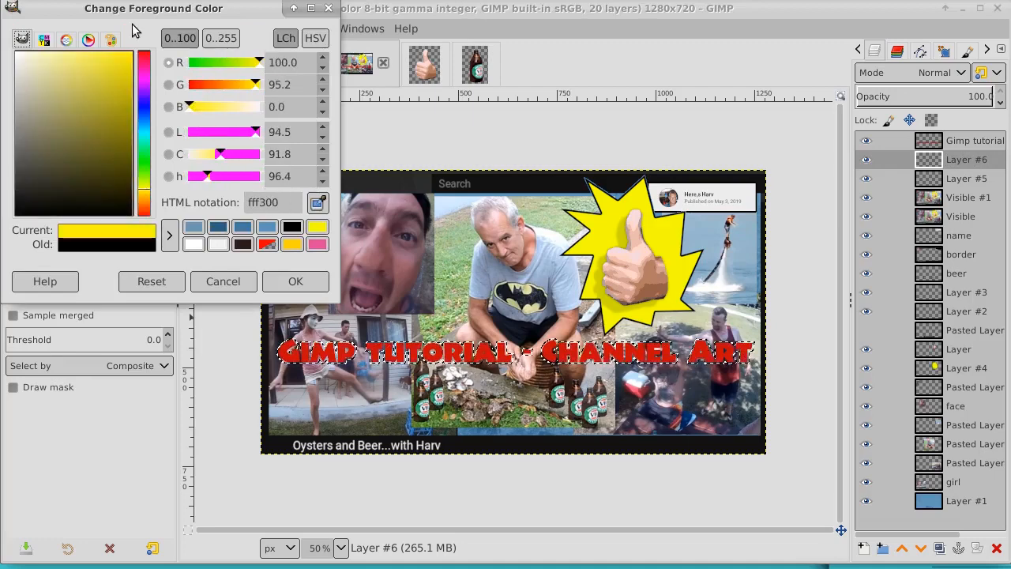
left_click(291, 244)
left_click(297, 281)
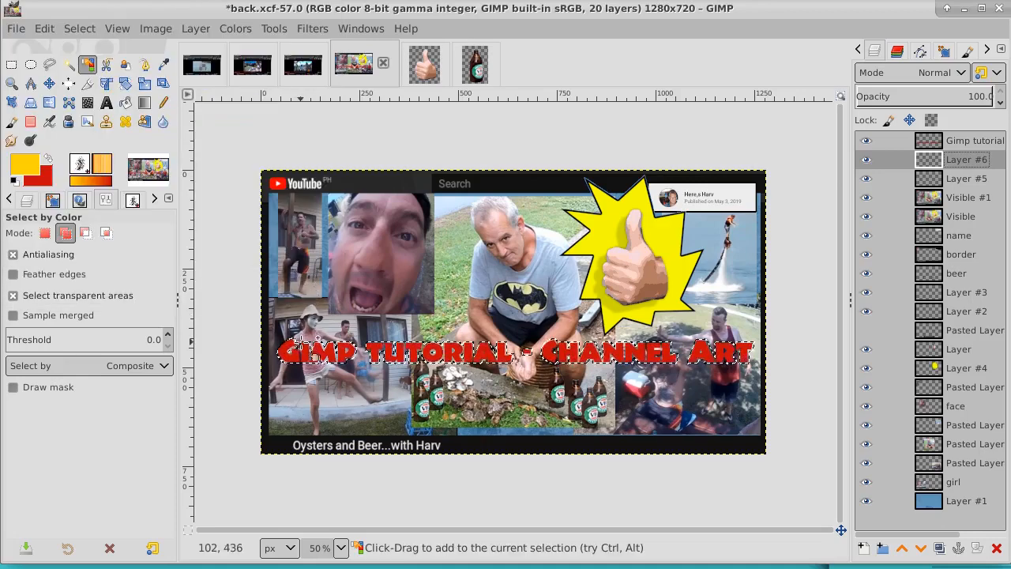
left_click(125, 102)
left_click(338, 364)
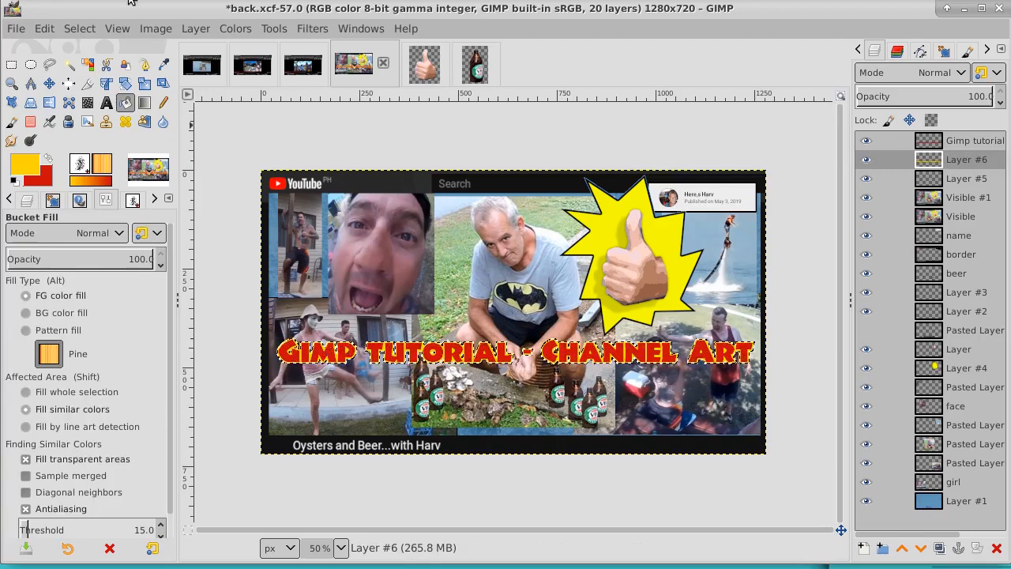
Grow the title-shaped selection by another 5 px
left_click(79, 29)
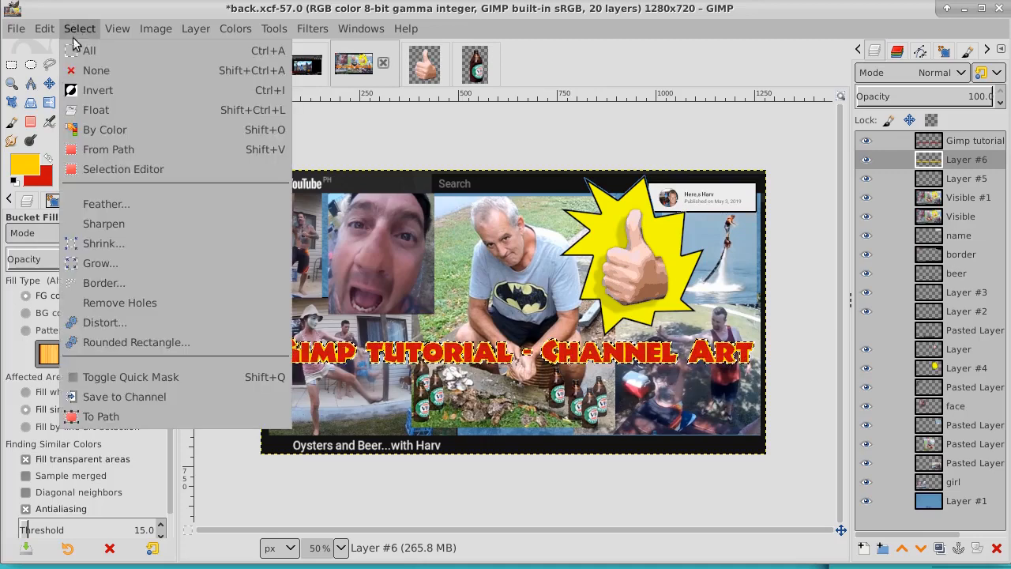
left_click(96, 262)
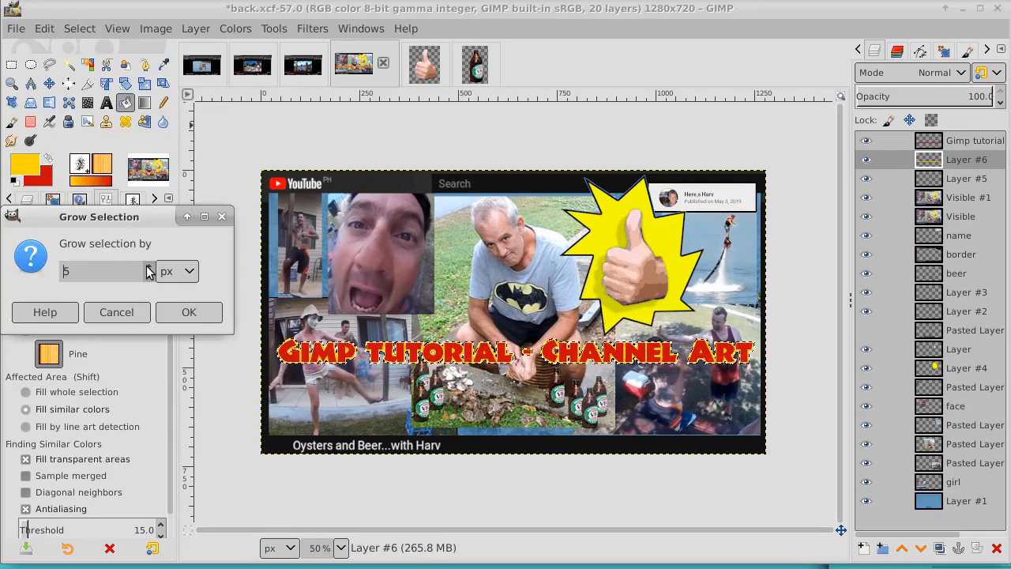
left_click(181, 312)
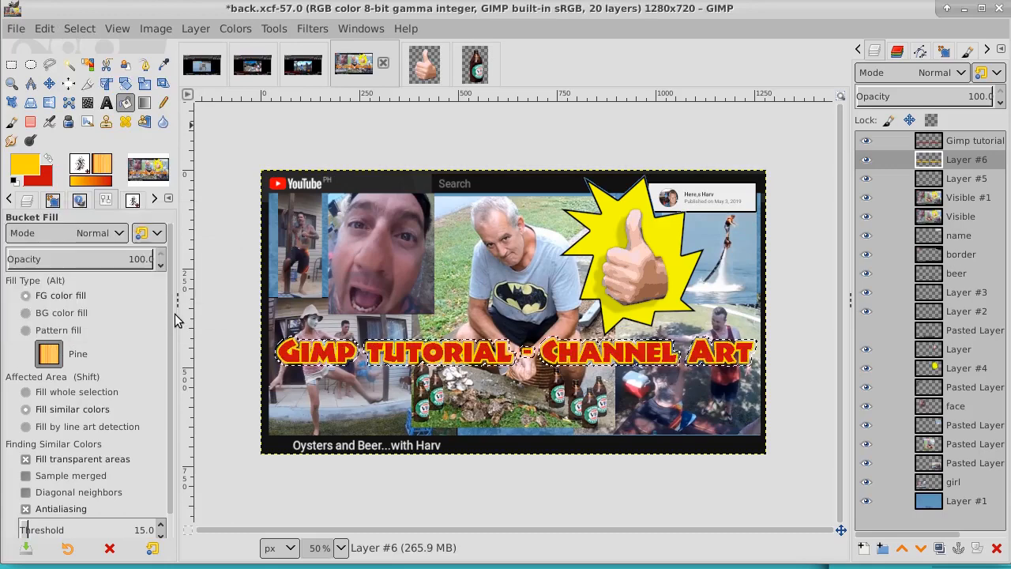
Add a transparent 1280x720 layer directly above Layer #5, beneath the yellow outline layer
left_click(980, 180)
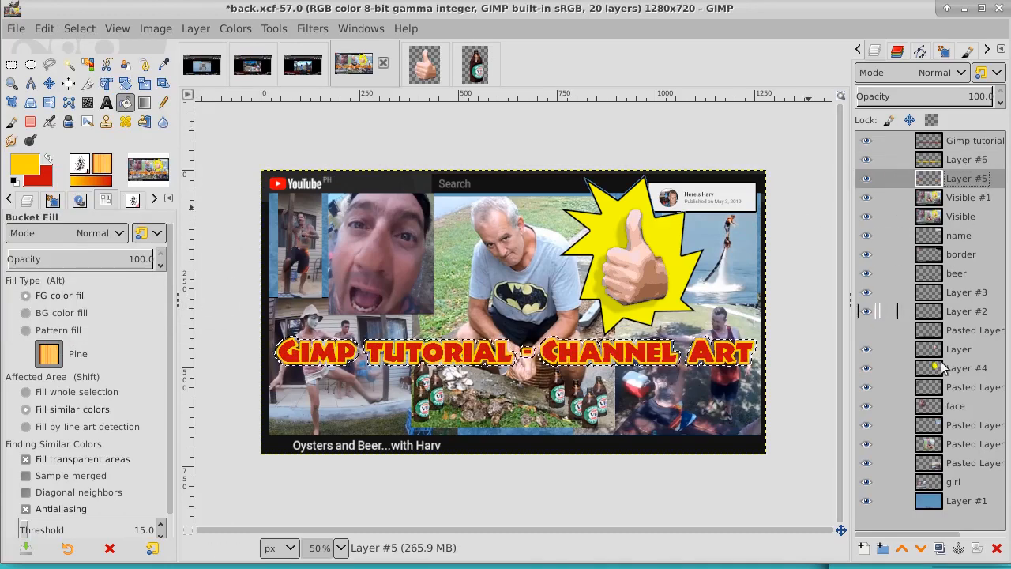
left_click(861, 548)
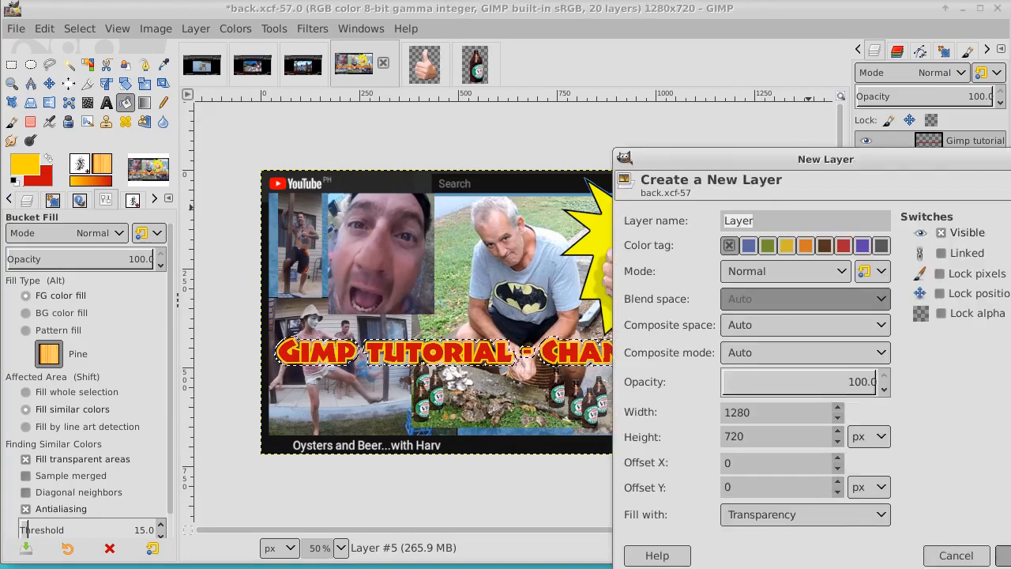
left_click(1002, 555)
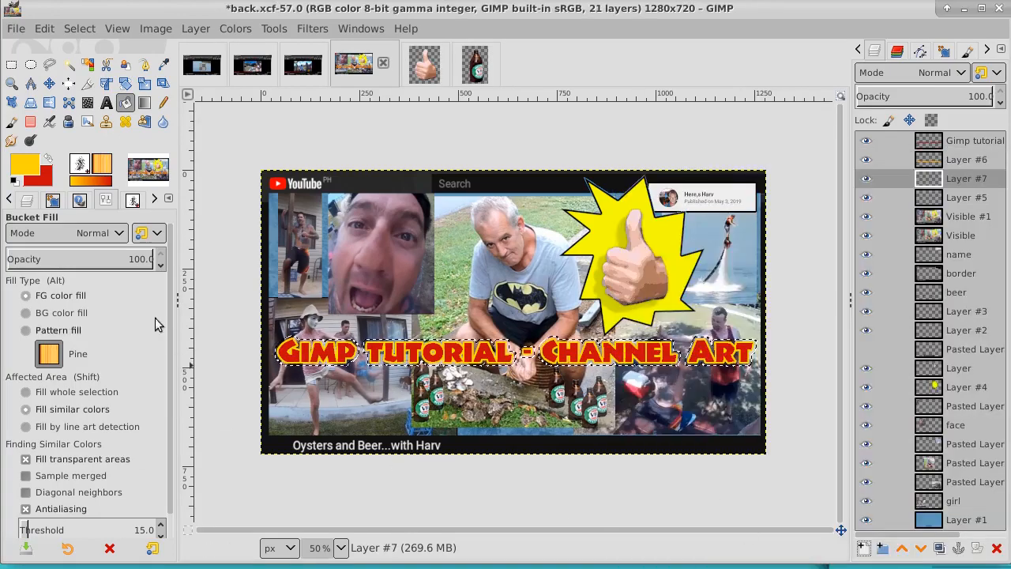
Set the foreground color to a paler, softer gold, edd766
left_click(35, 168)
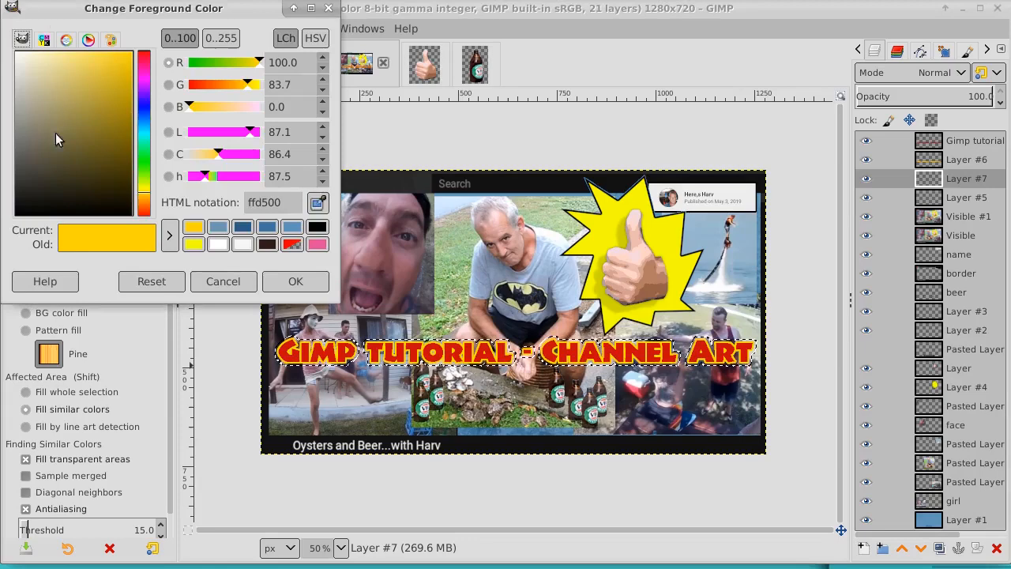
left_click(106, 102)
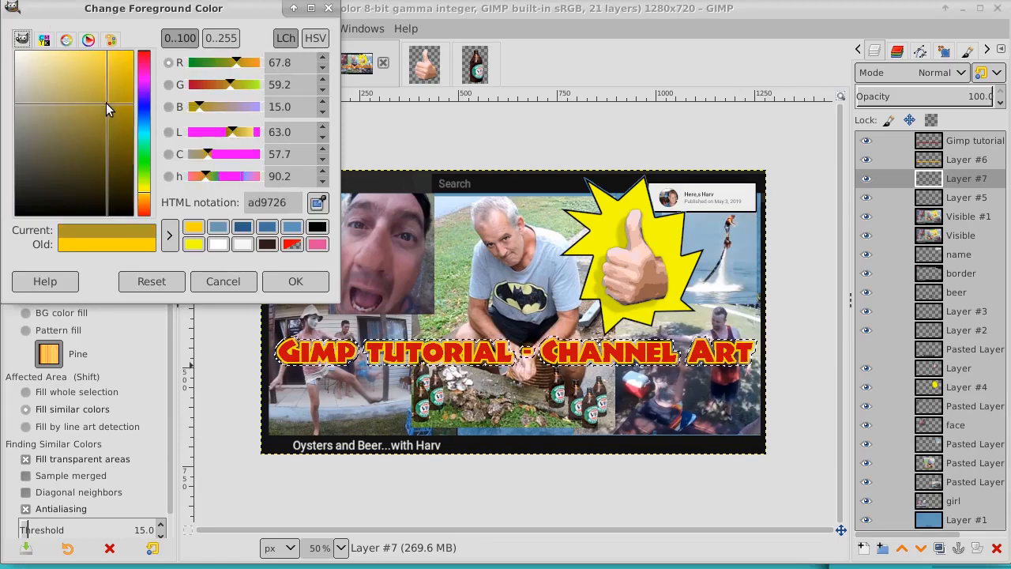
left_click(69, 72)
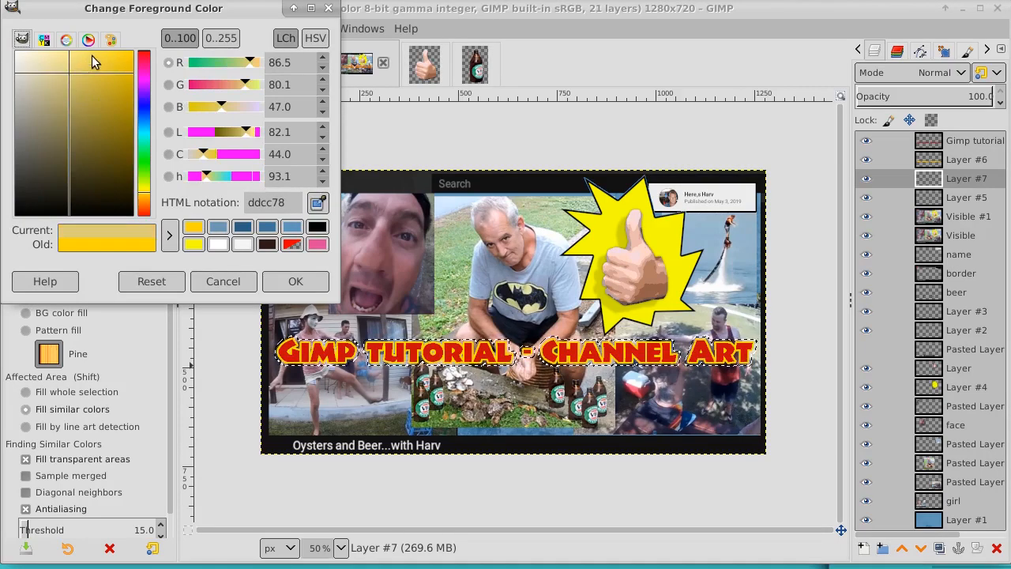
left_click(192, 227)
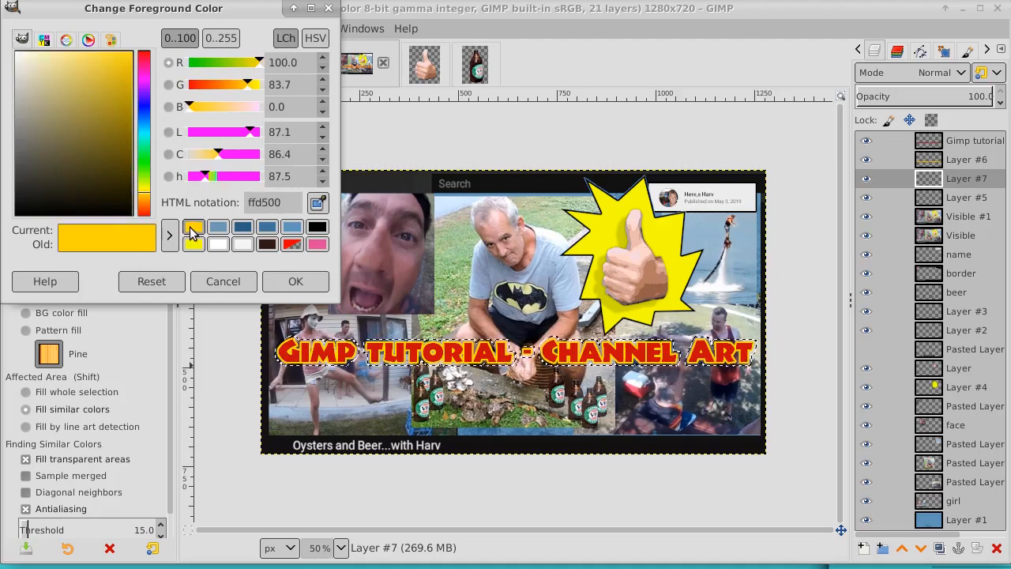
left_click(110, 101)
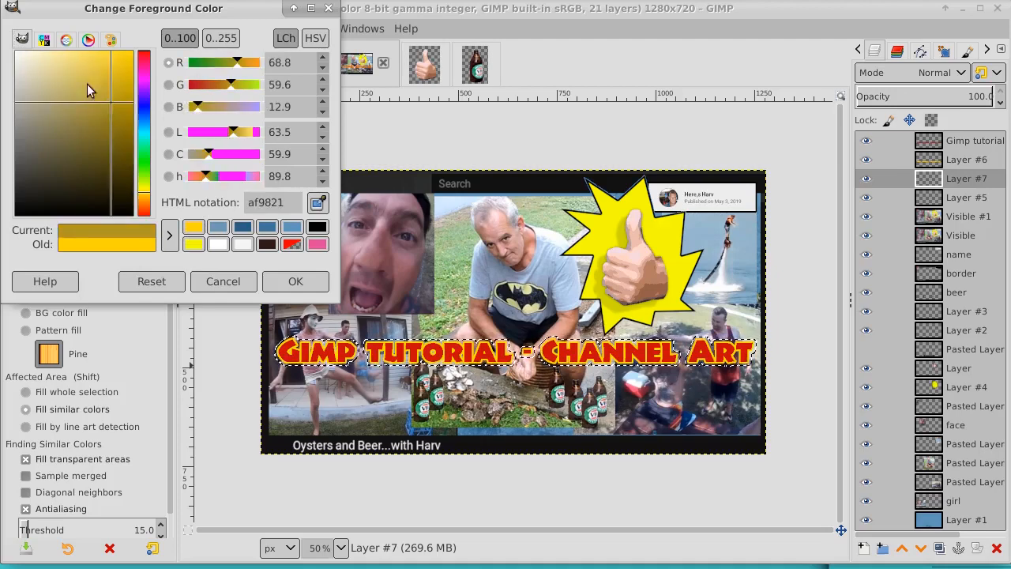
left_click(58, 66)
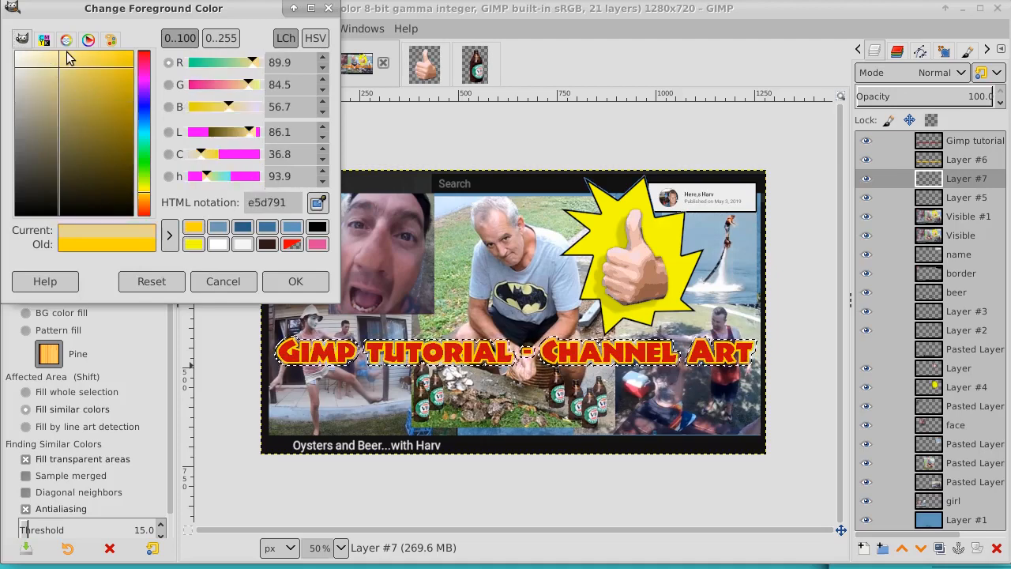
left_click(68, 53)
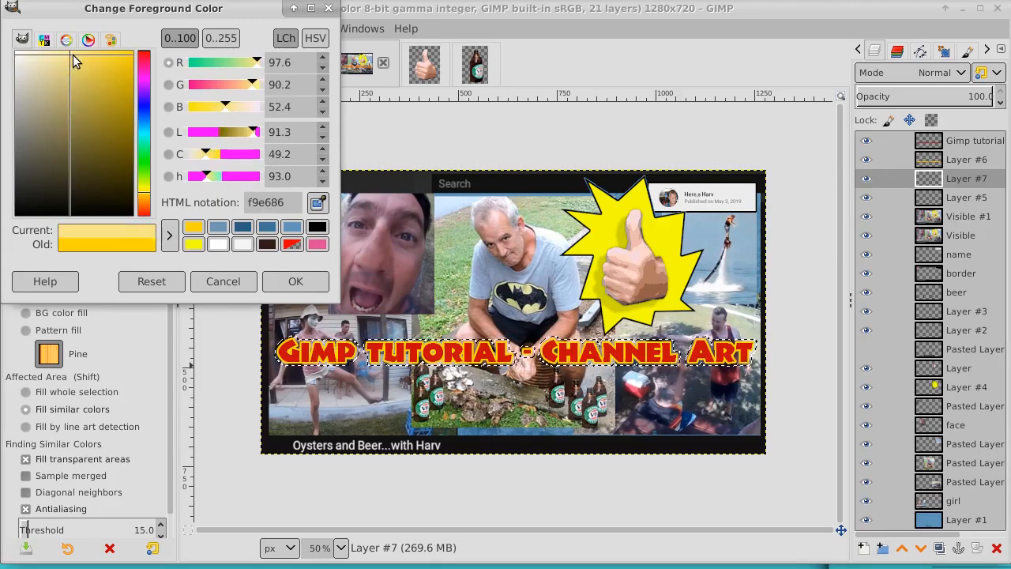
left_click_drag(73, 54, 91, 66)
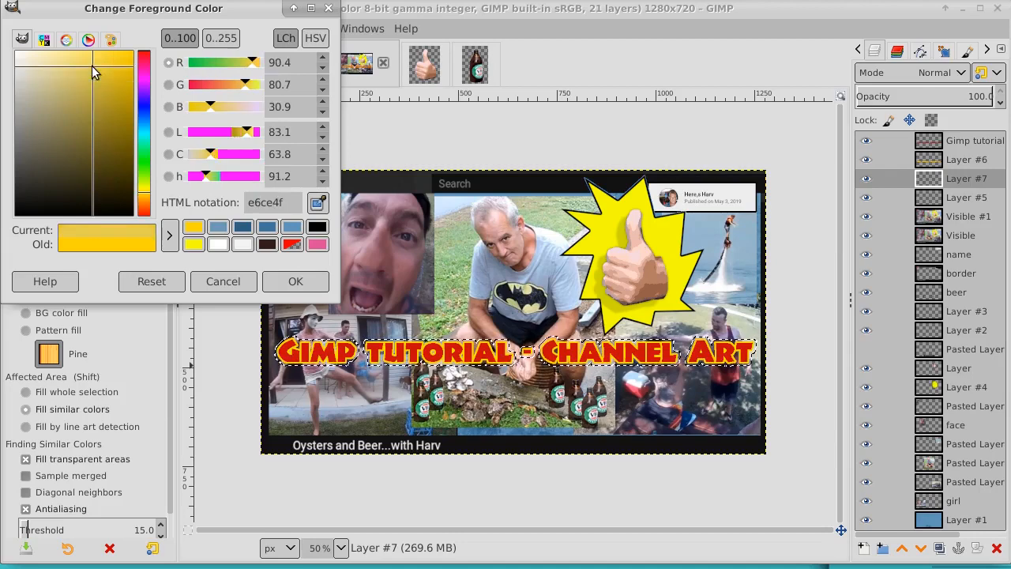
left_click(81, 62)
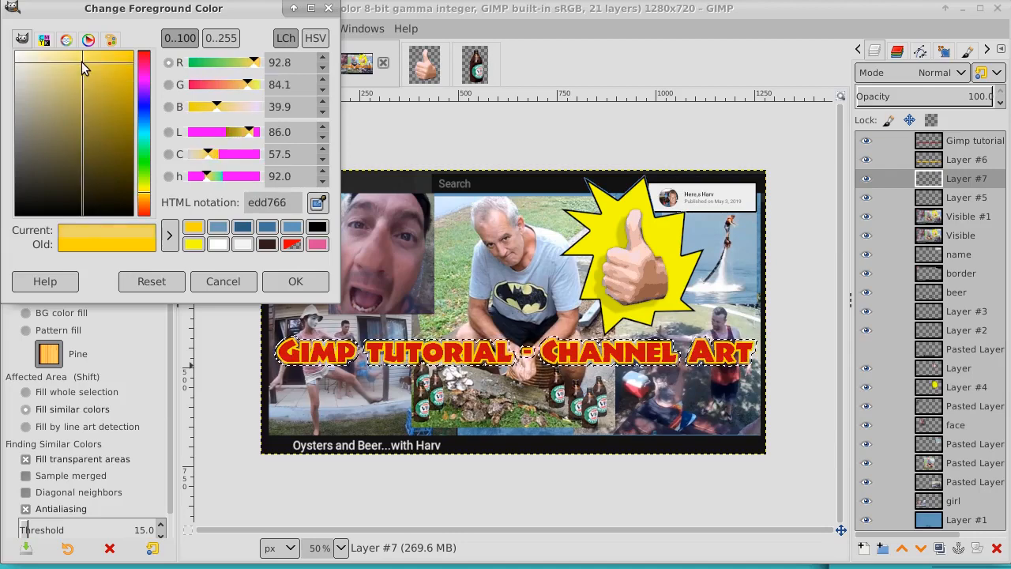
left_click(299, 281)
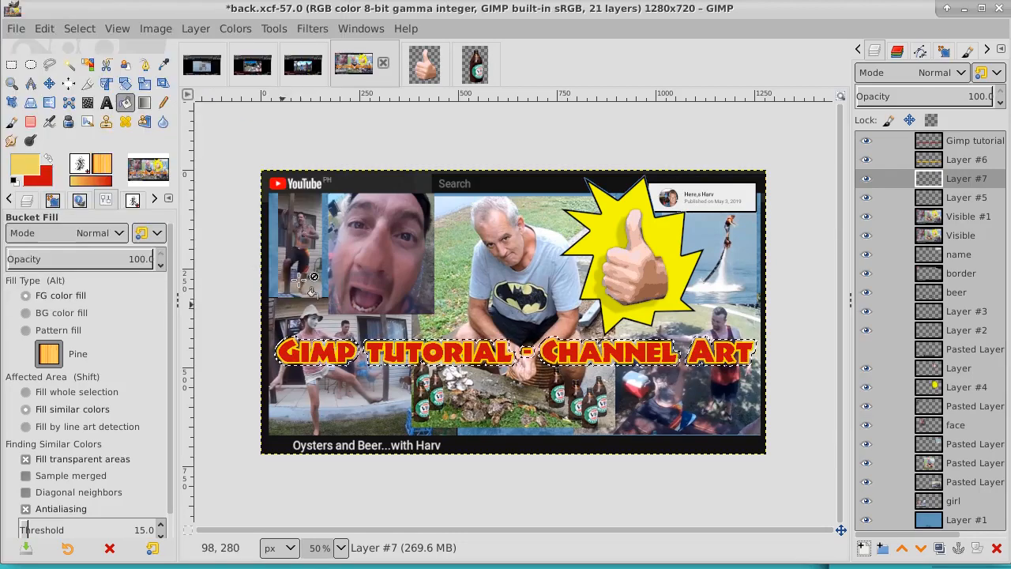
Paint the expanded title selection on Layer #7 in pale gold with the Pencil and its Acrylic 03 brush at size 211, and remove the selection
left_click(164, 103)
left_click(269, 349)
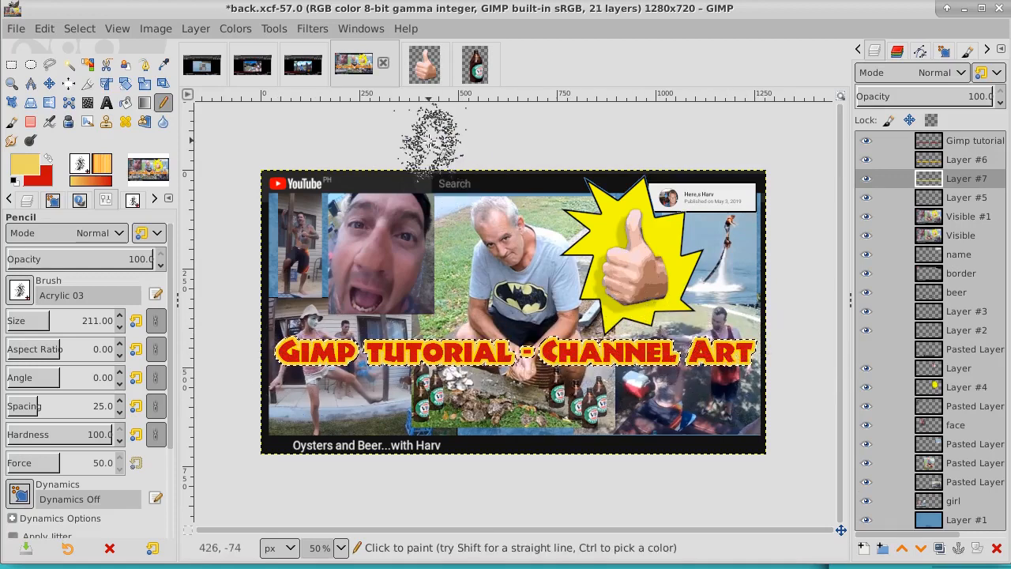
left_click(79, 29)
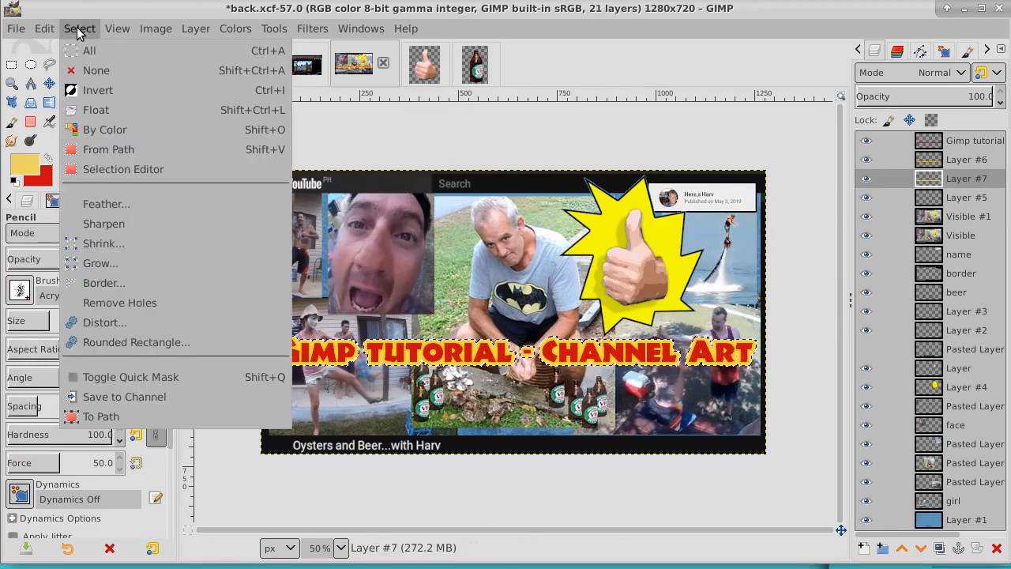
left_click(78, 71)
Apply a Gaussian Blur of 2.50 in both X and Y to the pale gold outline on Layer #7
left_click(312, 29)
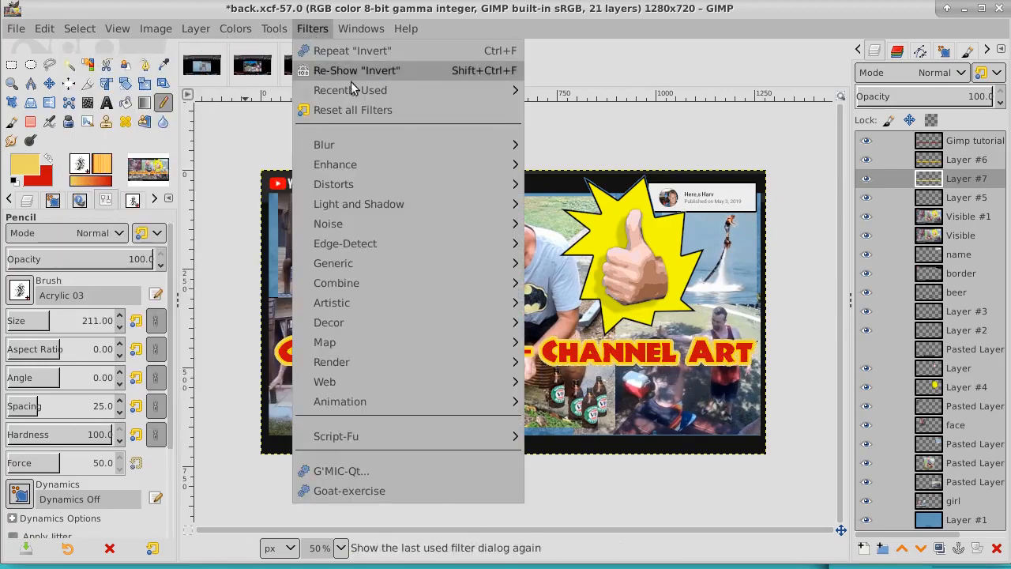
mouse_move(383, 144)
left_click(547, 147)
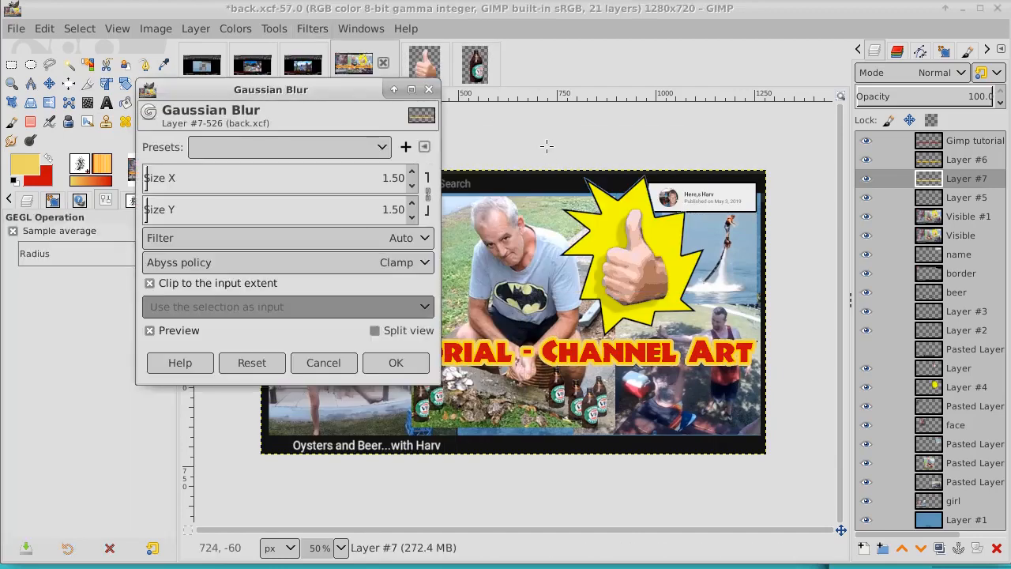
left_click(413, 174)
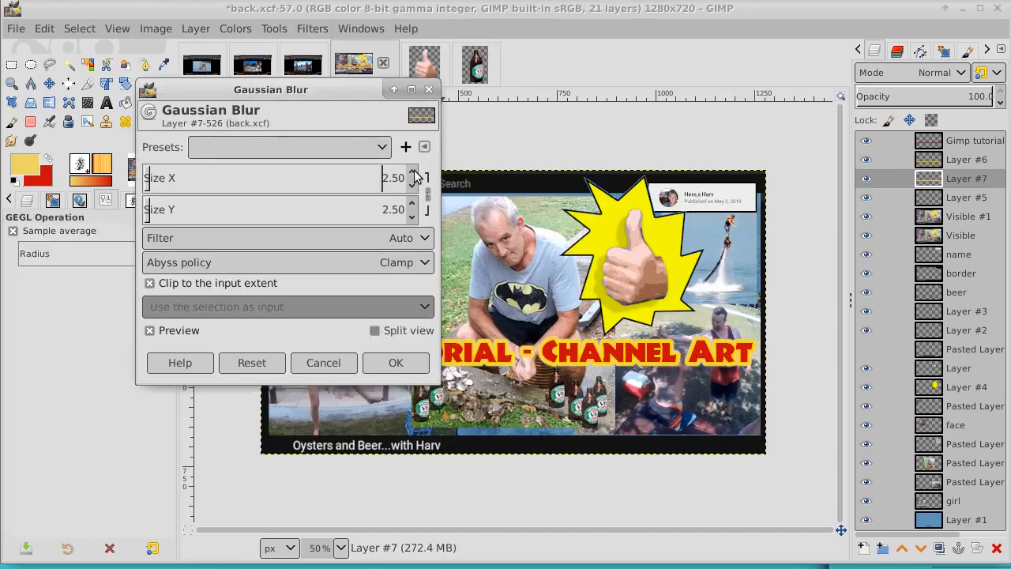
left_click(395, 362)
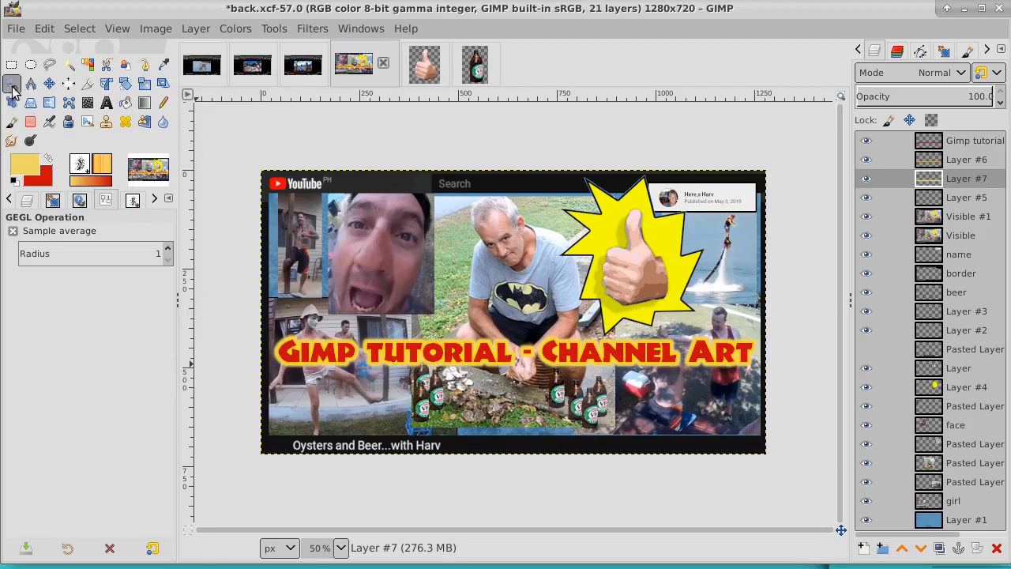
Export the composite to the ScreenCaptures folder as CHANNEL-ART.jpg with a JPEG quality of 90
left_click(14, 29)
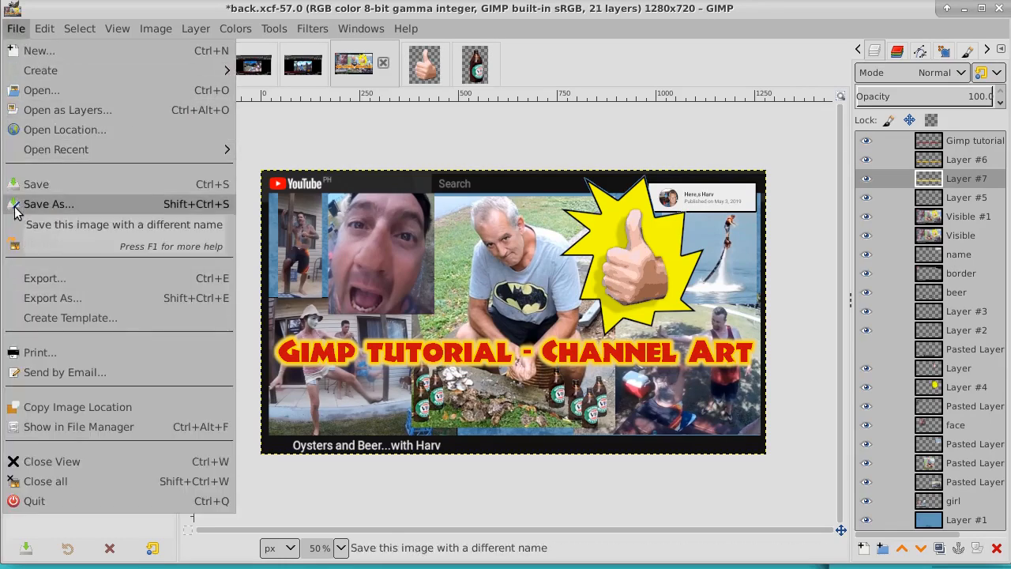
left_click(35, 298)
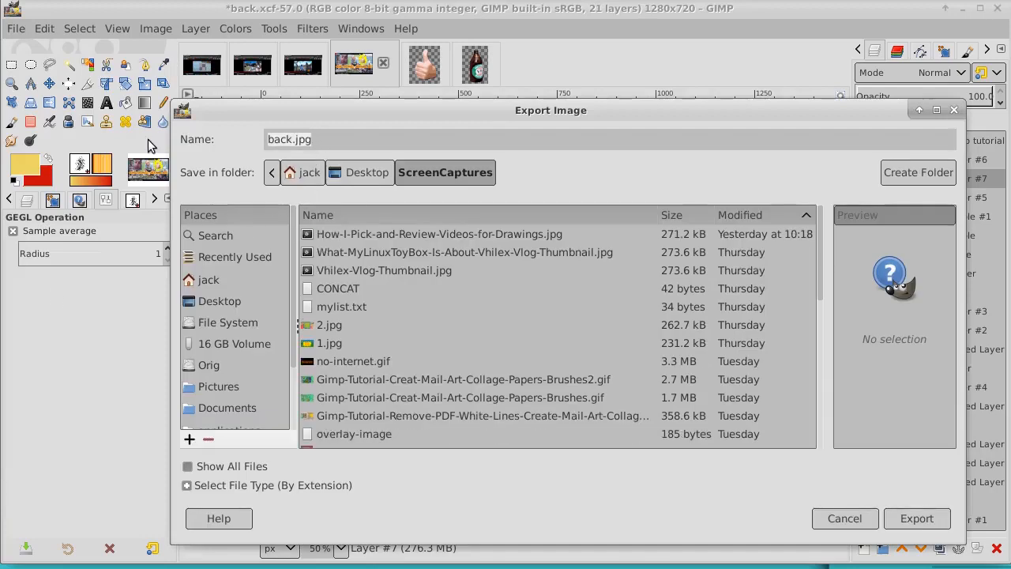
type("CHANNEL-A")
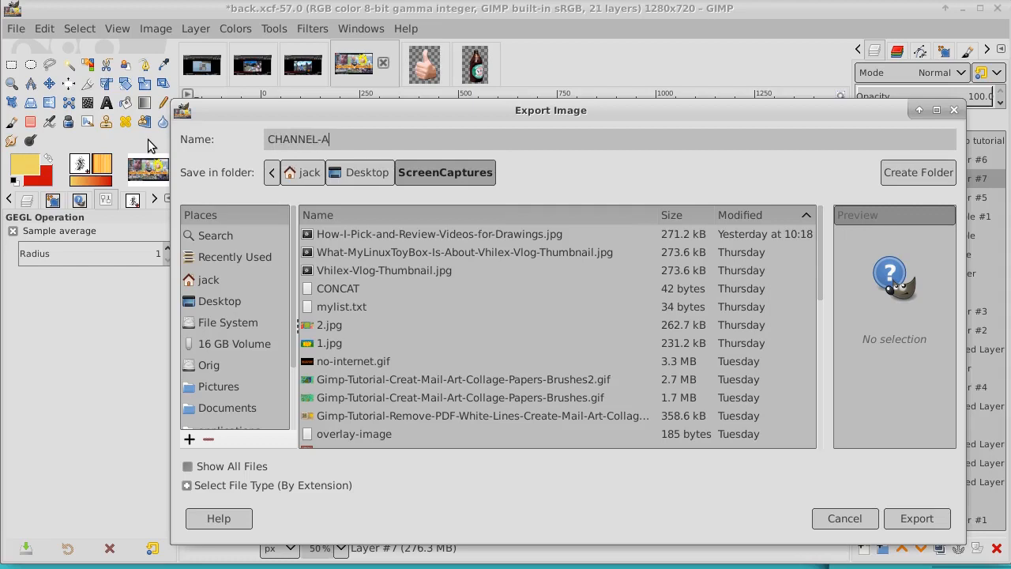
type("RT.jpg")
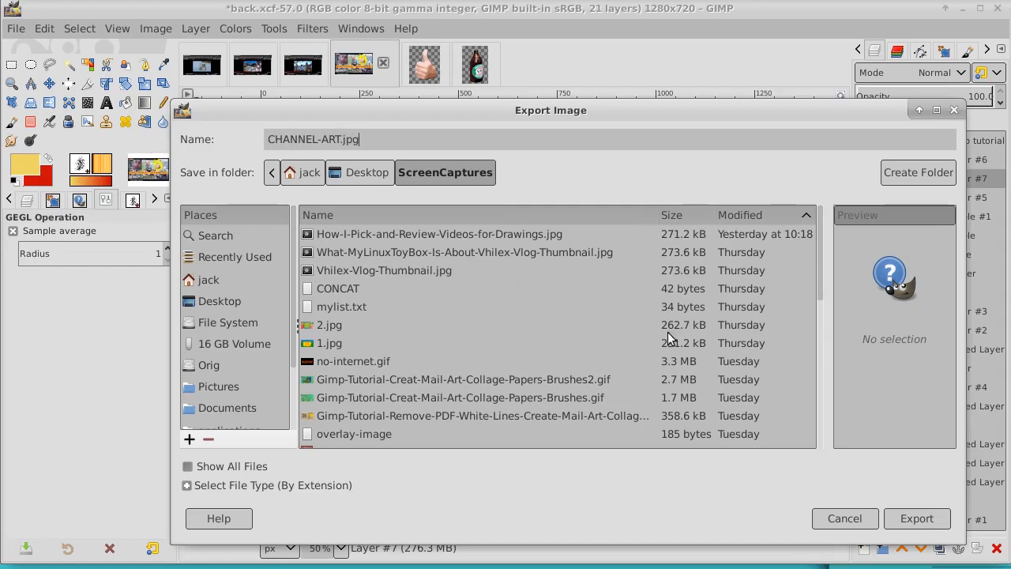
left_click(916, 518)
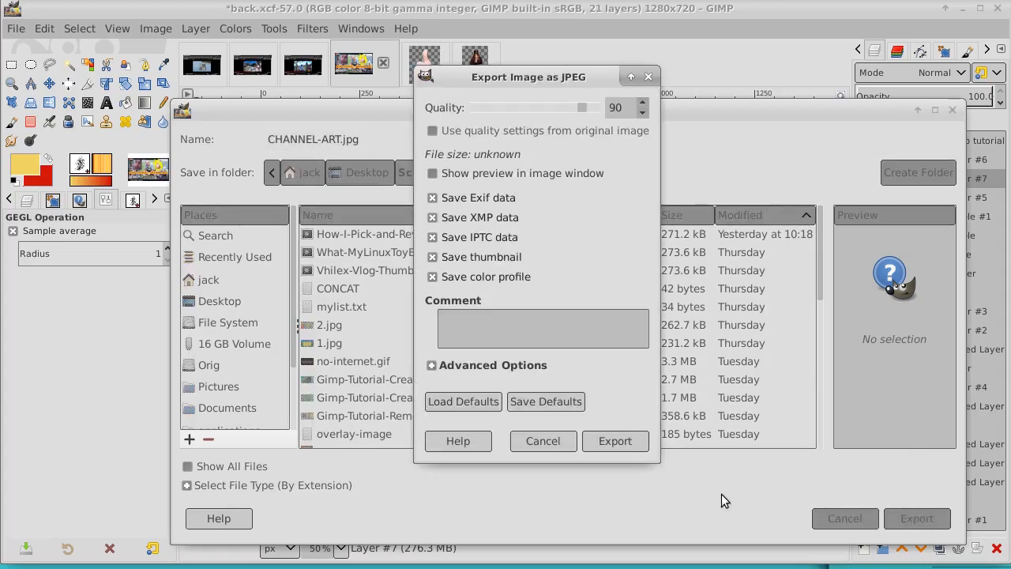
left_click(614, 441)
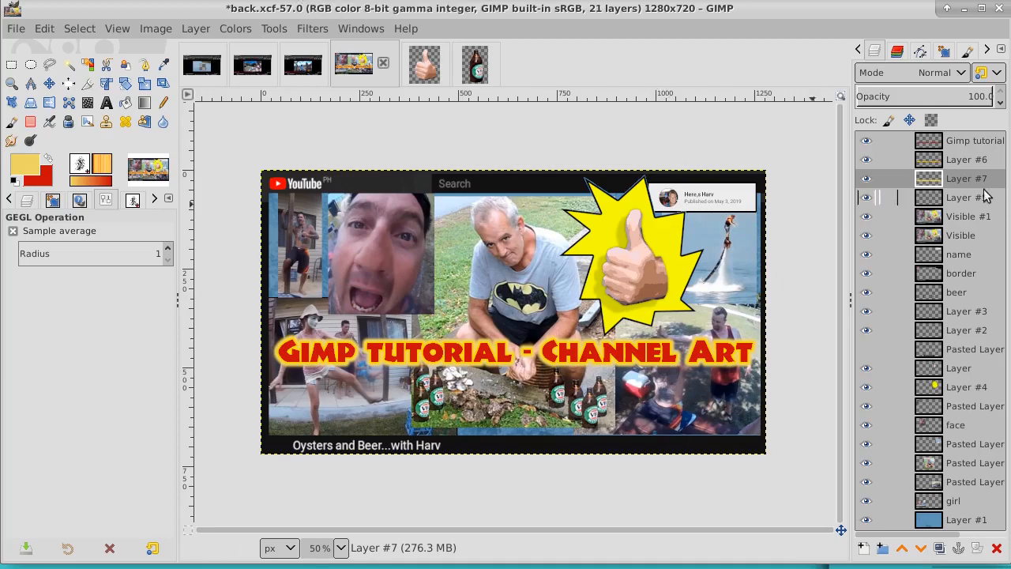
Export the image again as CHANNEL-ART.gif in the same folder, cropping all layers to the image borders
left_click(15, 29)
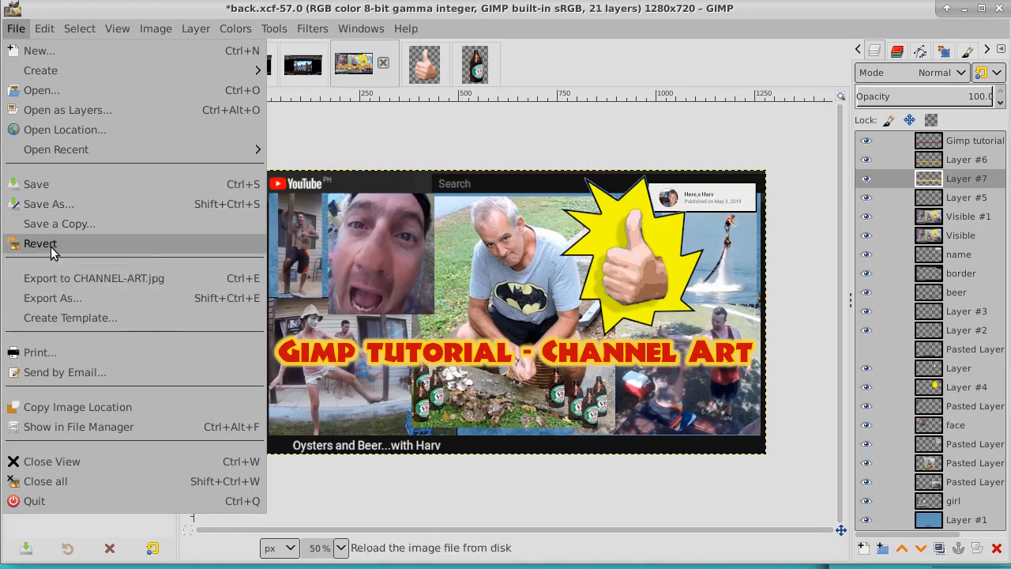
left_click(44, 298)
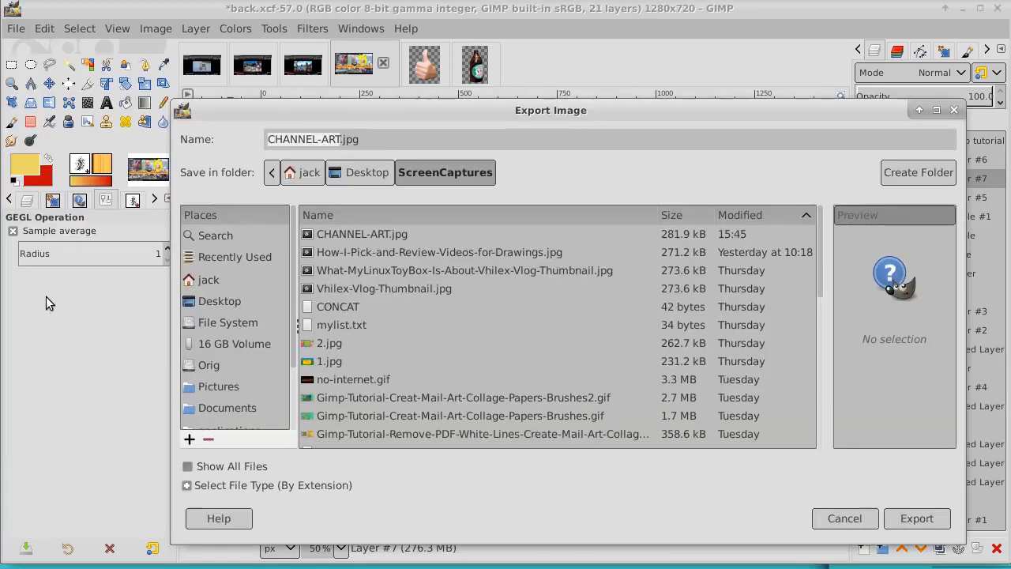
left_click(359, 139)
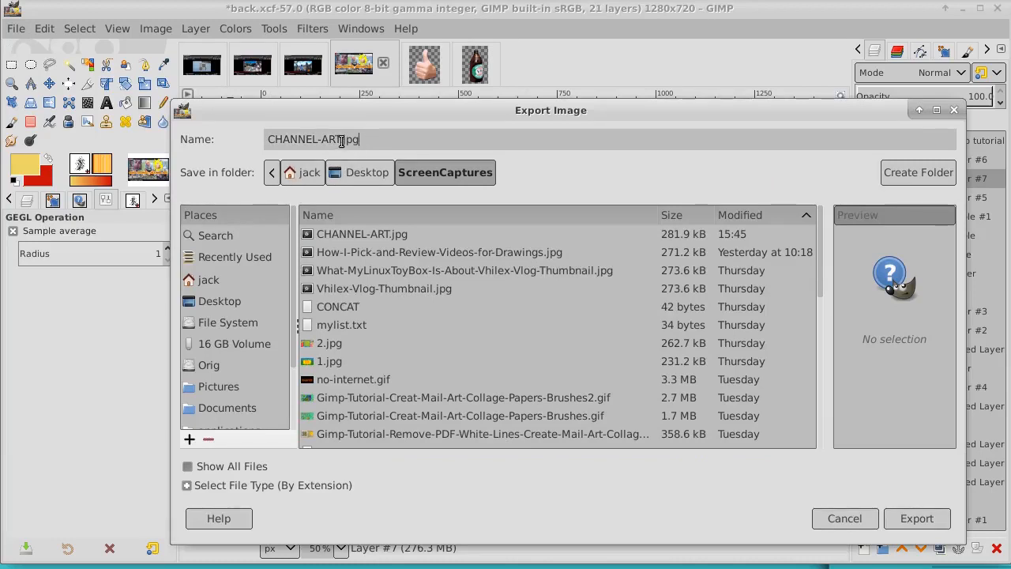
type("gif")
left_click(900, 518)
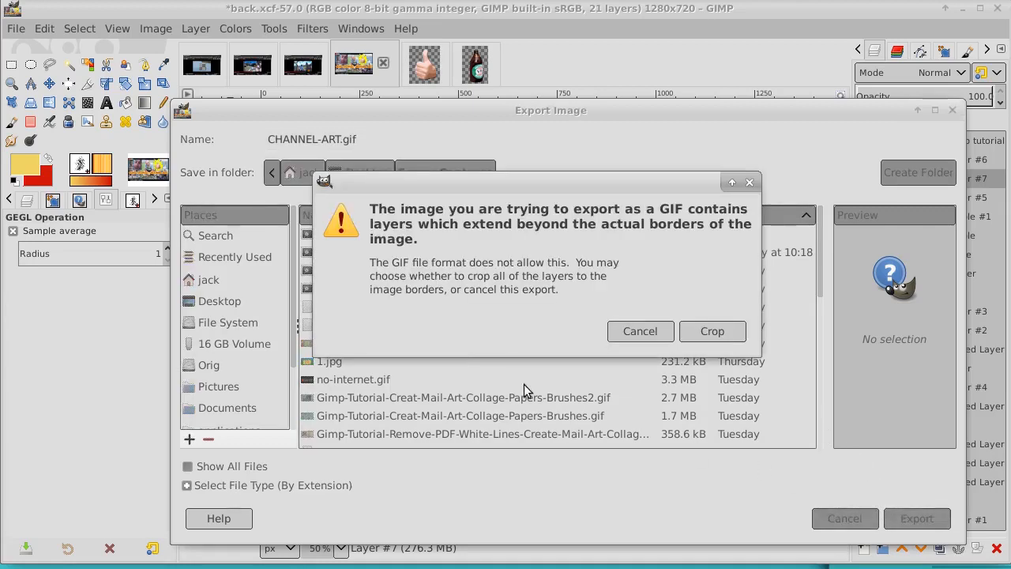
left_click(713, 332)
Save the GIF as an animation without the GIF comment
left_click(368, 214)
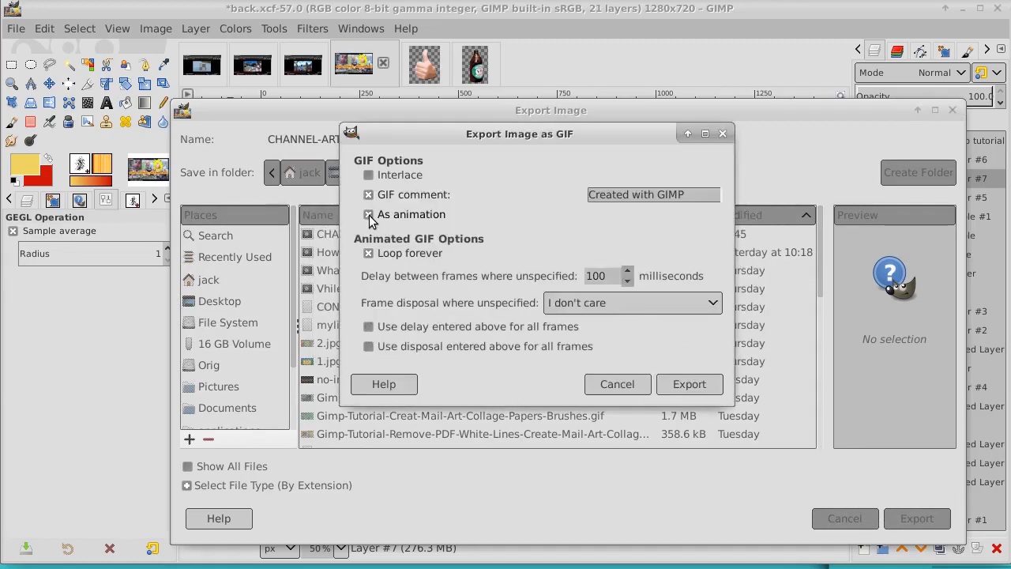
left_click(368, 194)
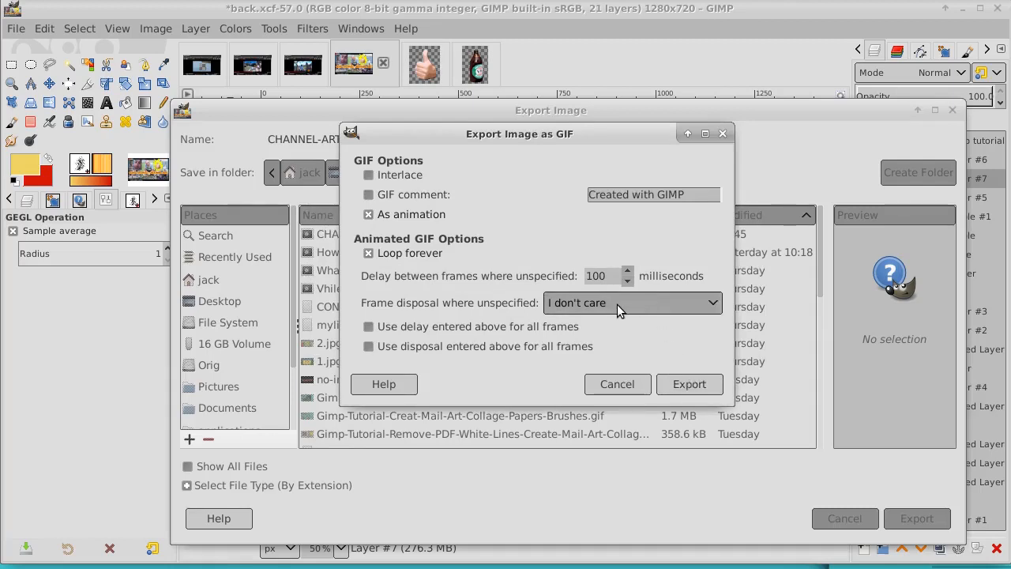
left_click(687, 384)
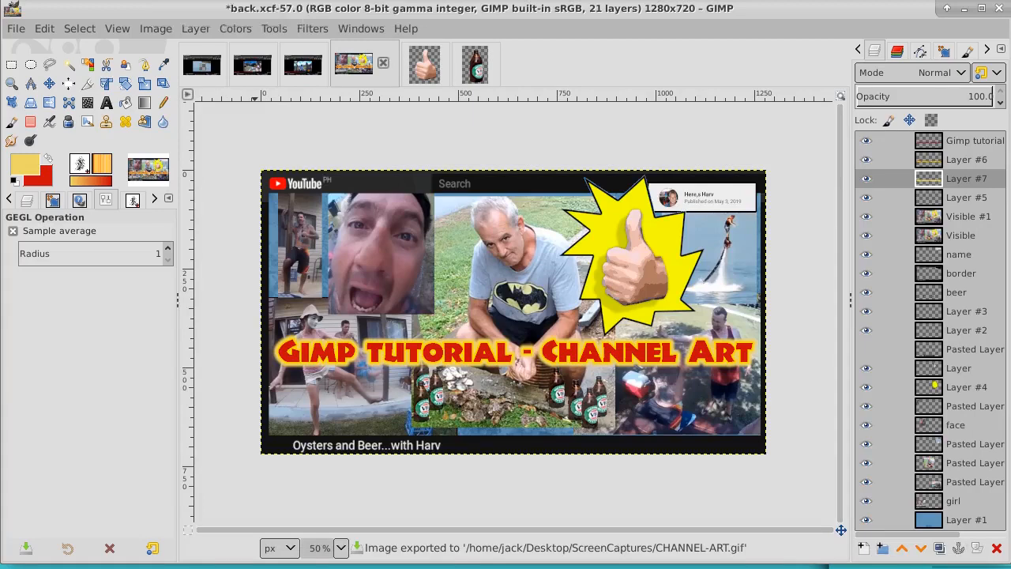
Switch to the ScreenCaptures folder in the File Manager and open CHANNEL-ART.gif with Image Viewer
left_click(129, 0)
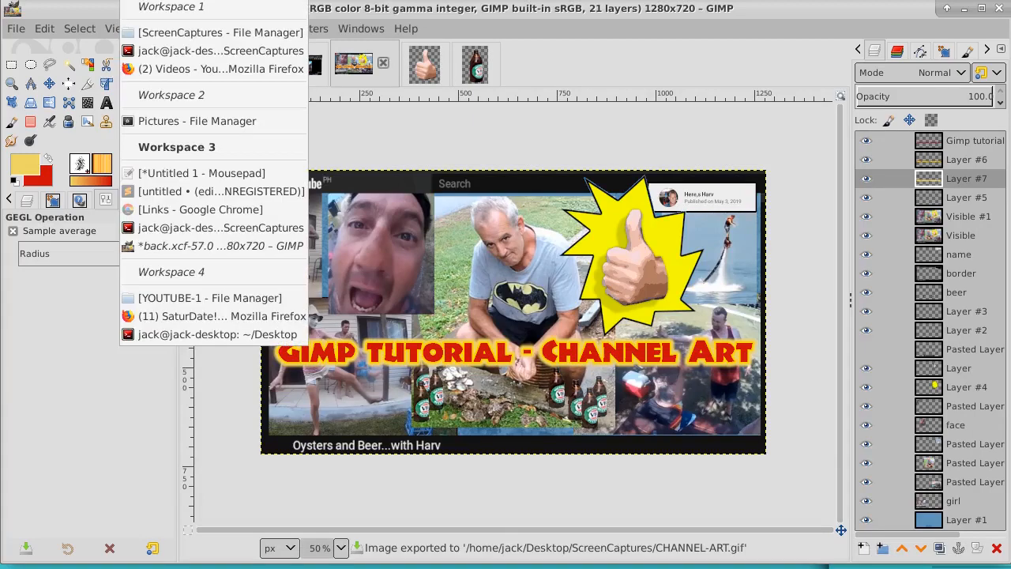
left_click(166, 31)
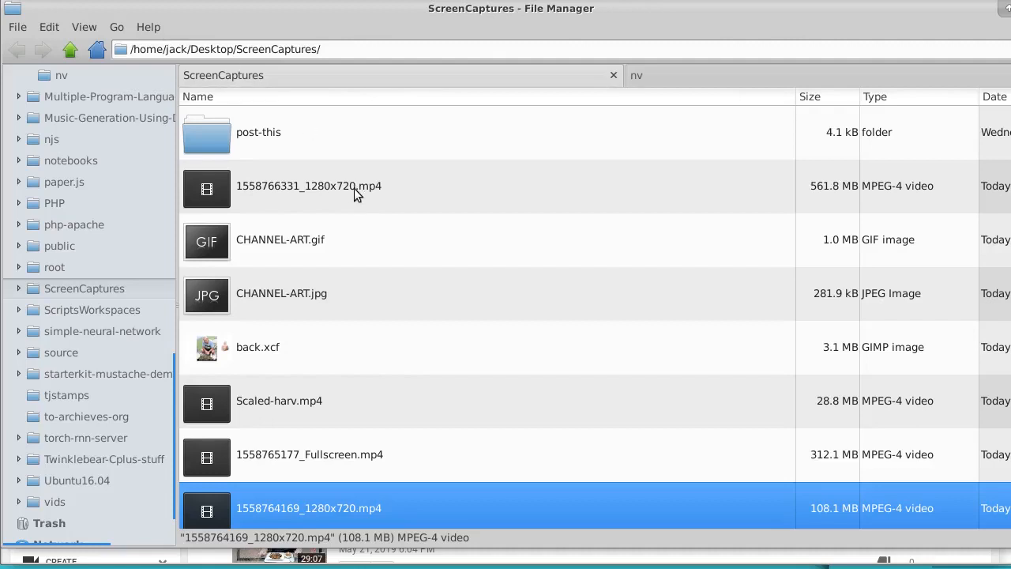
left_click(291, 239)
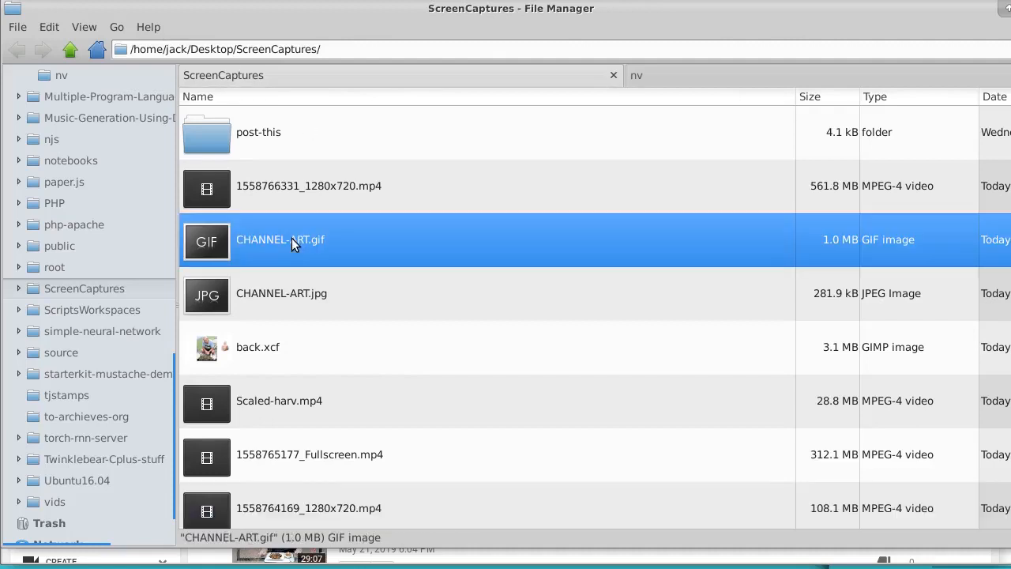
right_click(292, 237)
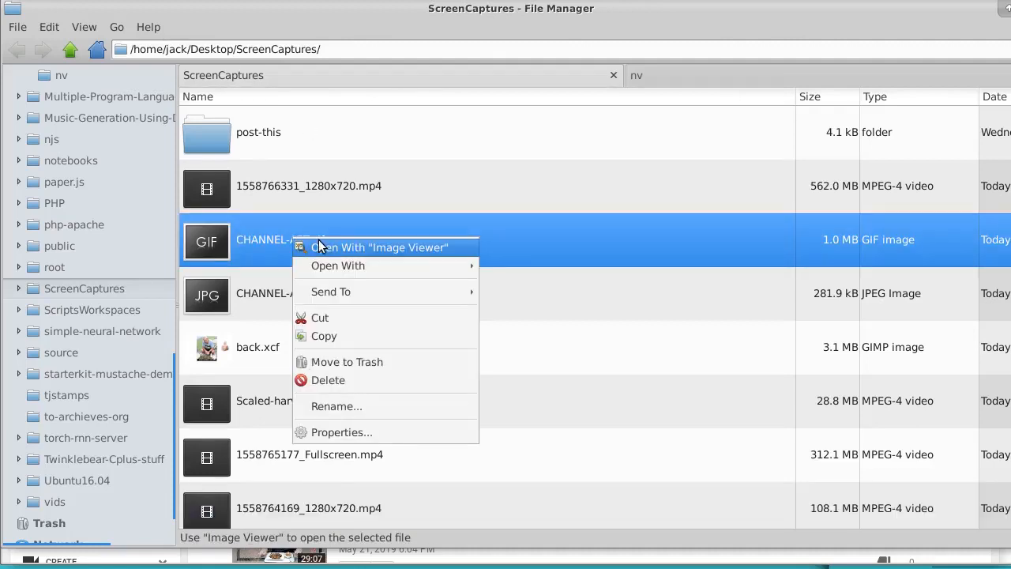
left_click(318, 240)
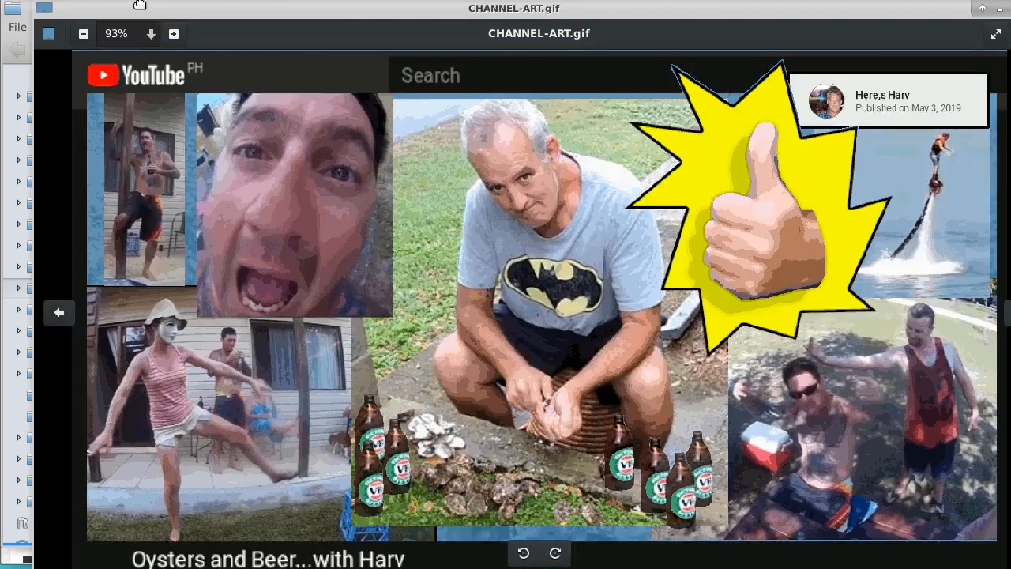
Reposition and shrink the CHANNEL-ART.gif viewer window so the animation can be watched on screen
left_click_drag(140, 5, 121, 1)
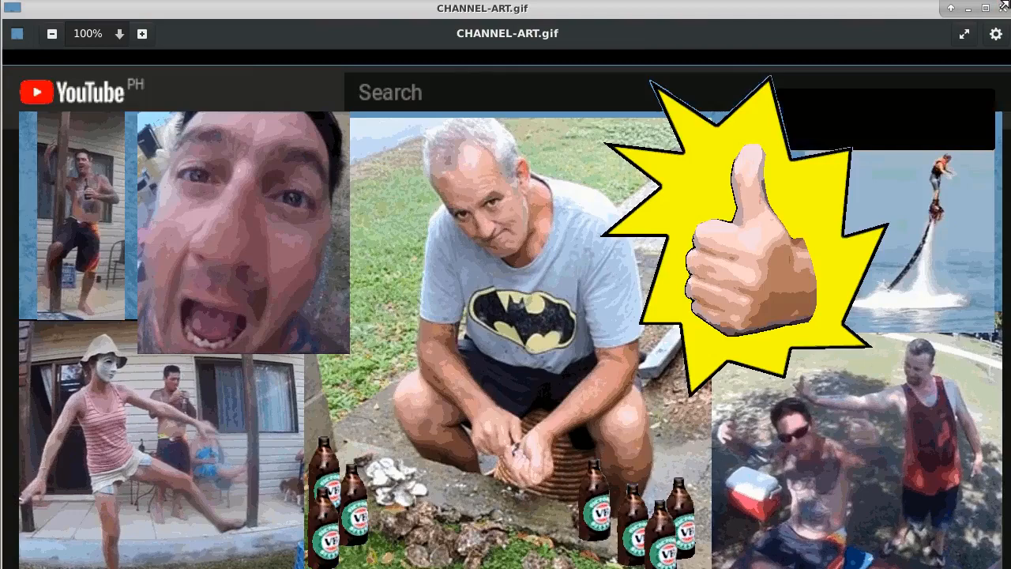
left_click_drag(1006, 4, 904, 105)
left_click_drag(789, 118, 798, 14)
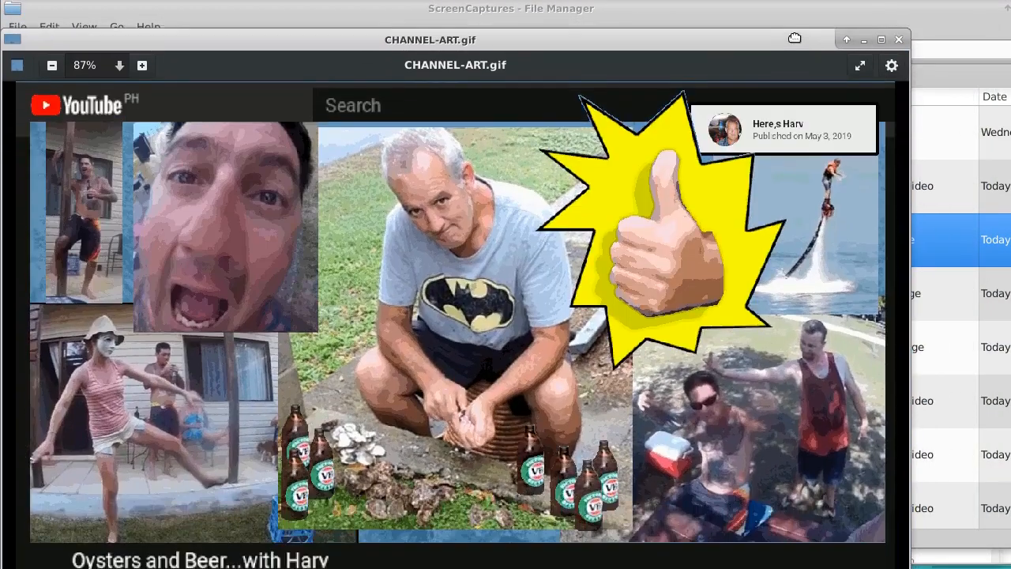